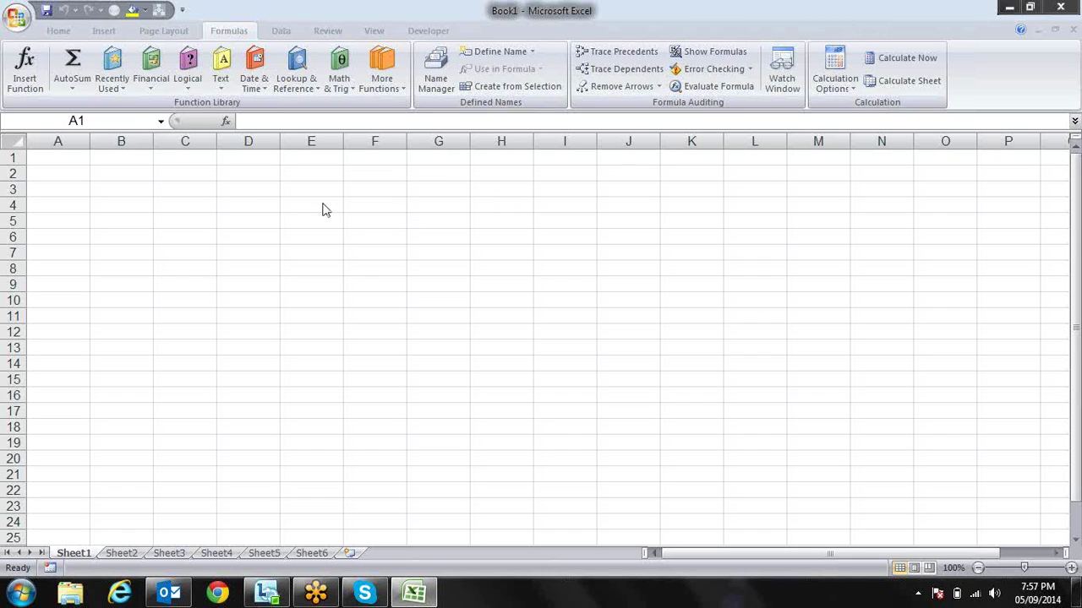
- Enter the headers EID, Name, City and Sales in A1:D1
click(312, 89)
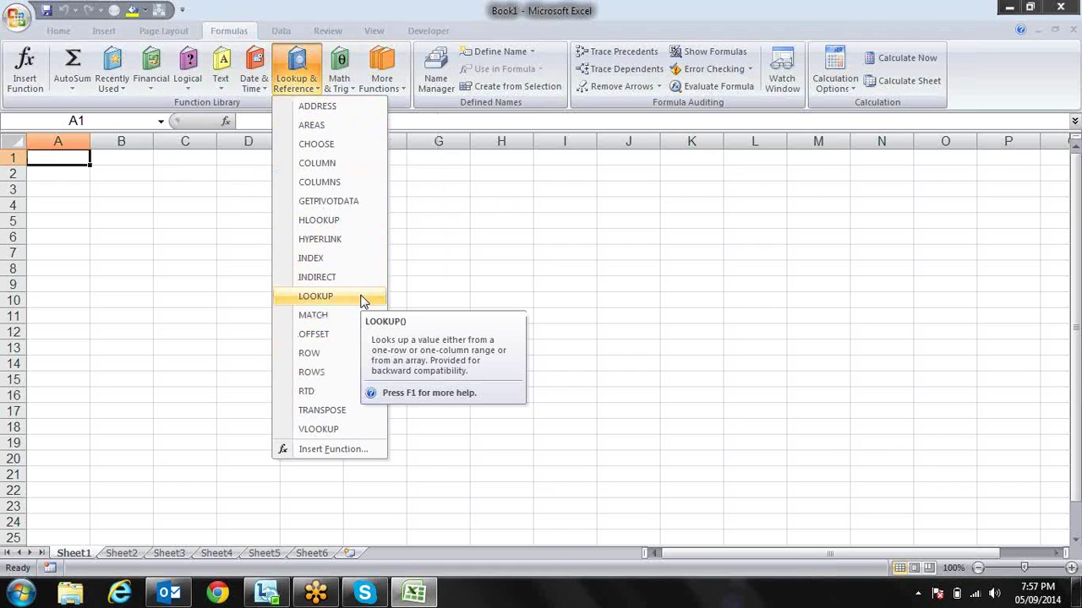
click(211, 275)
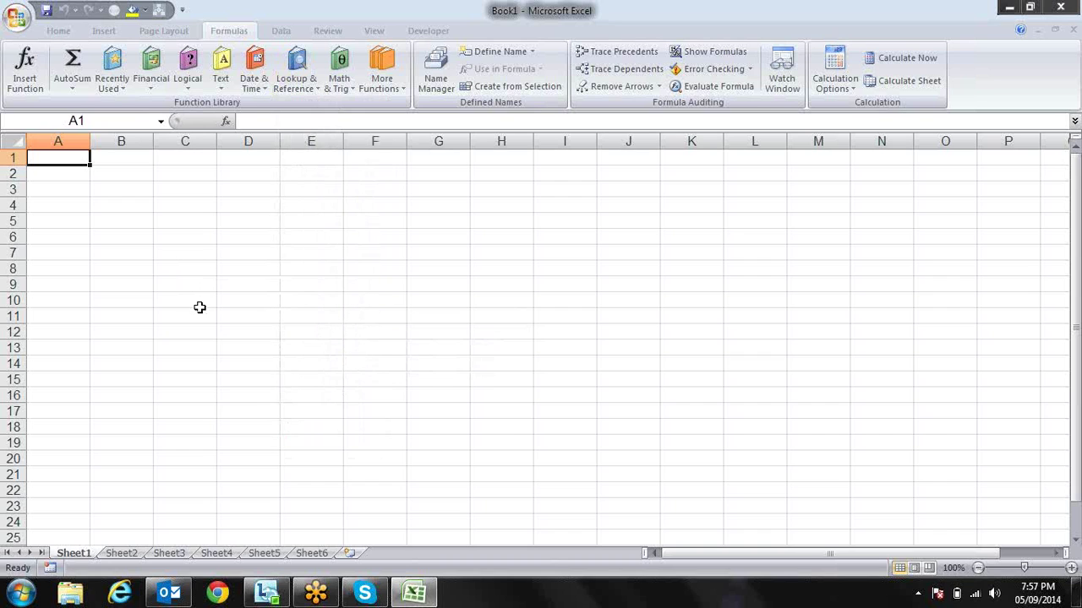
text(EID)
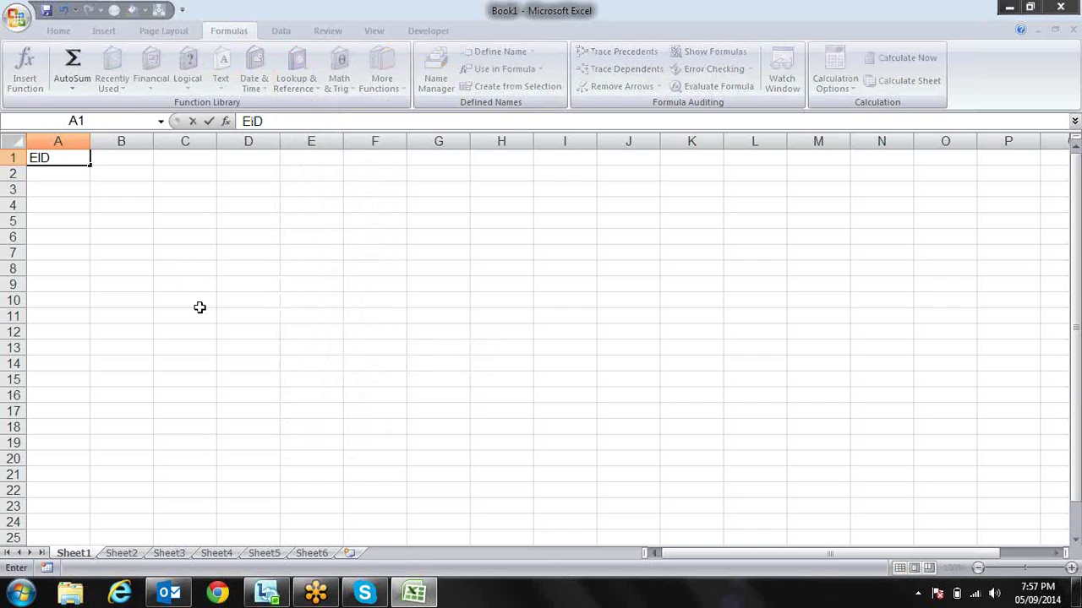
key(Tab)
text(Name)
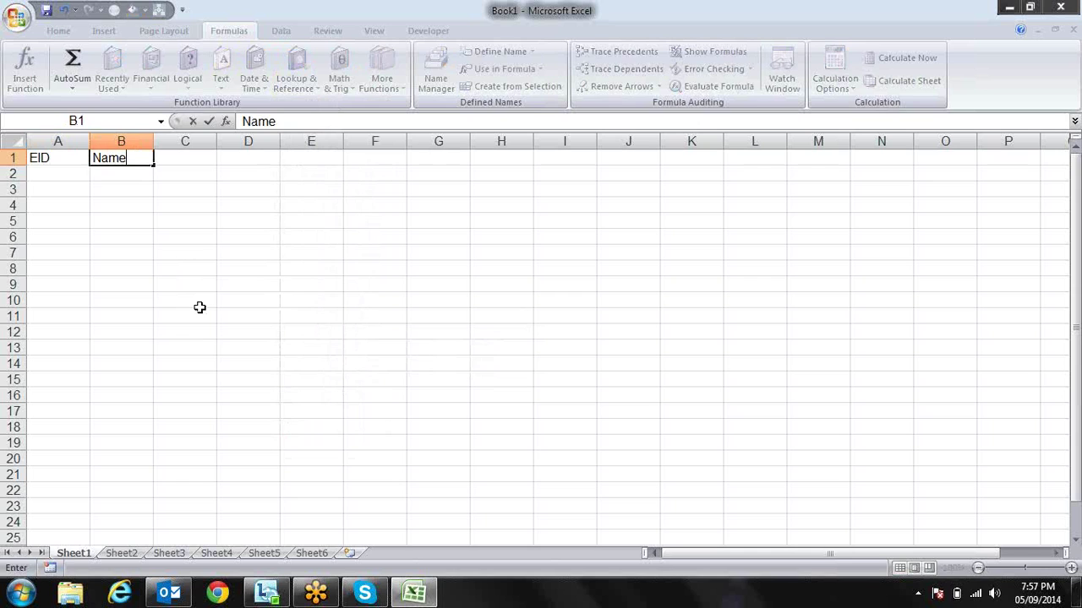
key(Tab)
text(City)
key(Tab)
text(Sa)
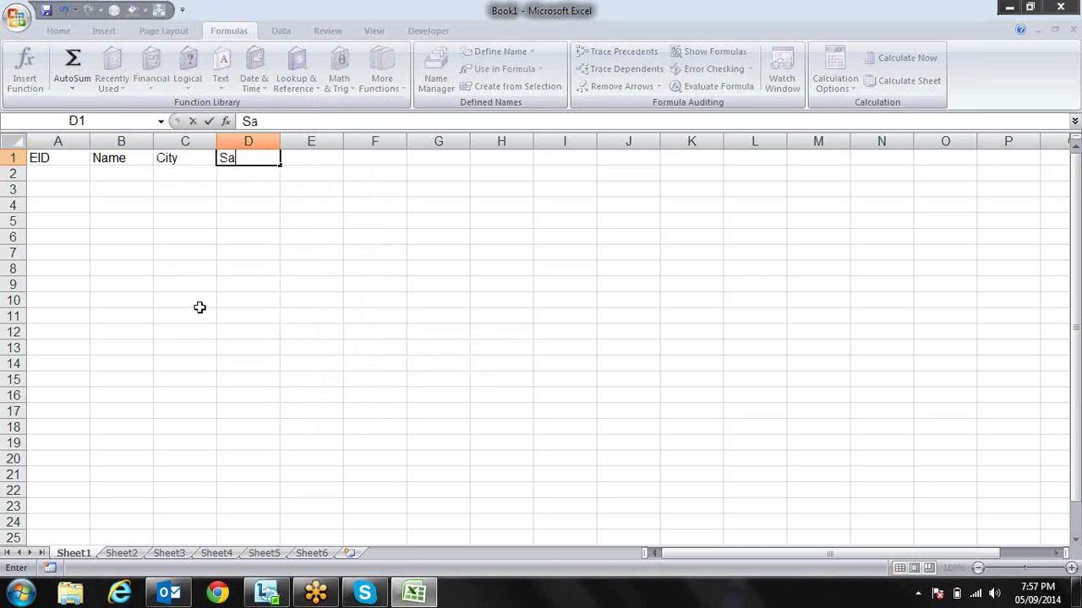
text(les)
key(Return)
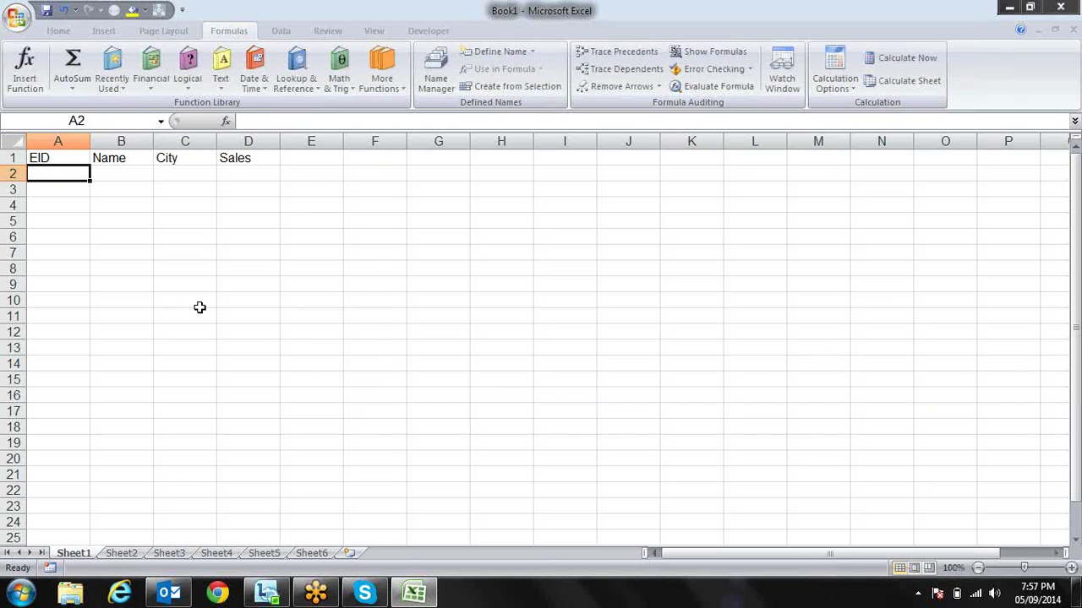
- Enter E001 in A2 and fill the IDs down to E010 in row 11
text(E001)
key(Return)
key(Up)
drag(90, 180, 84, 347)
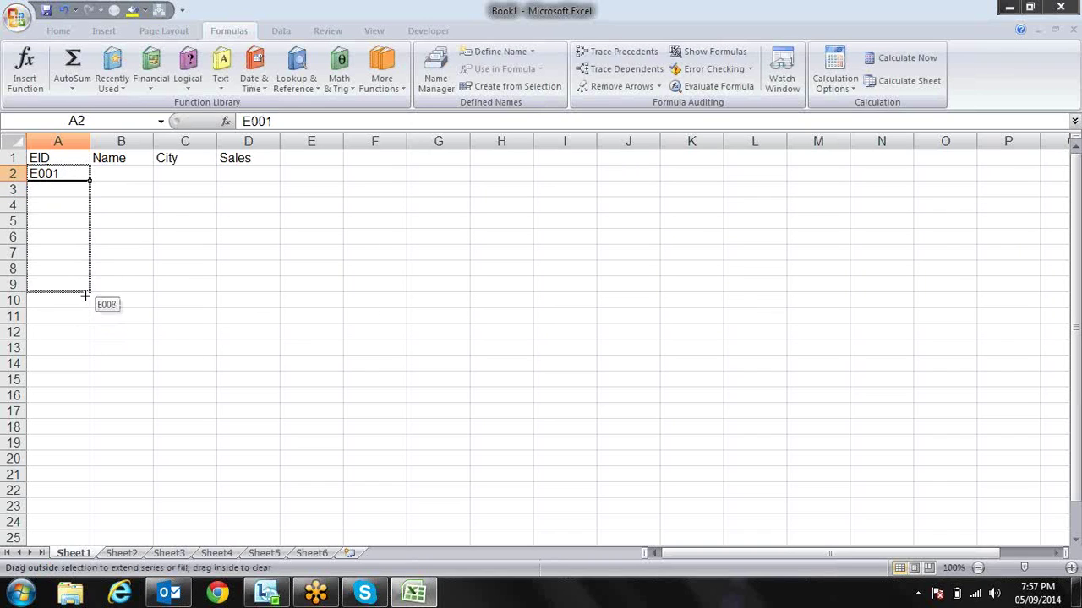
drag(84, 347, 85, 316)
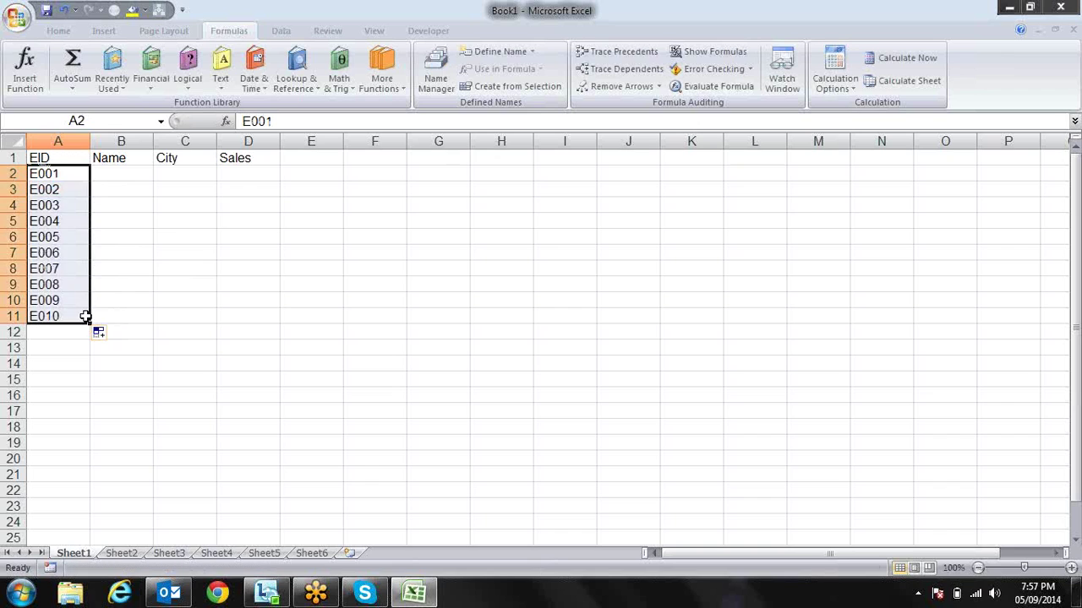
- Enter the name Sandeep in B2 and fill the names down to row 11
click(138, 175)
text(j)
key(BackSpace)
text(Sandeep)
key(Return)
key(Up)
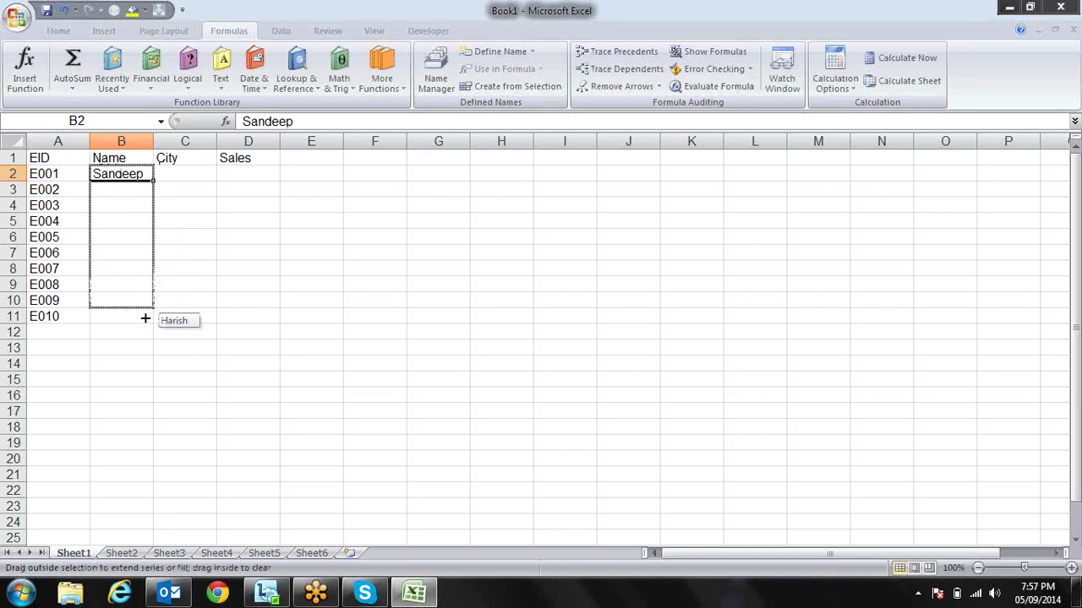
drag(154, 180, 154, 324)
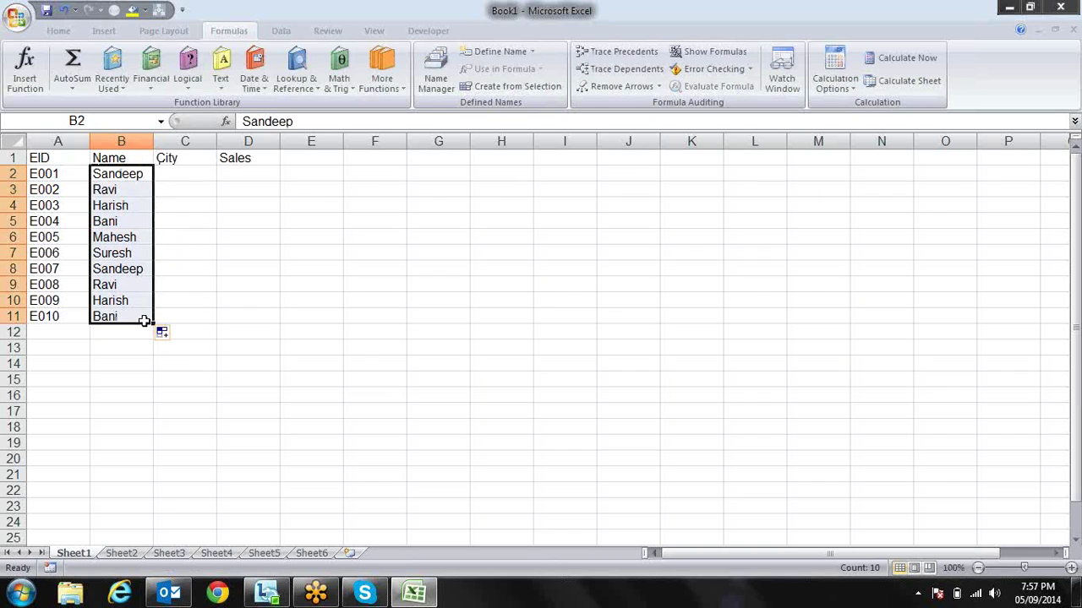
- Enter the city Palwal in C2 and fill the cities down to row 11
click(184, 172)
text(Palwa)
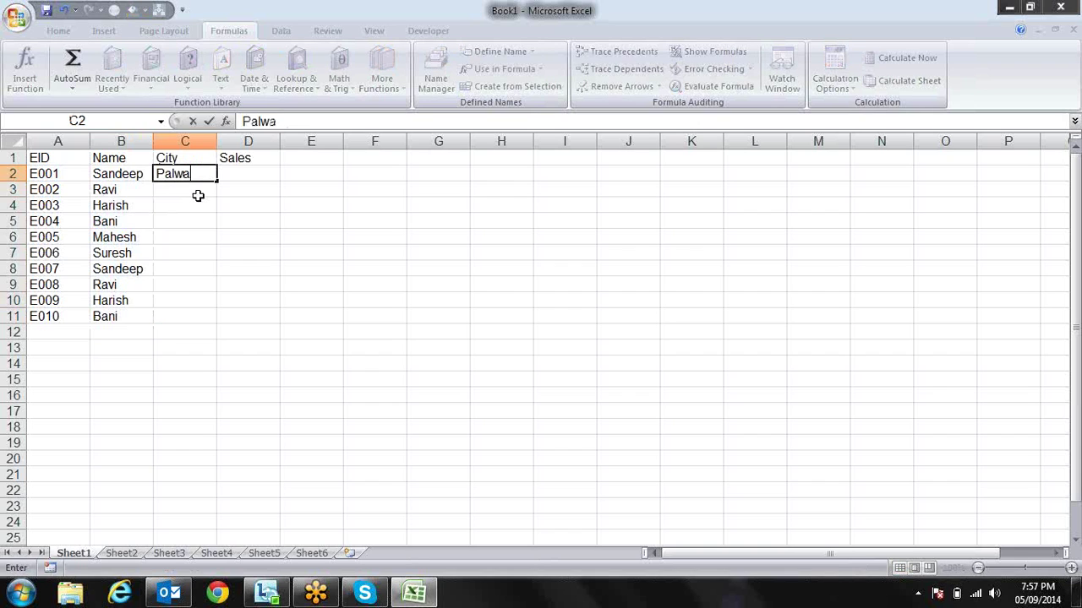
text(l)
key(Return)
key(Up)
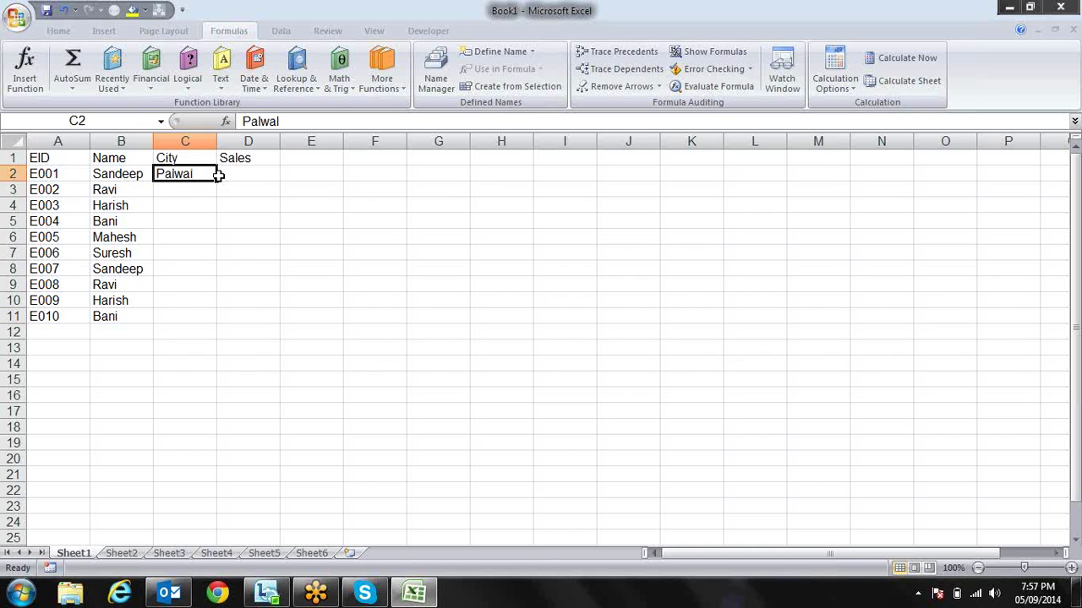
drag(217, 180, 207, 323)
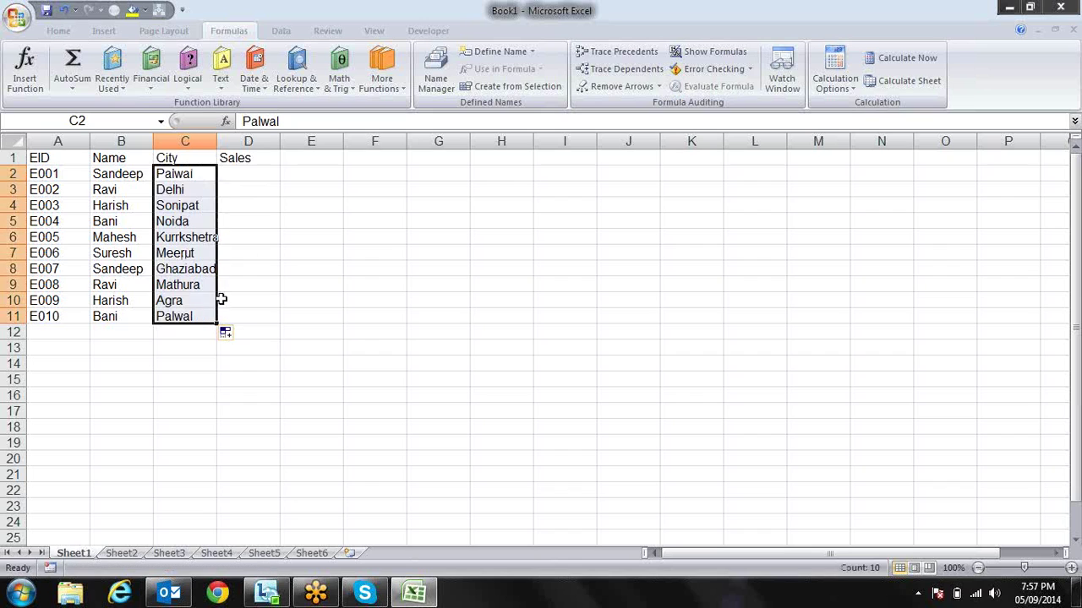
- Compare the first row (E001) with the repeated name in row 8 (E007), ending on D2
click(142, 177)
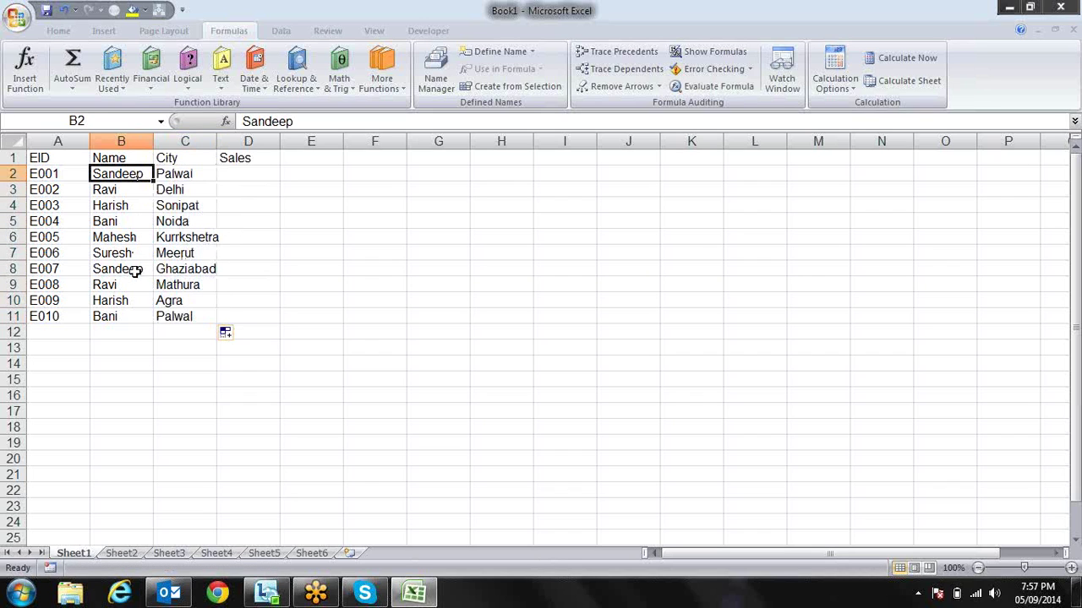
click(135, 270)
click(139, 177)
click(133, 268)
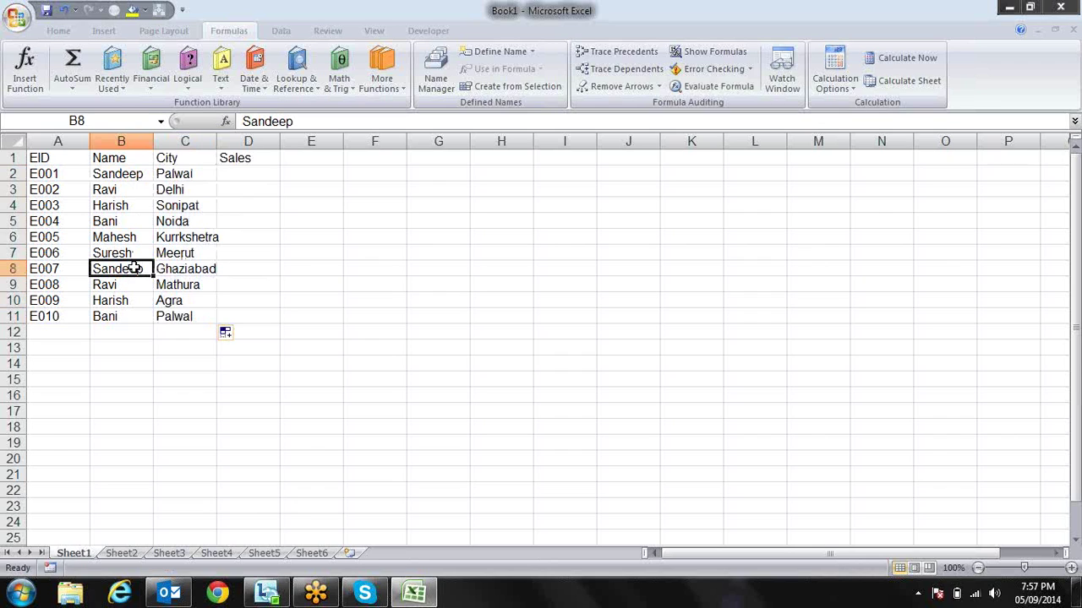
click(138, 175)
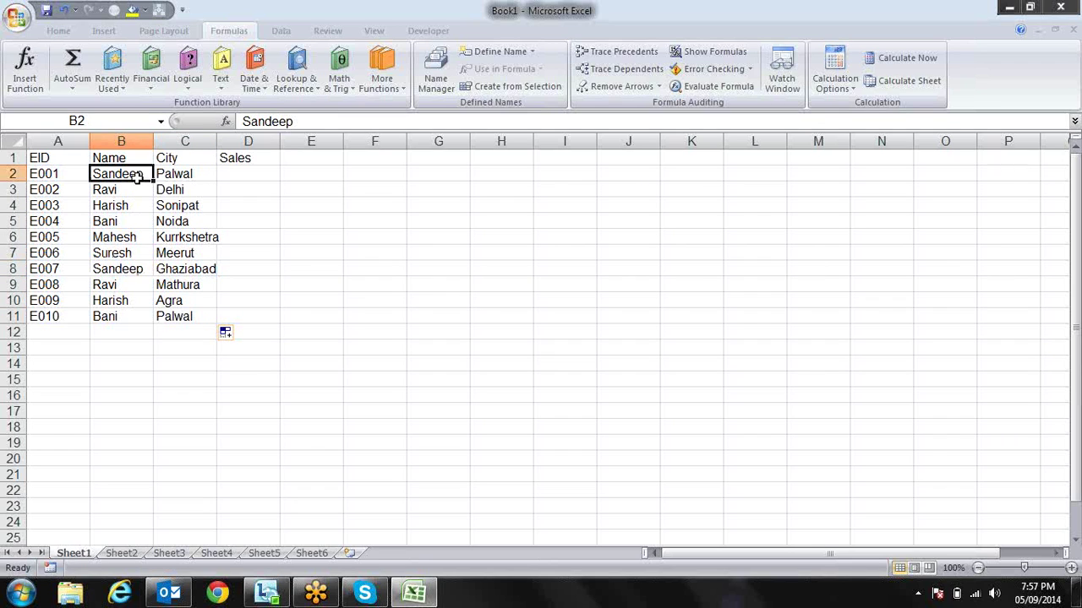
click(132, 267)
click(54, 265)
click(61, 171)
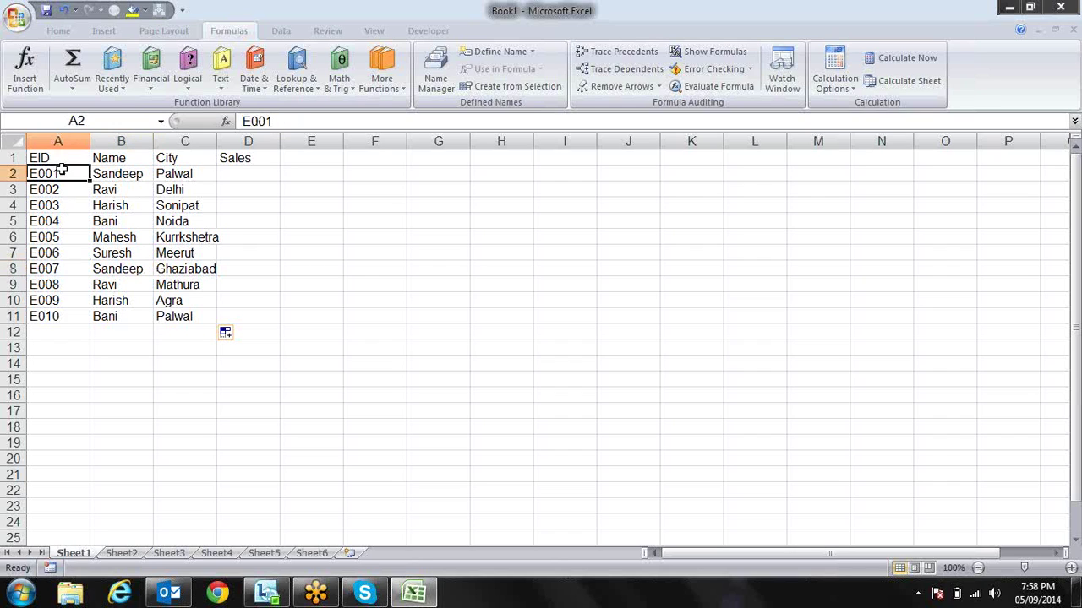
click(245, 173)
- Fill D2:D11 with a RANDBETWEEN formula producing sales between 10 and 90
key(shift+Down)
key(shift+Down)
key(shift+Down)
key(shift+Down)
key(shift+Up)
key(shift+Up)
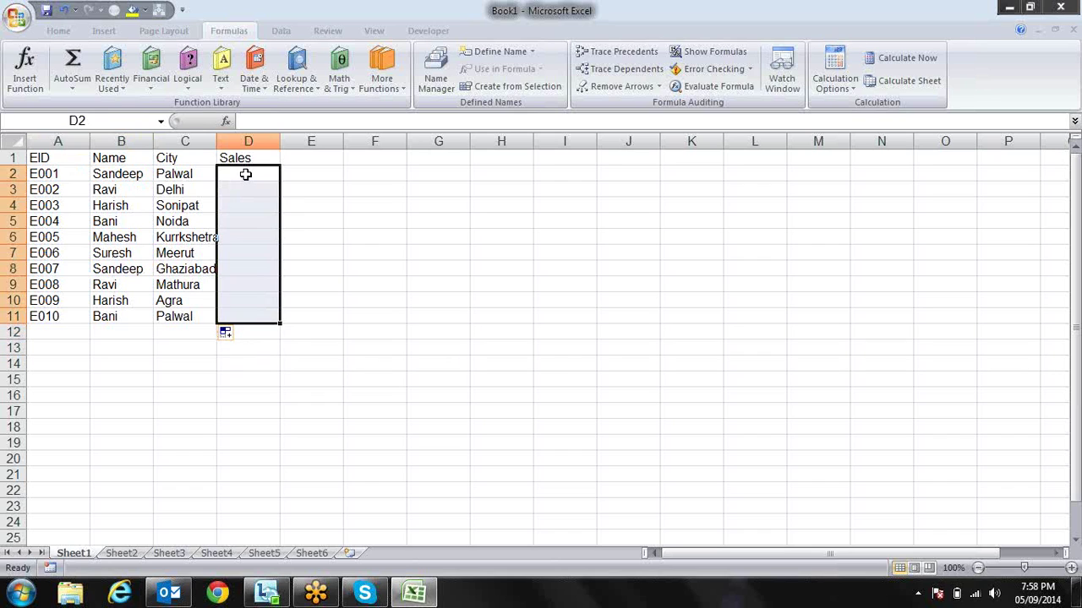
text(=ra)
key(Down)
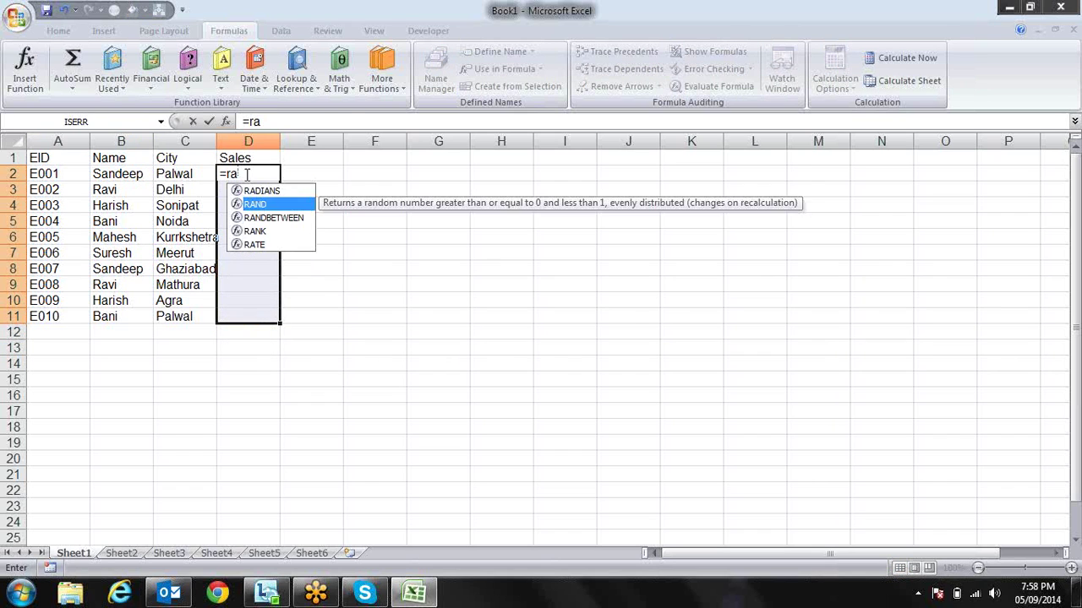
key(Down)
key(Tab)
text(0,90))
key(Return)
click(245, 174)
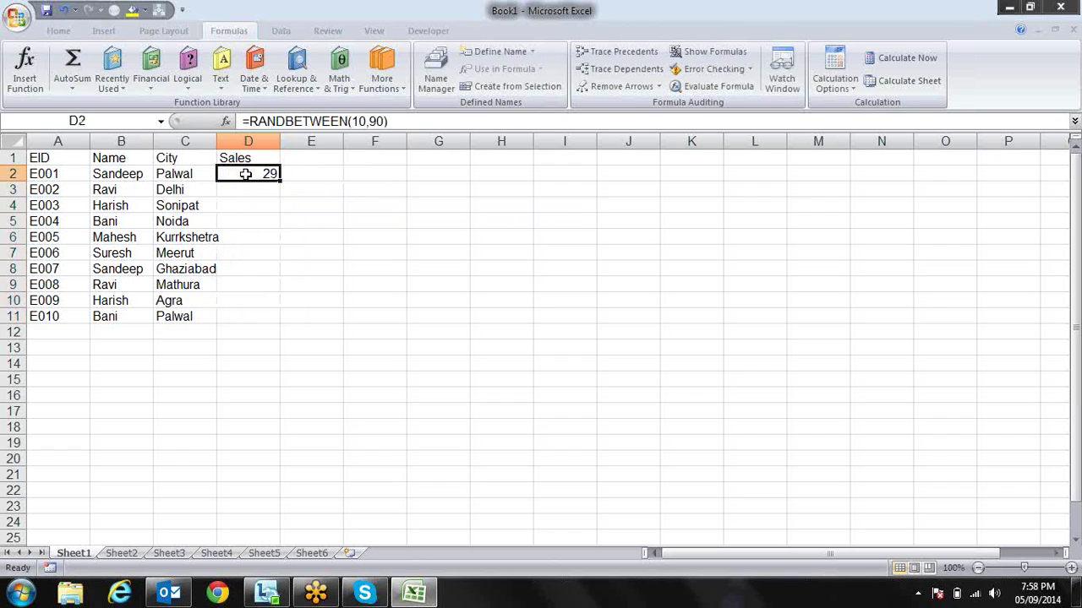
key(shift+Down)
key(shift+Down)
key(shift+Down)
key(shift+Down)
key(shift+Down)
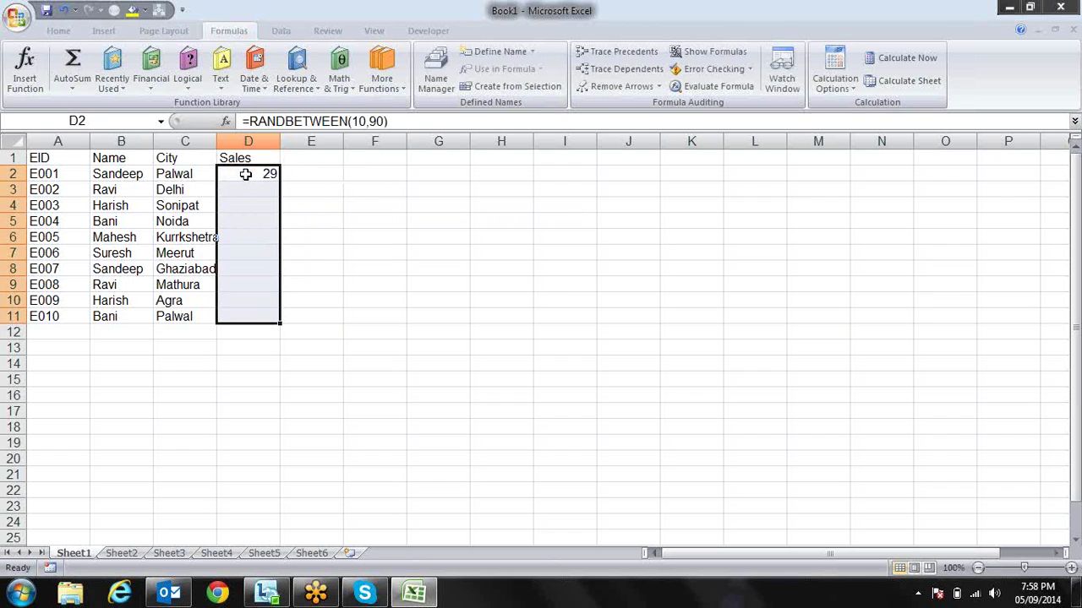
key(F2)
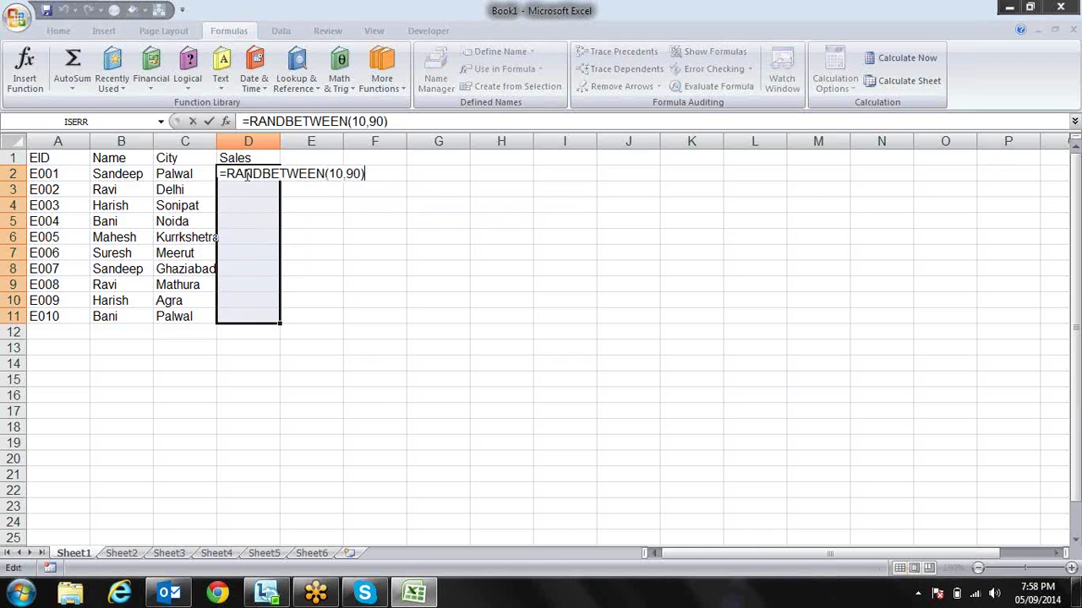
key(ctrl+Return)
- Convert the random sales in D2:D11 to fixed values with Paste Special Values
key(ctrl+c)
key(ctrl+alt+v)
key(v)
key(Return)
- Apply All Borders to the whole table A1:D11
key(Right)
key(Right)
key(Left)
key(Left)
key(Left)
key(Left)
key(Left)
key(Up)
key(ctrl+shift+Right)
key(ctrl+shift+Down)
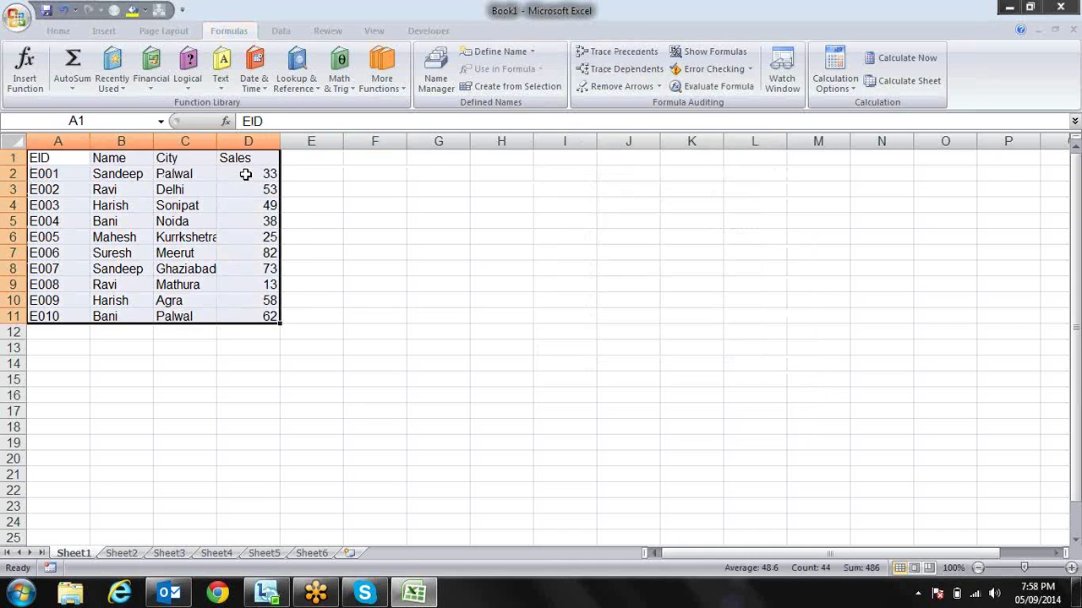
key(alt+h)
key(b)
key(a)
key(Right)
- Copy the header row A1:D1 and paste it into F1:I1
key(Right)
key(Right)
key(Right)
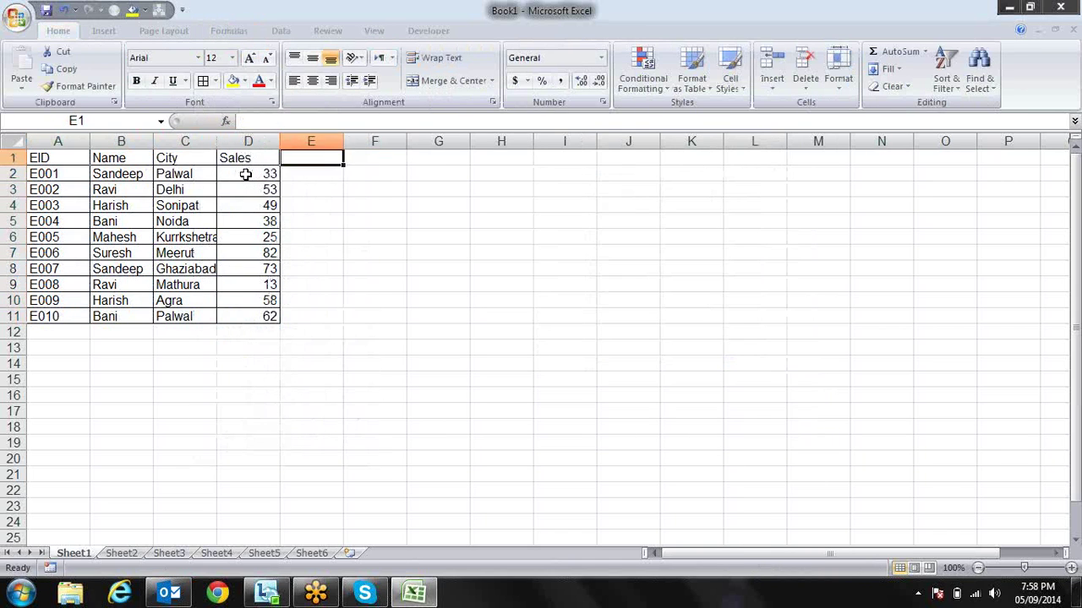
key(Right)
key(Left)
key(Left)
key(Left)
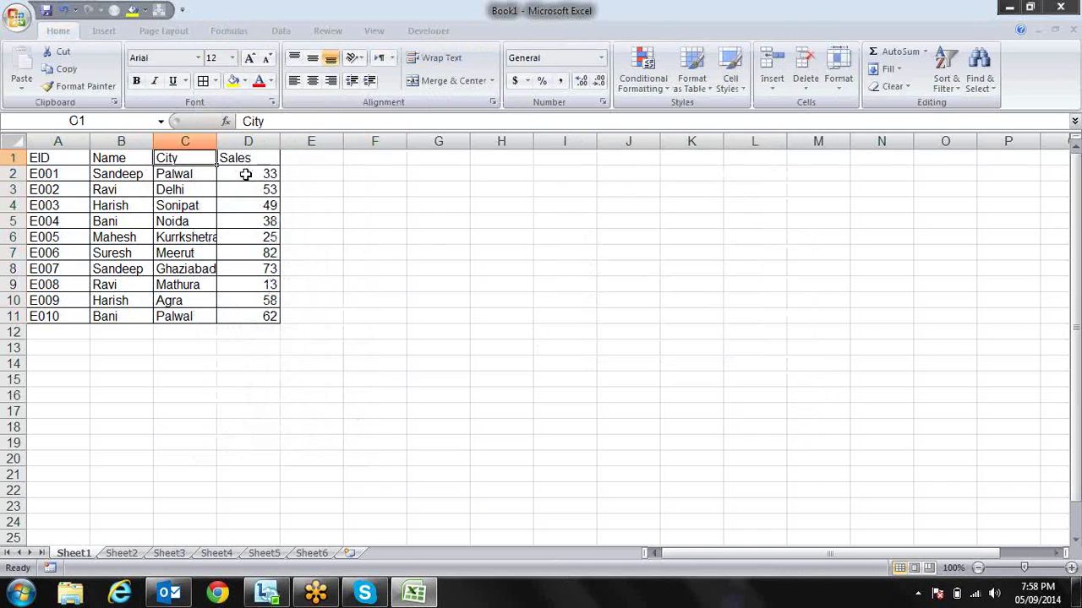
key(Left)
key(Left)
key(ctrl+shift+Right)
key(ctrl+c)
key(Right)
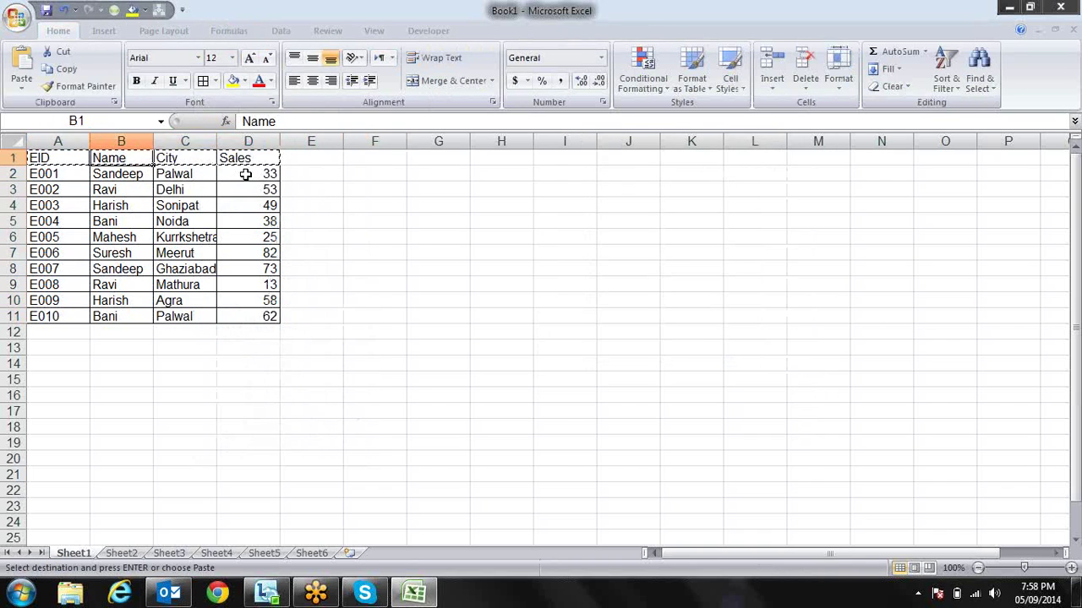
key(Right)
key(Right)
key(Right)
key(Right)
key(Right)
key(Left)
key(Return)
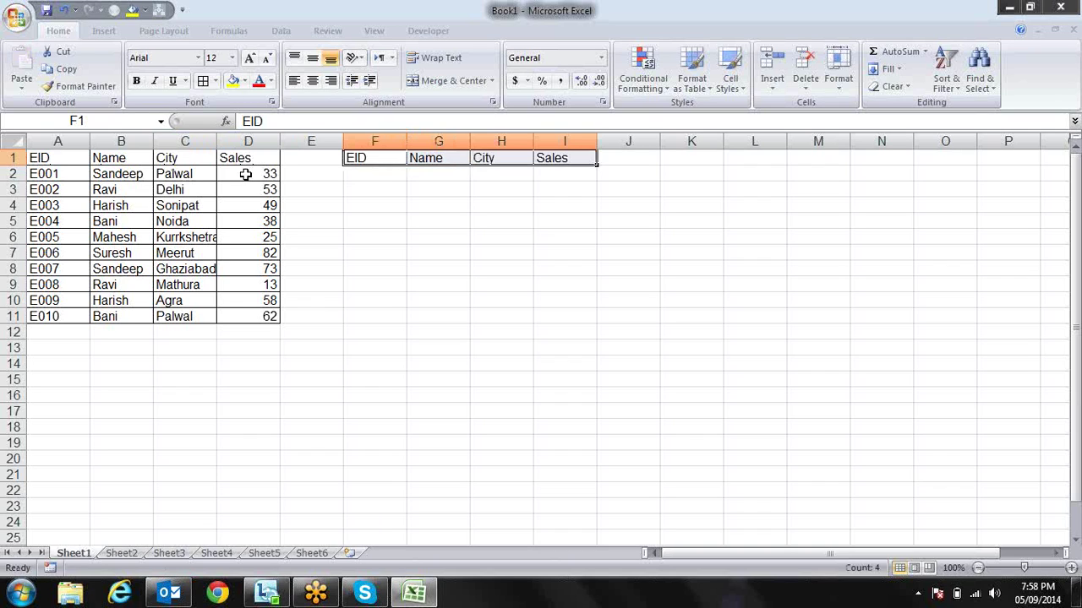
key(Down)
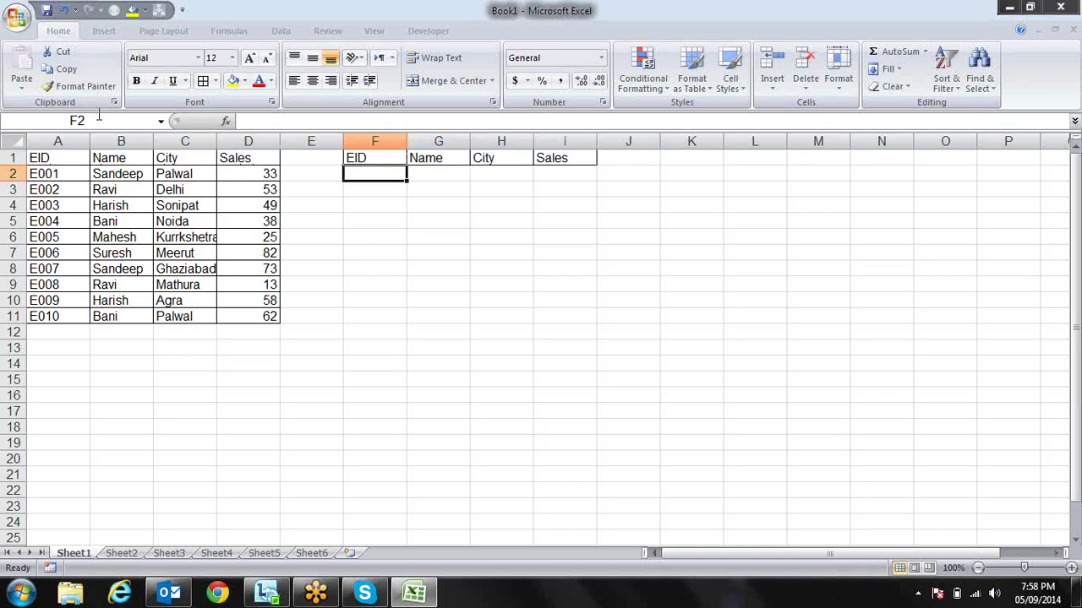
- Insert a blank column A, shifting the table to B1:E11 and headers to G1:J1
right_click(68, 140)
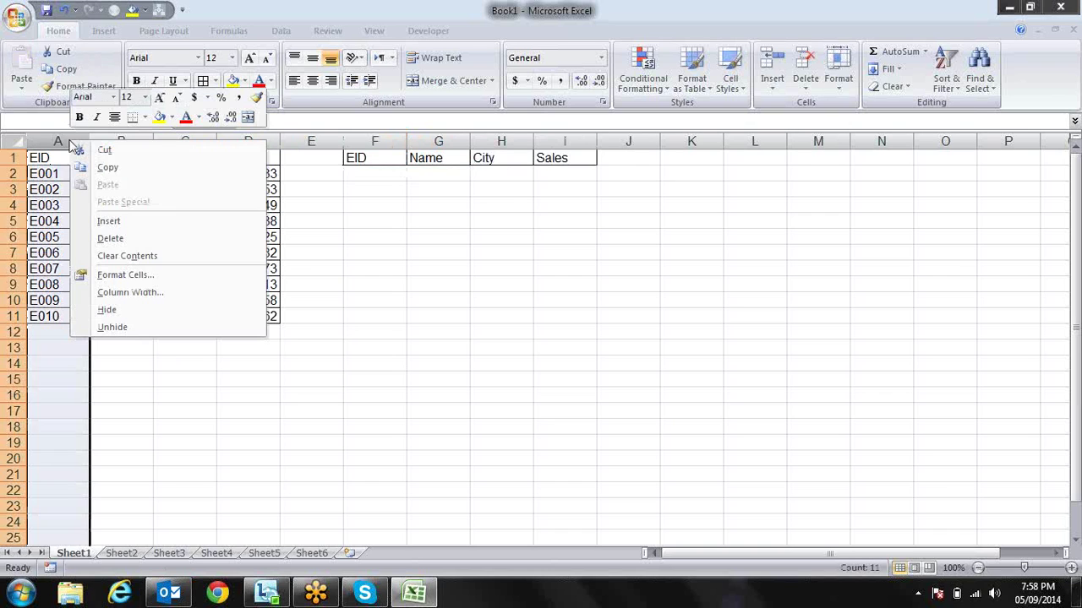
click(124, 222)
click(138, 203)
click(208, 202)
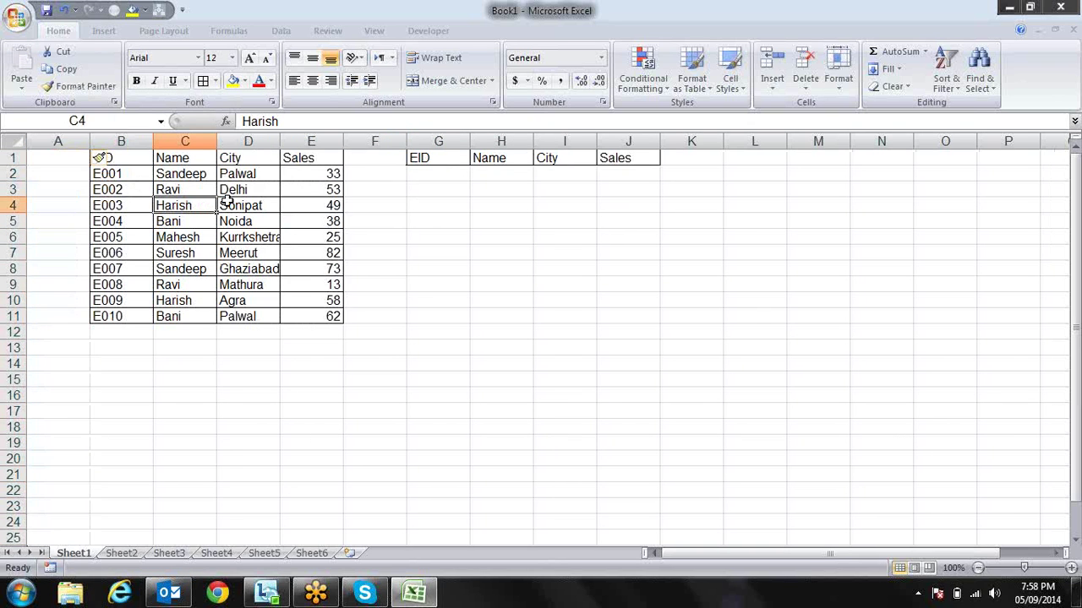
click(228, 203)
click(326, 205)
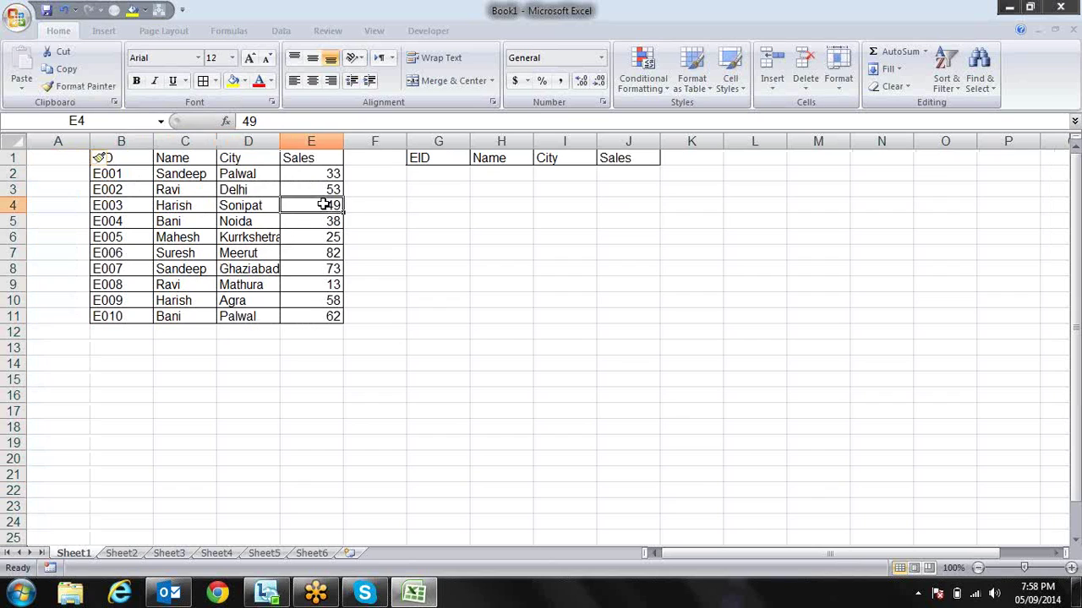
click(156, 202)
click(115, 203)
drag(54, 171, 57, 311)
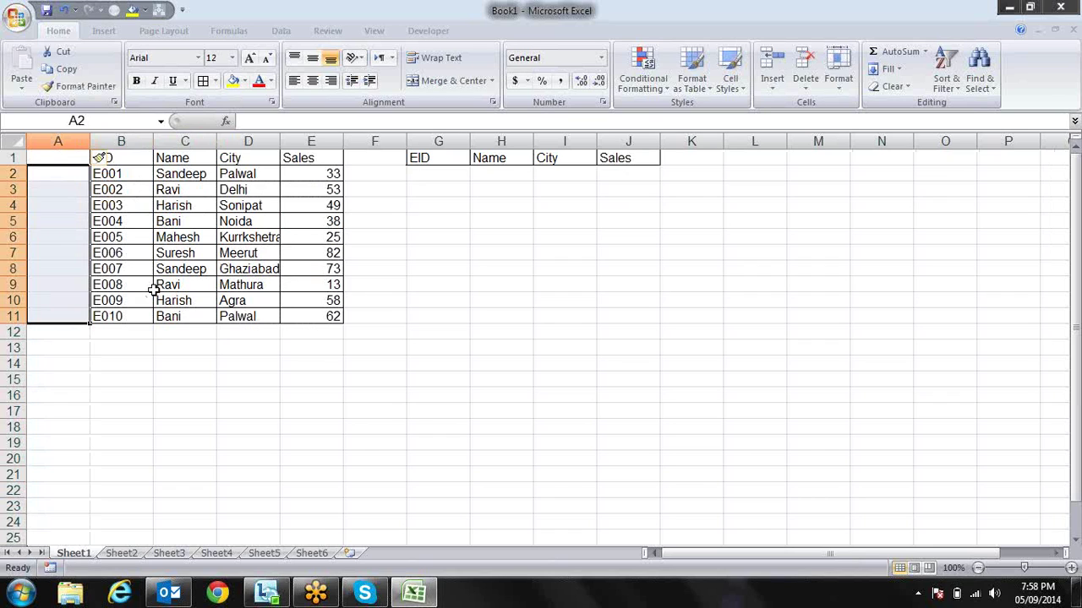
- Copy employee IDs E002, E005, E008 and E010 from column B into G2:G5
click(408, 240)
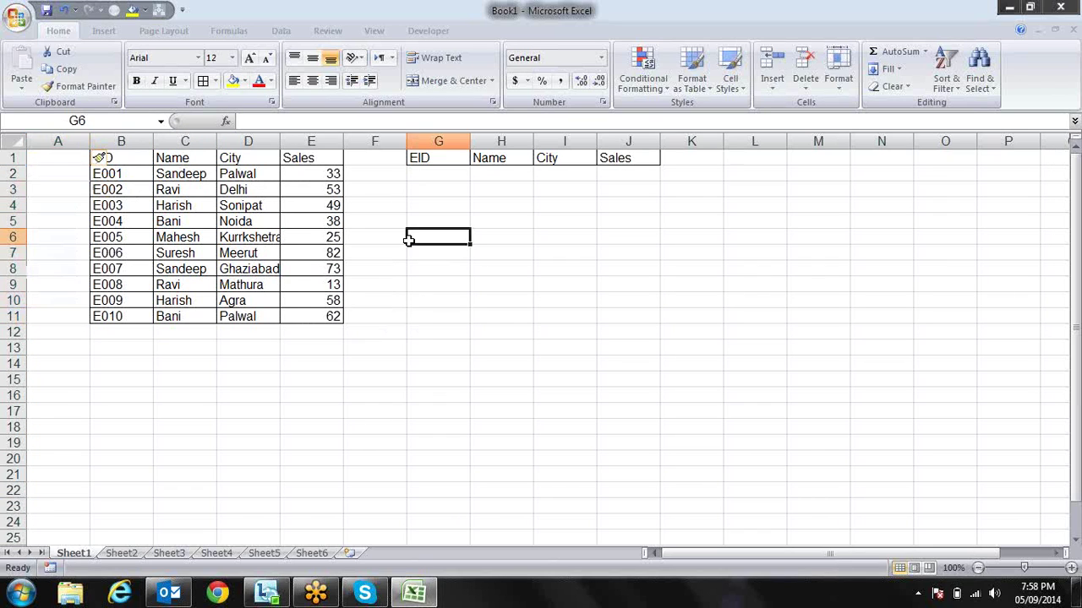
click(433, 175)
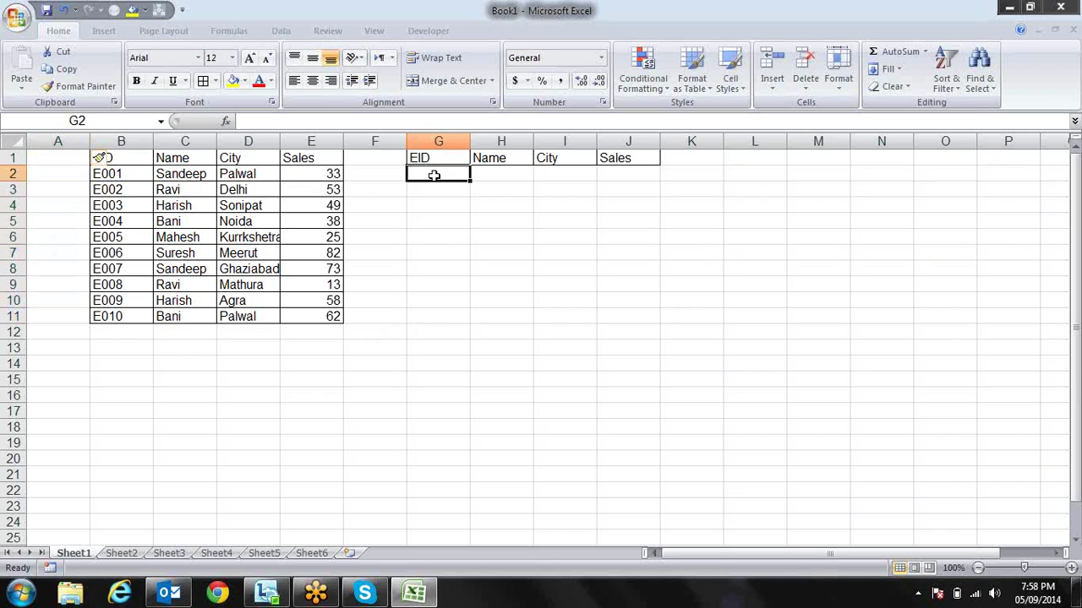
text(=)
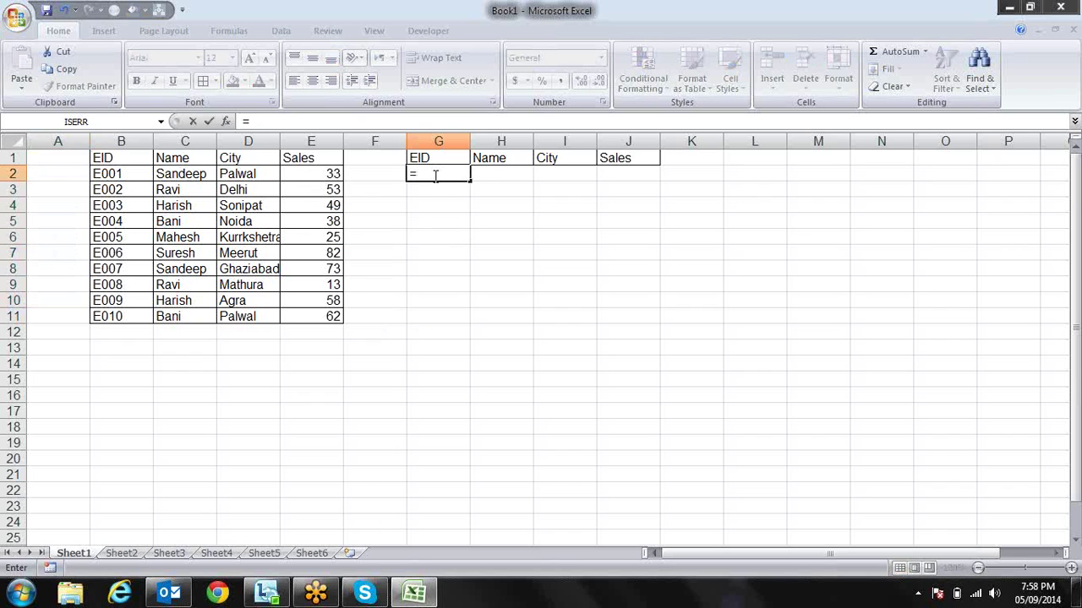
text(vl)
click(115, 186)
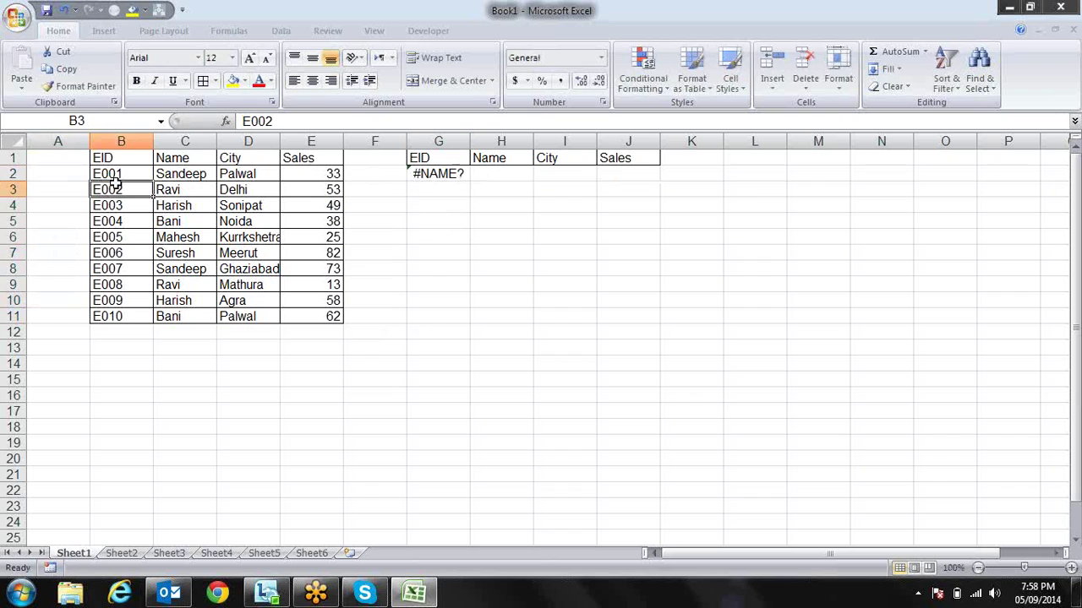
ctrl+click(126, 237)
ctrl+click(125, 284)
ctrl+click(124, 317)
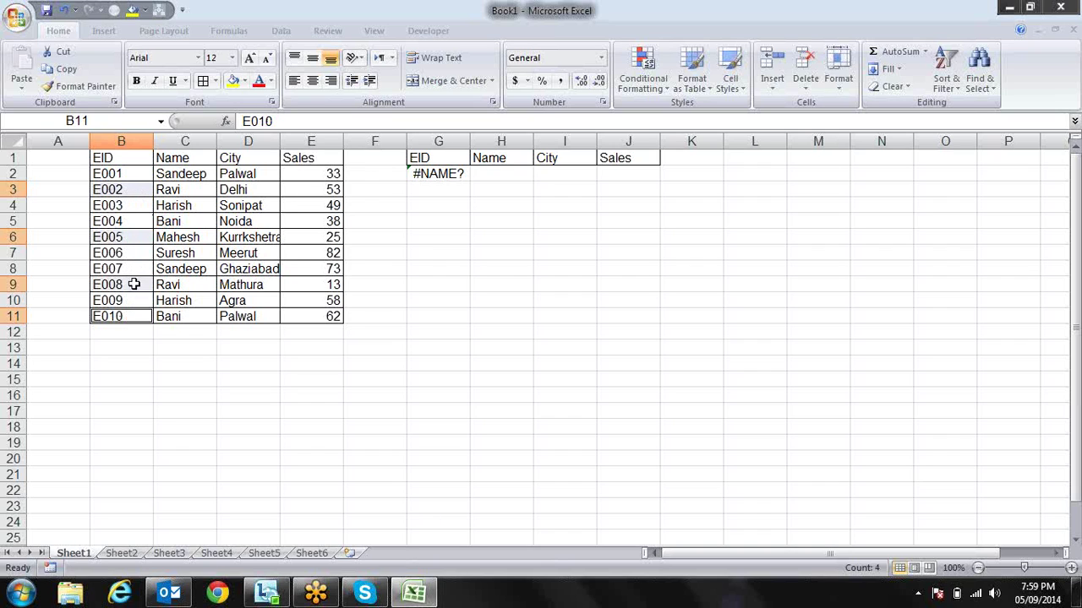
key(ctrl+c)
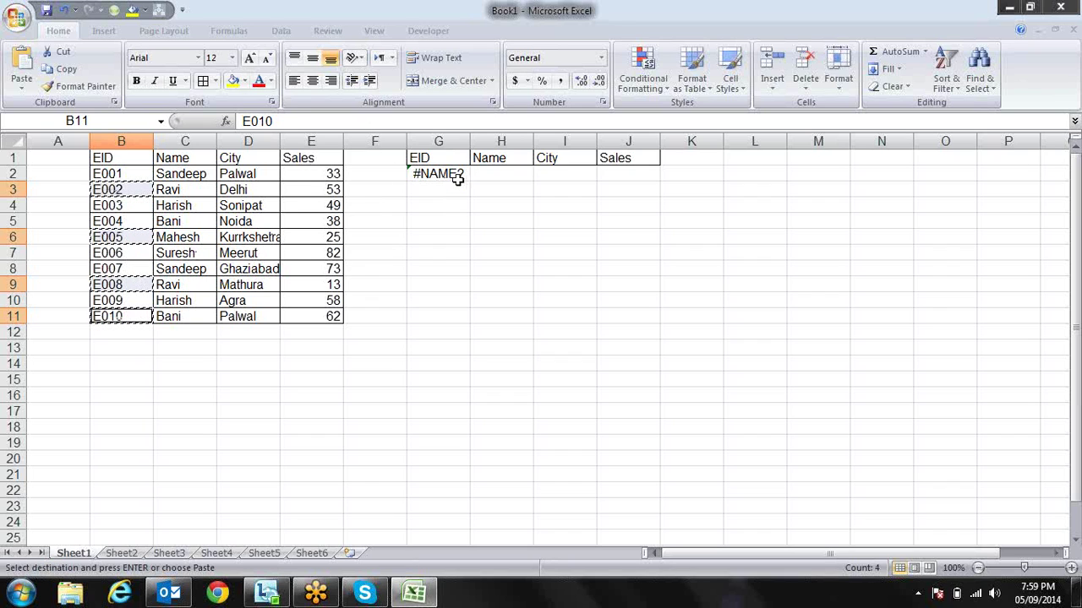
click(455, 177)
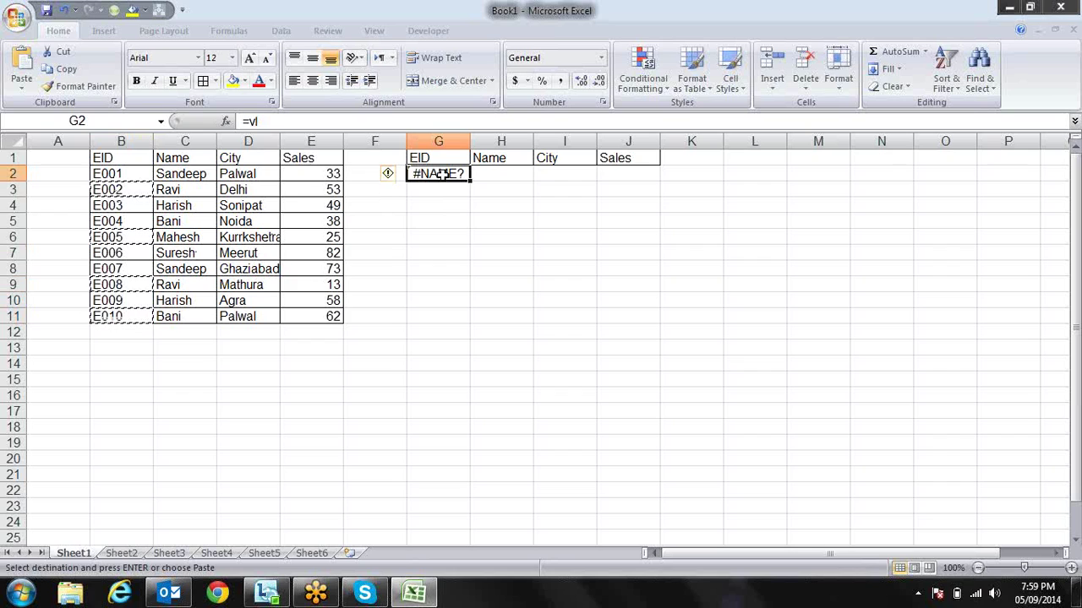
key(ctrl+v)
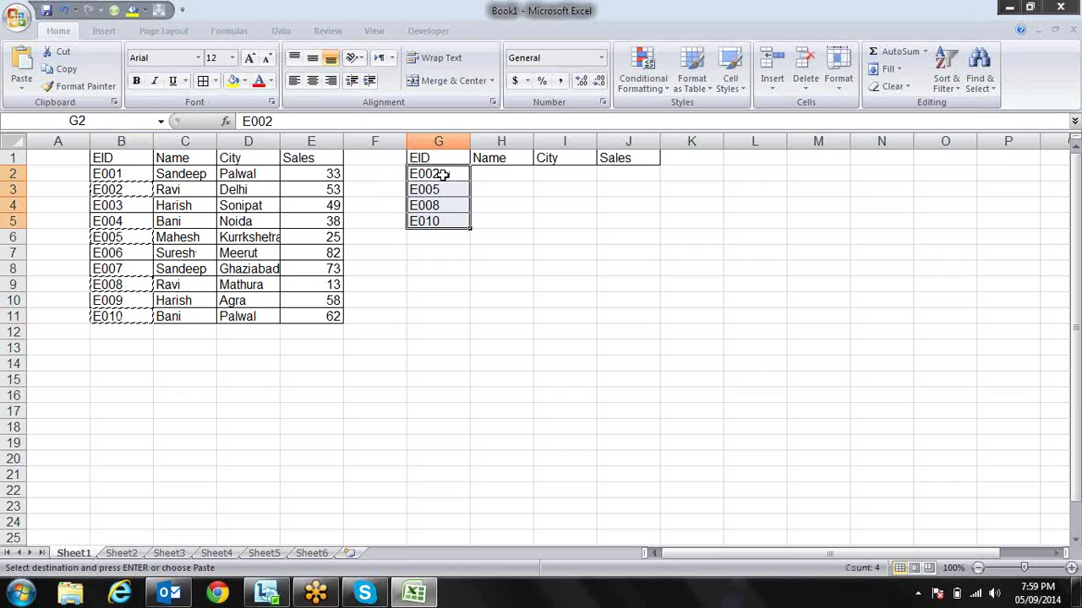
key(Escape)
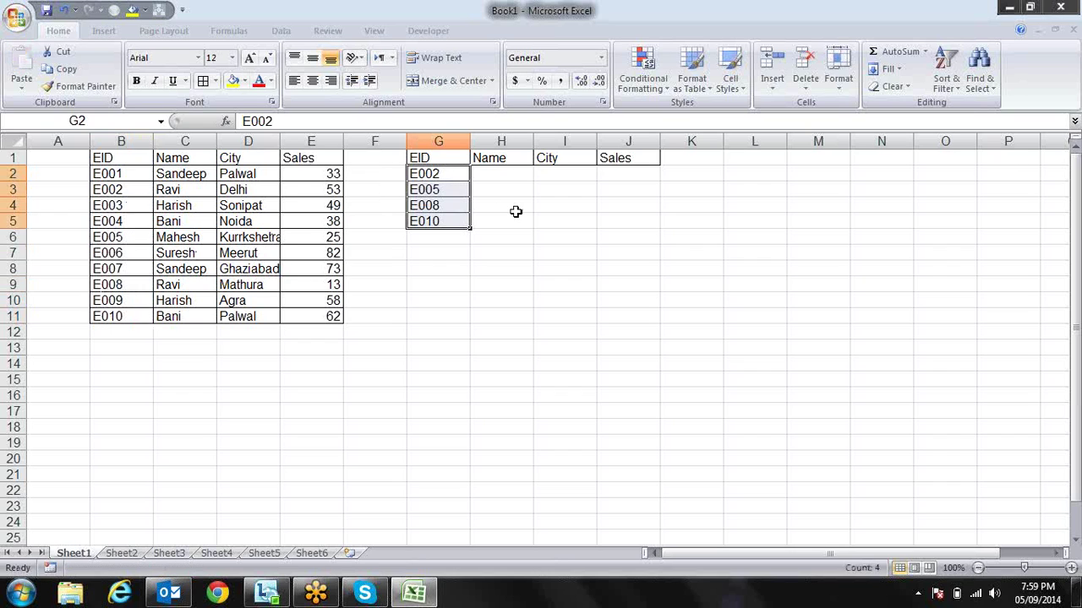
key(Right)
key(Right)
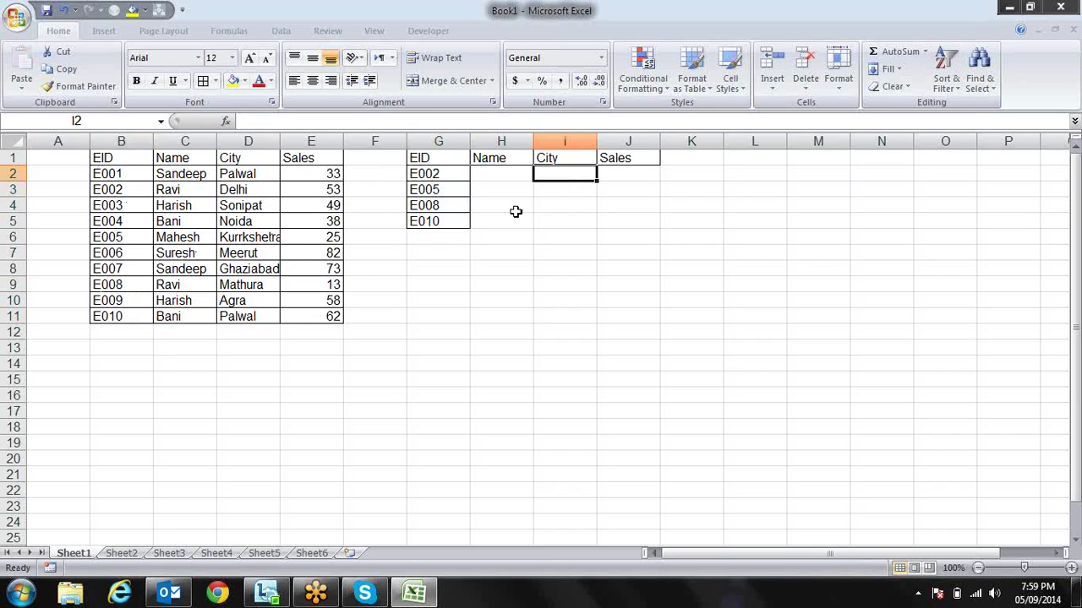
- Enter =VLOOKUP(G2,B1:E11,2,FALSE) in H2 to return the name Ravi
key(Left)
text(=)
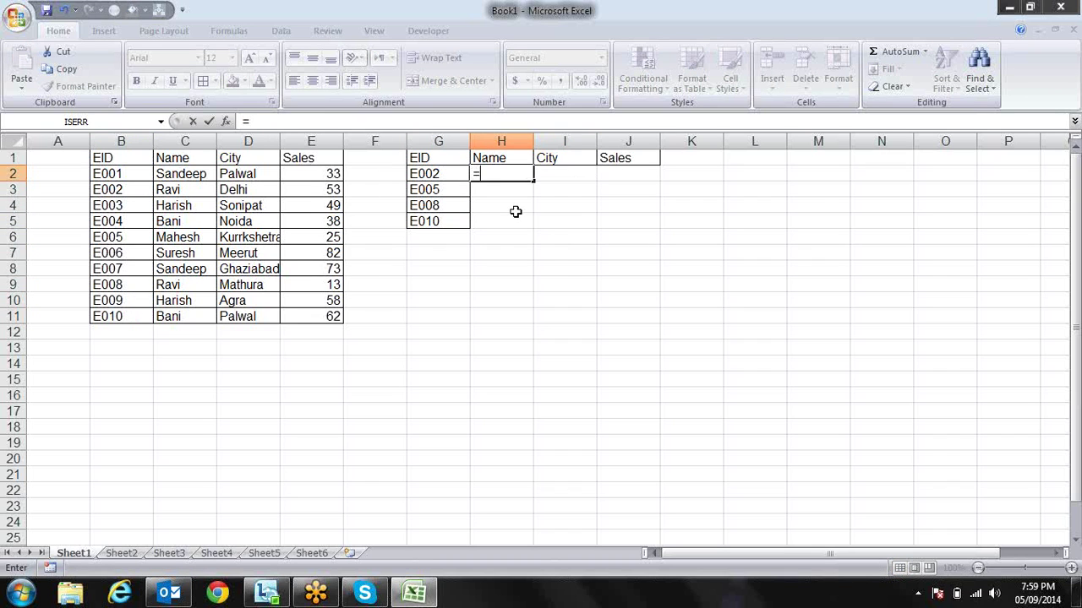
text(VLOOKUP()
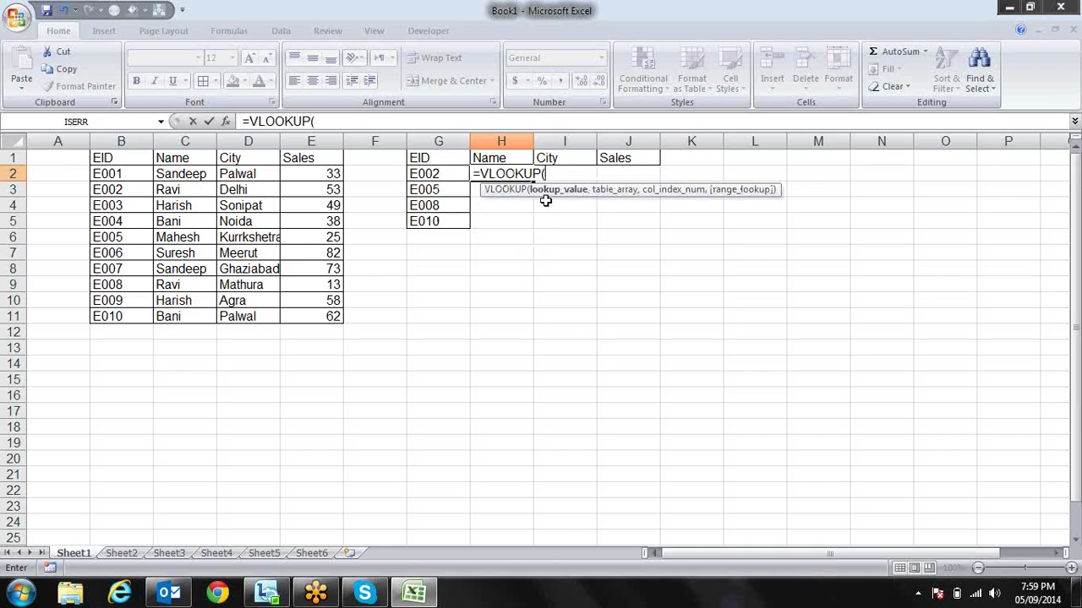
click(438, 171)
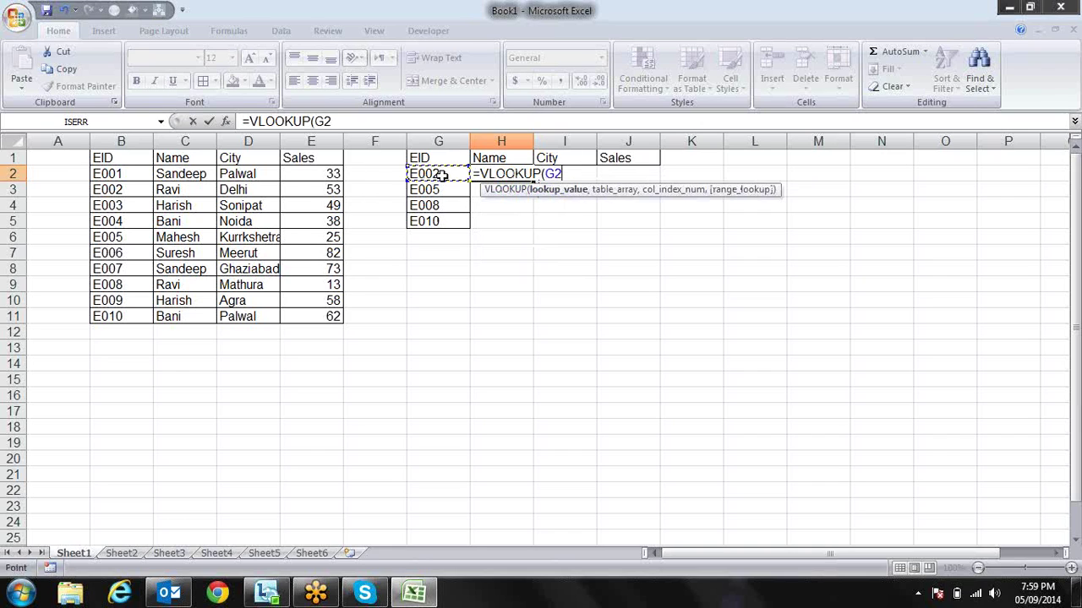
text(,)
drag(134, 161, 312, 312)
text(,,)
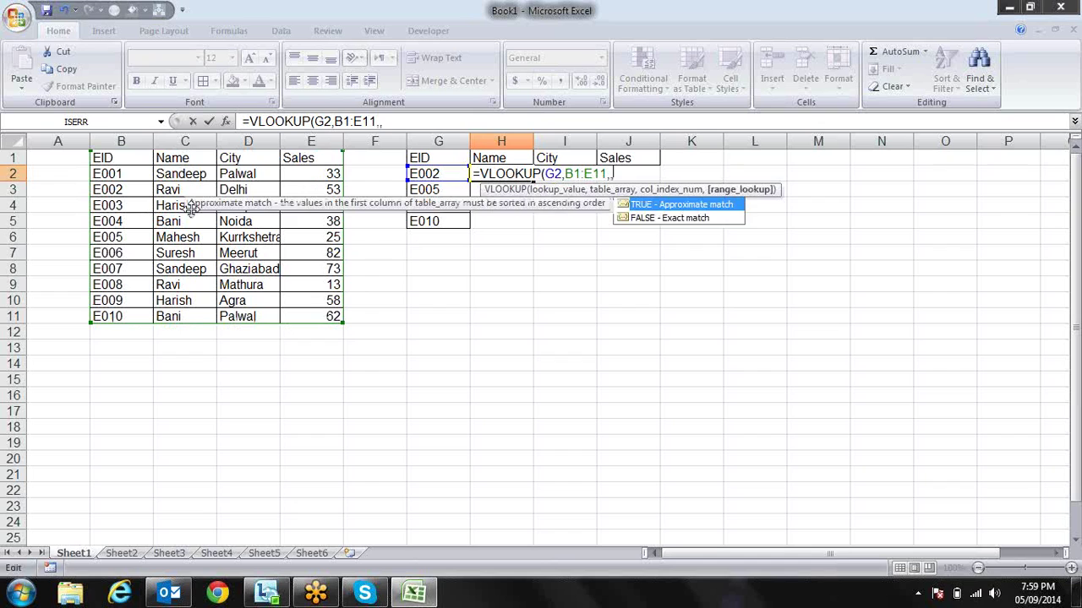
key(F2)
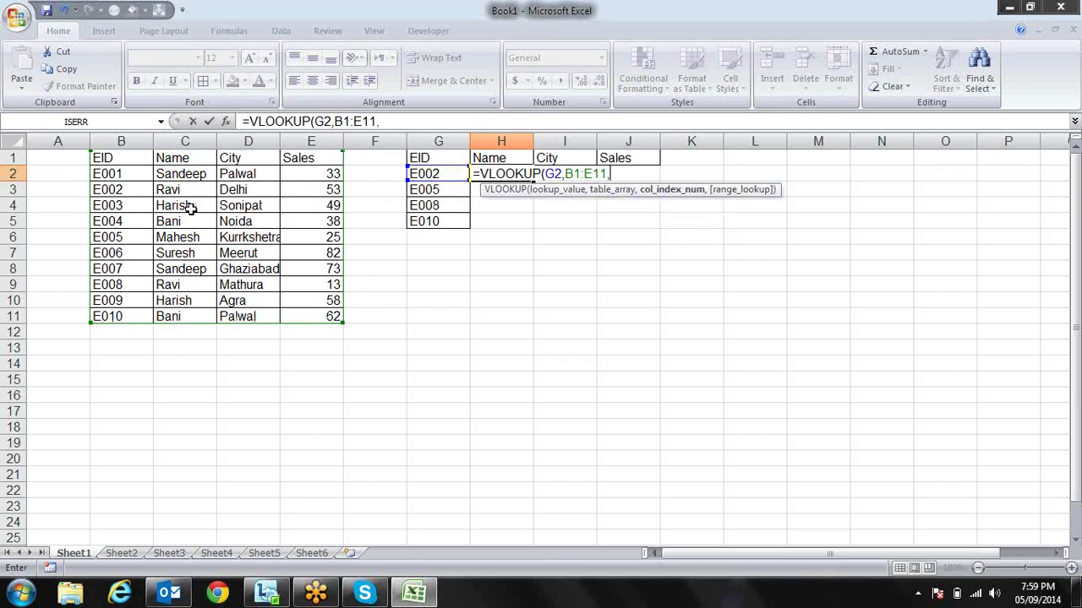
text(2)
text(,)
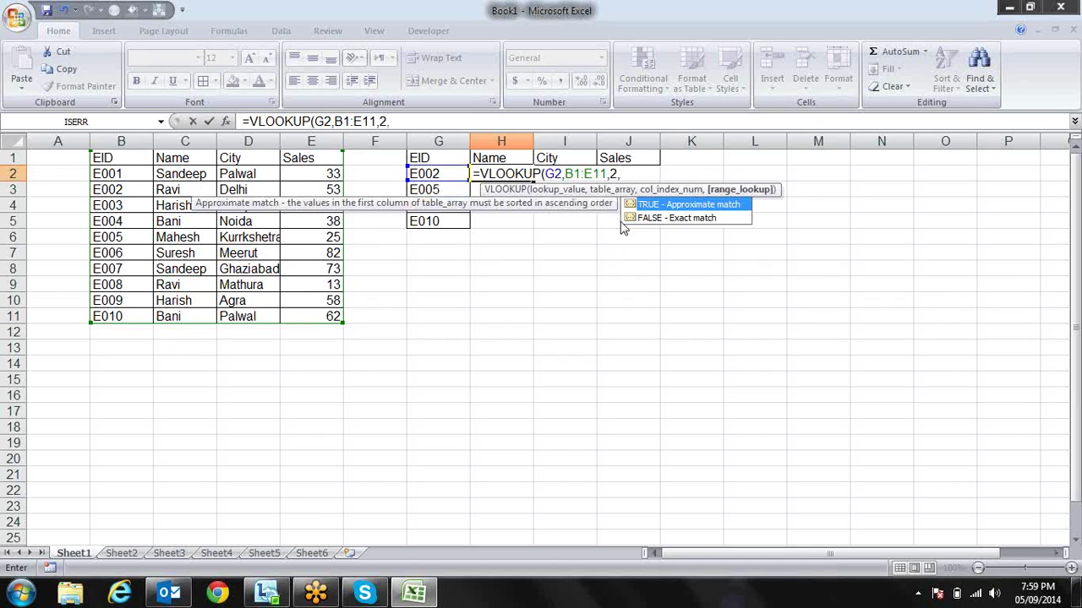
double_click(698, 218)
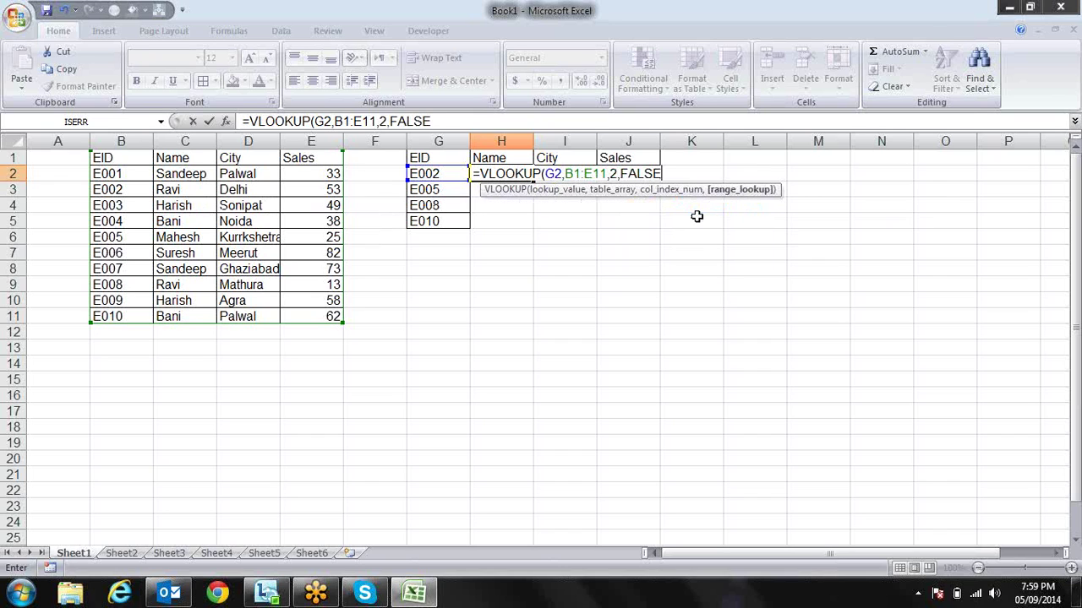
key(Return)
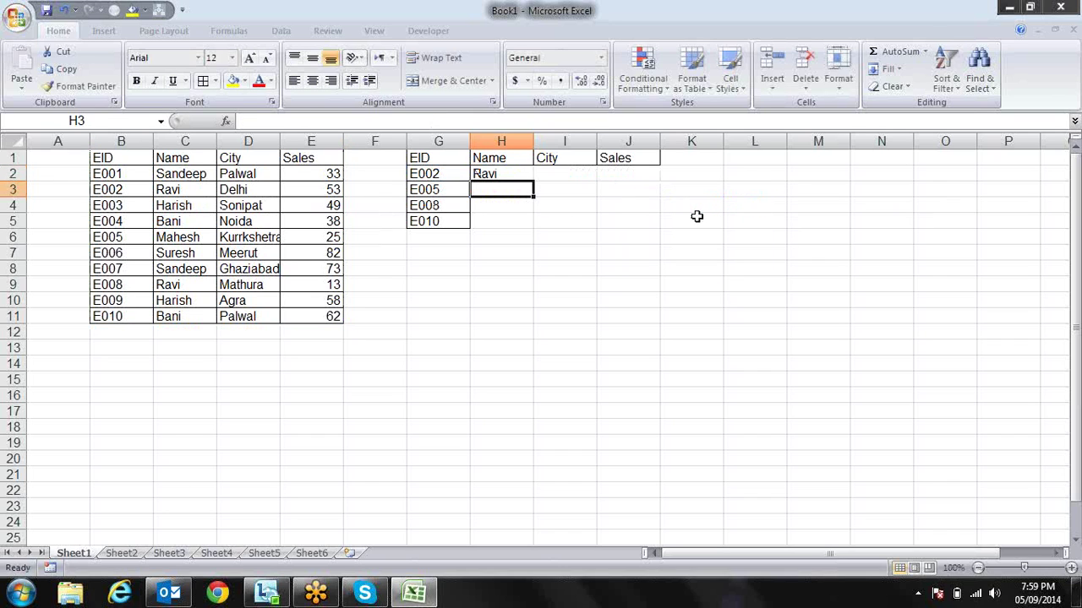
key(Up)
- Change H2's formula to use $G2 and the absolute range $B$1:$E$11
key(F2)
key(Left)
key(Left)
key(Left)
key(Left)
key(Left)
key(Left)
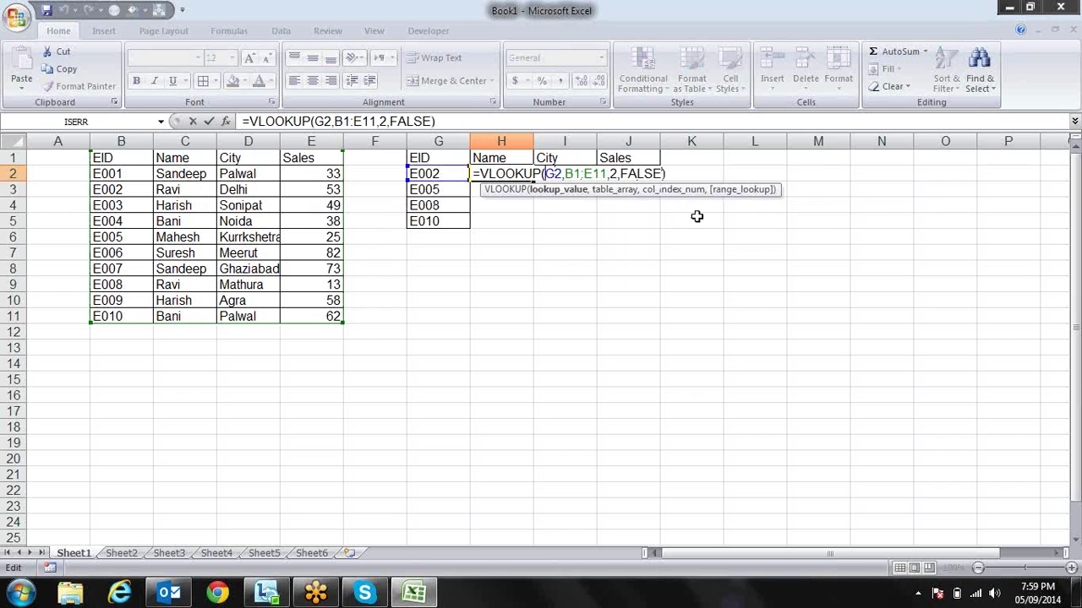
text($)
key(Right)
key(Right)
key(shift+Right)
key(shift+Right)
key(shift+Right)
key(shift+Right)
key(shift+Right)
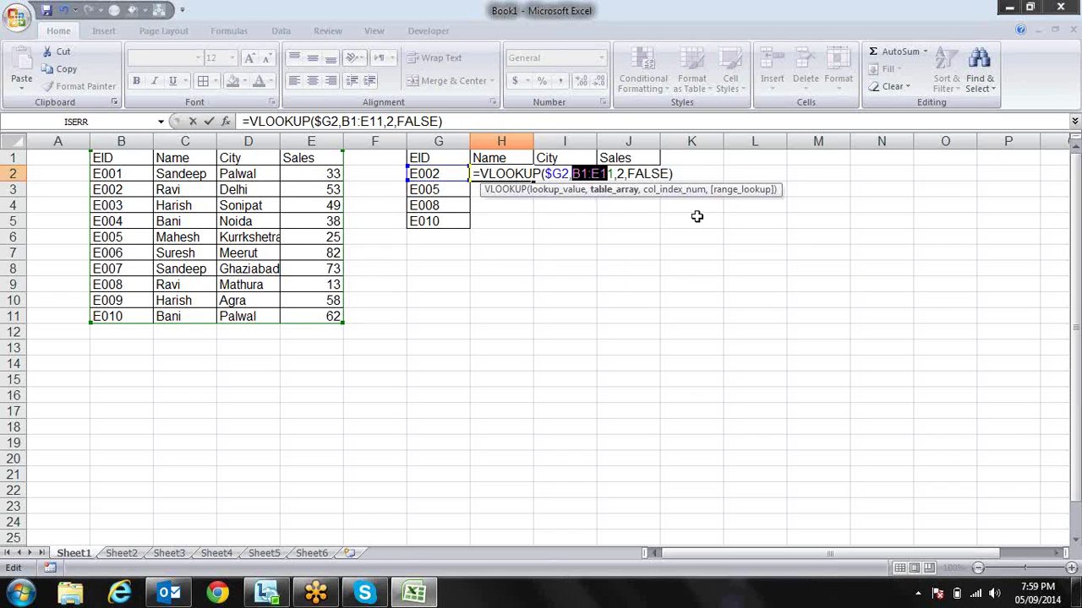
key(F4)
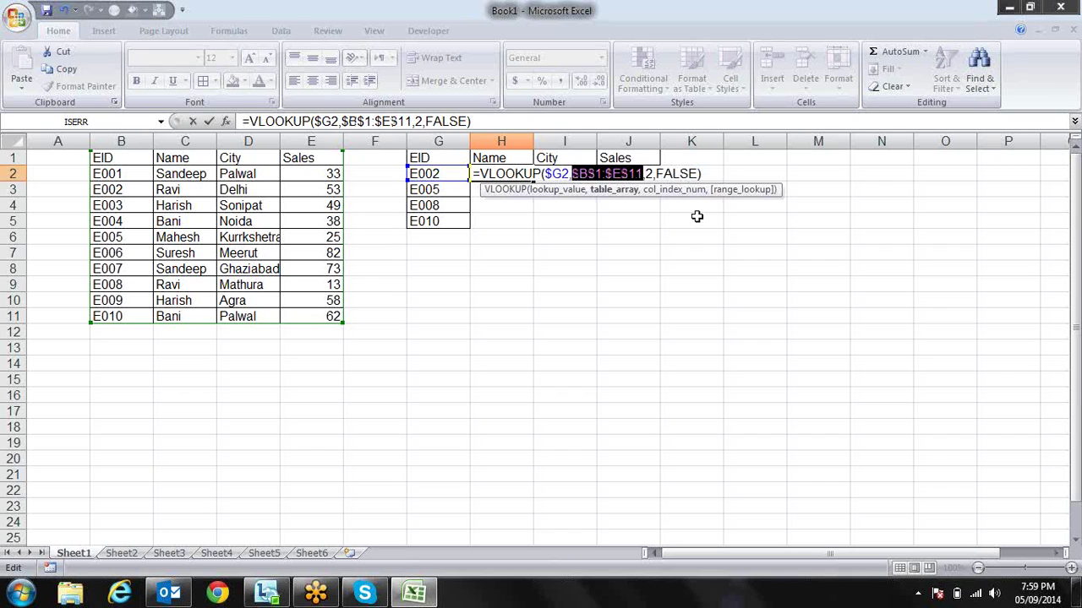
key(Return)
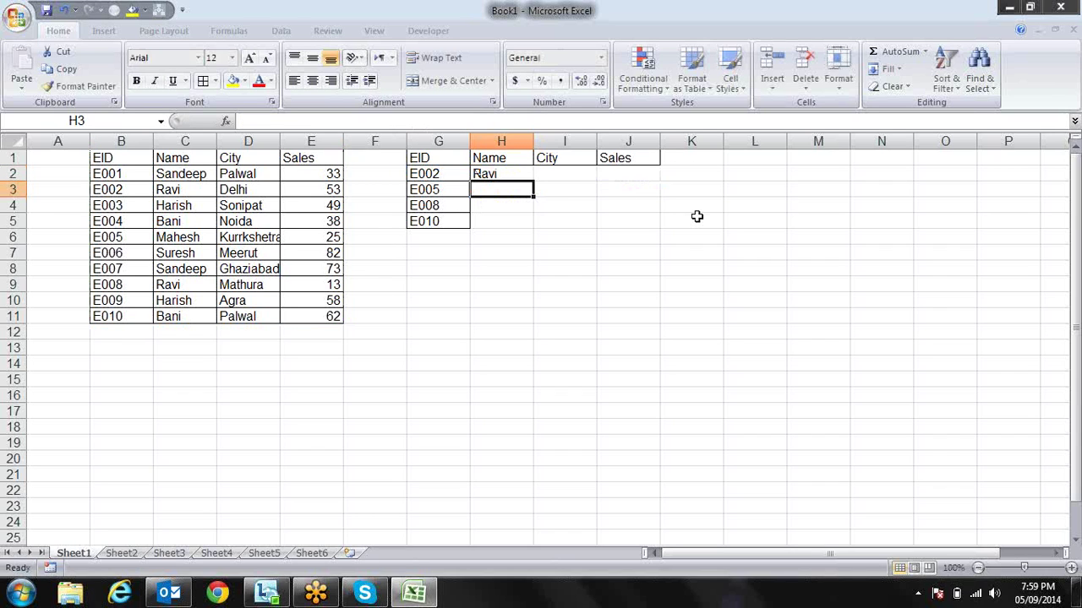
- Select H2:J2 for the Name, City and Sales results and reopen H2's formula for editing
key(Up)
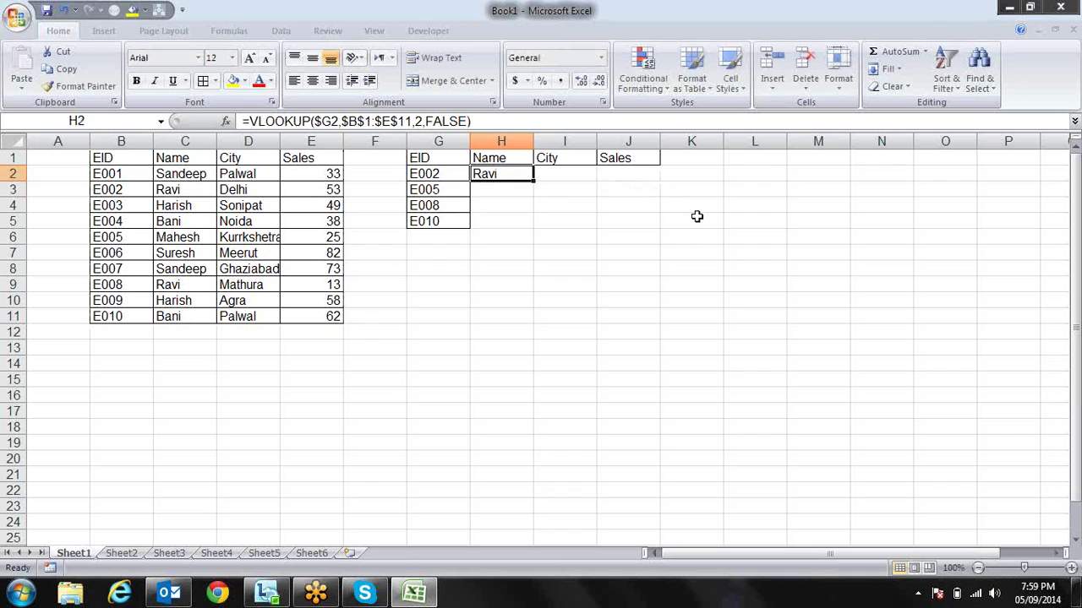
key(shift+Right)
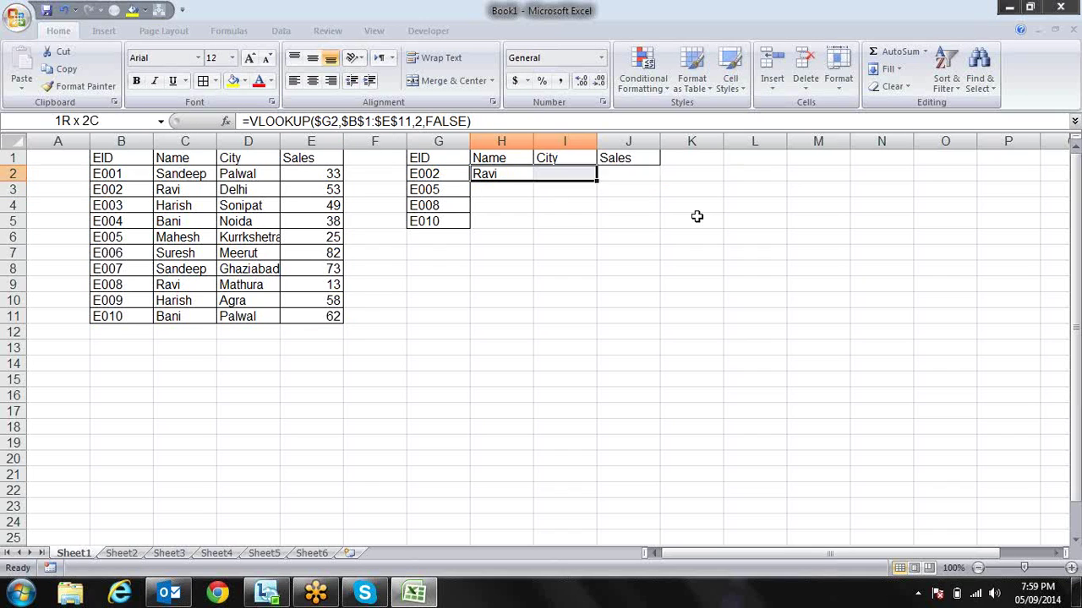
key(shift+Right)
key(shift+Right)
key(shift+Left)
key(Left)
key(Right)
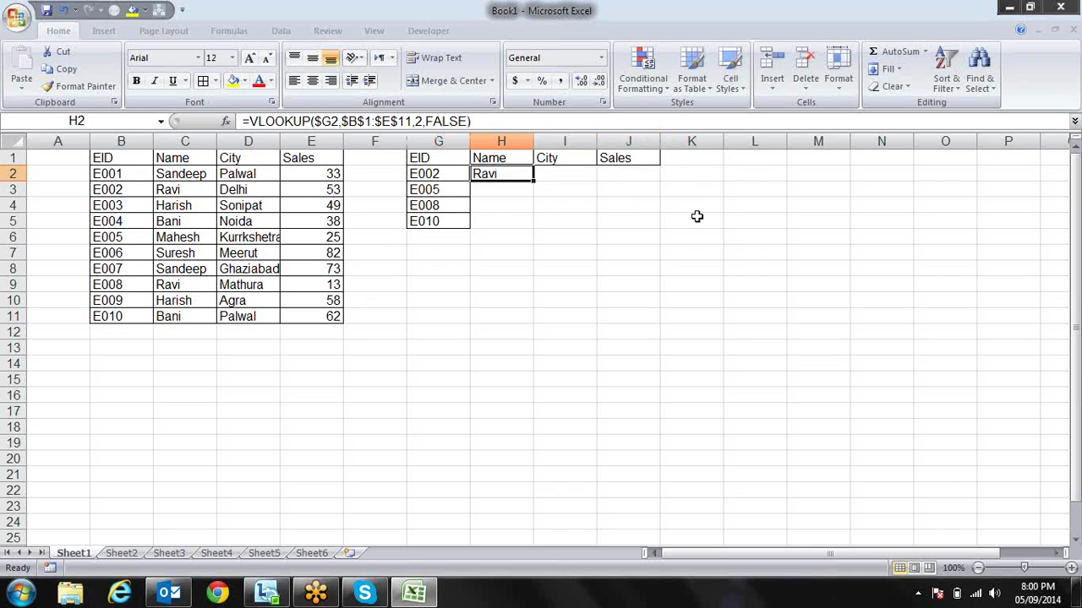
key(Right)
key(F2)
key(Escape)
key(Left)
key(F2)
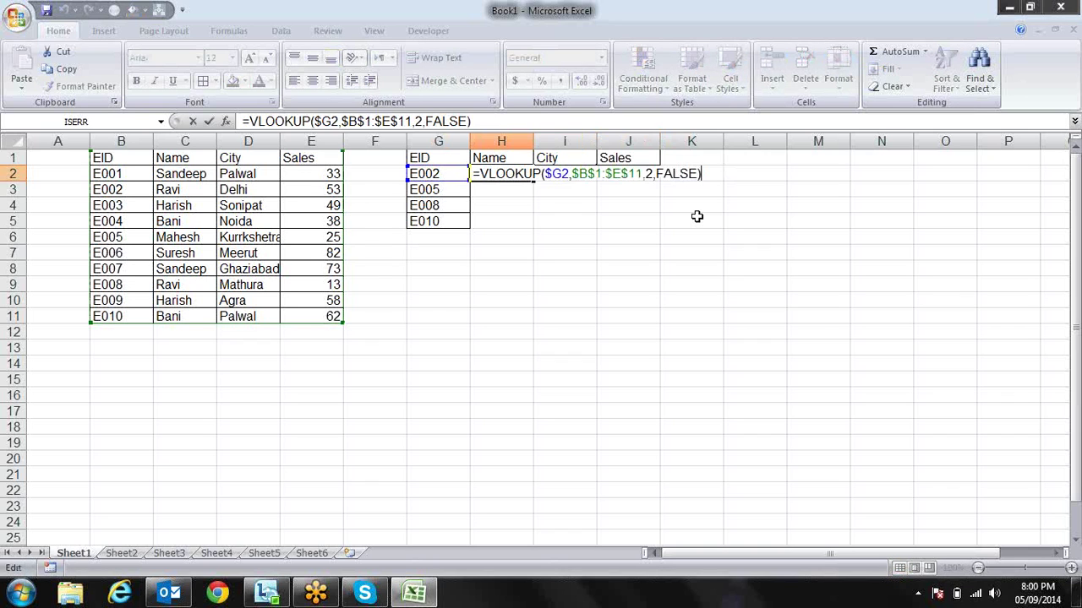
key(Return)
key(Up)
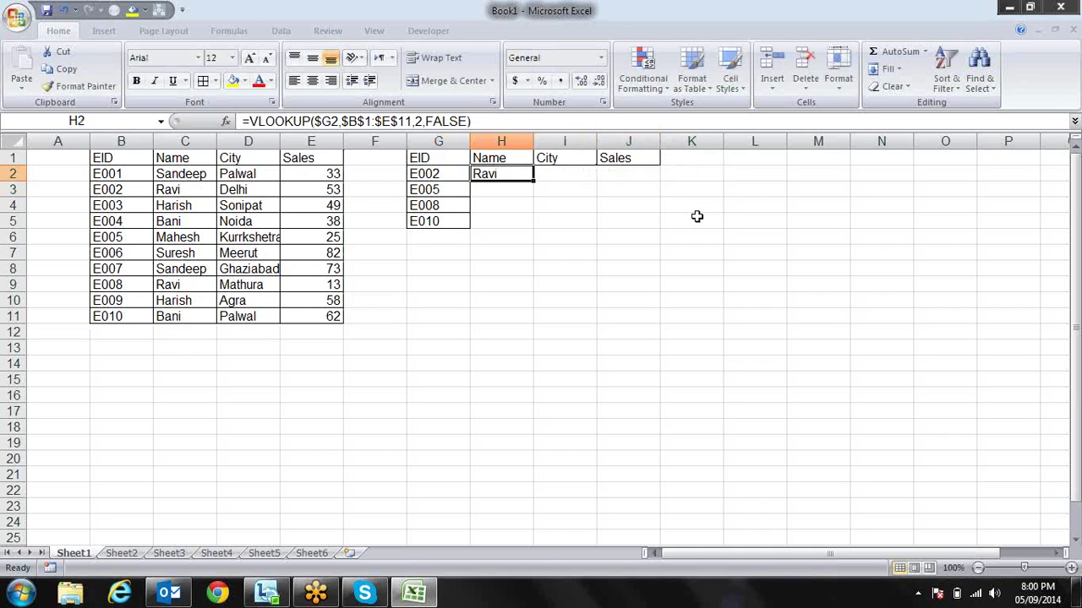
key(shift+Right)
key(shift+Right)
key(shift+Right)
key(shift+Left)
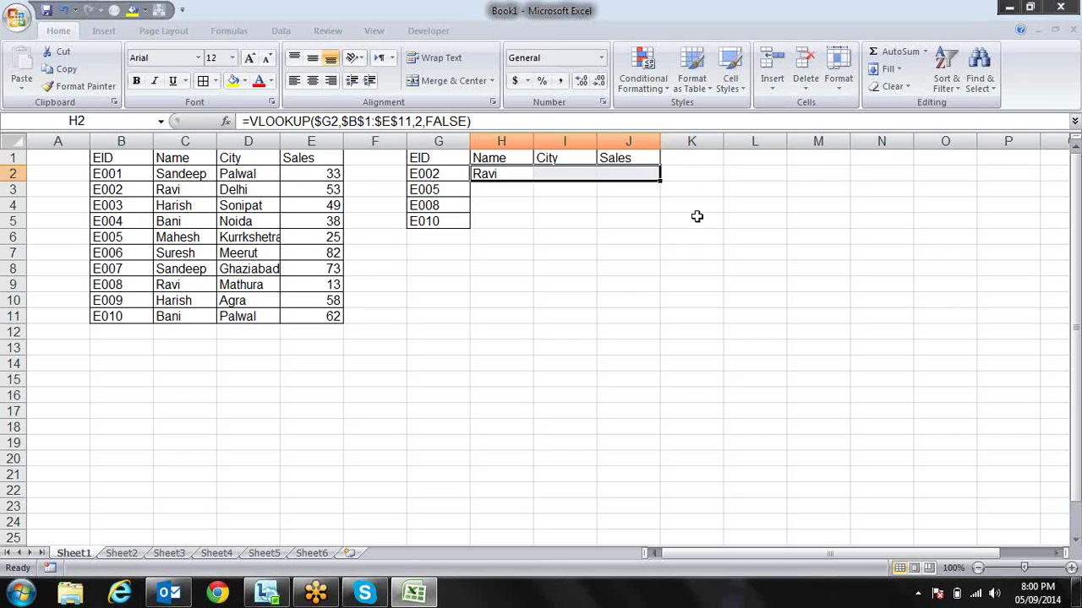
key(F2)
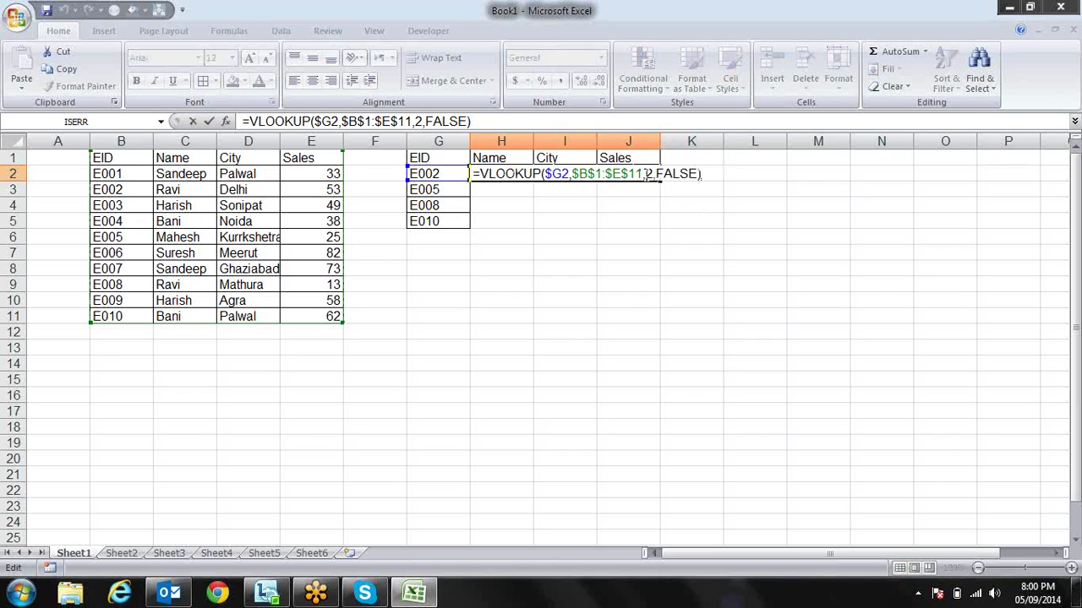
- Replace the column argument with {2,3,4} and array-enter across H2:J2, returning Ravi, Delhi, 53
click(646, 173)
click(704, 327)
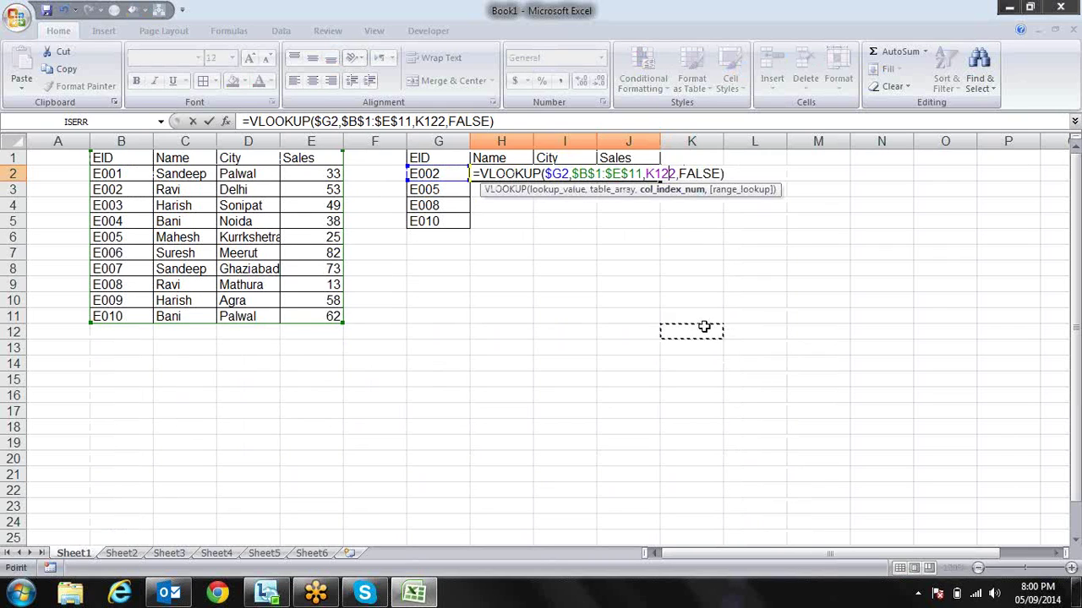
text({)
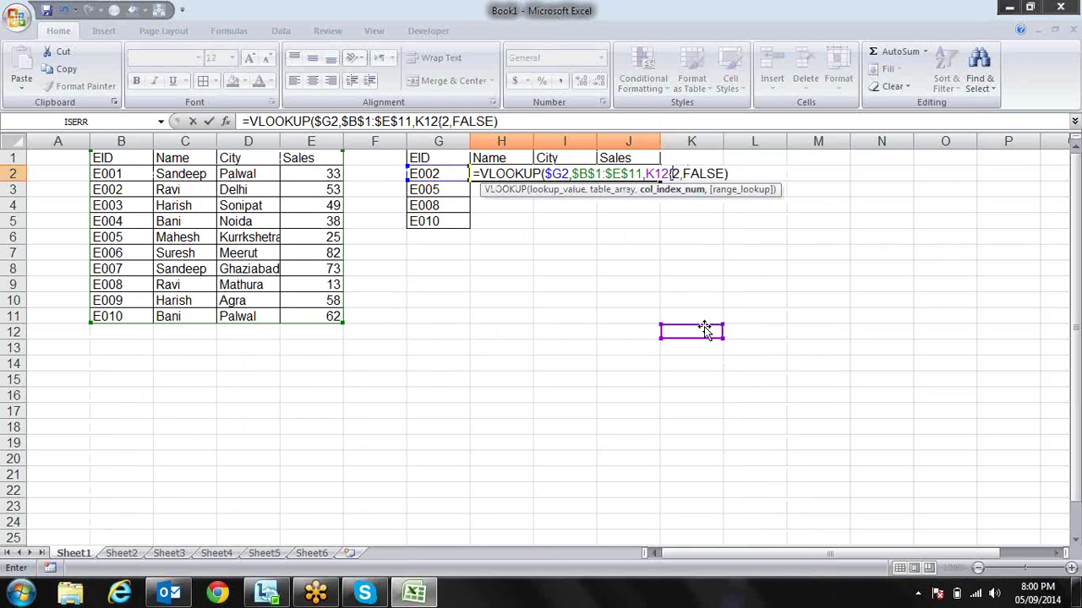
key(Return)
key(Return)
text(})
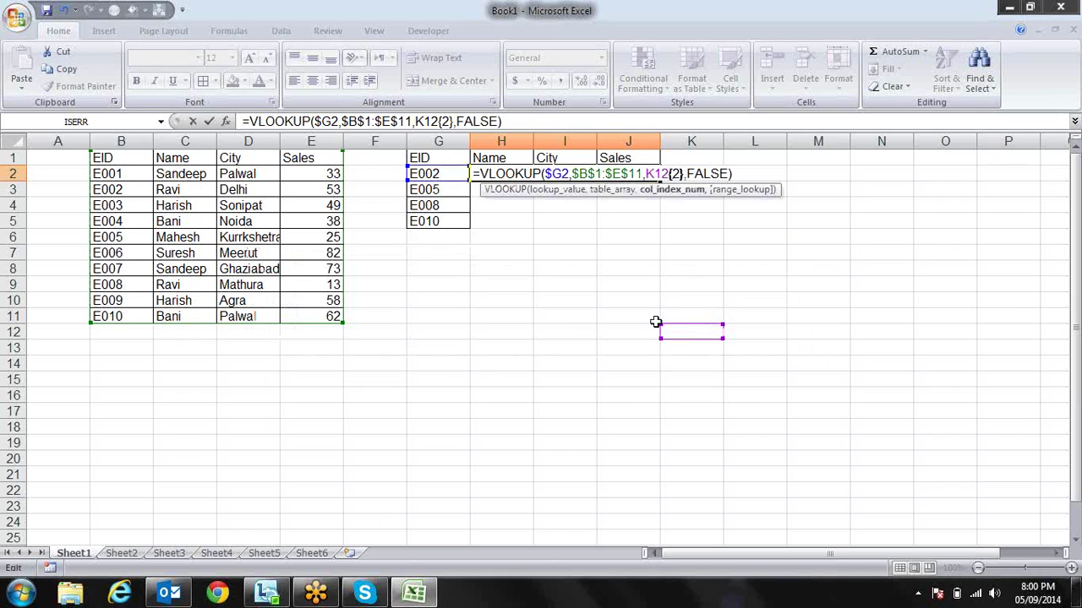
click(669, 173)
key(BackSpace)
key(BackSpace)
key(BackSpace)
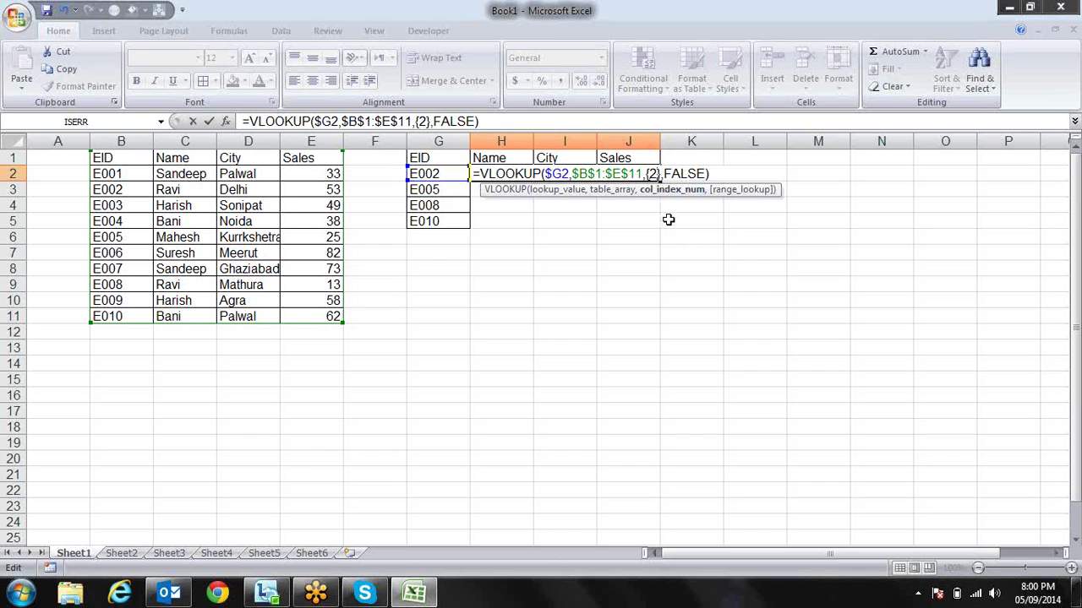
text(,{2)
key(BackSpace)
text(3,)
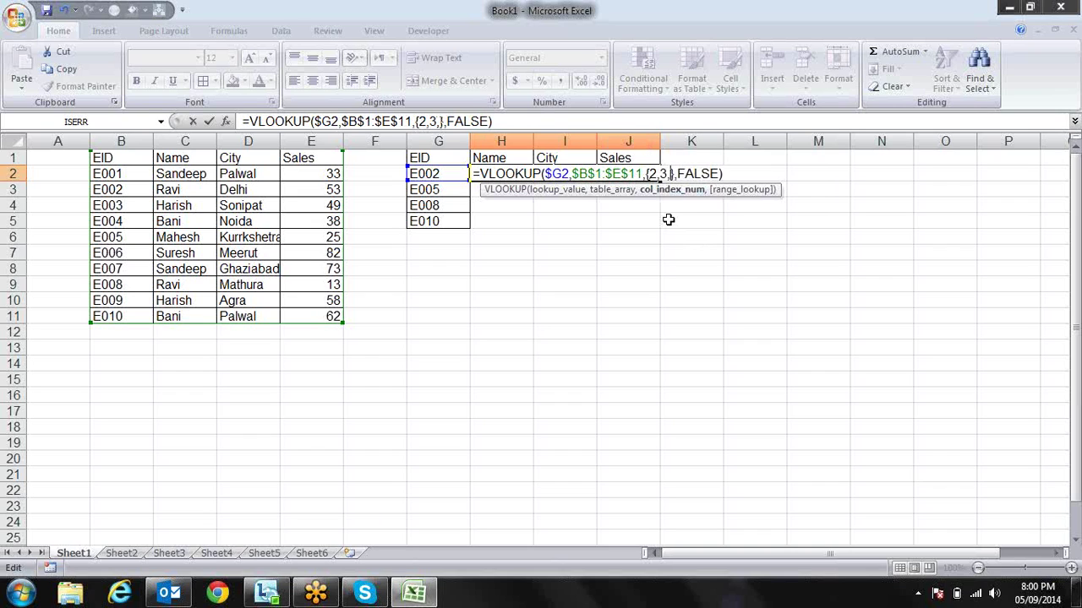
text(4)
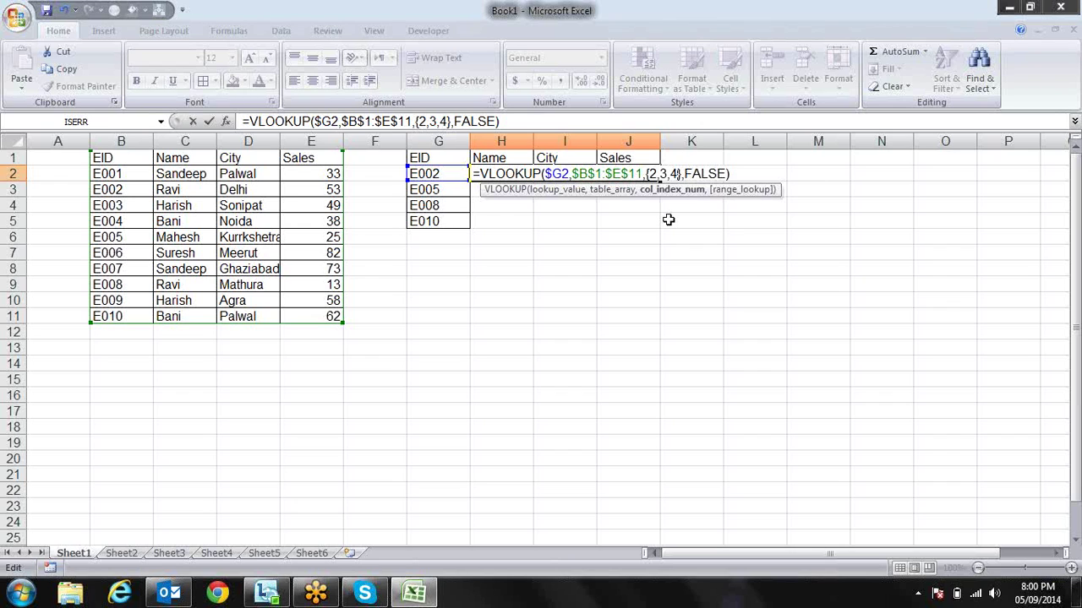
key(ctrl+shift+Return)
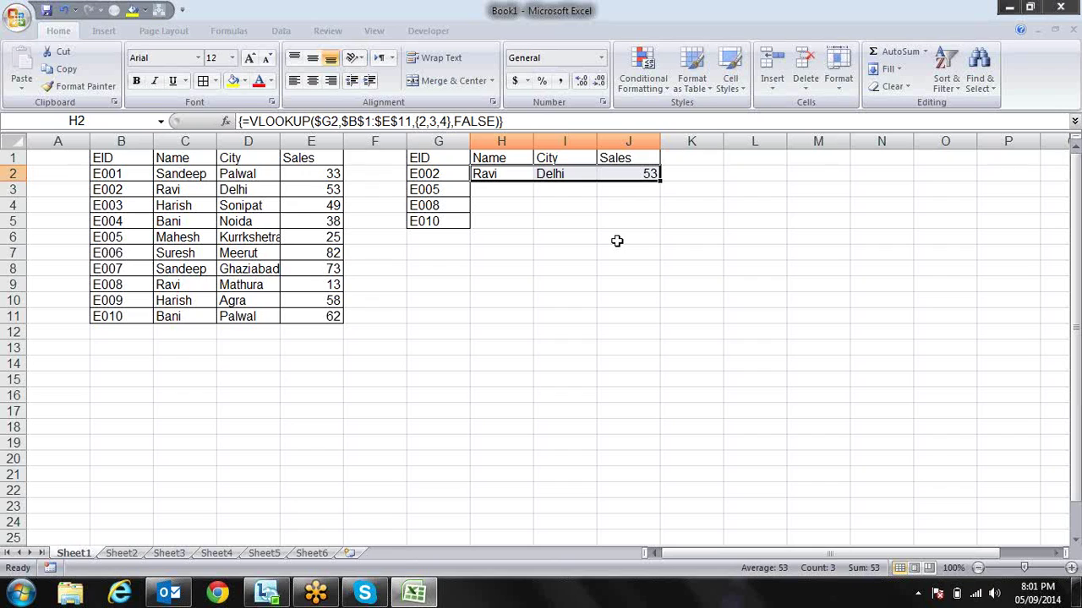
- Fill the H2:J2 lookup formulas down to row 5, then clear the results in H2:J5
drag(660, 181, 660, 240)
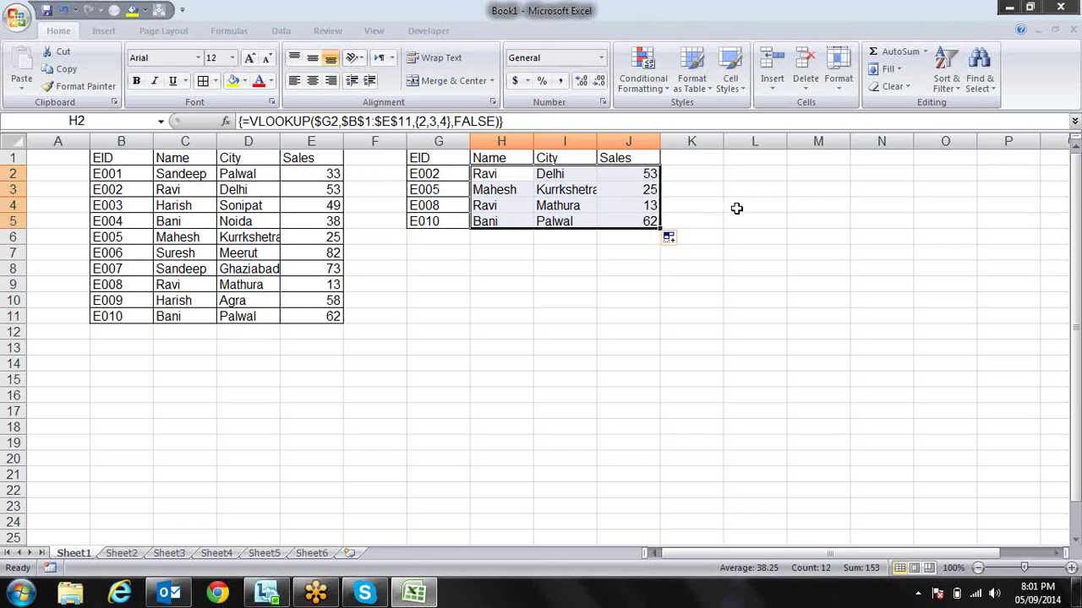
key(Left)
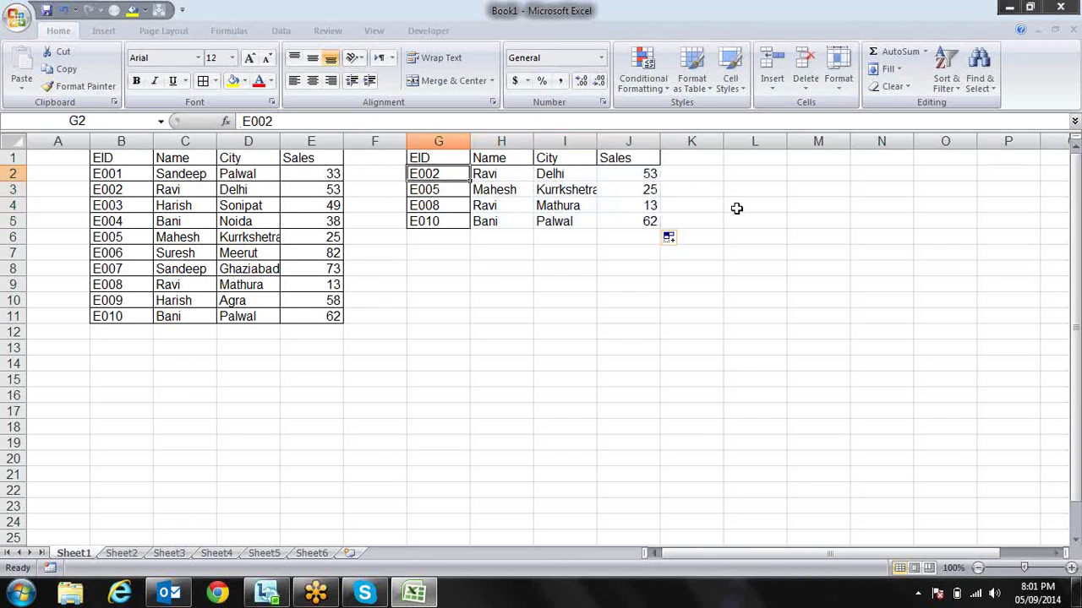
key(Right)
key(shift+Right)
key(shift+Right)
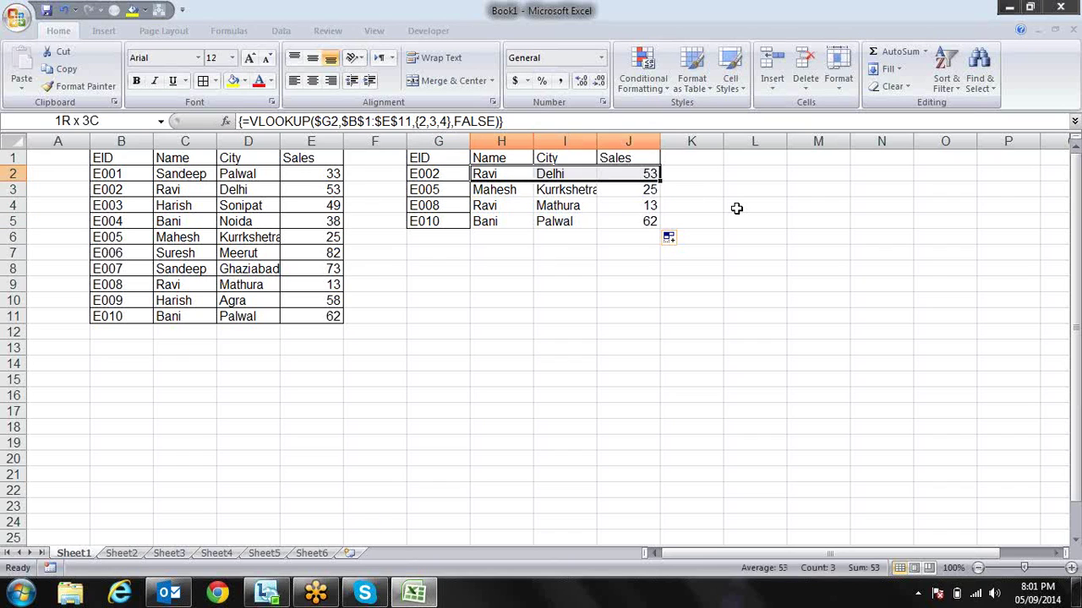
key(shift+Down)
key(shift+Down)
key(shift+Down)
key(Delete)
key(Left)
key(Left)
key(Right)
key(Right)
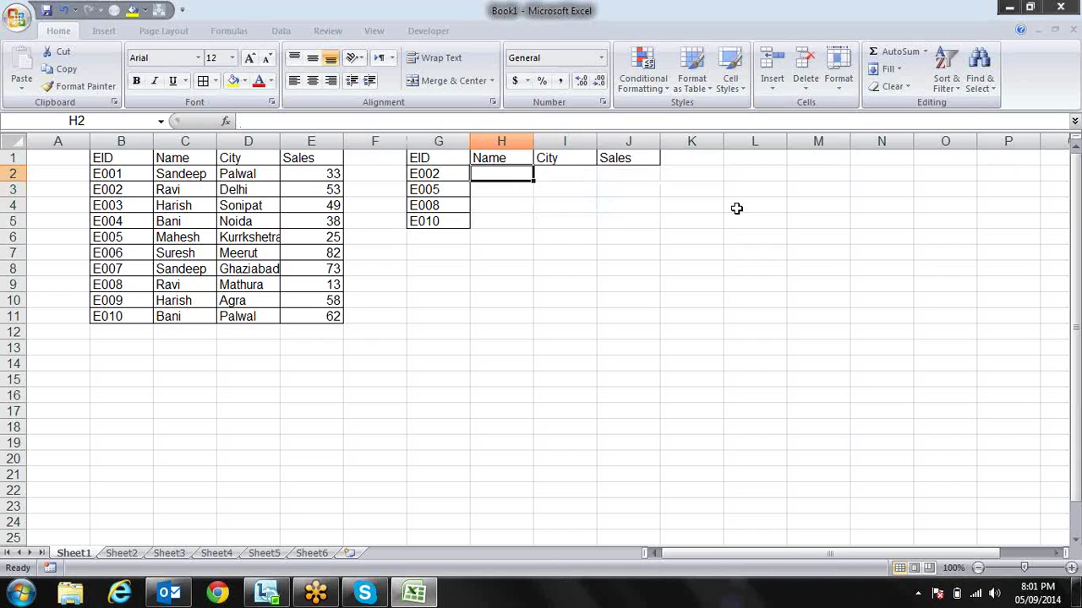
- Enter the heading Product in cell A1
key(Left)
key(Left)
key(Left)
key(Left)
key(Left)
key(Left)
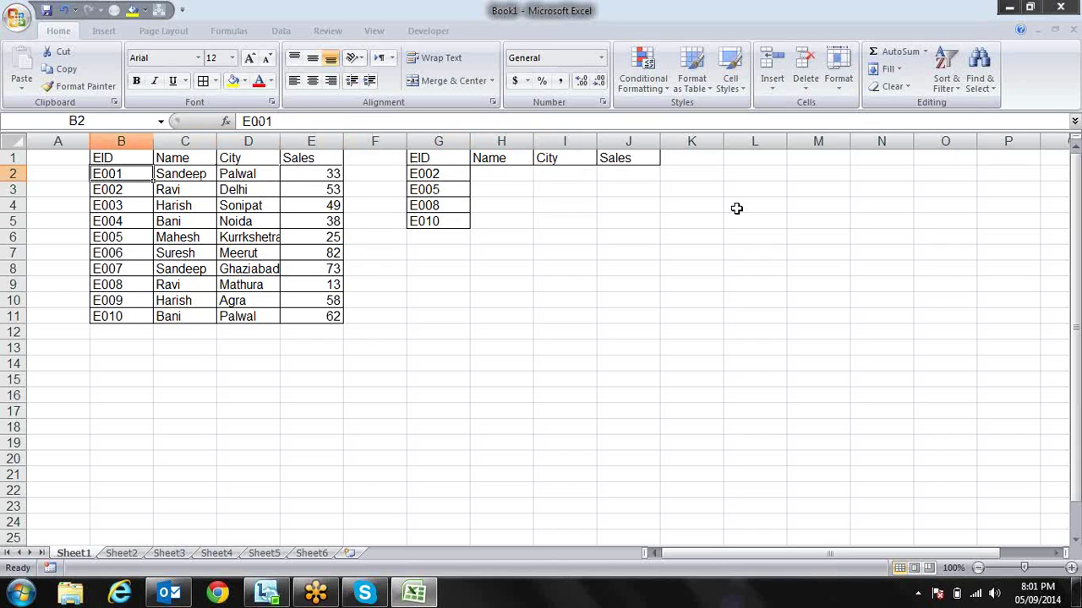
key(Left)
key(Up)
text(Prdu)
key(BackSpace)
text(o)
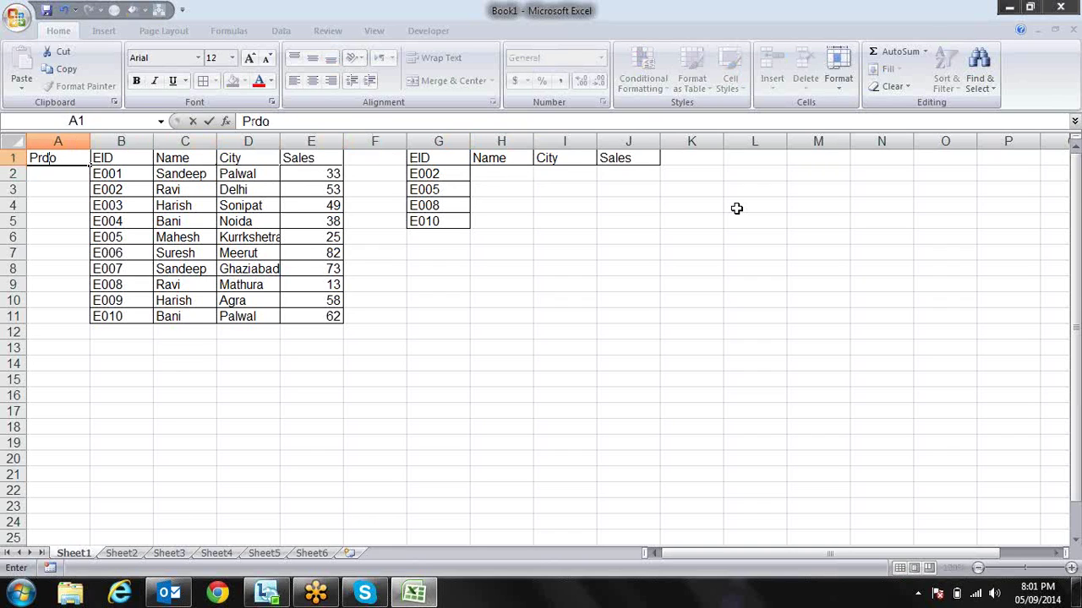
key(BackSpace)
key(BackSpace)
text(oduct)
key(Return)
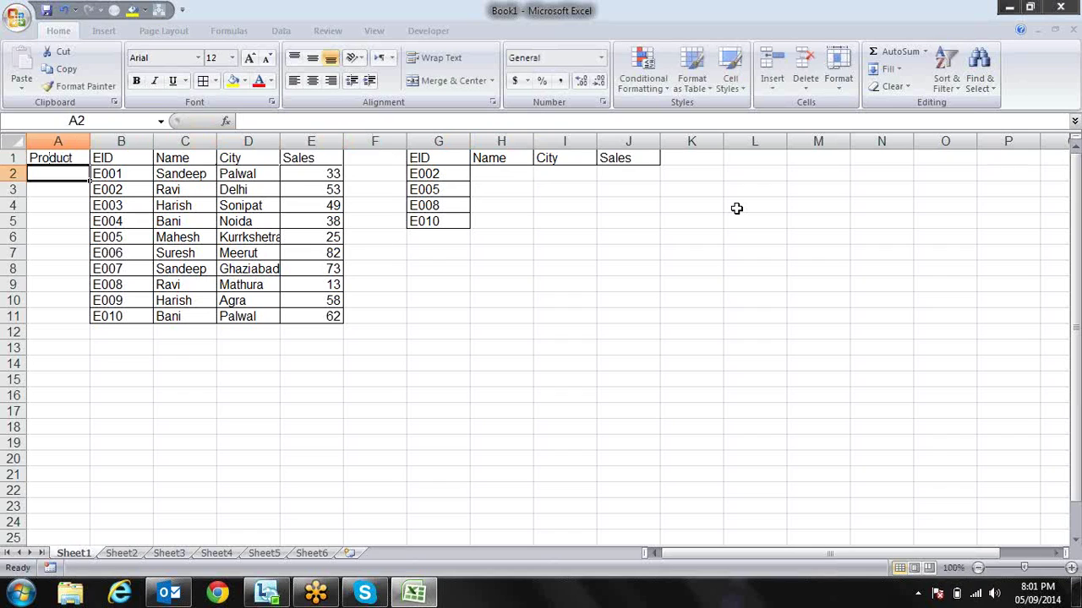
- Enter mouse in A2 and fill mouse, keyboard, pen drive down to A11
text(mouse)
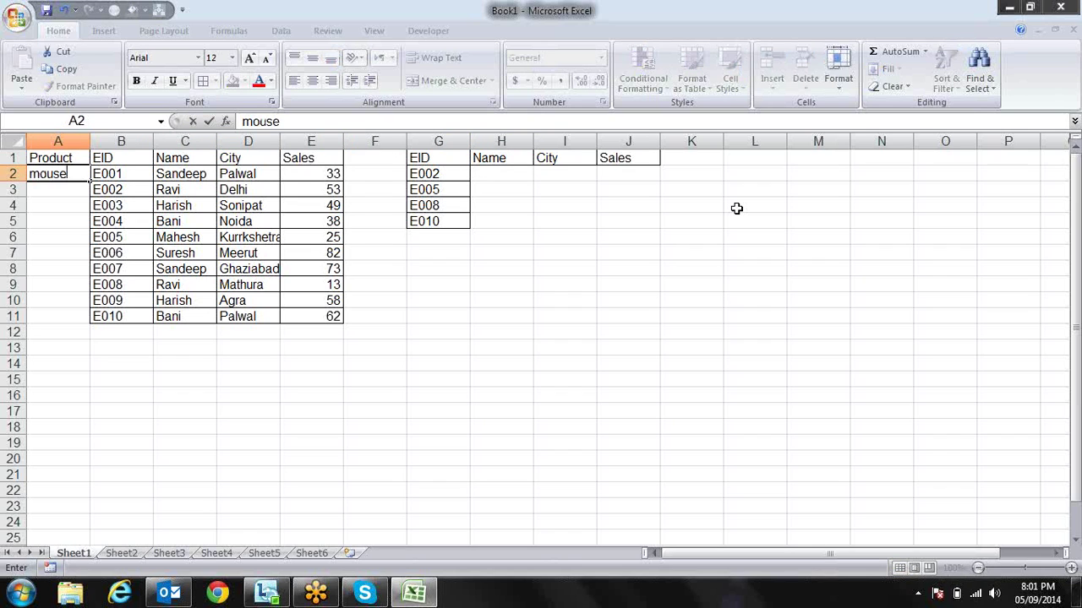
key(ctrl+Return)
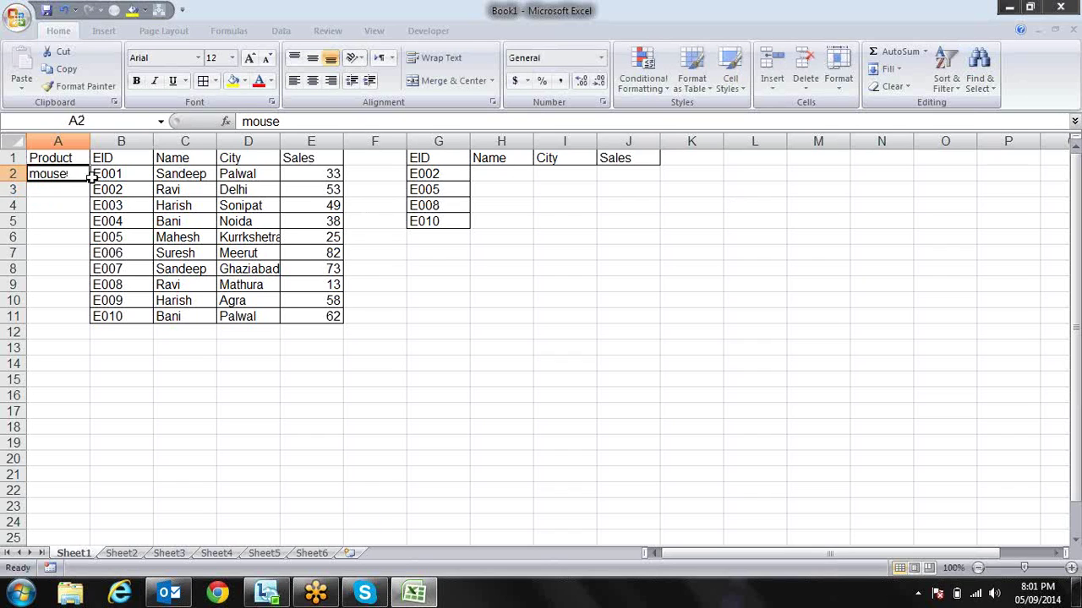
mouse_move(89, 180)
mouse_down()
mouse_move(92, 333)
mouse_move(92, 317)
mouse_up()
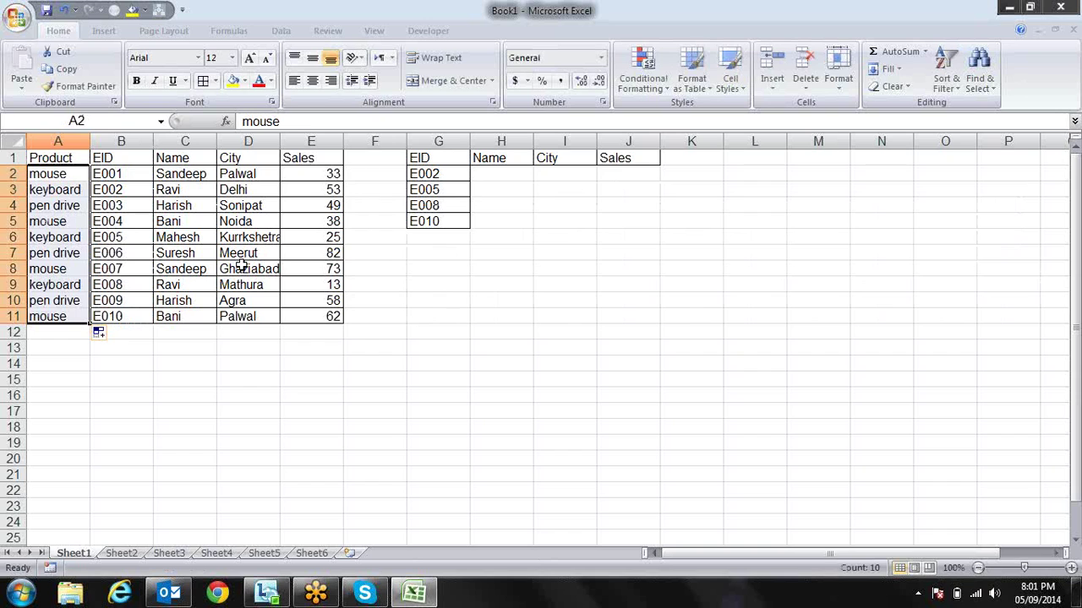
key(ctrl+Home)
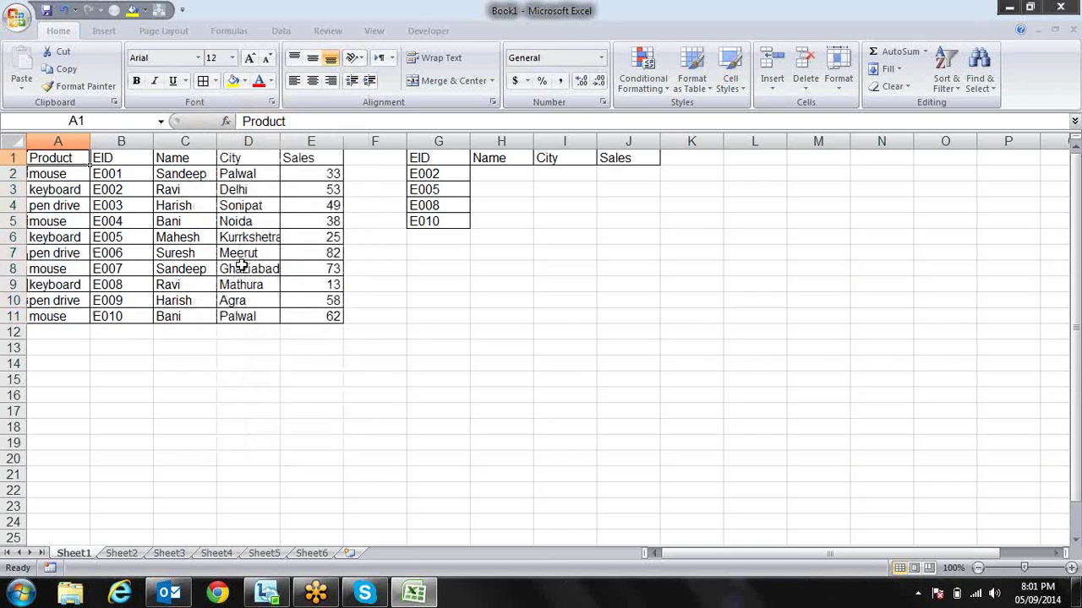
- Apply All Borders to the employee table A1:E11
key(Down)
key(Down)
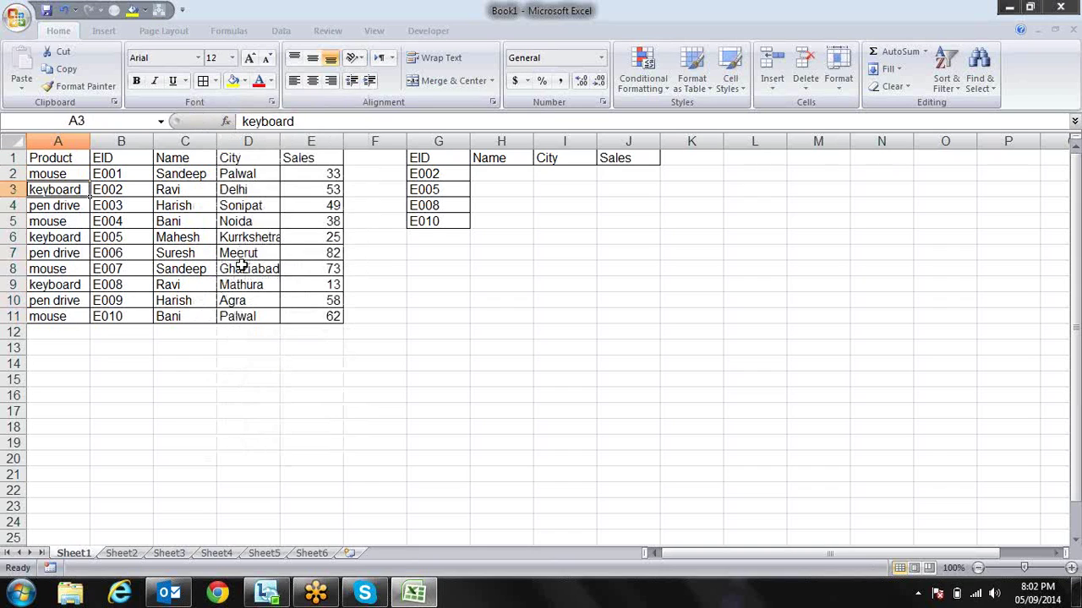
key(Up)
key(Up)
key(Right)
key(Right)
key(Left)
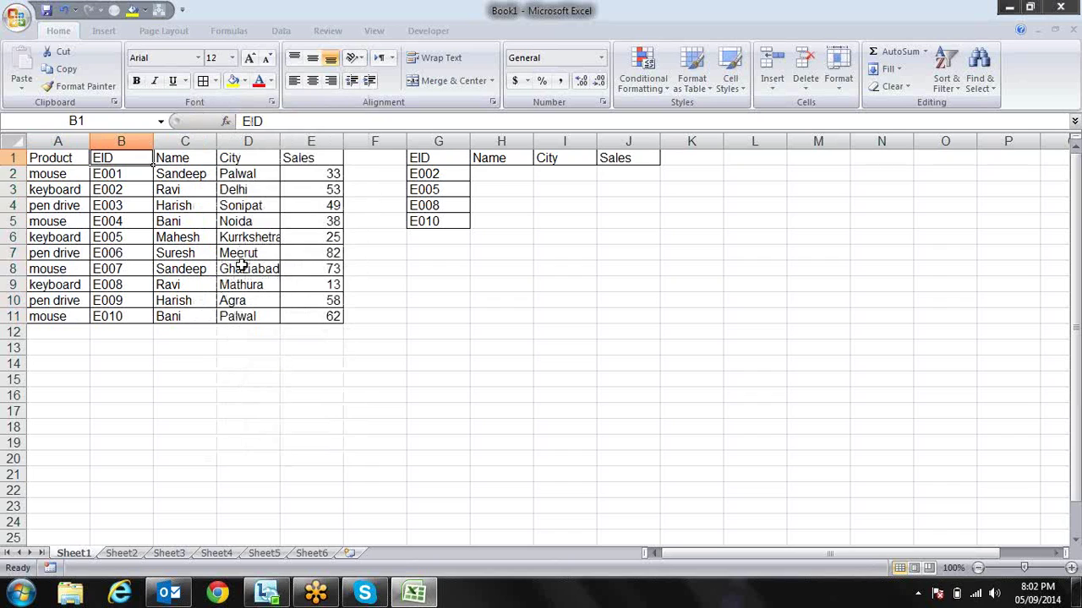
key(Down)
key(Down)
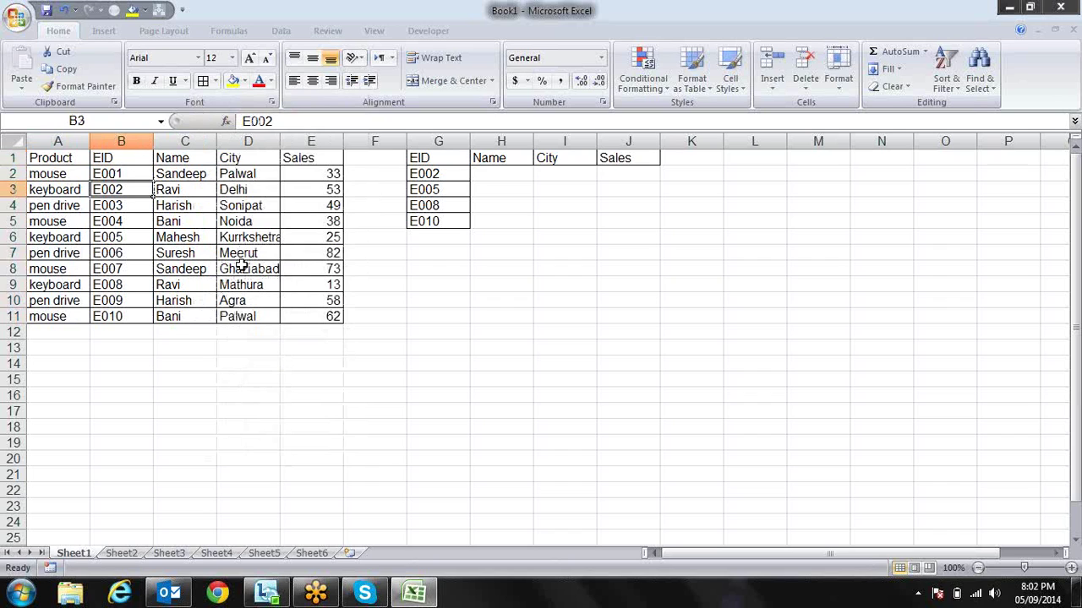
key(alt)
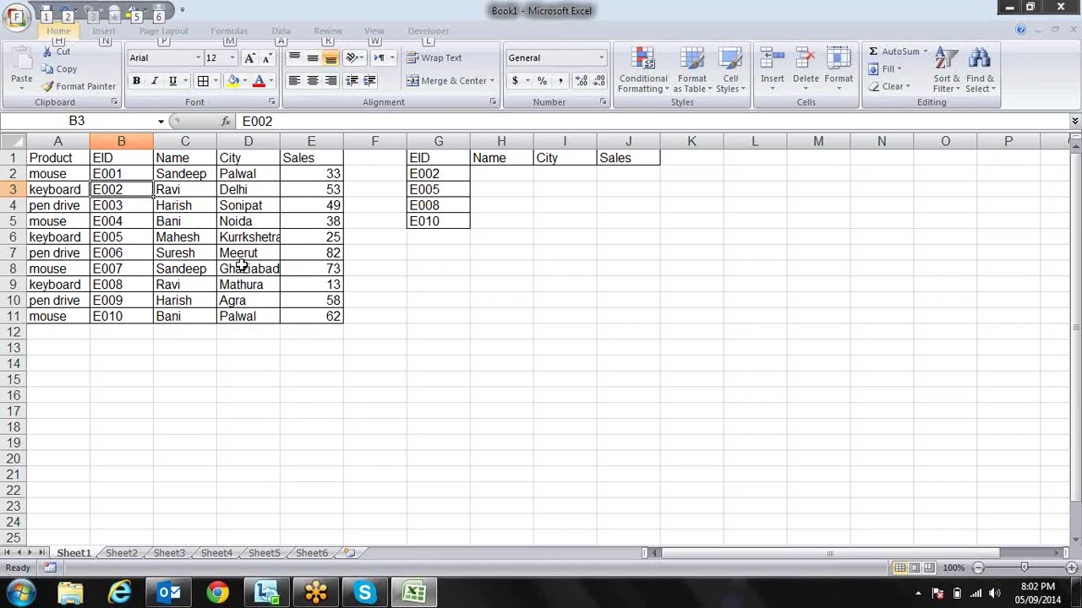
key(h)
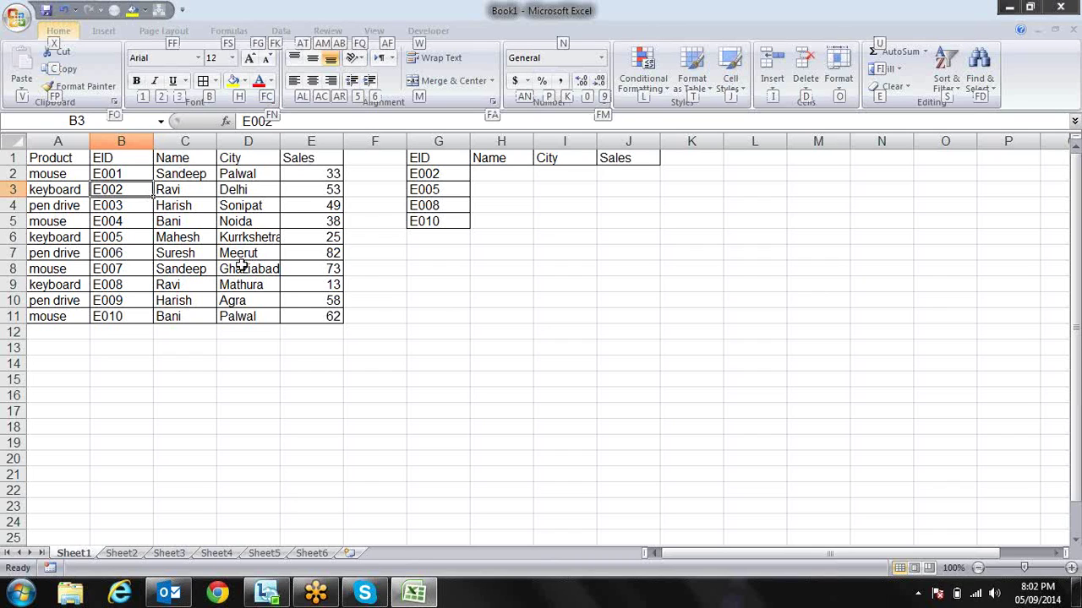
key(b)
key(a)
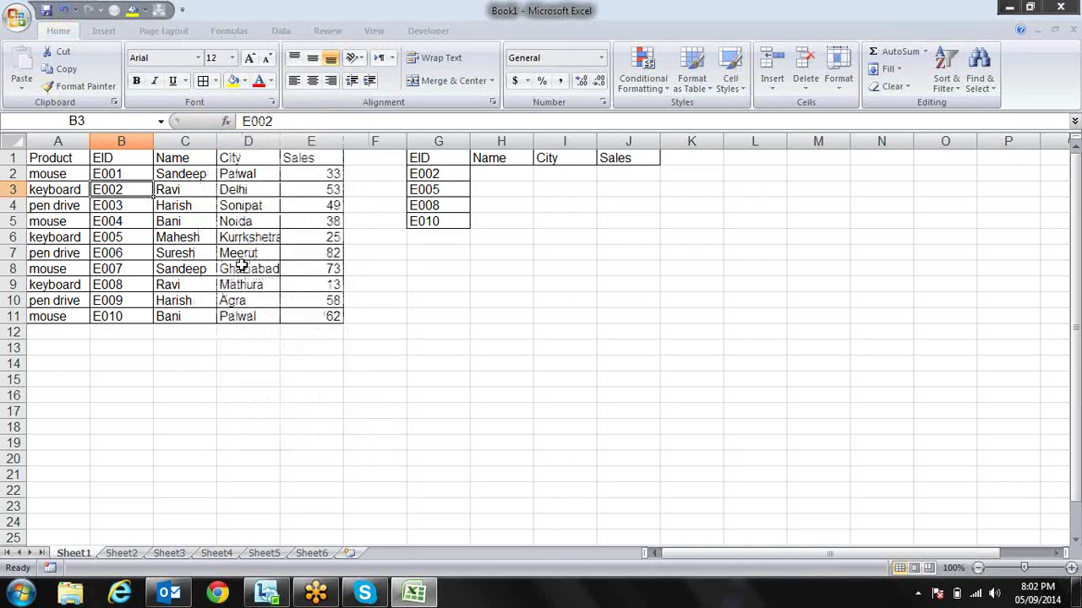
- Start a LOOKUP formula in H2 by typing =loo
key(Right)
key(Right)
key(Right)
key(Right)
key(Left)
key(Left)
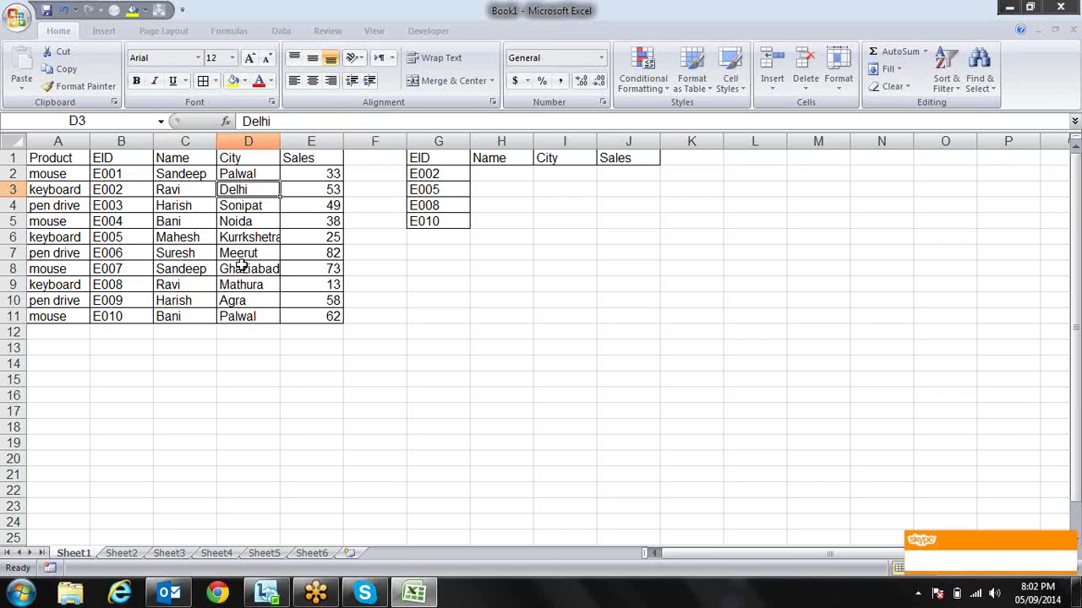
key(Left)
key(Left)
key(Left)
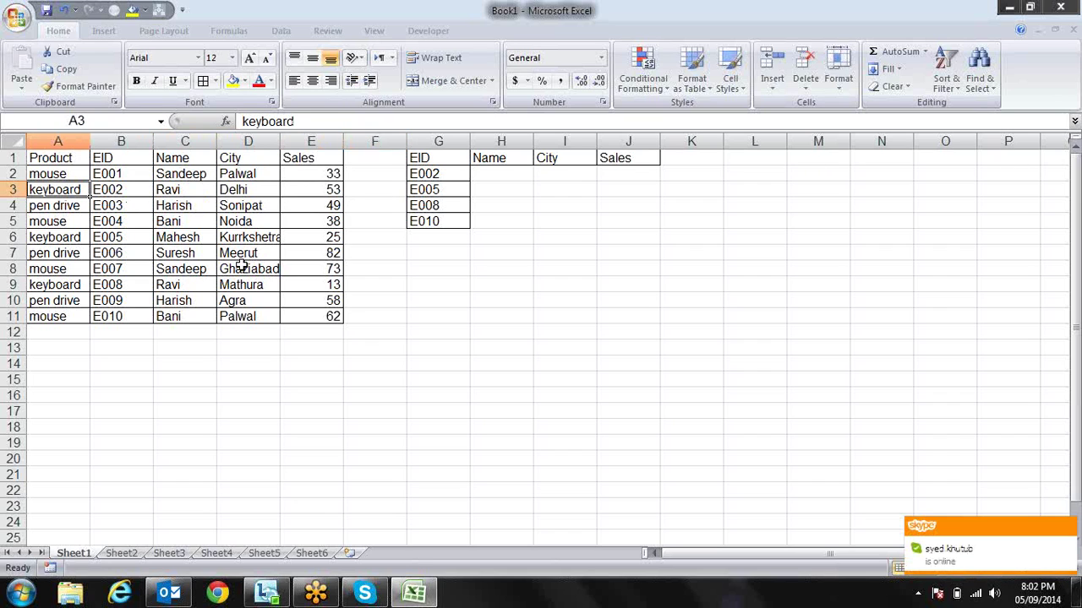
key(Right)
key(Right)
key(Right)
key(Right)
key(Right)
key(Right)
key(Right)
key(Up)
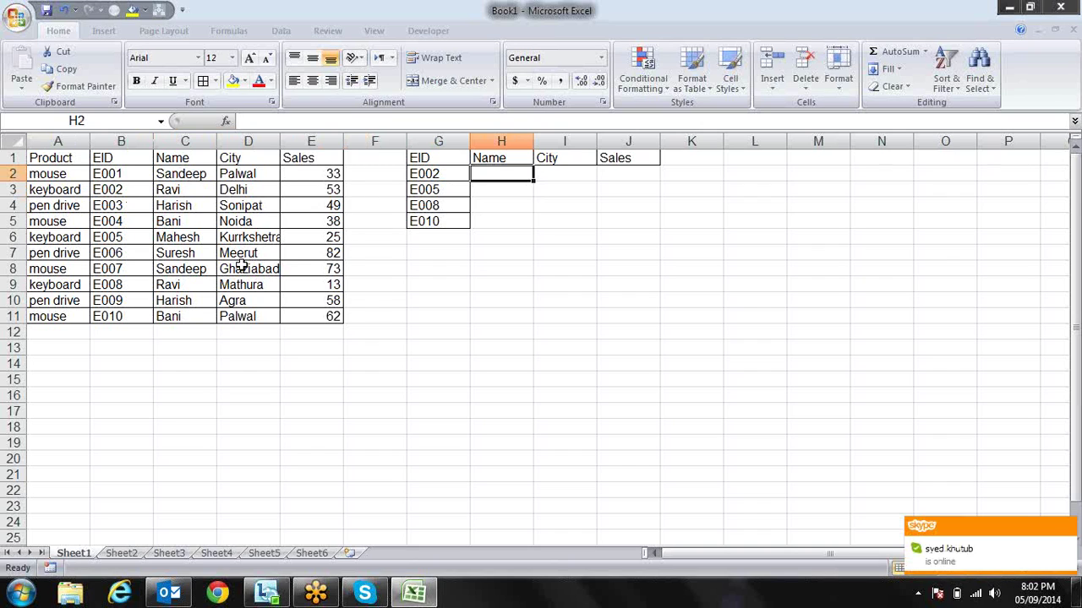
text(=l)
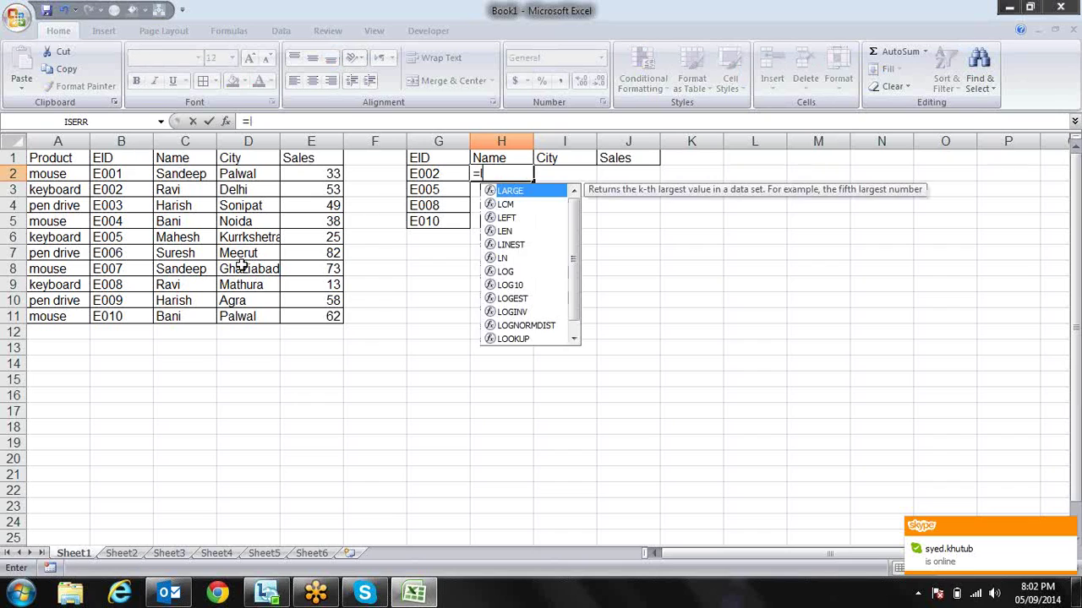
text(oo)
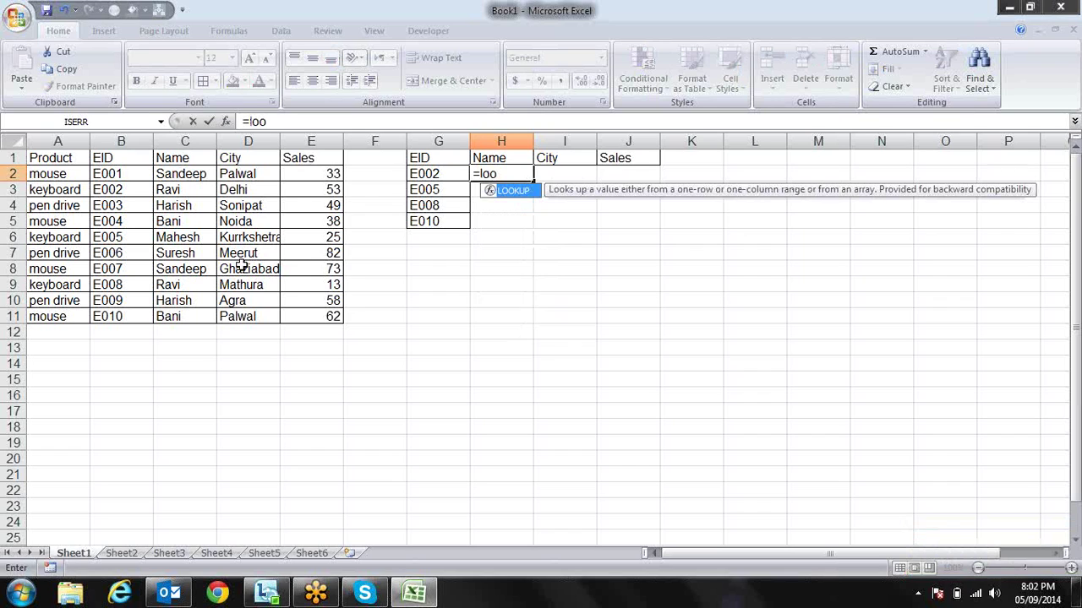
- Complete =LOOKUP(G2,B:B,A:A) in H2 so it returns keyboard for E002
key(Tab)
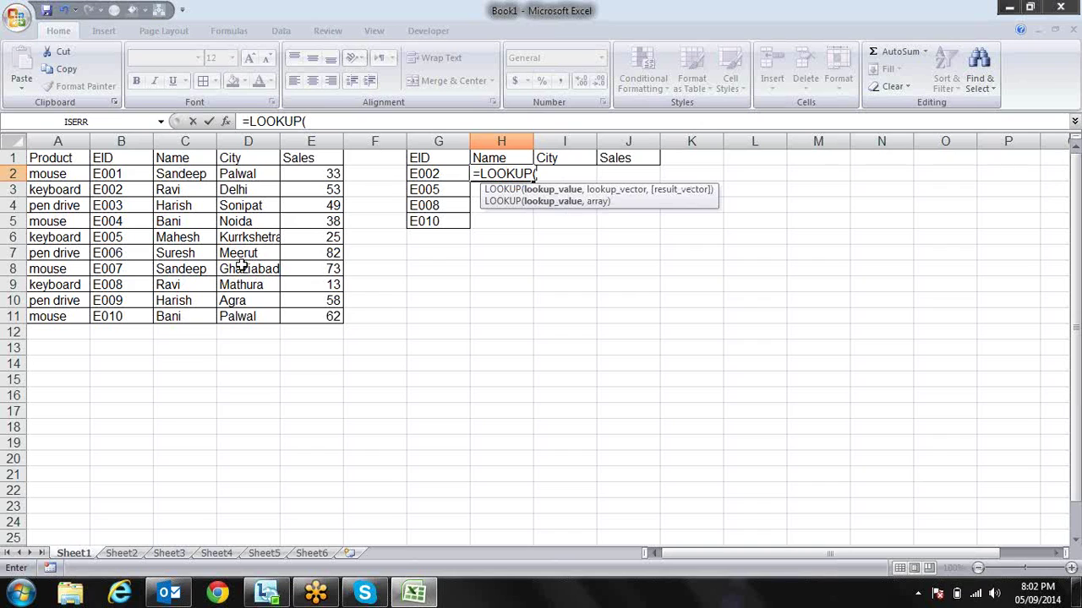
click(447, 173)
text(,)
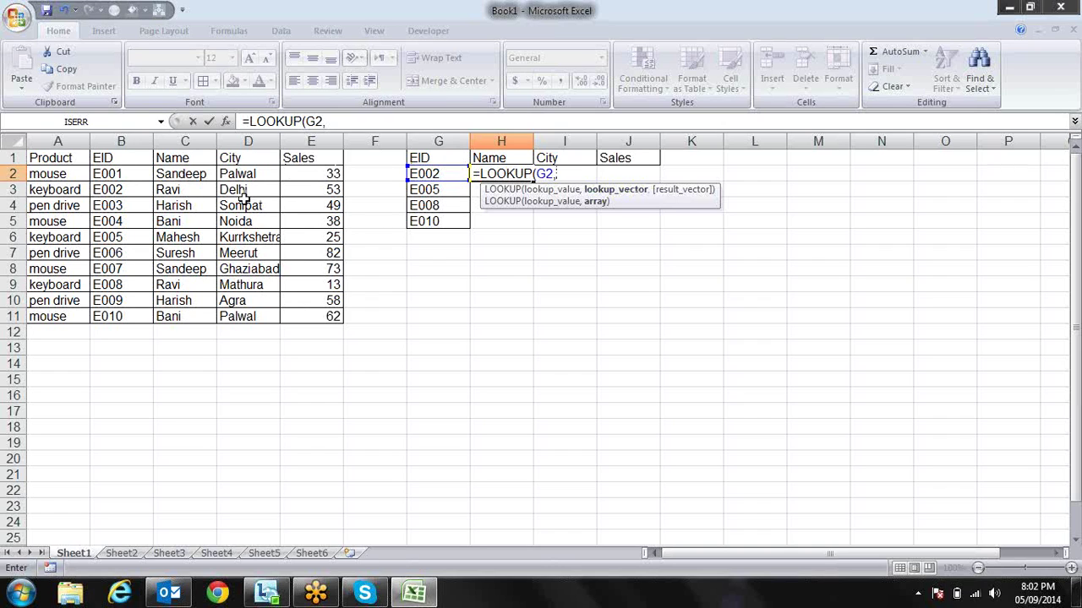
click(144, 138)
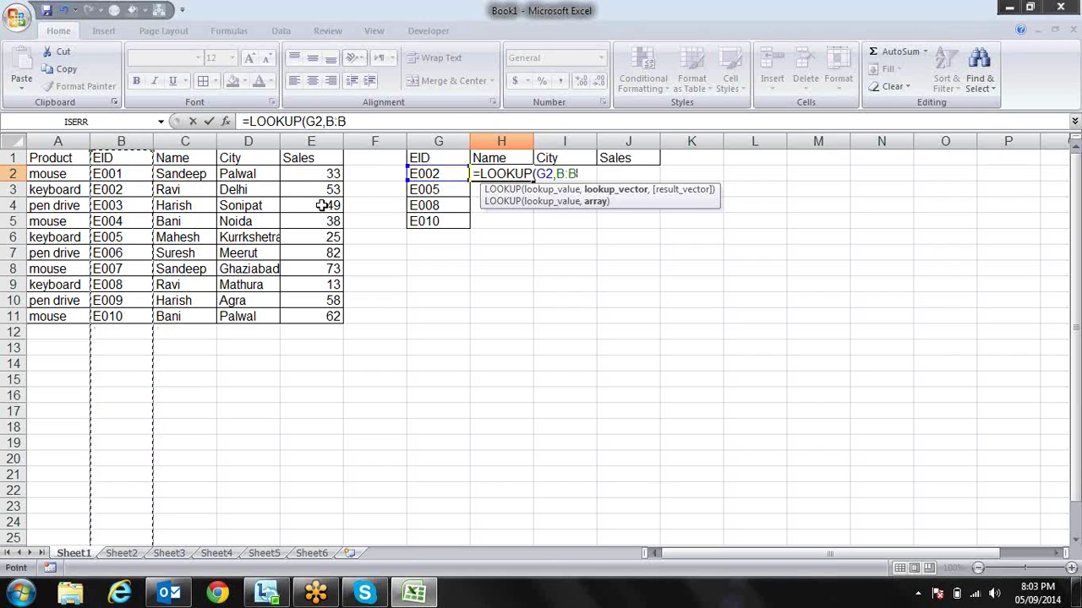
text(,)
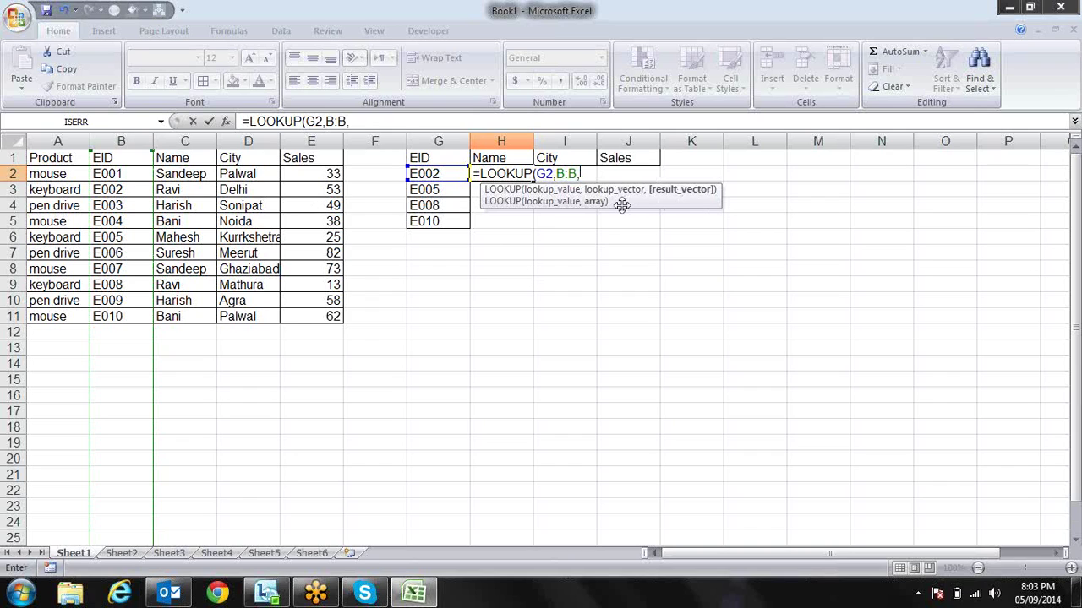
click(57, 141)
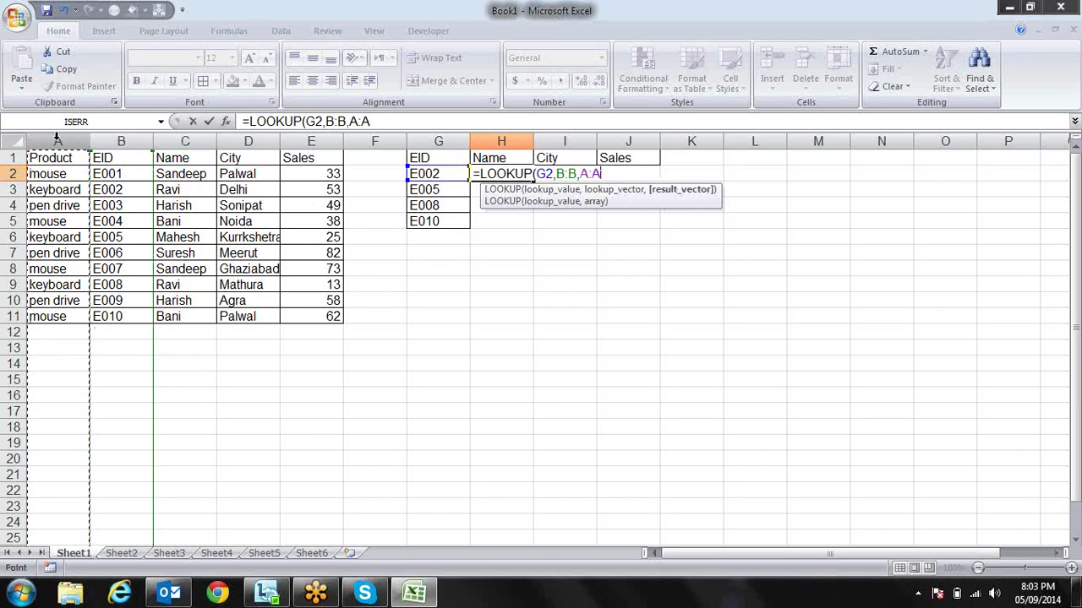
text())
key(Return)
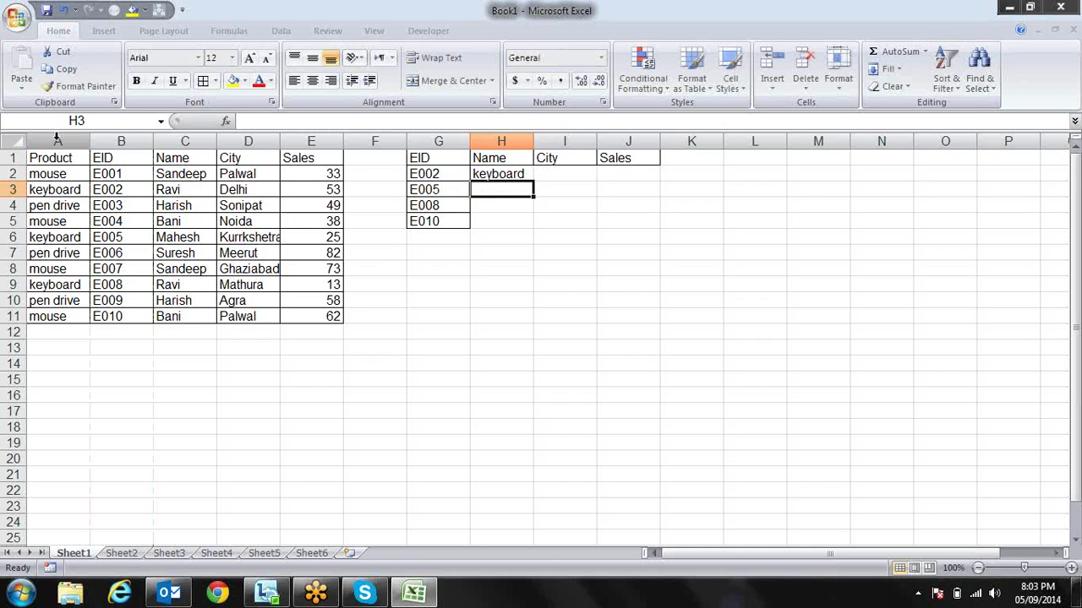
key(Up)
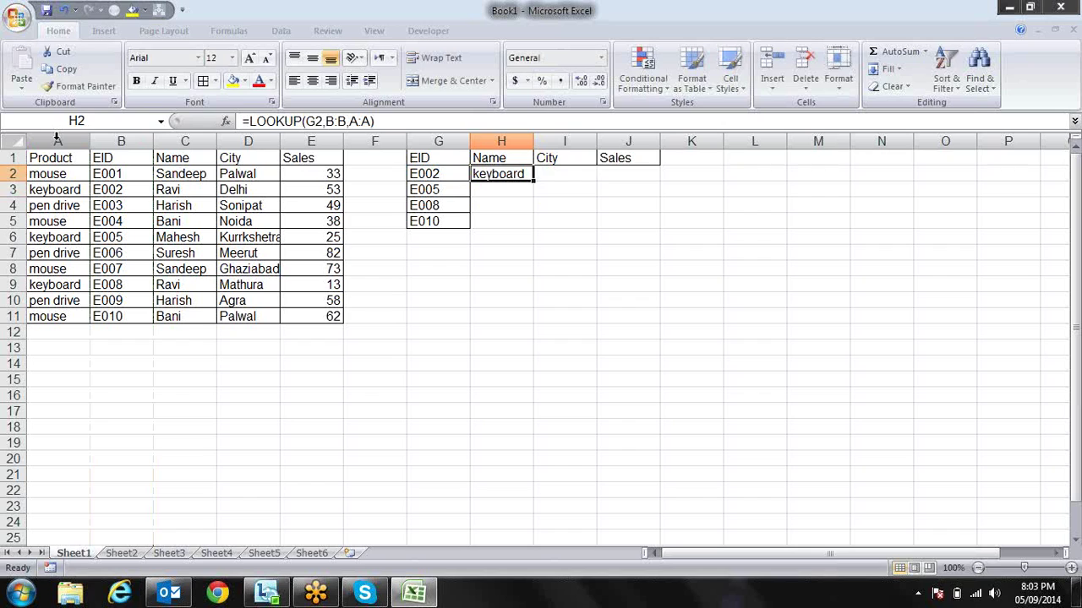
- Lock H2's references to $G2 and $B:$B, then fill the formula across to J2
key(F2)
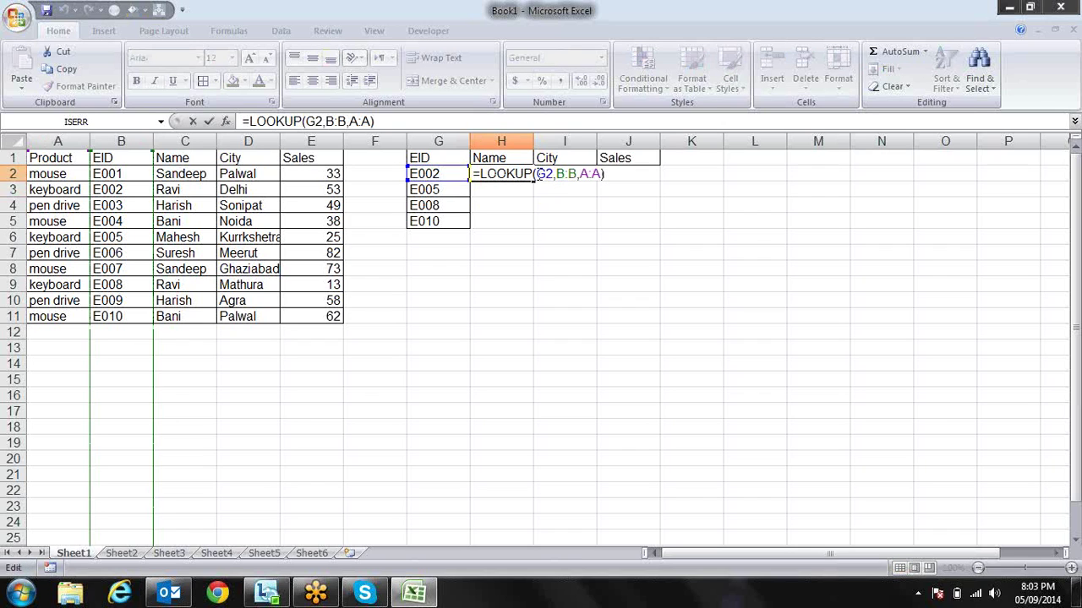
click(538, 174)
text($)
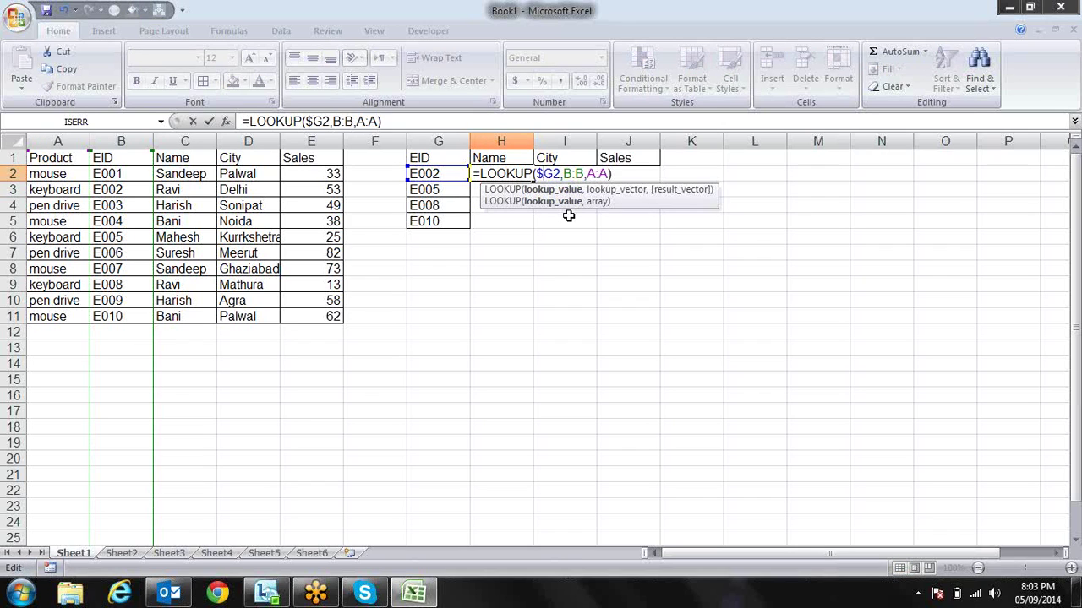
key(Right)
key(Right)
key(Right)
key(shift+Right)
key(shift+Right)
key(shift+Right)
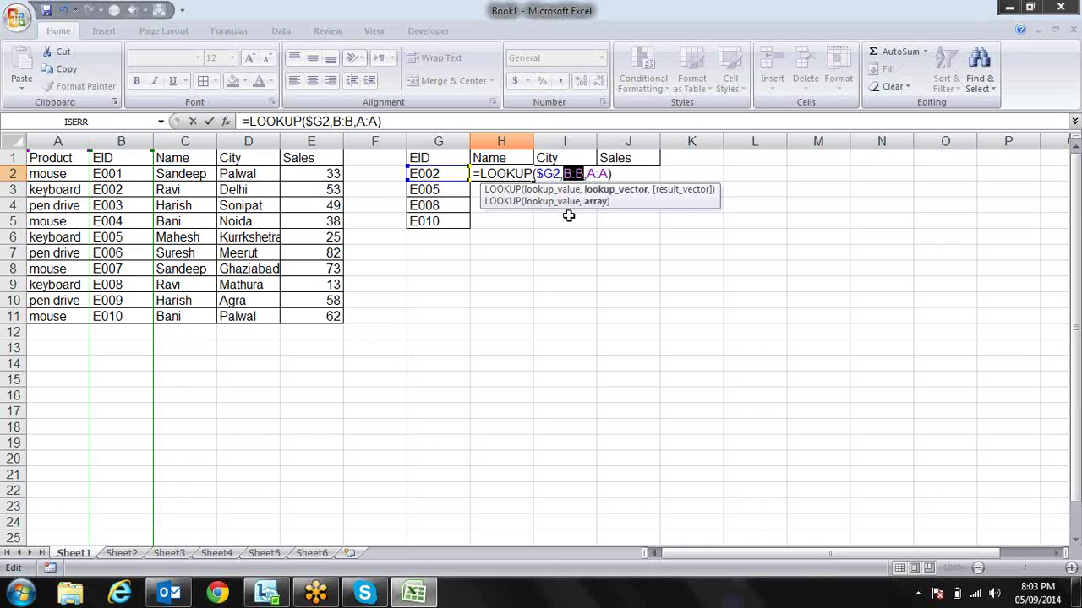
key(F4)
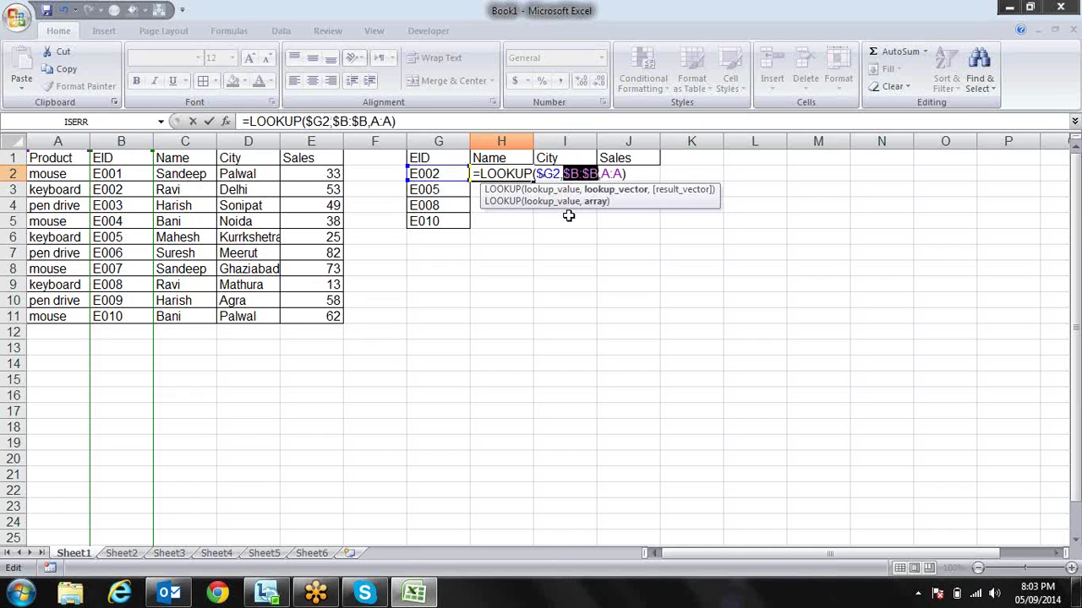
key(Left)
key(Left)
key(Left)
key(Left)
key(Left)
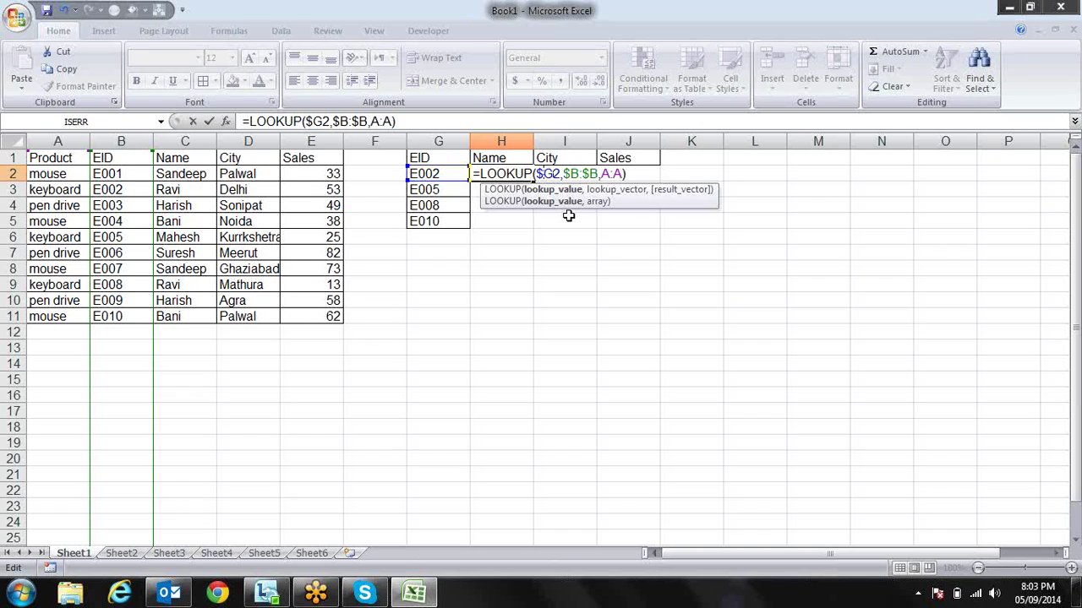
key(Right)
key(Return)
key(Up)
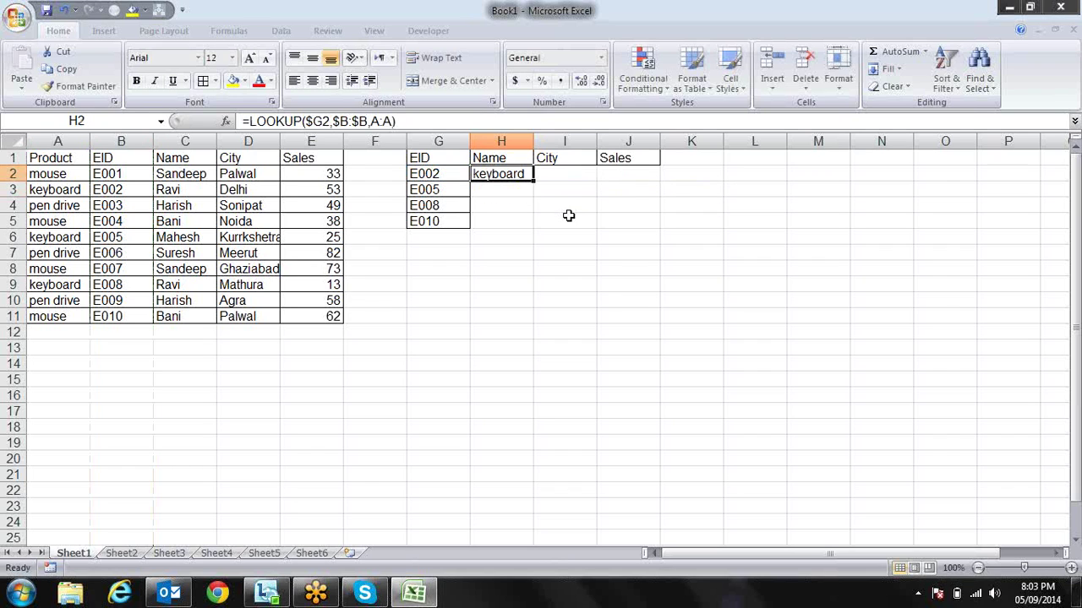
drag(535, 182, 659, 181)
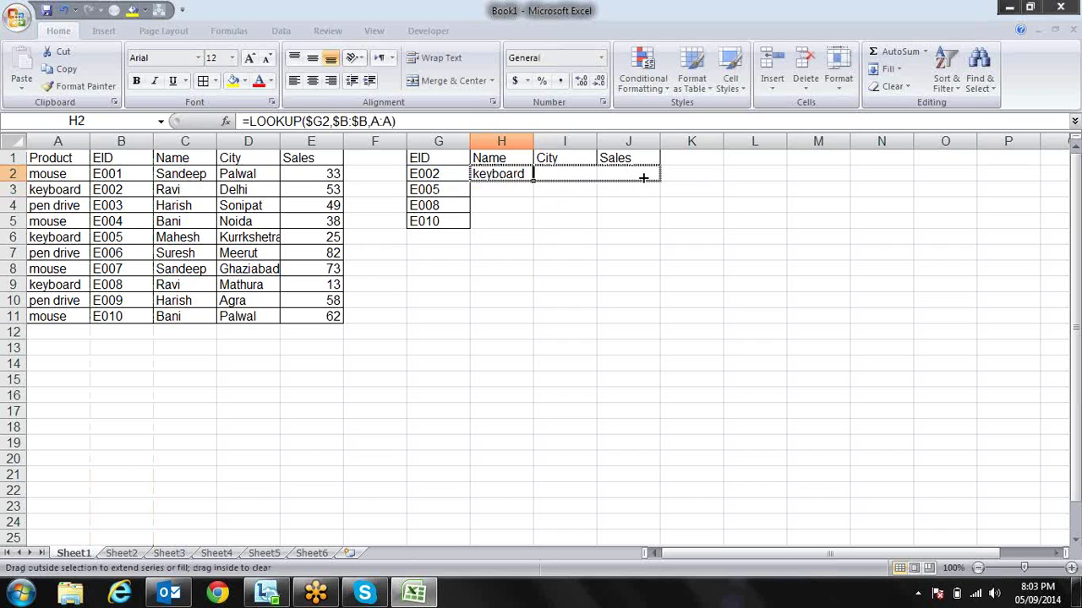
- Point I2's result range at column D to return Delhi, and copy it into J2 for sales 53
click(581, 174)
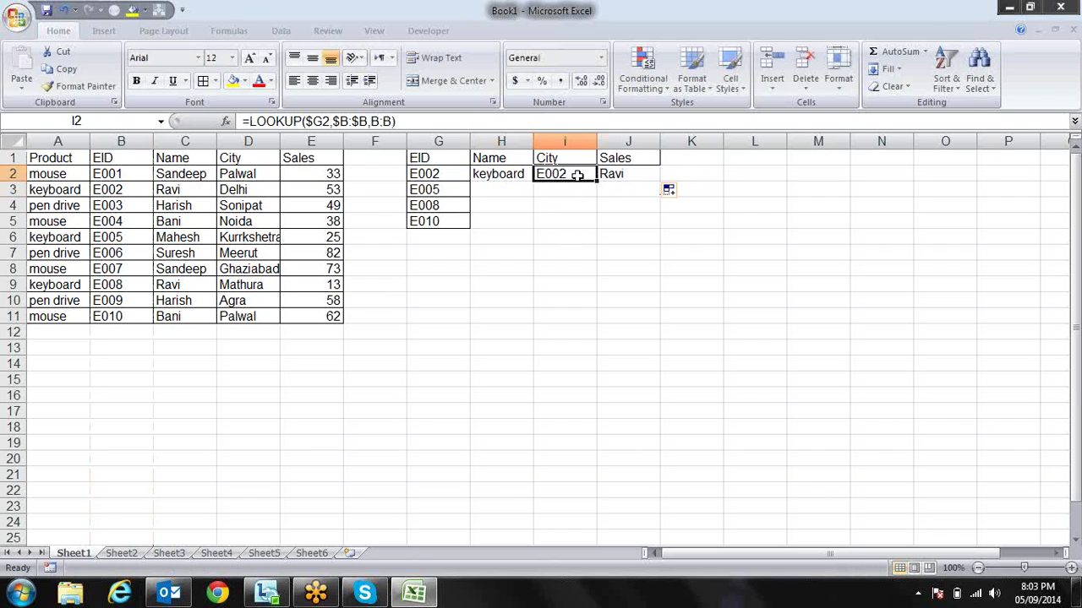
double_click(581, 174)
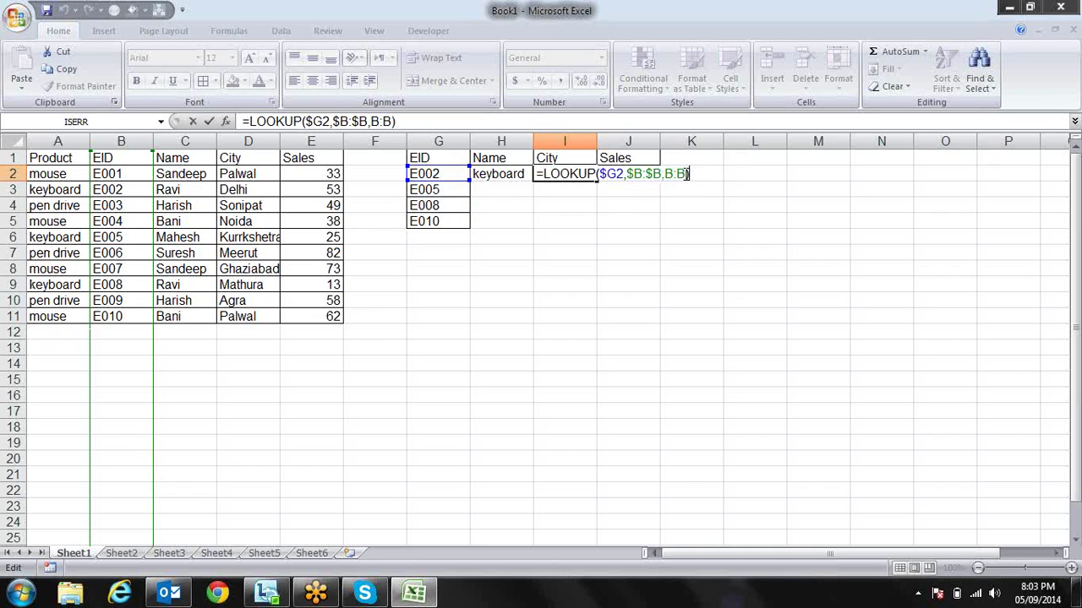
drag(689, 173, 665, 173)
key(BackSpace)
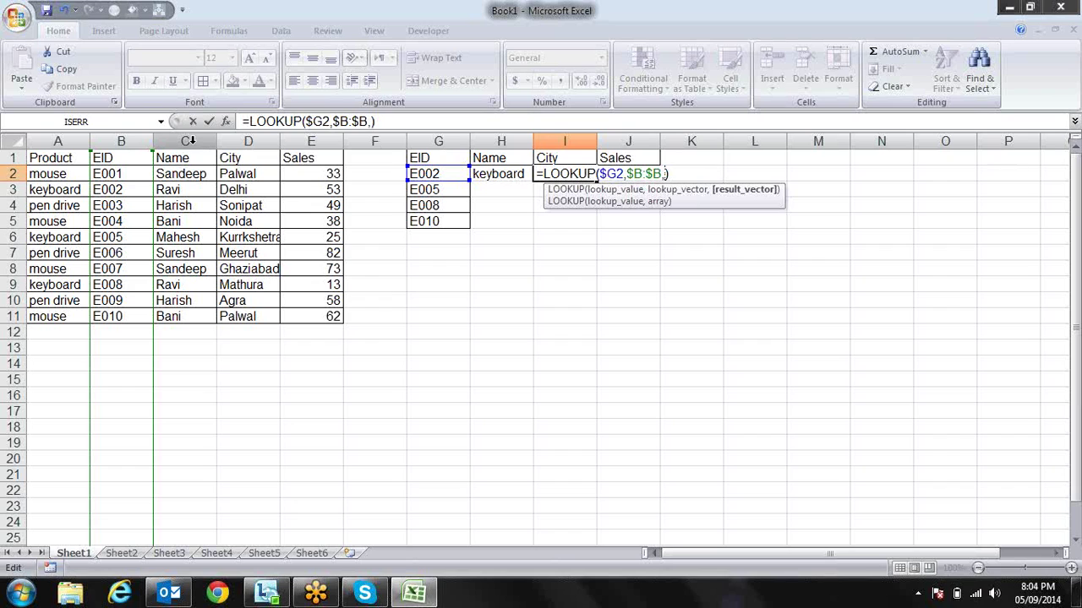
click(246, 141)
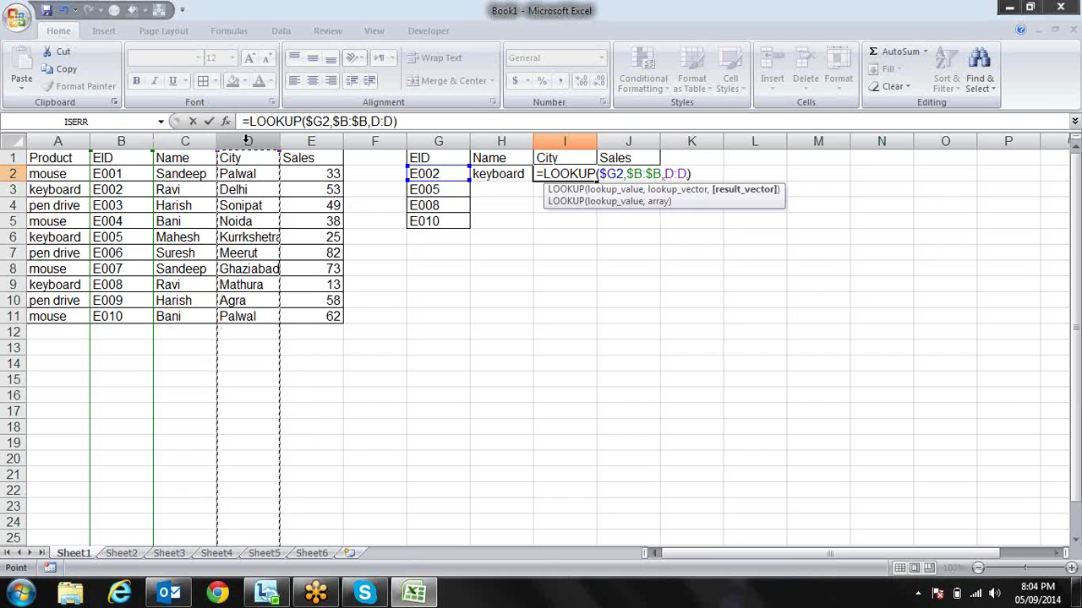
key(Return)
key(Up)
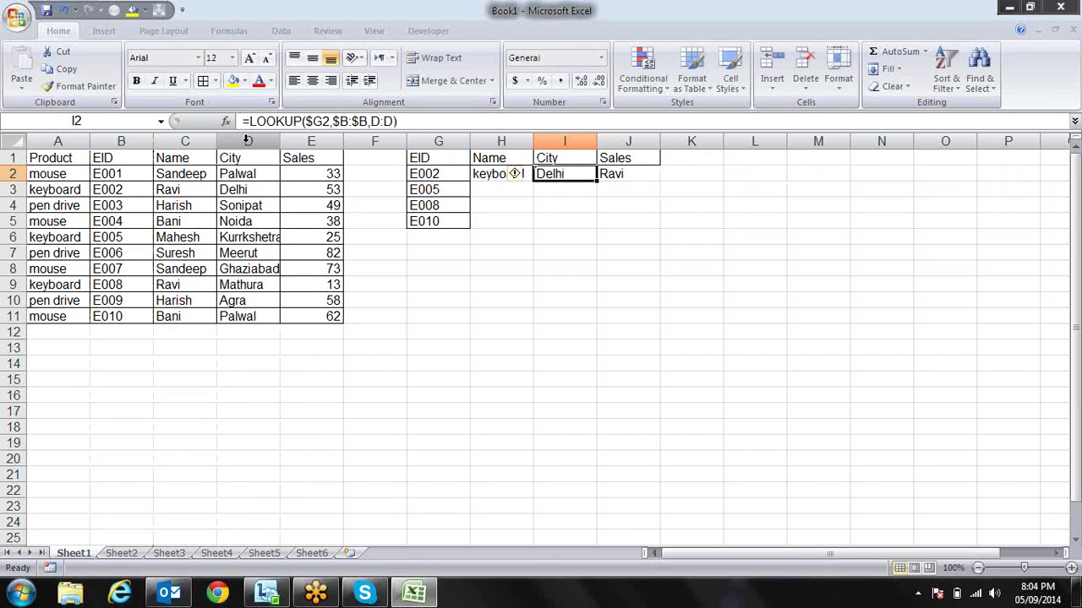
drag(597, 175, 647, 175)
click(635, 236)
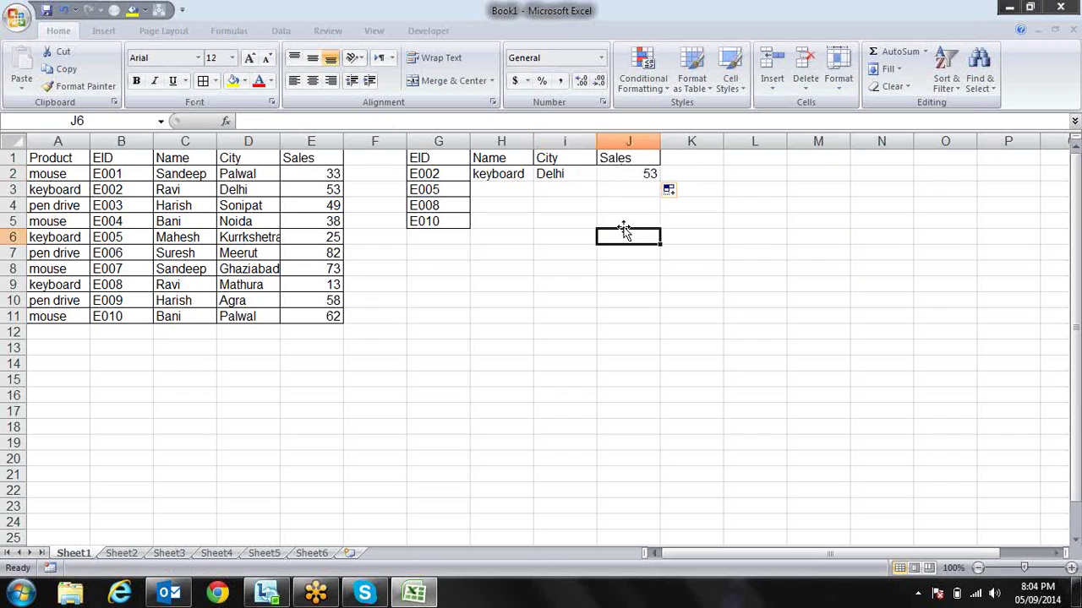
- Rename the H1 heading to Product
click(504, 158)
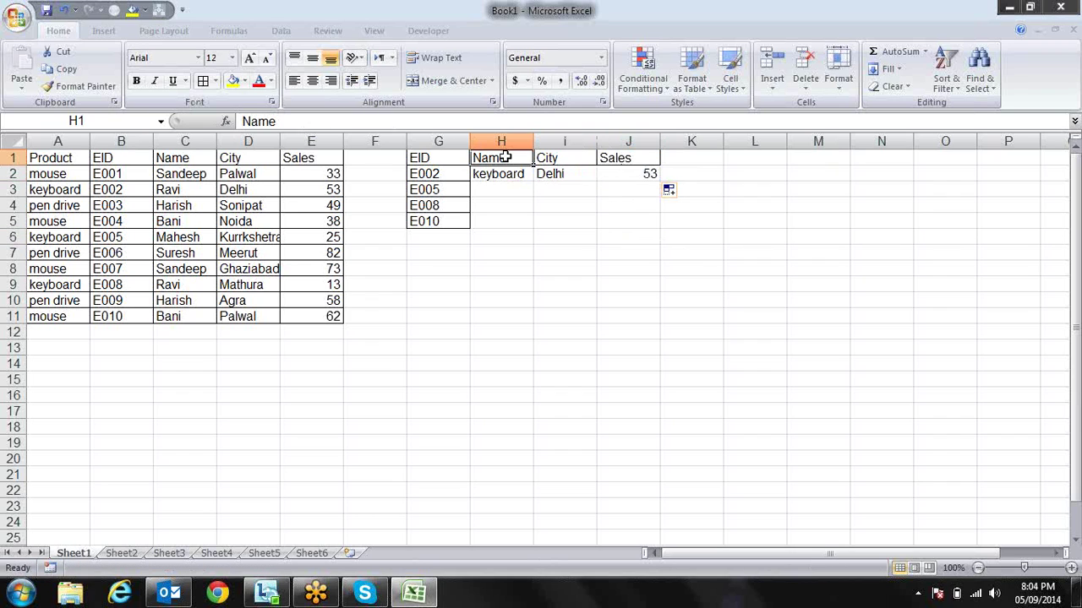
text(Prdu)
key(BackSpace)
text(ocu)
key(BackSpace)
key(BackSpace)
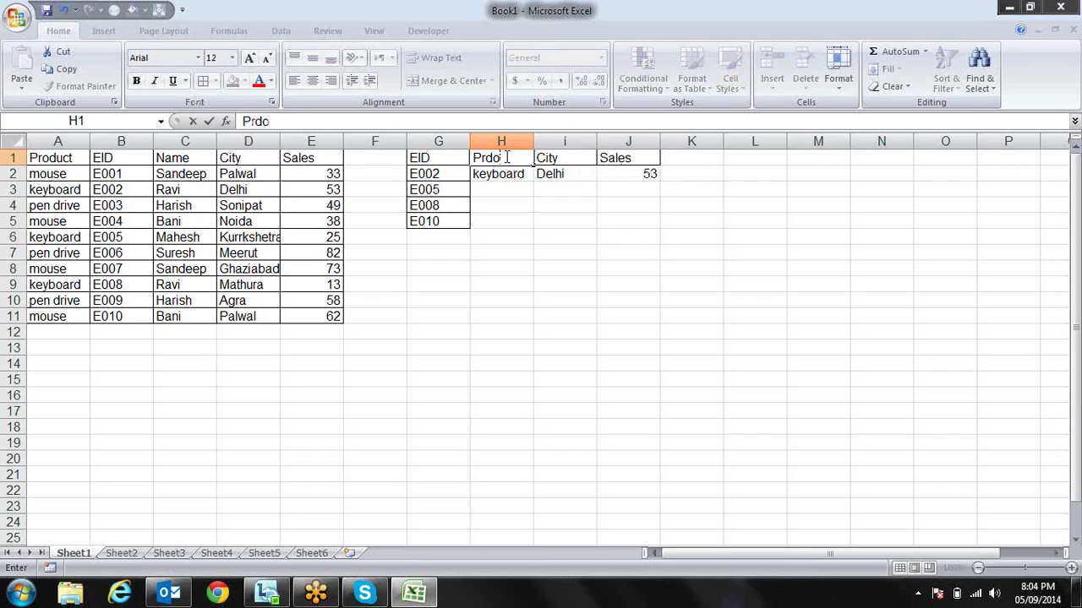
key(BackSpace)
key(BackSpace)
text(oduct)
key(Return)
click(503, 158)
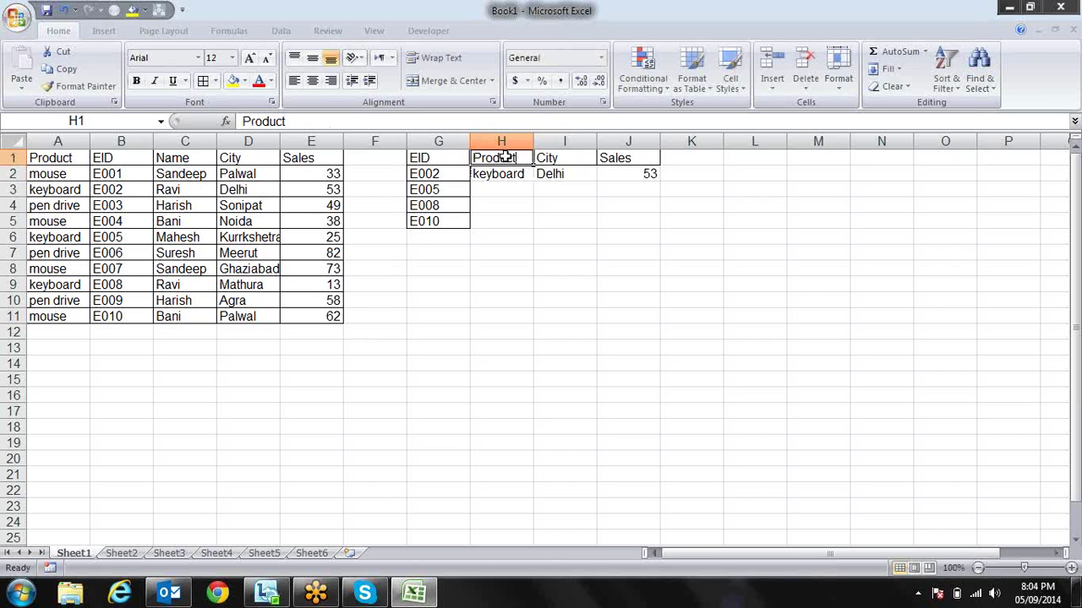
- Insert a new column I before City and head it Name
right_click(565, 141)
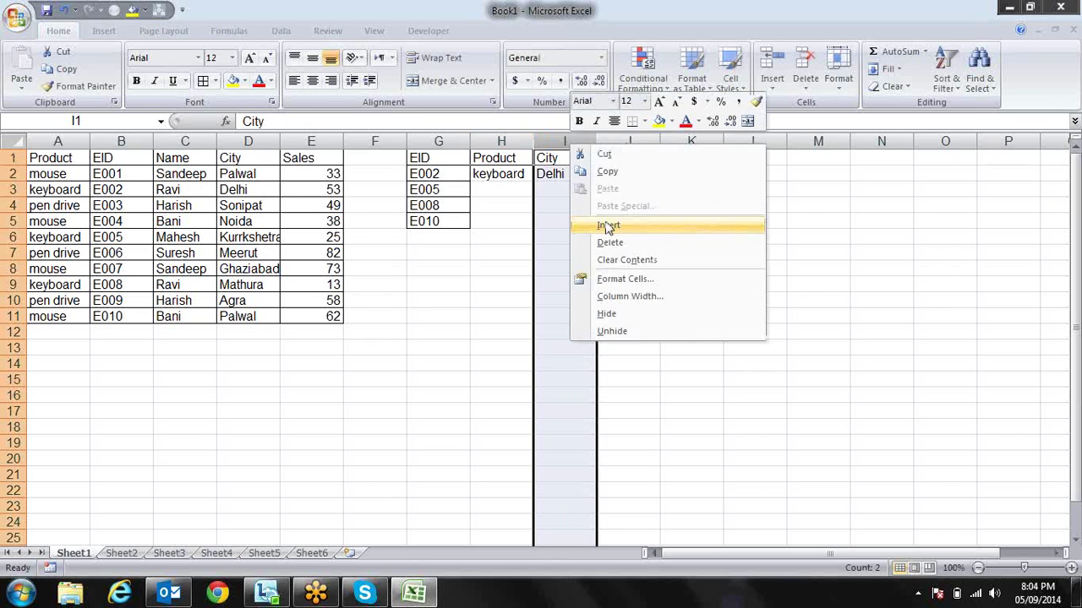
click(607, 225)
text(Name)
key(Return)
key(Right)
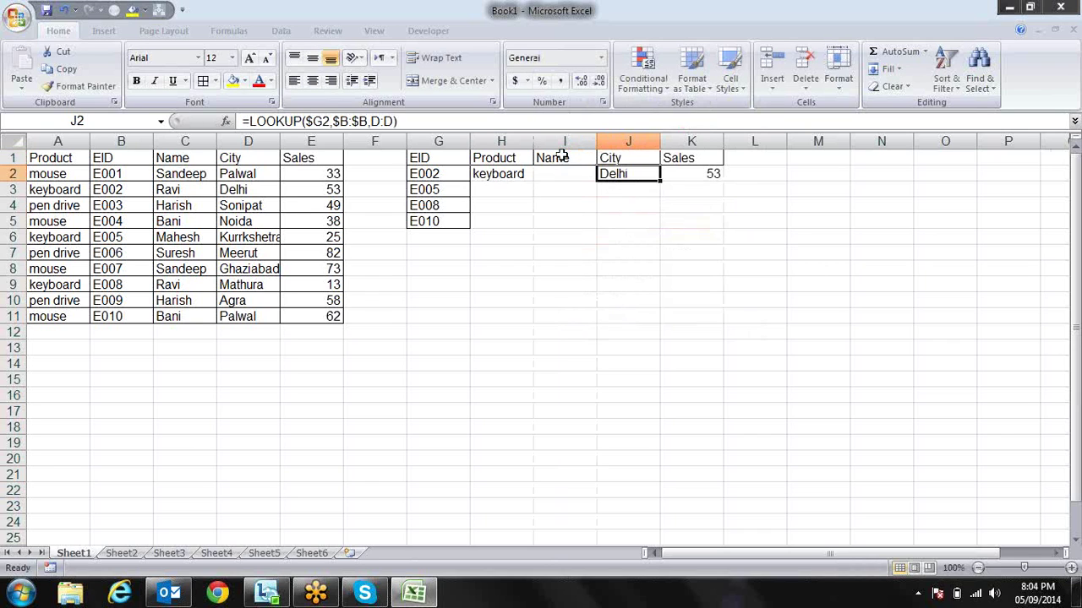
- Fill the lookup formulas into I2 and down to row 5, then review H2's formula
mouse_move(662, 183)
mouse_down()
mouse_move(550, 183)
mouse_move(691, 161)
mouse_move(727, 230)
mouse_up()
click(593, 219)
click(578, 174)
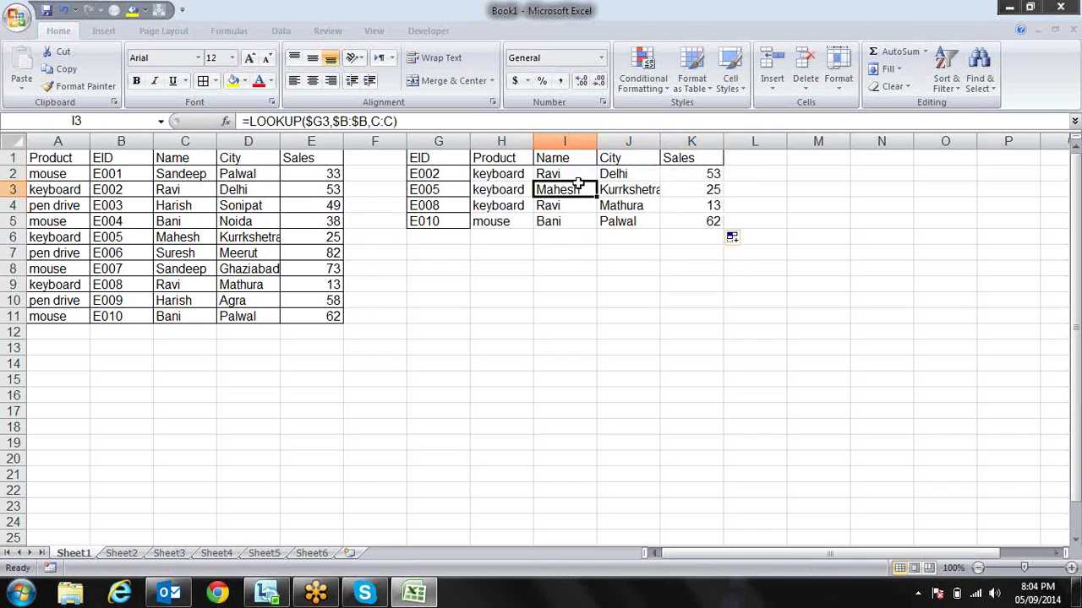
key(Left)
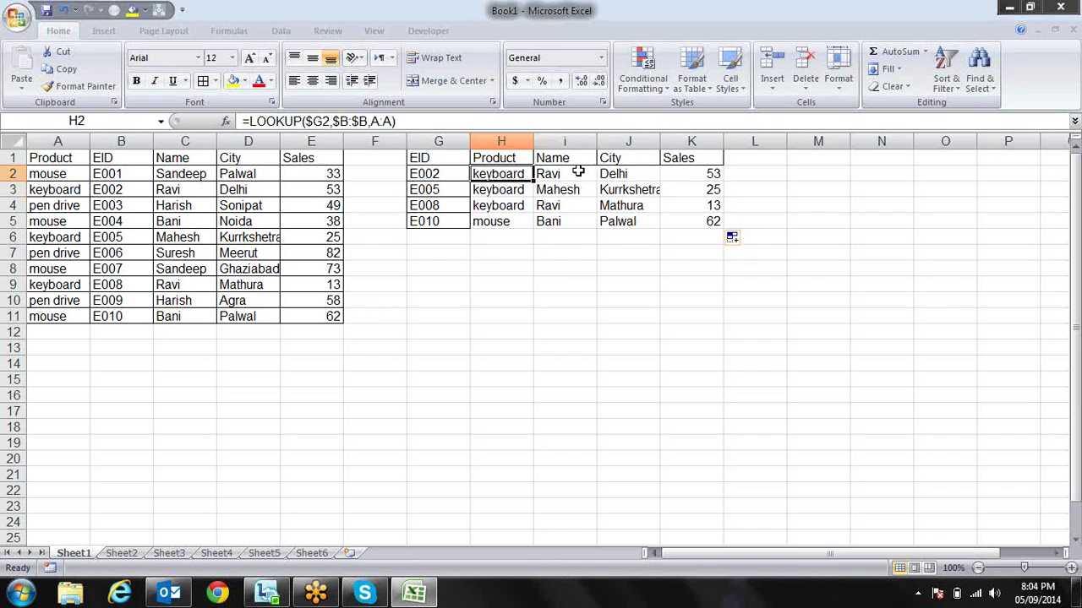
key(F2)
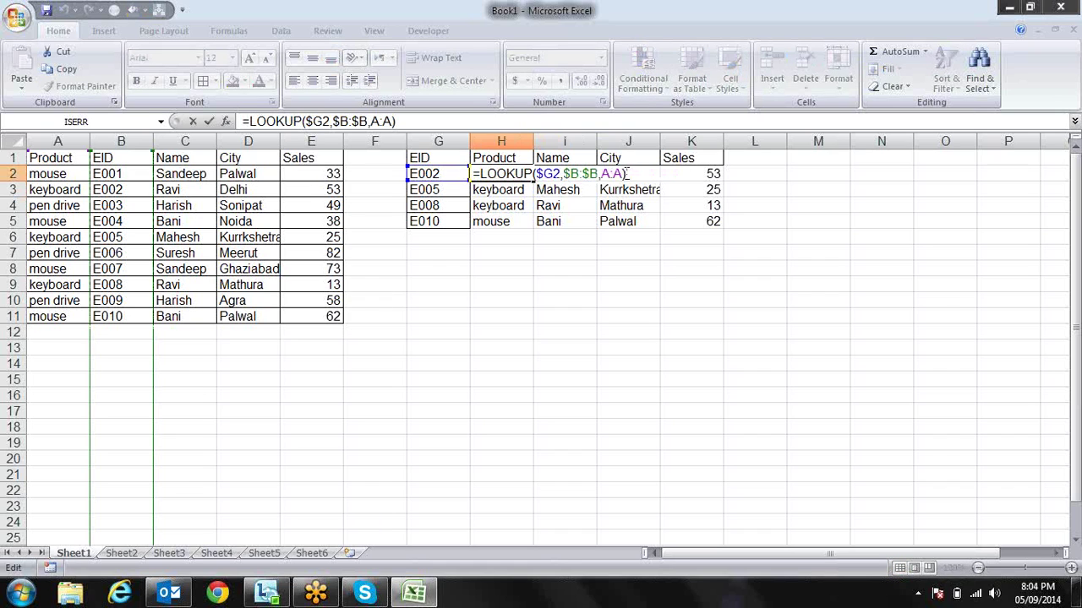
click(609, 175)
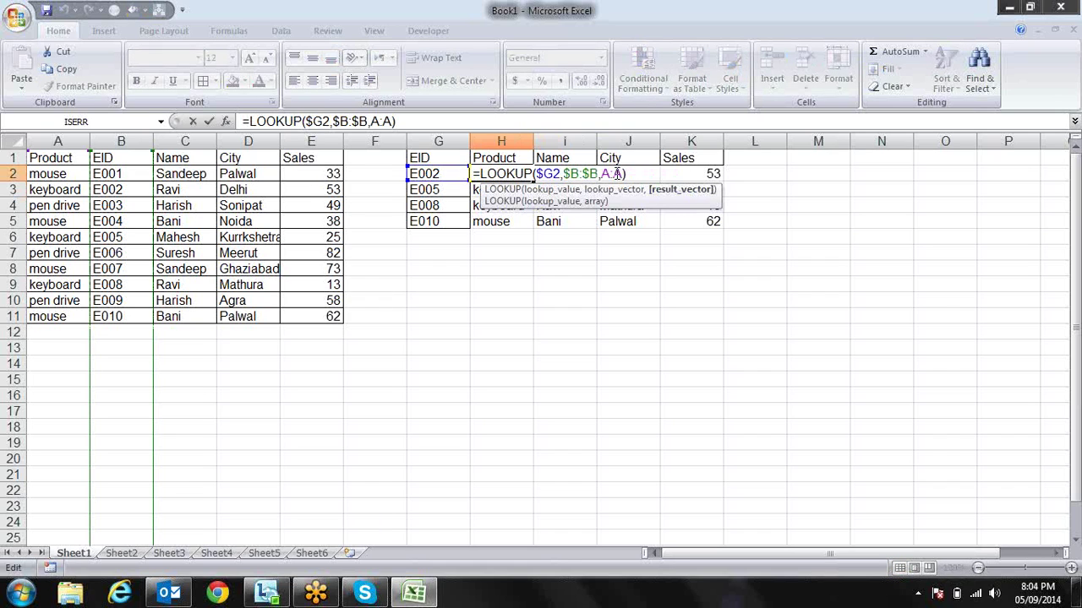
key(Return)
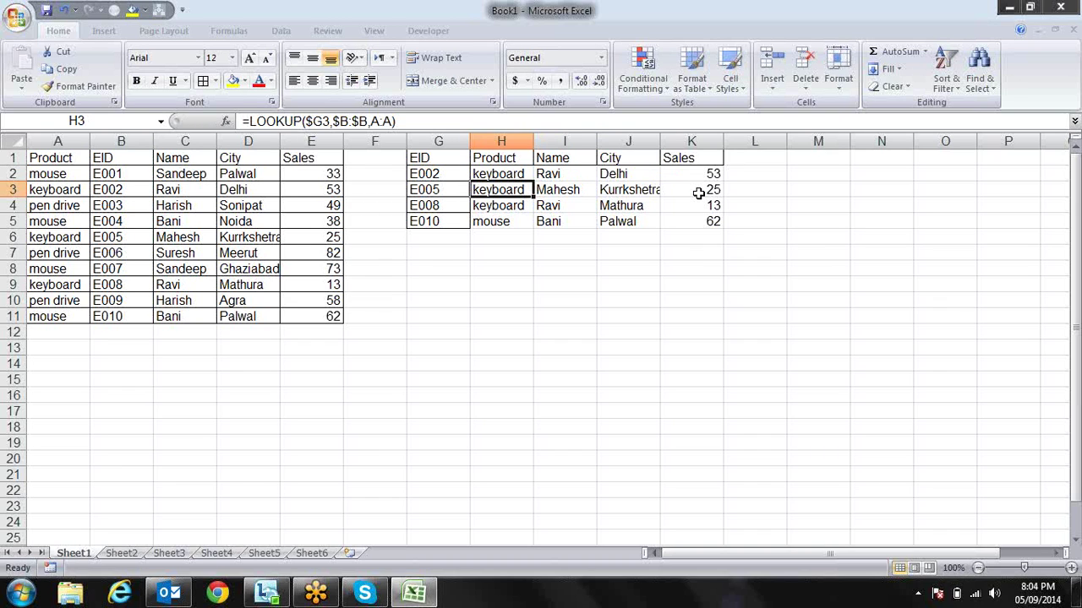
- Clear all the lookup results in H2:K5
click(522, 174)
key(ctrl+shift+Right)
key(ctrl+shift+Down)
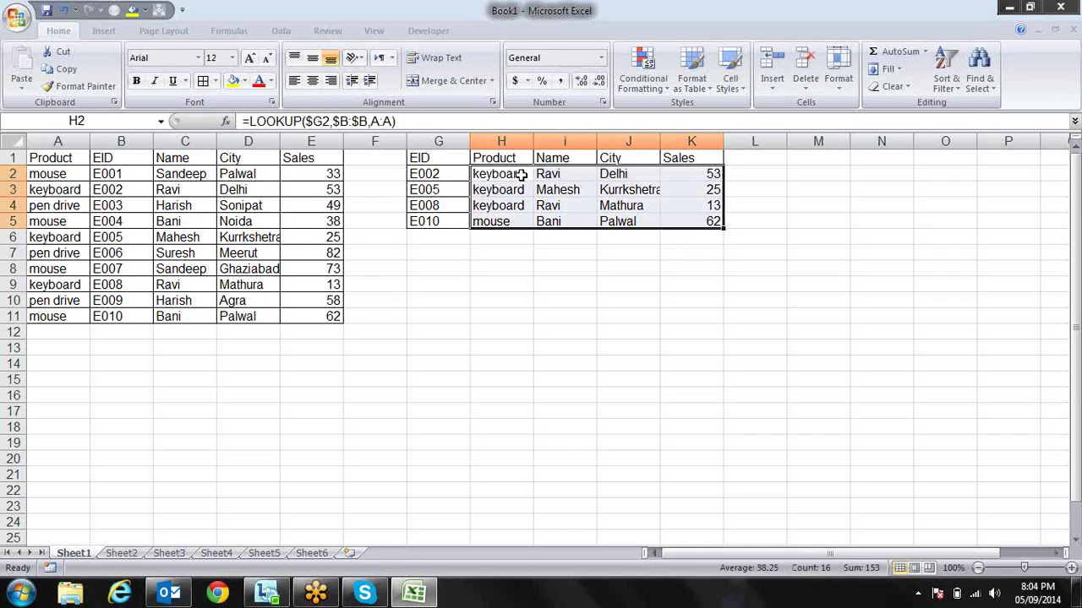
key(Delete)
key(Down)
key(Down)
key(Down)
key(Down)
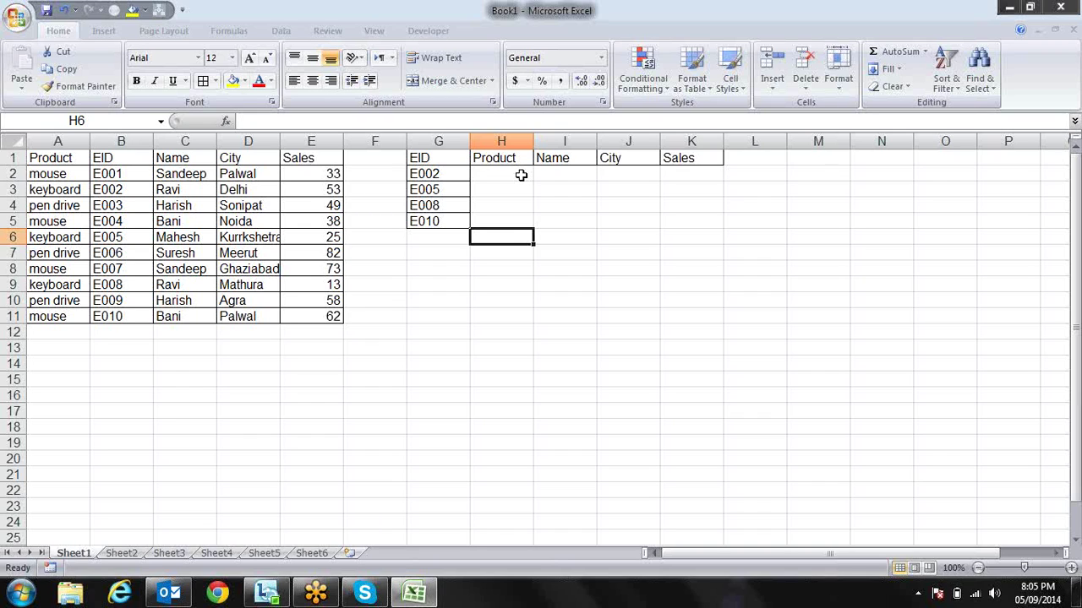
- Enter =MATCH(G2,B:B,0) in H2, returning 3 for E002
key(Up)
key(Up)
key(Up)
key(Up)
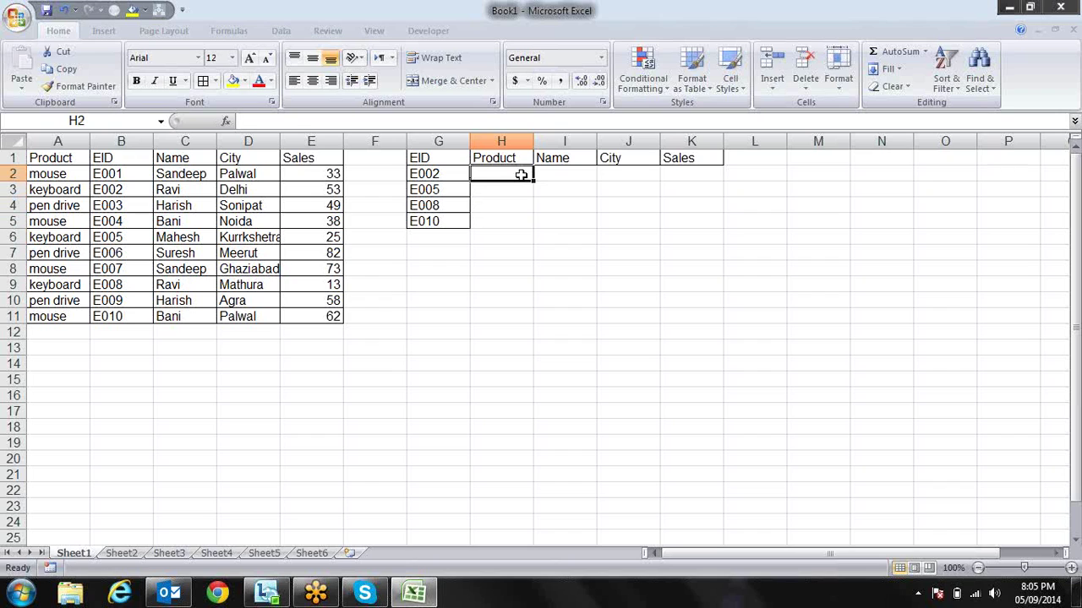
text(=)
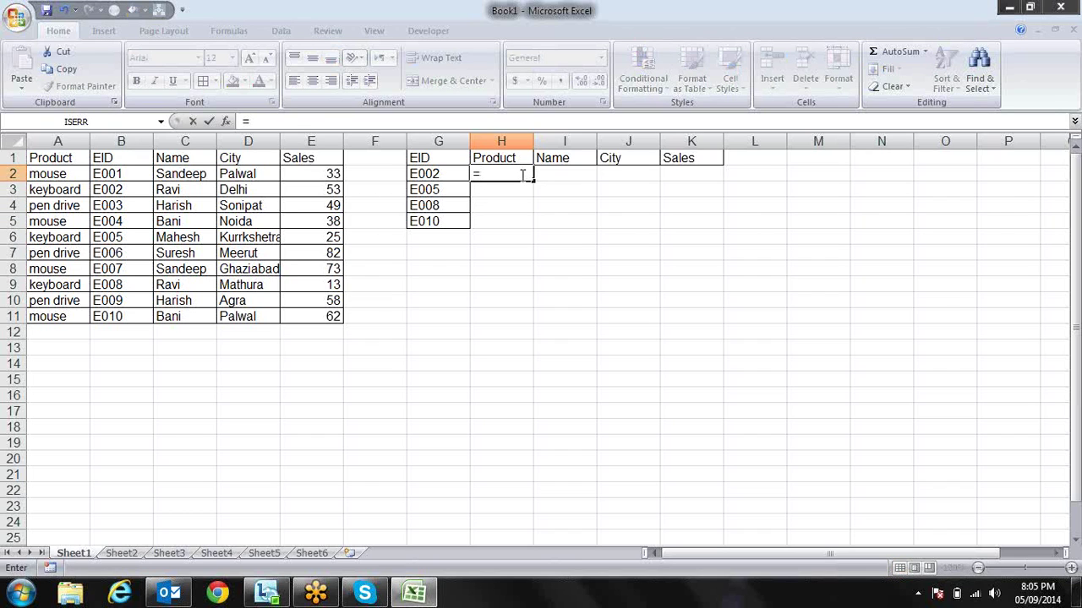
text(ma)
key(Tab)
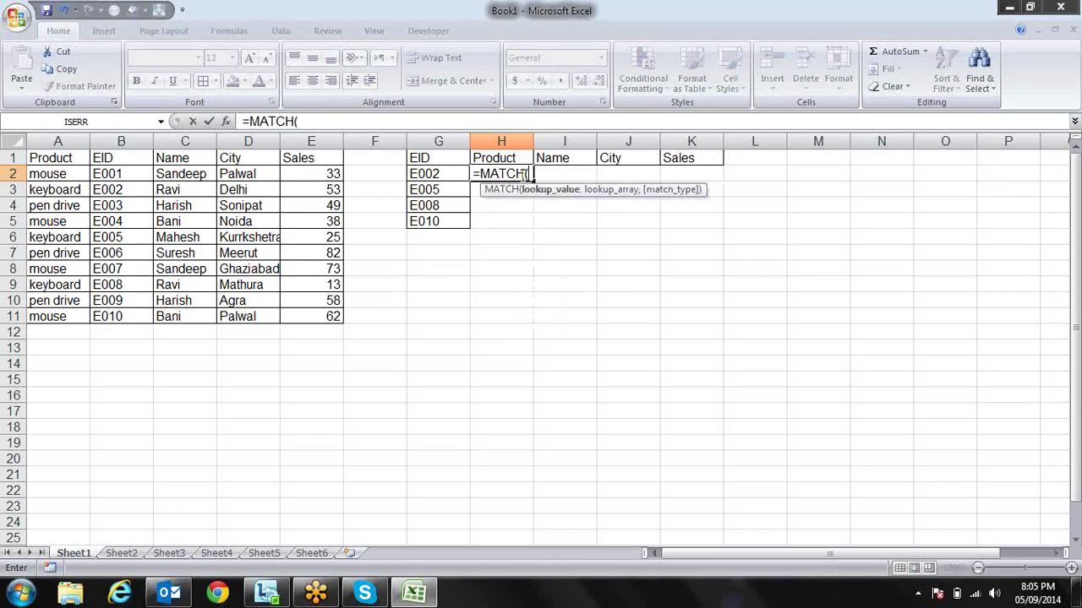
click(451, 170)
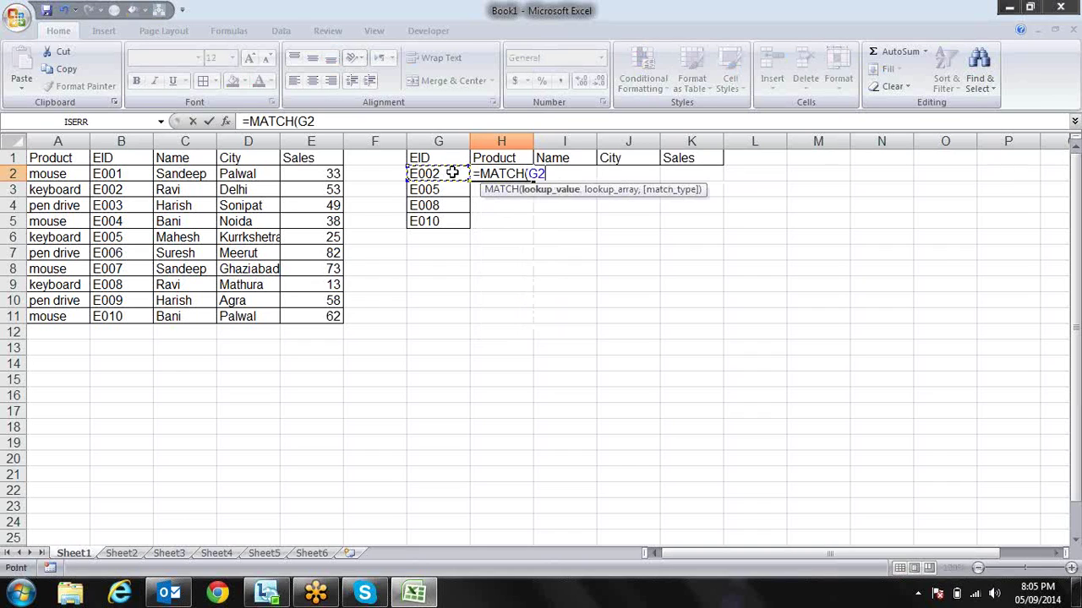
text(,)
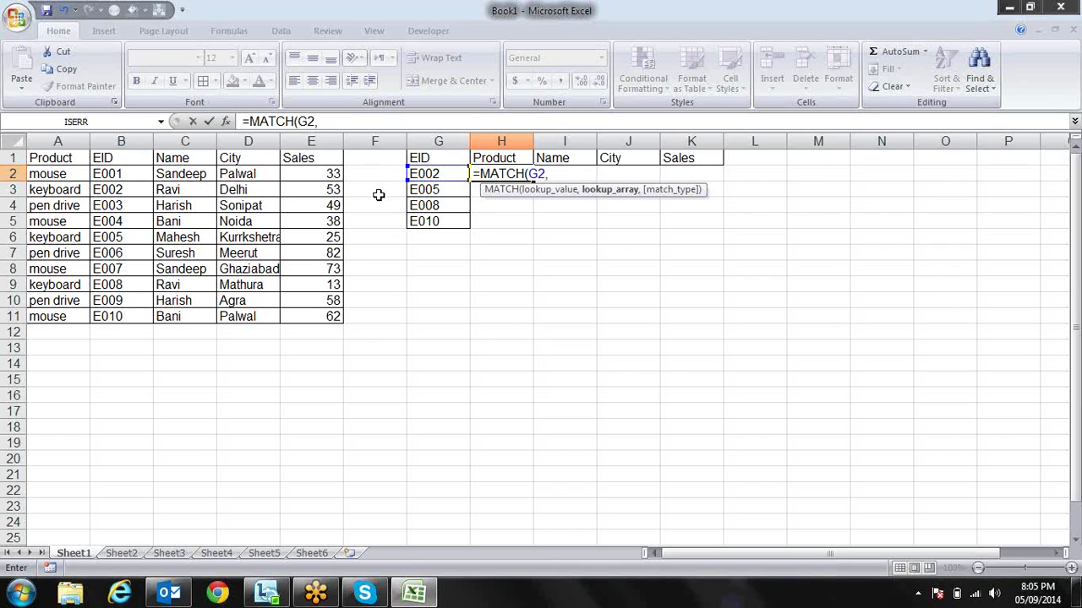
click(203, 138)
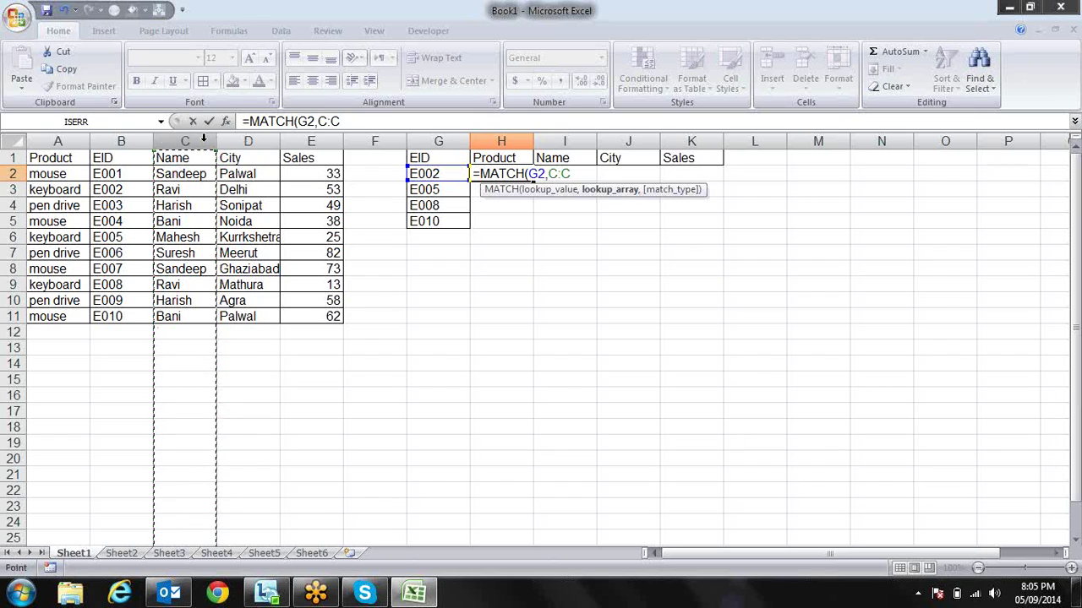
click(136, 141)
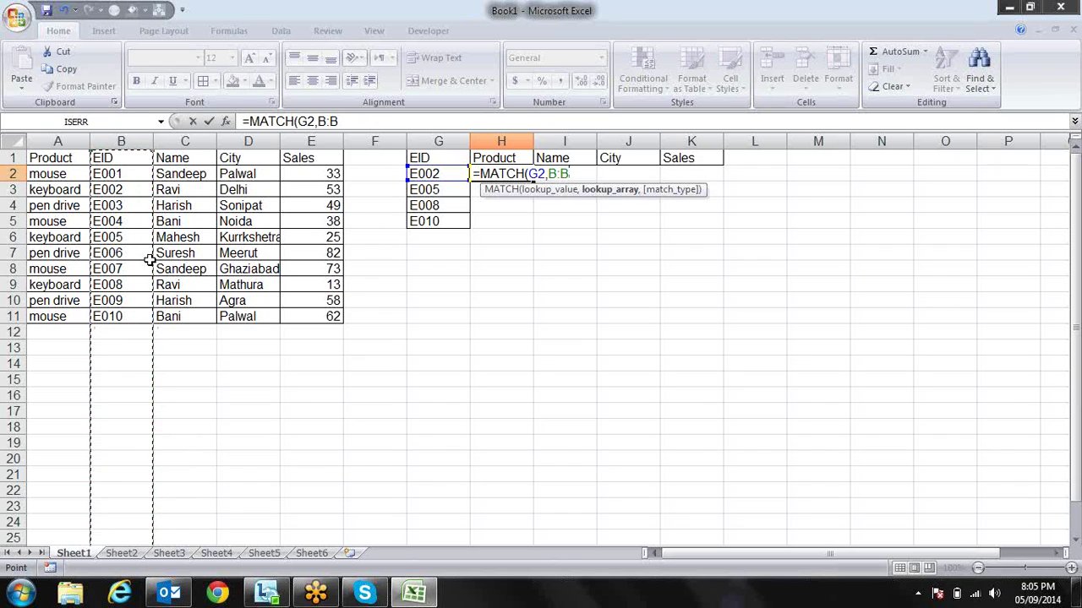
text(,)
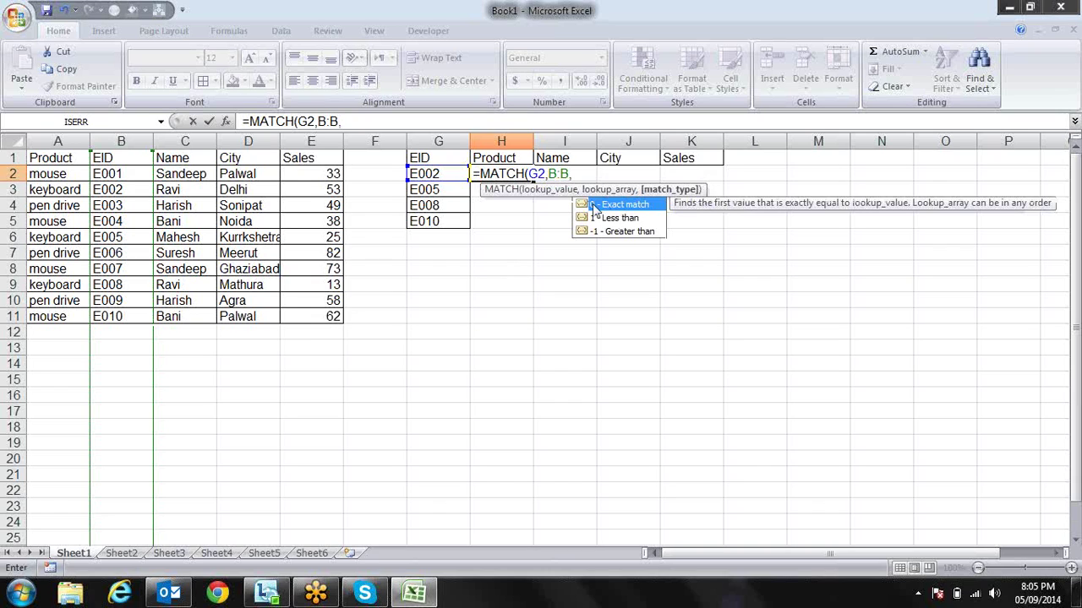
text(0))
key(Return)
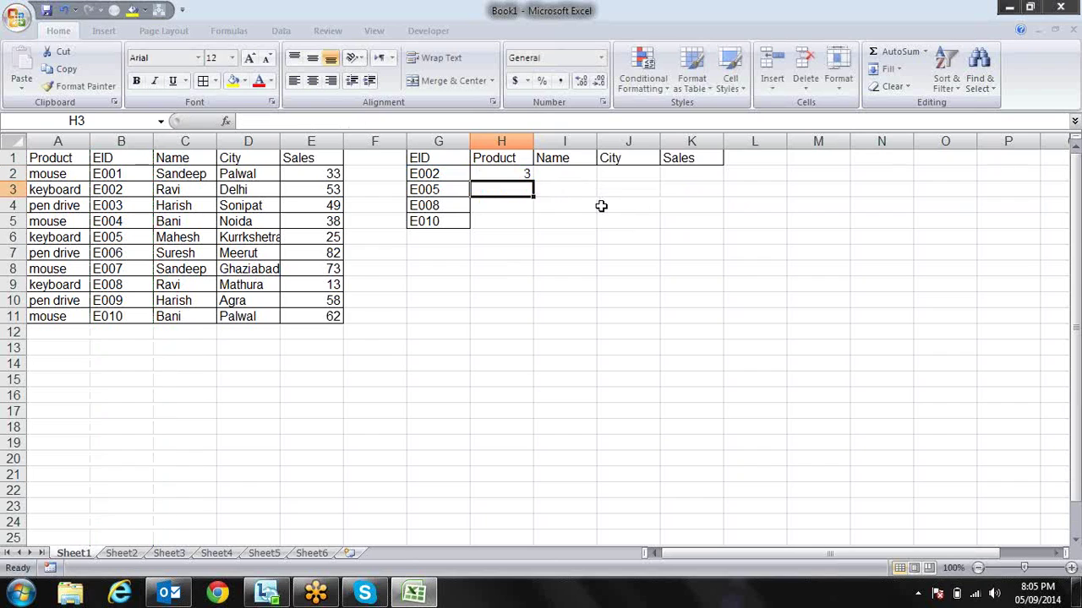
key(Up)
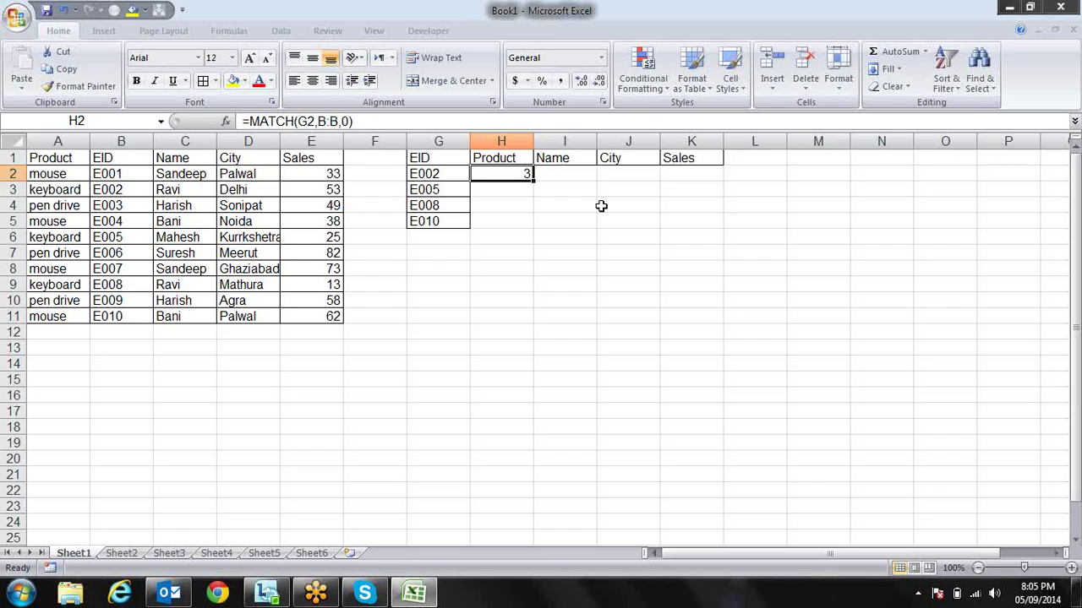
- Lock the MATCH references to $G2 and $B:$B
click(131, 140)
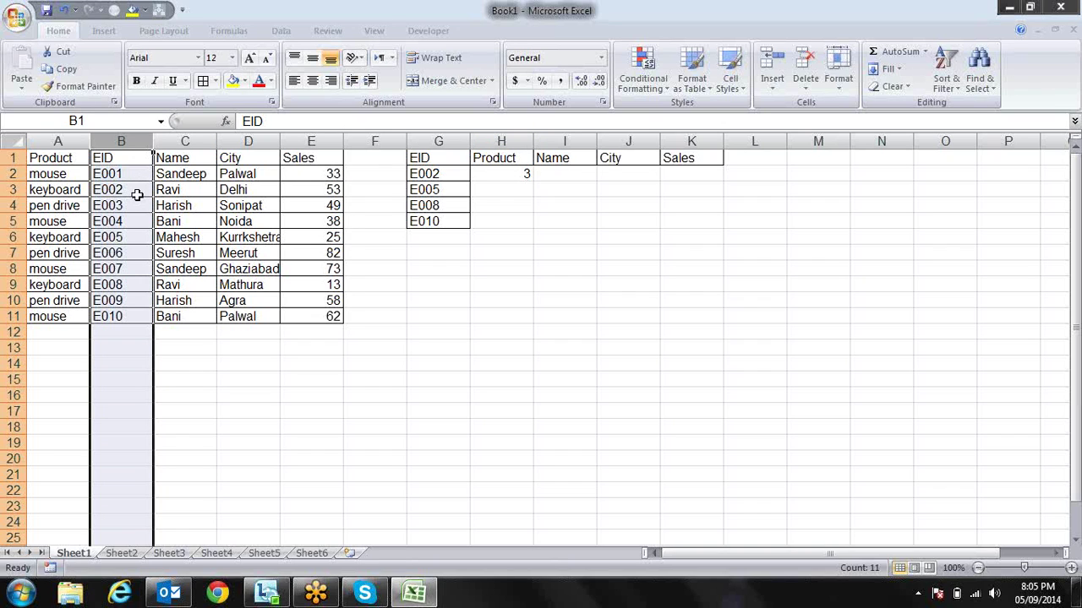
click(511, 174)
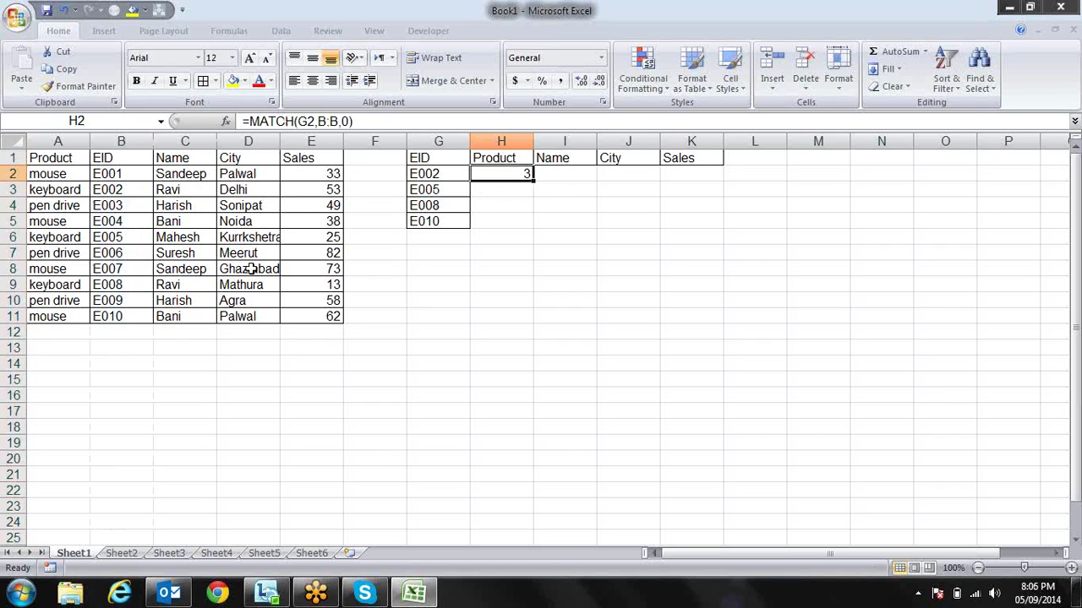
key(F2)
click(531, 174)
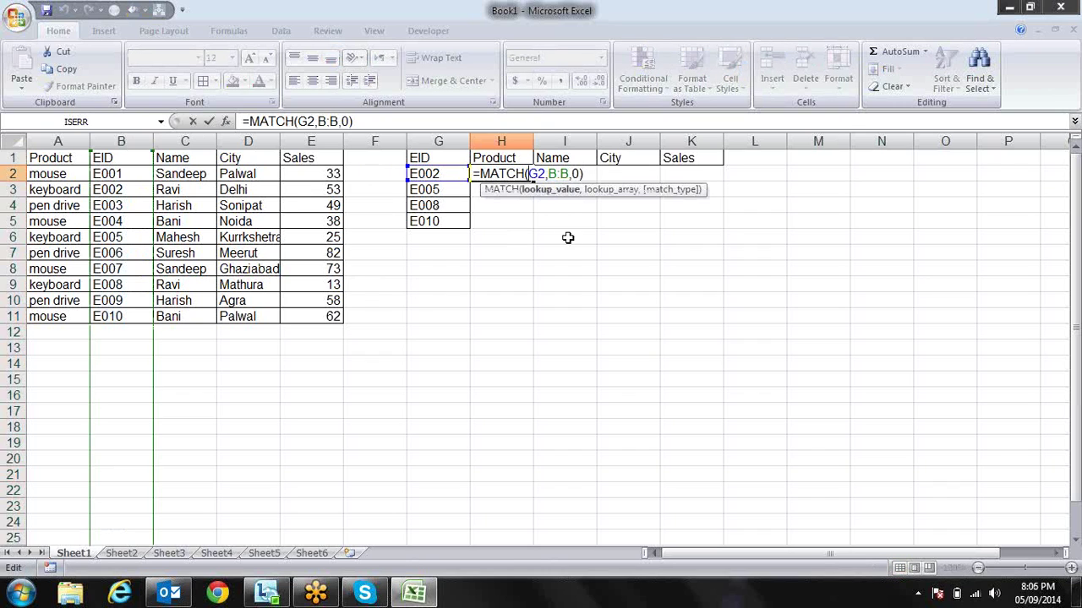
text($)
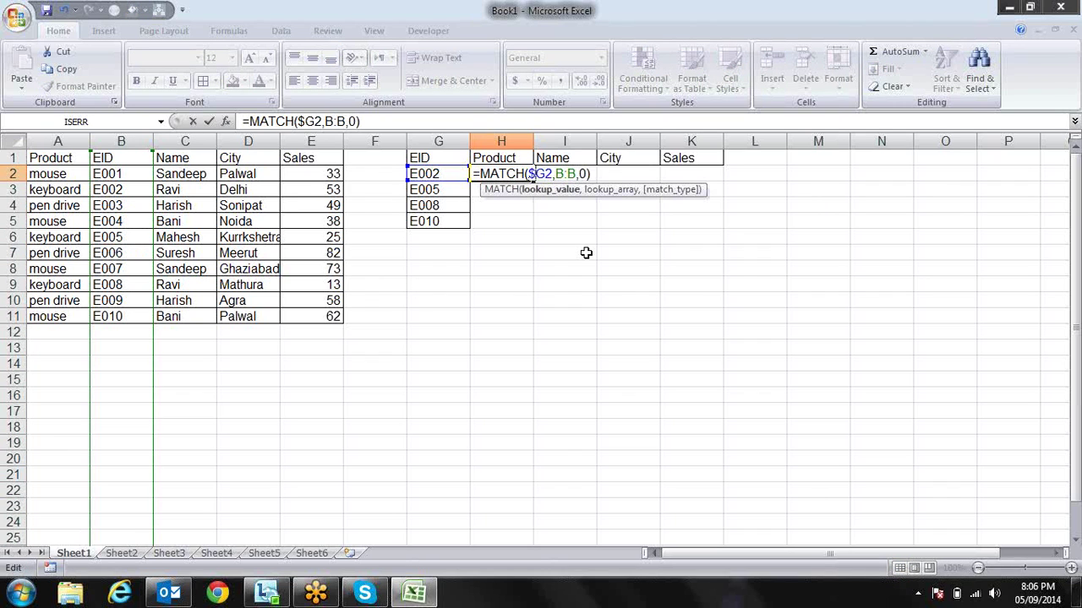
key(Right)
key(Right)
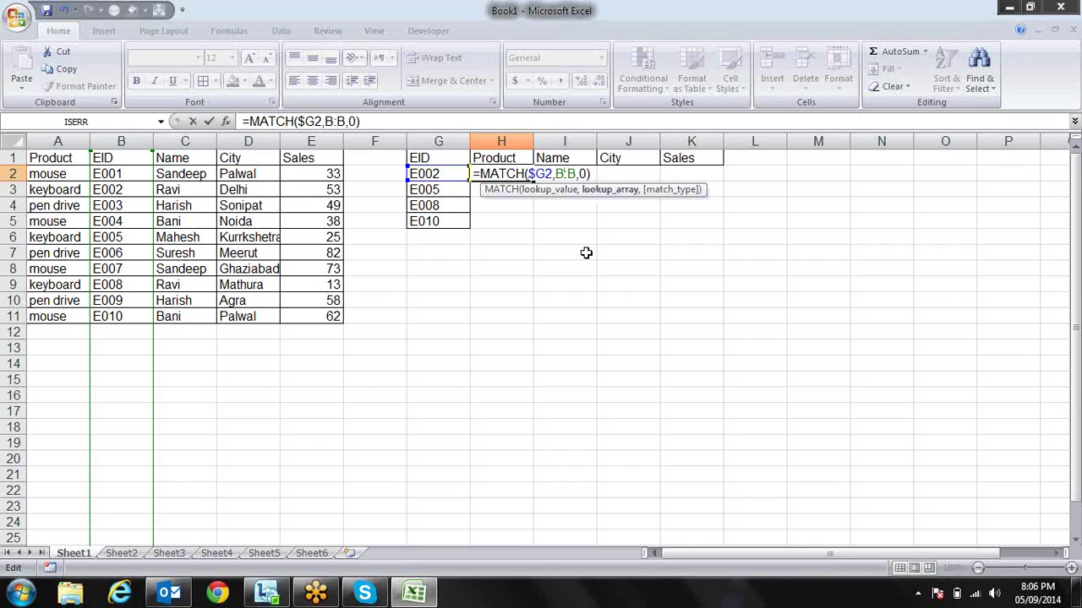
key(shift+Right)
key(shift+Right)
key(shift+Right)
key(F4)
key(Return)
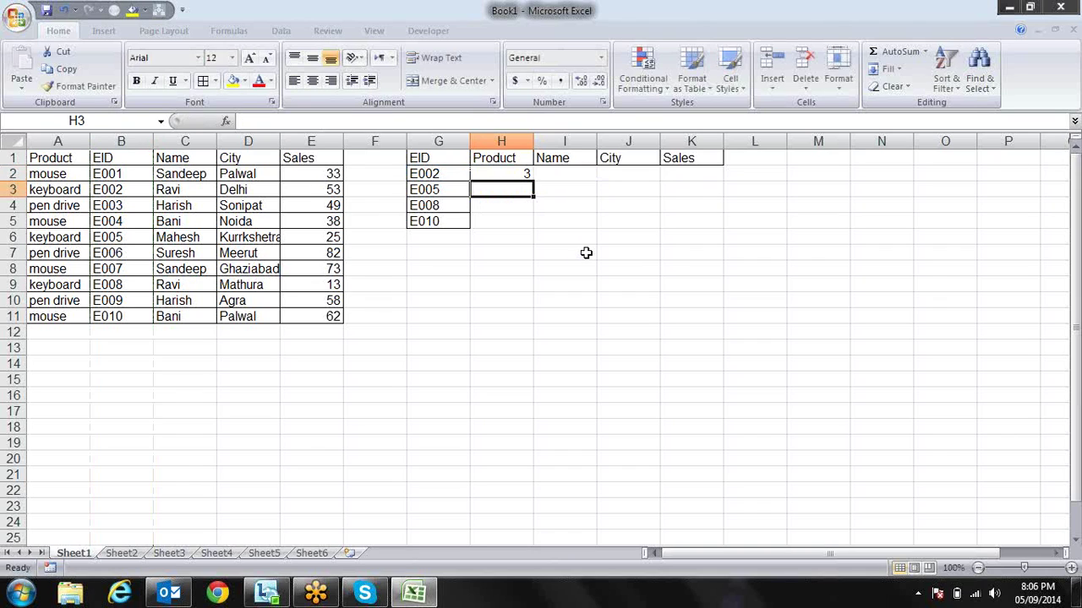
key(Up)
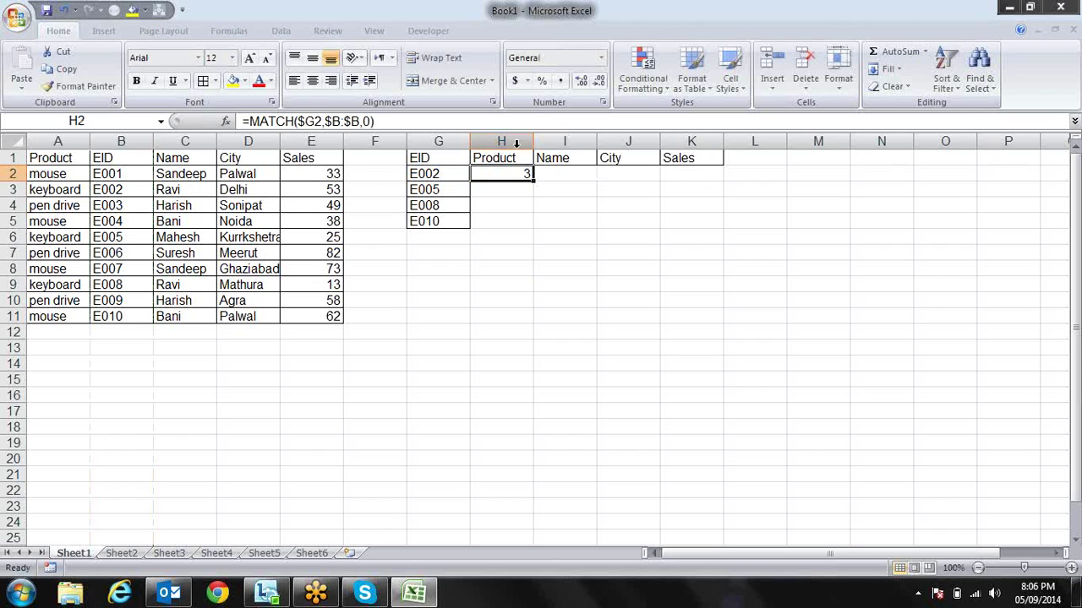
- Shift the Name, City and Sales headers into H1:J1 and clear K1
click(565, 158)
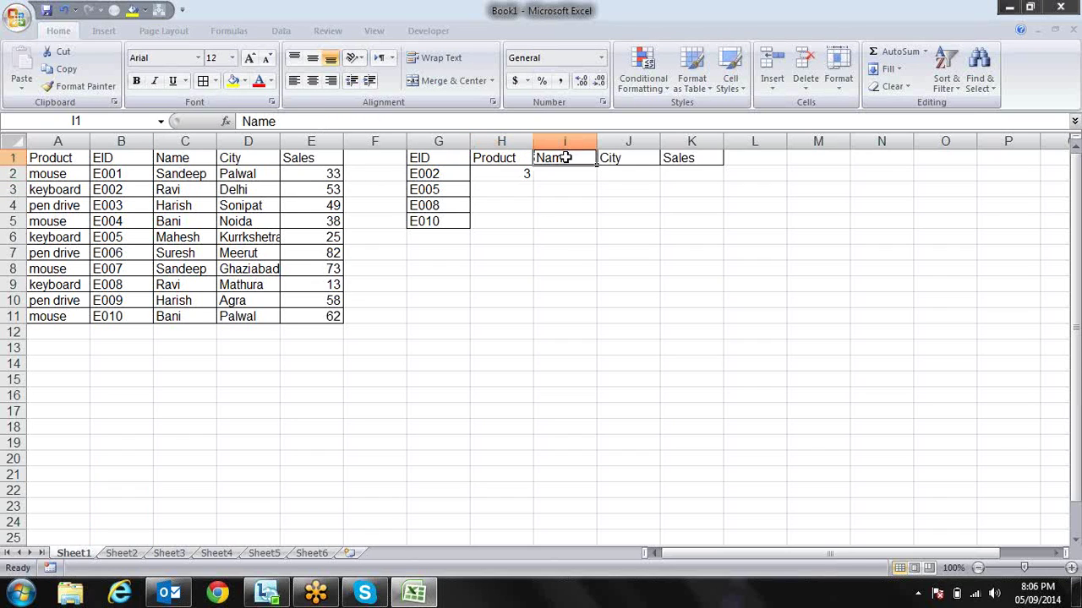
key(shift+Right)
key(shift+Right)
key(ctrl+c)
key(Left)
key(Return)
click(565, 158)
key(Right)
key(Right)
key(Delete)
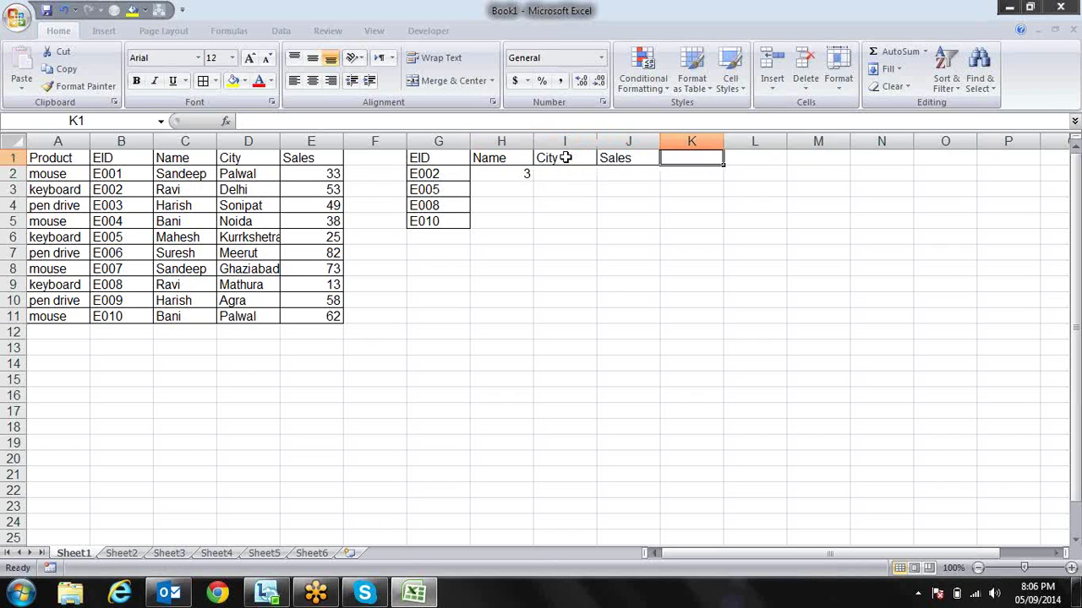
key(Right)
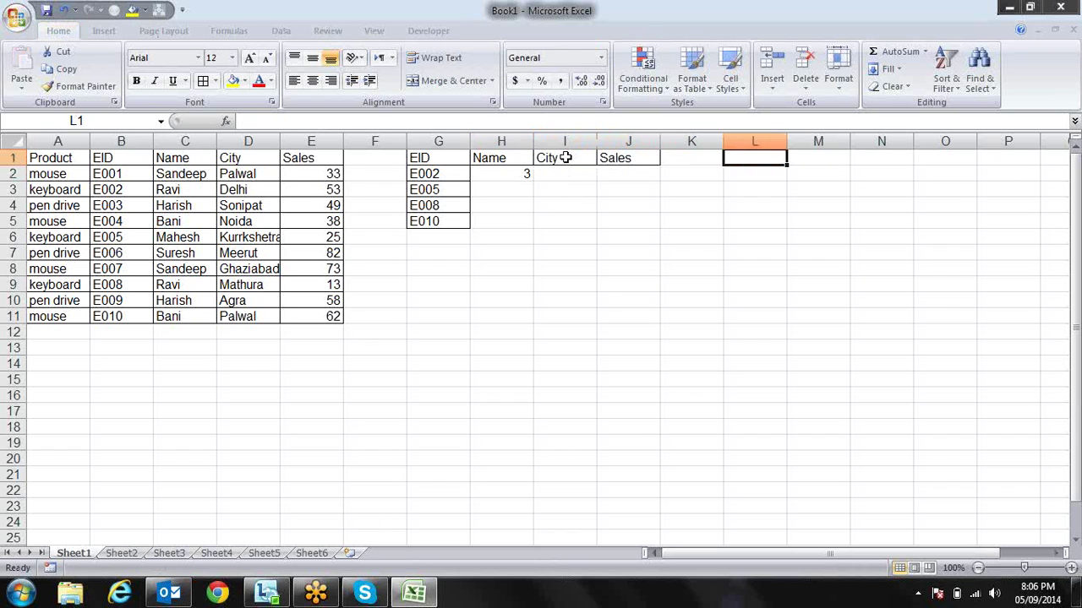
- Enter =INDEX(D:D,H2) in I2 to return the city Delhi
key(Left)
key(Left)
key(Left)
key(Left)
key(Down)
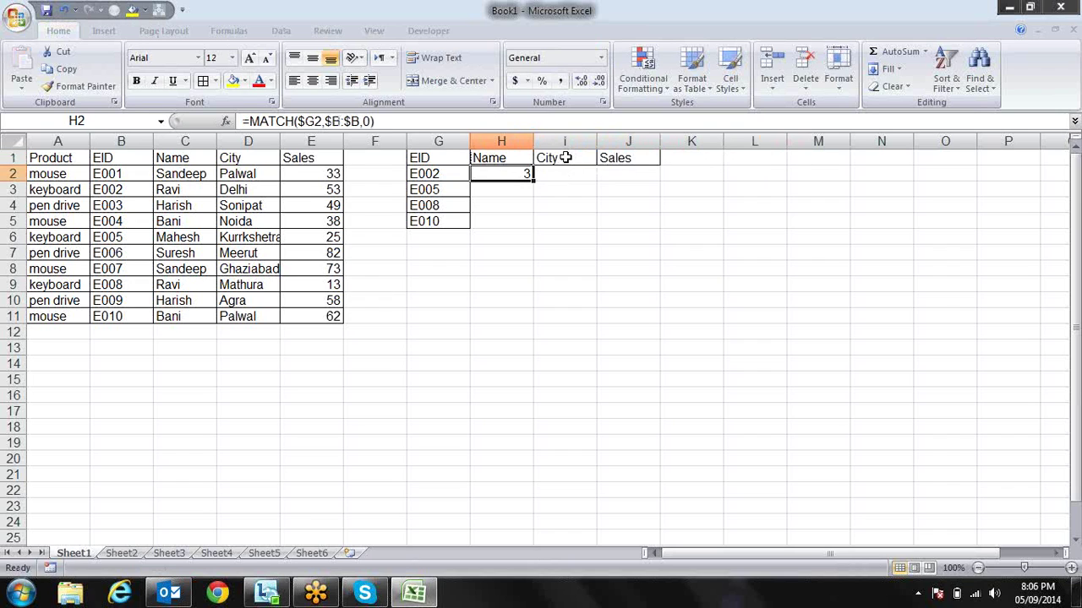
key(Right)
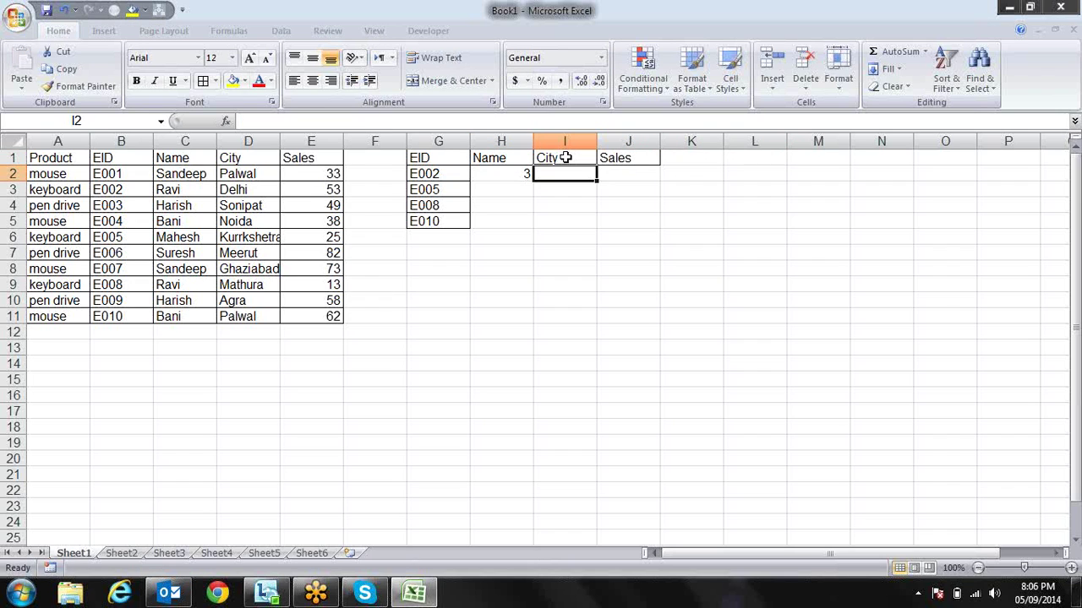
text(=)
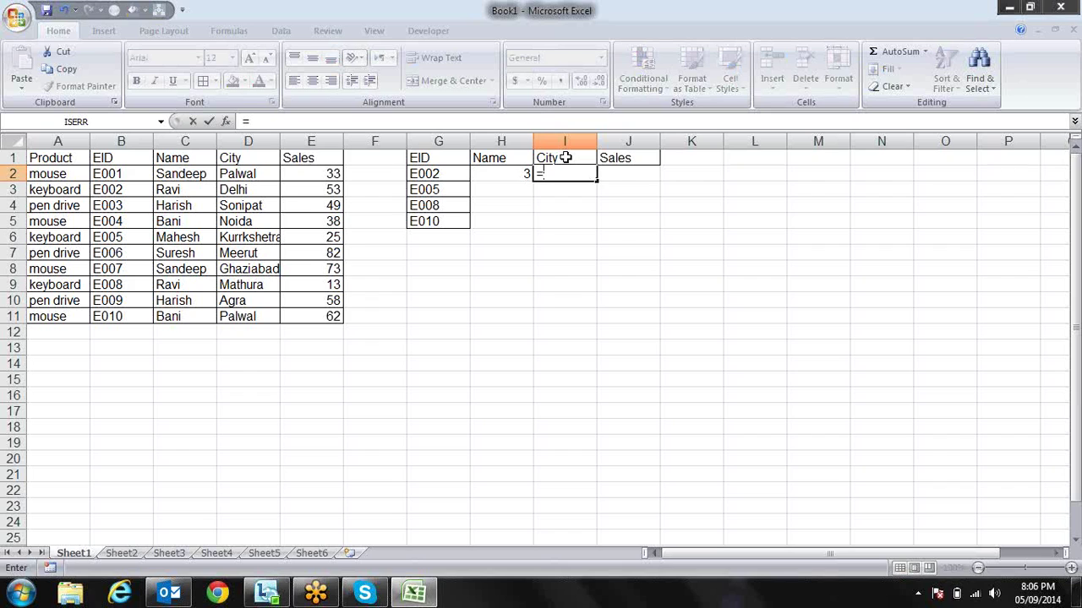
text(ind)
key(Tab)
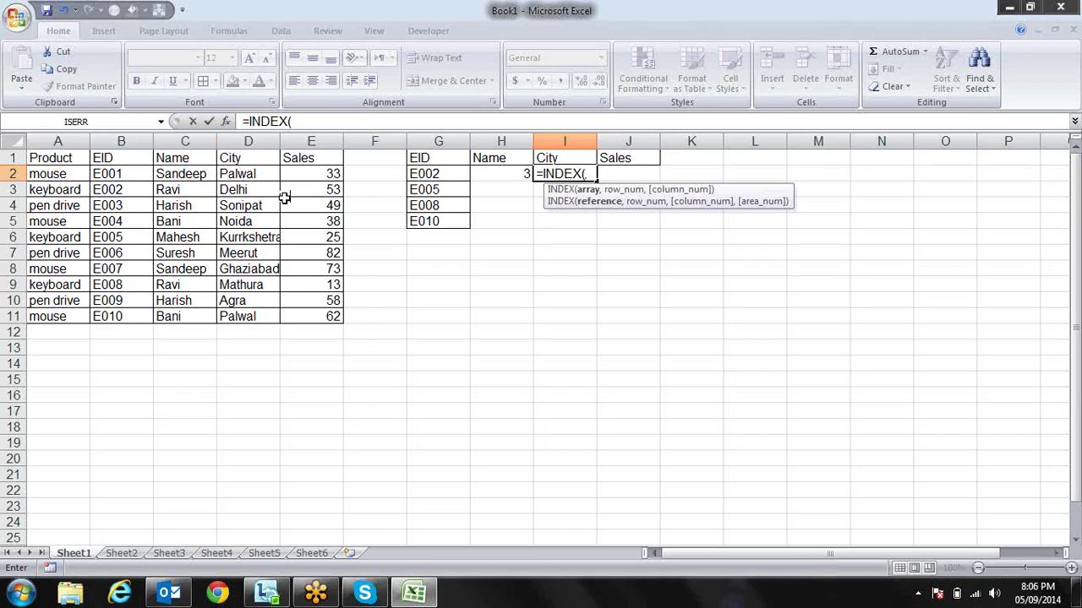
click(263, 141)
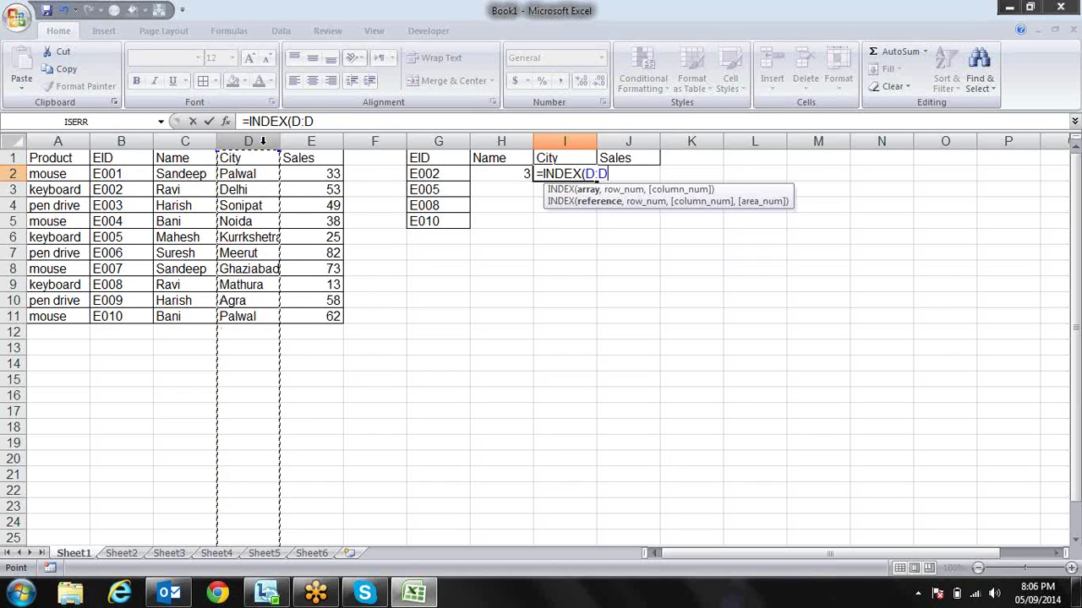
text(,)
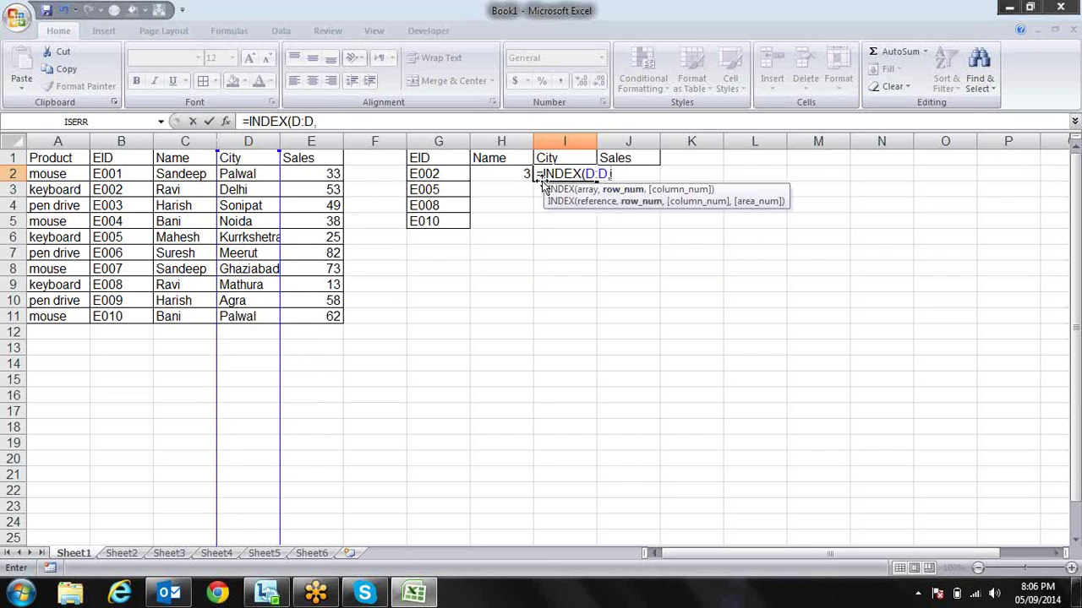
click(504, 173)
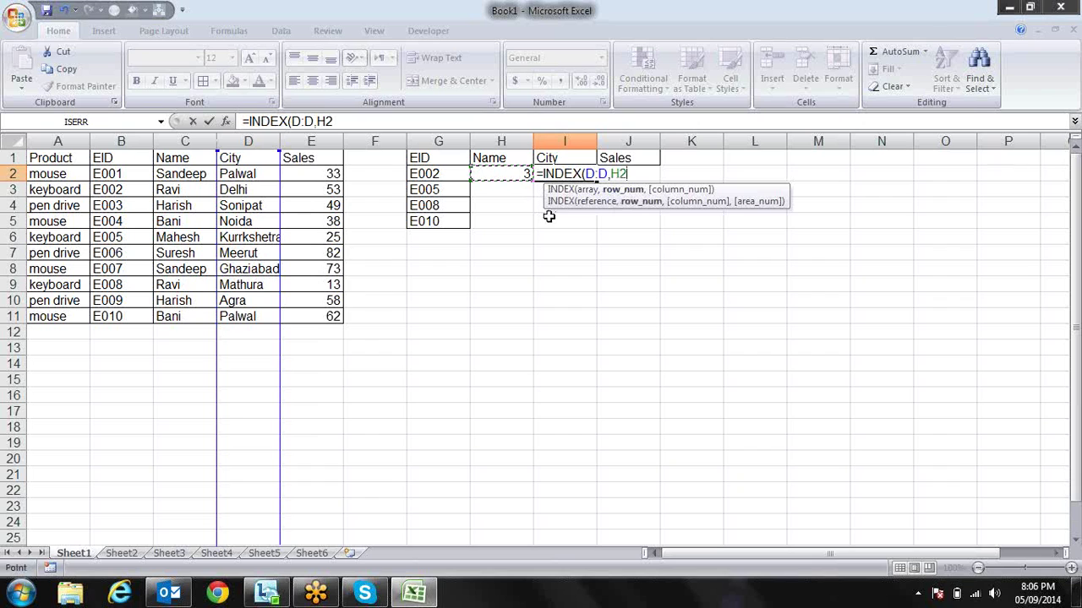
text())
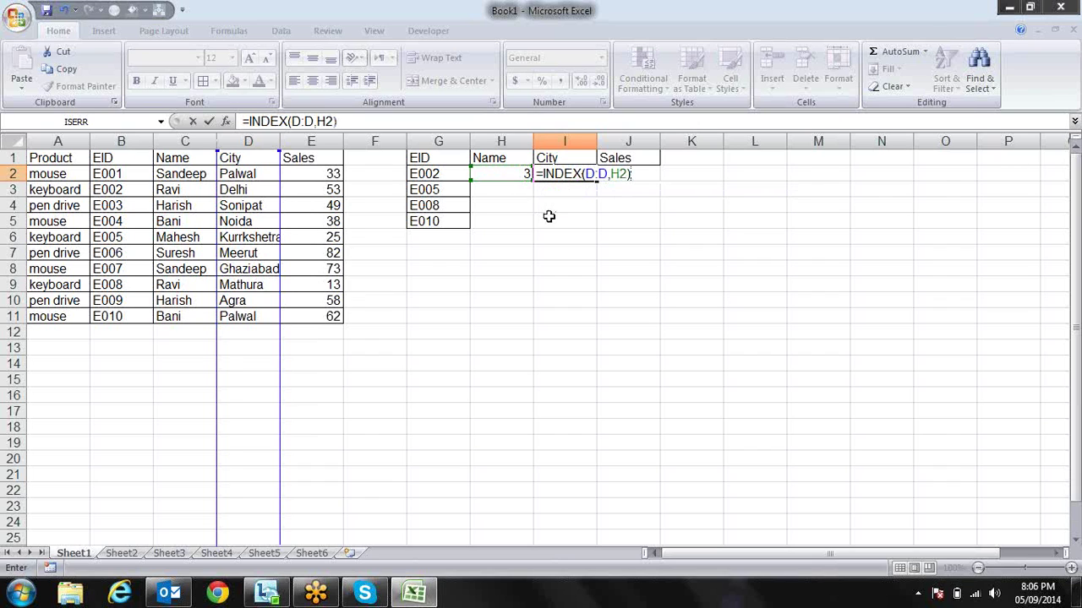
key(Return)
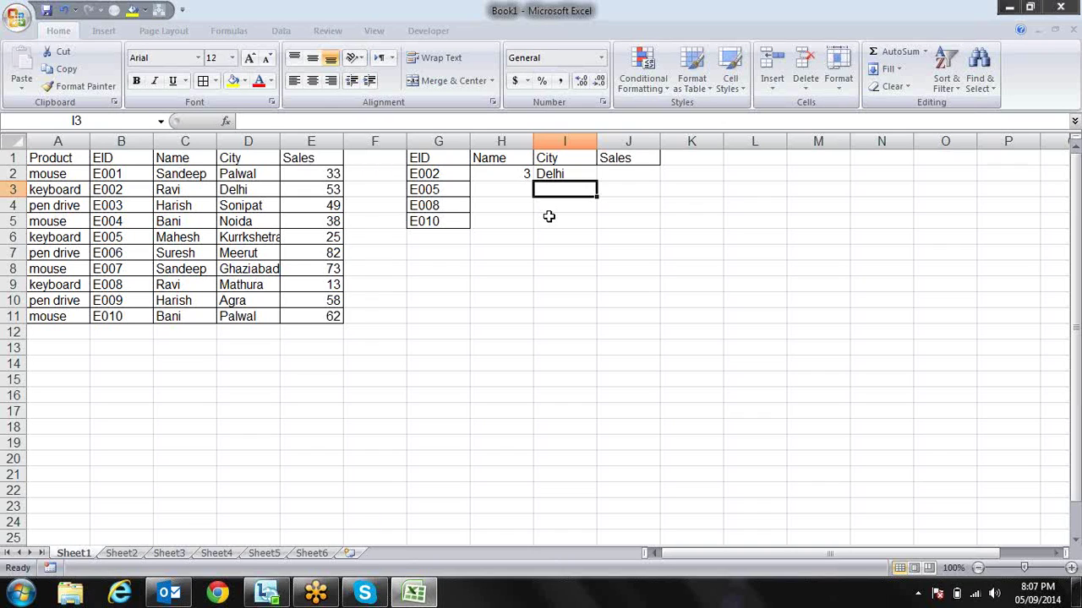
key(Up)
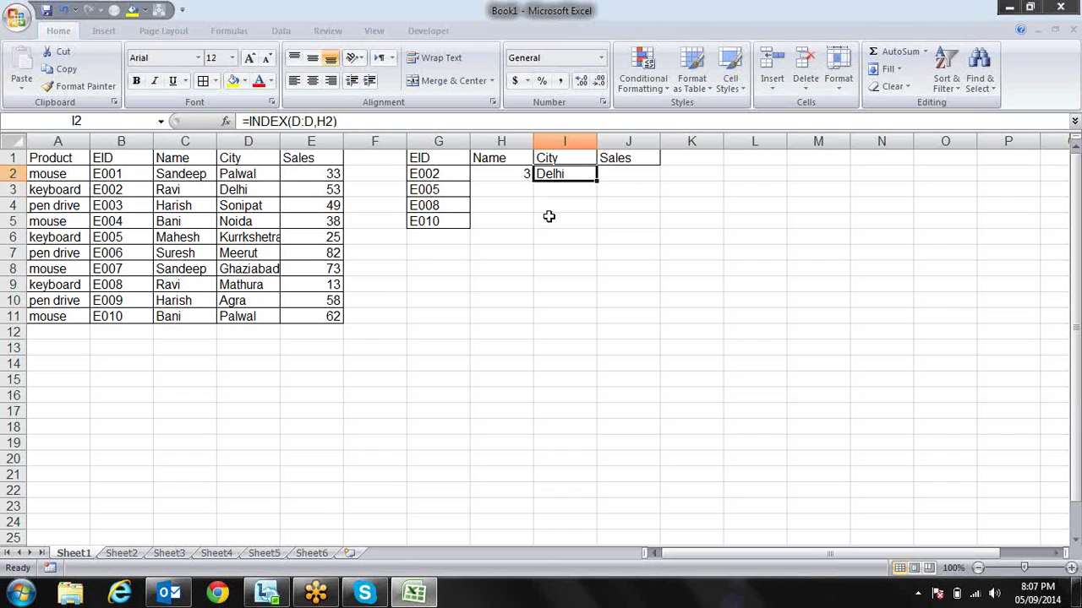
key(Left)
key(F2)
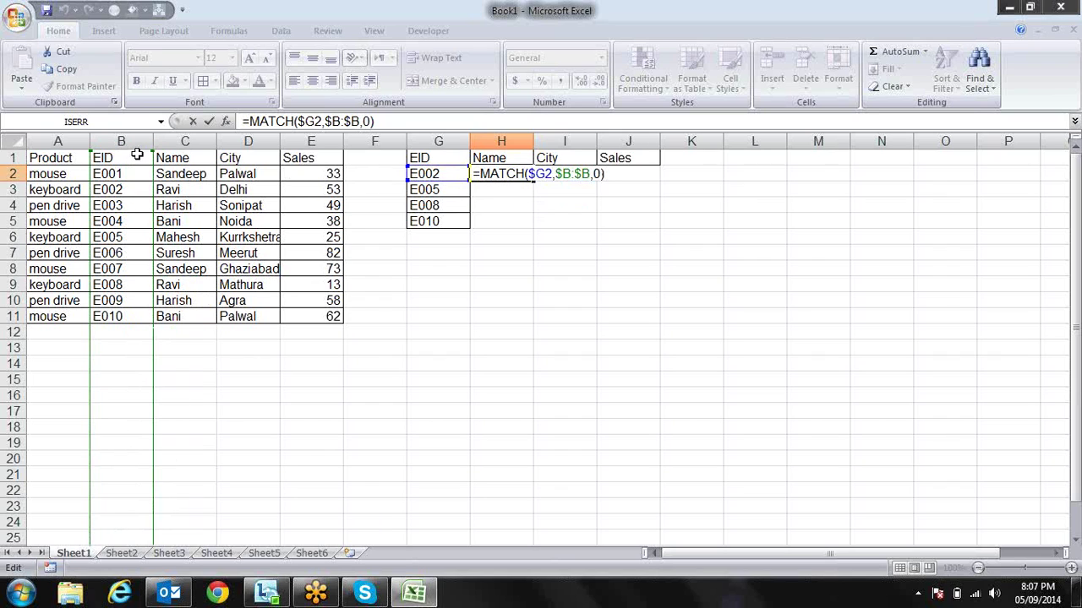
key(Return)
key(Up)
key(Right)
key(F2)
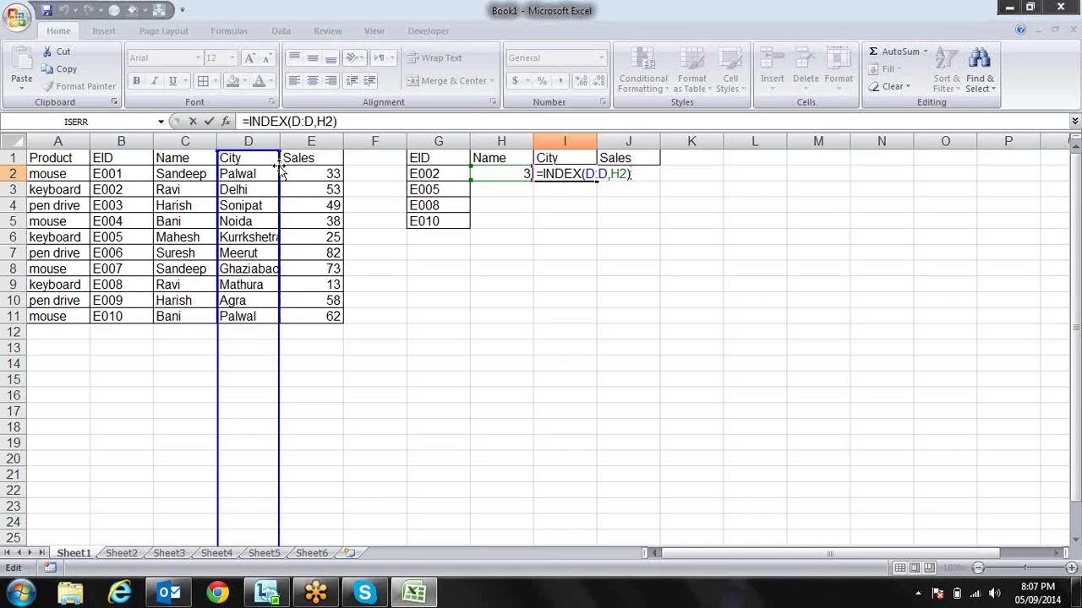
click(598, 174)
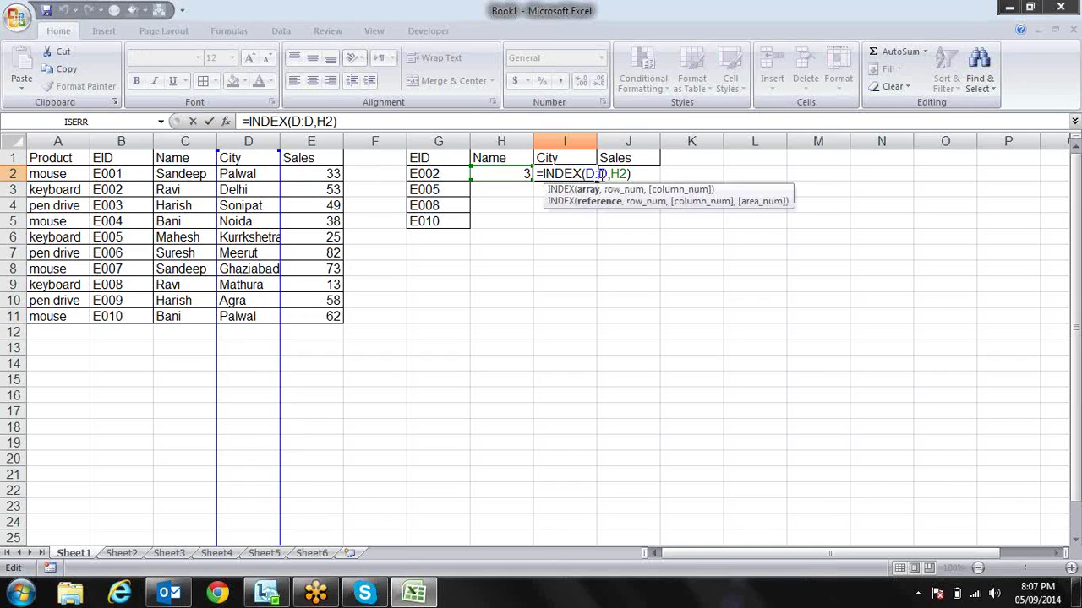
key(Return)
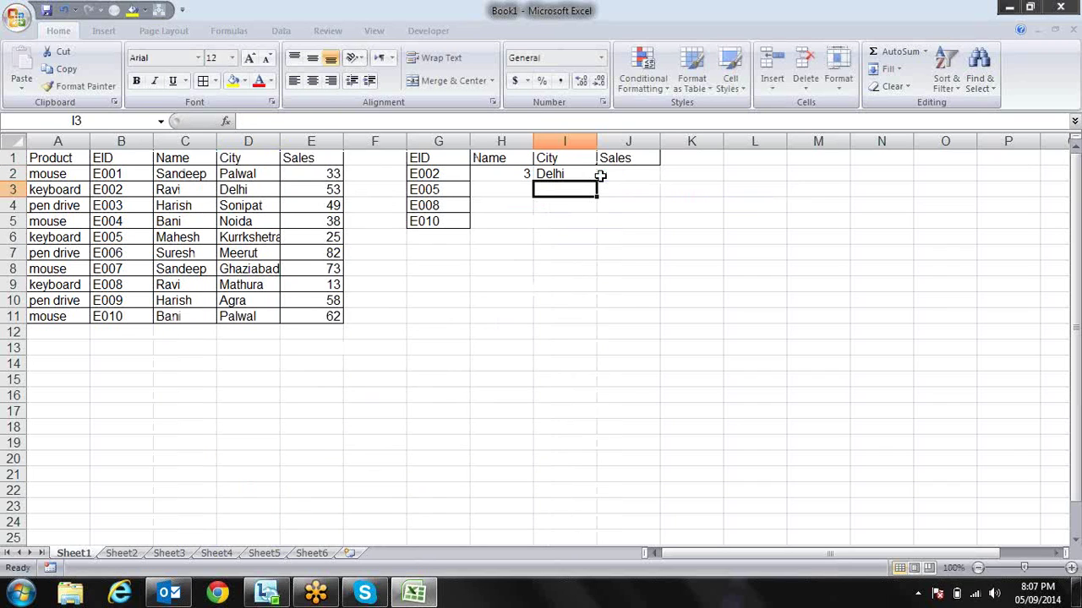
key(Up)
key(Left)
key(F2)
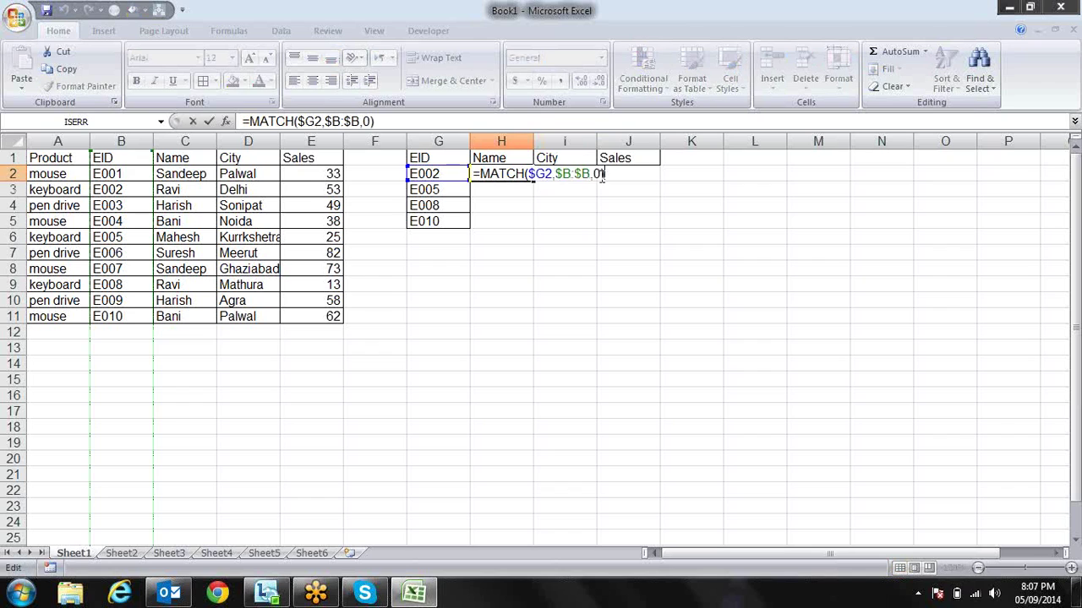
key(Left)
key(Left)
key(Left)
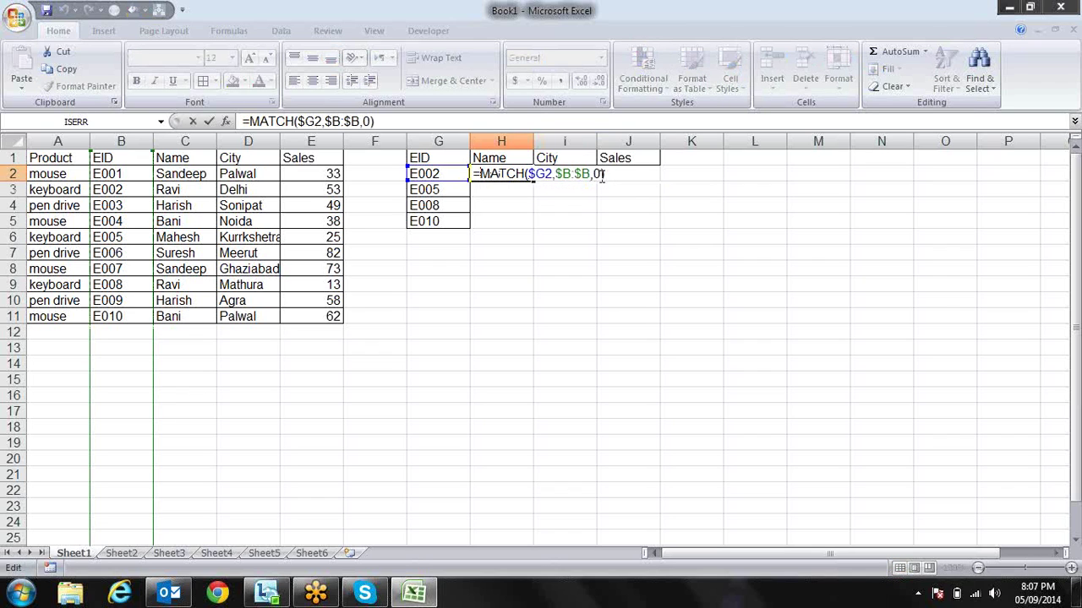
key(Return)
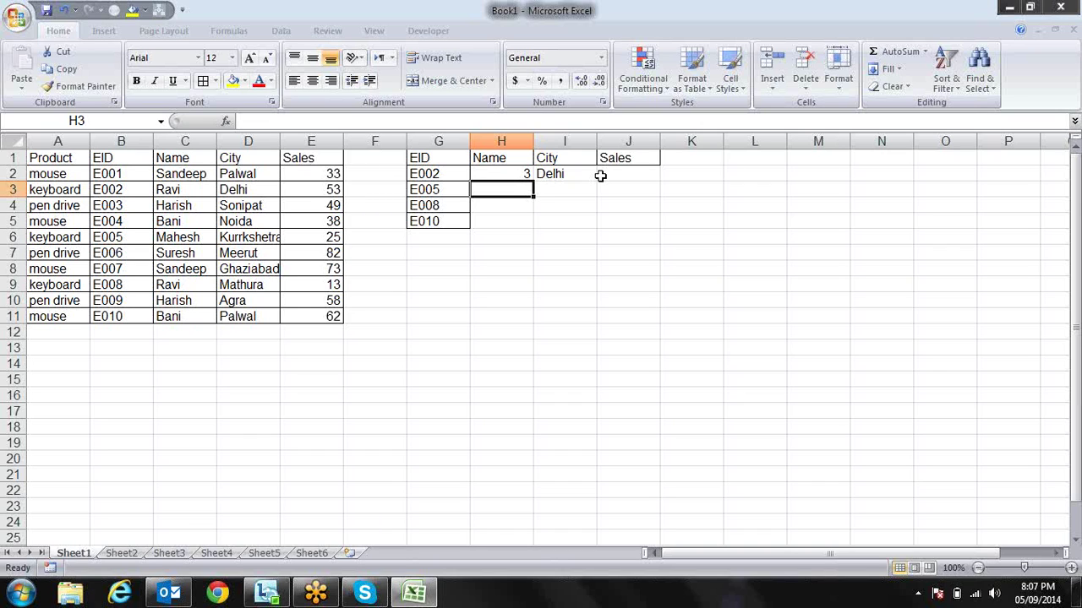
right_click(11, 161)
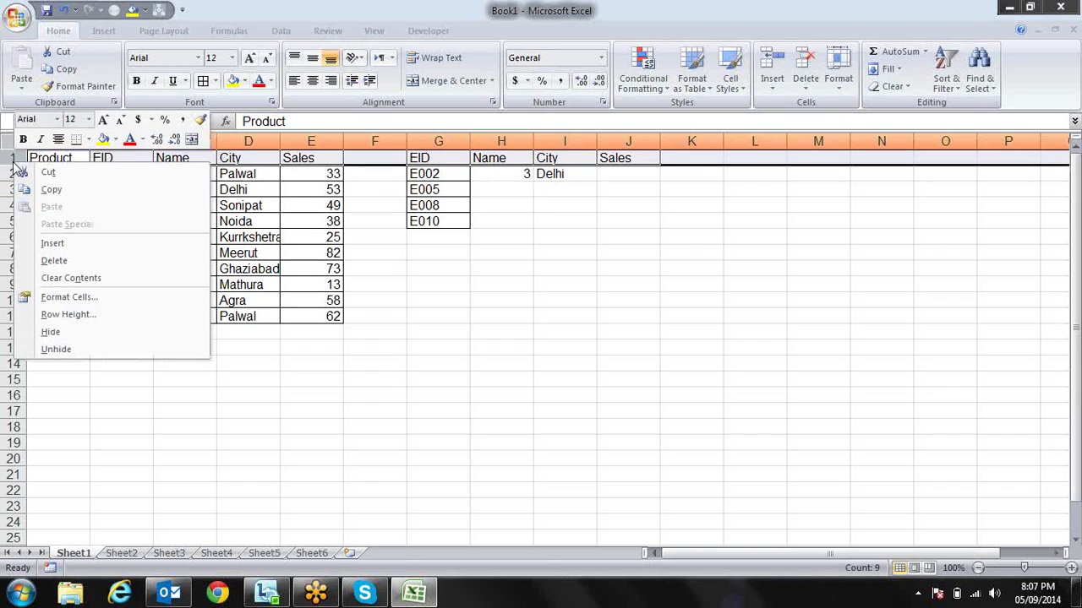
click(54, 244)
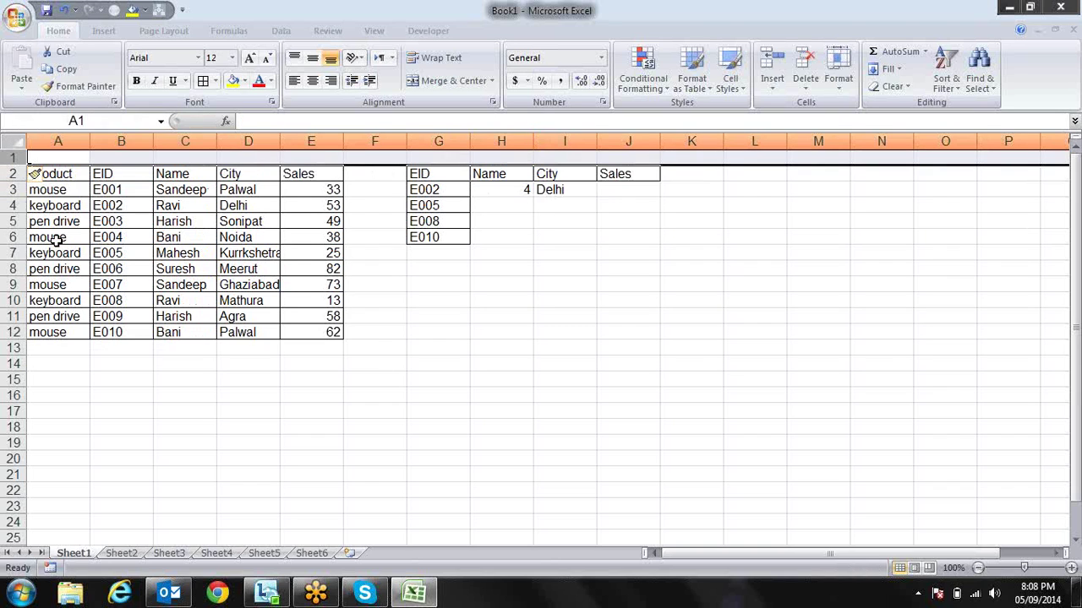
click(583, 202)
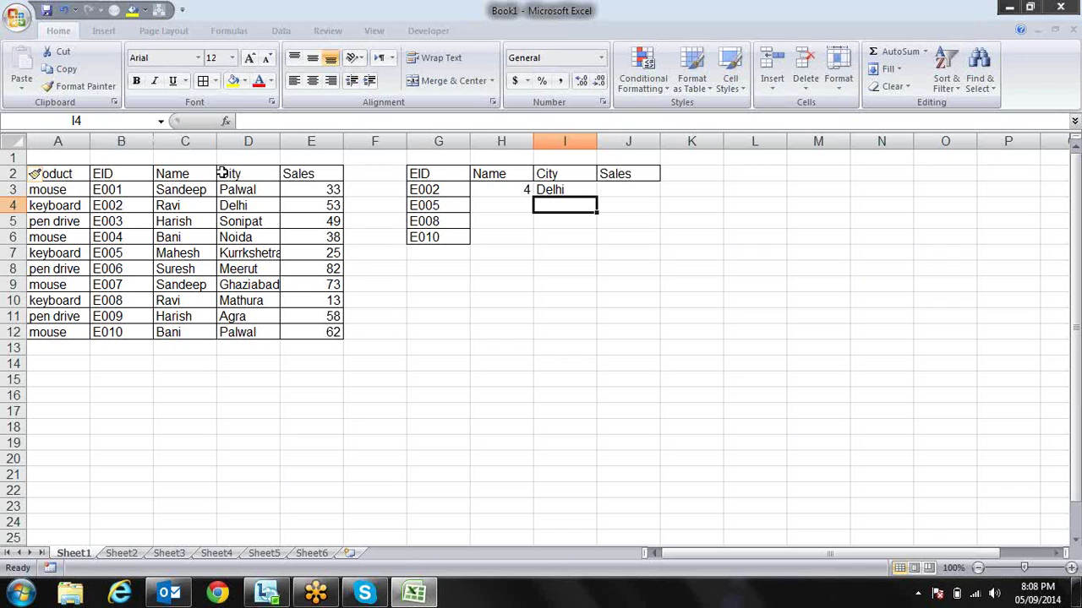
- Replace $B:$B in H3's MATCH formula with B2:B12 so it returns 3
key(Left)
key(Up)
key(F2)
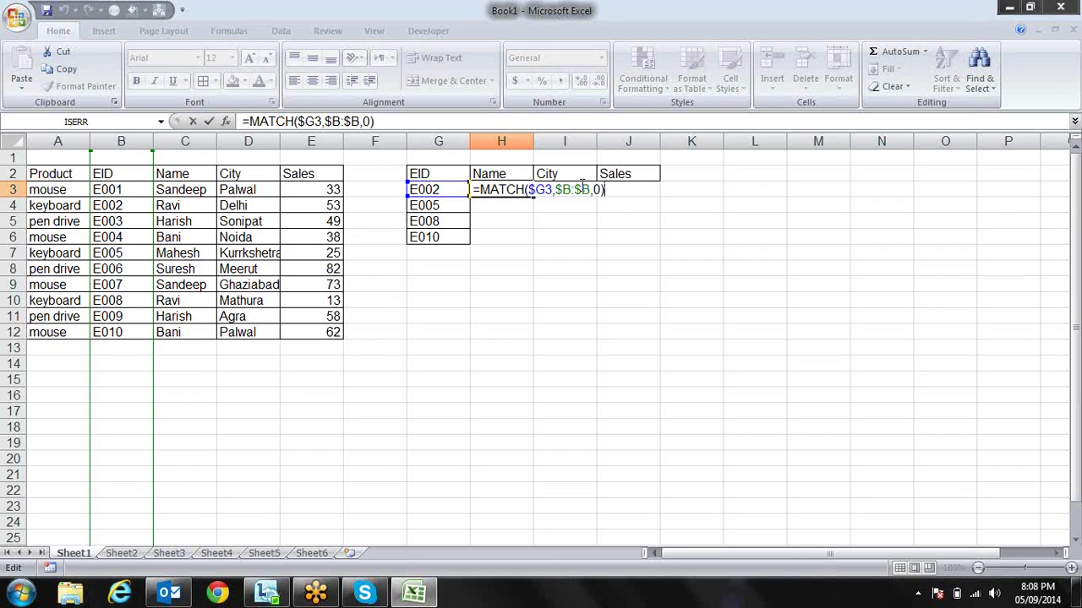
drag(590, 189, 556, 191)
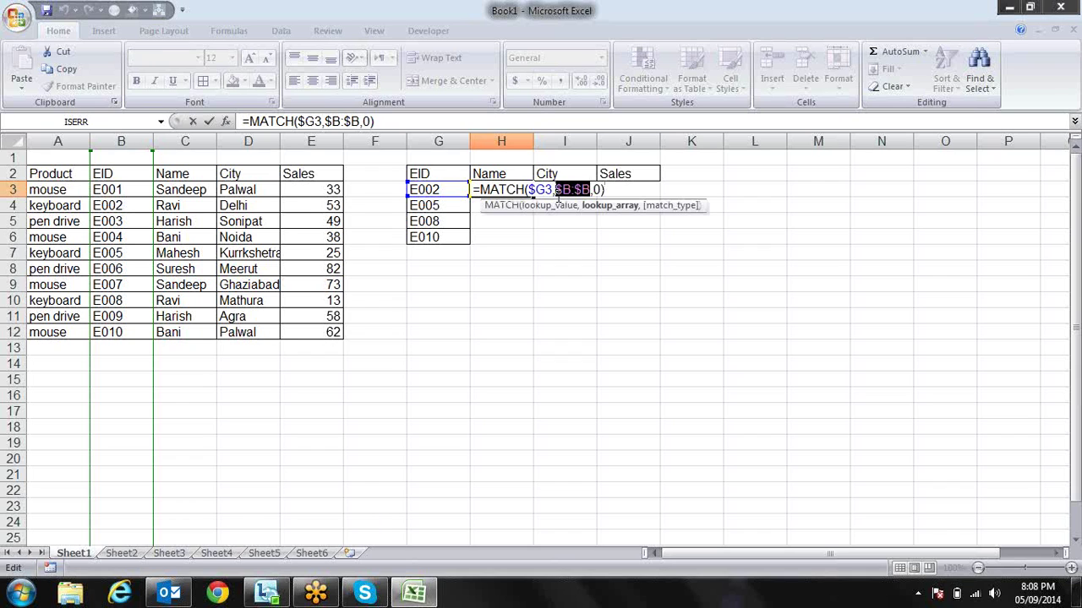
key(BackSpace)
drag(102, 171, 121, 334)
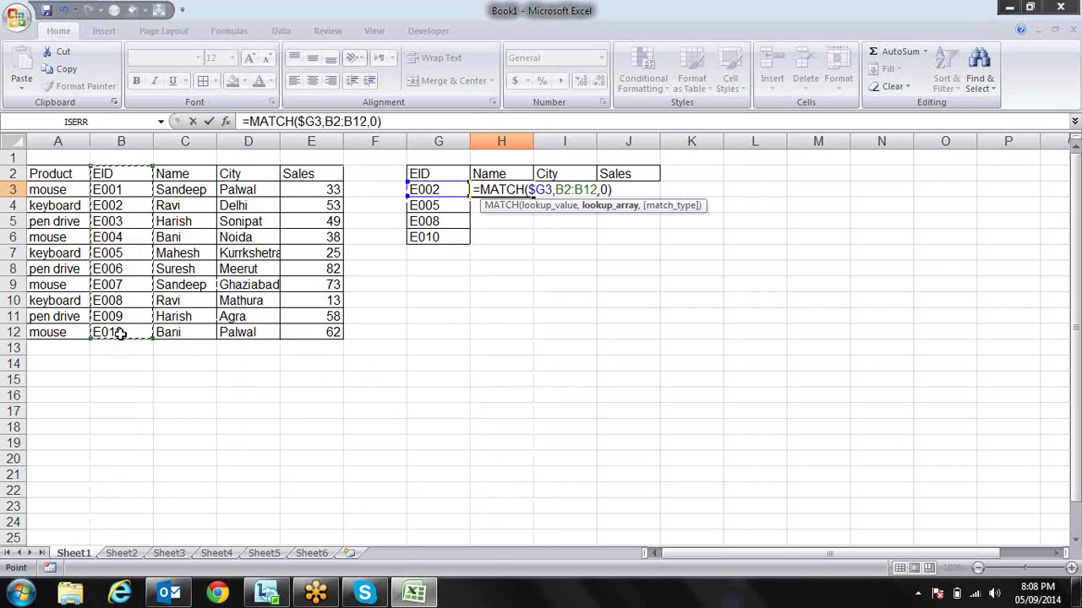
key(Return)
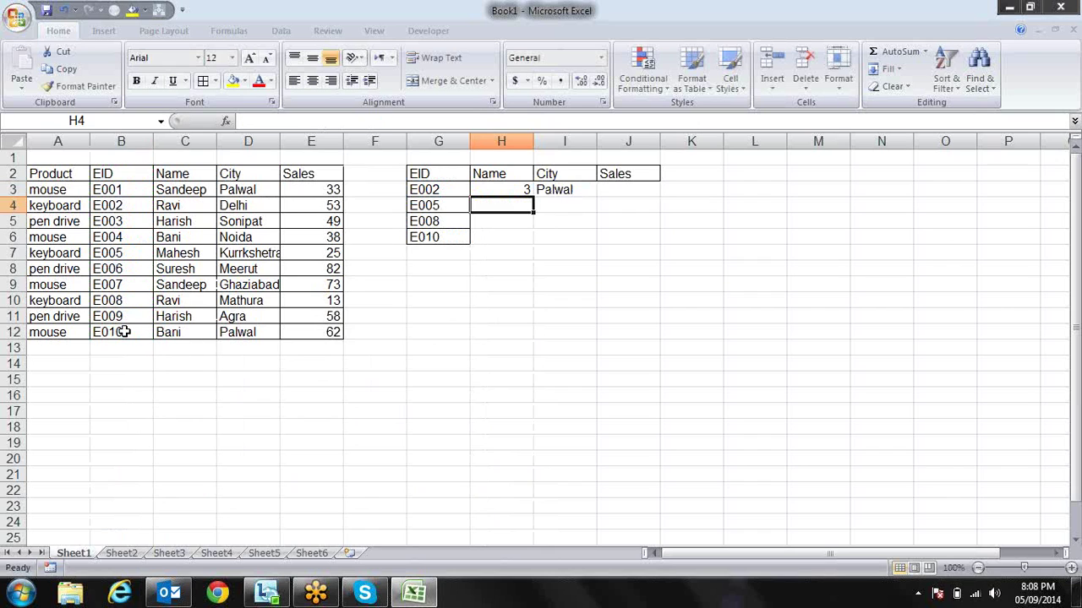
key(Up)
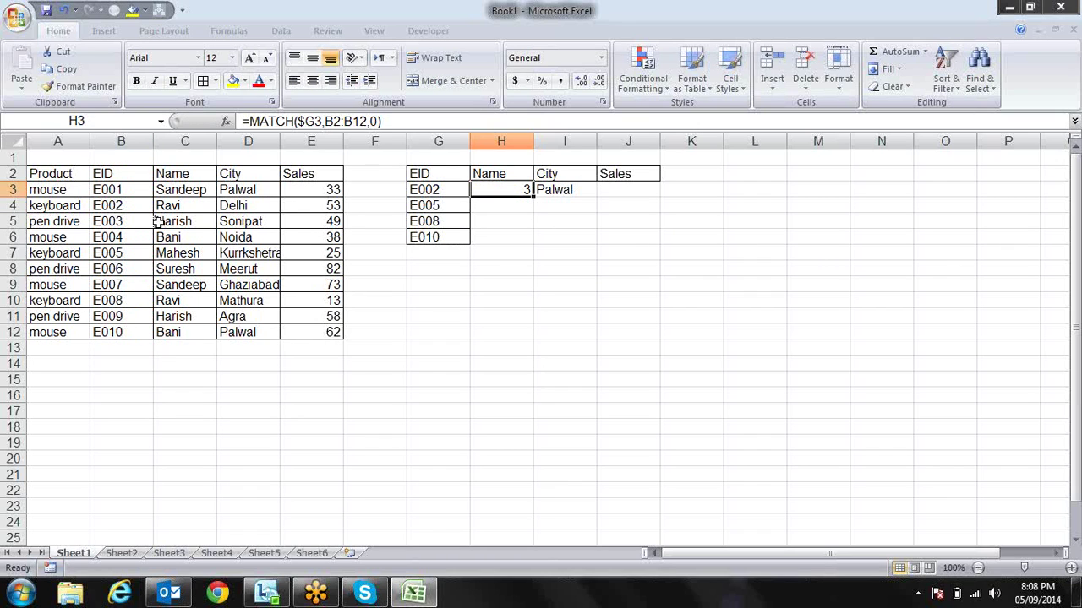
- Replace D:D in I3's INDEX formula with D2:D12 so it shows Delhi
key(Right)
key(F2)
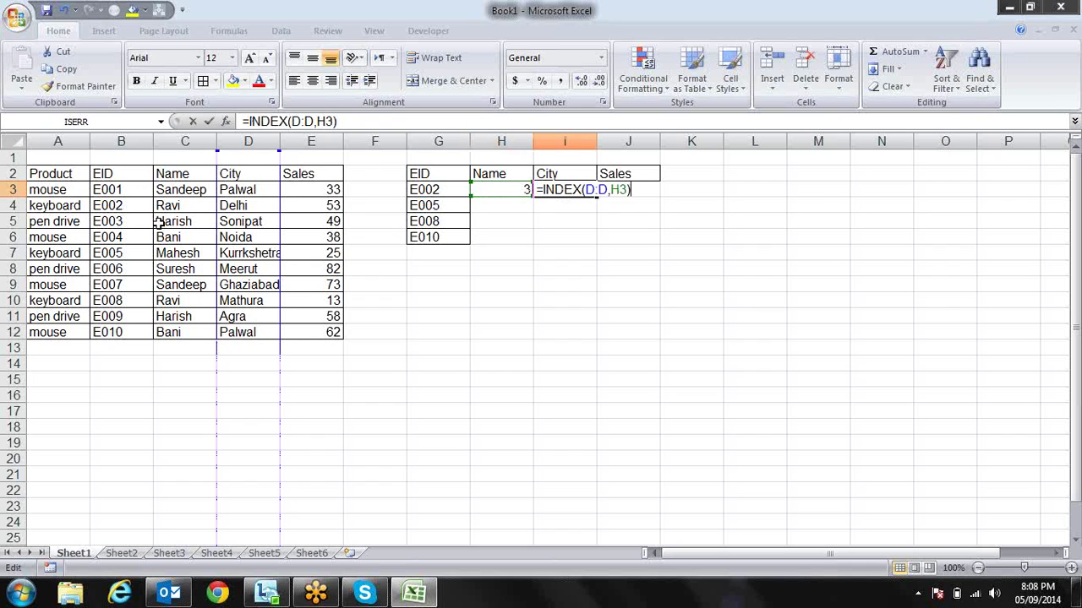
key(Left)
key(Left)
key(BackSpace)
key(BackSpace)
key(BackSpace)
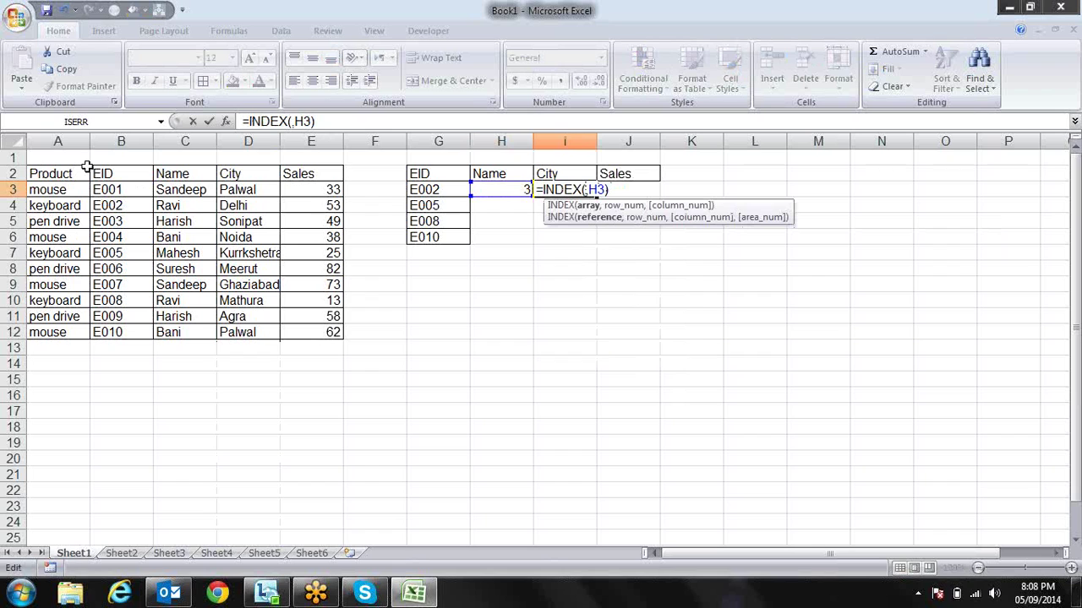
drag(226, 174, 233, 330)
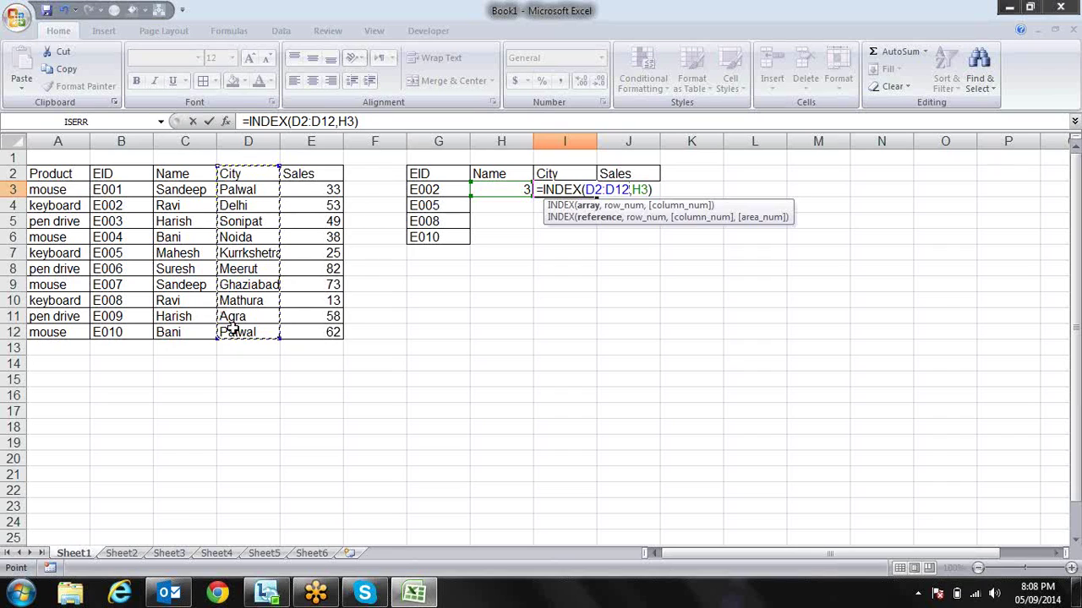
key(Return)
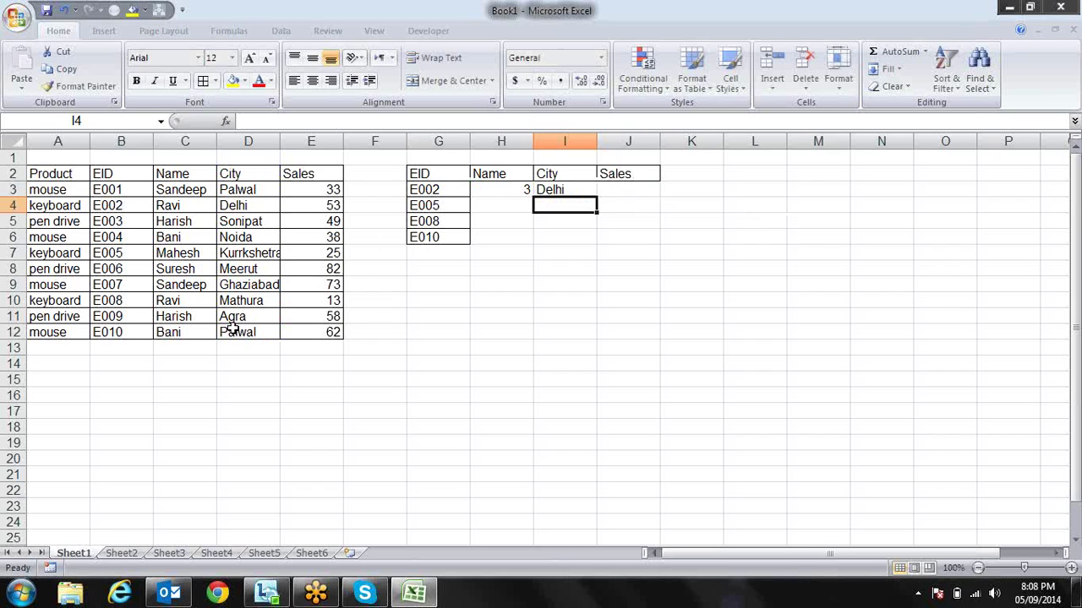
key(Up)
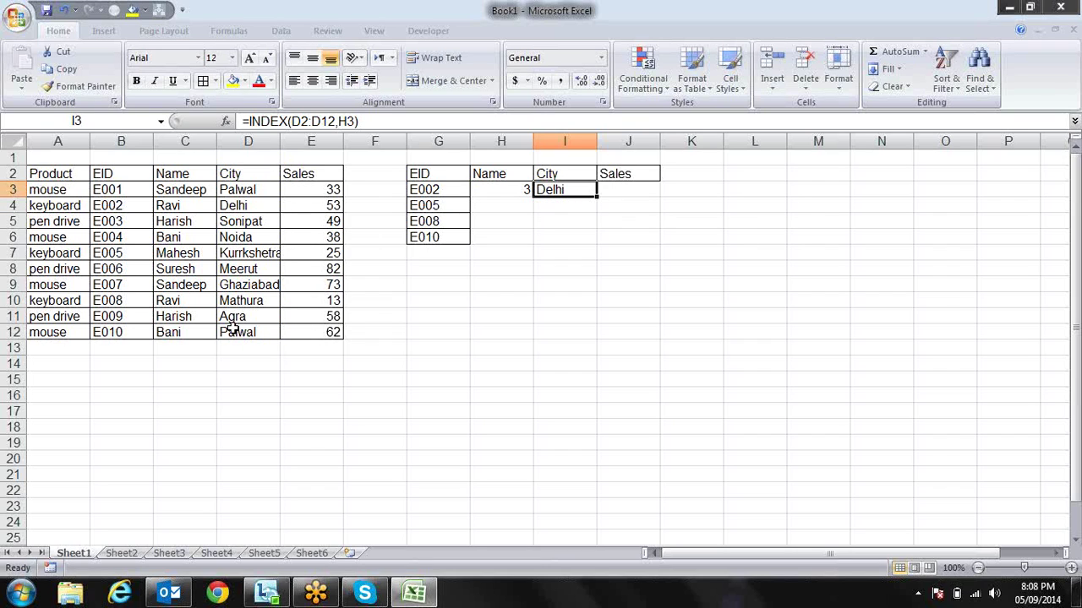
- Reopen H3's MATCH formula to check its match type argument
key(Left)
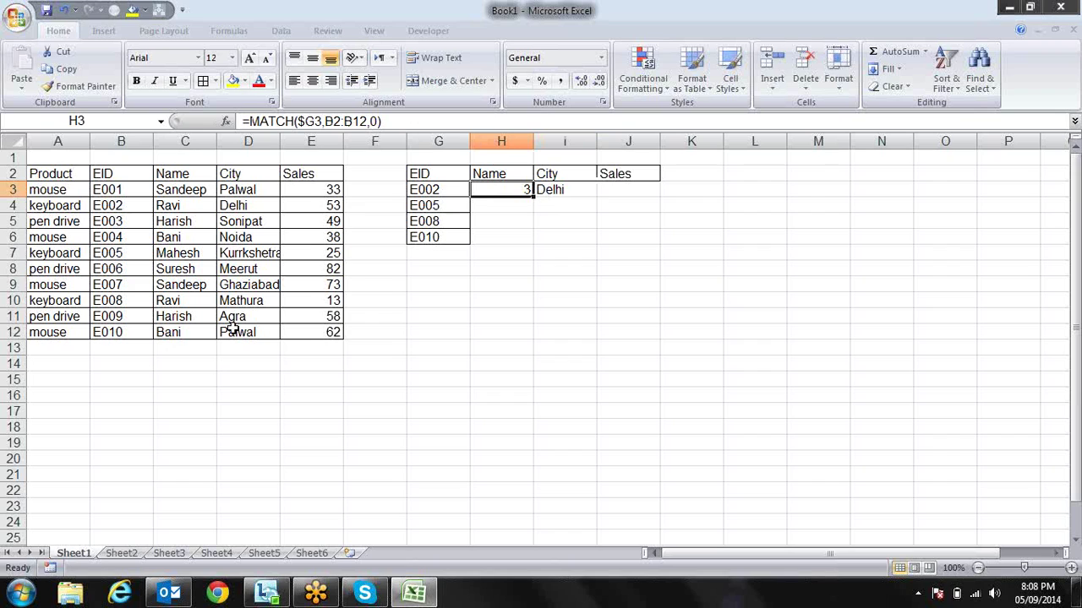
key(F2)
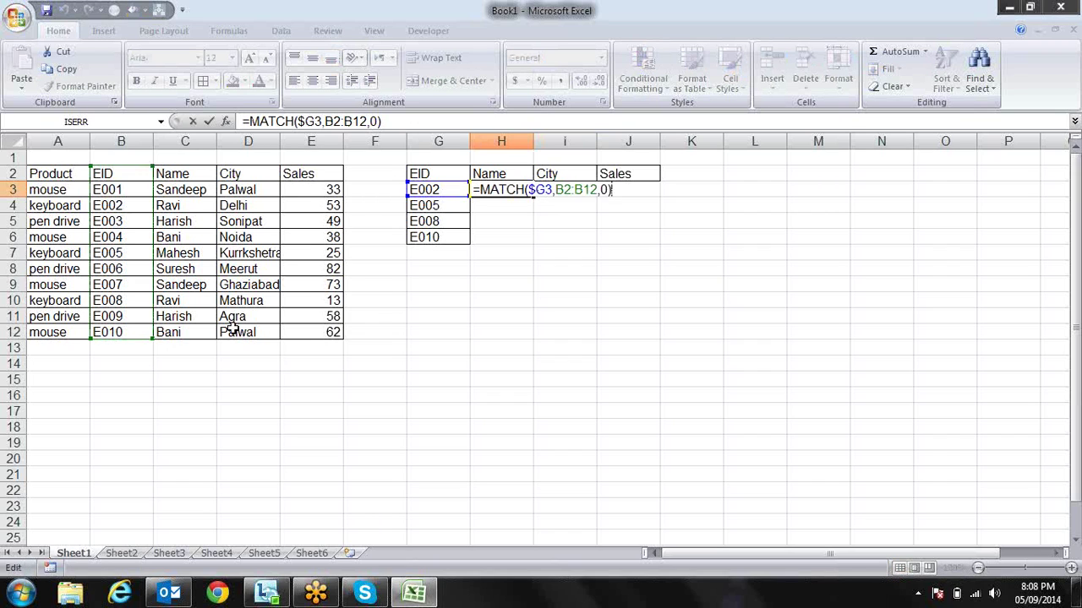
key(Left)
key(Left)
key(Left)
key(Left)
key(Left)
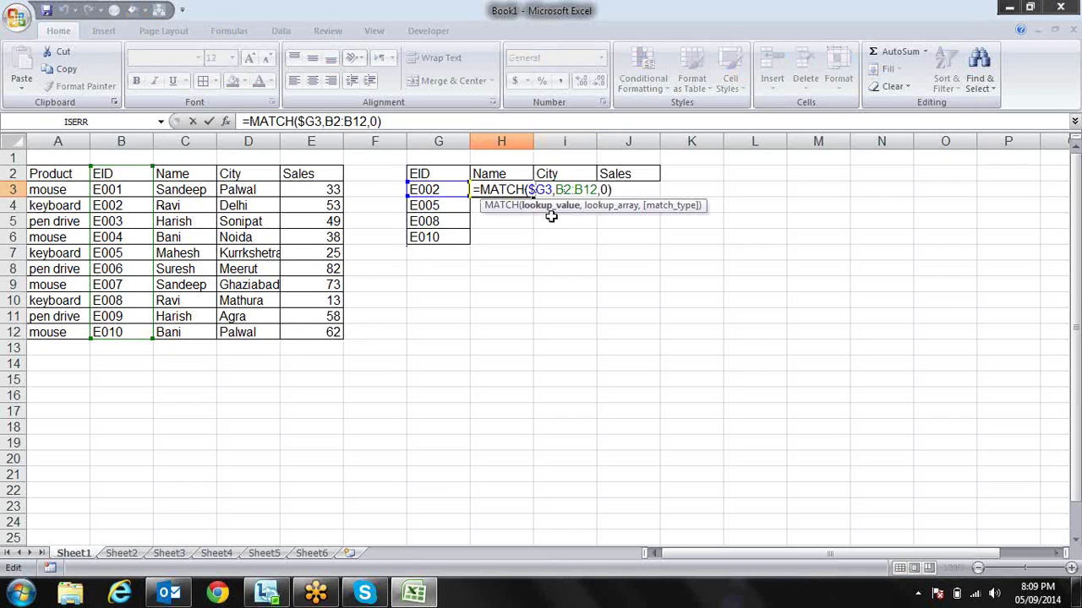
click(606, 189)
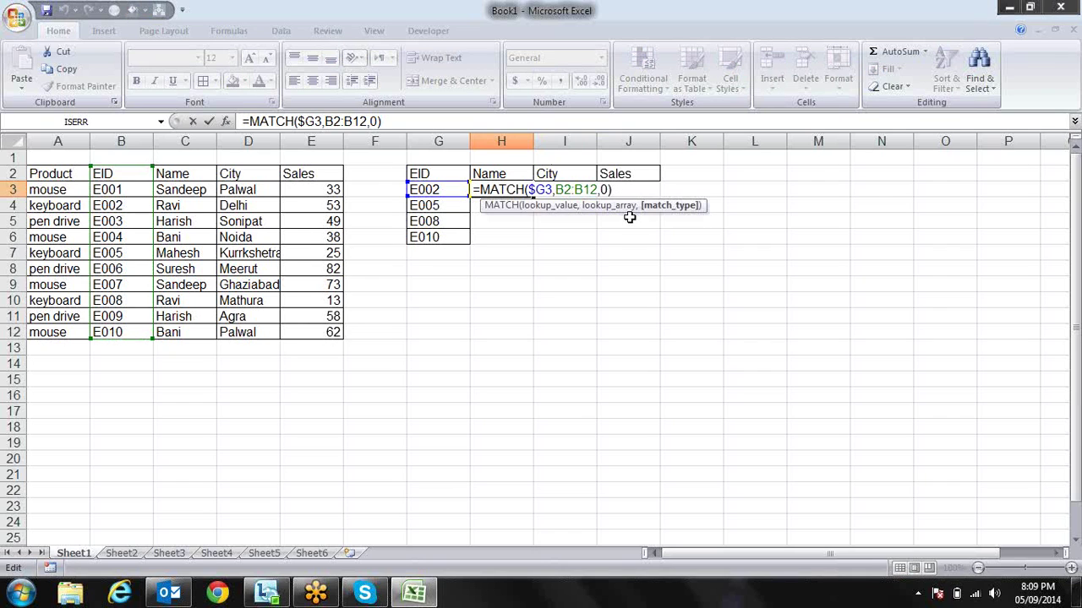
- Wrap H3's MATCH inside INDEX over the Name range C2:C12
click(481, 189)
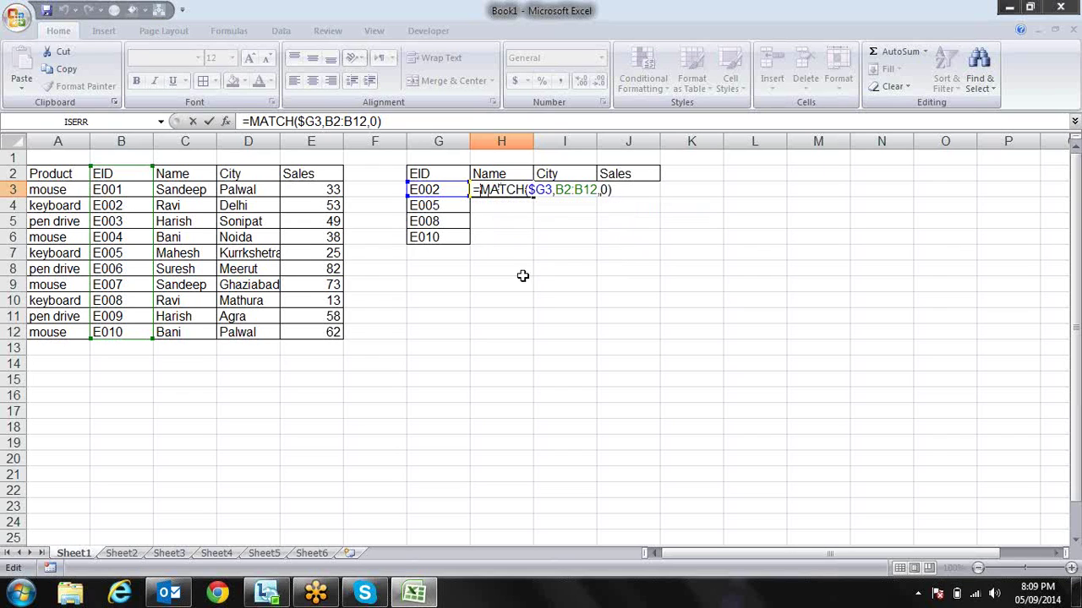
text(I)
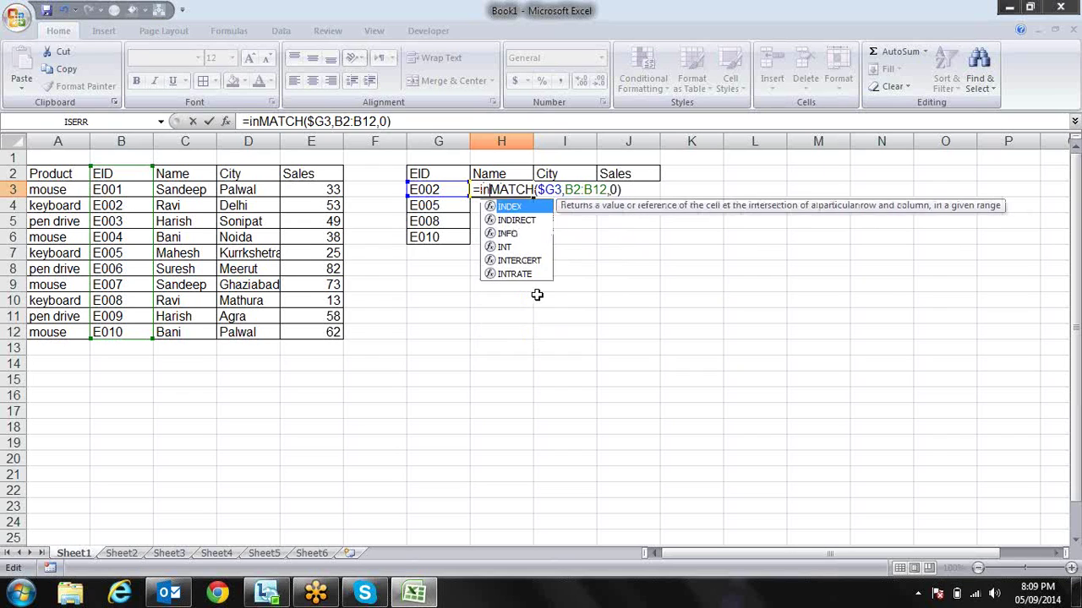
text(NDEX()
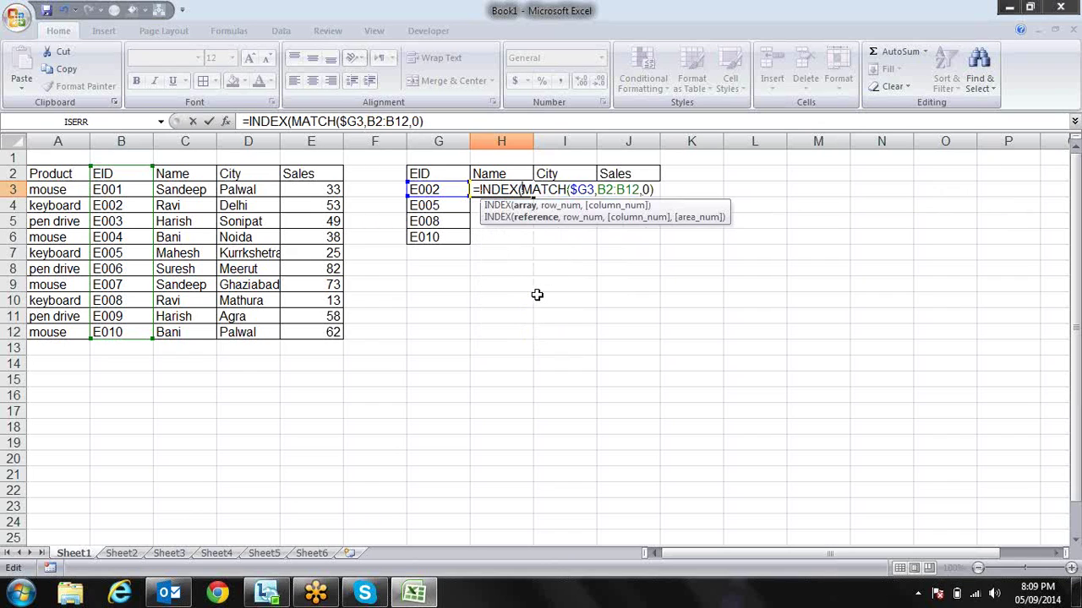
drag(211, 174, 202, 332)
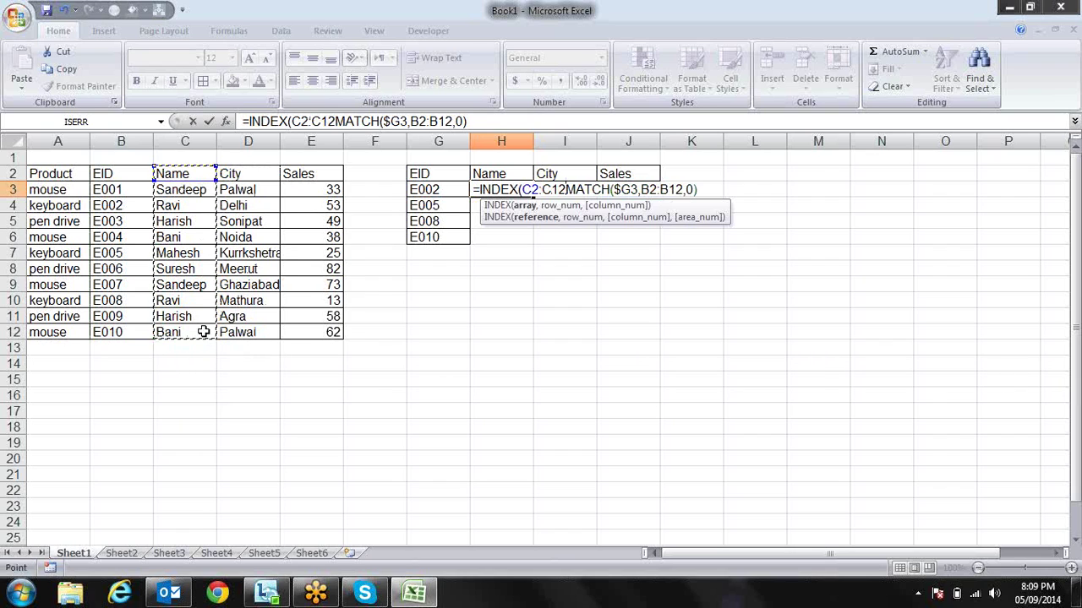
text(,)
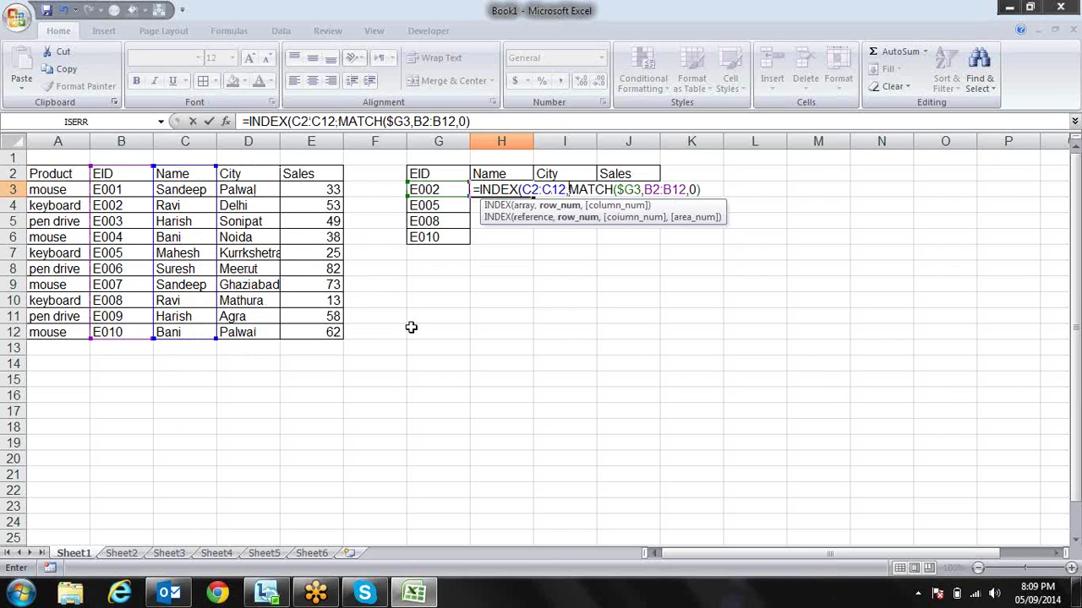
key(shift+End)
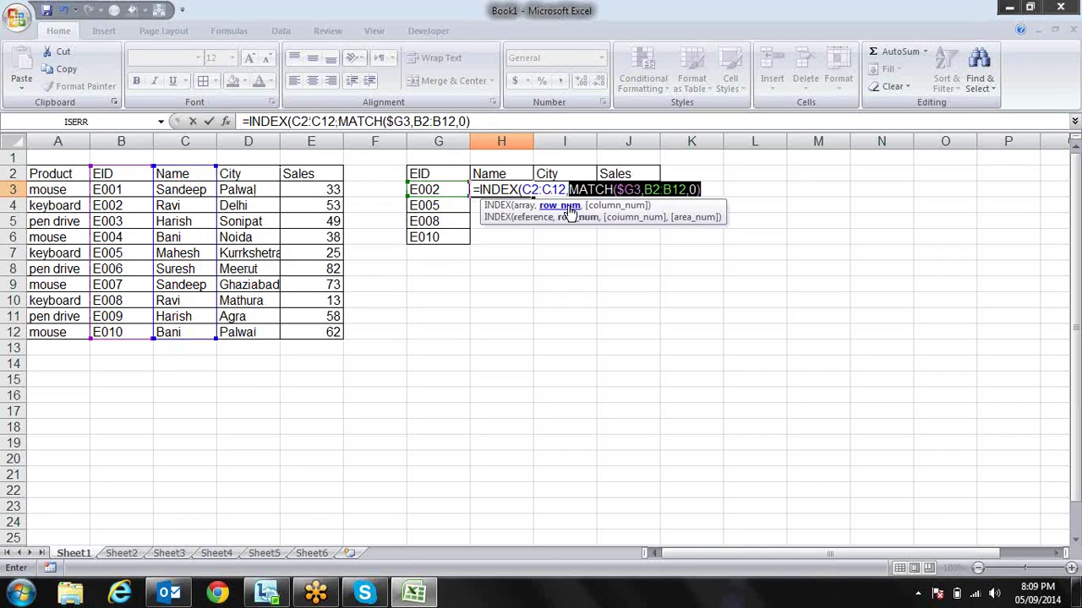
click(710, 190)
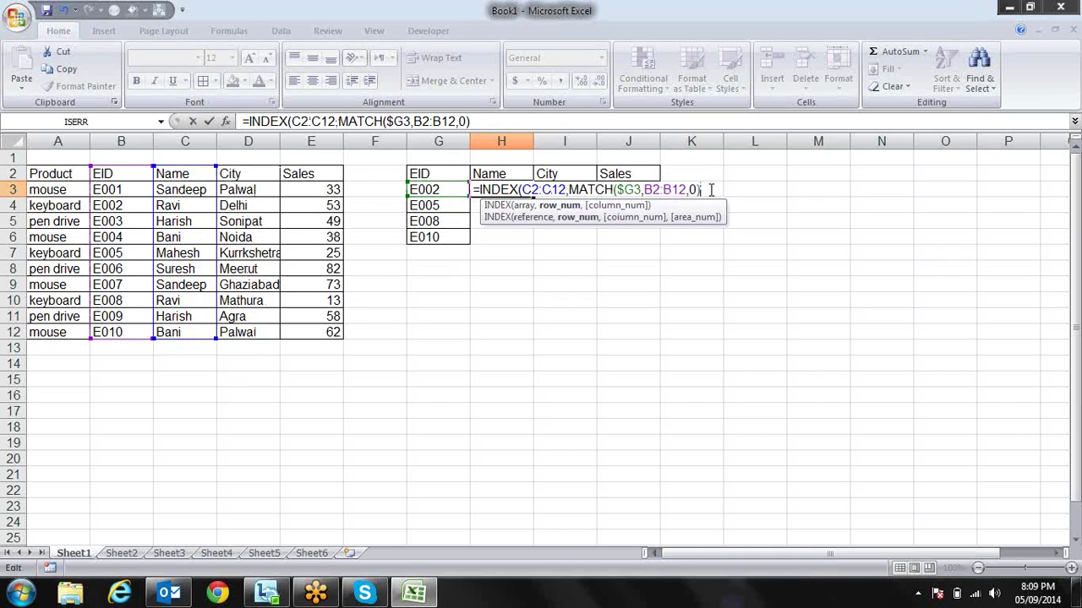
text())
- Make the MATCH lookup range absolute as $B$2:$B$12 and commit, returning Ravi
drag(566, 189, 524, 189)
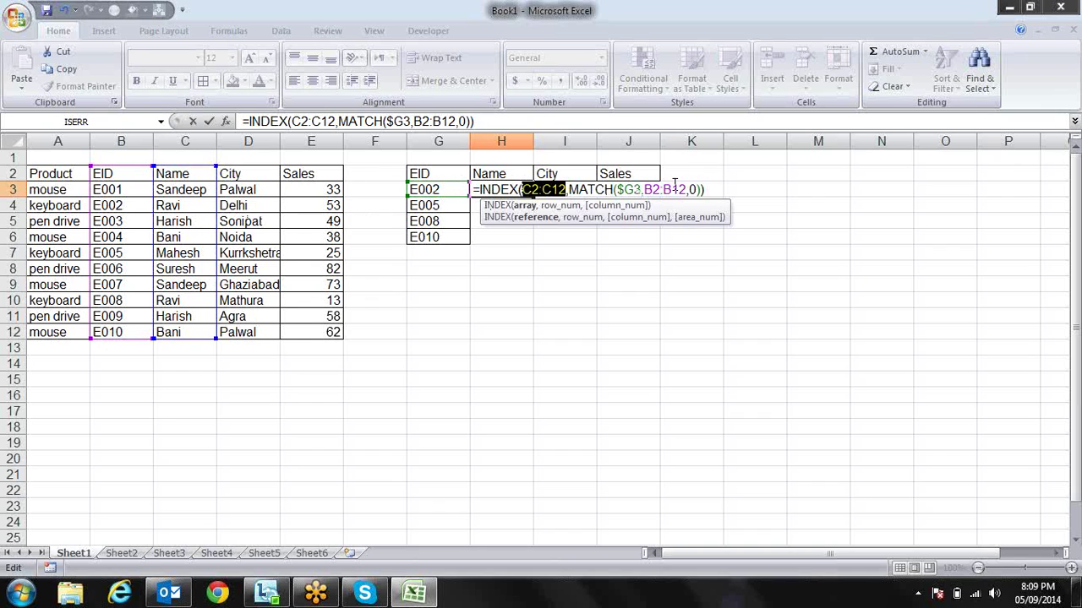
drag(646, 190, 687, 189)
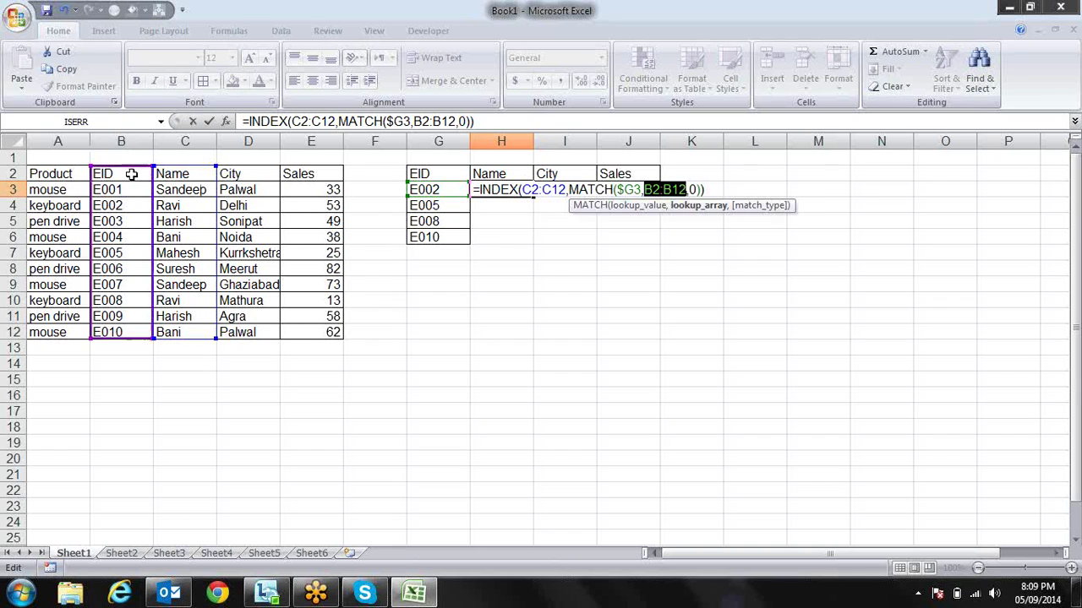
key(F4)
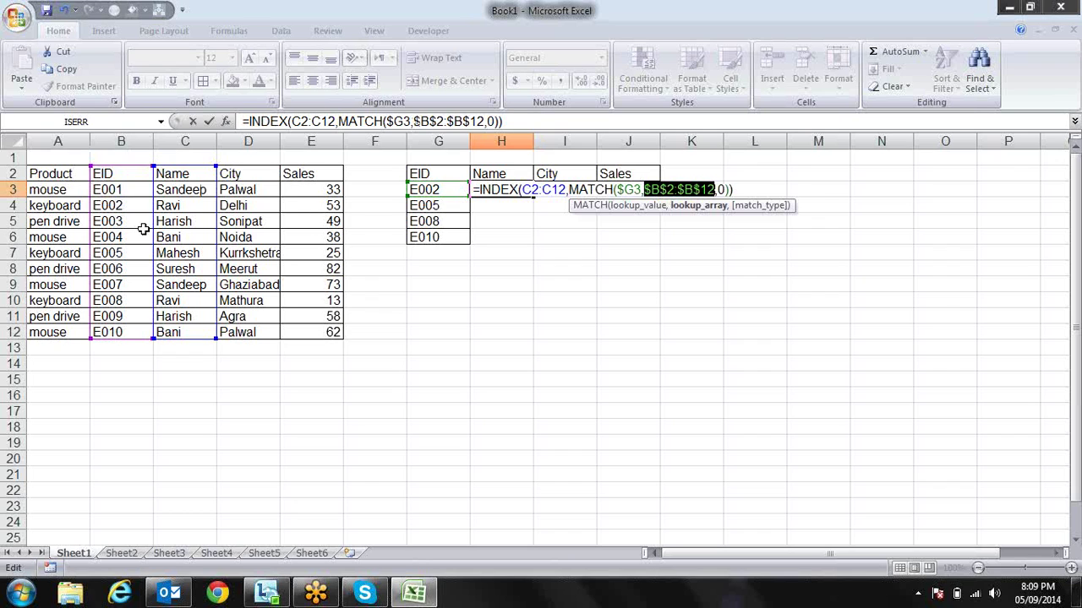
key(Return)
key(Up)
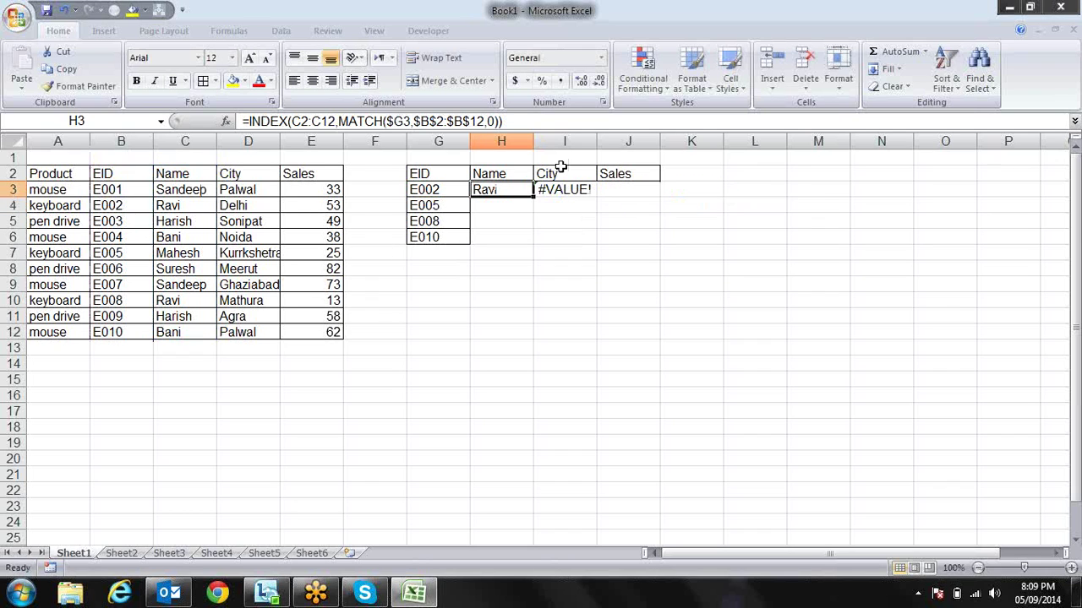
- Fill the H3 INDEX/MATCH formula across to J3 and down to row 6, then inspect H6
drag(533, 196, 632, 192)
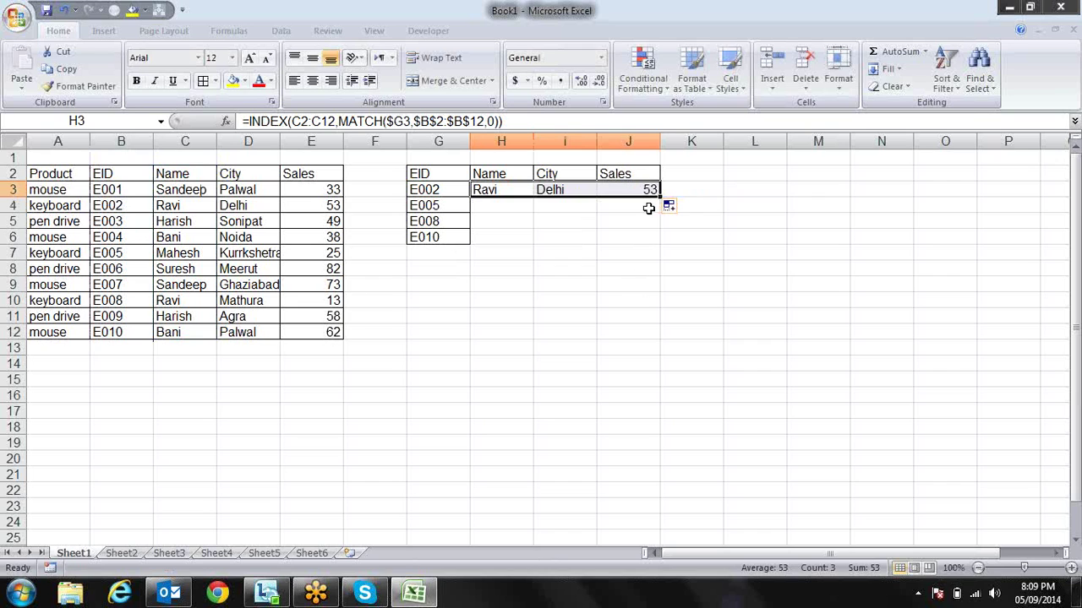
mouse_move(659, 196)
mouse_down()
mouse_move(650, 244)
mouse_move(662, 240)
mouse_up()
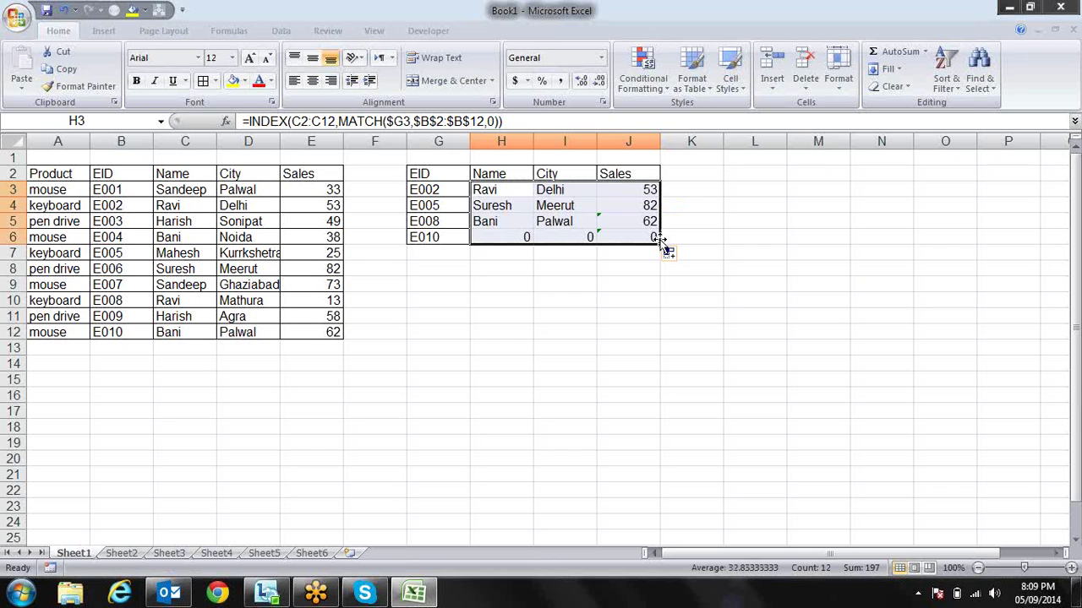
key(Down)
key(Down)
key(Down)
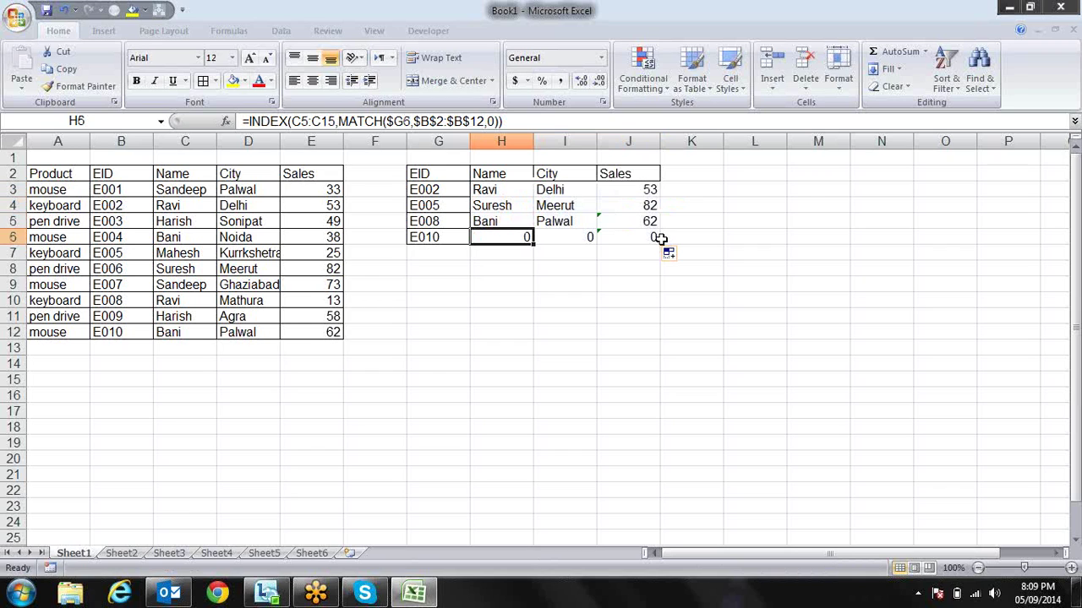
key(F2)
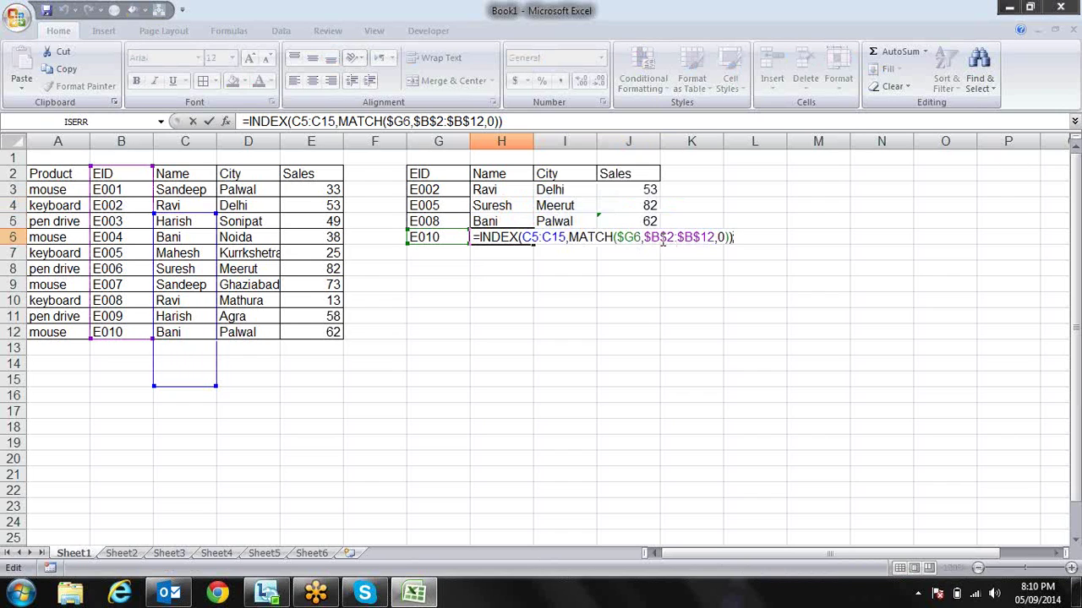
key(Return)
key(Up)
key(Up)
key(Up)
key(Up)
key(Down)
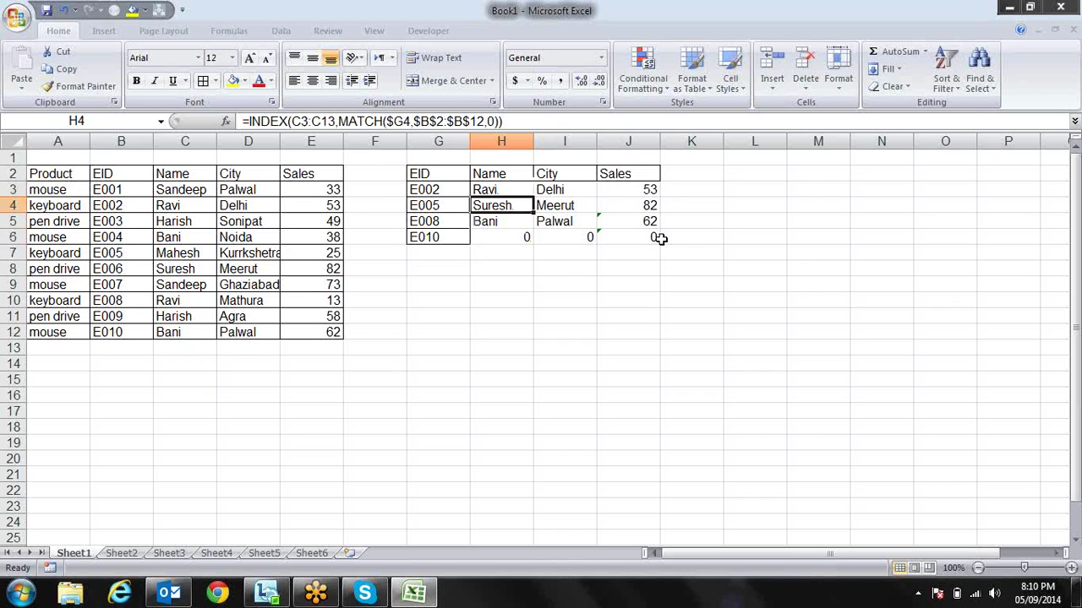
key(Down)
key(Down)
key(Up)
key(Up)
key(Up)
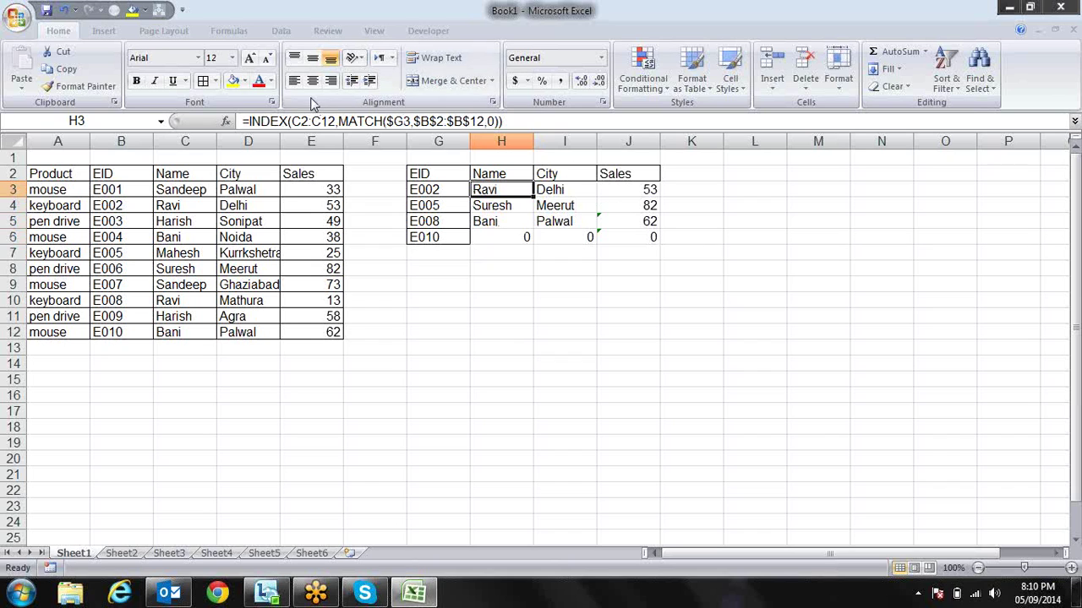
- Row-lock H3's Name range as C$2:C$12 in the INDEX formula
key(F2)
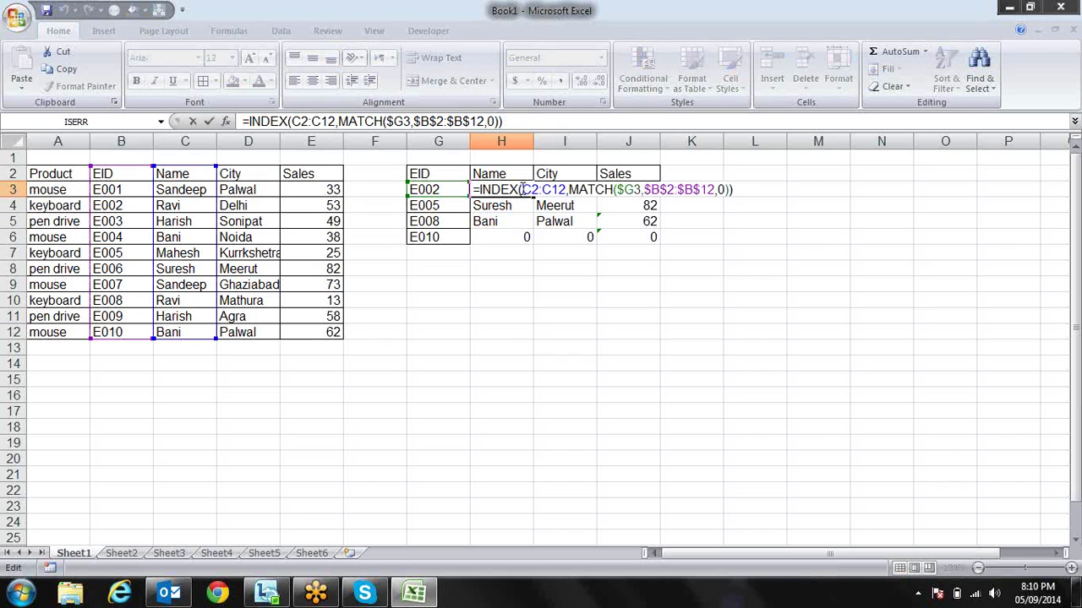
drag(521, 189, 566, 191)
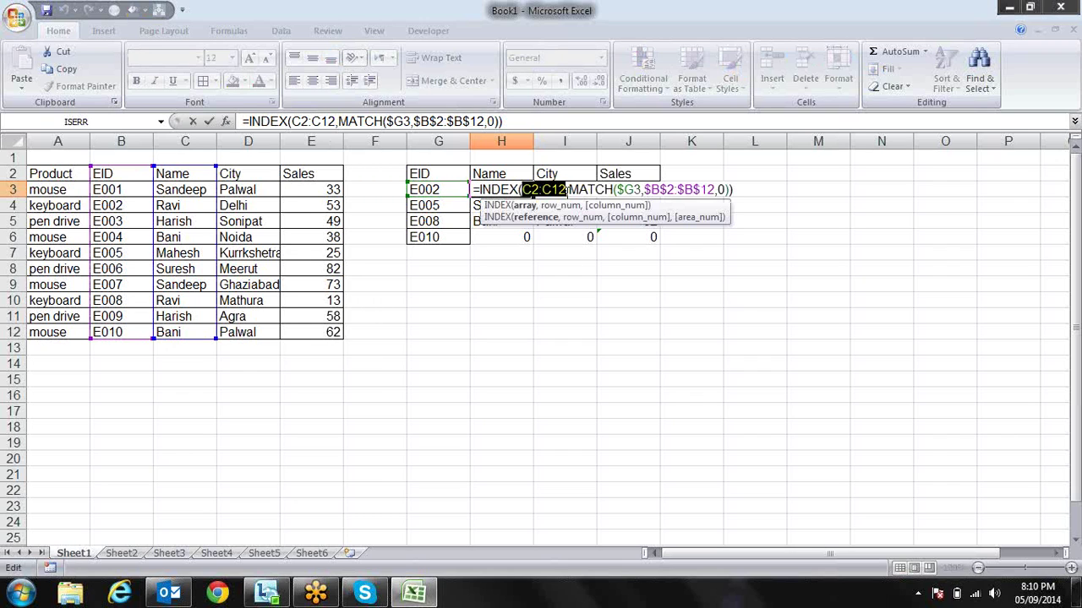
key(F4)
key(F4)
key(F4)
key(F4)
key(F4)
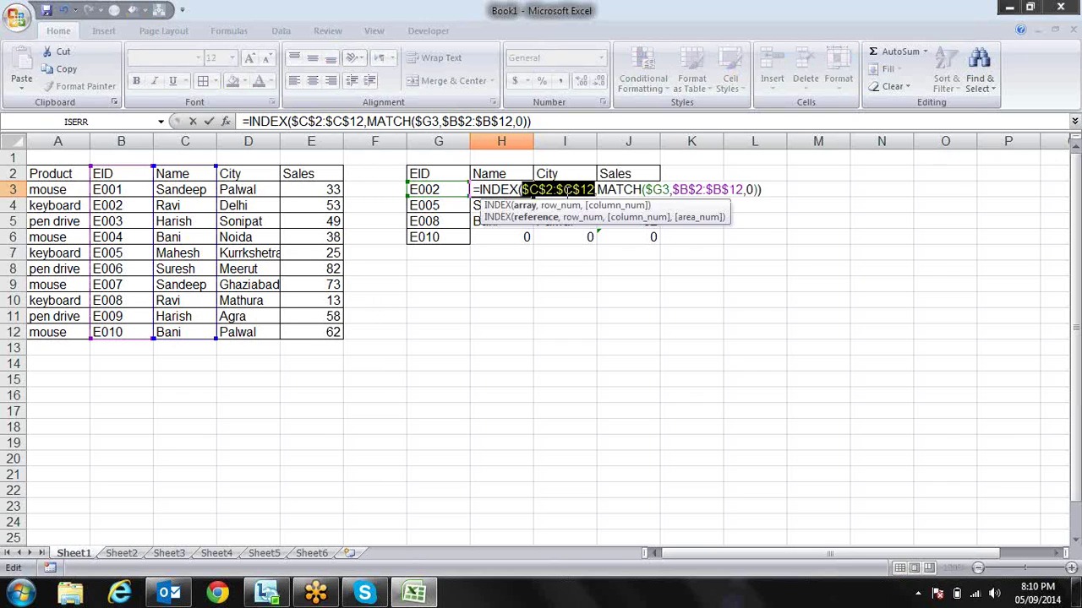
key(F4)
key(F4)
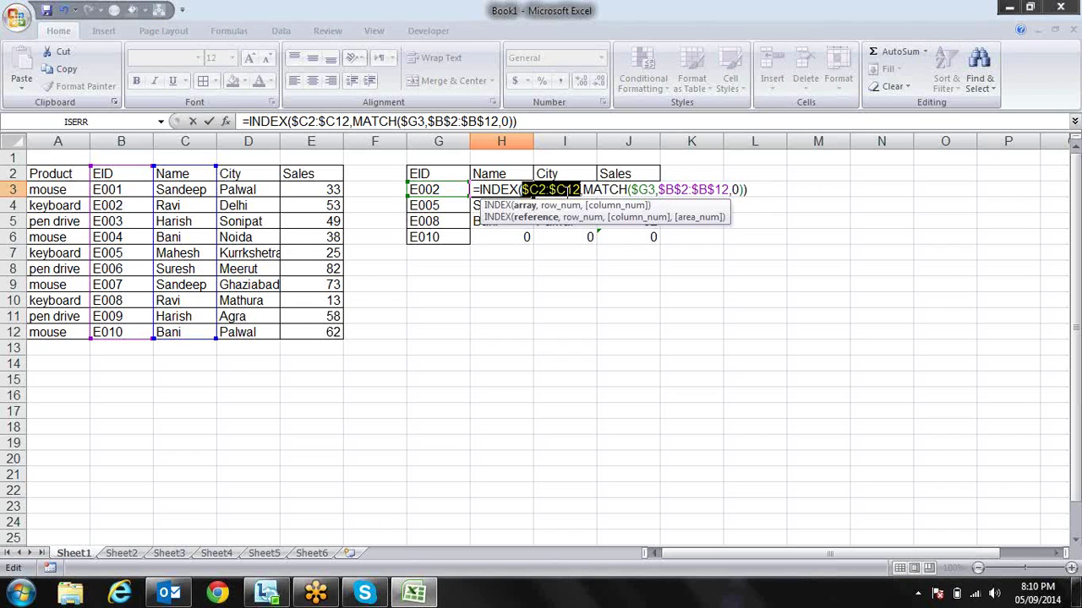
key(F4)
key(F4)
key(F4)
key(ctrl+Return)
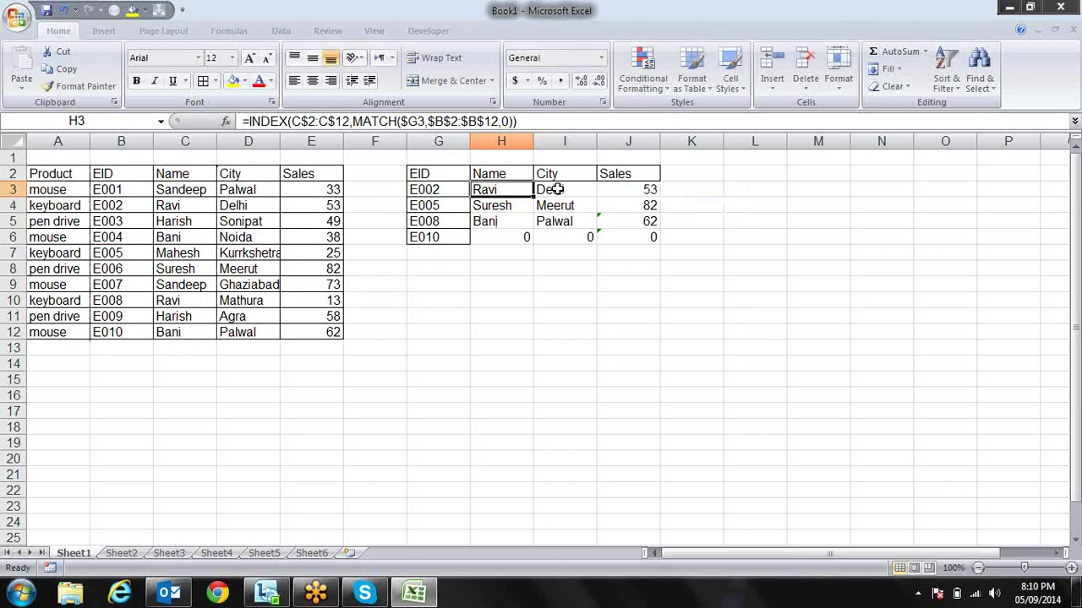
- Fill H3's formula across to J3 and down through row 6
drag(534, 195, 661, 196)
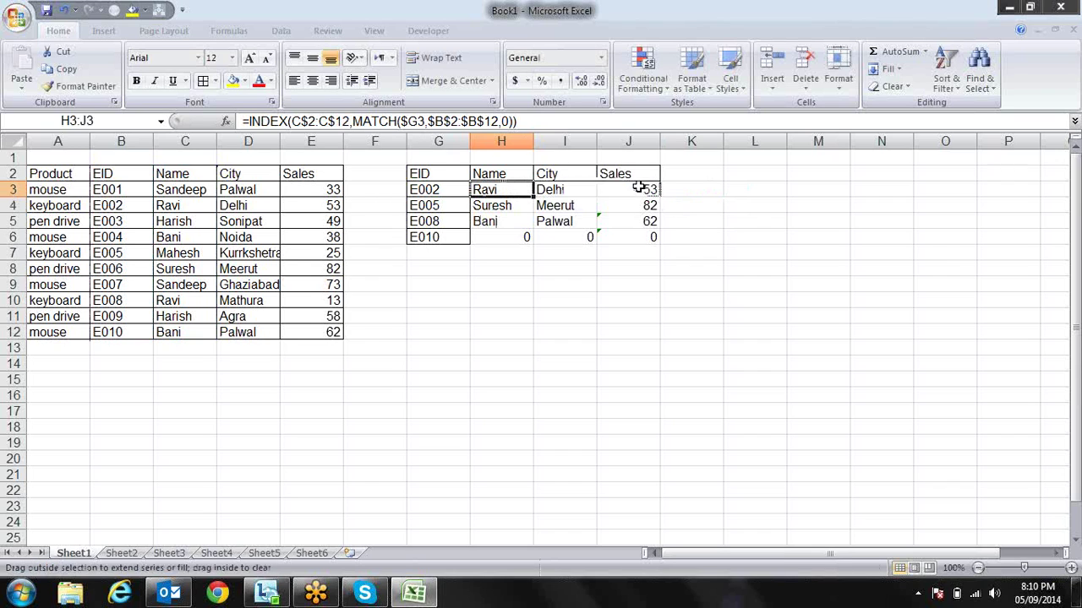
double_click(660, 196)
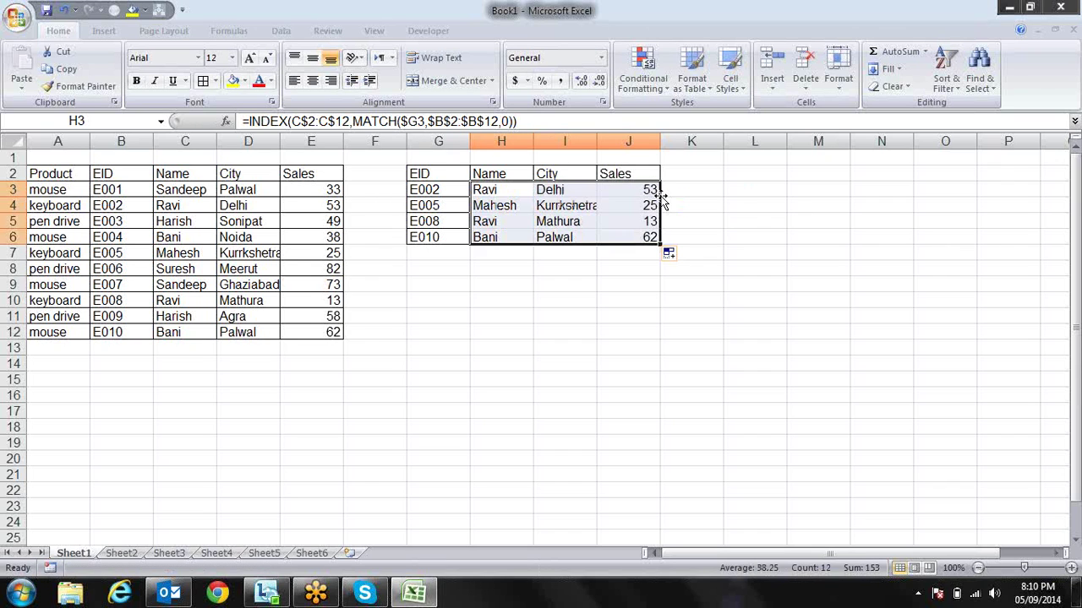
click(714, 194)
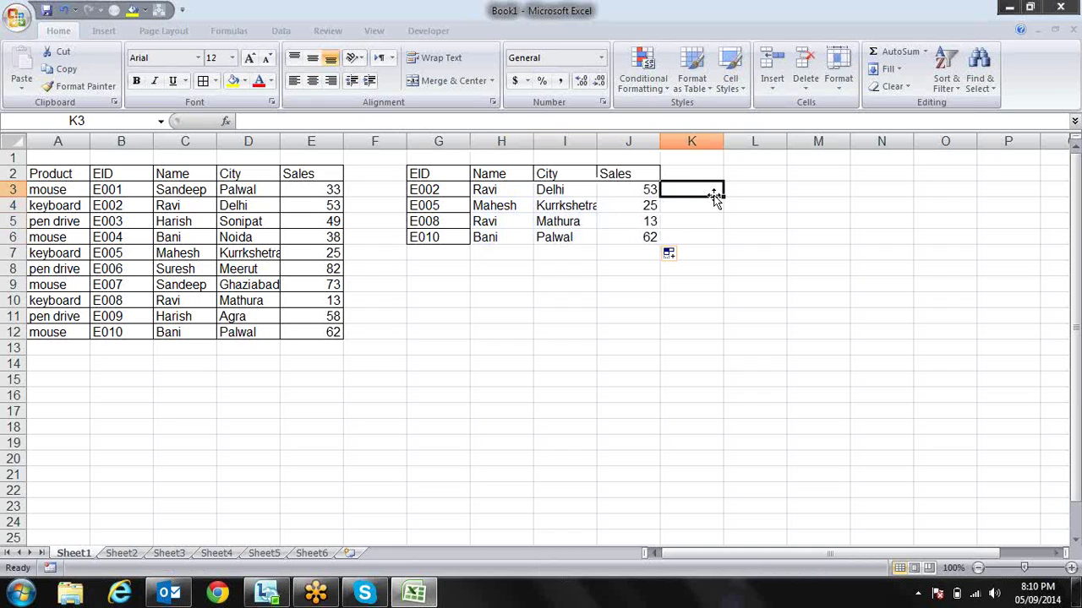
- Apply All Borders to the lookup table G2:J6
drag(431, 175, 635, 236)
key(alt+h)
key(b)
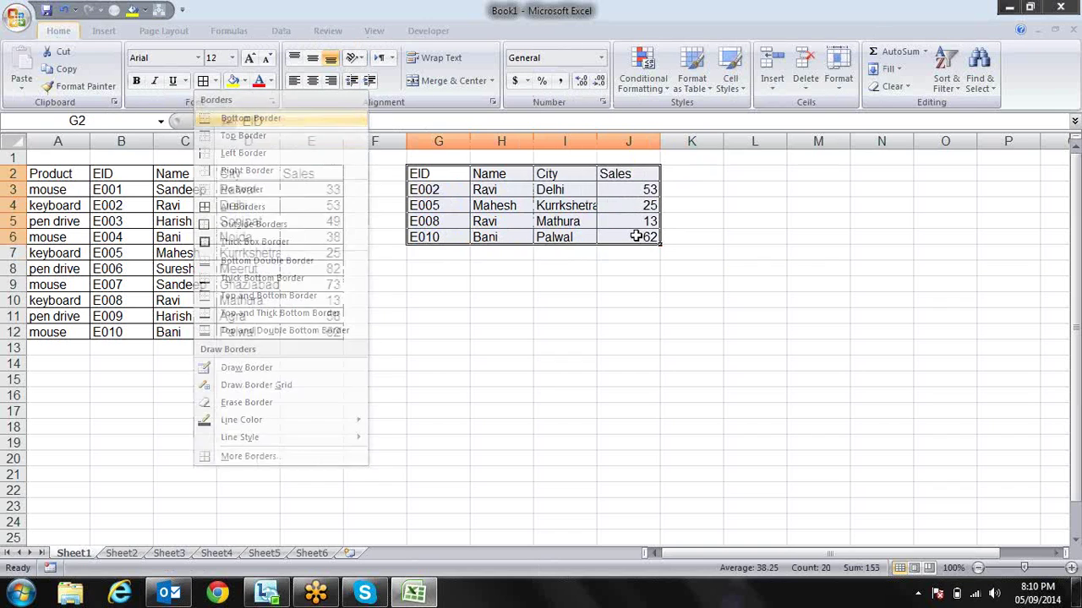
key(a)
key(Down)
key(Down)
key(Up)
- Check the row 3 result formulas and the headings in row 2
key(Right)
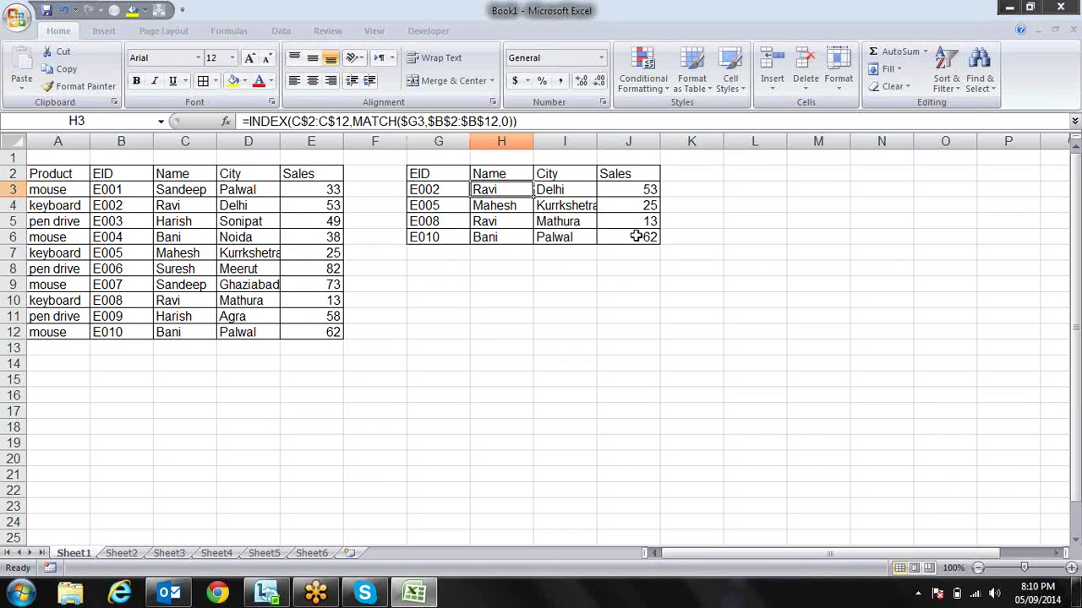
key(Right)
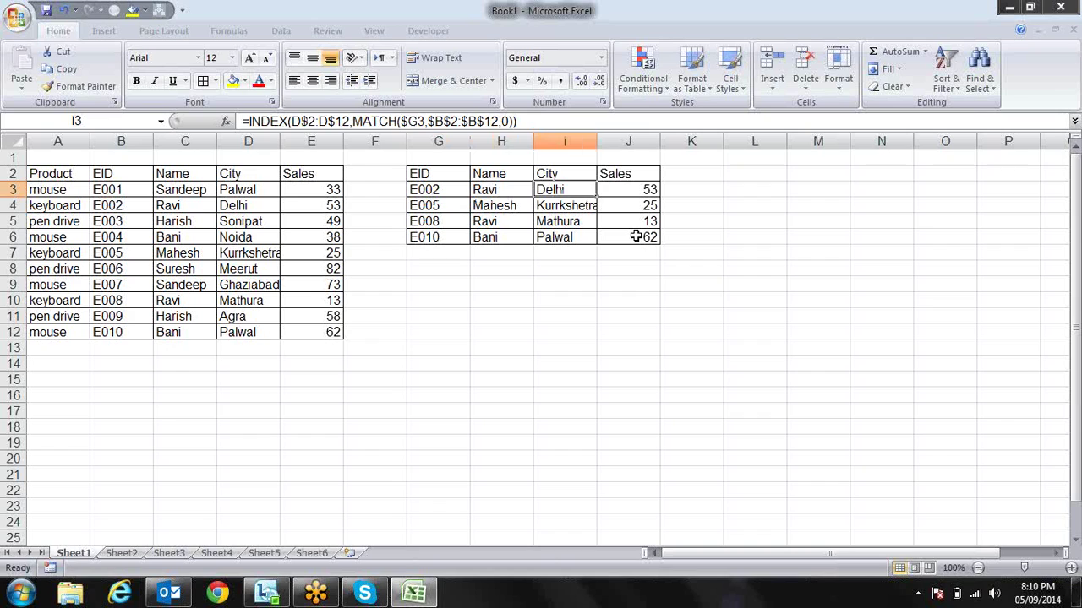
key(Left)
key(Up)
key(Right)
key(Right)
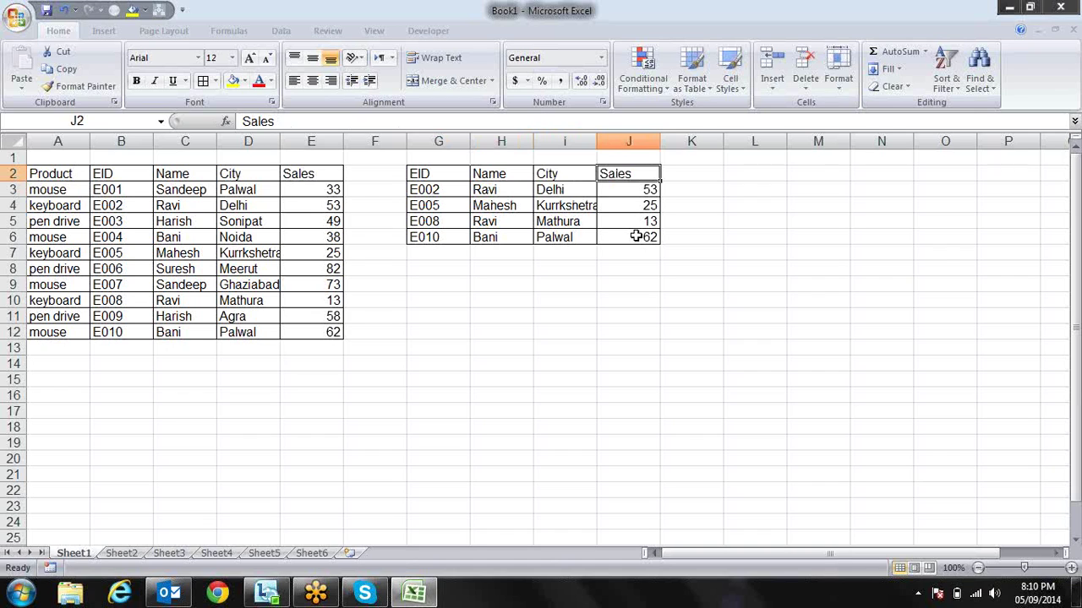
key(Right)
key(Left)
key(Left)
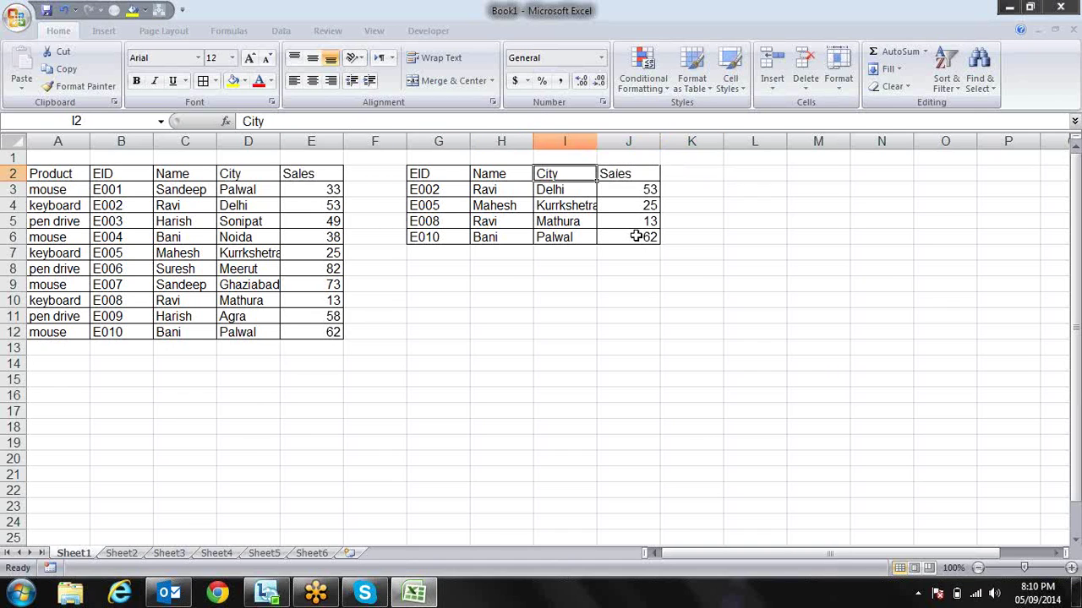
- Swap the headings so I2 reads Sales and J2 reads City
key(ctrl+x)
key(Right)
key(Right)
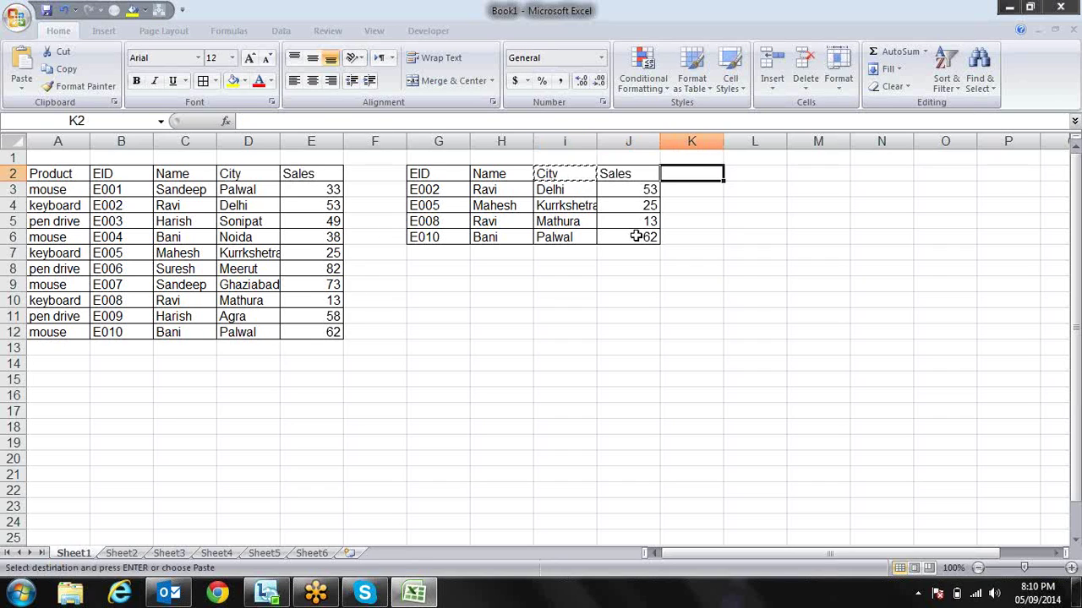
key(Return)
key(Left)
key(shift+Right)
key(ctrl+x)
key(Left)
key(Return)
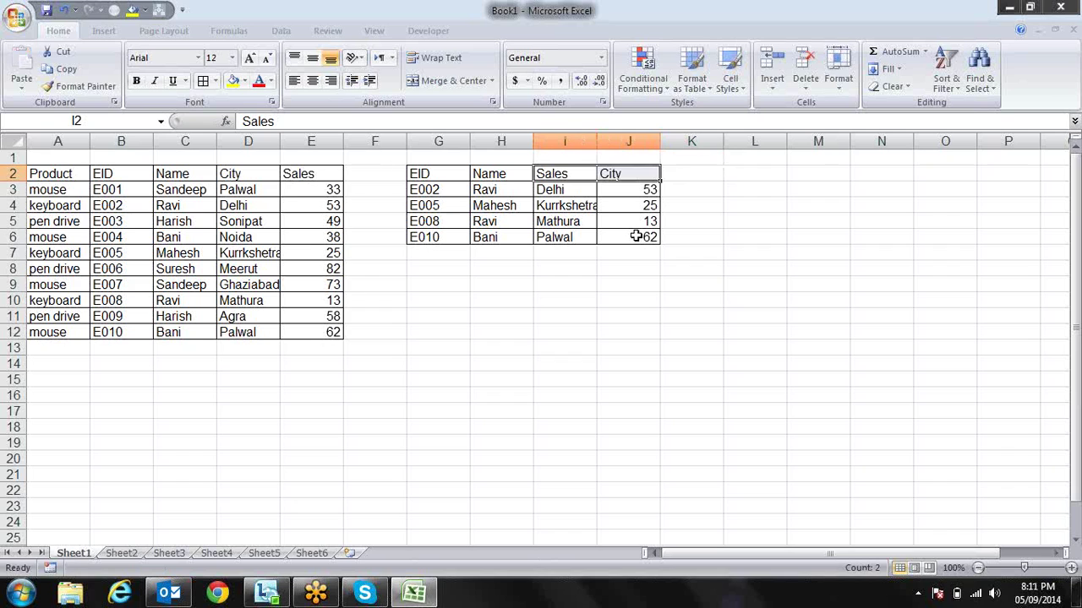
- Reopen H3's INDEX/MATCH formula for editing
key(Down)
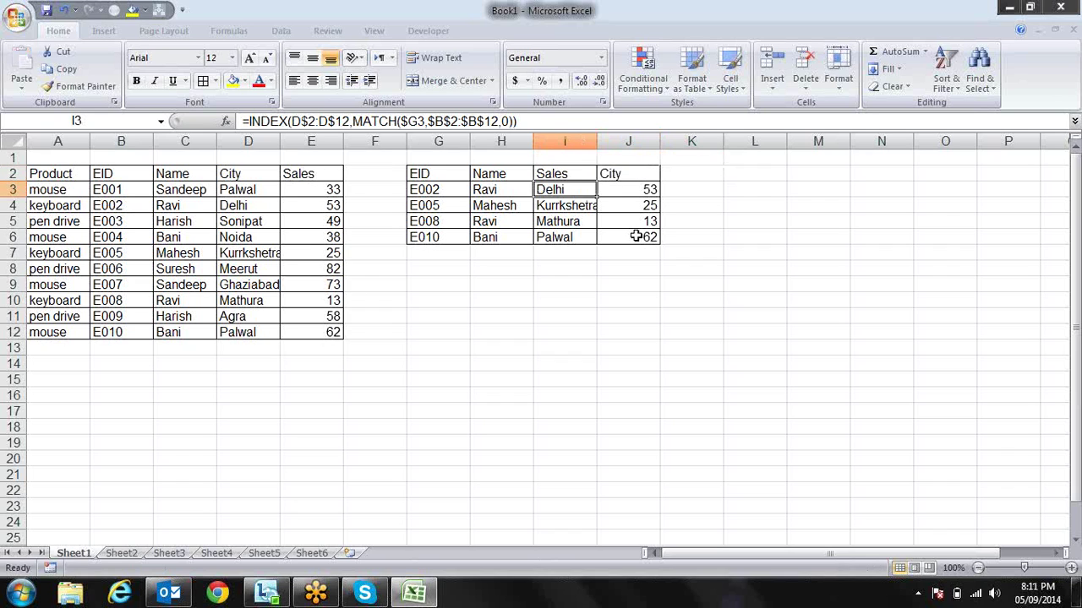
key(Left)
key(F2)
key(Left)
key(Left)
key(Left)
key(Left)
key(Left)
key(Left)
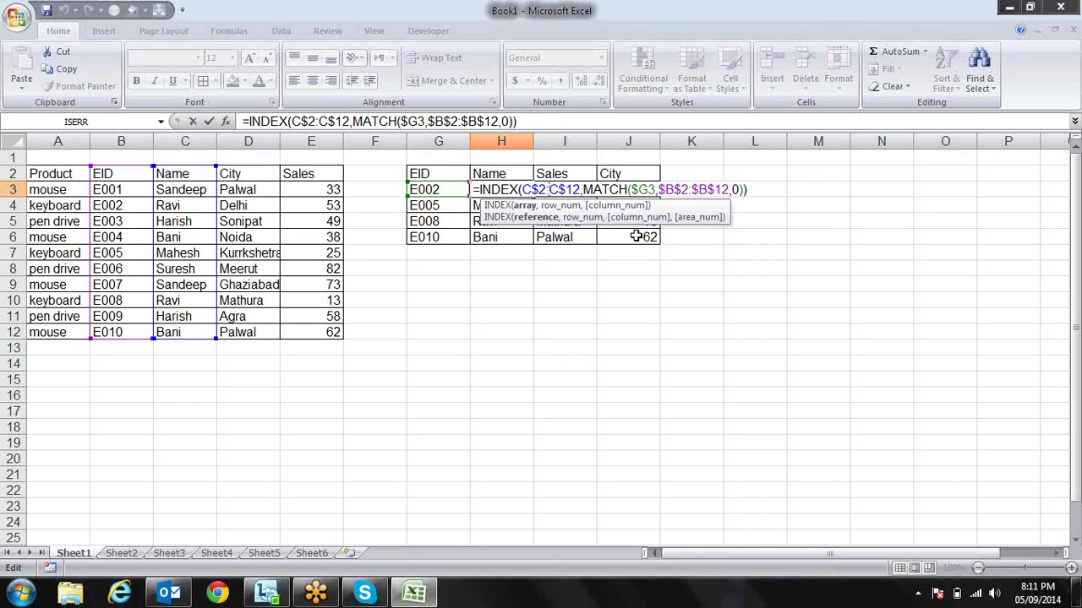
drag(216, 167, 319, 171)
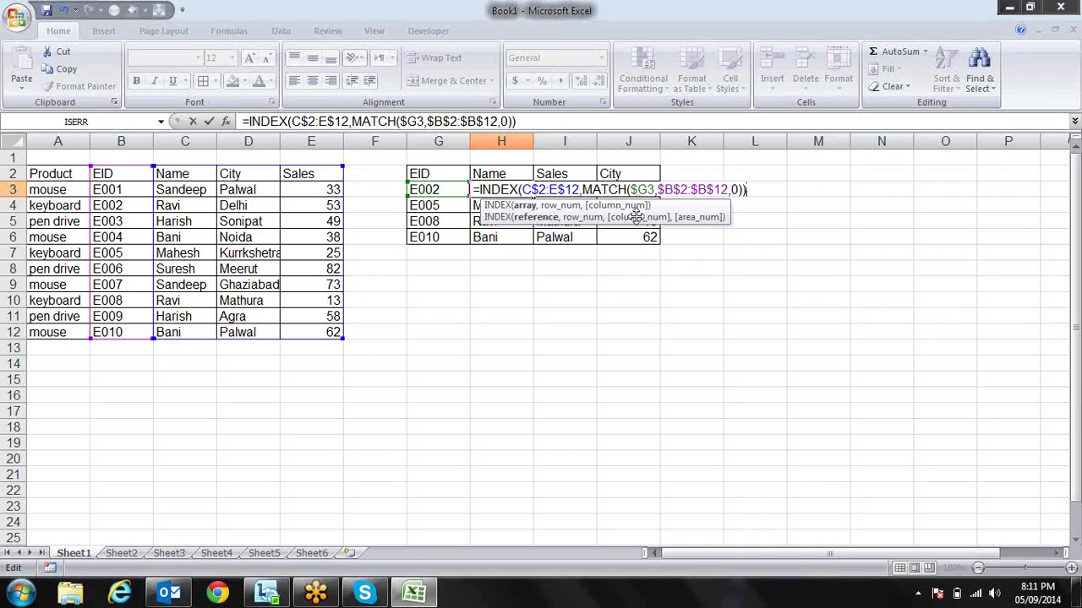
key(Left)
text(,)
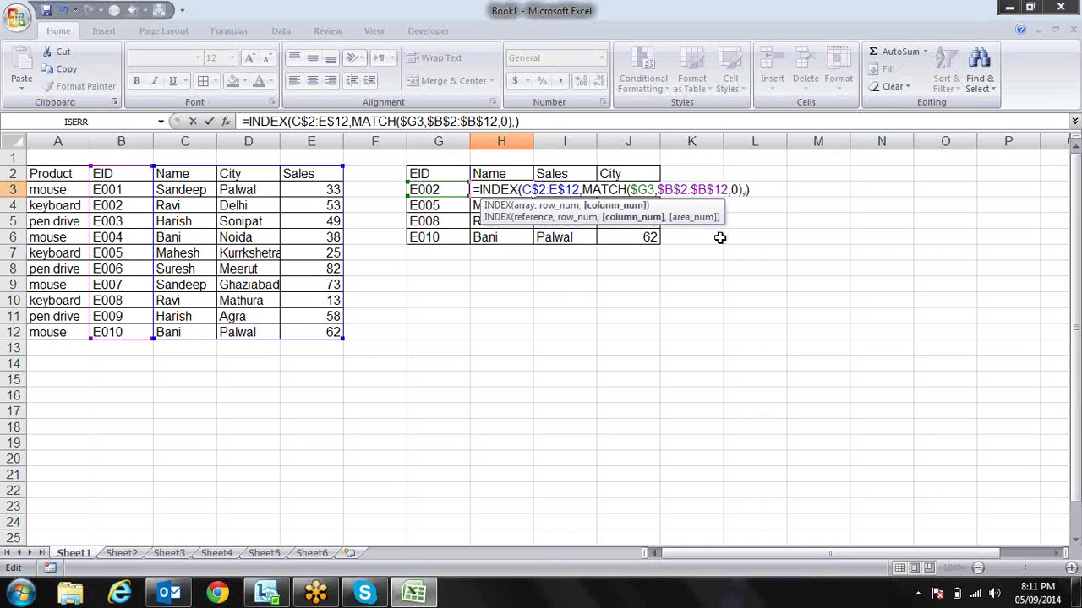
drag(321, 167, 322, 169)
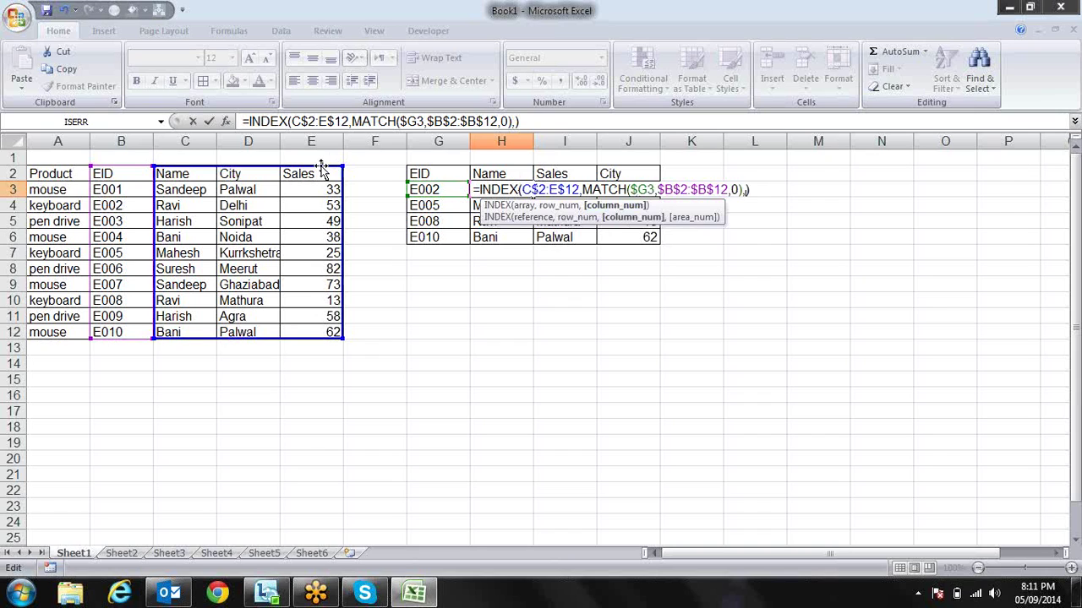
drag(321, 167, 295, 166)
drag(342, 167, 216, 175)
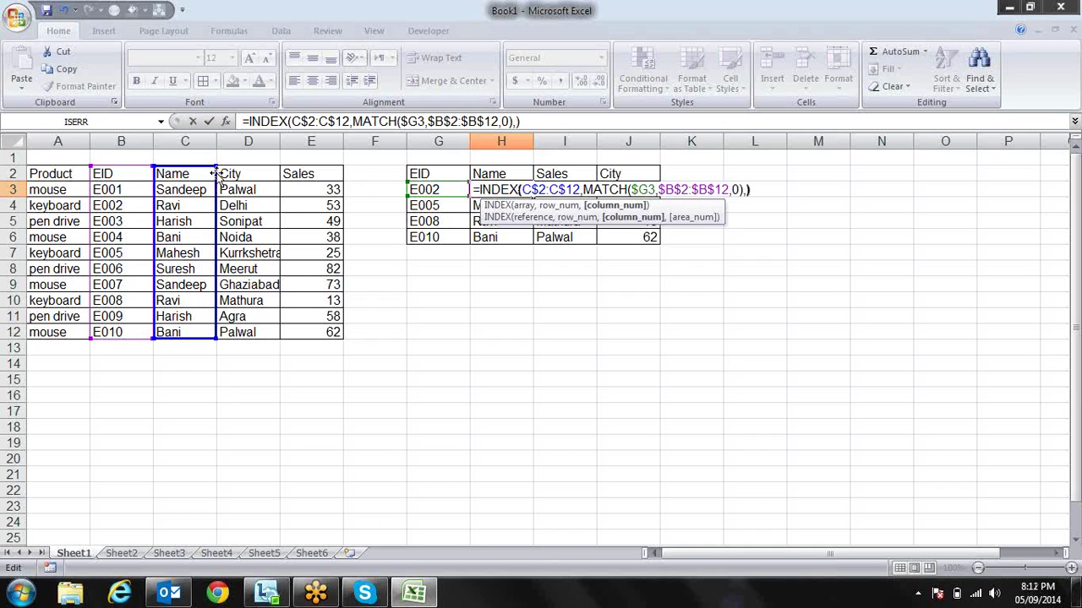
key(BackSpace)
key(BackSpace)
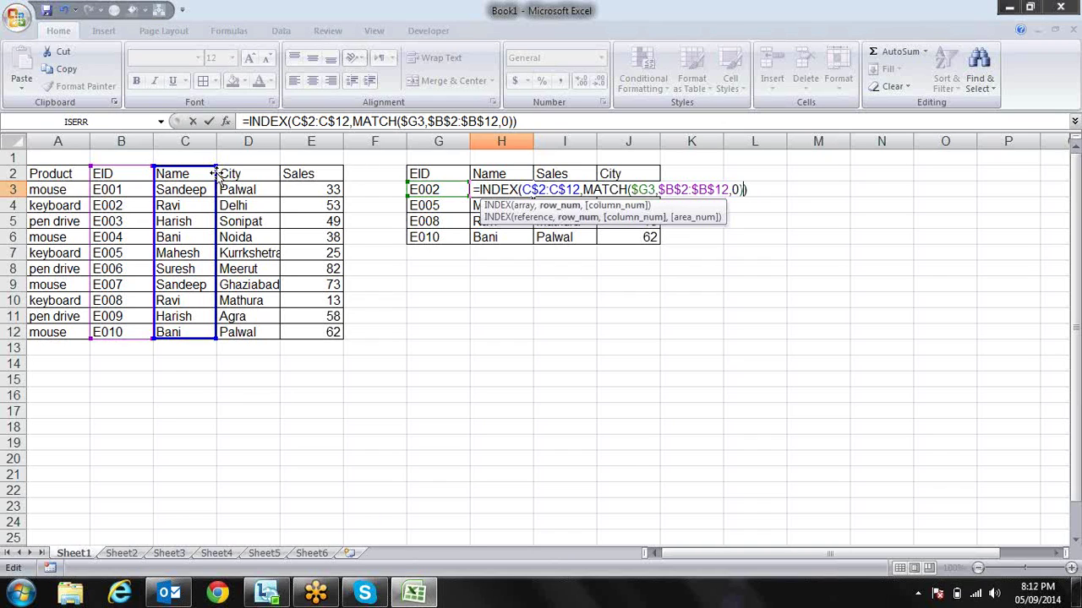
key(Return)
key(Up)
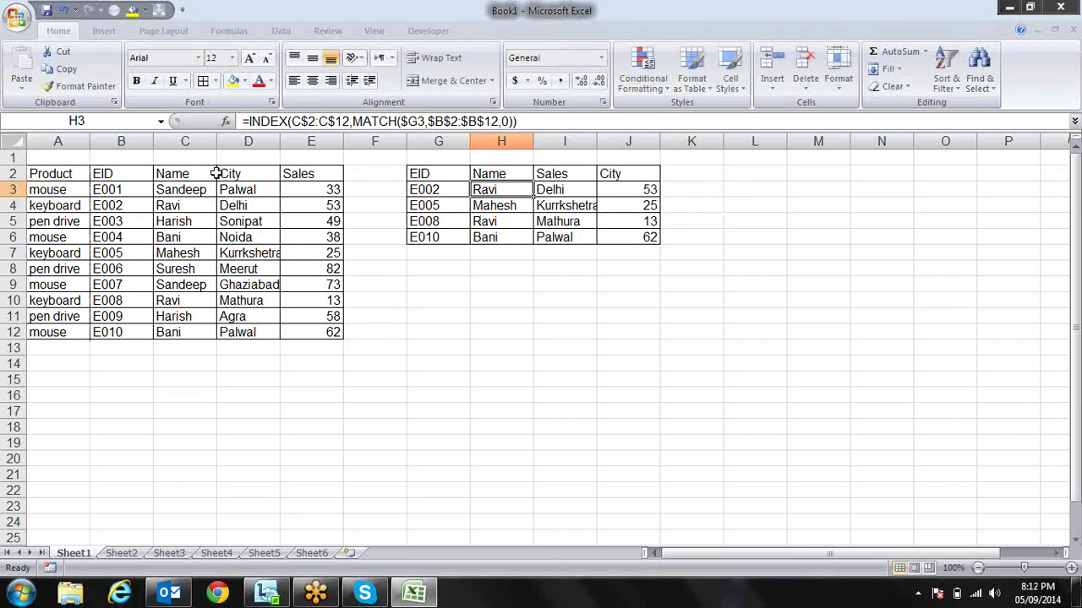
key(Right)
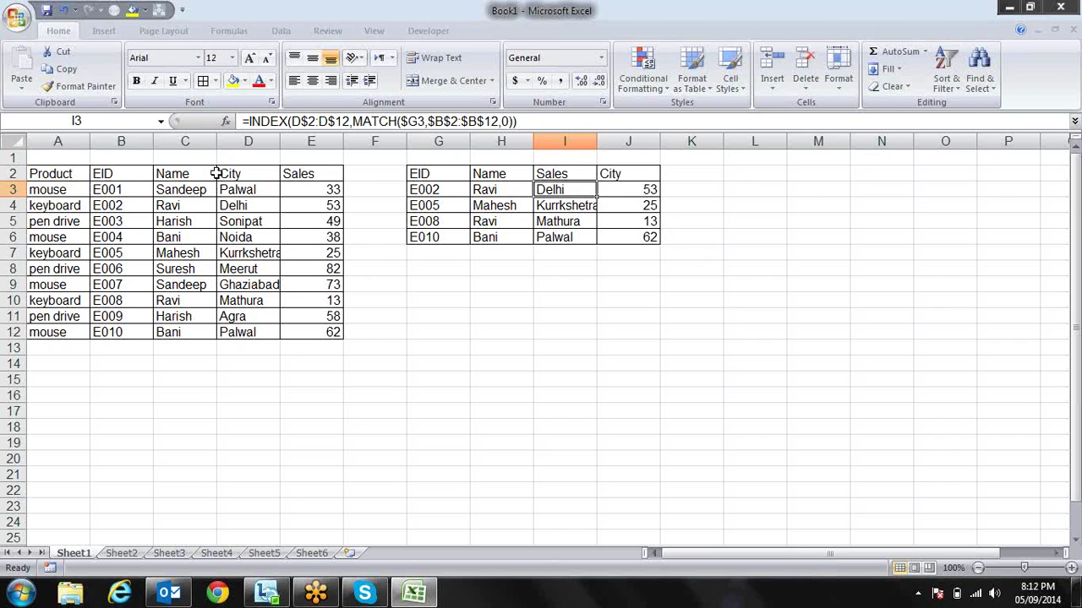
key(Up)
key(Right)
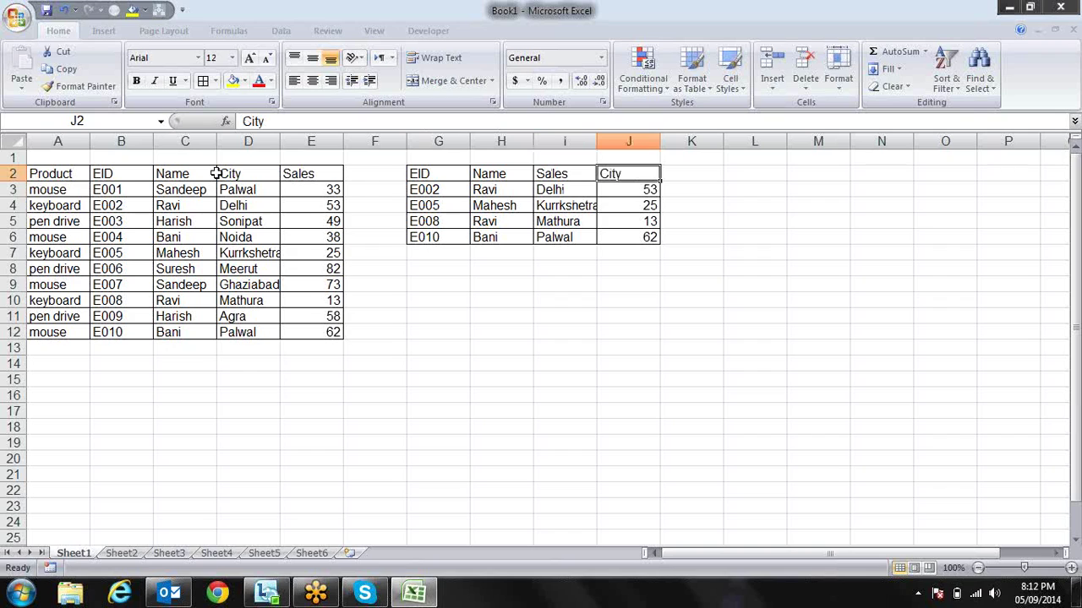
key(Left)
key(Down)
key(Down)
key(Down)
key(Down)
key(Up)
key(Up)
key(Up)
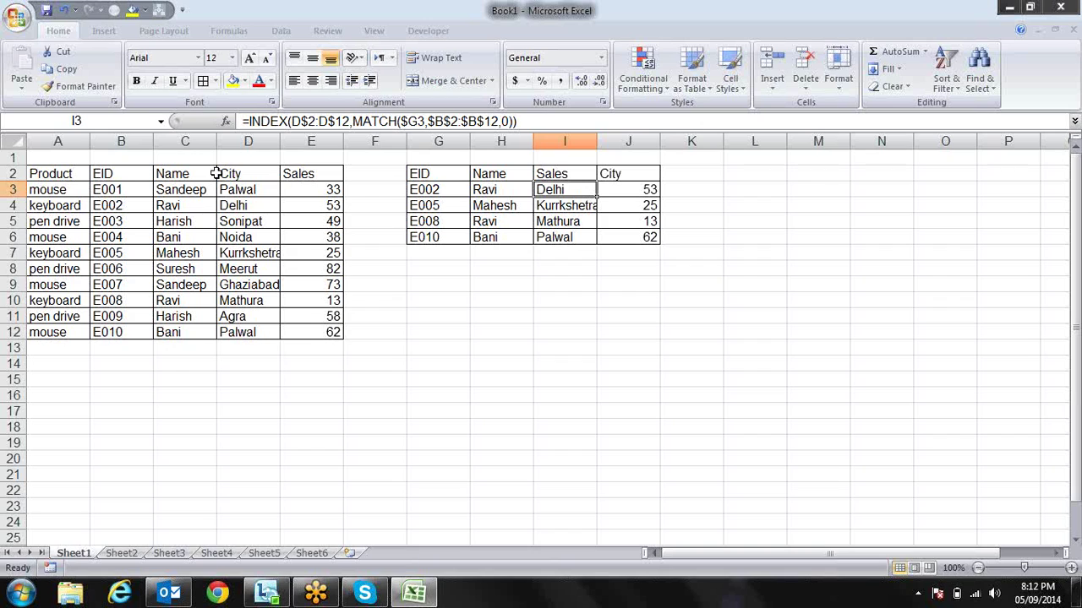
- Add a 'Product' header in cell K2 of the lookup table
key(Left)
key(Right)
key(Right)
key(Right)
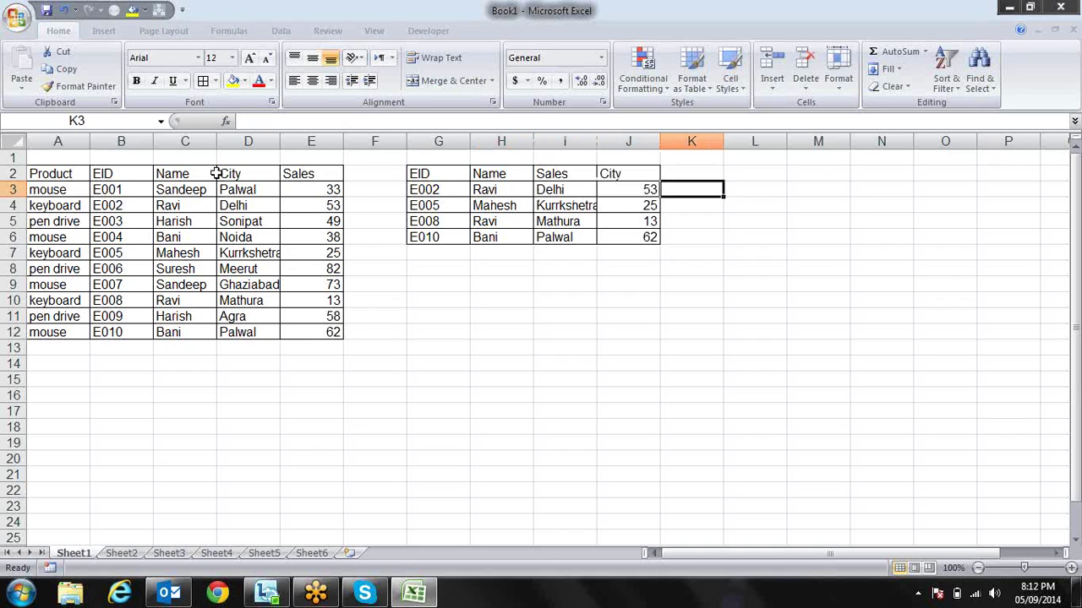
key(Up)
text(Product)
key(Return)
- Copy J3's INDEX/MATCH formula into K3 and repoint its return range to column A
key(Left)
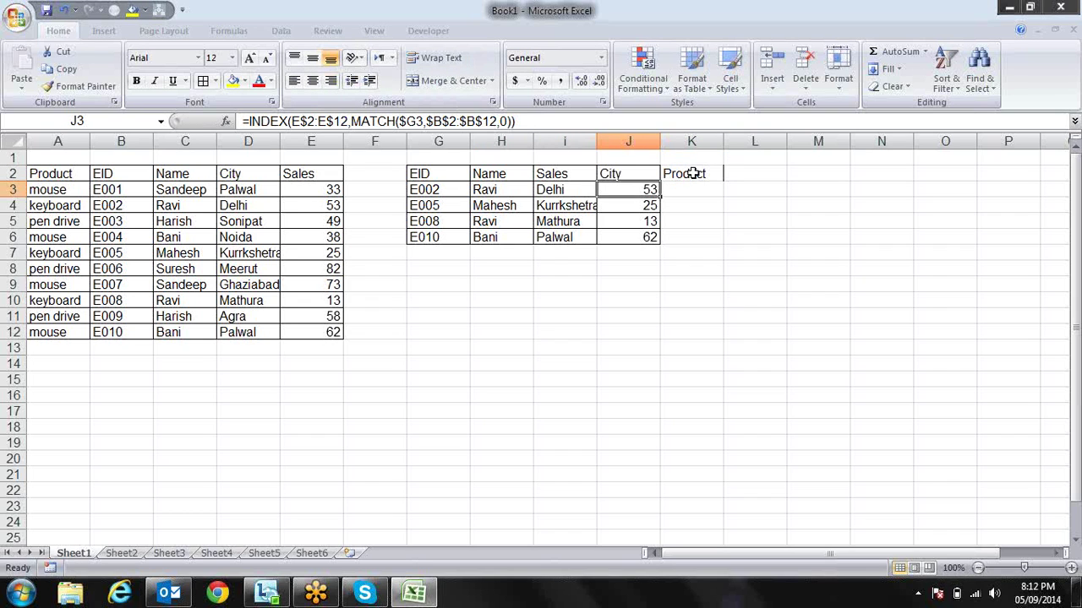
drag(660, 196, 701, 195)
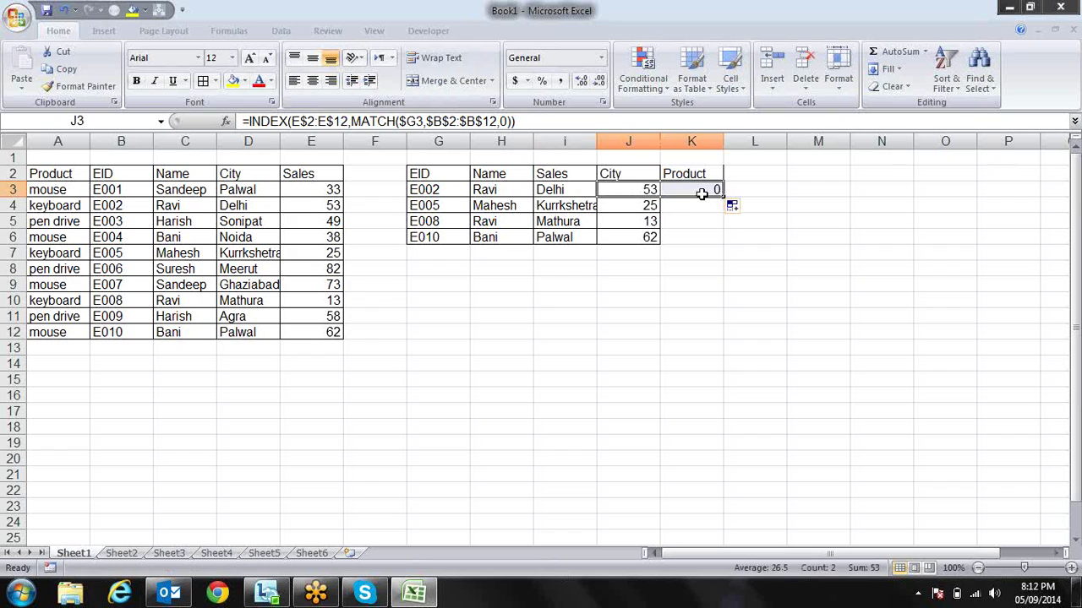
click(701, 194)
double_click(701, 194)
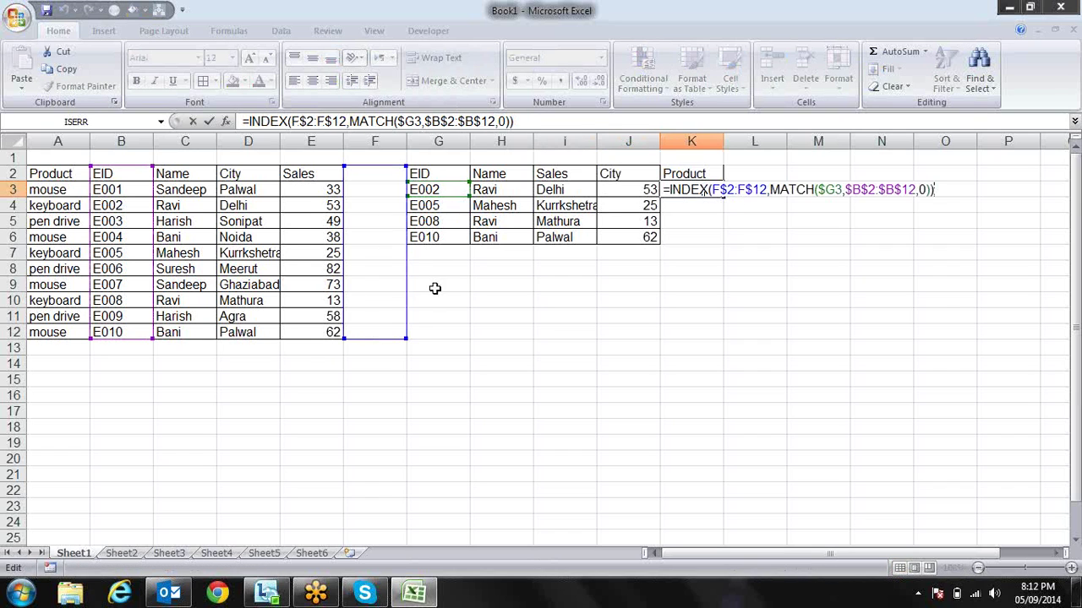
mouse_move(406, 294)
mouse_down()
mouse_move(16, 258)
mouse_move(17, 278)
mouse_up()
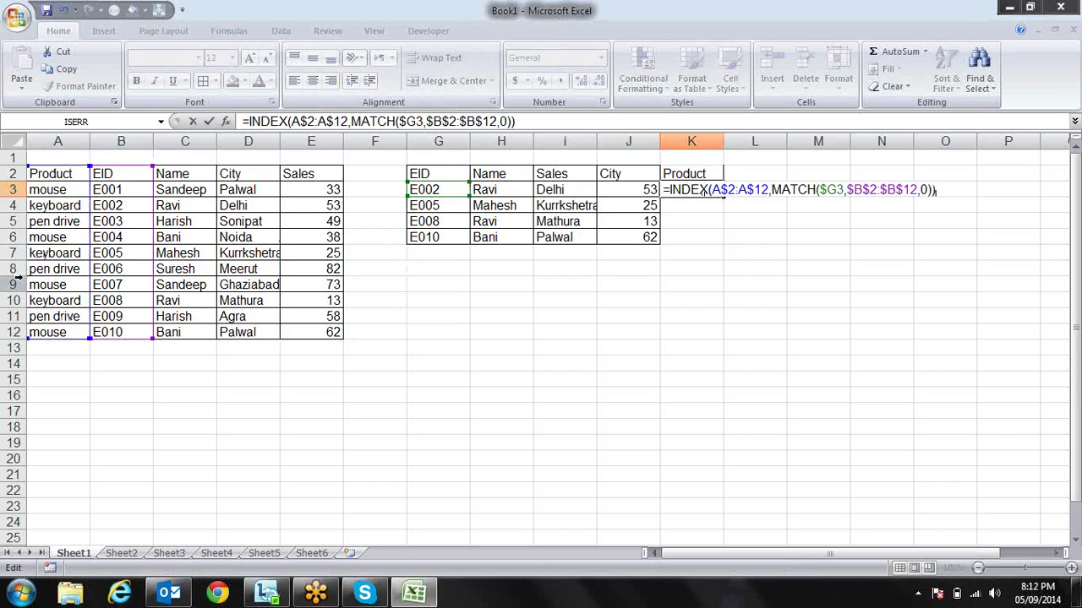
key(Return)
- Fill the Product formula down to K6 and select the results H3:K6
key(Up)
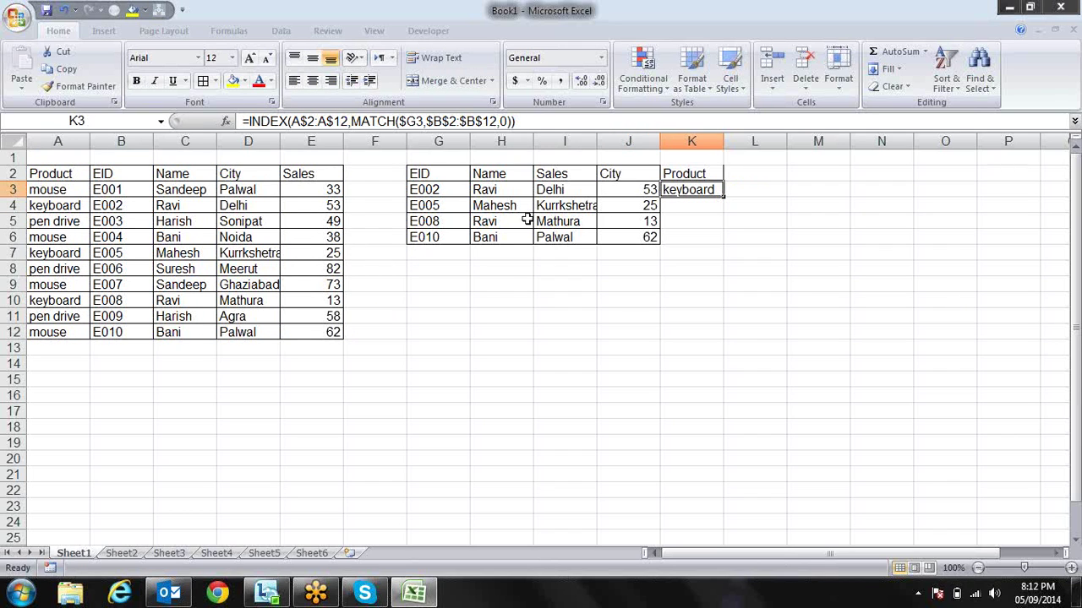
drag(724, 197, 725, 243)
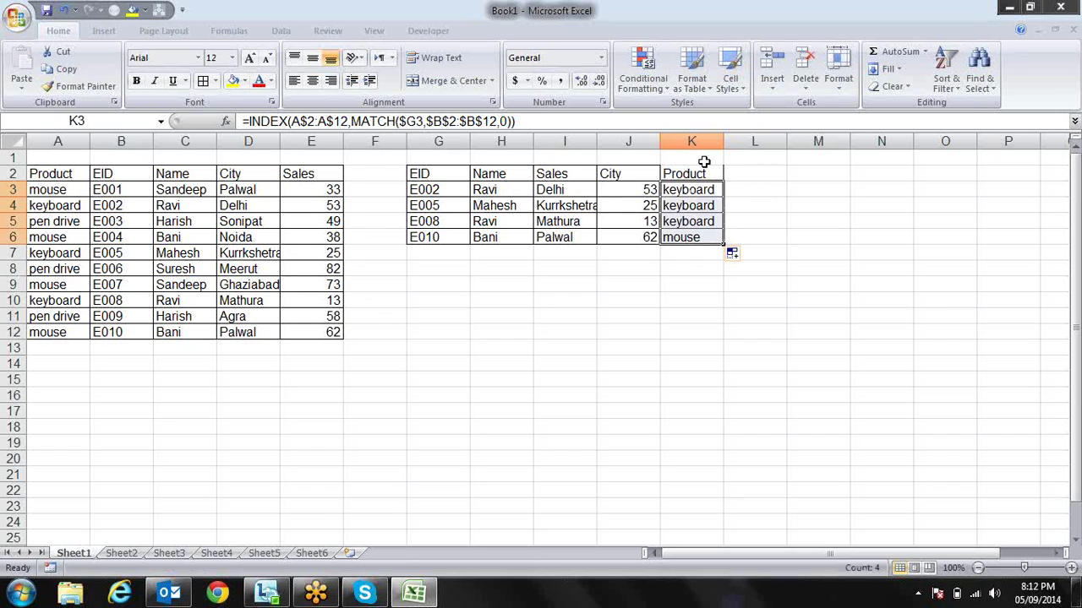
mouse_move(497, 190)
mouse_down()
mouse_move(559, 190)
mouse_move(729, 248)
mouse_move(705, 237)
mouse_up()
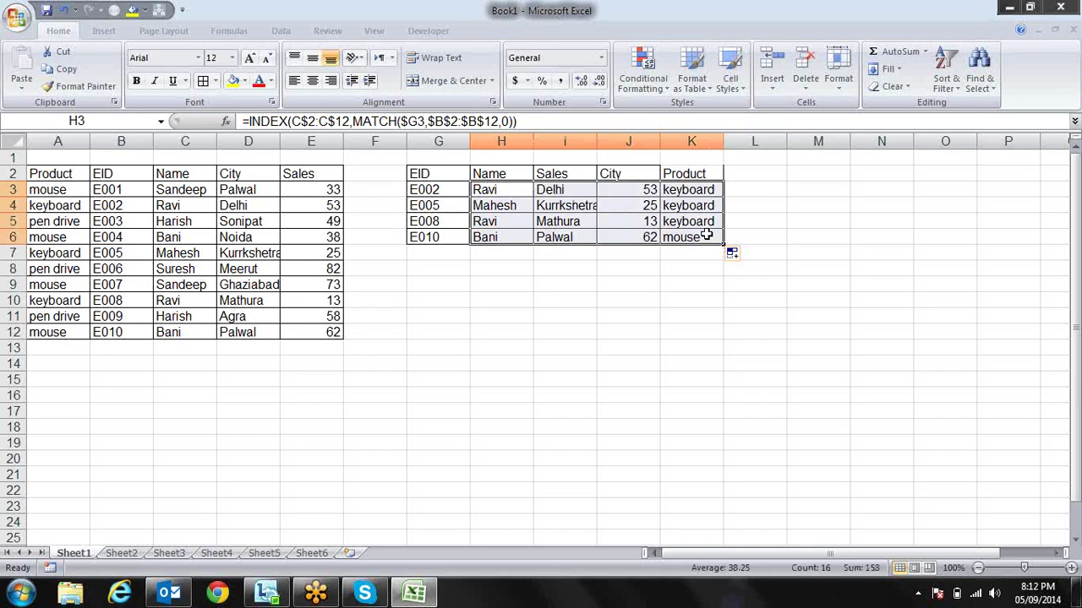
- Clear the lookup results in H3:K6
key(Delete)
key(Down)
key(Down)
key(Down)
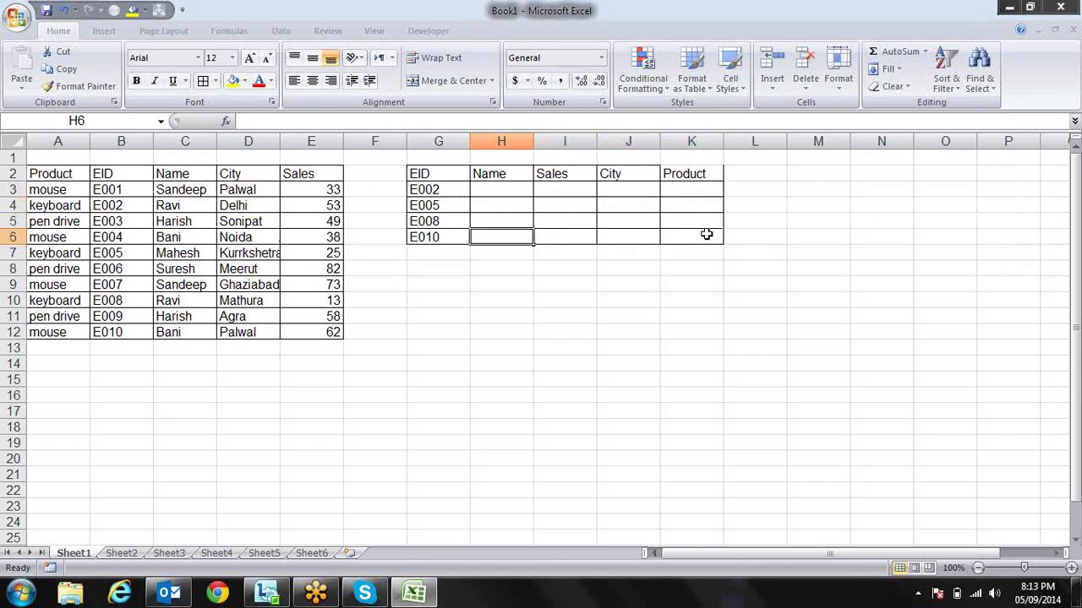
key(Down)
key(Down)
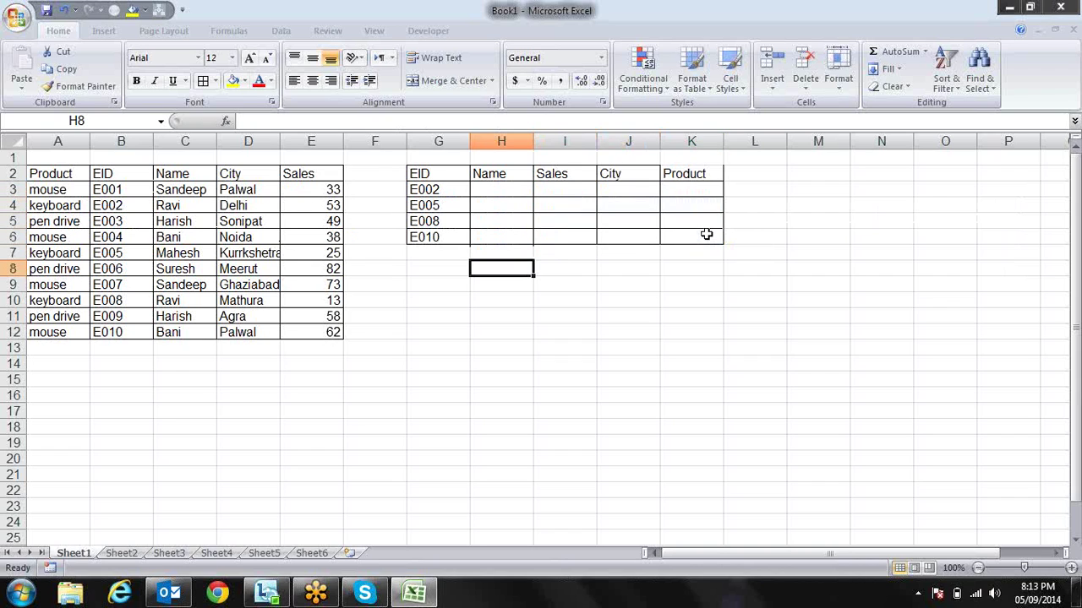
key(Right)
key(Right)
key(Right)
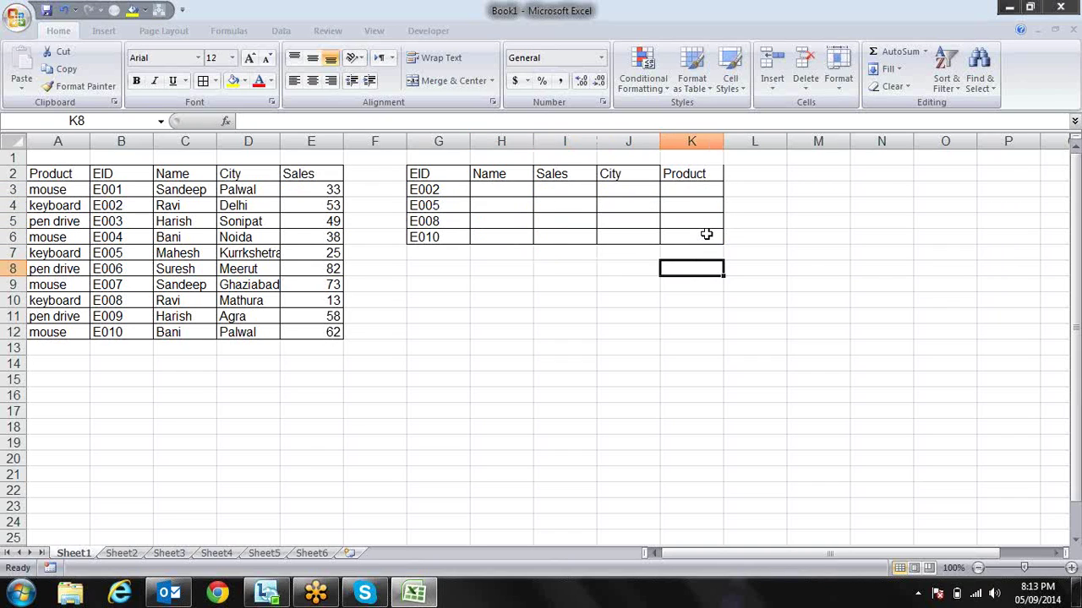
- Enter the test formula =MATCH(G2,A2:E2,0) in cell K8
text(mat)
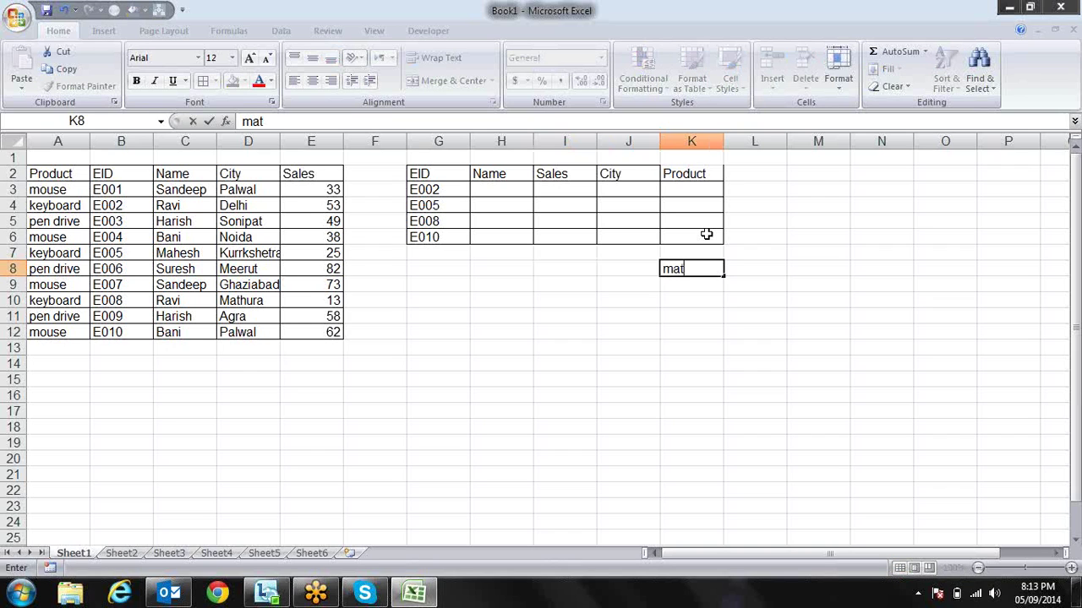
text(ch)
key(BackSpace)
key(BackSpace)
key(BackSpace)
key(BackSpace)
key(BackSpace)
text(=ma)
key(Tab)
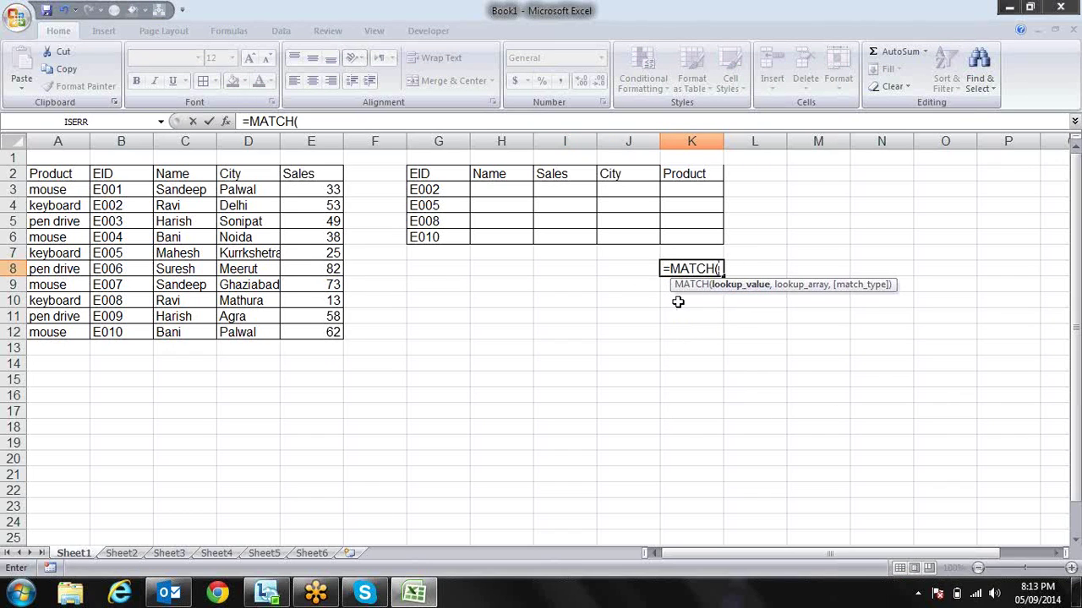
click(452, 173)
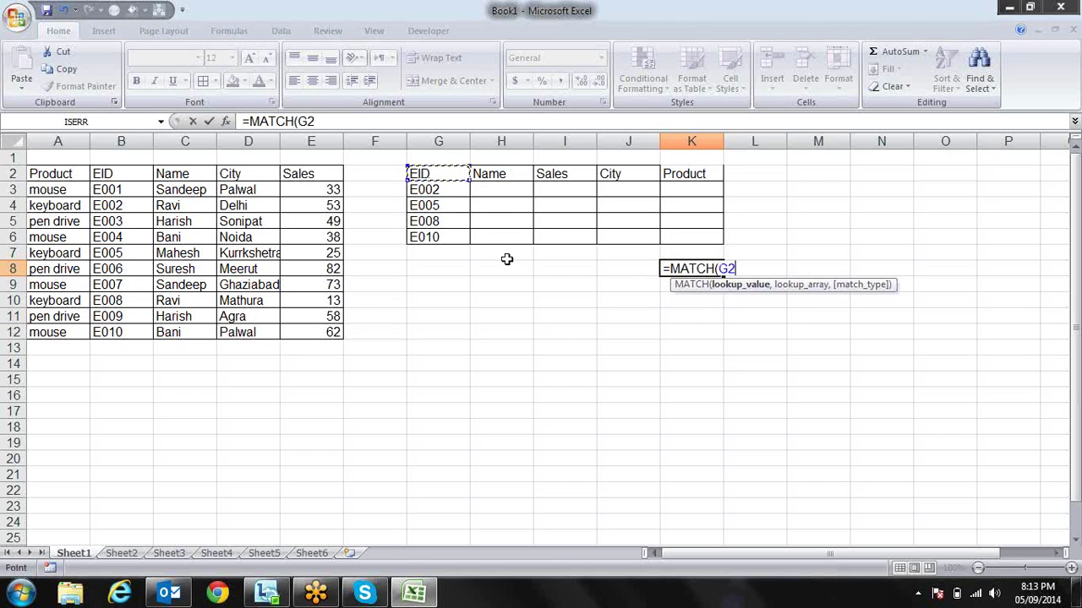
text(,)
drag(51, 174, 308, 175)
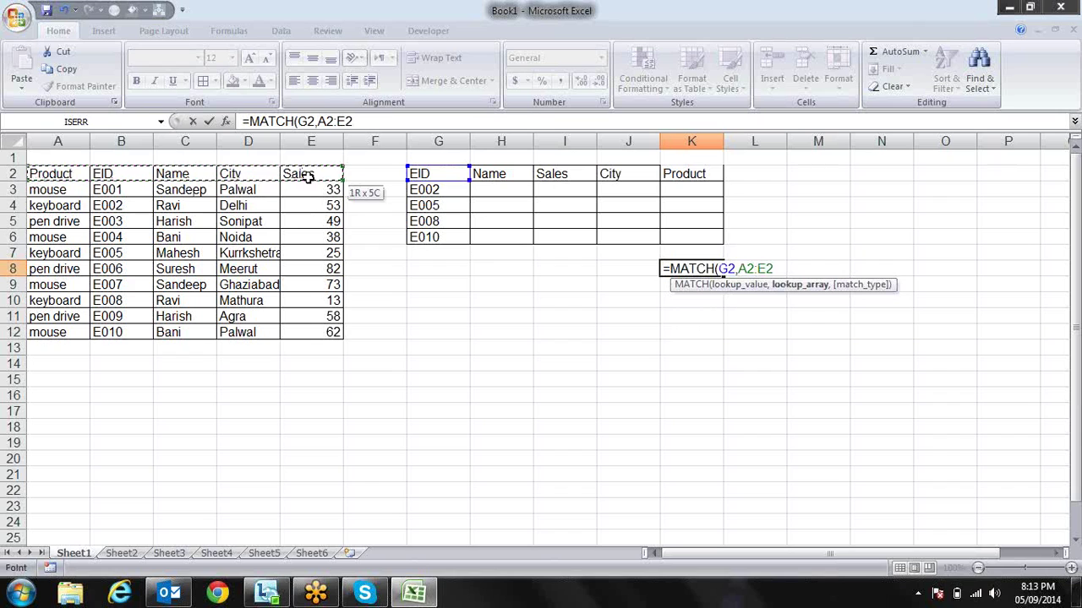
text(,)
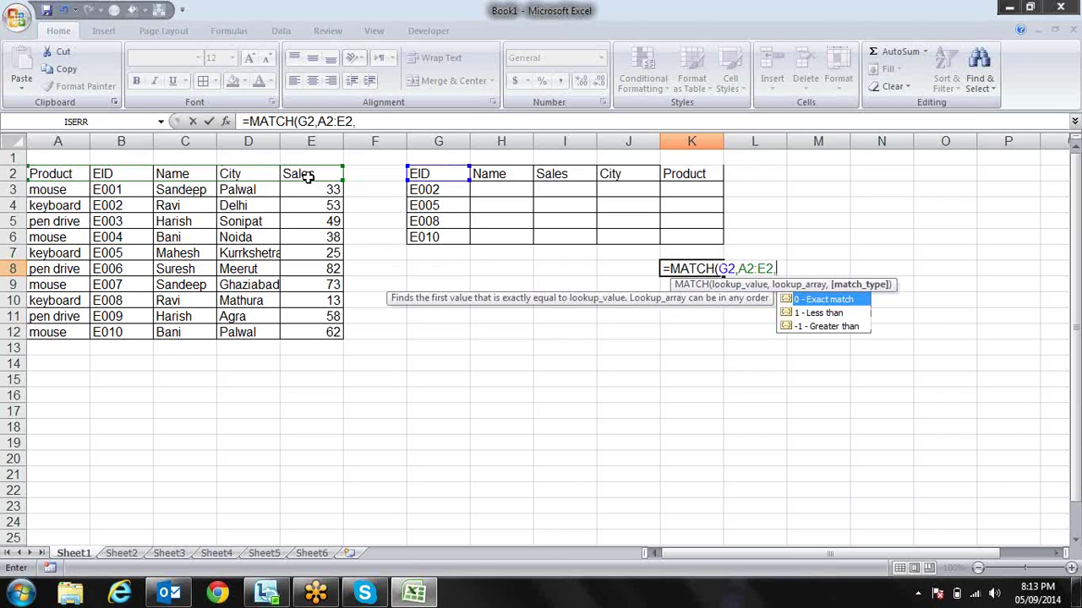
text(0))
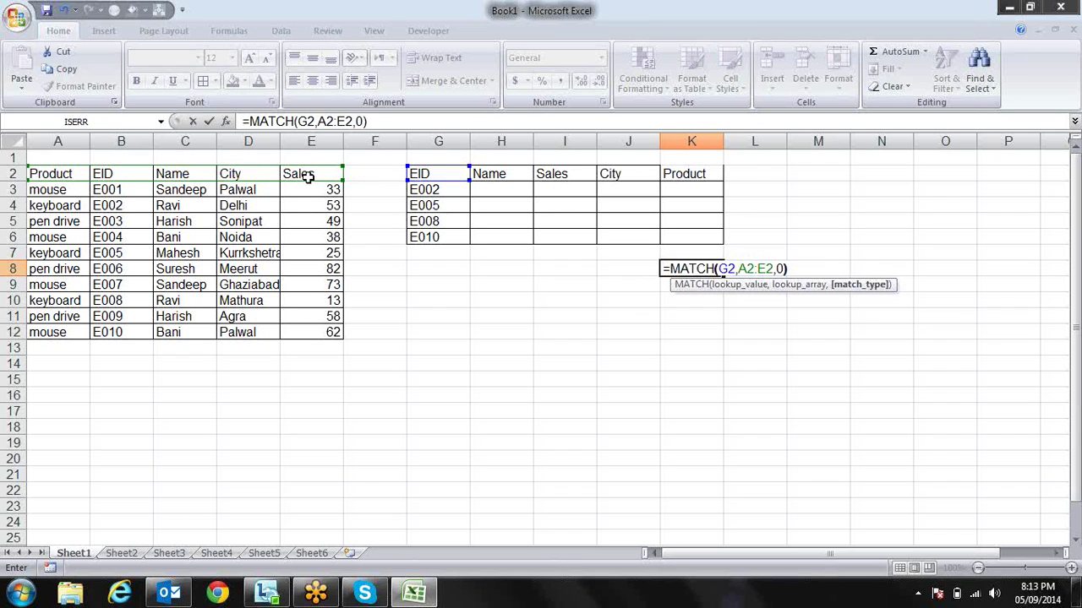
key(Return)
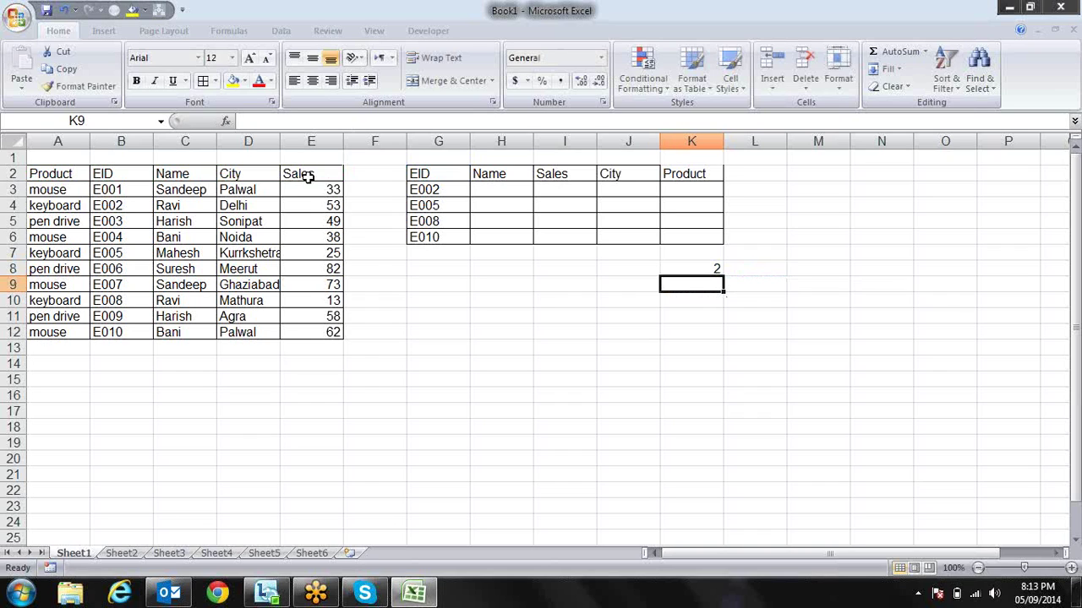
key(Up)
- Delete the MATCH test from K8 and return to cell H3
key(Delete)
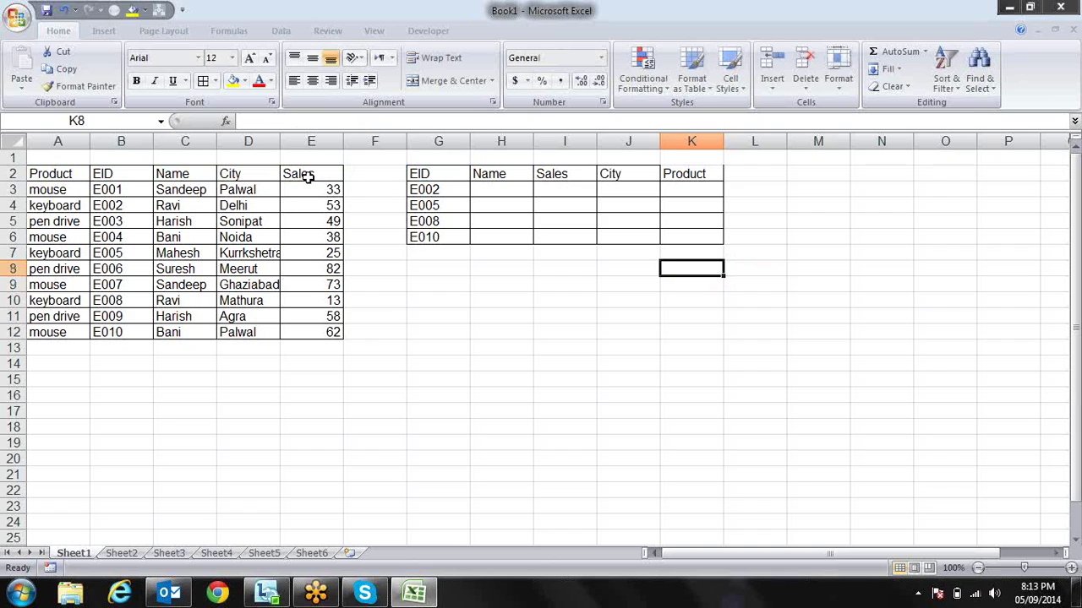
key(Up)
key(Up)
key(Up)
key(Up)
key(Up)
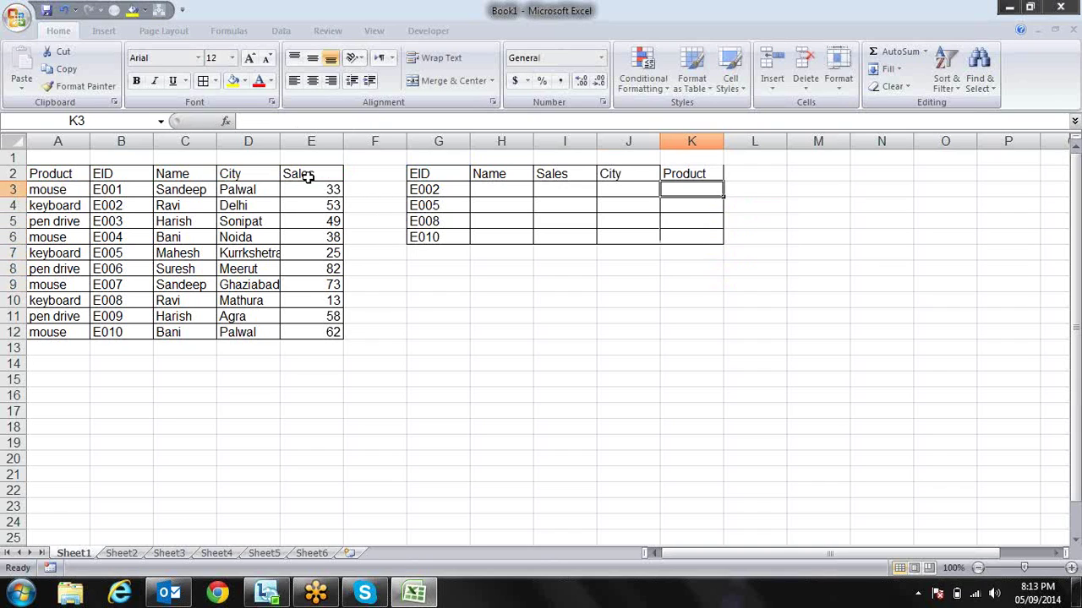
key(Left)
key(Left)
key(Left)
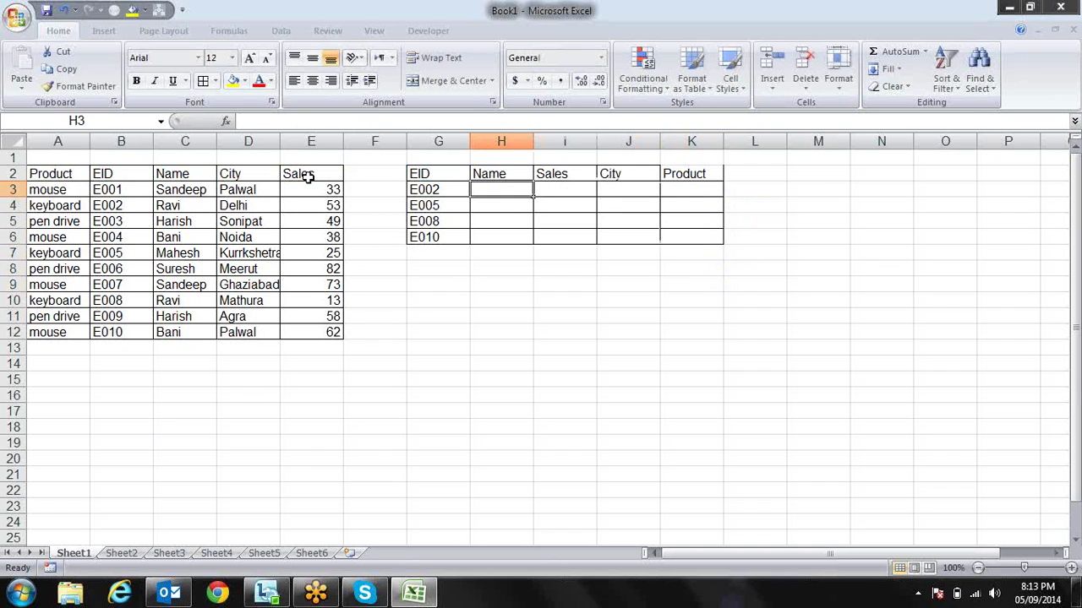
- Start H3's formula as =VLOOKUP($G3,$B$2:$E$12, with the table range made absolute
text(=vl)
key(Tab)
key(Left)
key(Left)
key(Left)
key(Right)
key(Right)
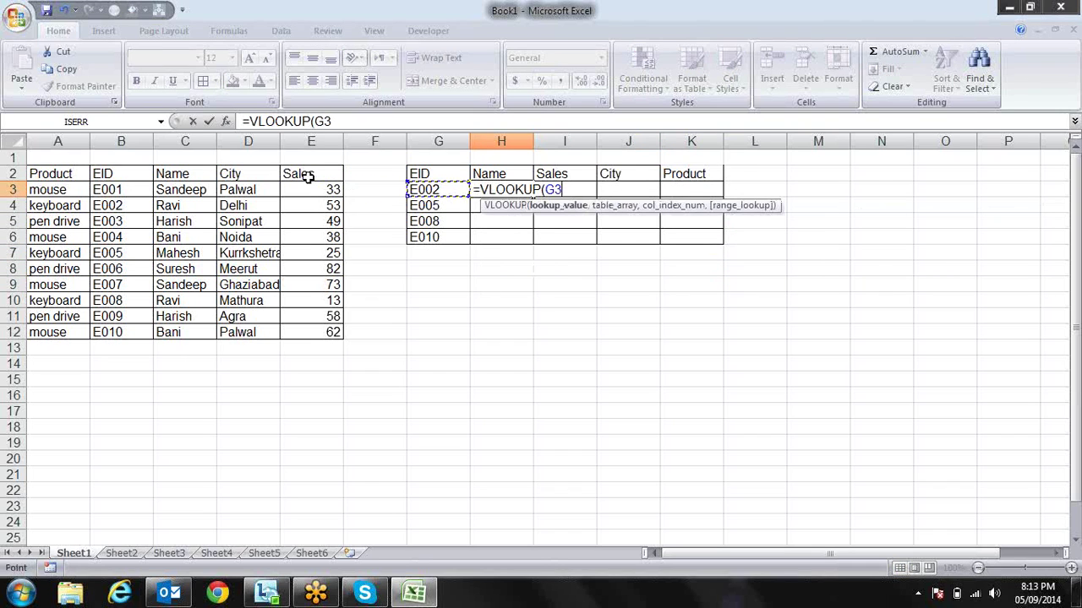
key(F2)
key(Left)
key(Left)
text($G3)
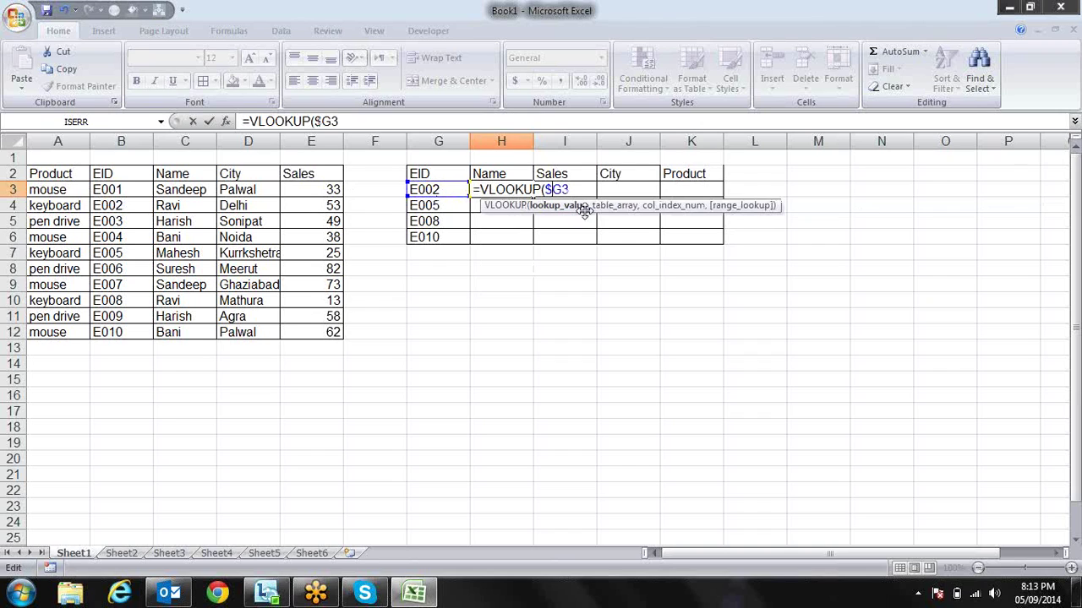
text(,)
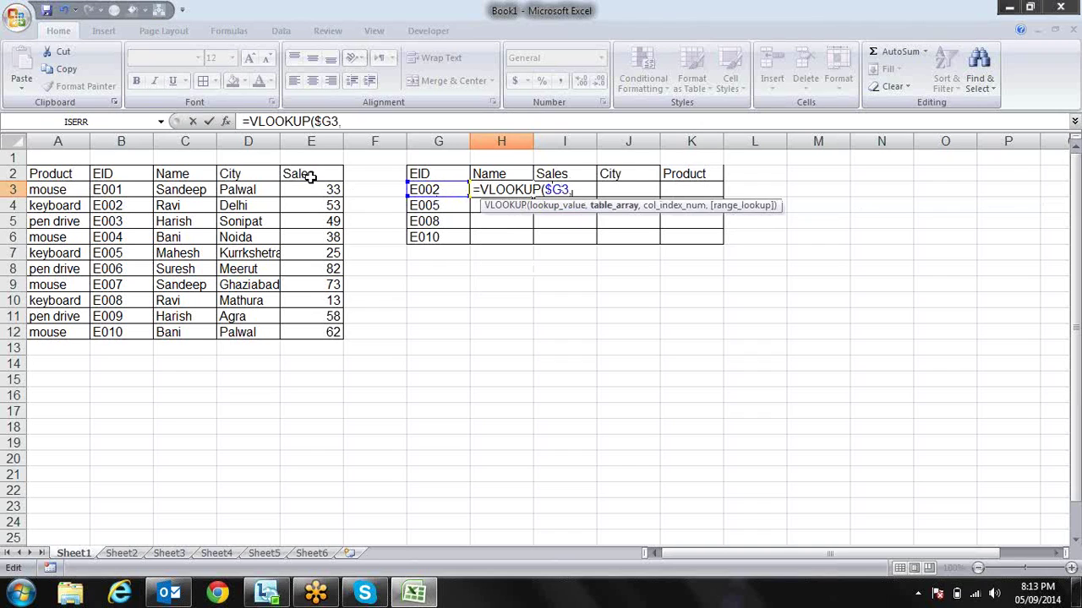
drag(99, 172, 302, 331)
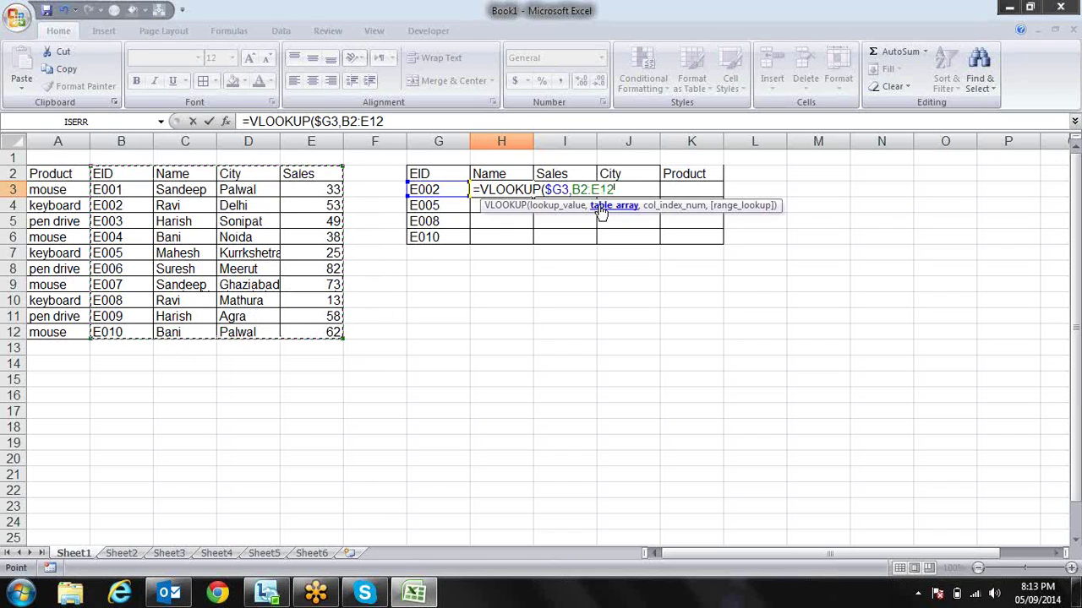
drag(618, 189, 574, 189)
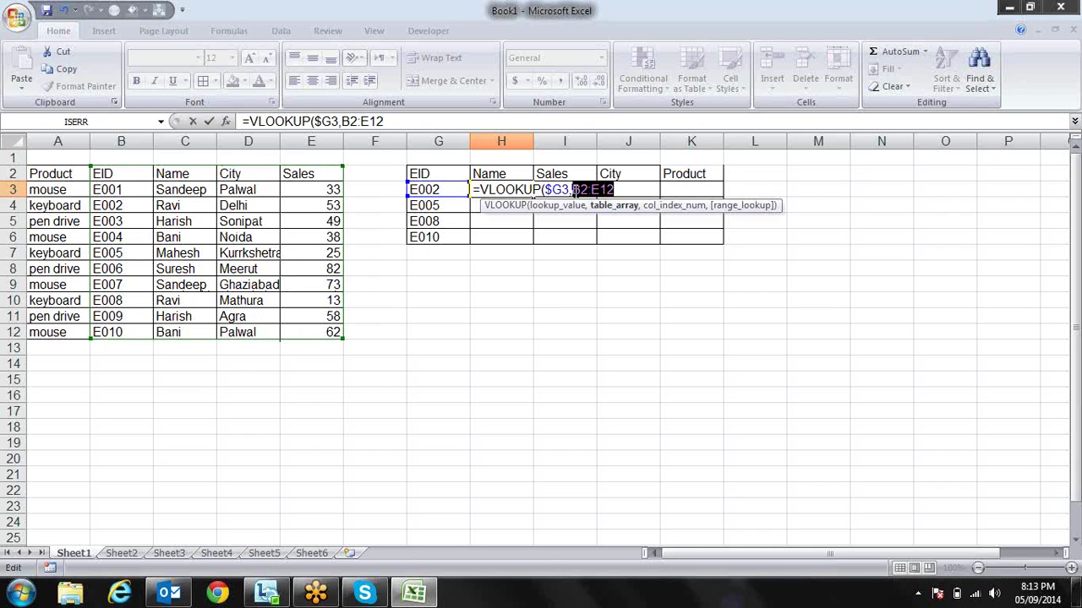
key(F4)
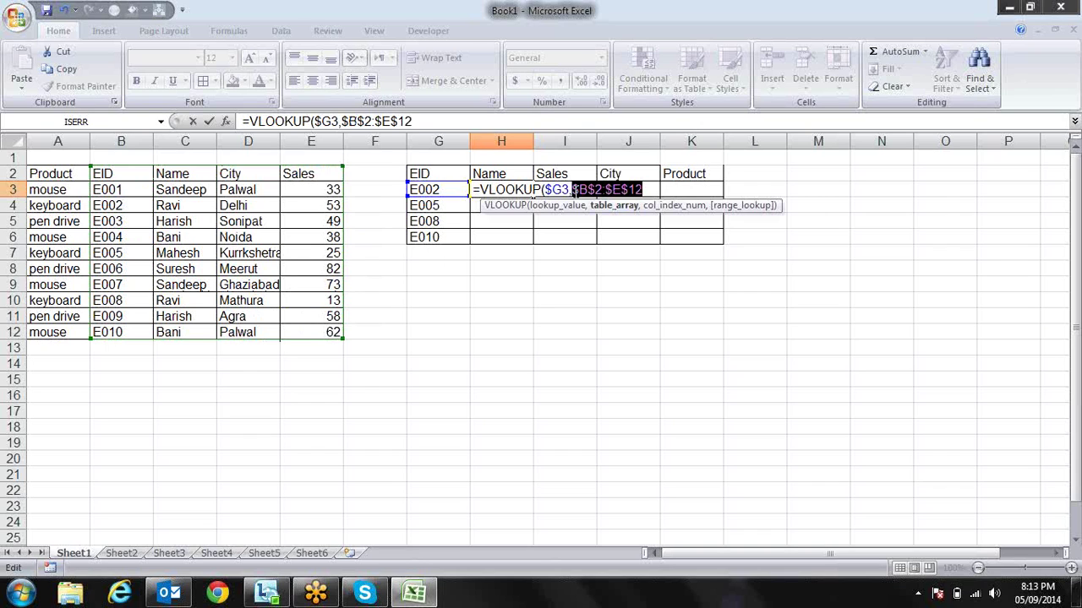
click(656, 189)
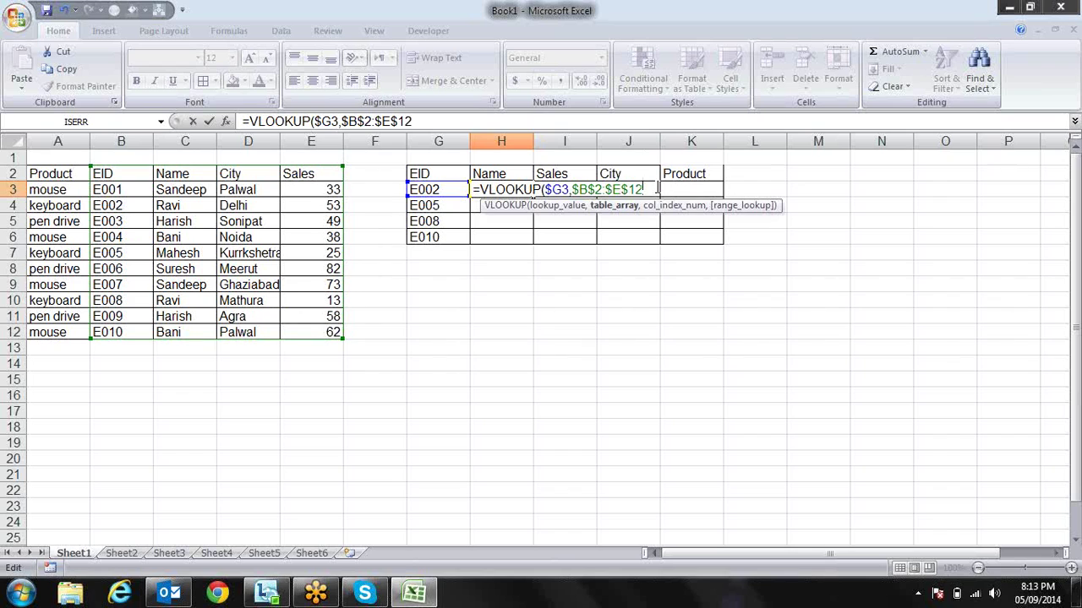
- Add MATCH(H$2,$B$2:$E$2,0) as the VLOOKUP column index argument
text(,ma)
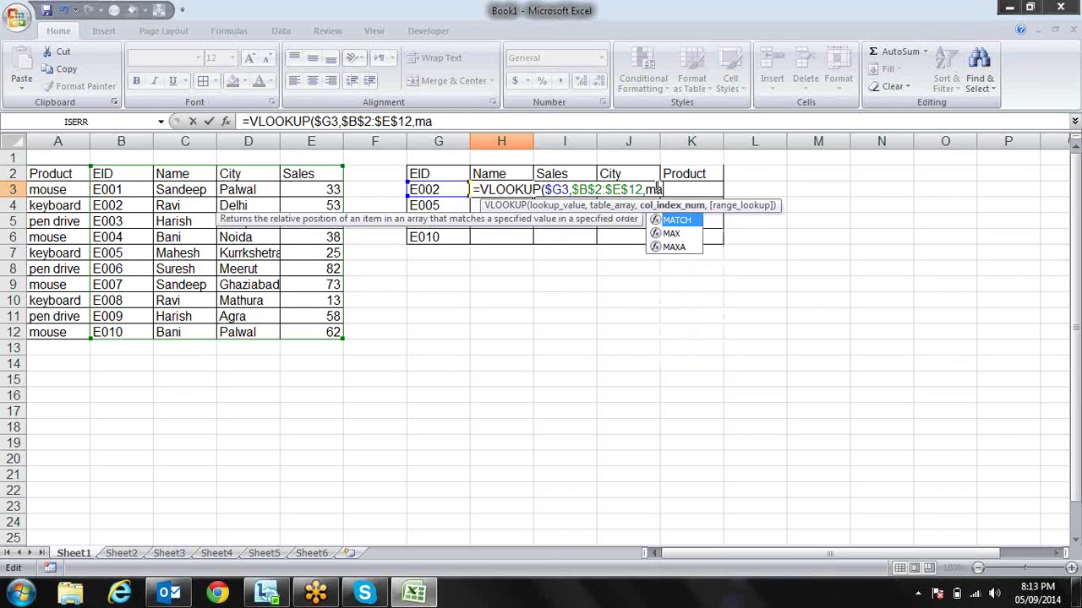
key(Tab)
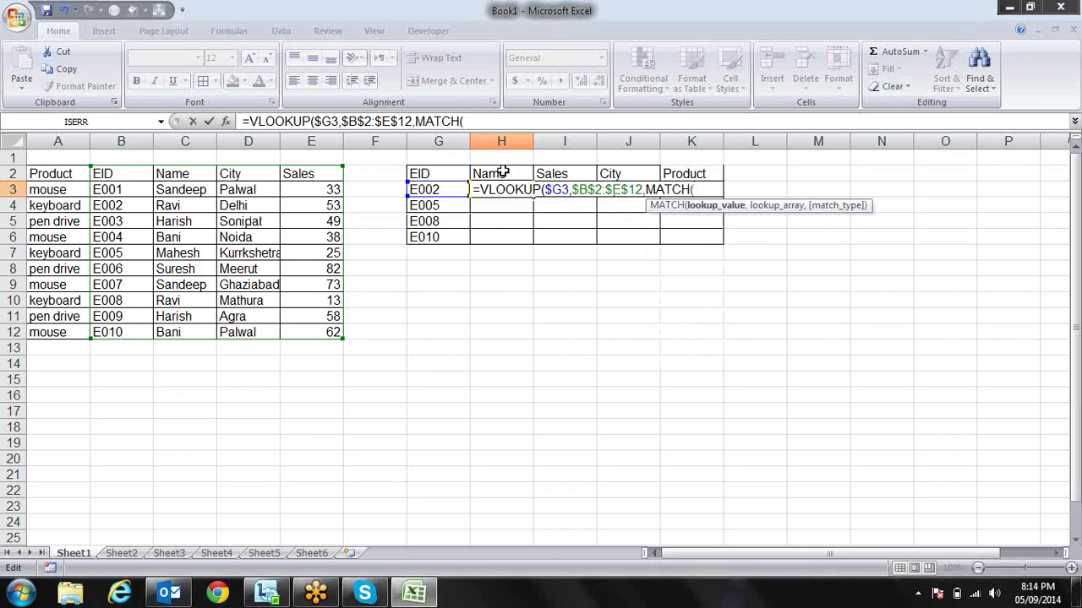
click(502, 171)
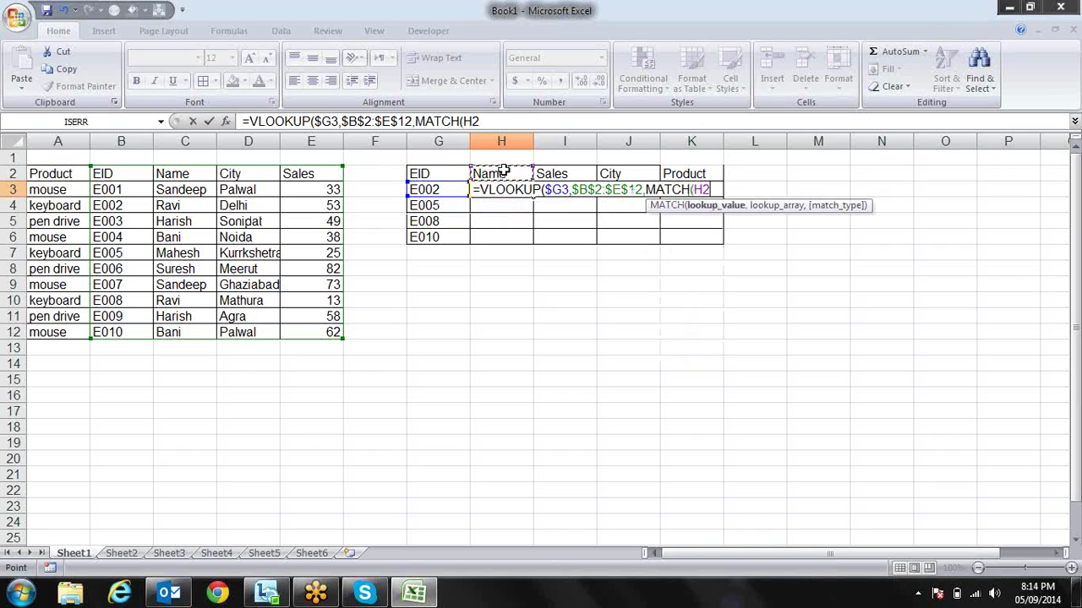
text(,)
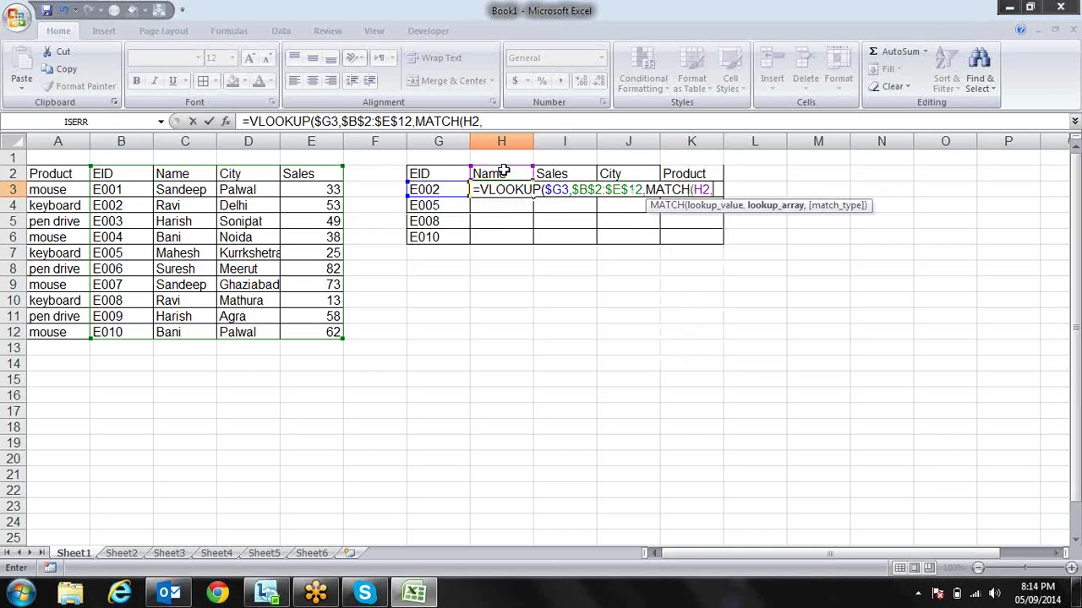
click(704, 189)
text($)
text(,)
key(BackSpace)
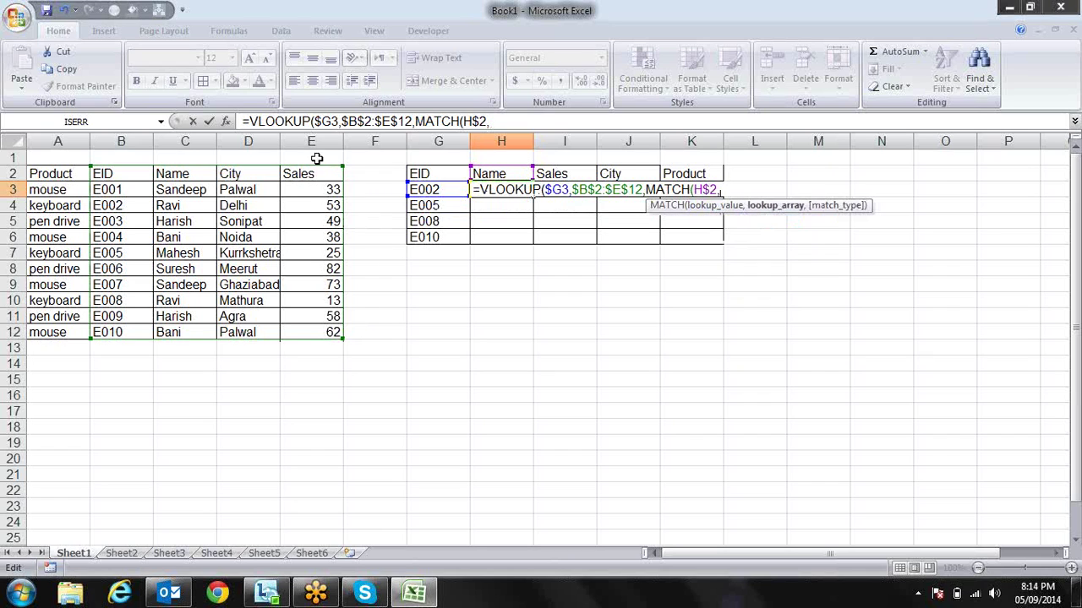
drag(327, 173, 173, 174)
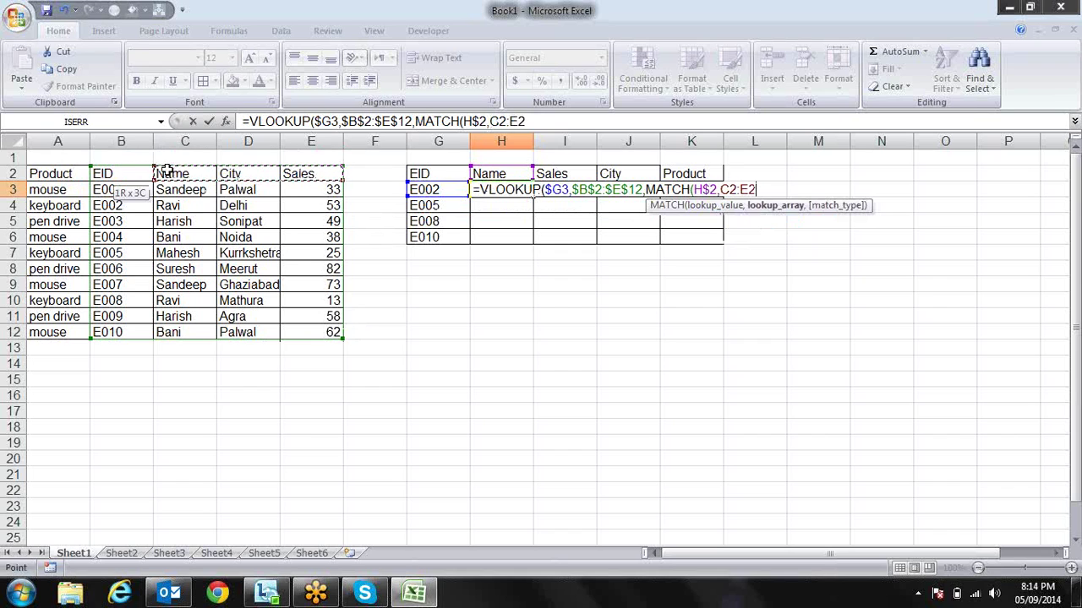
drag(172, 174, 139, 173)
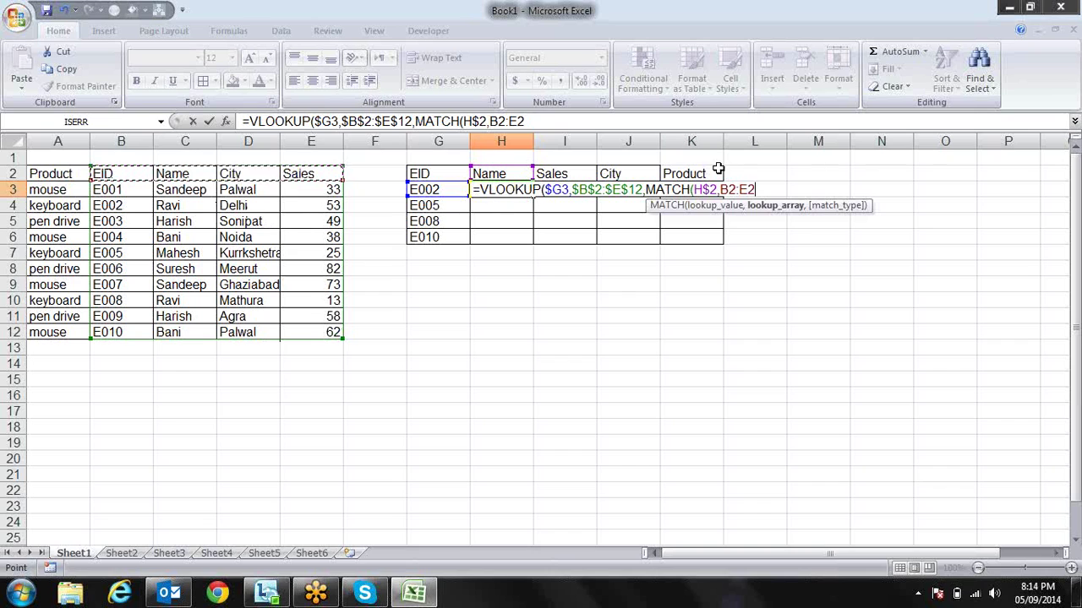
drag(764, 190, 720, 190)
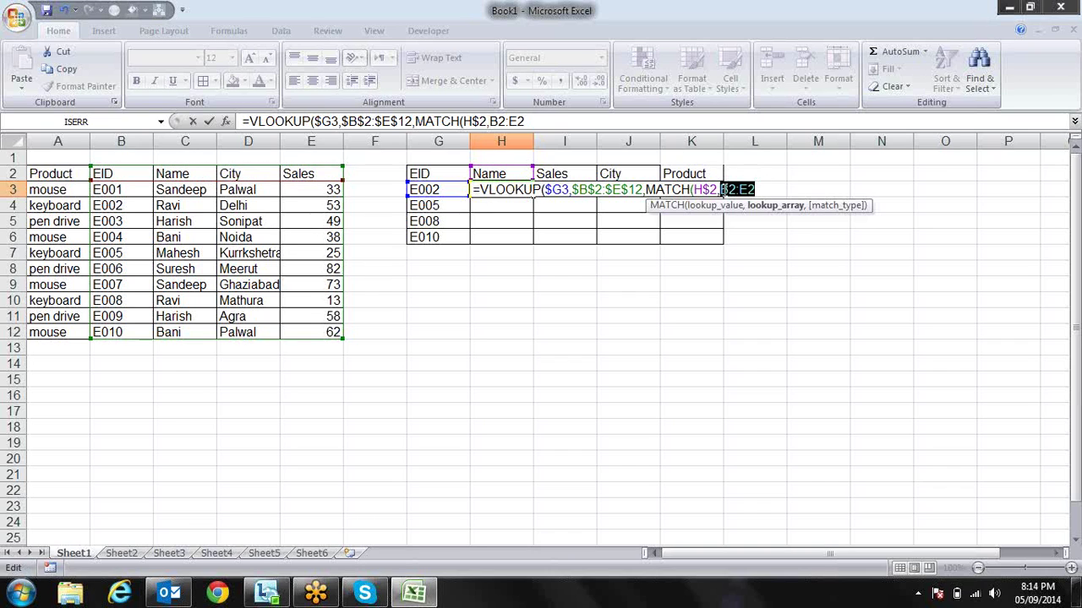
key(F4)
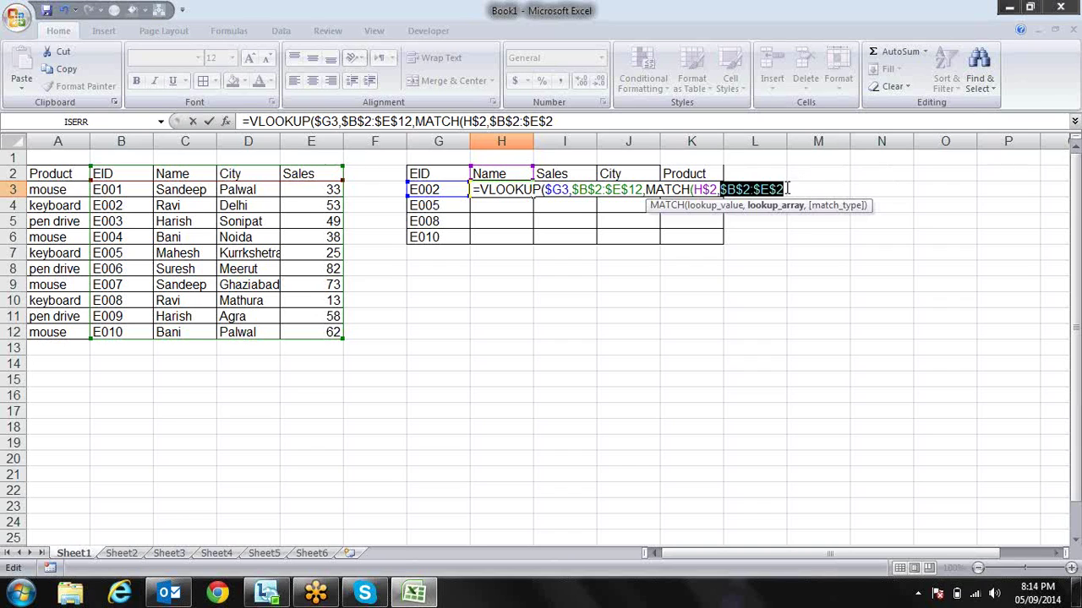
click(786, 189)
text(,0)
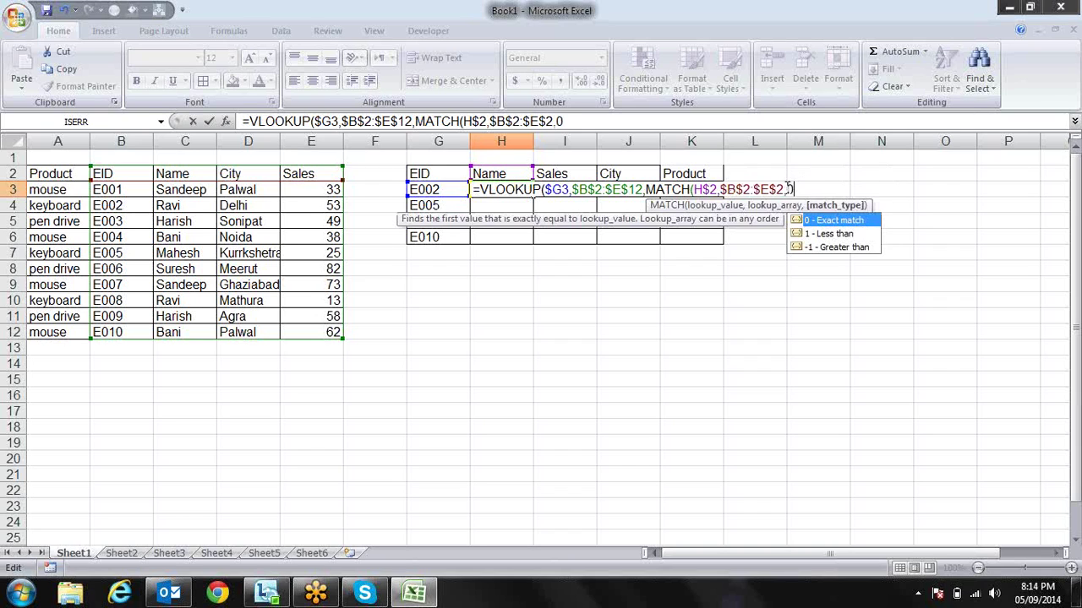
text(),)
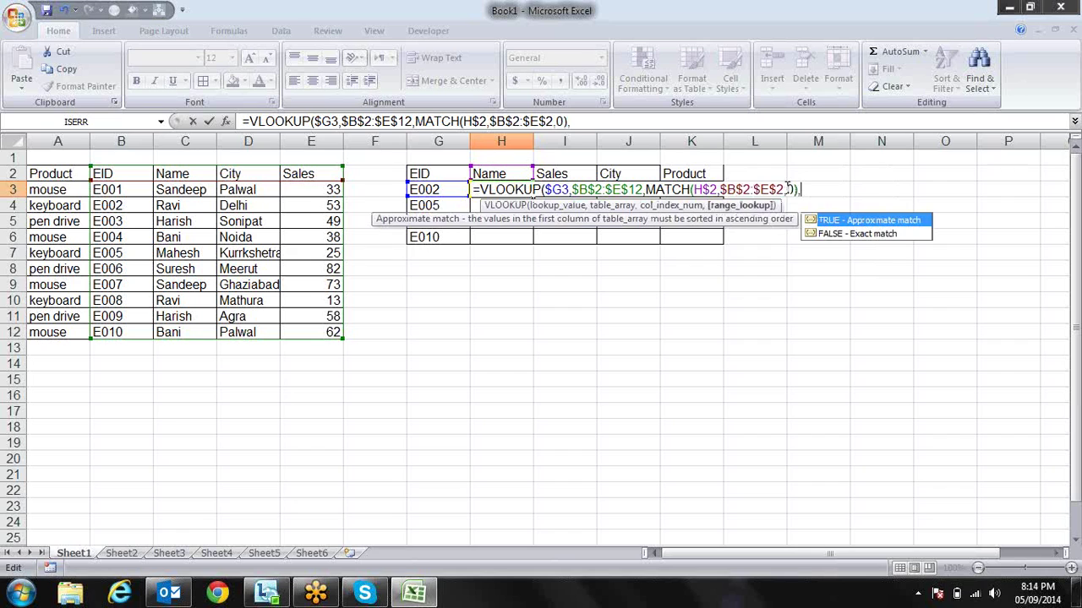
- Set the VLOOKUP range_lookup to FALSE and commit the H3 formula
click(681, 205)
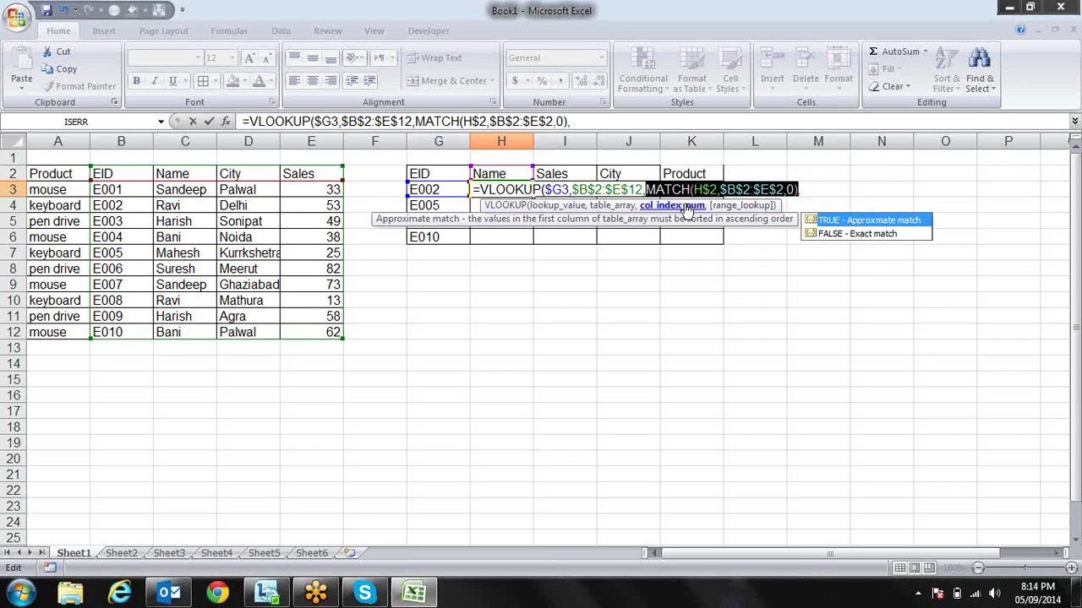
click(735, 212)
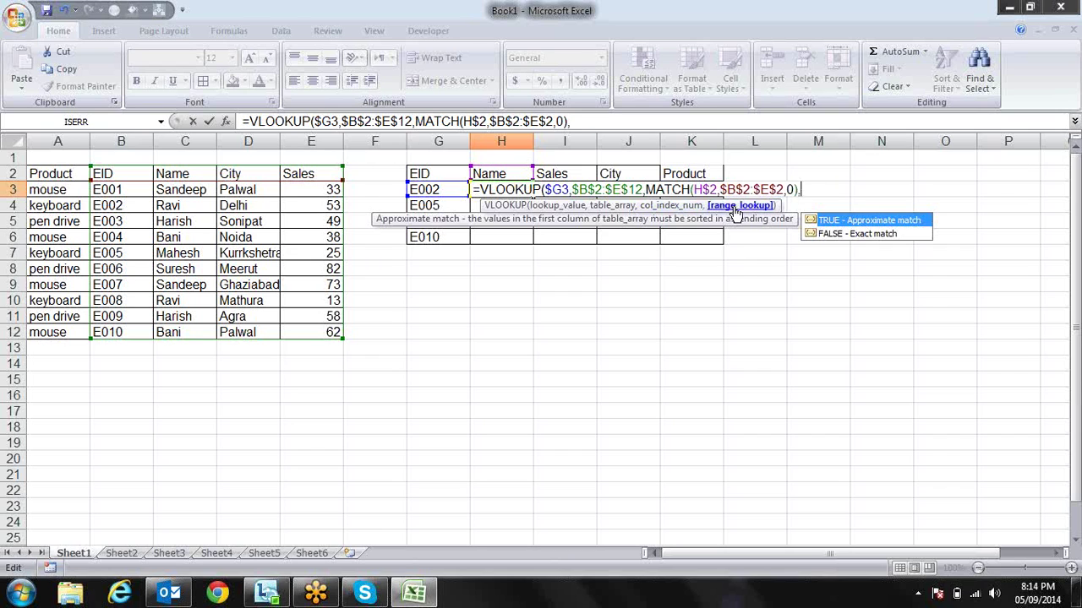
double_click(852, 232)
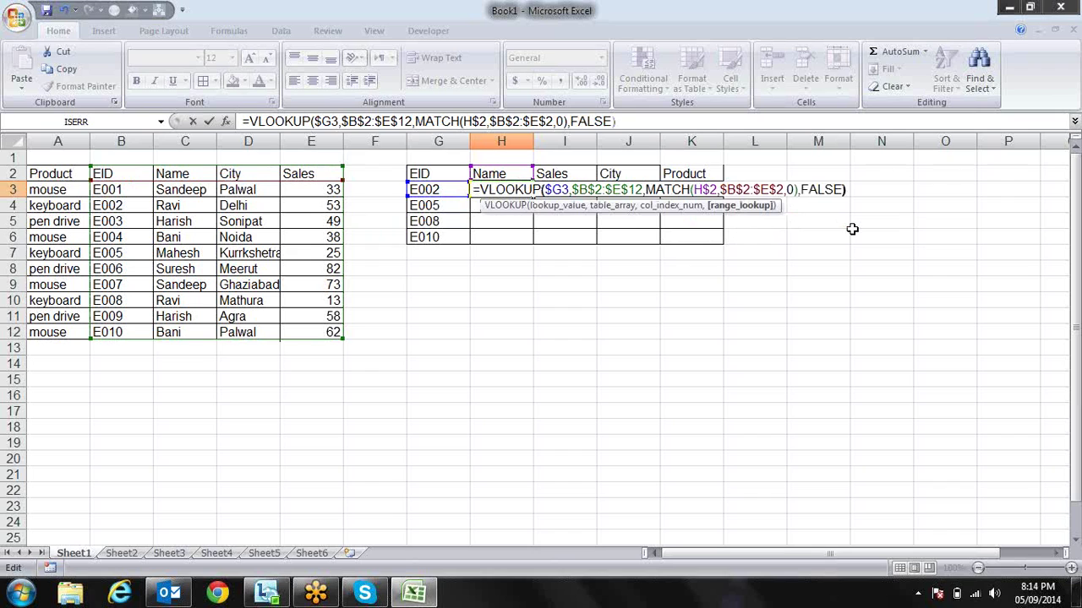
key(Return)
- Fill H3's lookup formula across to J3 and down to row 6
key(Up)
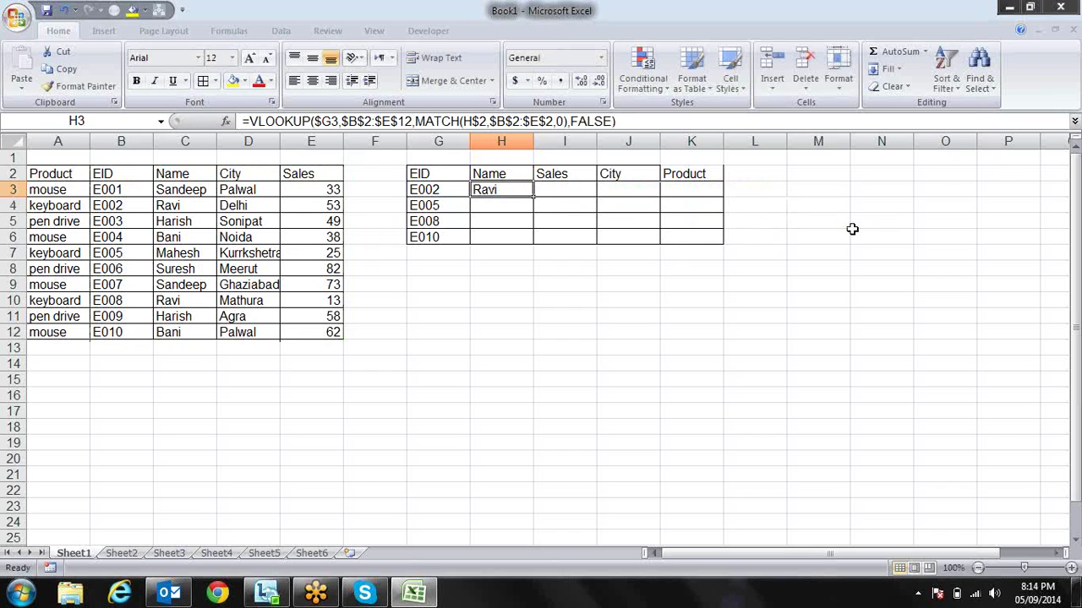
drag(532, 199, 649, 202)
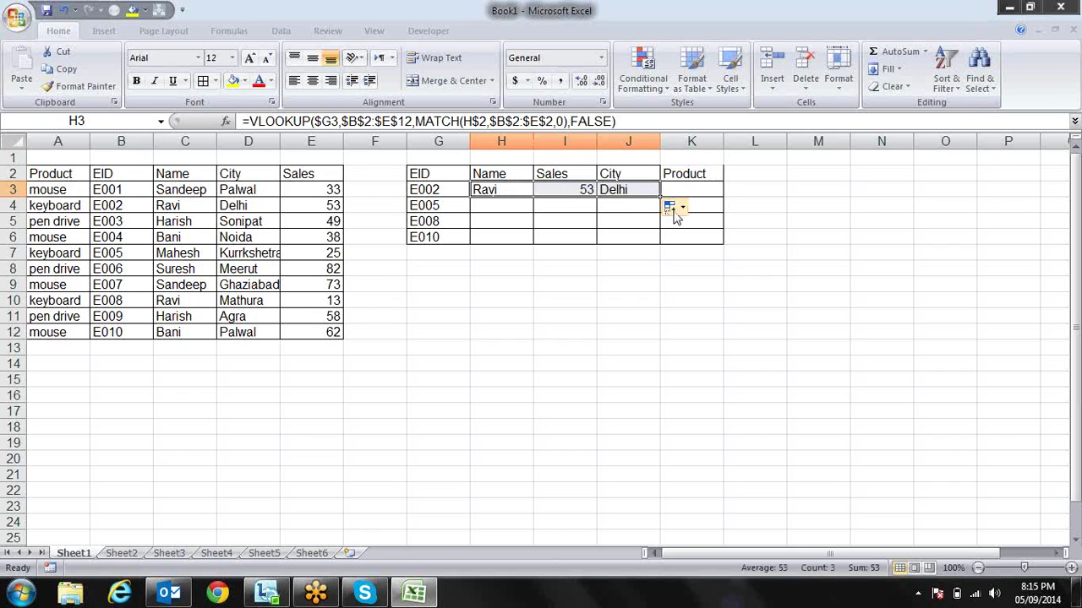
drag(661, 199, 667, 245)
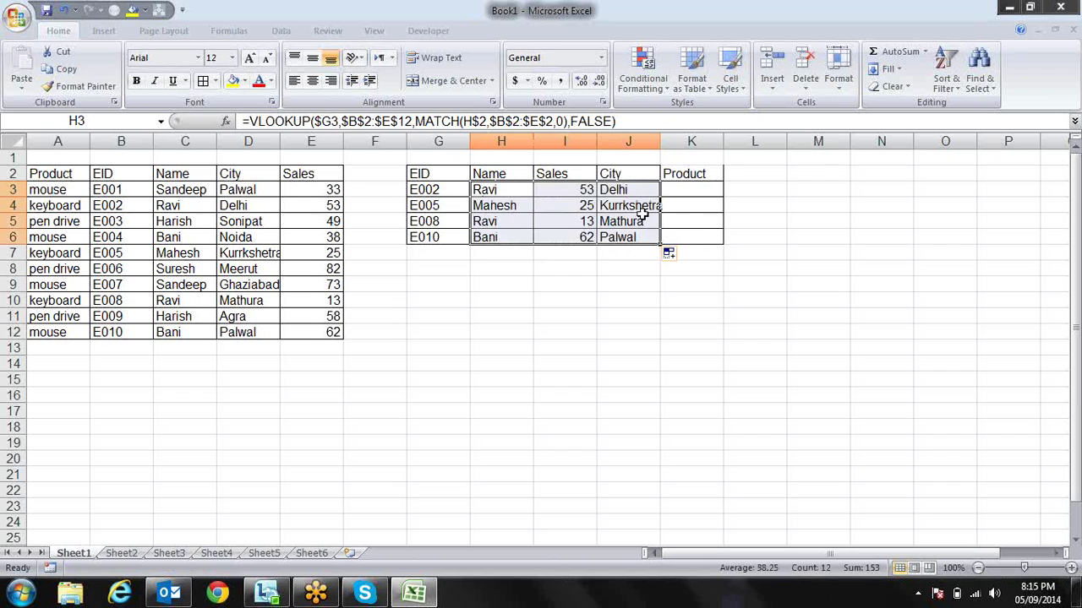
click(639, 174)
key(Left)
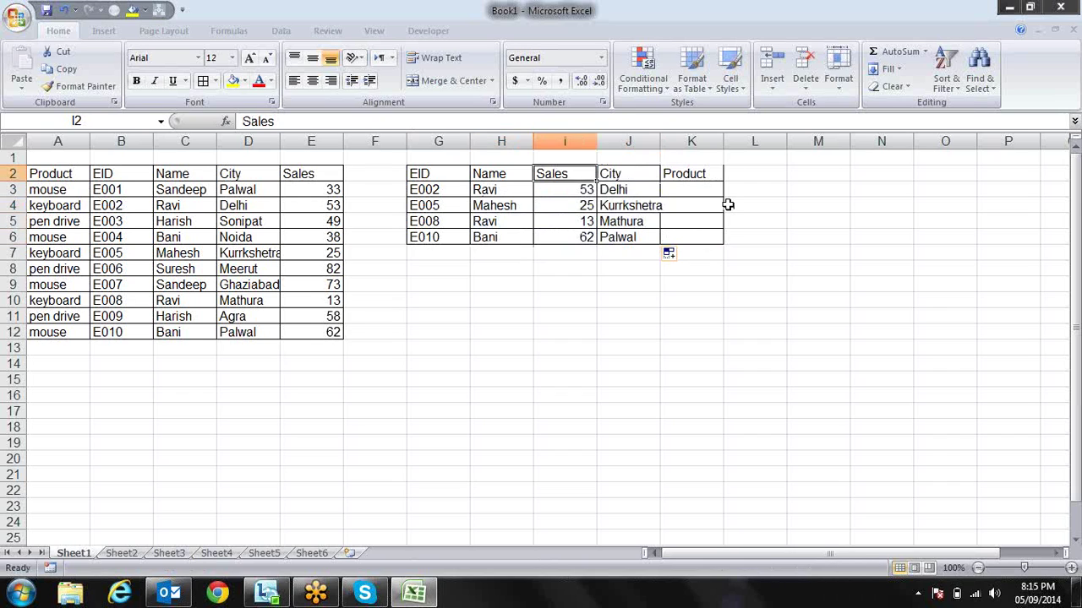
key(Left)
key(ctrl+c)
key(Right)
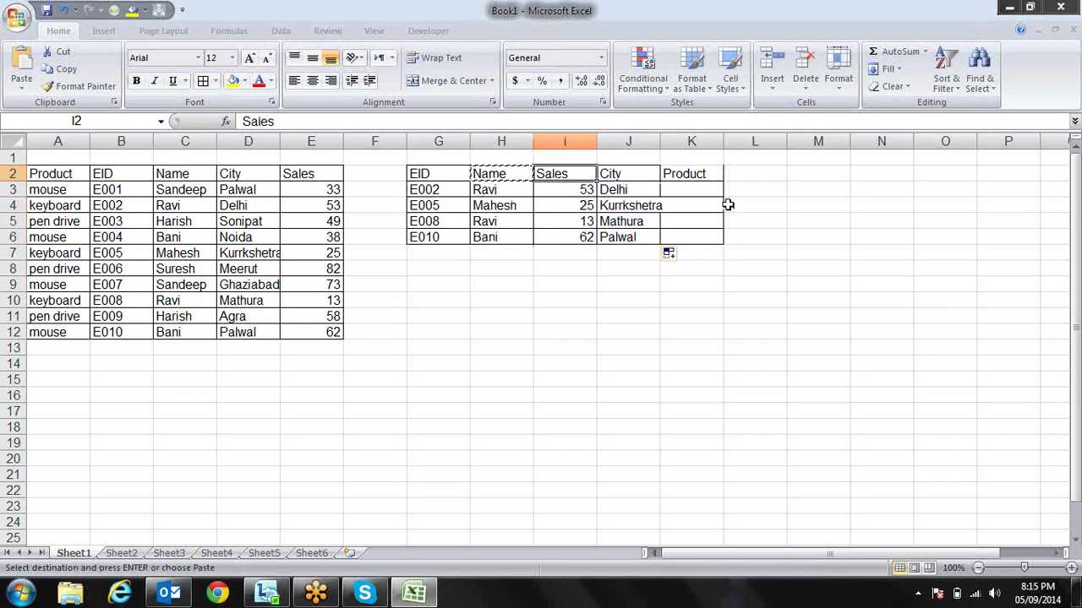
key(Return)
key(Left)
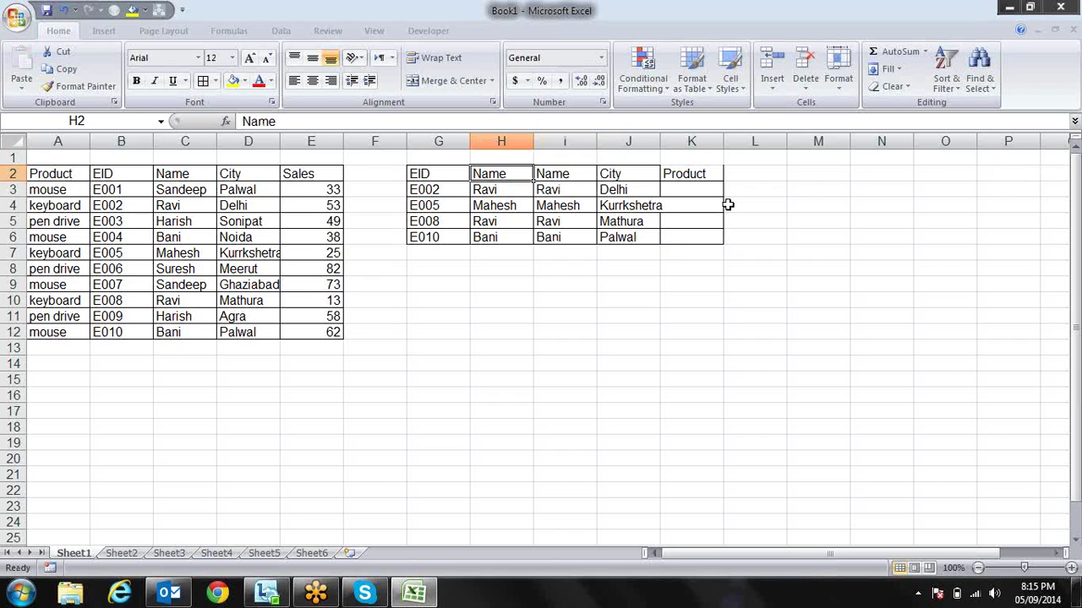
text(Sales)
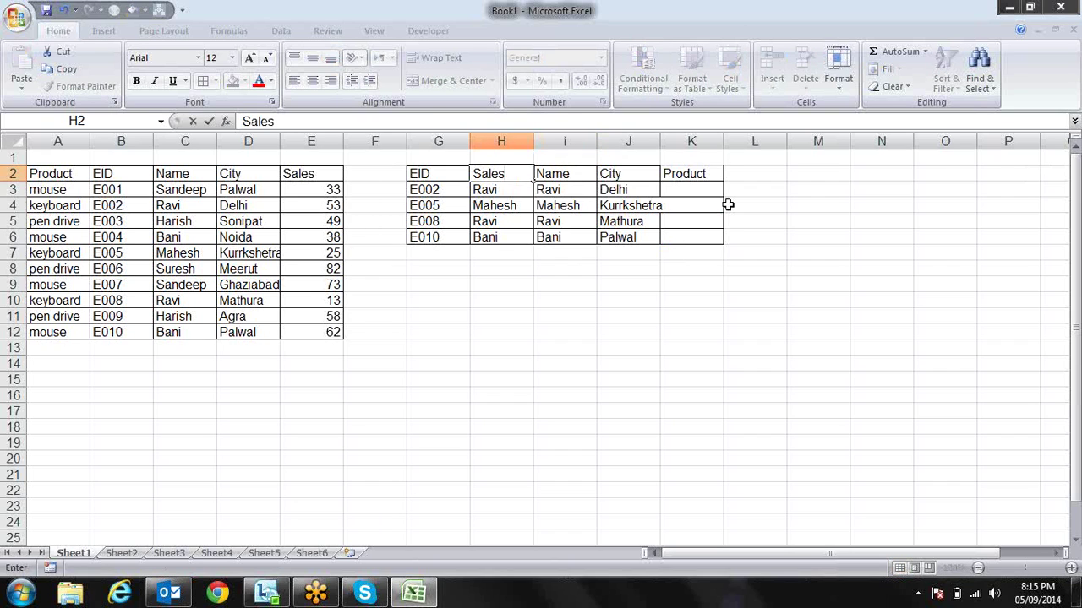
key(Return)
key(Up)
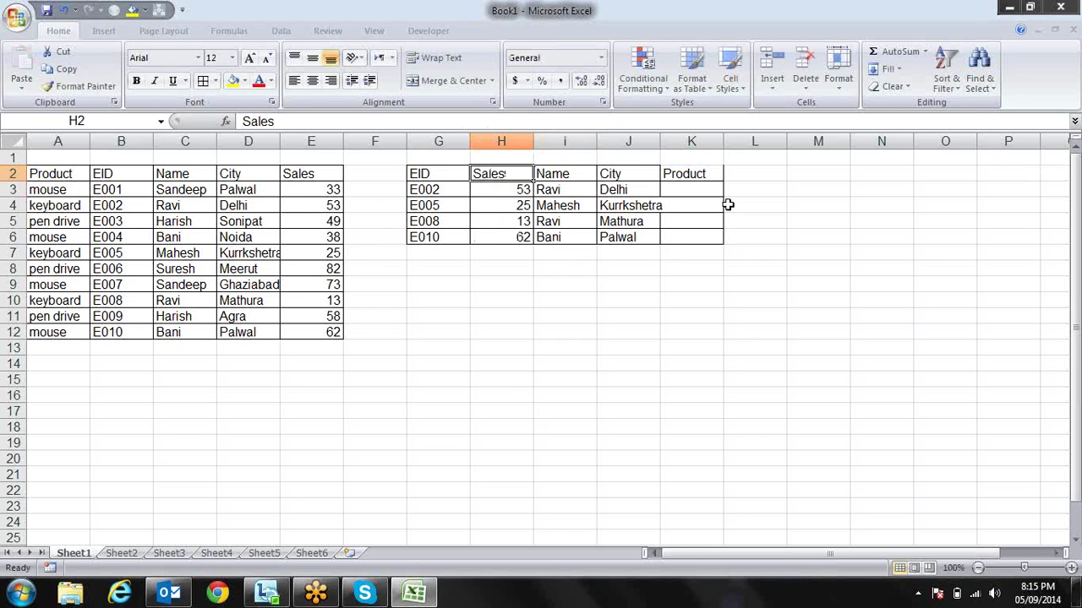
text(Cost)
key(BackSpace)
key(BackSpace)
key(BackSpace)
text(ity)
key(Return)
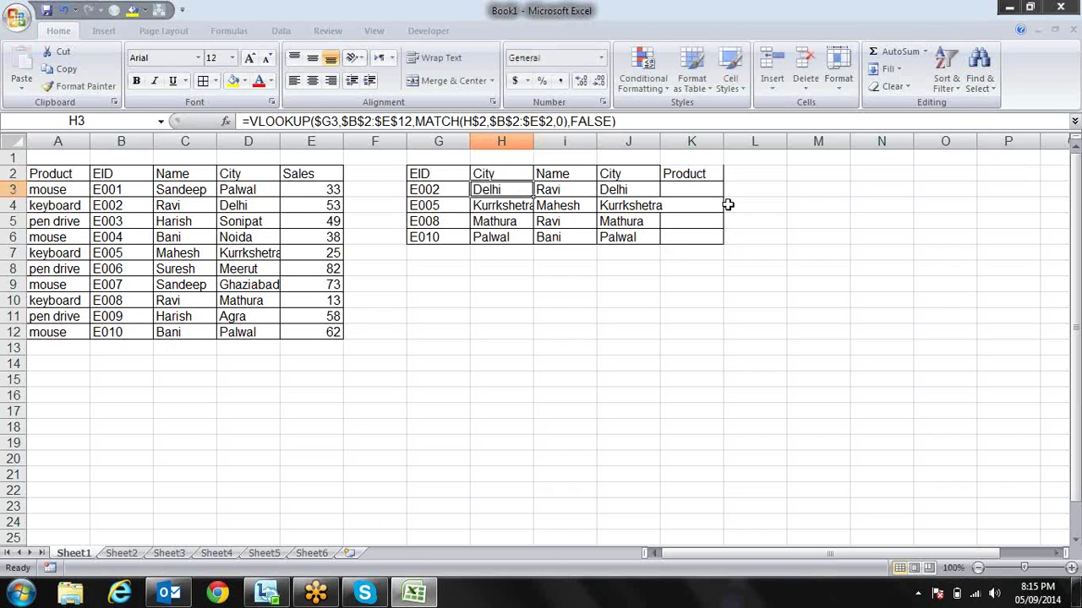
key(Up)
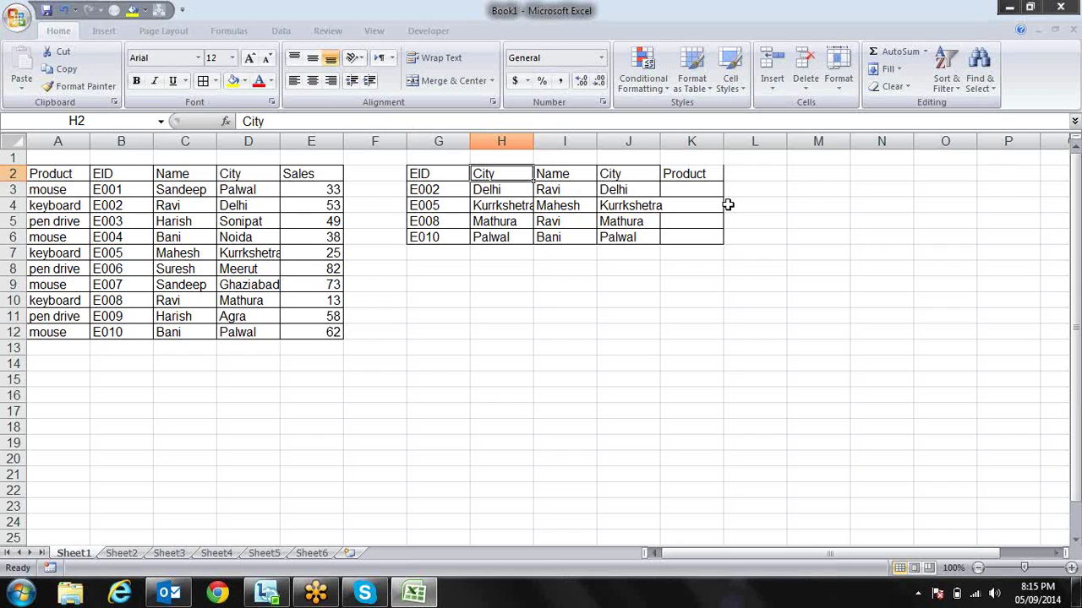
text(Name)
key(Tab)
text(Sales)
key(Return)
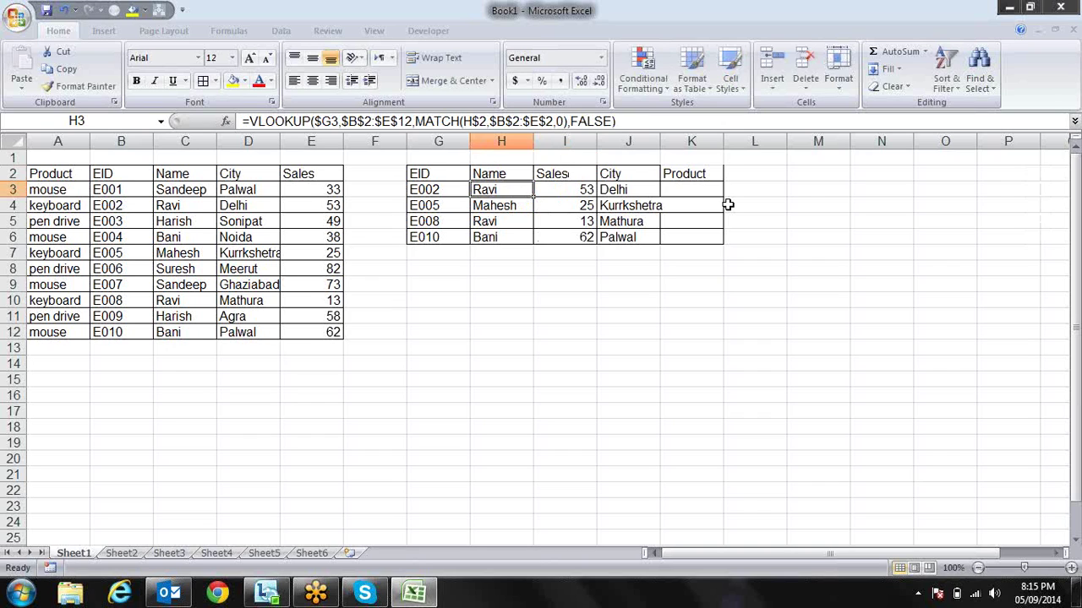
key(Up)
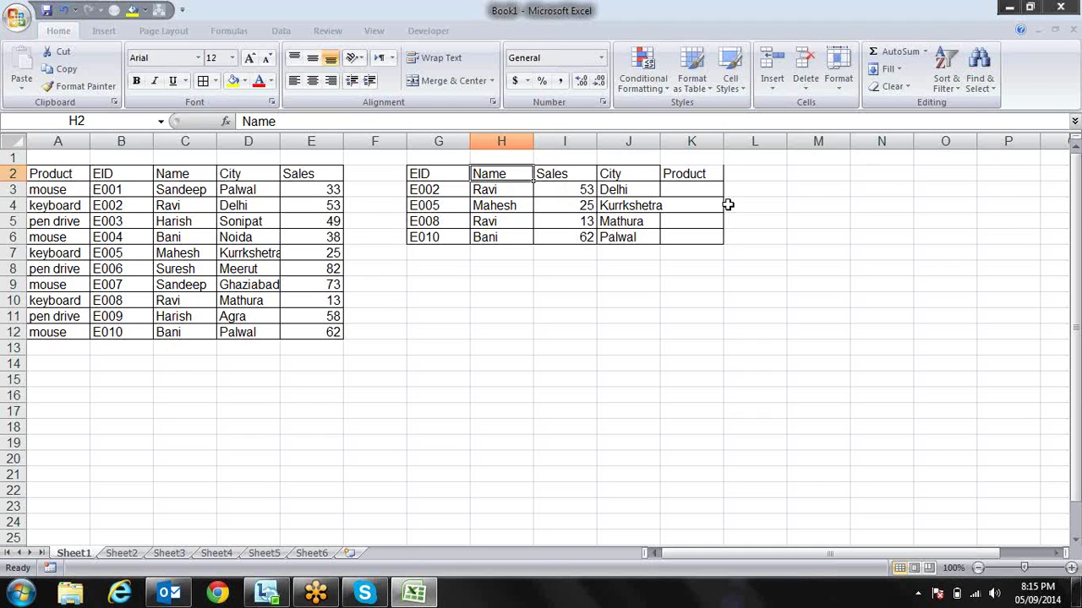
key(Right)
key(Right)
key(Right)
key(Left)
key(Left)
key(Left)
key(Left)
key(Left)
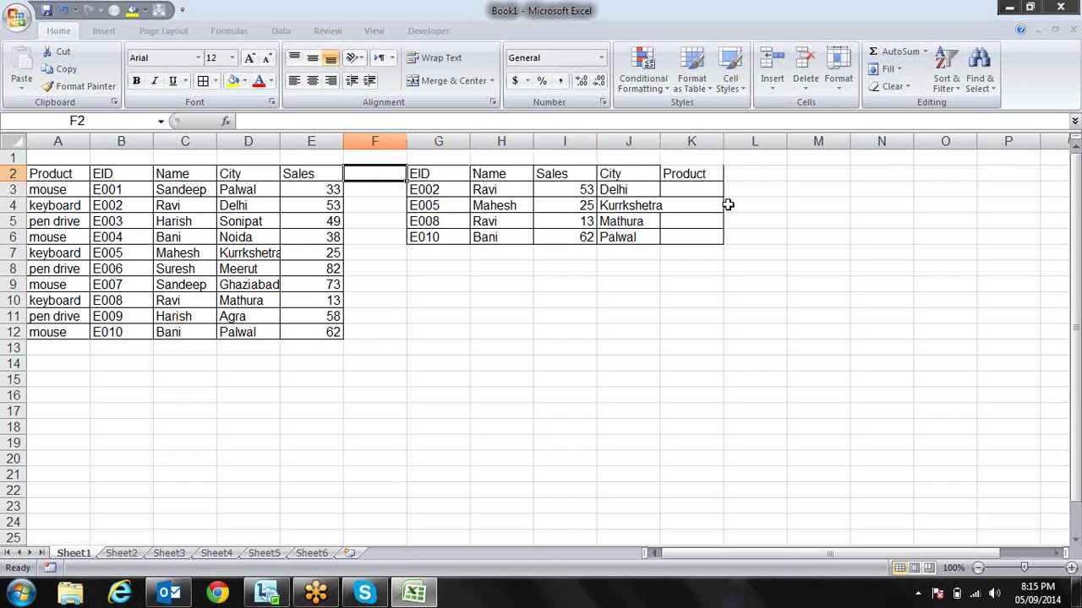
- Fill the H6:J6 lookup formulas down to row 13
key(Down)
key(Down)
key(Right)
key(Right)
key(Right)
key(Left)
key(Left)
key(Right)
key(Down)
key(Down)
key(shift+Right)
key(shift+Right)
drag(659, 244, 662, 350)
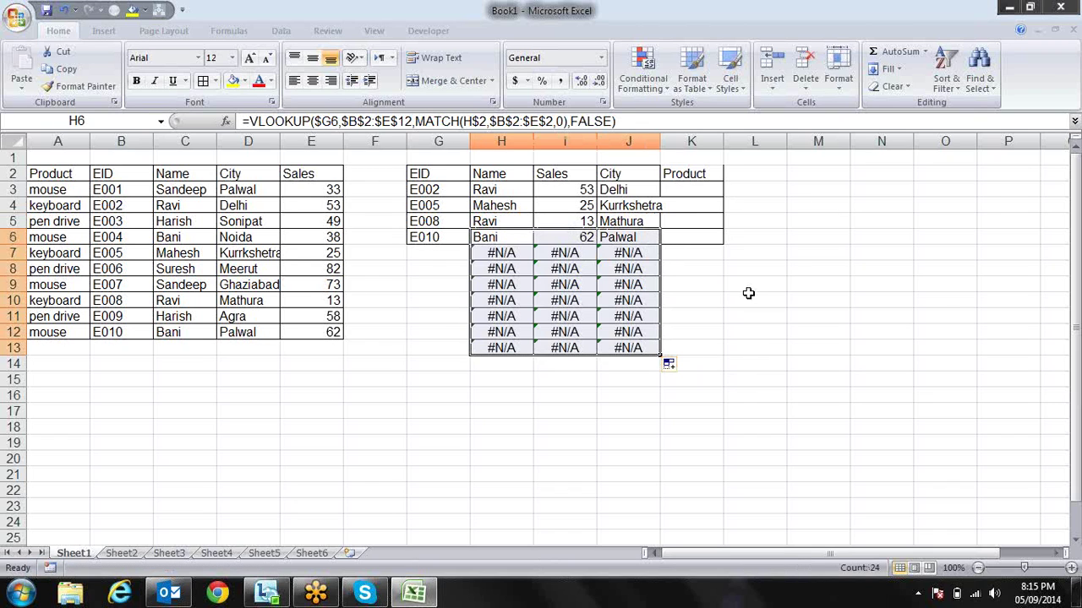
click(750, 296)
click(634, 257)
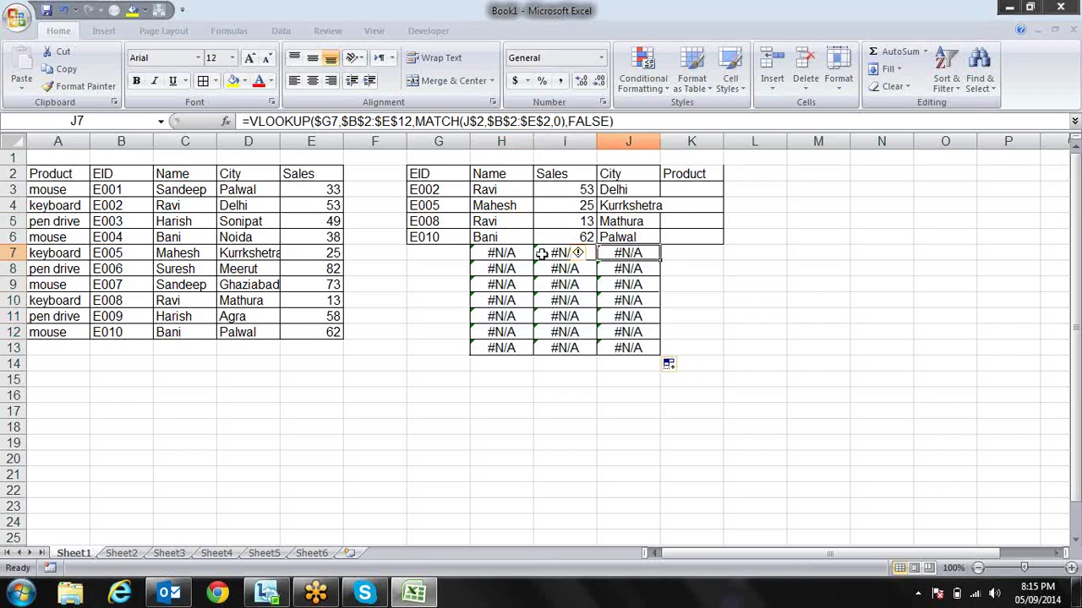
- Apply All Borders to the block G7:K13
mouse_move(434, 252)
mouse_down()
mouse_move(700, 322)
mouse_move(698, 347)
mouse_up()
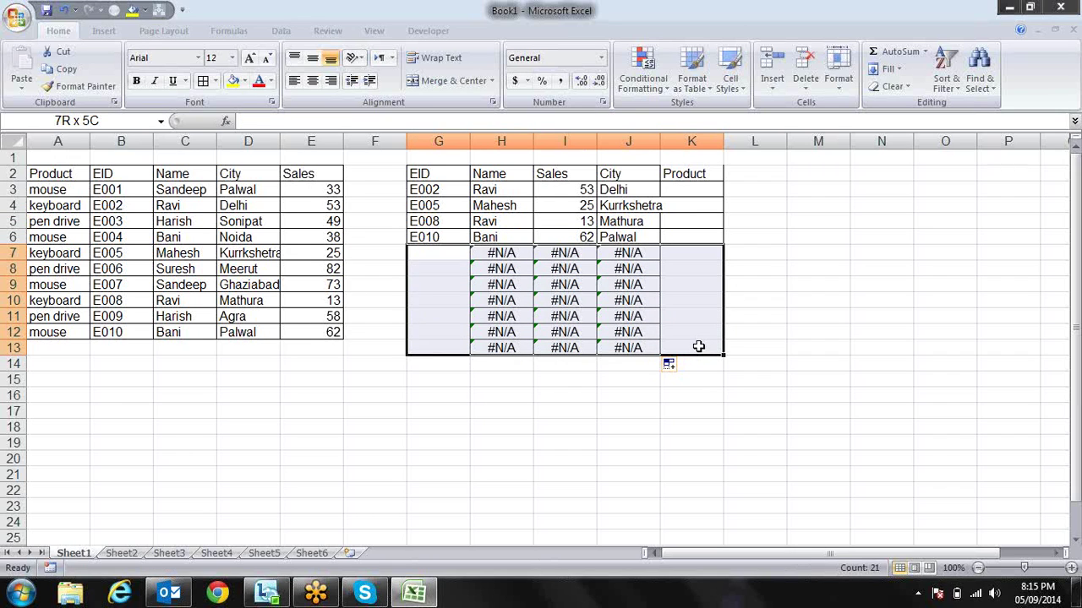
key(alt+h)
key(b)
key(a)
key(Left)
key(Right)
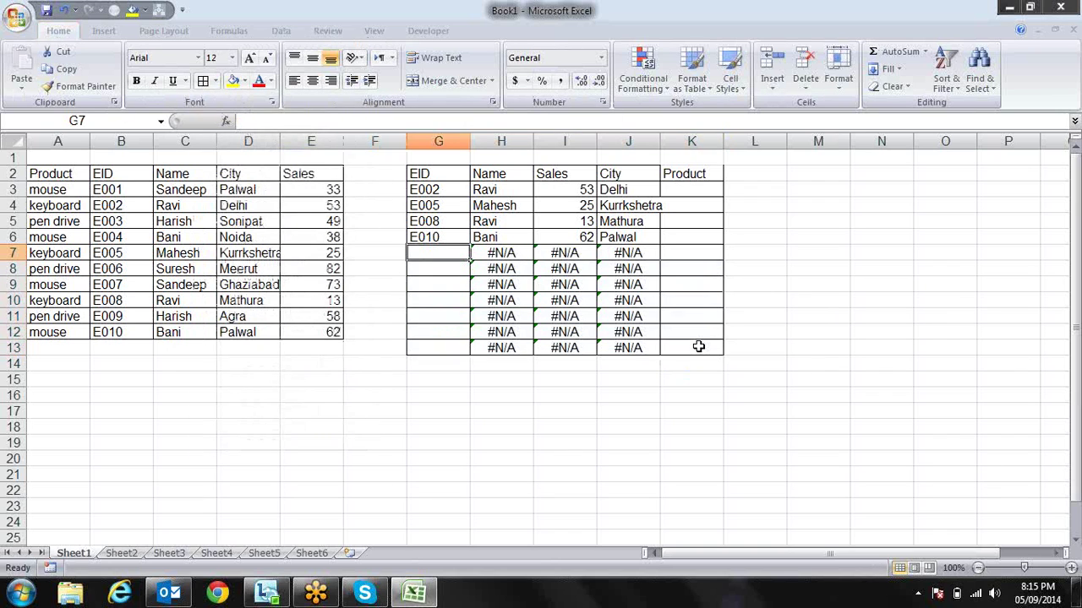
- Enter EID E007 in G7 to return Sandeep, 73 and Ghaziabad
text(E005)
key(BackSpace)
text(7)
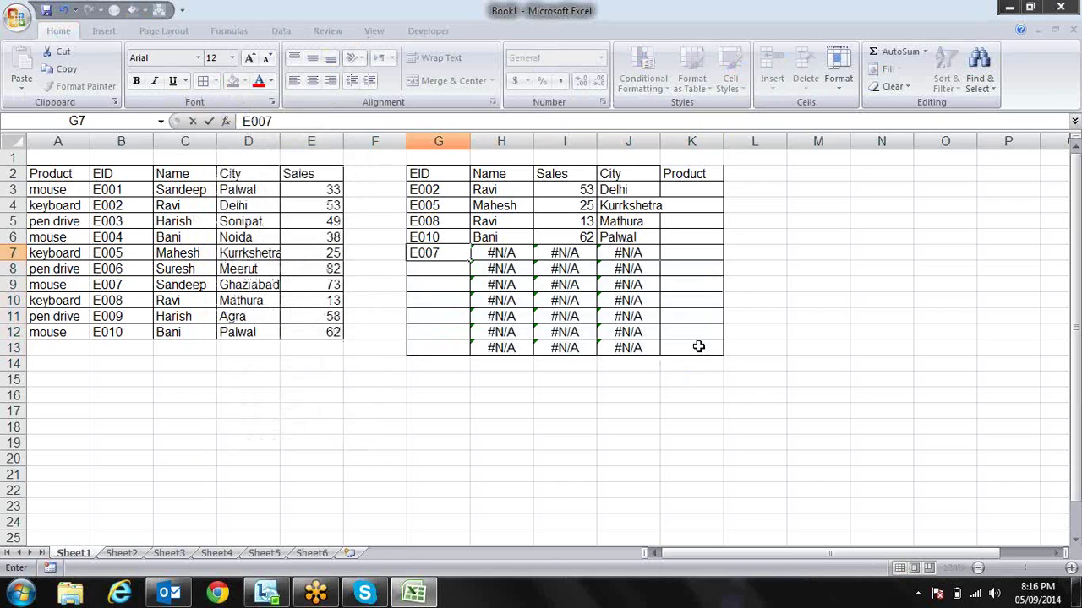
key(Return)
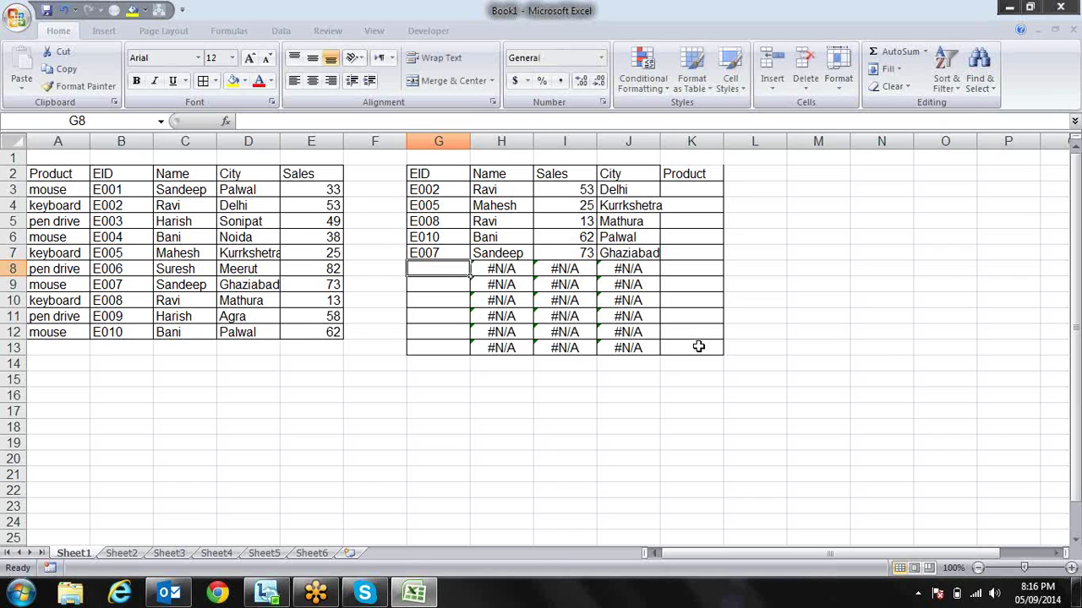
key(Up)
key(Up)
key(Up)
key(Up)
key(Up)
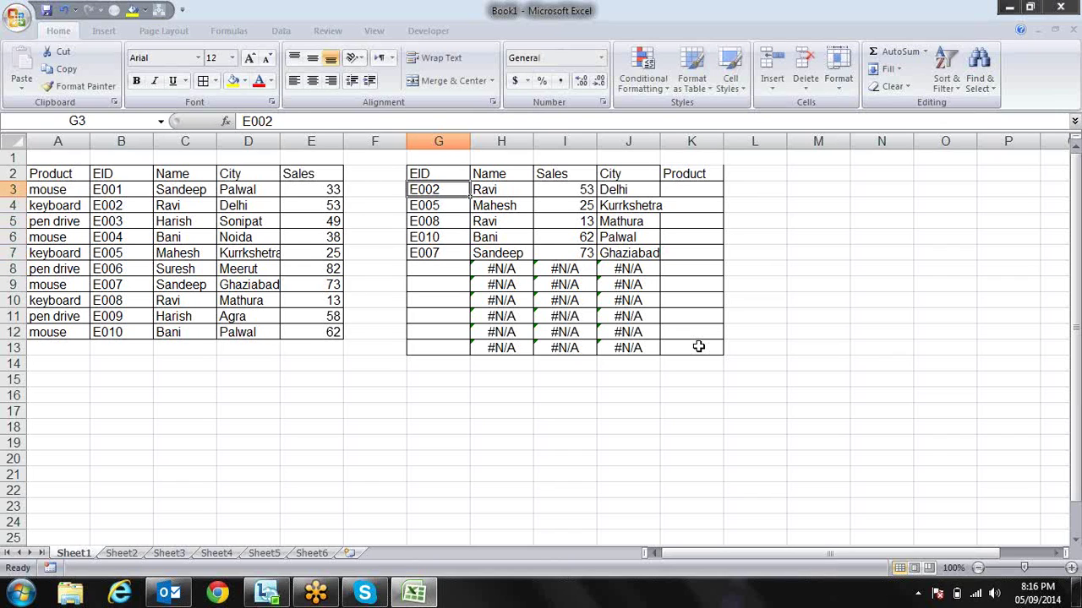
- Attempt to wrap H3's formula in IFERROR, then cancel the broken edit
key(Right)
key(F2)
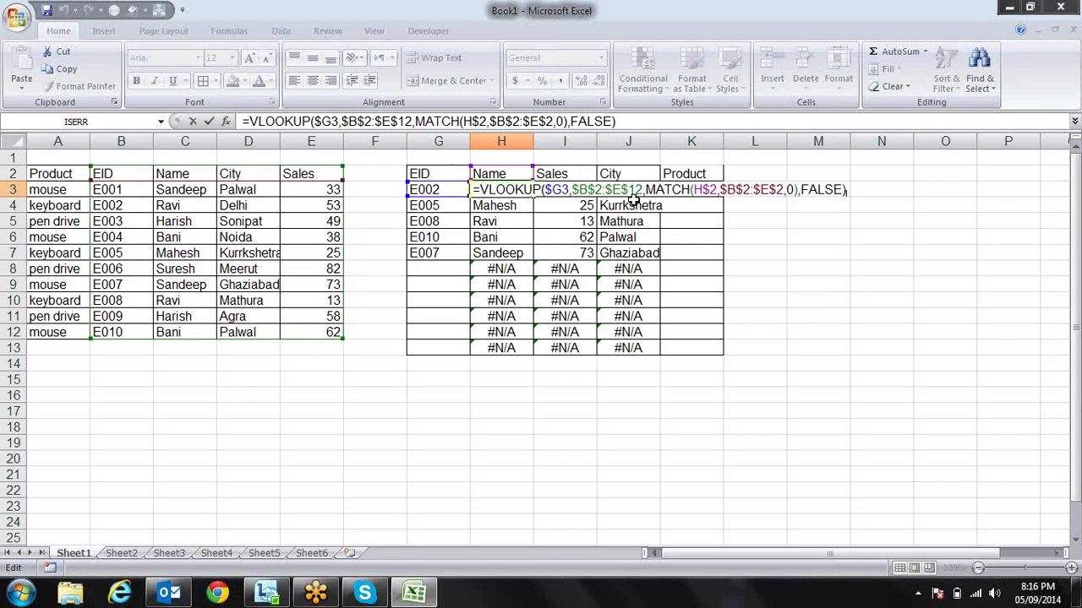
text(IFERROR()
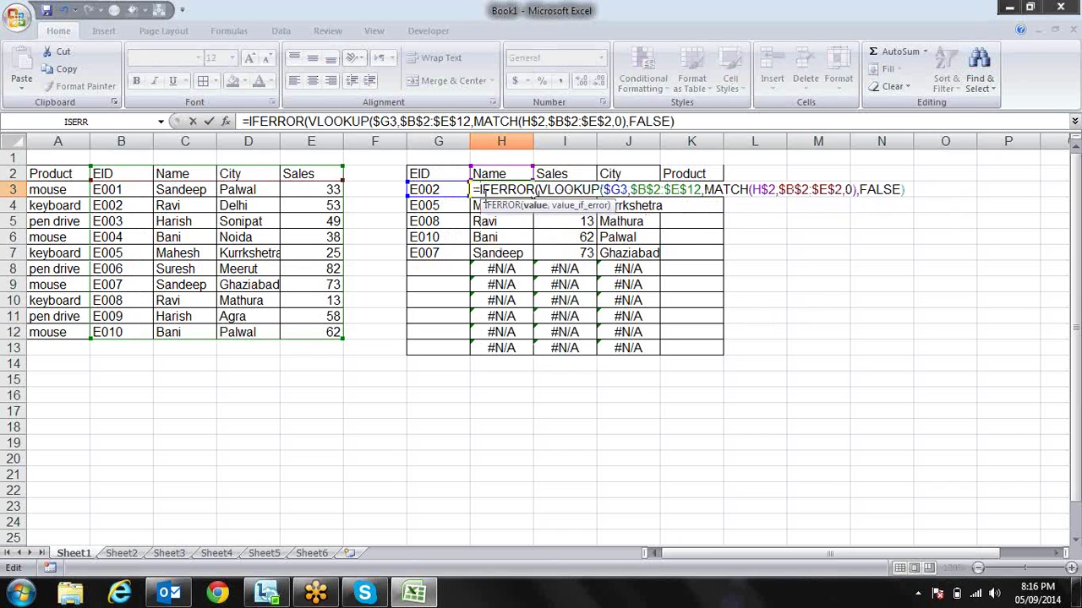
click(921, 189)
click(893, 189)
key(BackSpace)
key(BackSpace)
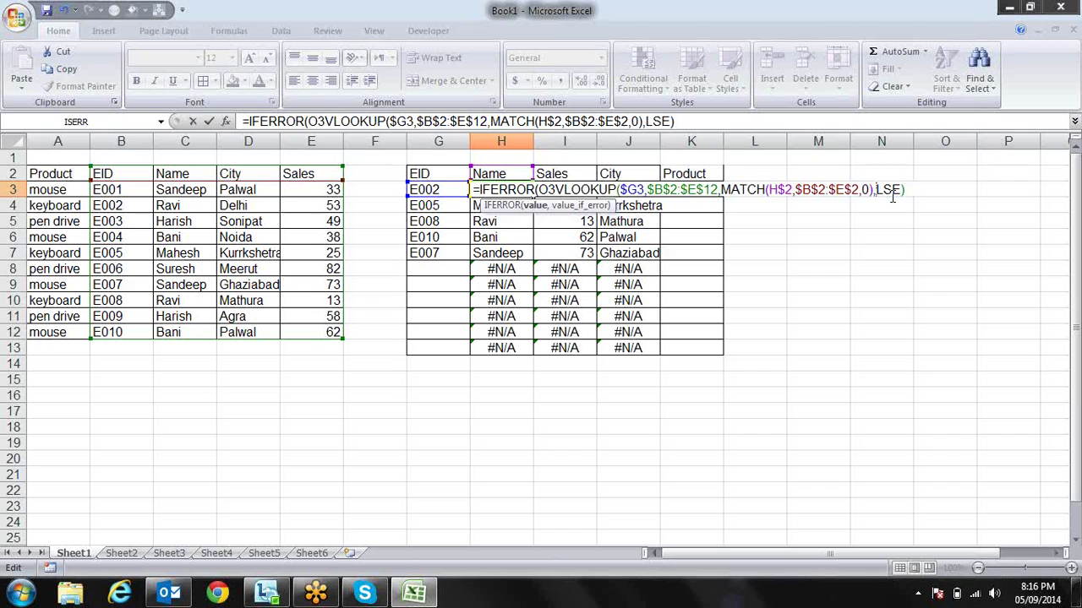
text(fa)
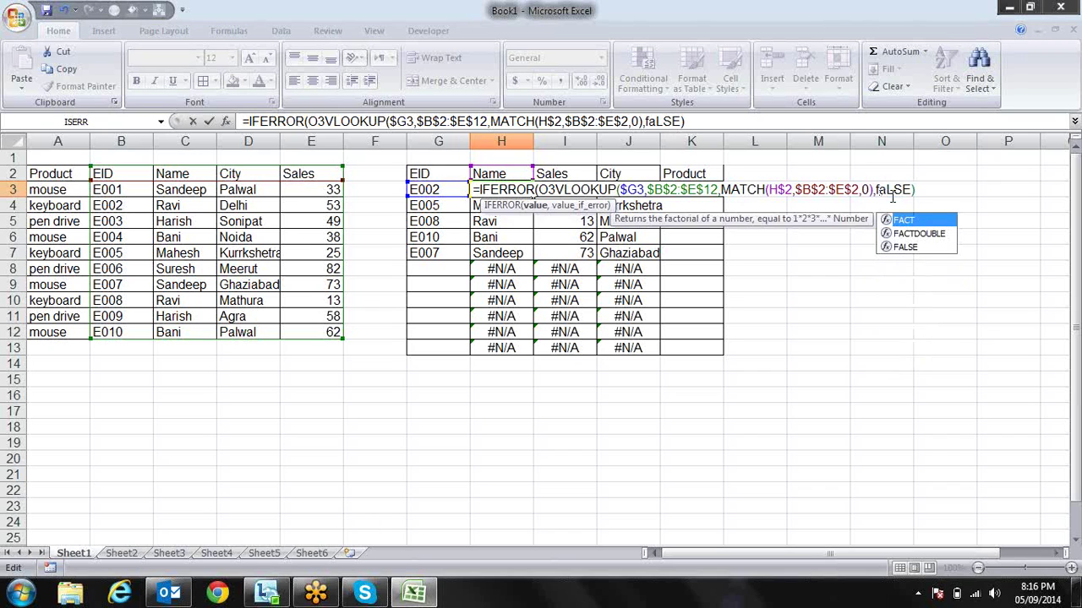
click(892, 194)
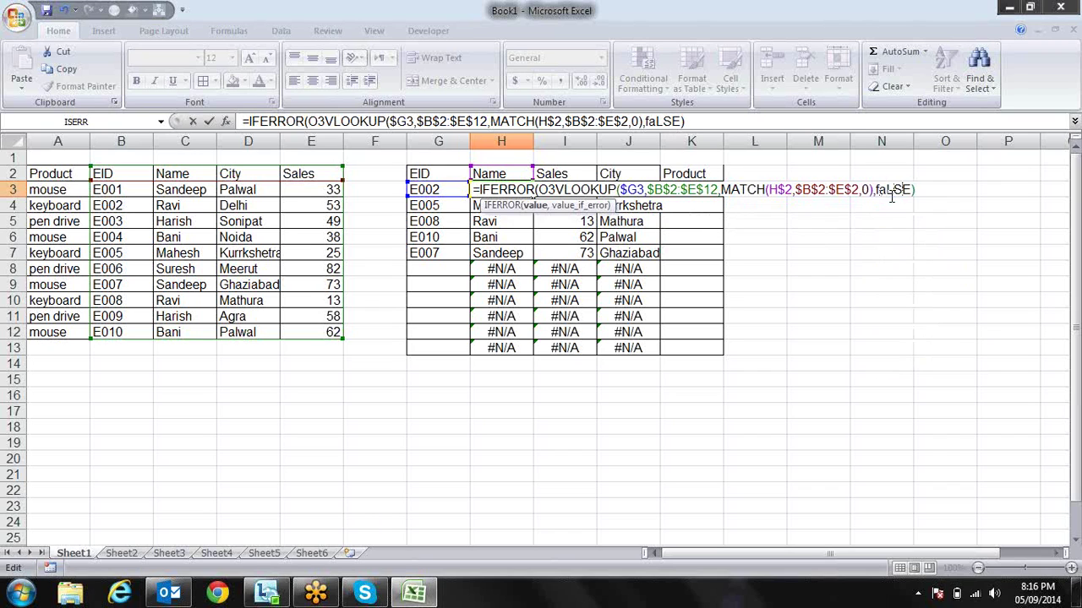
key(Return)
key(Return)
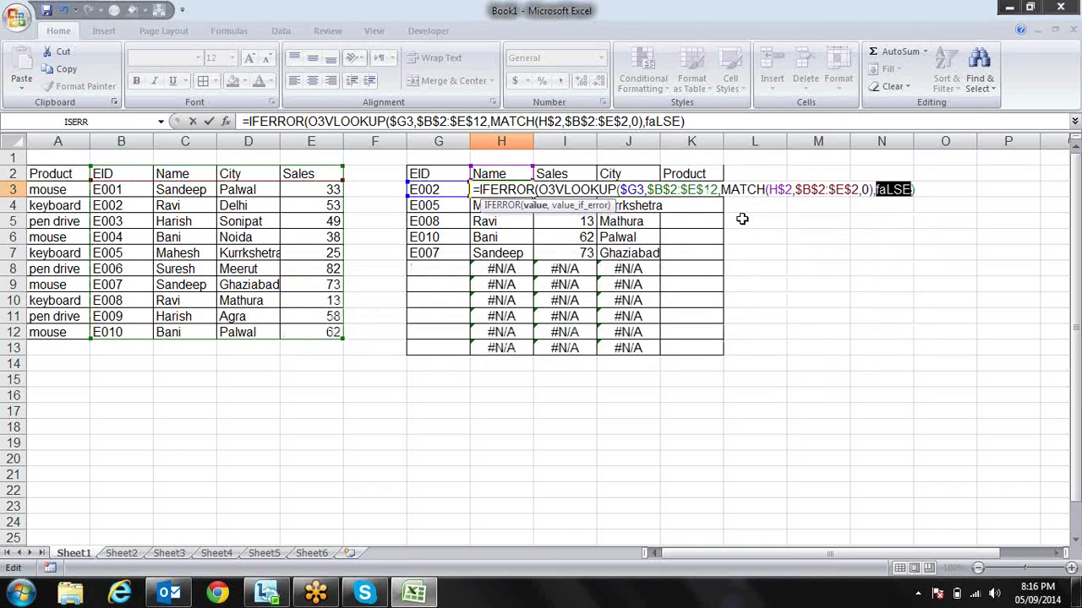
key(Escape)
- Insert IFERROR after the equals sign in H3 with a blank "" fallback
key(F2)
click(480, 189)
text(if)
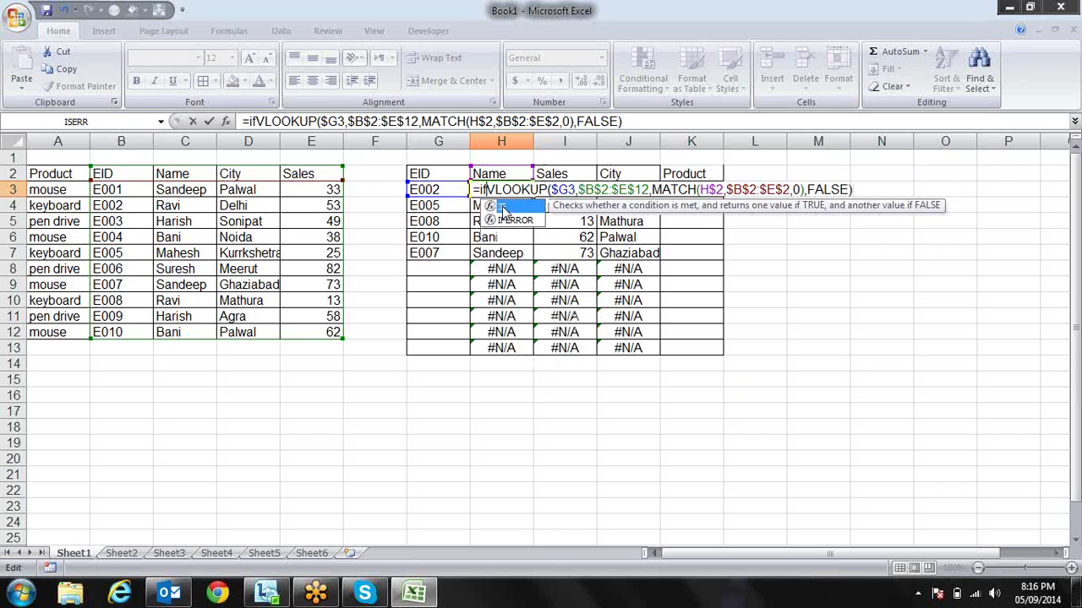
double_click(511, 220)
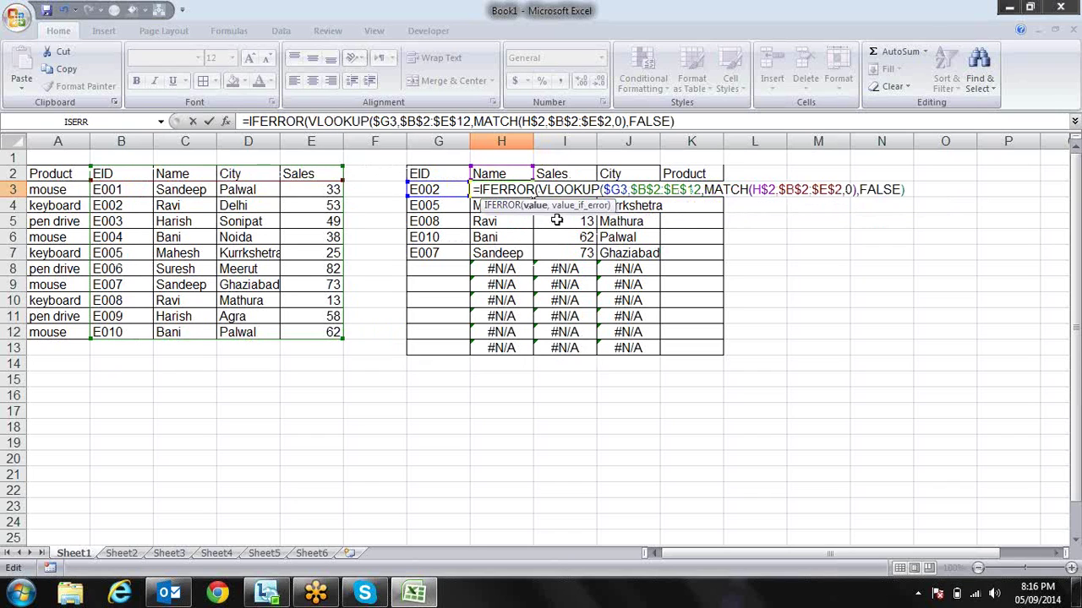
click(538, 211)
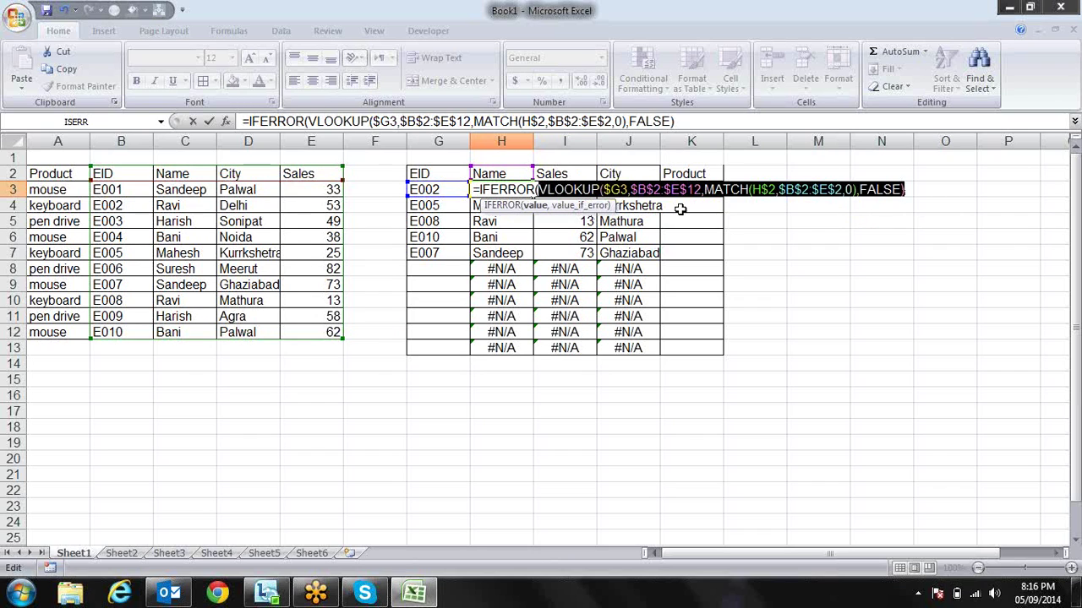
click(915, 200)
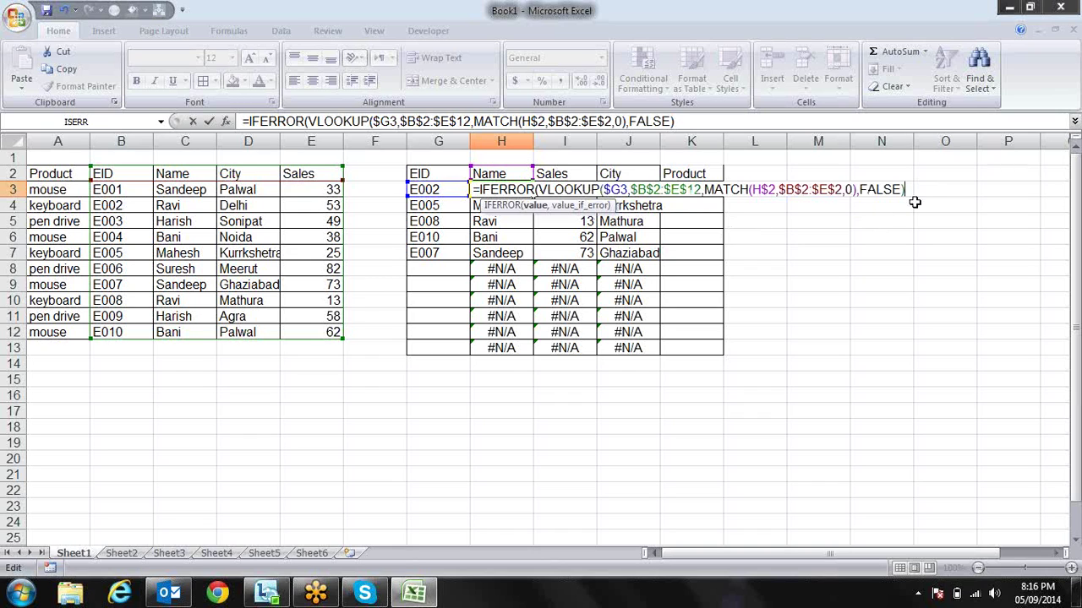
text(,)
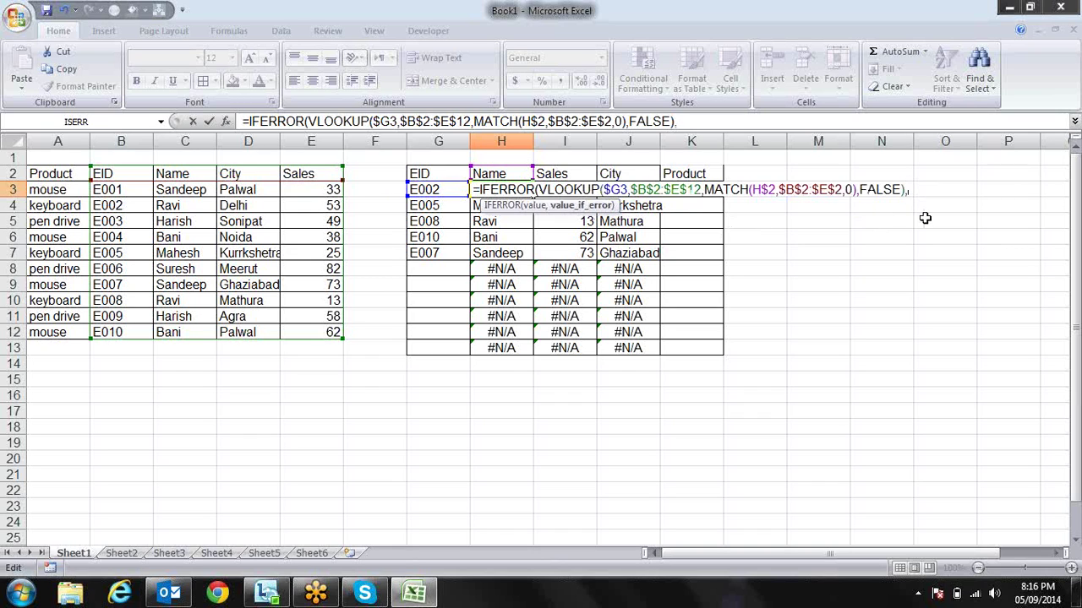
text(")
key(Return)
key(Return)
key(Up)
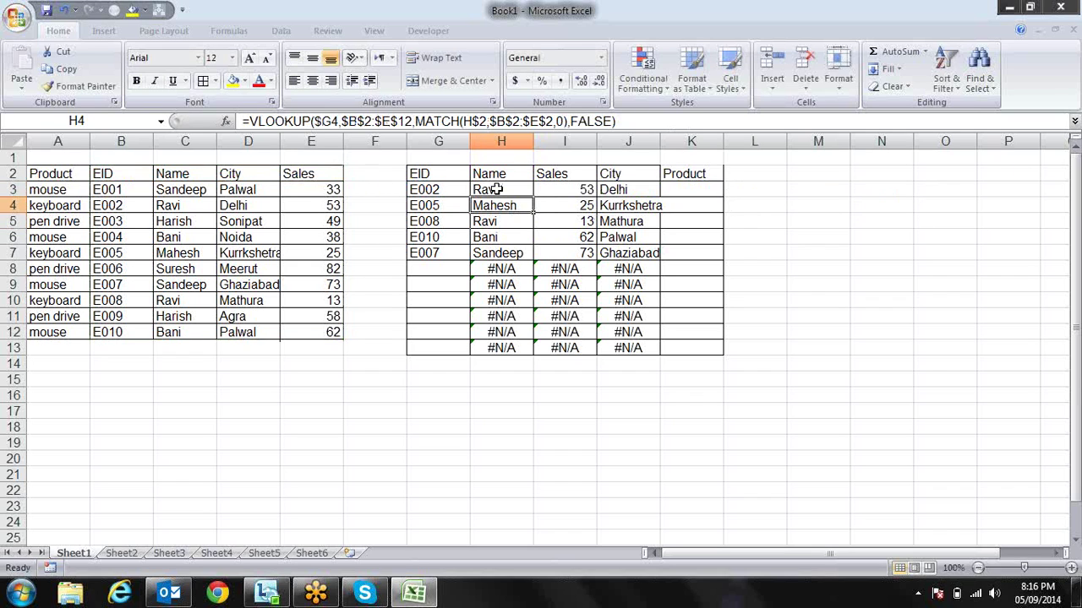
click(499, 189)
- Fill H3's IFERROR formula through J13 and enter E001 in G8
mouse_move(533, 197)
mouse_down()
mouse_move(632, 200)
mouse_move(657, 356)
mouse_up()
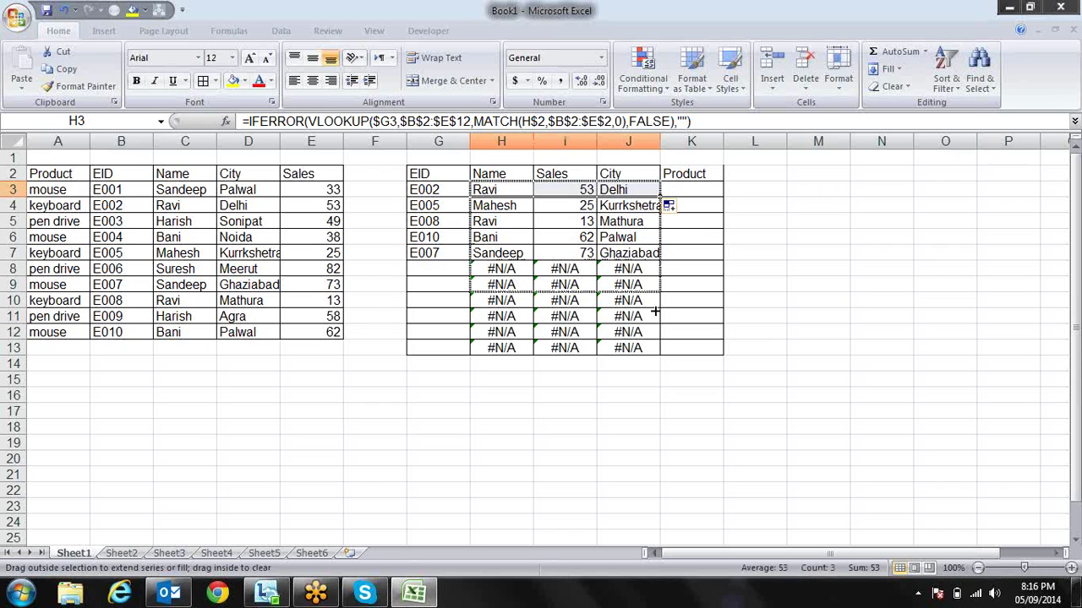
click(614, 310)
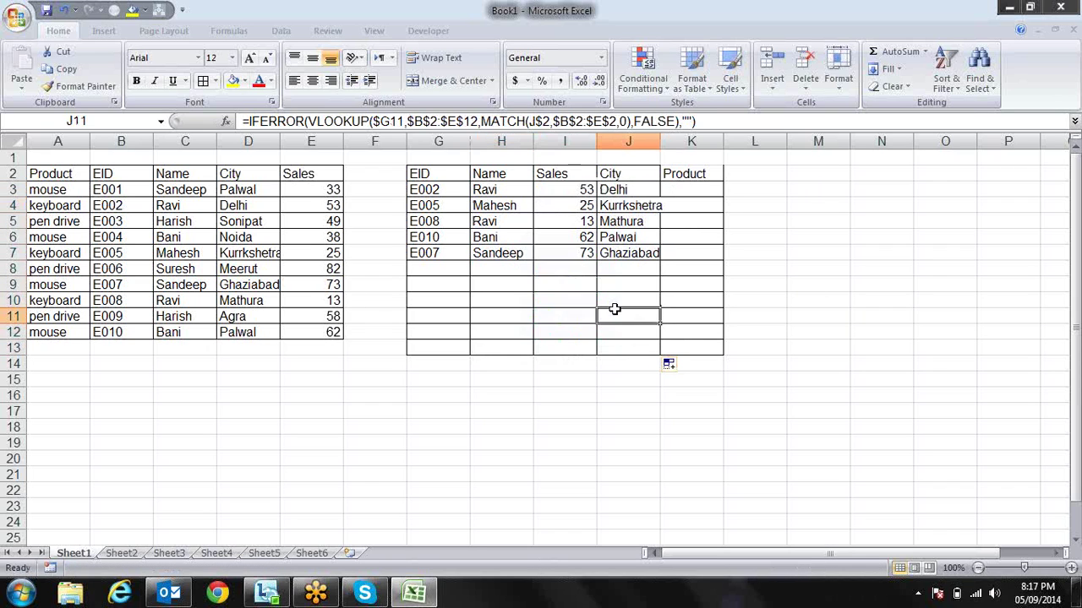
key(Left)
key(Left)
key(Up)
key(Up)
key(Up)
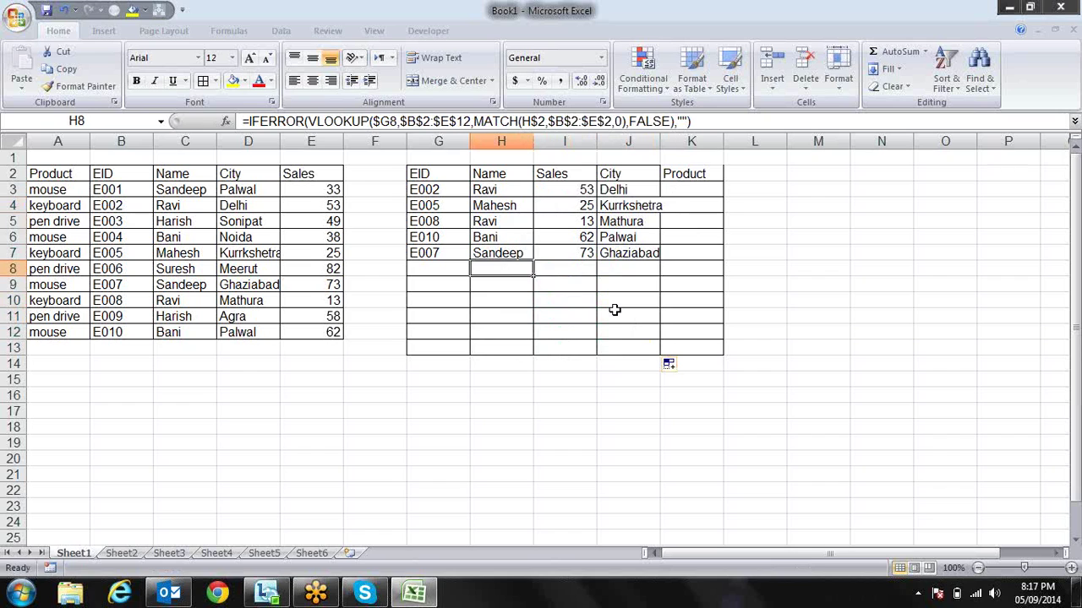
key(Left)
text(E)
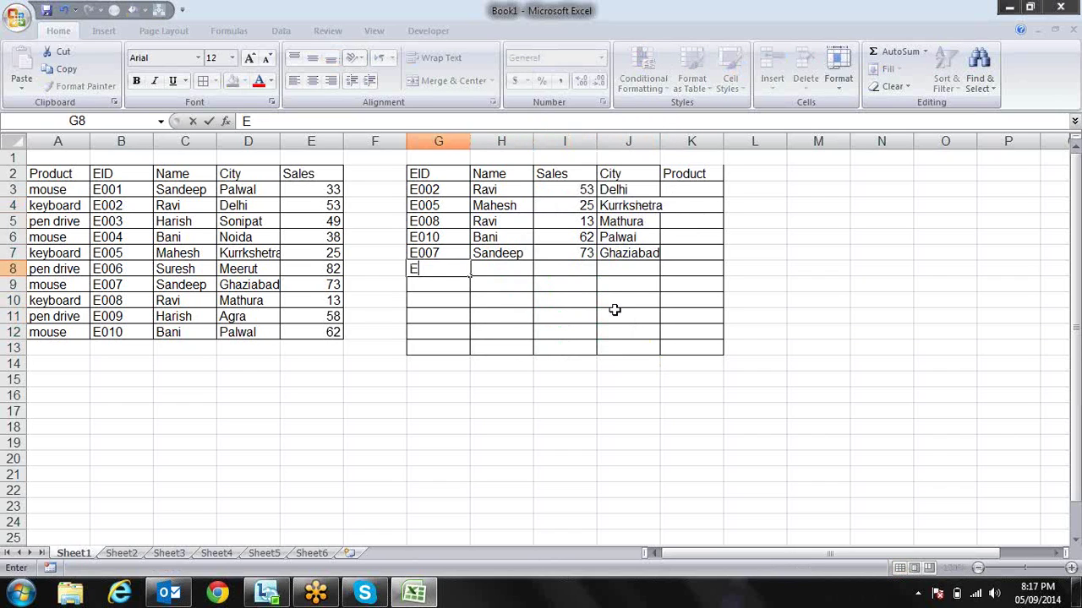
text(0001)
key(BackSpace)
key(BackSpace)
key(Return)
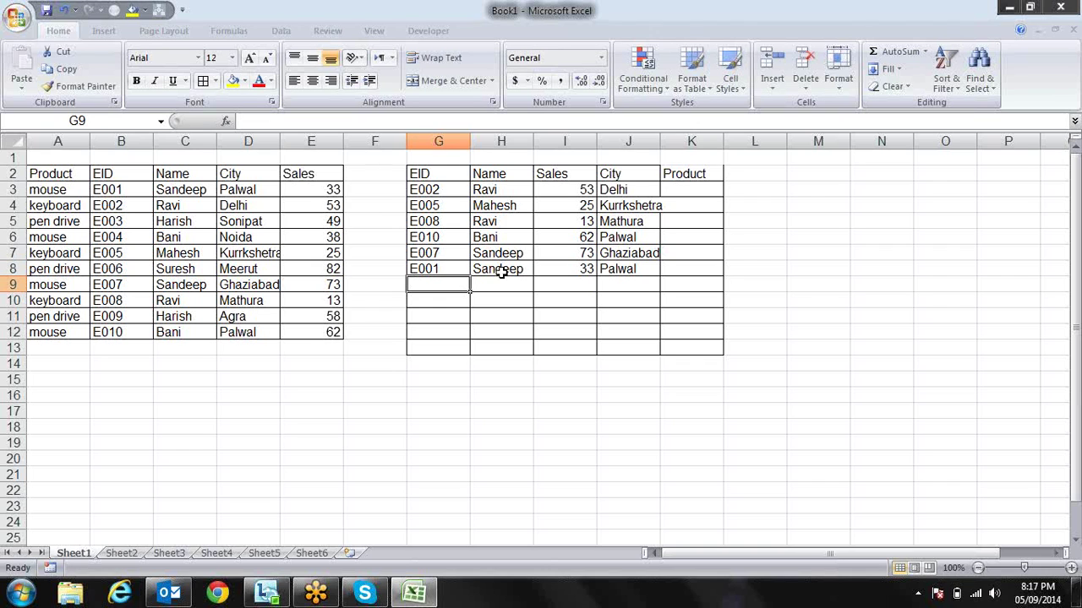
- Delete column A and the lookup table's Product column J
right_click(75, 137)
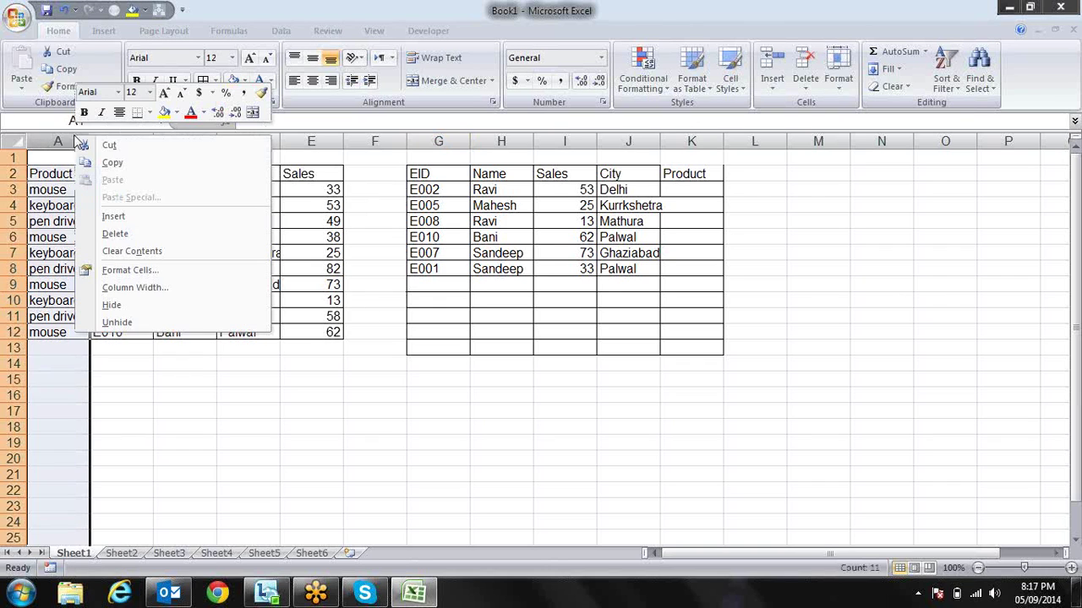
click(106, 233)
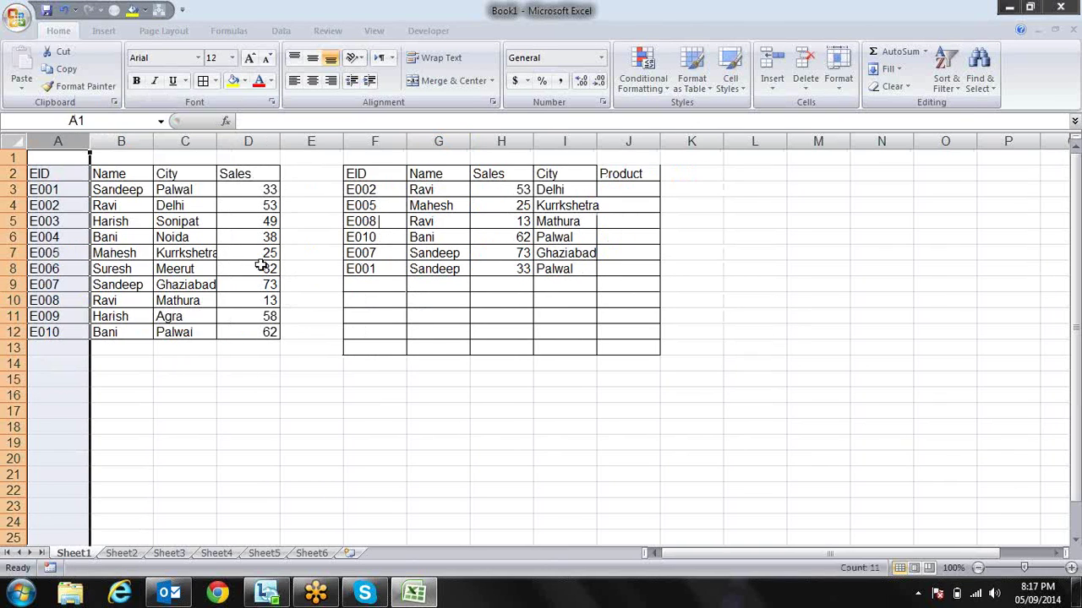
right_click(639, 142)
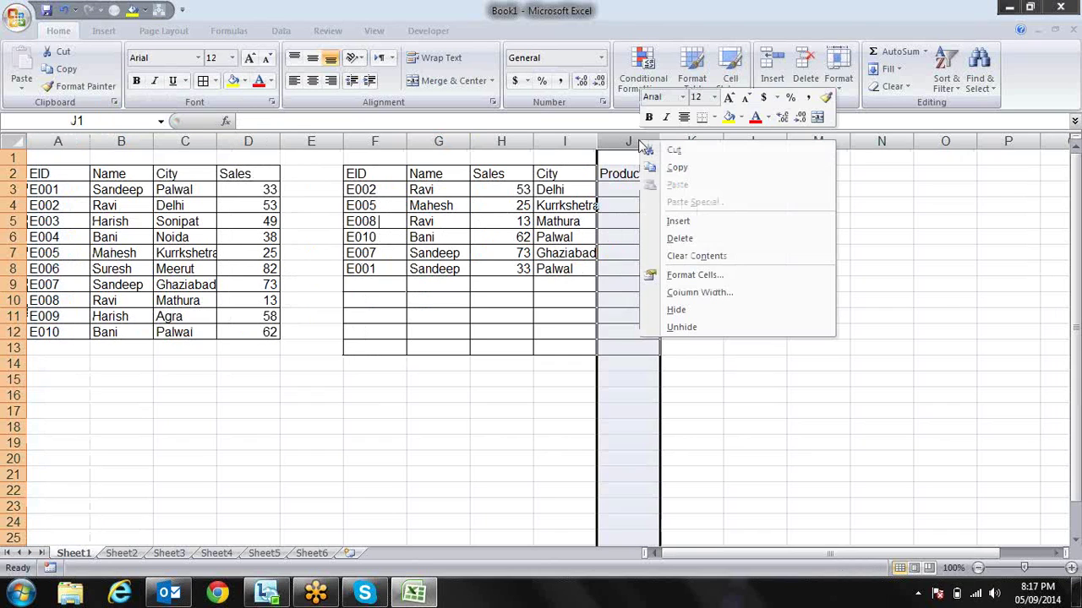
click(679, 237)
click(684, 272)
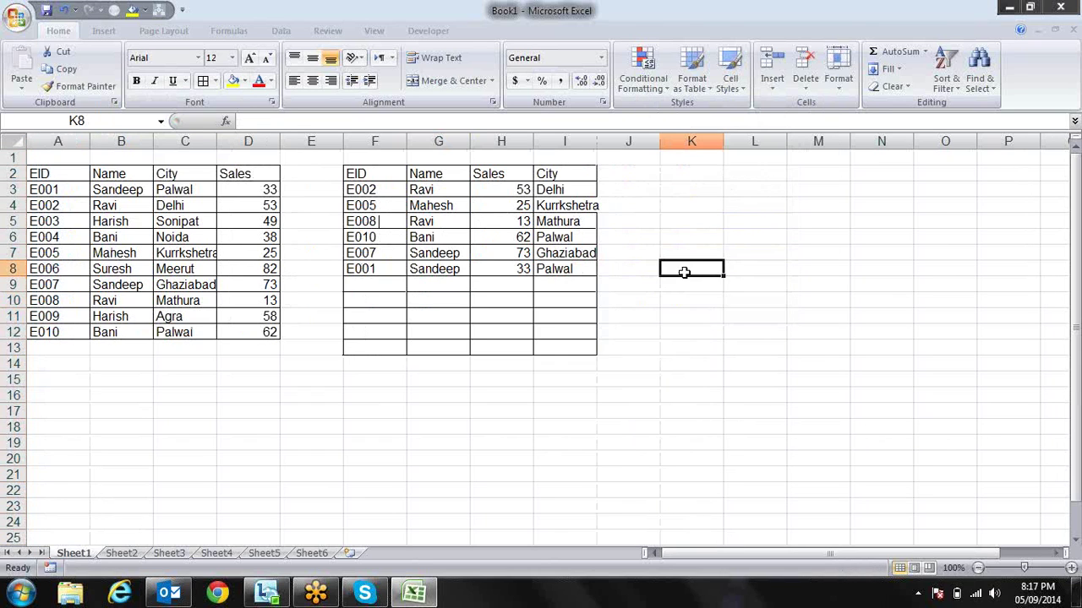
- Autofit column I for Kurrkshetra and copy the data block A2:D9
double_click(596, 141)
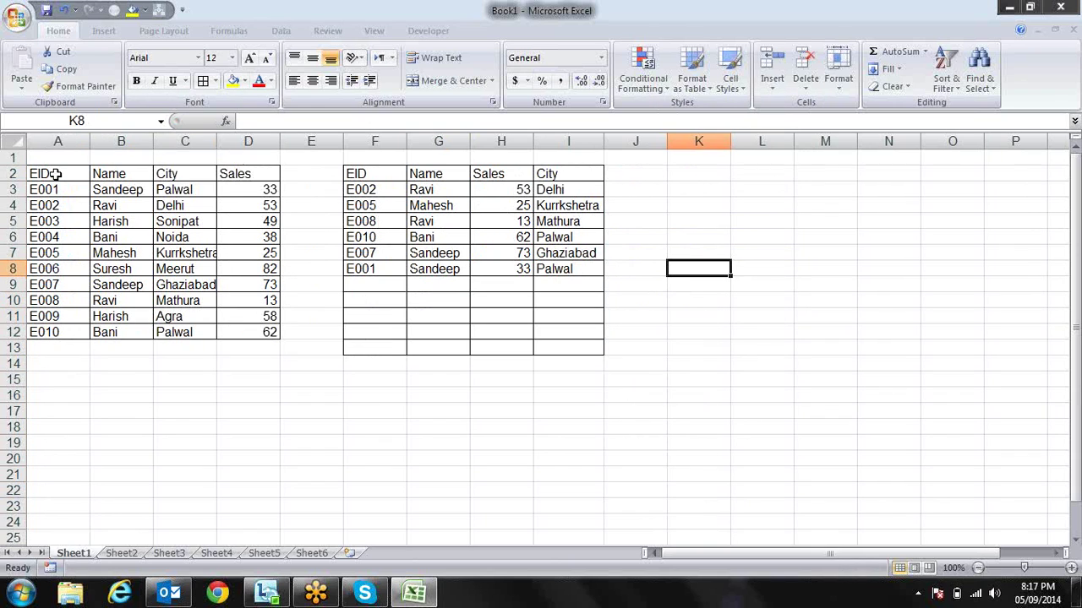
mouse_move(55, 173)
mouse_down()
mouse_move(278, 300)
mouse_move(267, 279)
mouse_up()
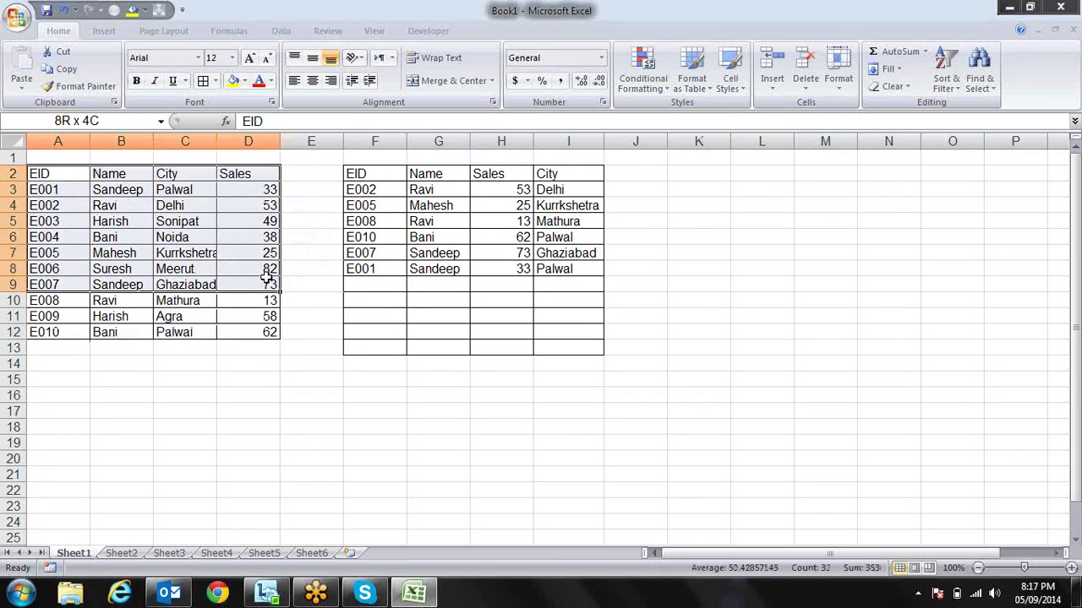
key(ctrl+c)
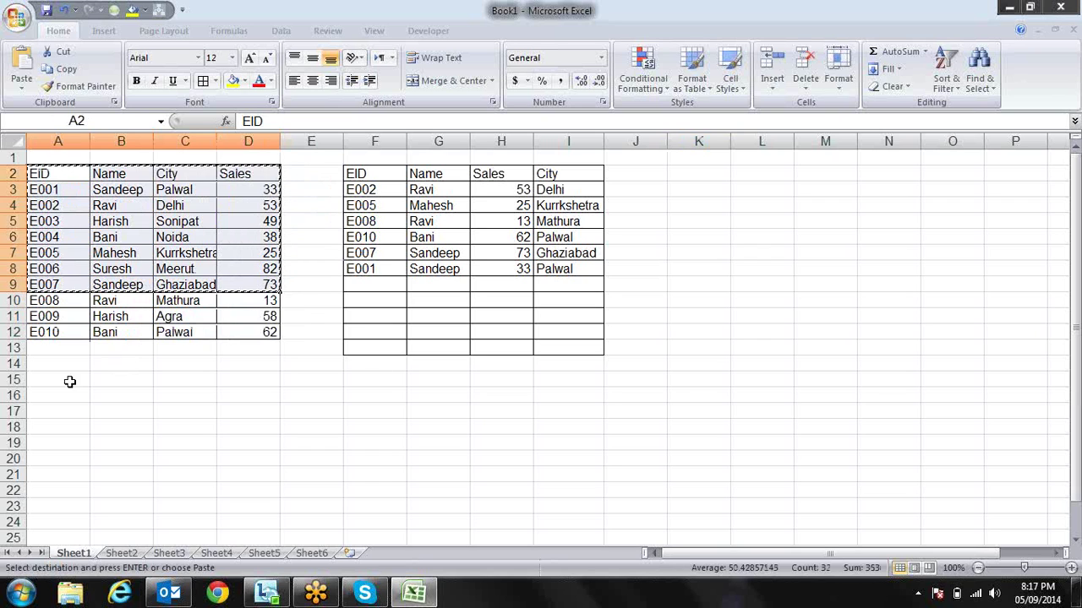
- Paste the rows at A15 and renumber the EIDs E011 through E017
click(66, 381)
key(Return)
key(Down)
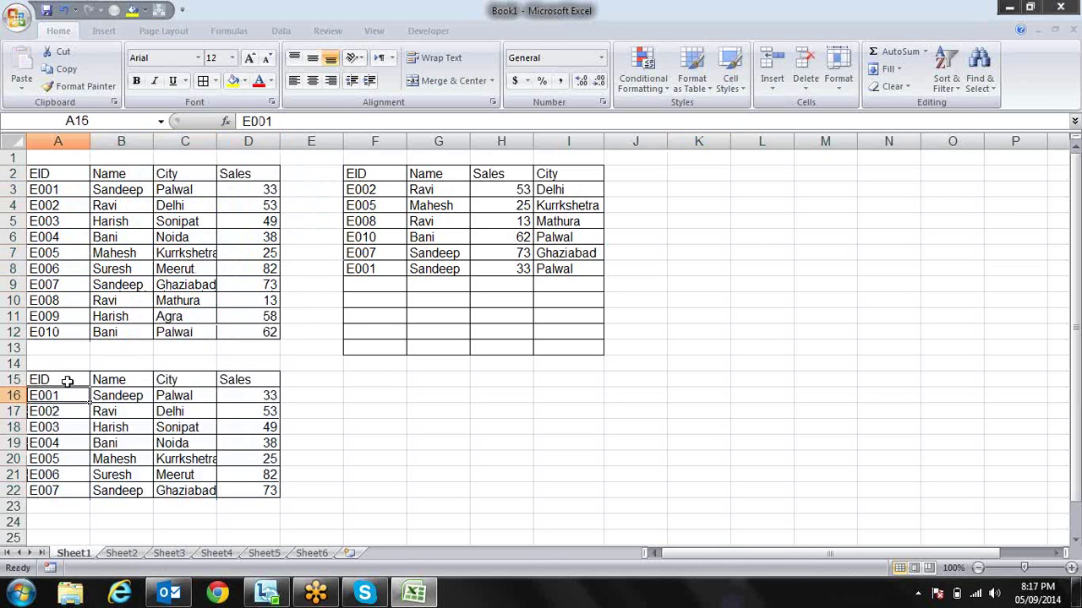
key(F2)
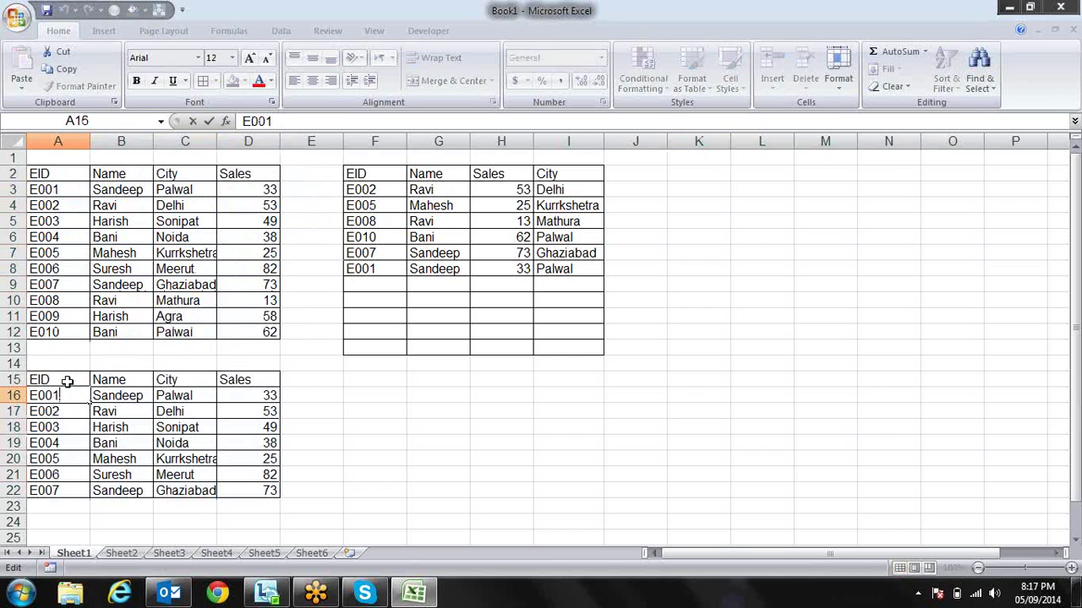
key(BackSpace)
key(BackSpace)
text(11)
key(Return)
key(Up)
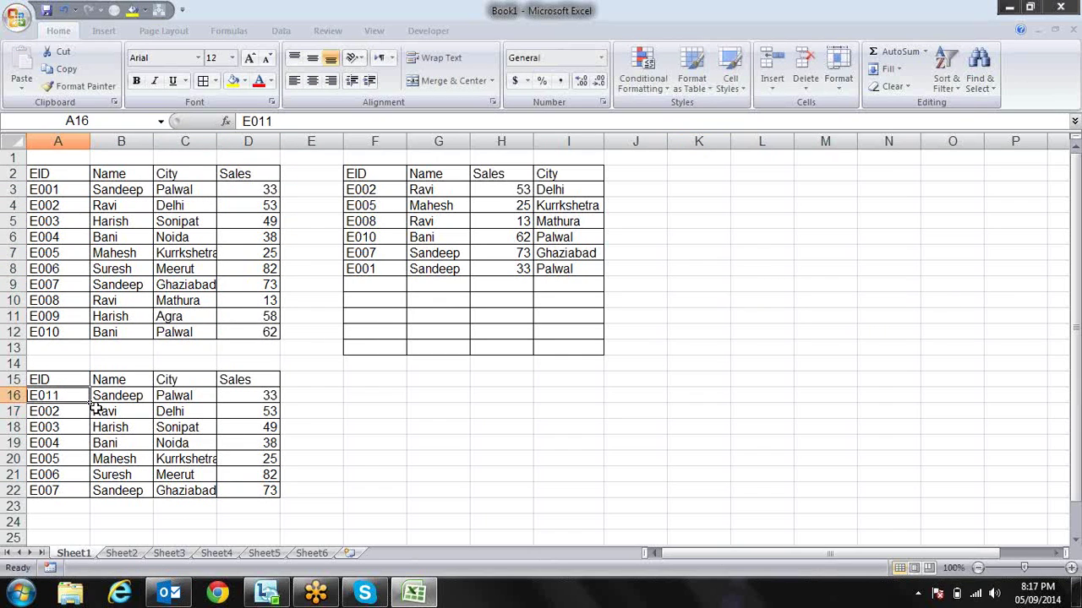
drag(90, 403, 95, 504)
- Copy the EIDs in A17, A21 and A19 together
click(215, 444)
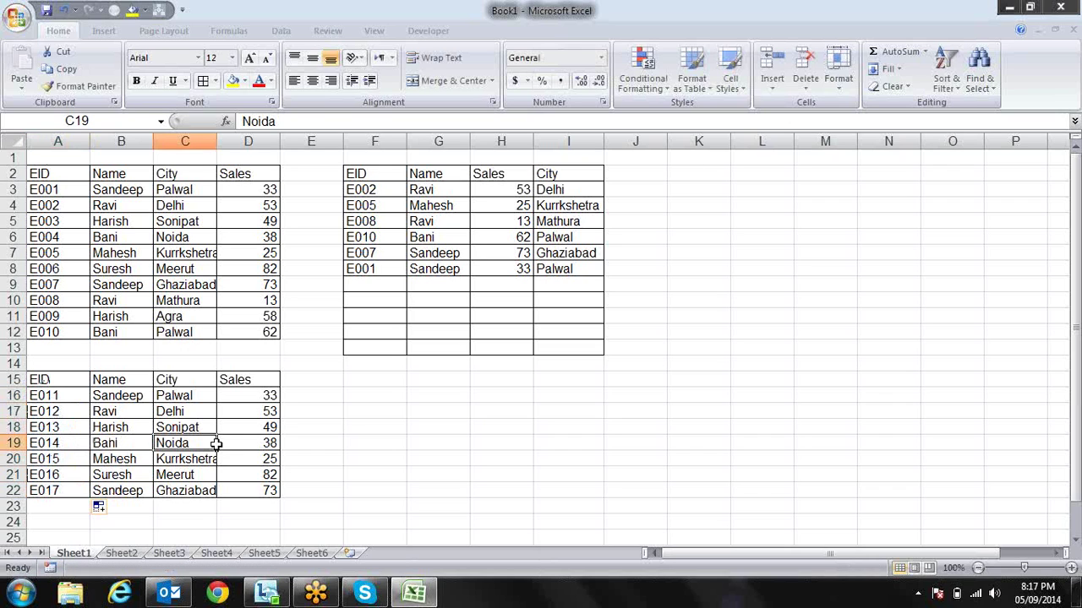
click(62, 409)
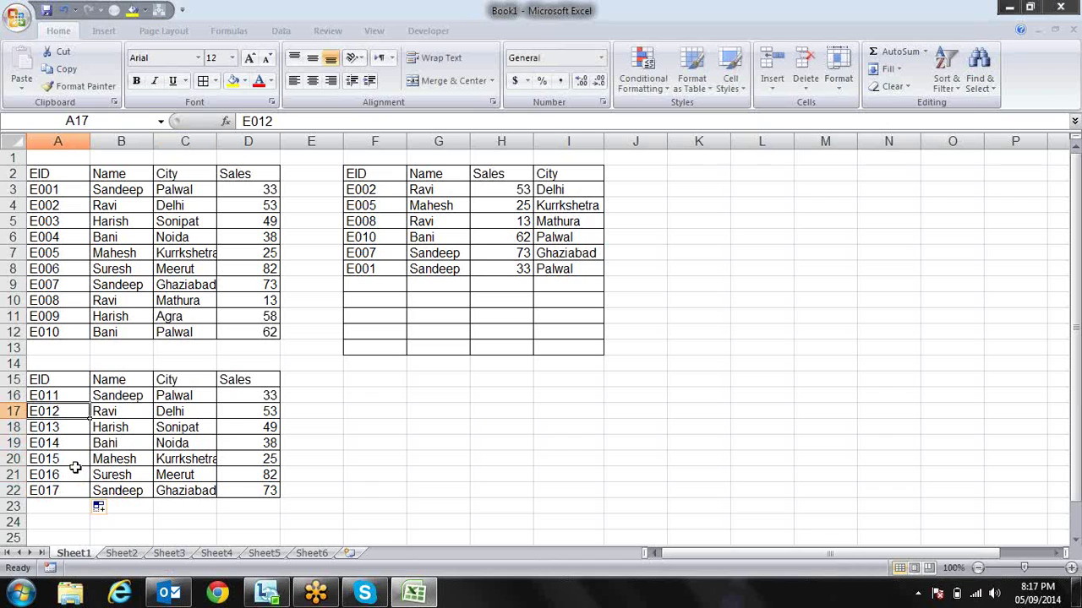
ctrl+click(75, 467)
ctrl+click(79, 445)
key(ctrl+c)
- Paste E012, E014 and E016 into F9:F11 and copy E017 from A22 into F12
click(370, 285)
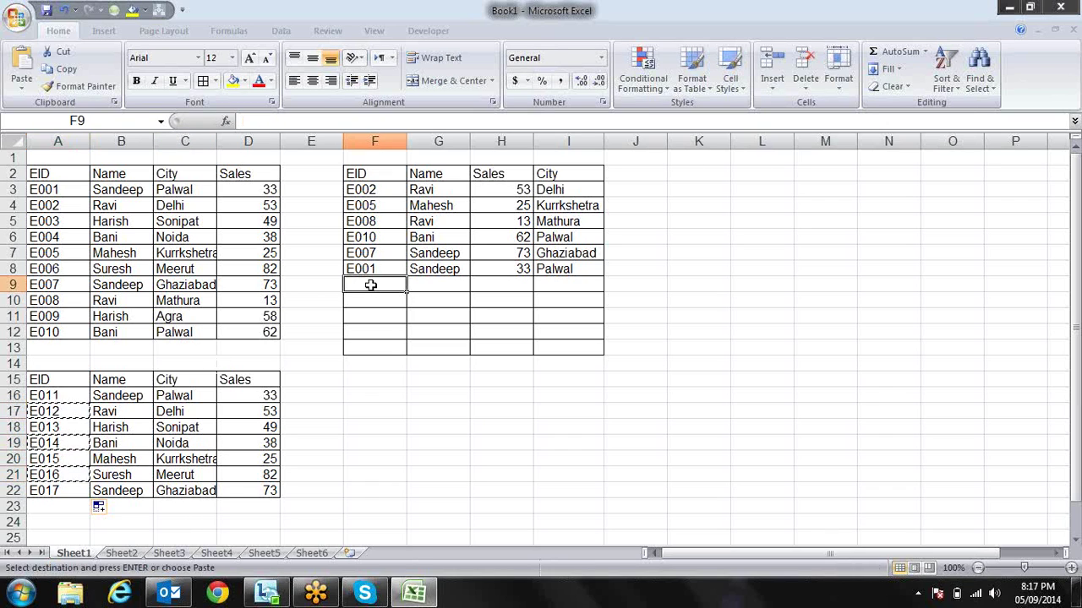
key(Return)
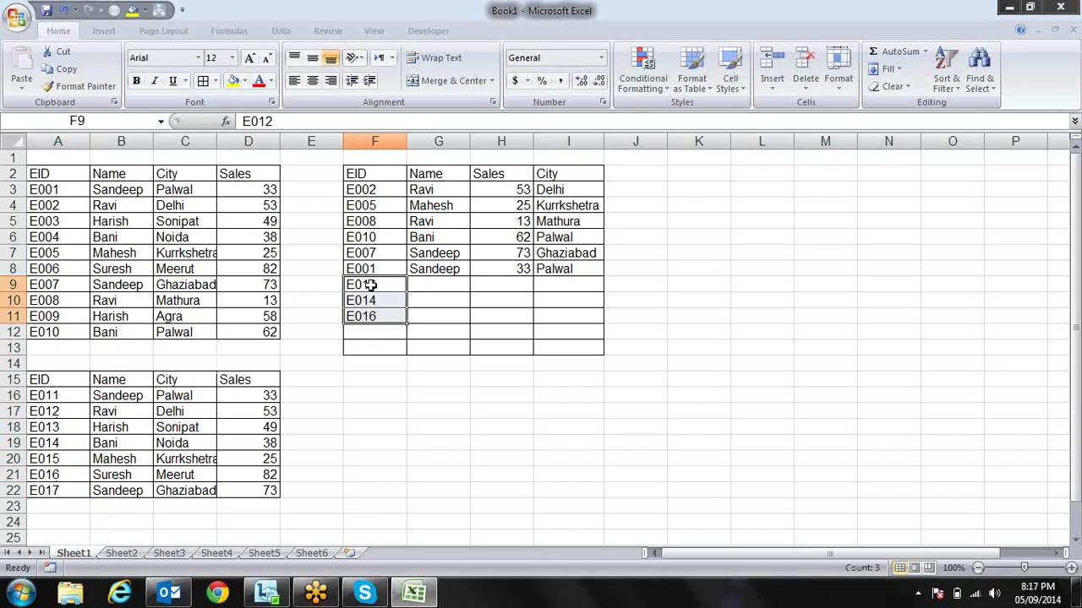
click(76, 487)
key(ctrl+c)
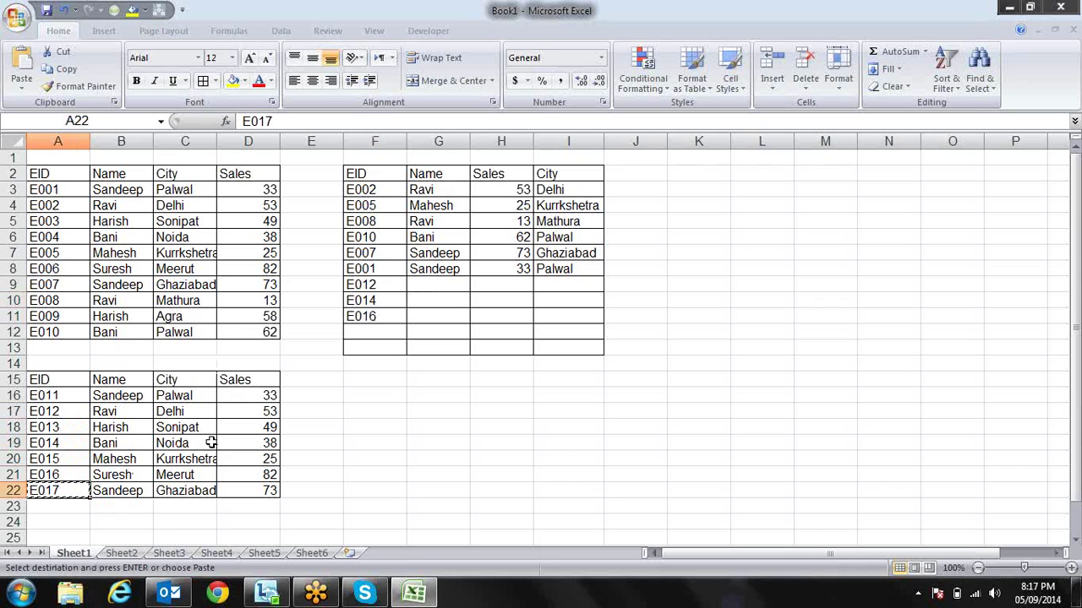
click(377, 330)
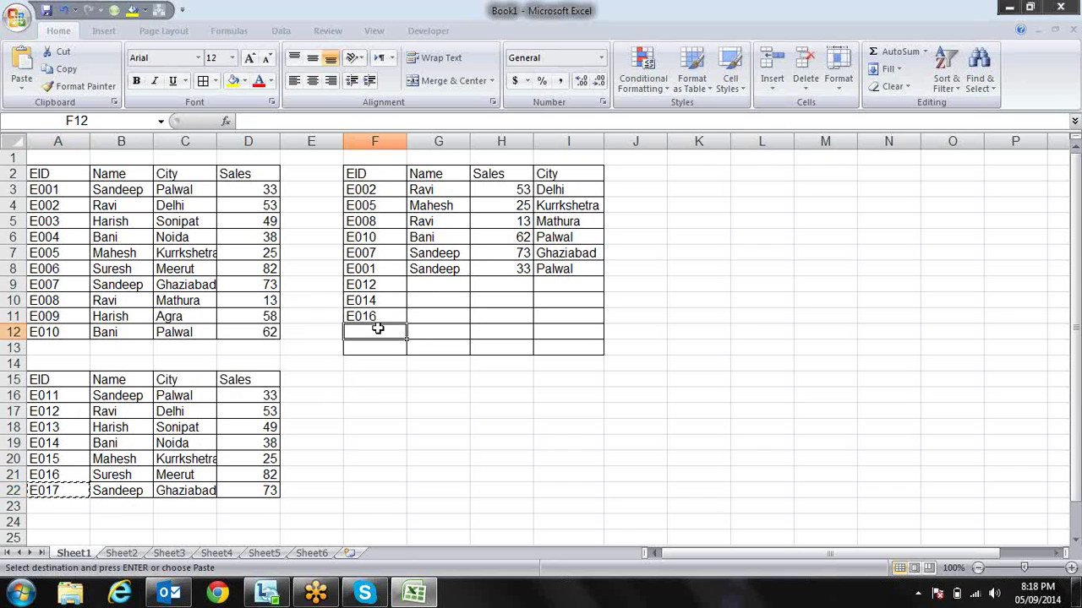
key(Return)
key(Return)
- Step through the column G lookup formulas, ending back at G9
key(Right)
key(Up)
key(Up)
key(Up)
key(Up)
key(Down)
key(Down)
key(Down)
key(Down)
key(Up)
key(Up)
key(Up)
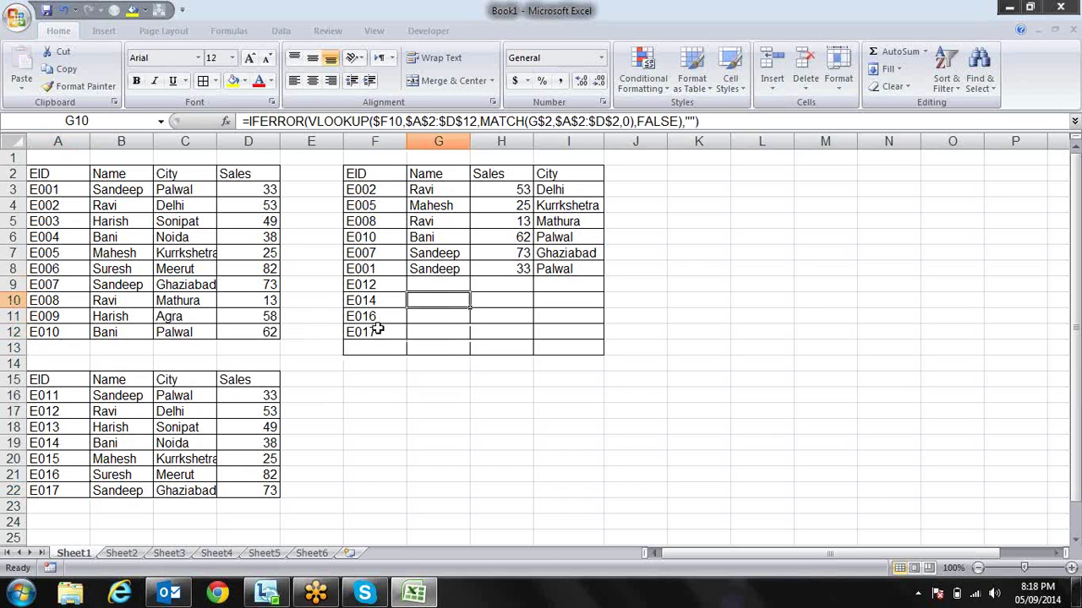
key(Up)
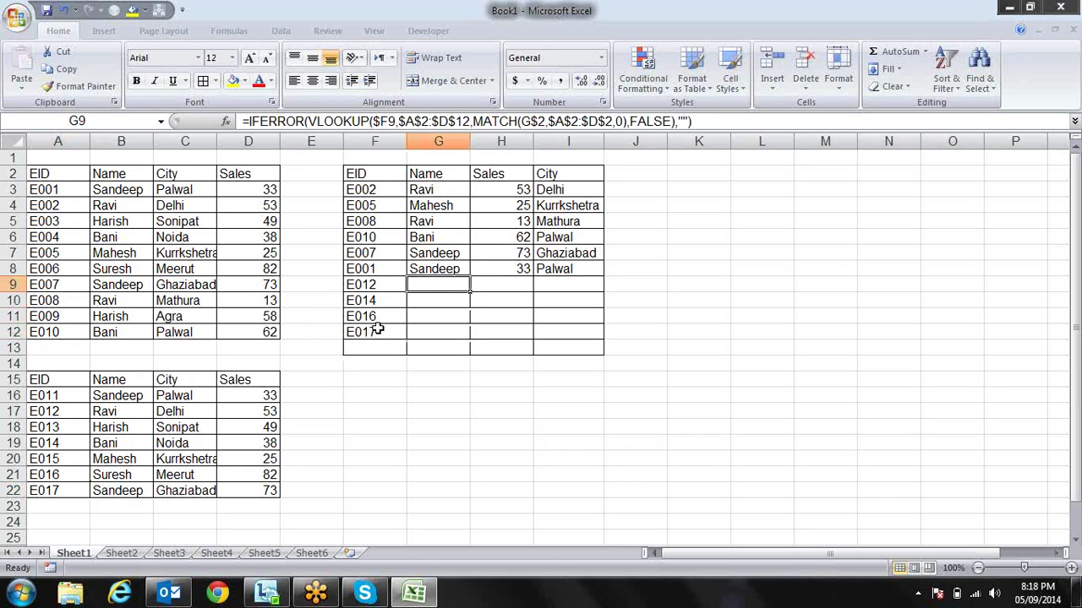
- Compare G9's formula with G3's, then open G3's IFERROR/VLOOKUP formula in-cell
key(Up)
key(Up)
key(Up)
key(Up)
key(Up)
key(Up)
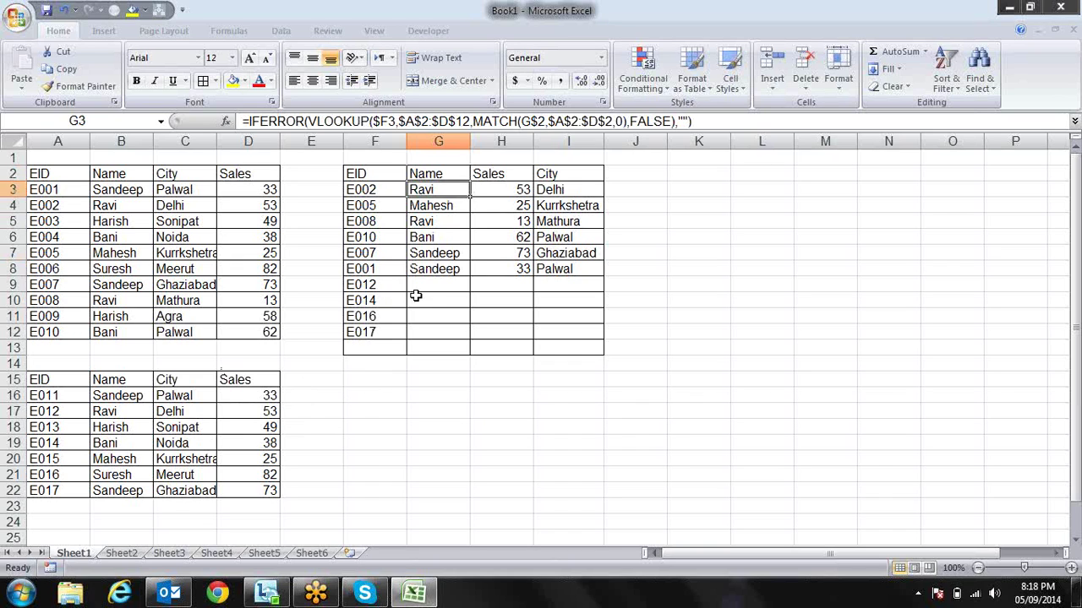
click(441, 286)
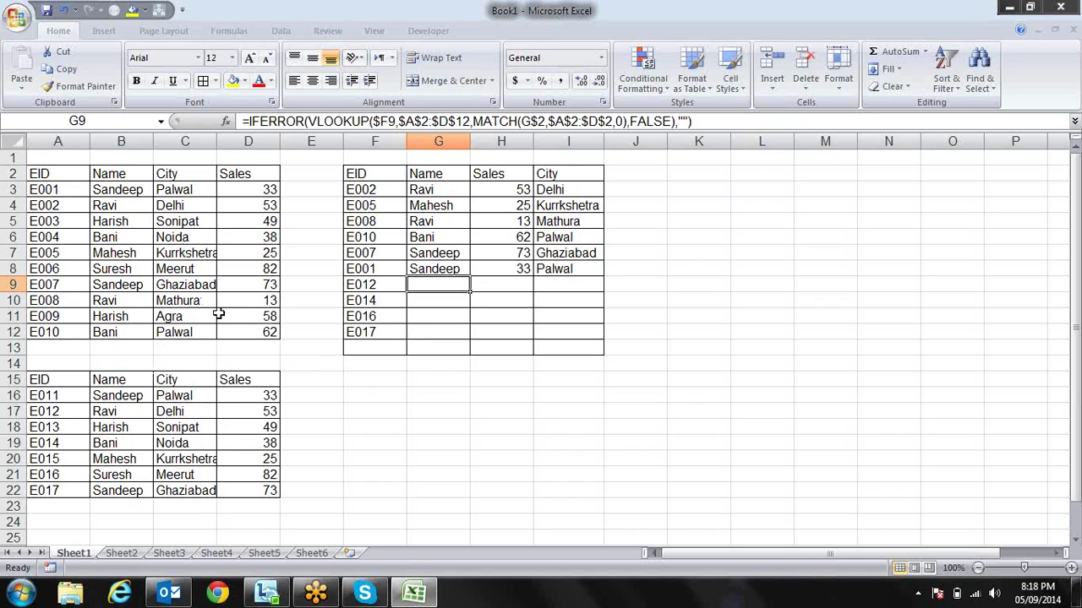
click(457, 195)
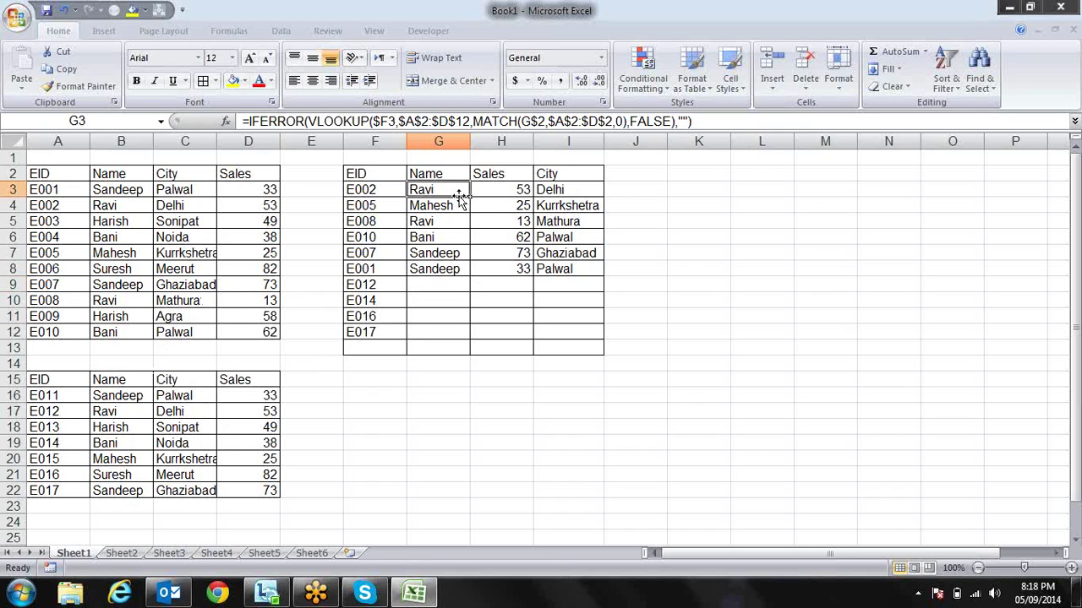
double_click(459, 196)
- Inspect G3's IFERROR value_if_error argument, leaving the cell unchanged
click(482, 191)
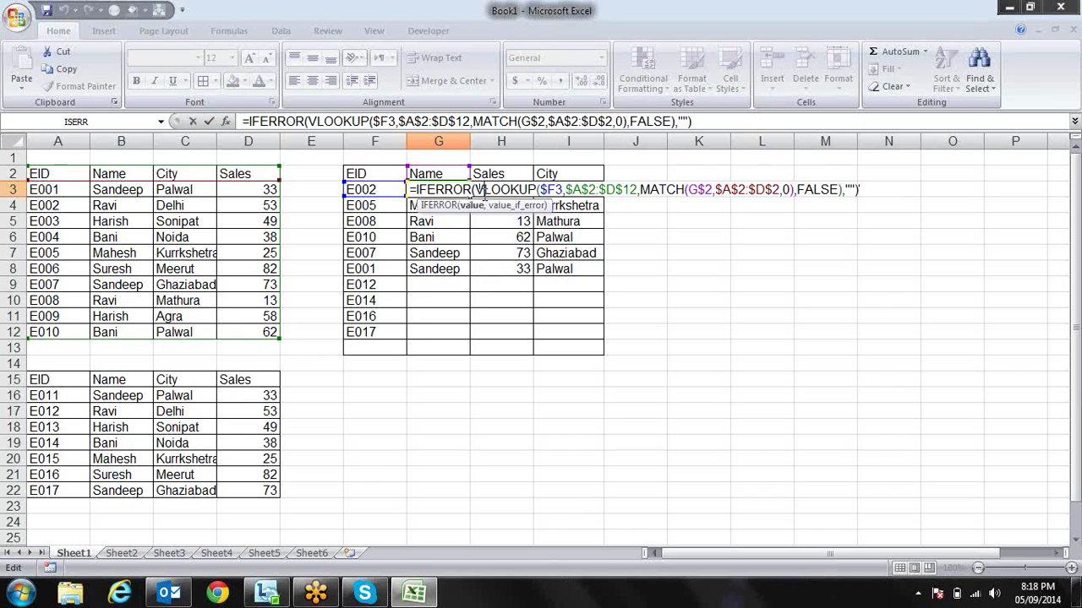
click(508, 207)
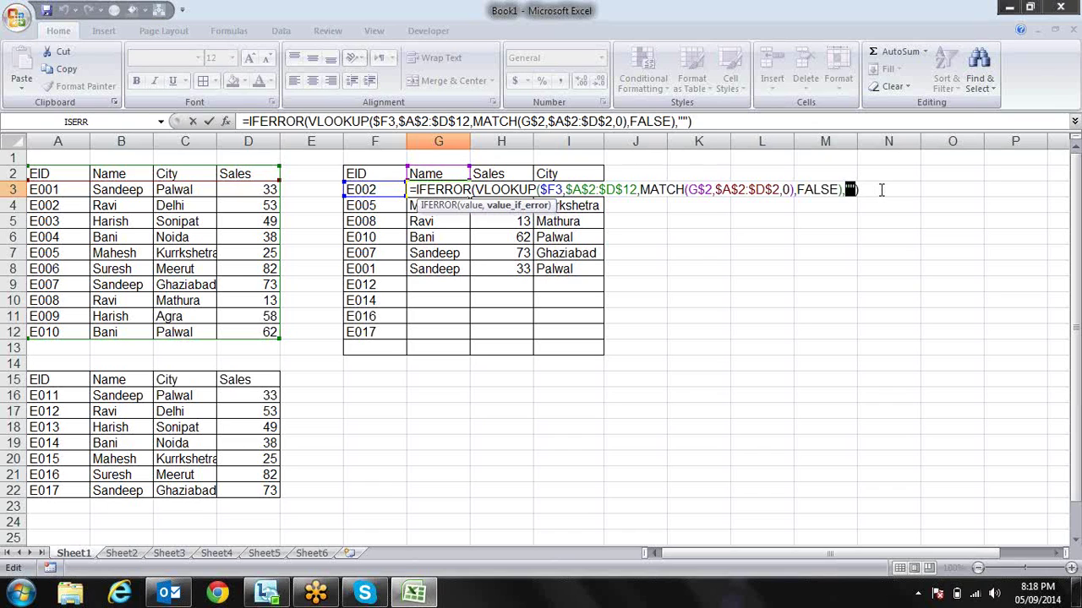
key(Return)
key(Down)
key(Down)
key(Down)
key(Down)
key(Down)
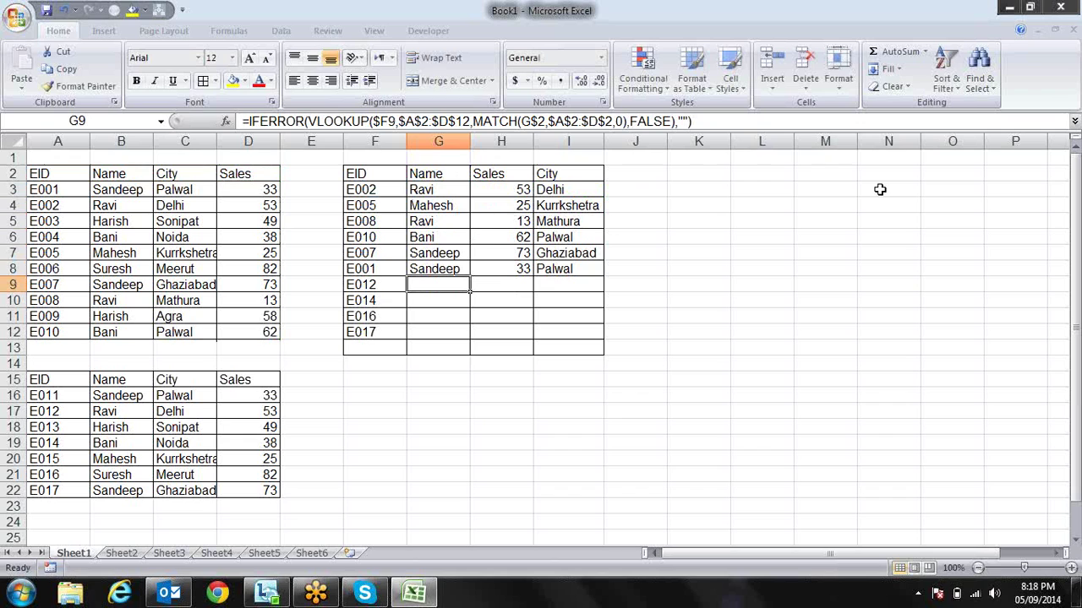
key(Up)
key(Up)
key(Up)
key(Up)
key(Up)
key(Up)
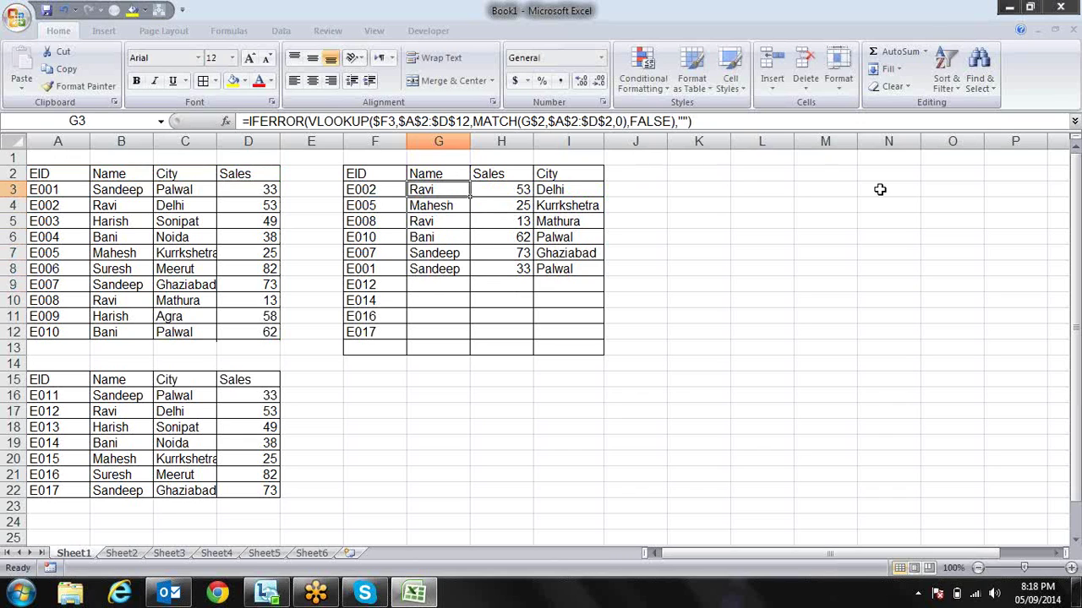
- Replace G3's blank "" fallback with a VLOOKUP function
key(F2)
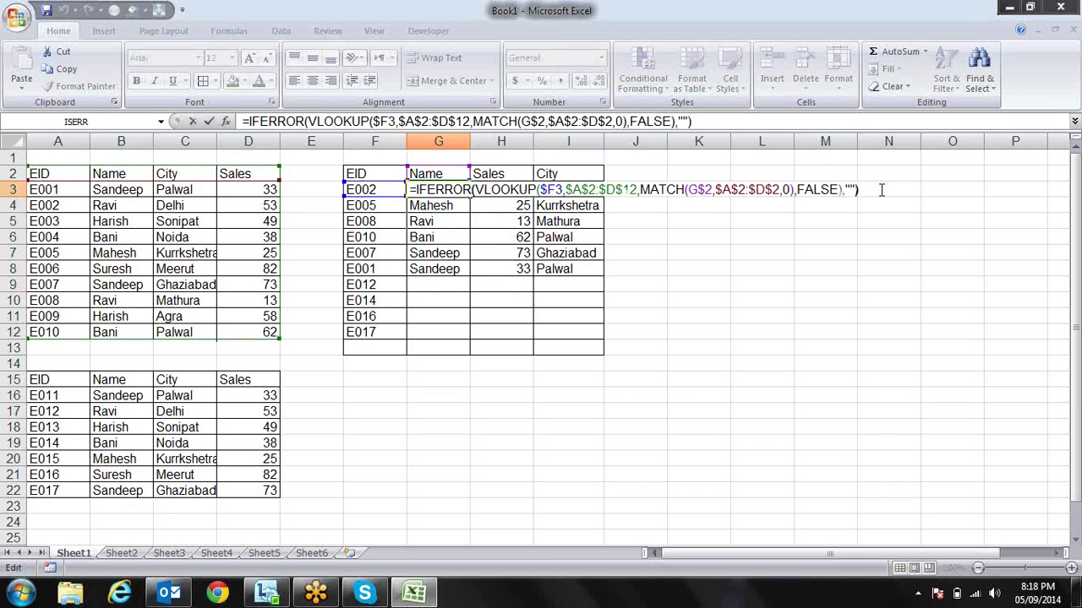
key(Left)
key(Left)
key(Delete)
key(BackSpace)
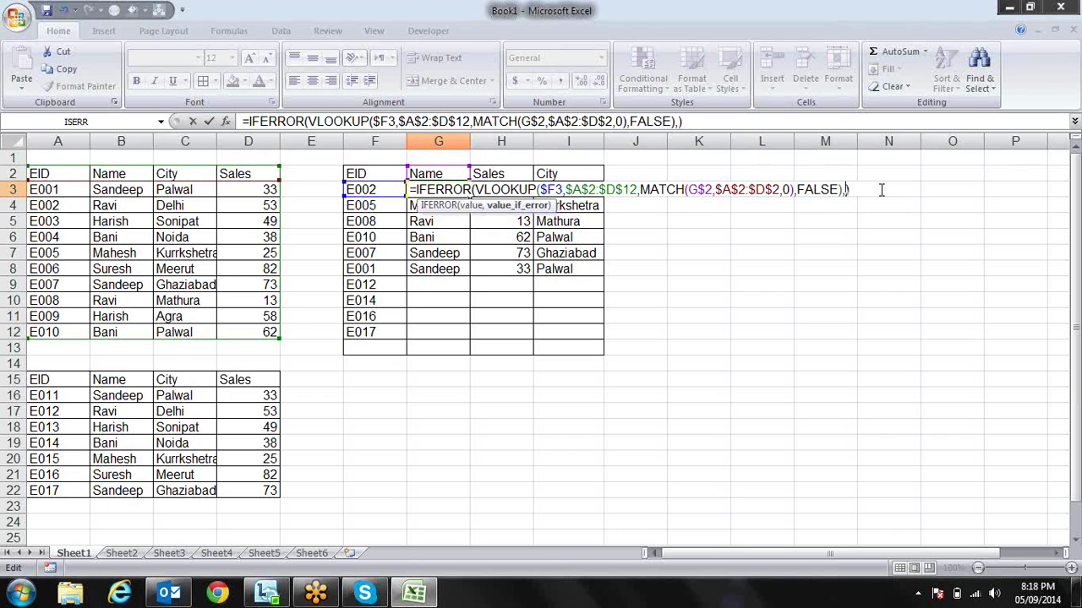
text(v)
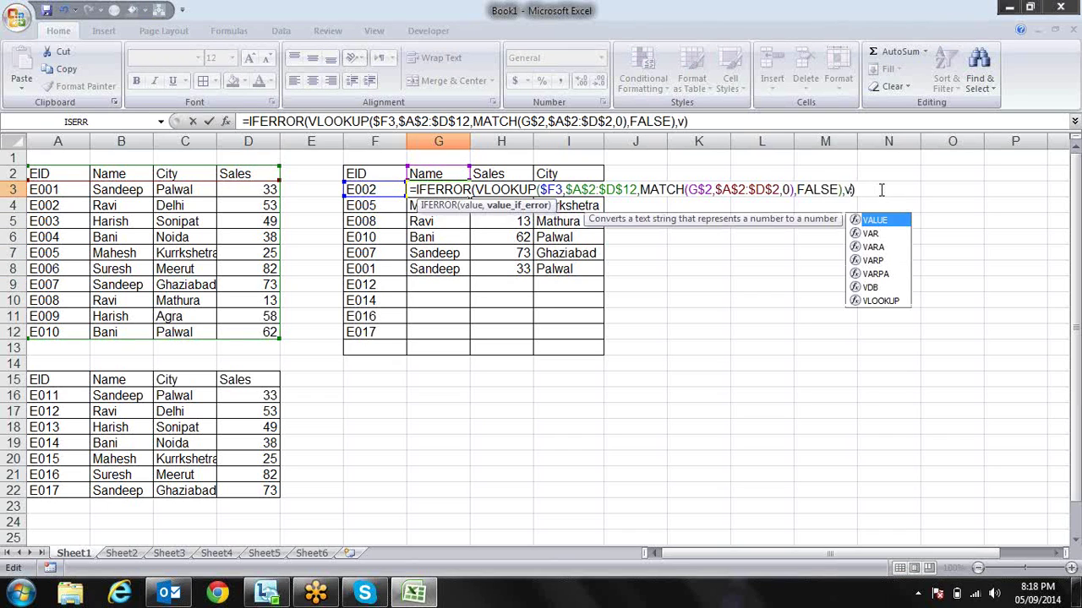
key(Down)
key(Down)
key(Down)
key(Down)
key(Down)
key(Down)
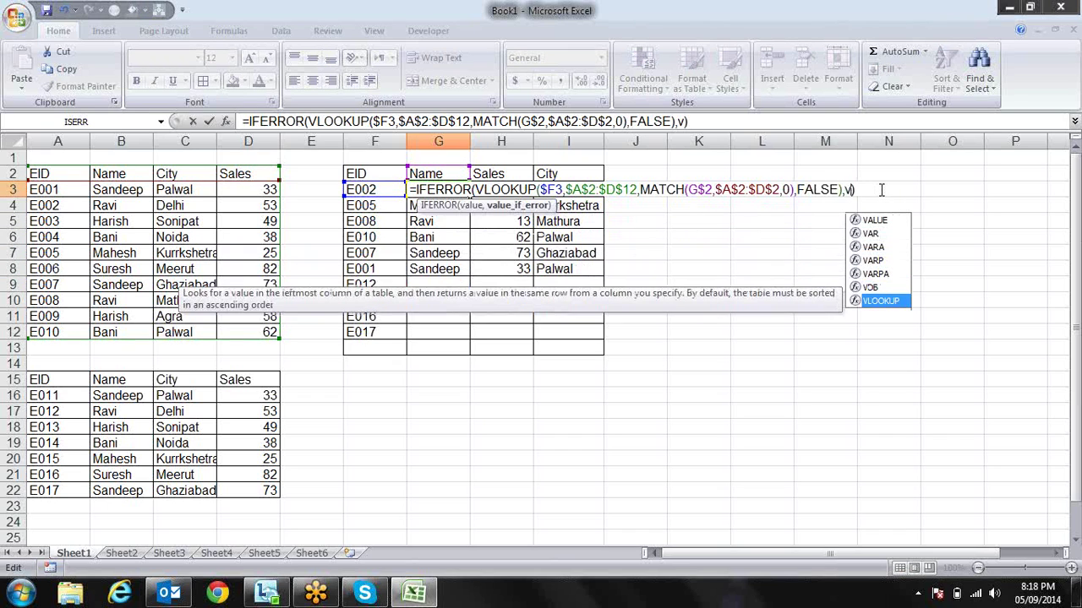
key(Tab)
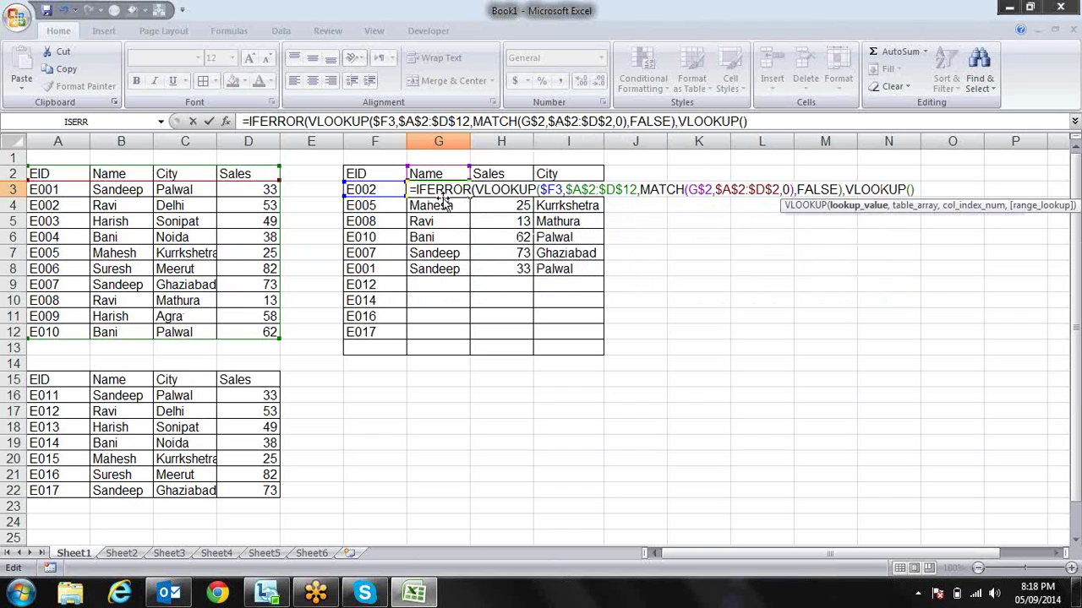
- Start the fallback VLOOKUP with $F3 and the absolute second table $A$15:$D$22
click(390, 190)
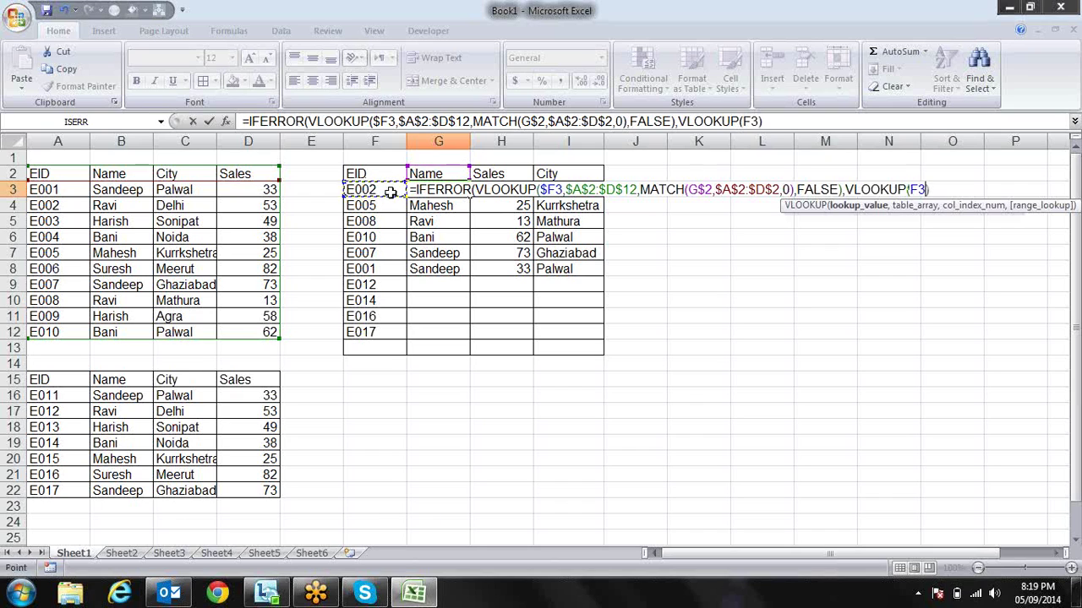
click(924, 191)
text($2)
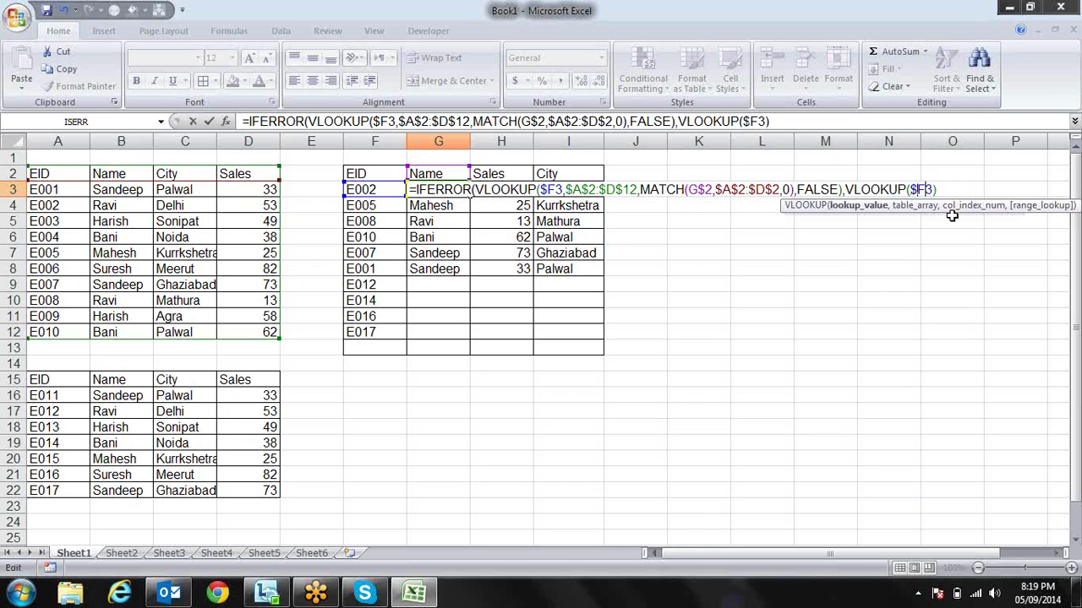
text(,)
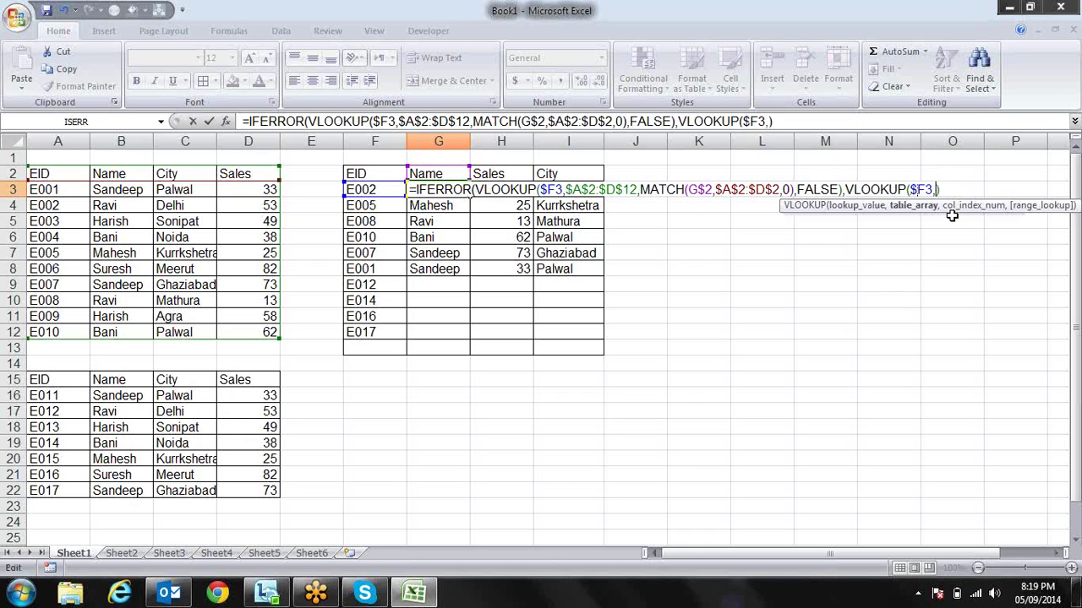
drag(76, 378, 277, 499)
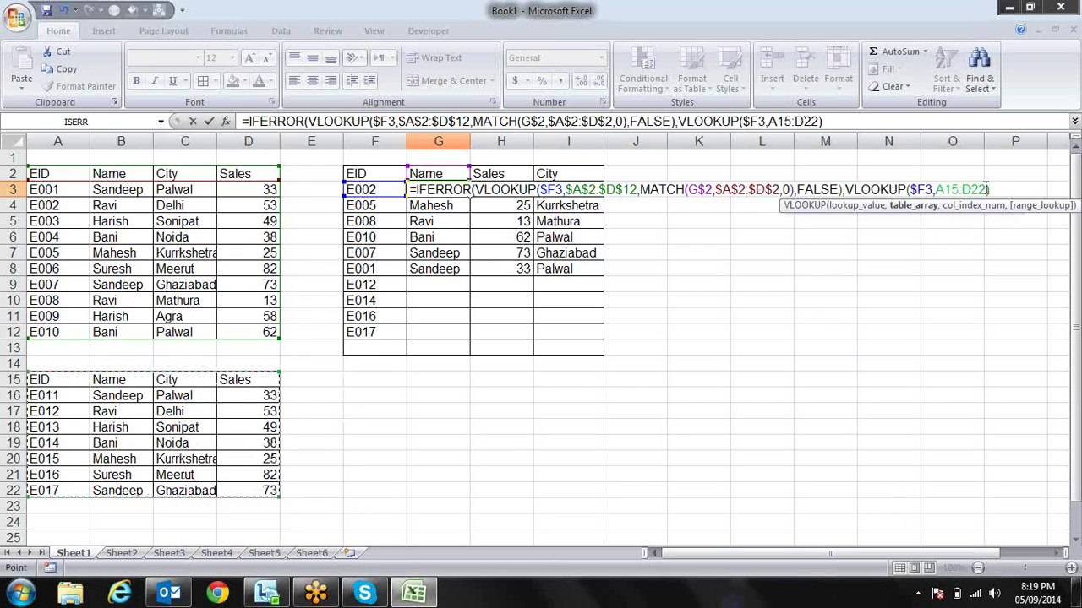
drag(985, 189, 938, 190)
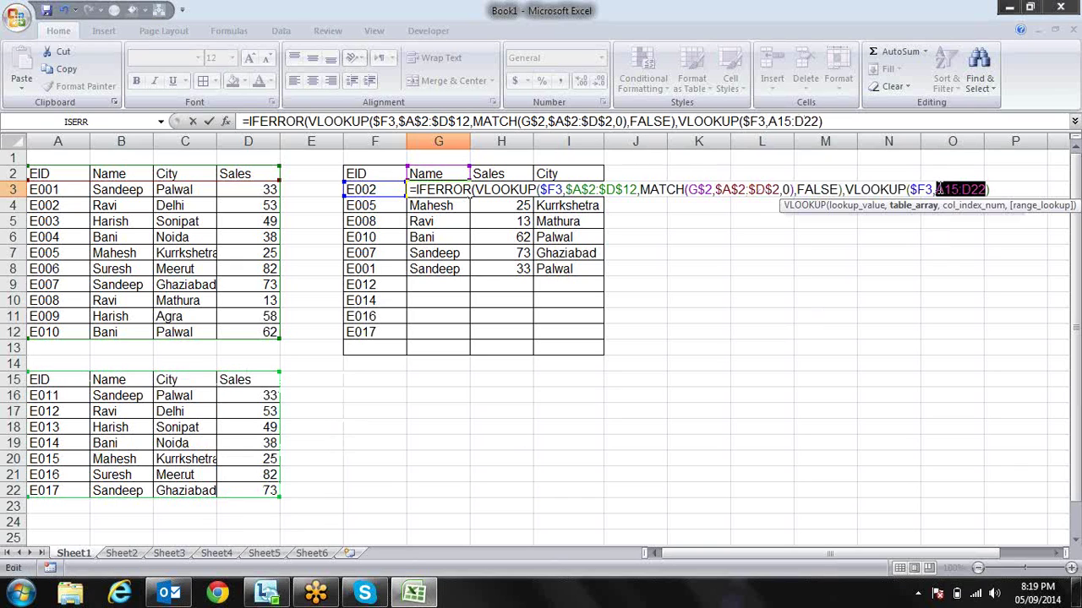
key(F4)
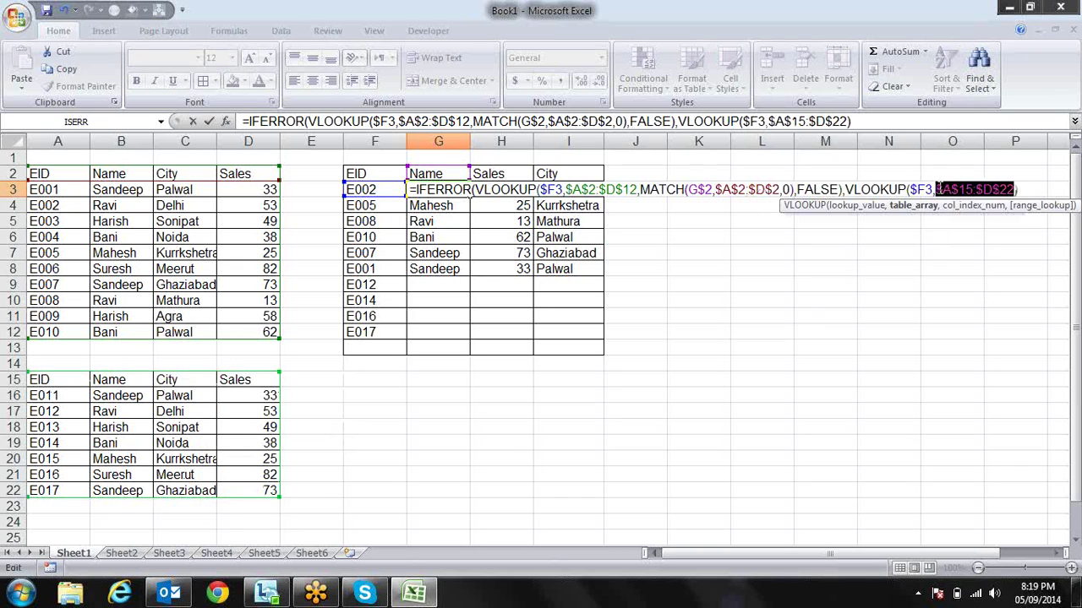
click(938, 189)
- Fix the parentheses, add a comma, and begin the column index with MATCH(
key(End)
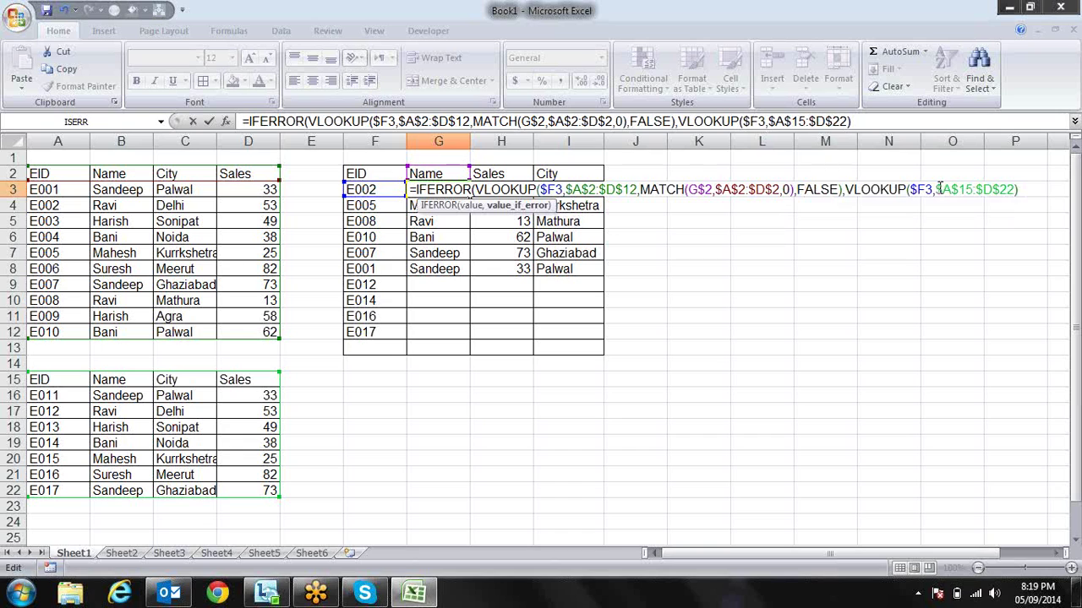
text(,)
key(BackSpace)
key(BackSpace)
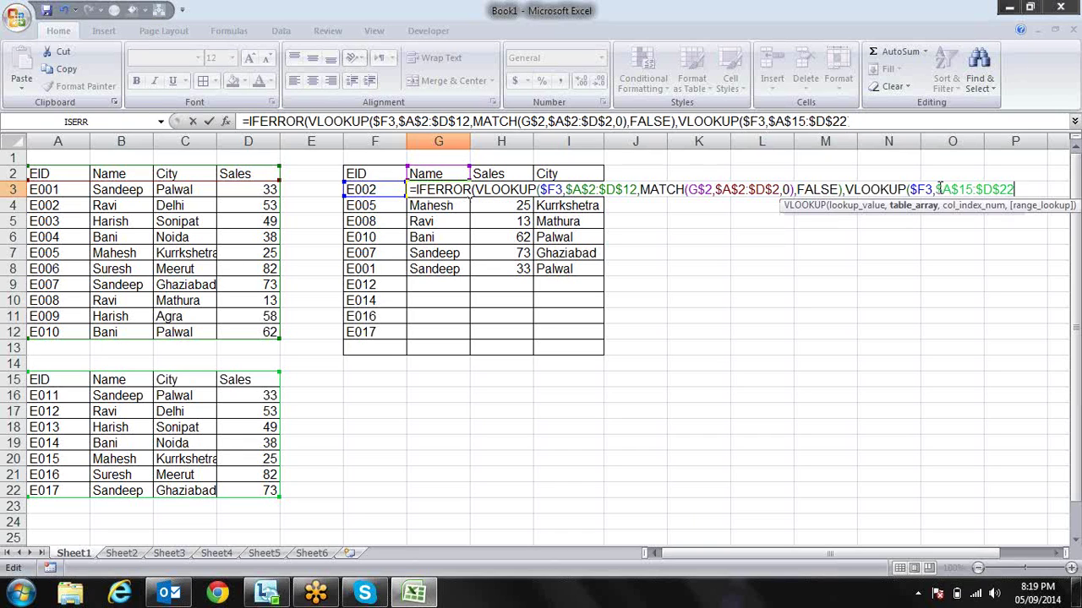
text(,)
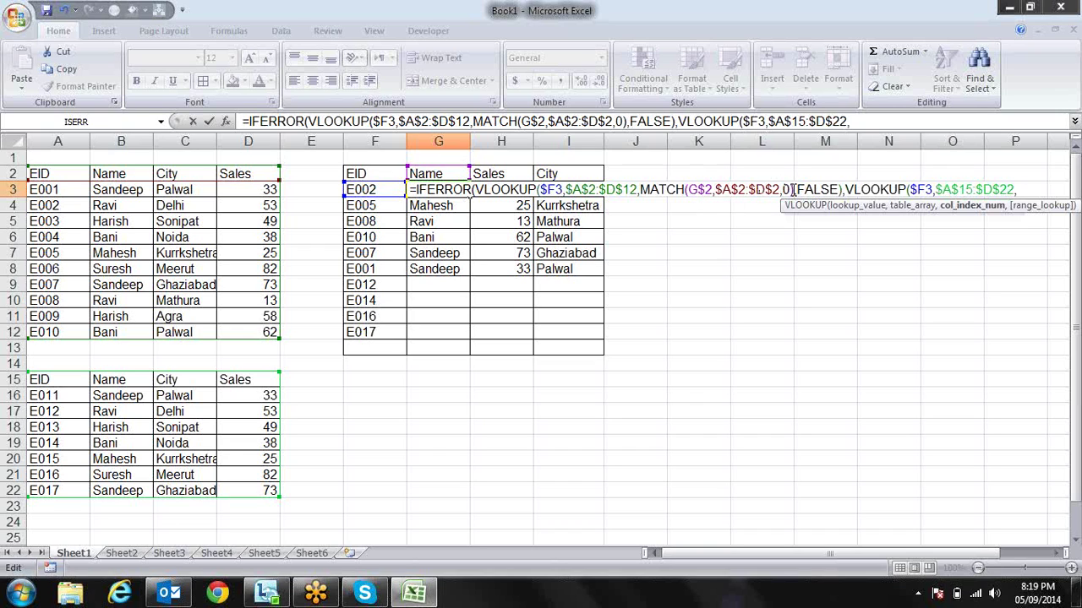
drag(791, 190, 731, 189)
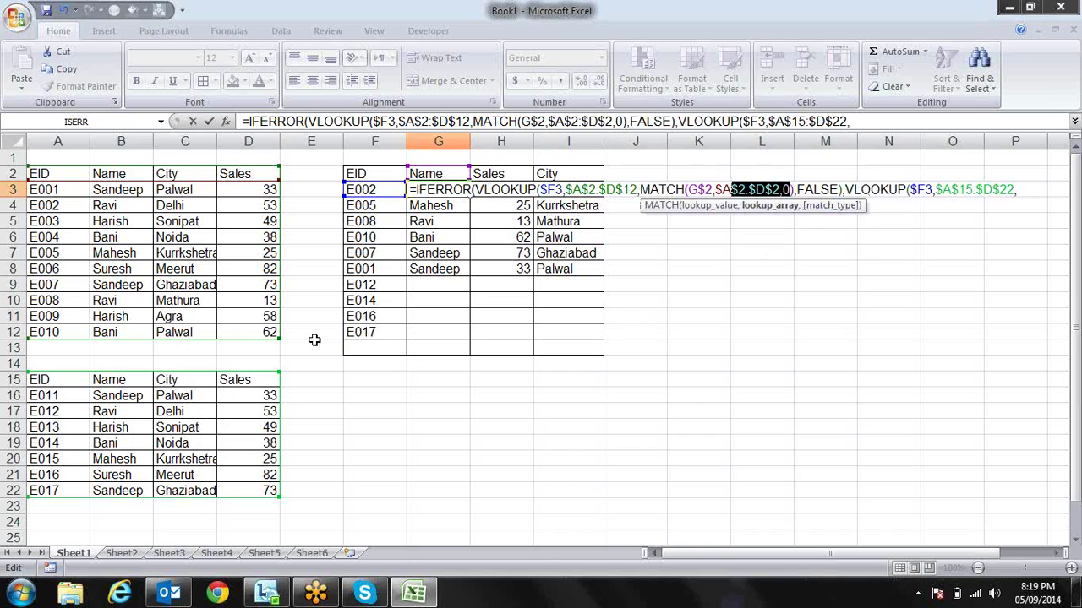
click(794, 189)
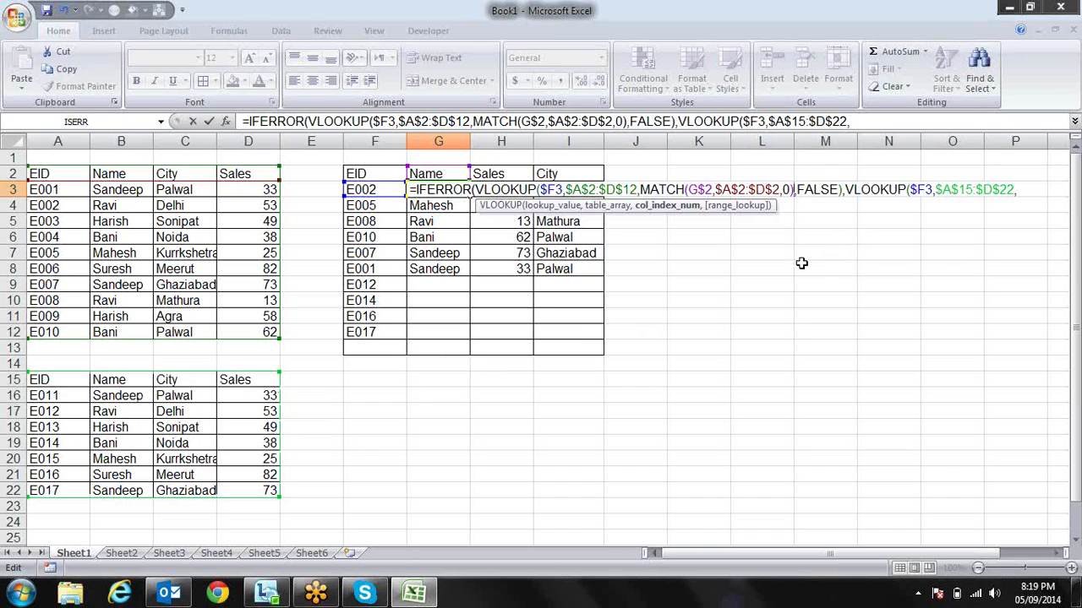
click(1030, 189)
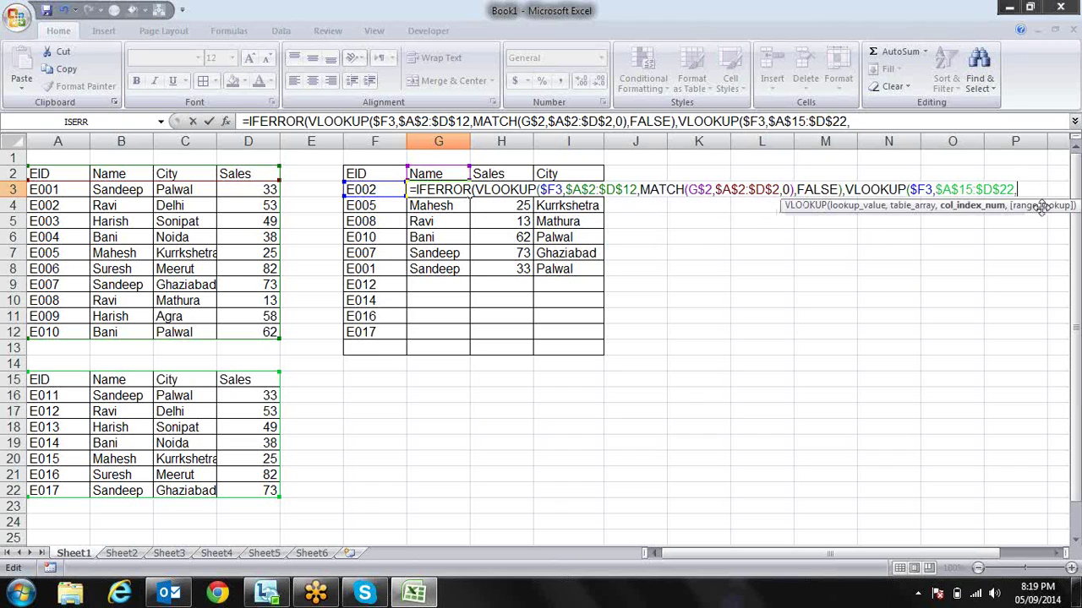
text(ma)
key(Tab)
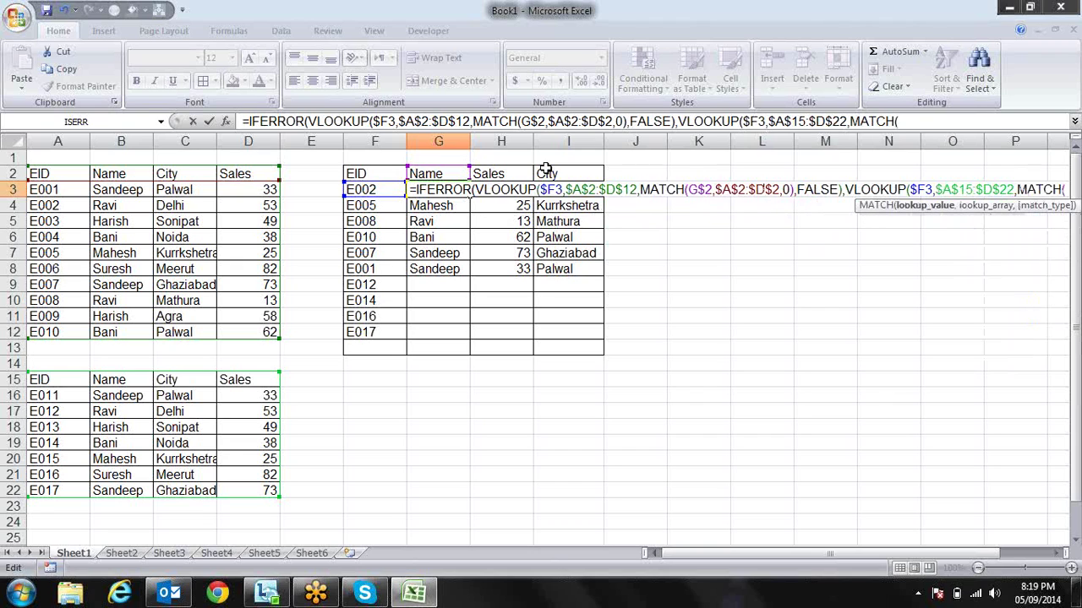
- Use G$2 as the MATCH lookup value in G3's fallback
click(457, 175)
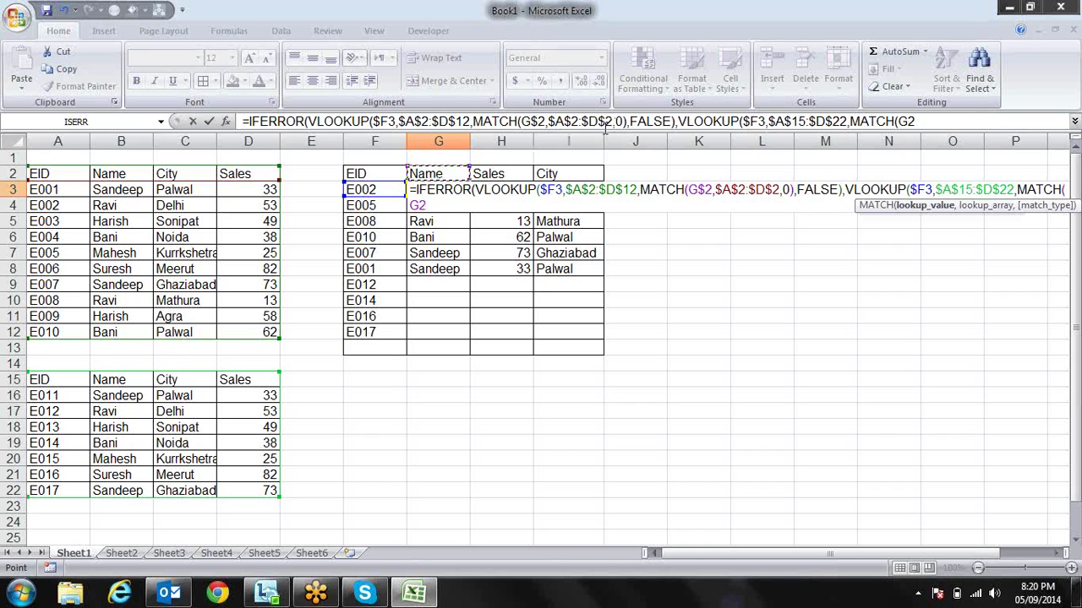
drag(602, 129, 610, 191)
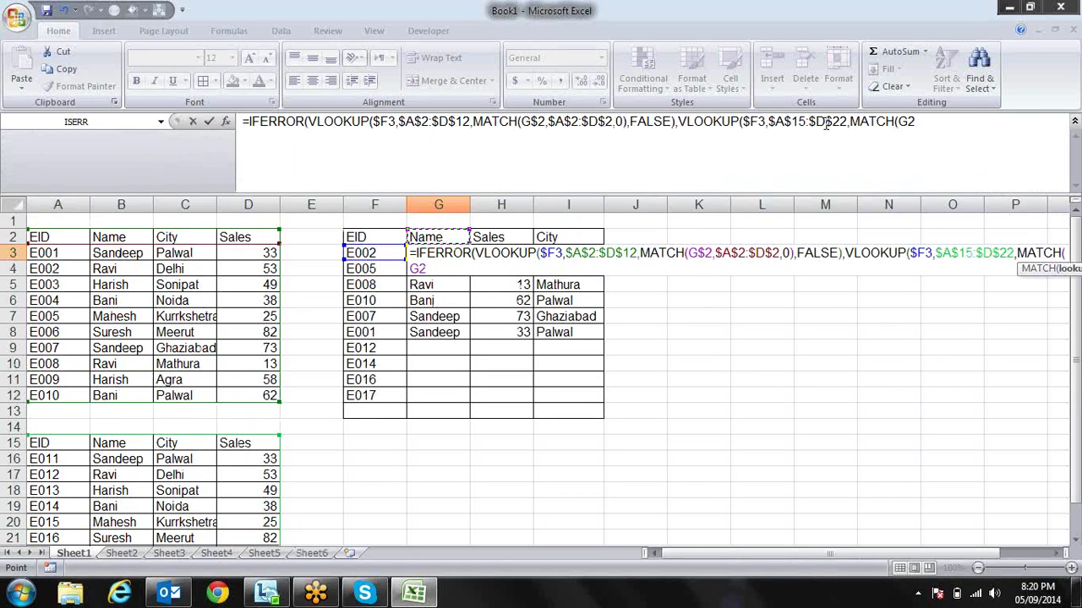
click(900, 122)
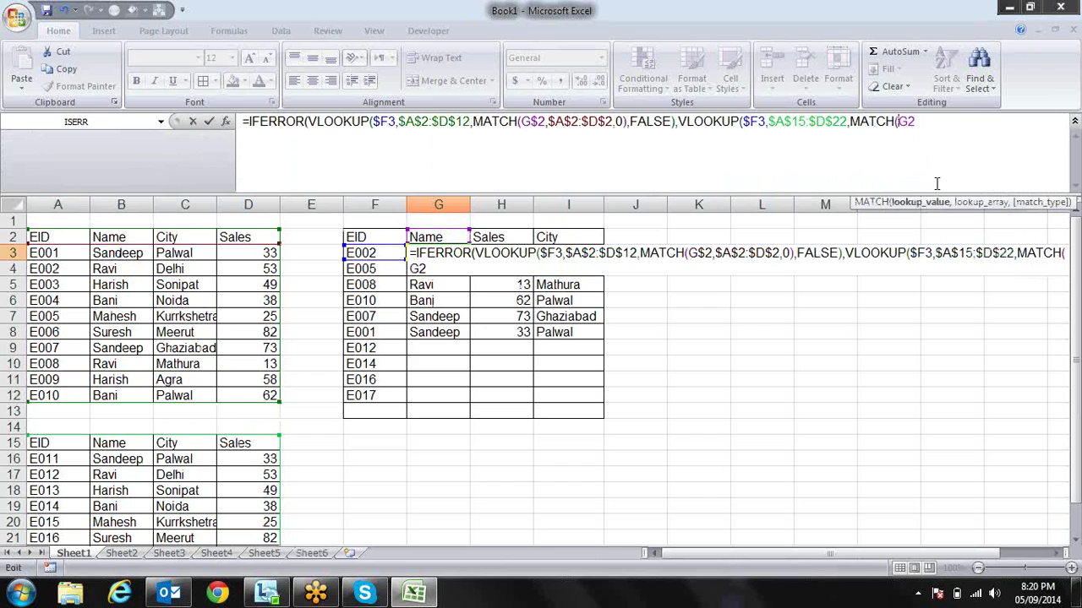
text($)
key(BackSpace)
text($2)
text(,)
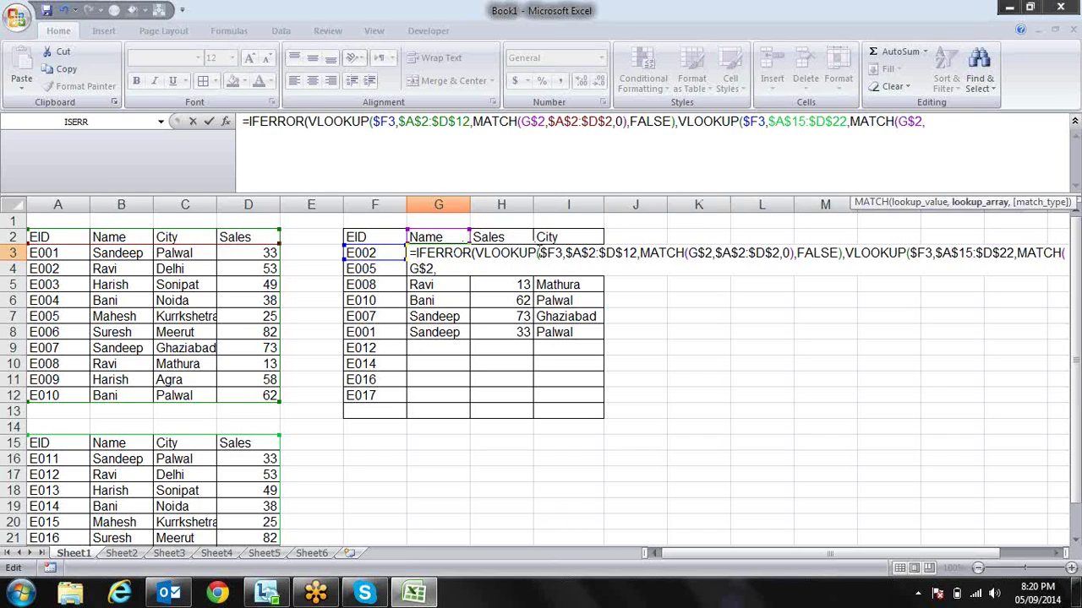
- Finish the formula with $A$15:$D$15, match type 0 and FALSE, and commit it
click(246, 442)
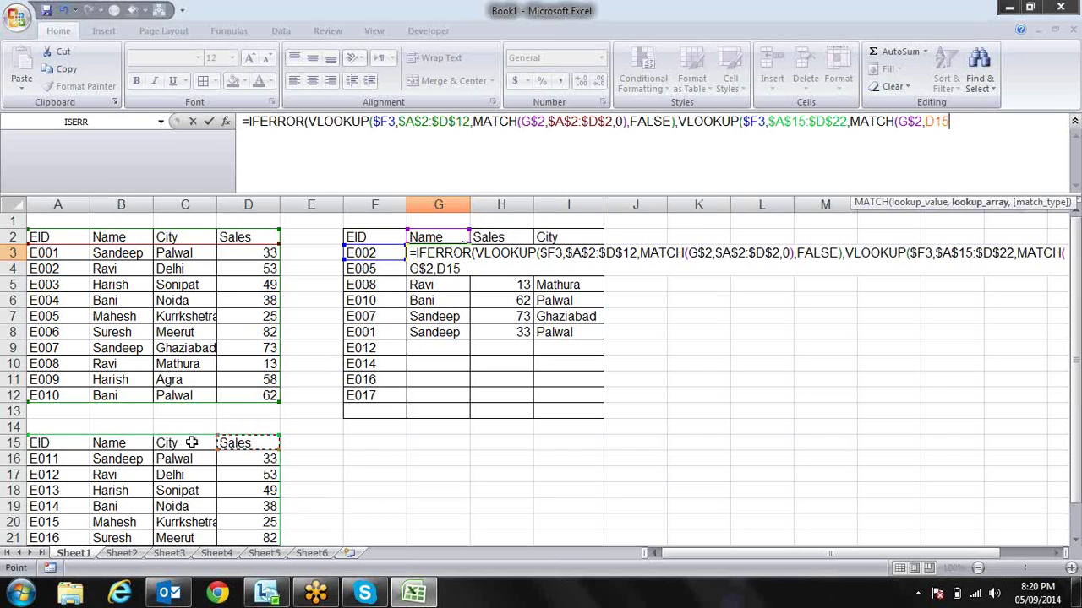
drag(192, 443, 59, 443)
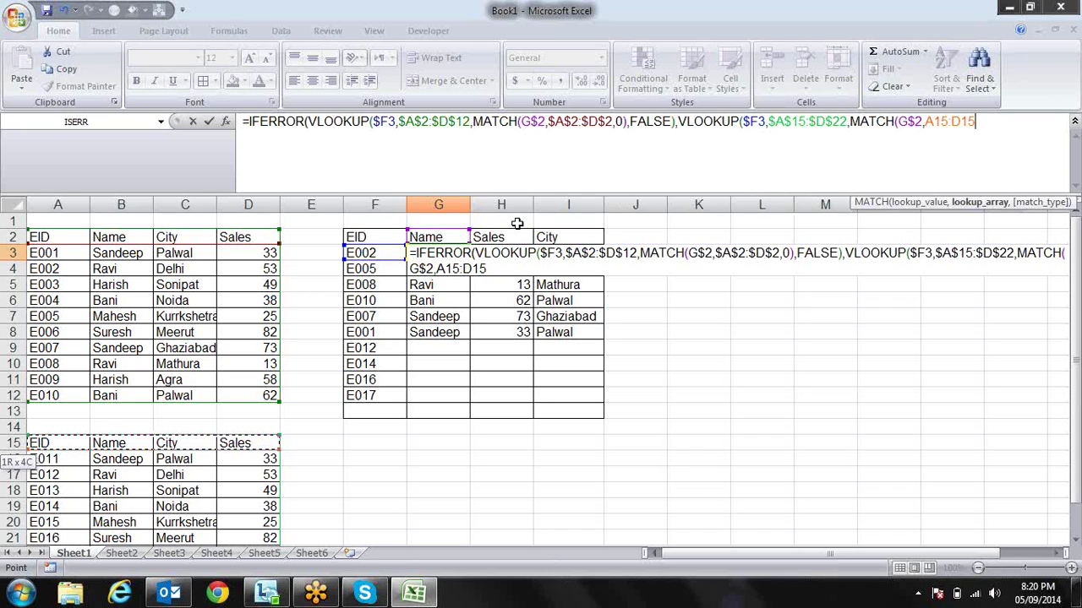
drag(487, 269, 437, 268)
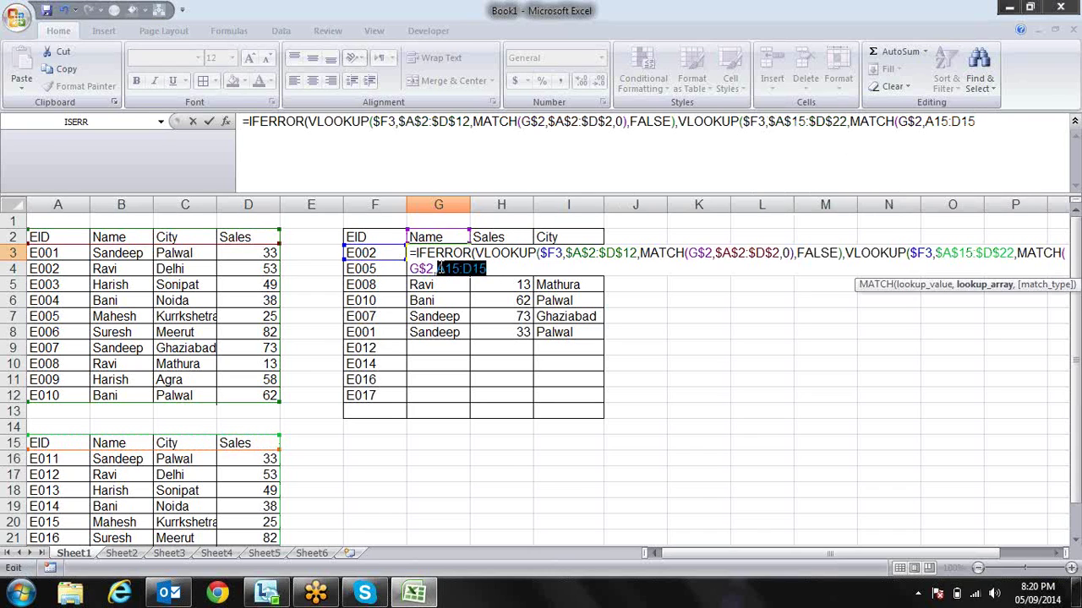
key(F4)
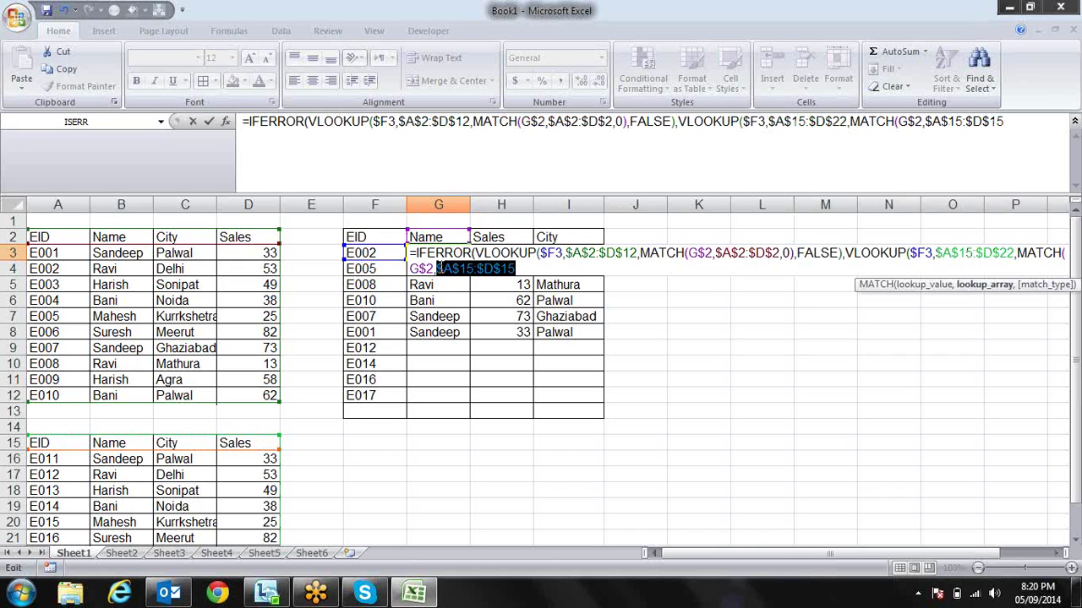
key(Right)
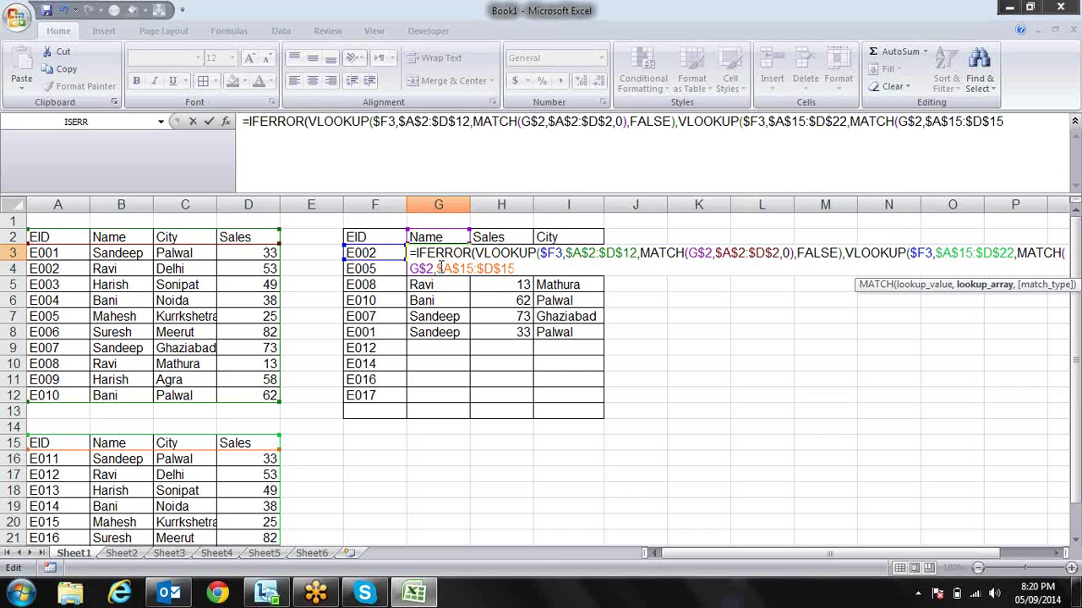
text(,)
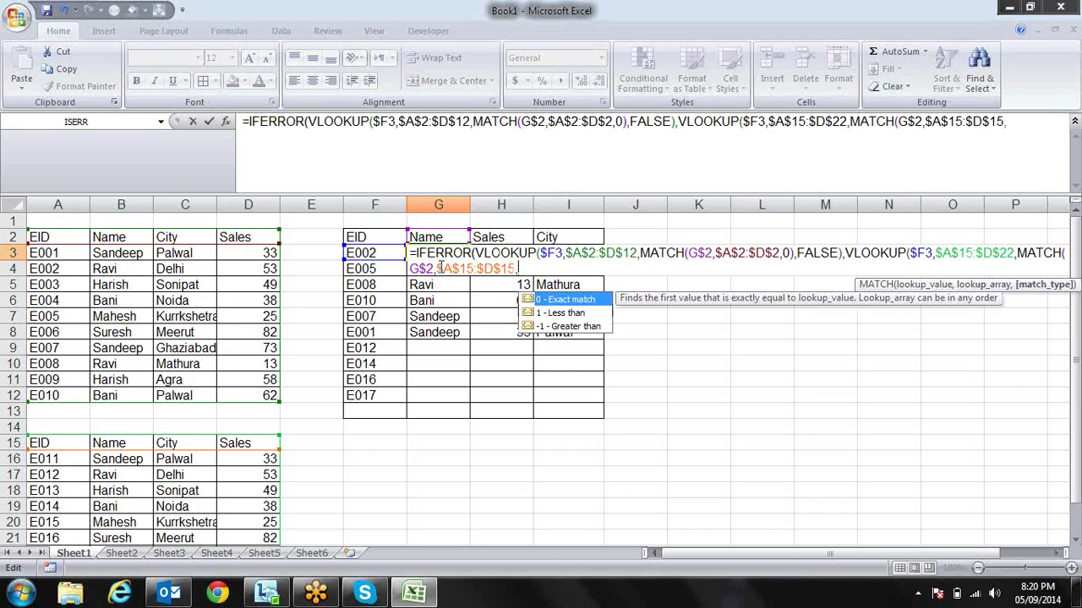
text(0),fa)
key(Down)
key(Tab)
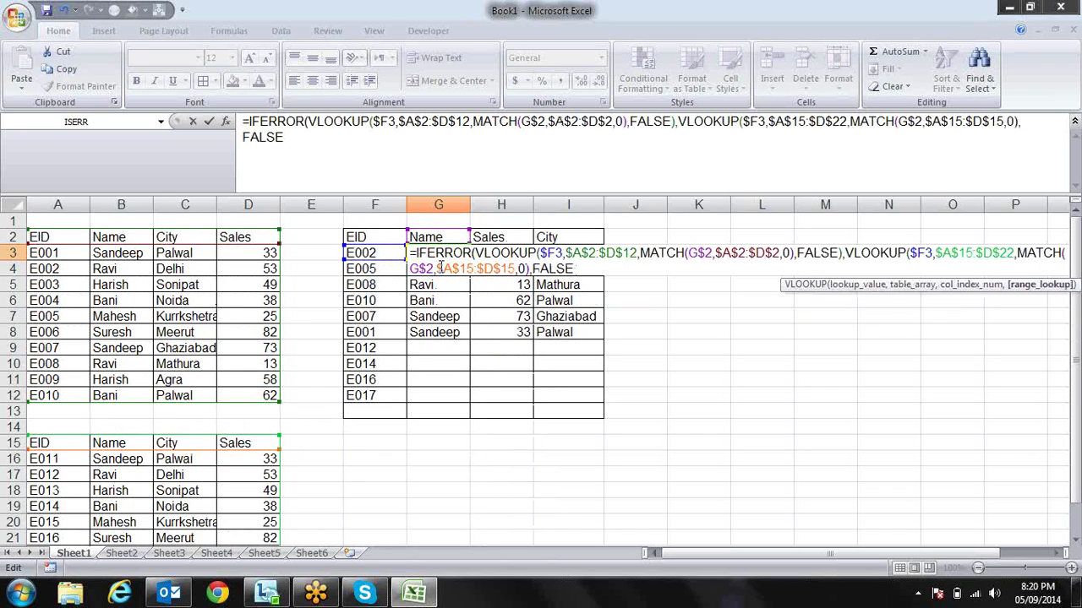
text())
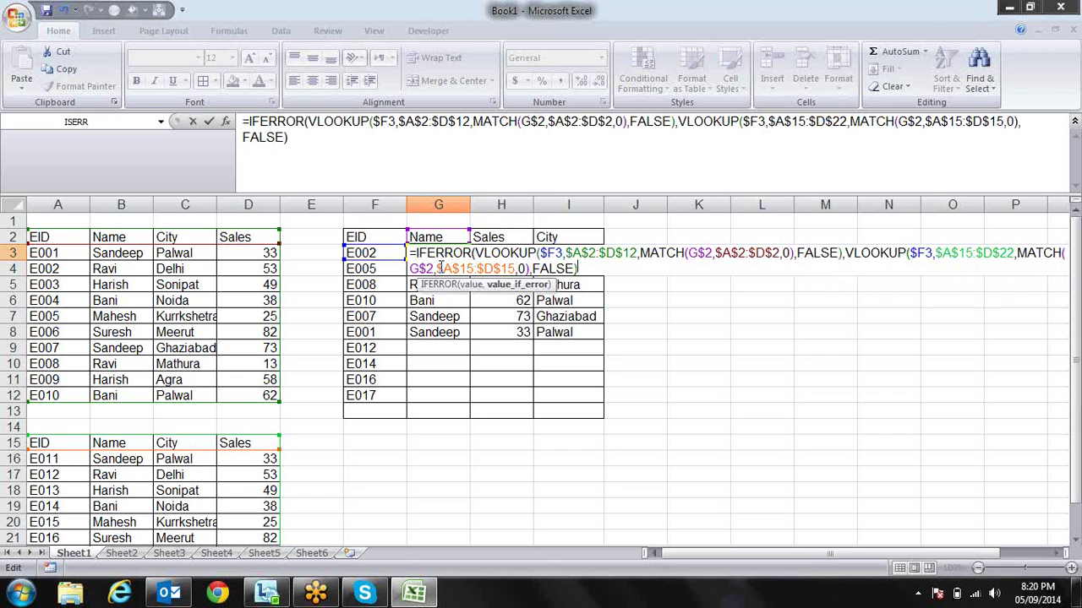
key(Return)
key(Return)
key(Up)
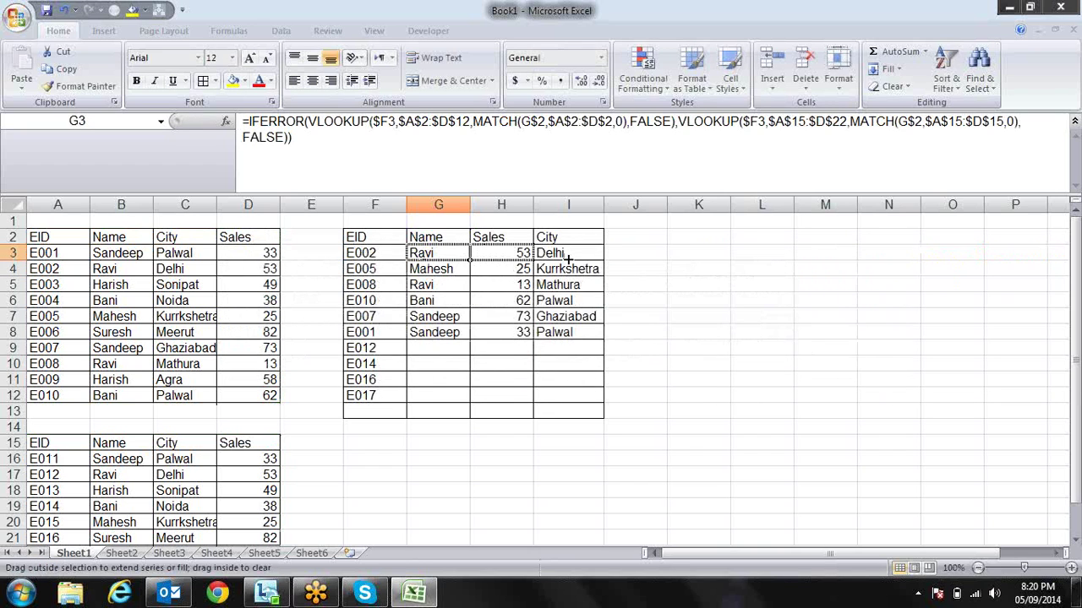
- Copy G3's formula across to I3 and wrap G13's second VLOOKUP in IFERROR(...,"")
mouse_move(469, 261)
mouse_down()
mouse_move(603, 259)
mouse_move(599, 412)
mouse_up()
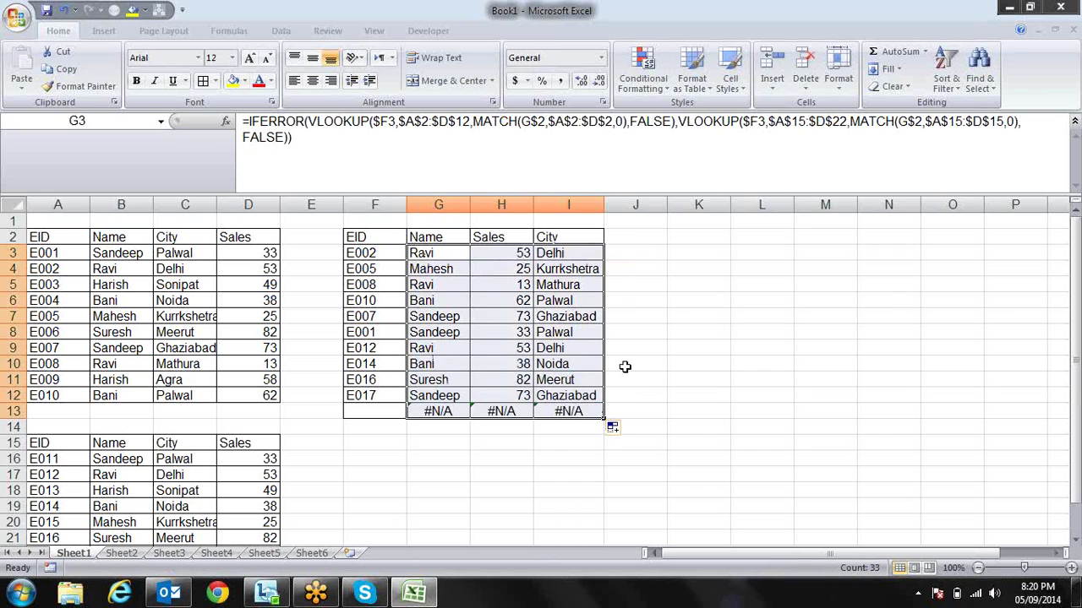
click(441, 410)
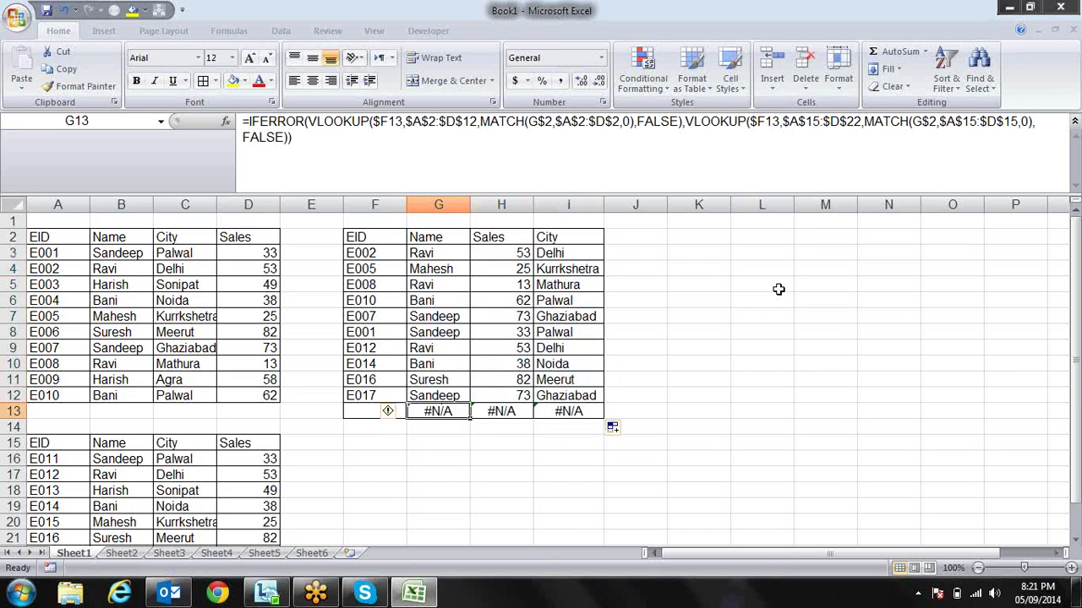
click(687, 121)
text(IF)
key(Down)
key(Tab)
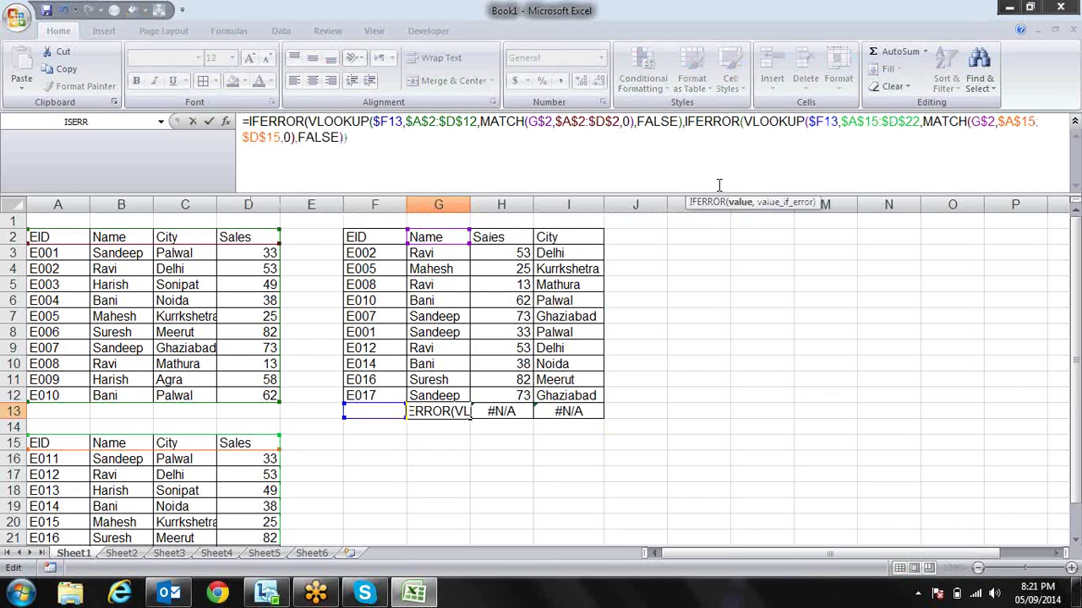
click(342, 137)
text())
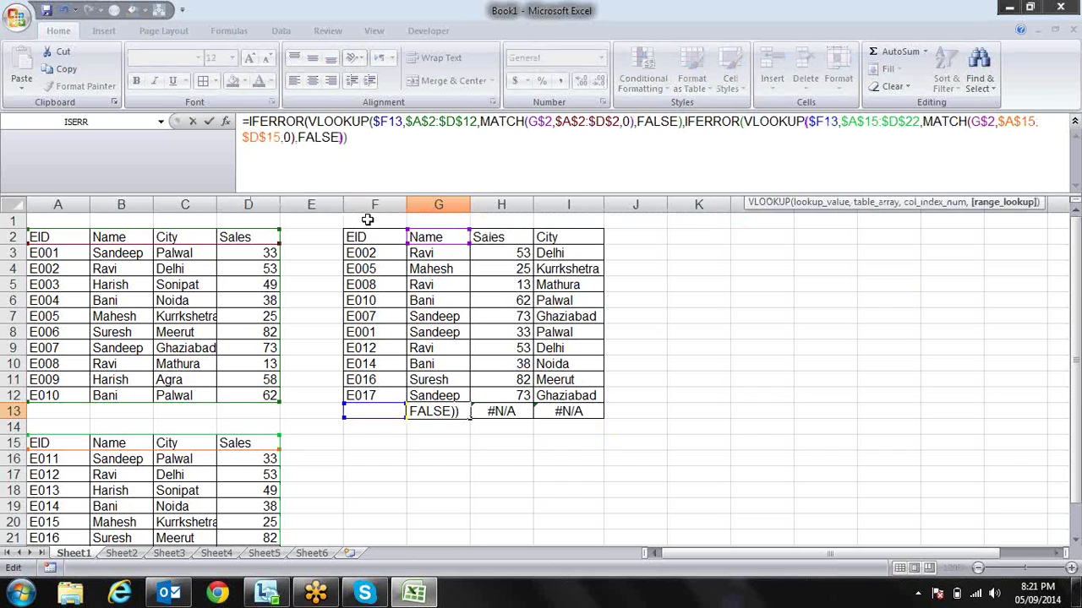
text(,)
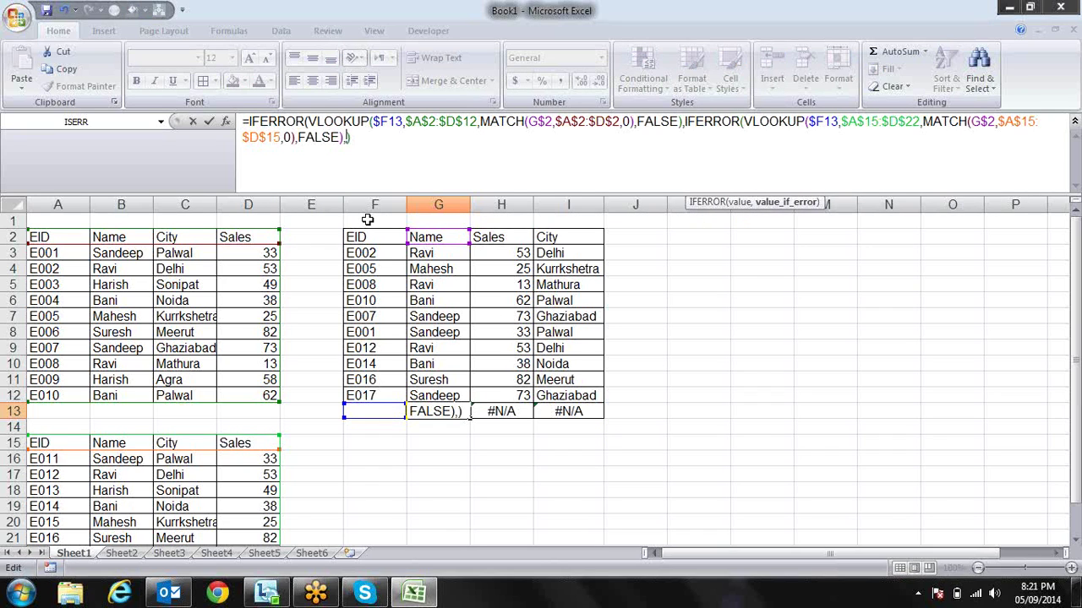
text(""))
key(Return)
key(Up)
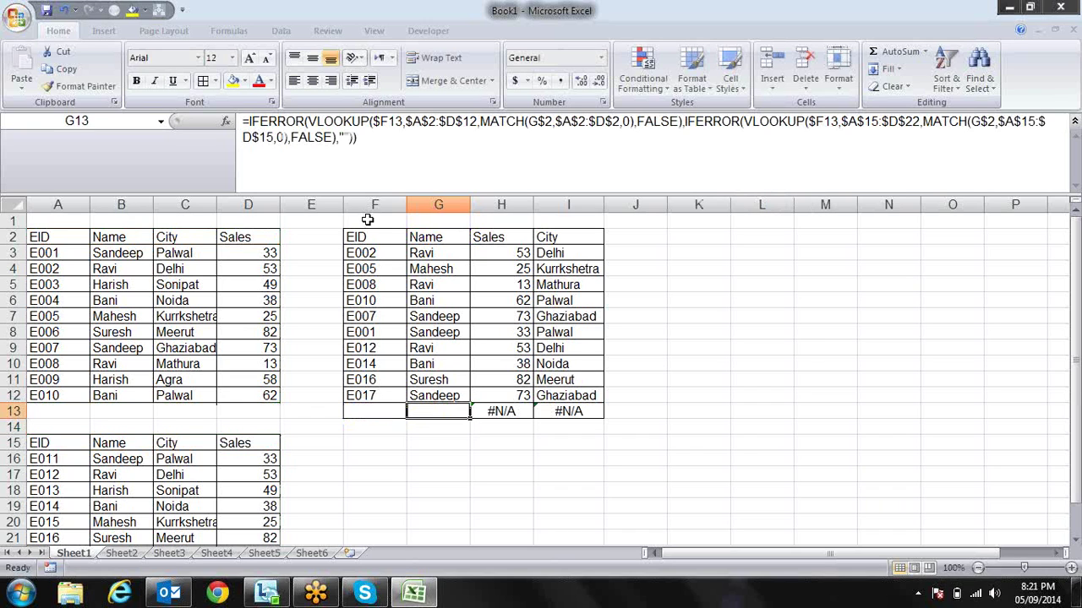
- Fill the corrected formula up column G and down G3:I3 through row 13
mouse_move(470, 417)
mouse_down()
mouse_move(465, 251)
mouse_move(603, 264)
mouse_up()
click(465, 252)
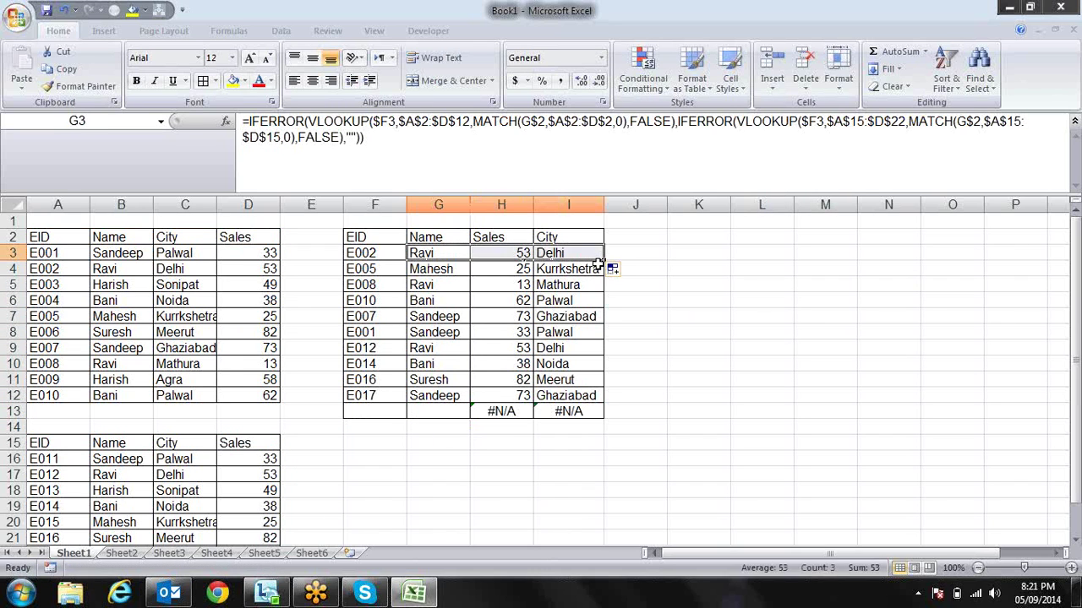
double_click(603, 261)
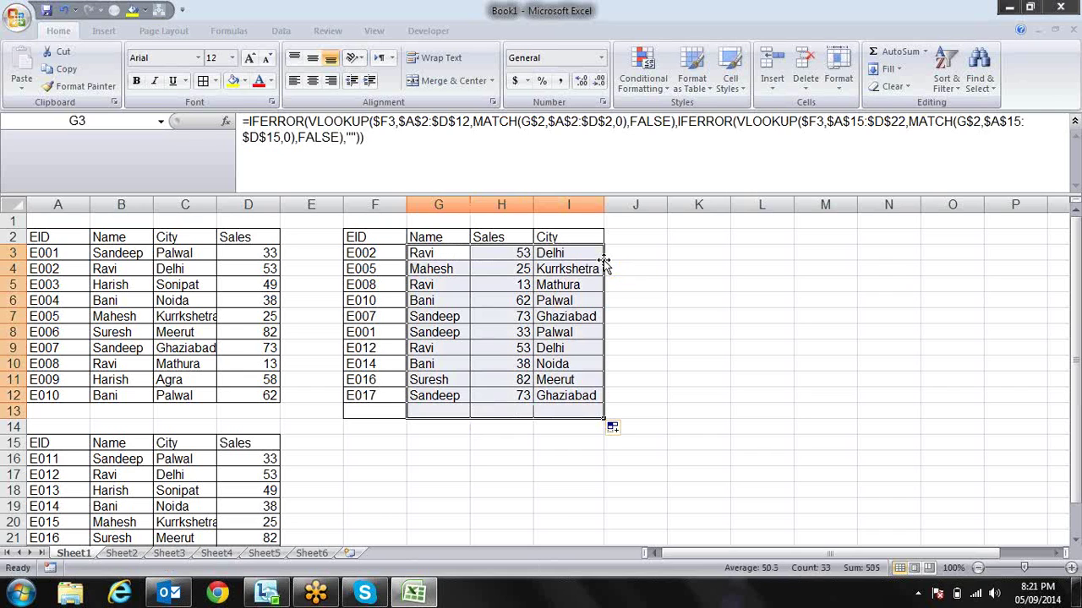
- Replace F10 with E005 and enter E011 in F13
click(674, 315)
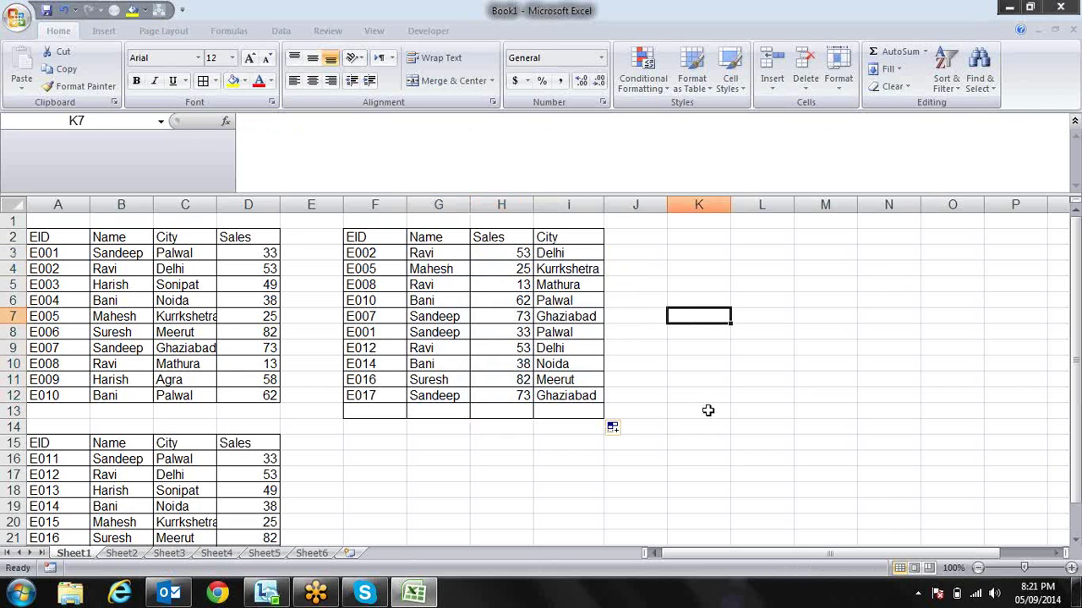
drag(1076, 363, 1077, 387)
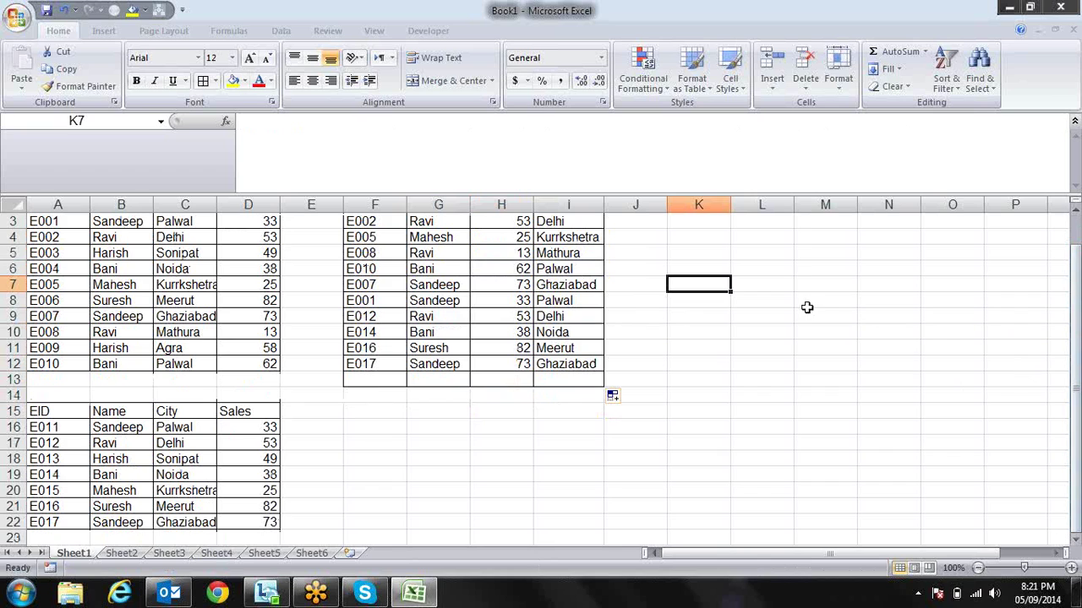
click(398, 332)
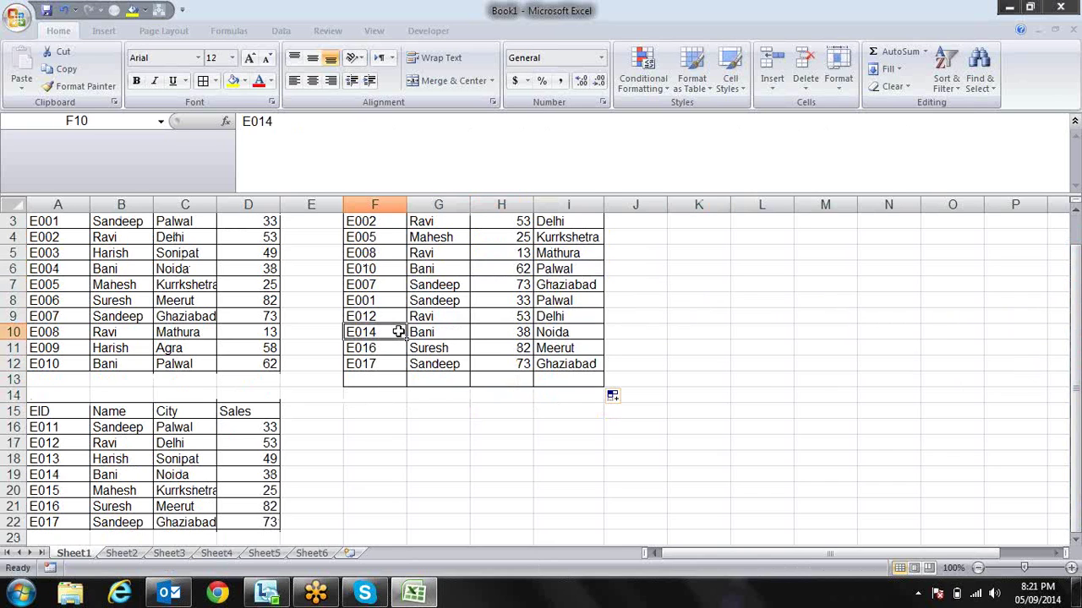
text(E005)
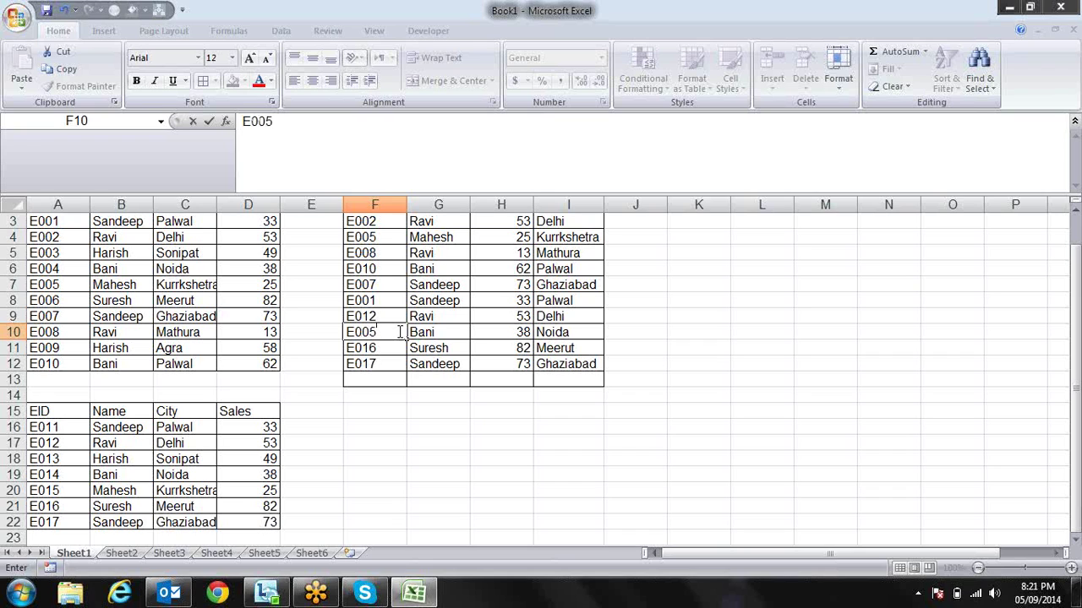
key(Return)
key(Down)
key(Down)
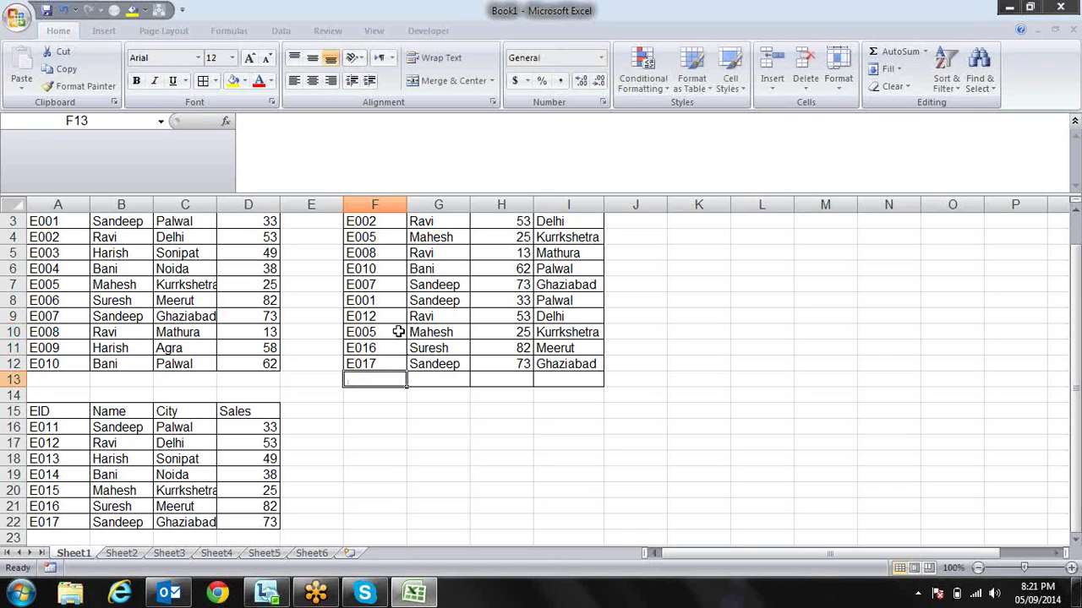
text(E)
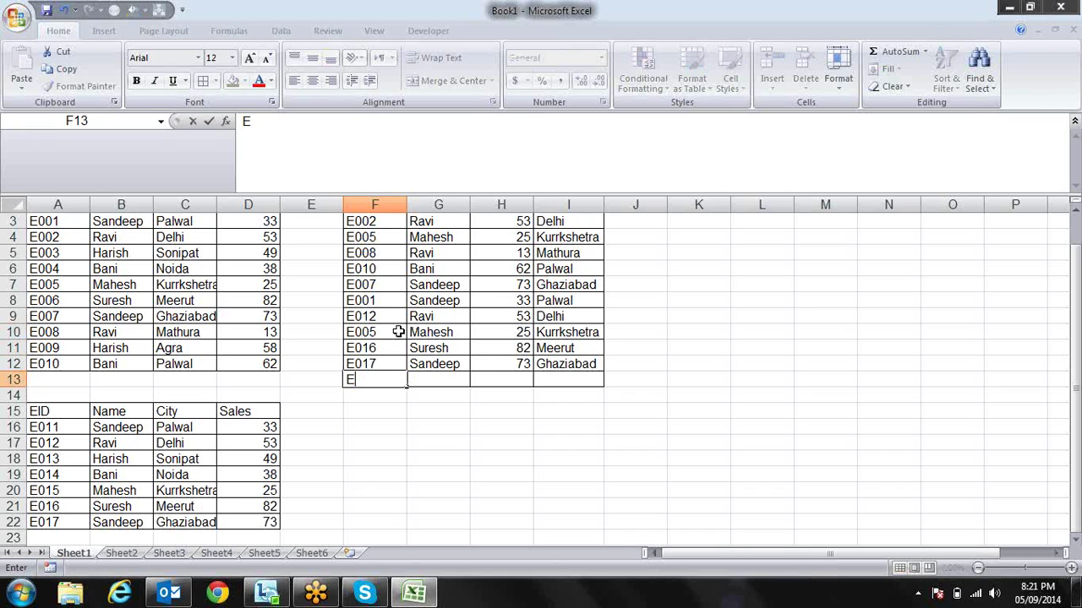
text(011)
key(Return)
- Return to the top of the table and select G3's lookup formula
key(Up)
key(Up)
key(Up)
key(Up)
key(Up)
key(Up)
key(Up)
key(Up)
key(Down)
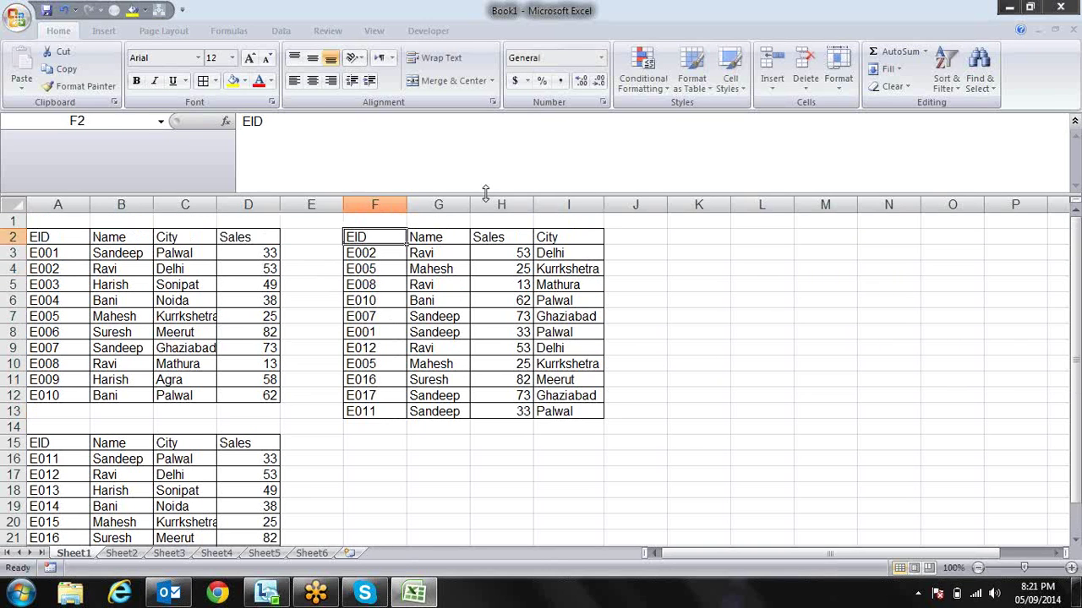
drag(486, 194, 494, 148)
click(456, 206)
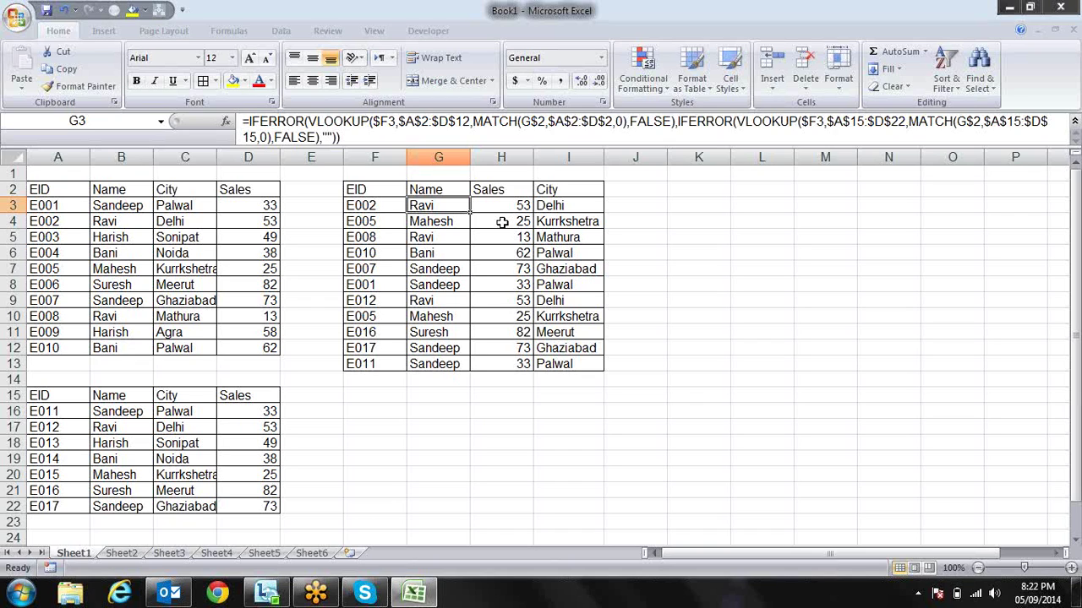
key(Right)
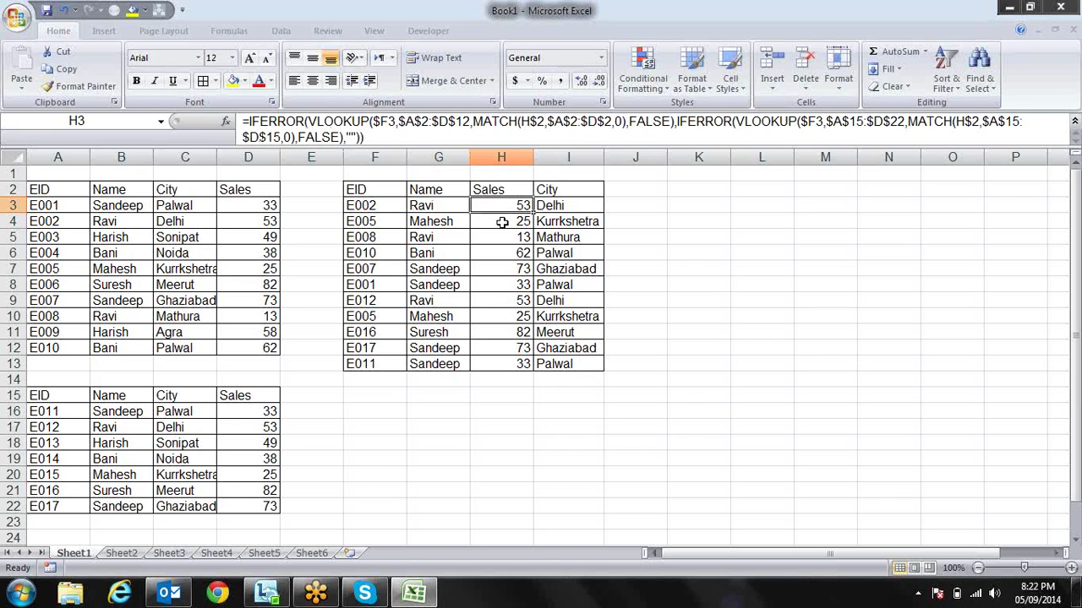
key(Left)
key(Left)
key(Right)
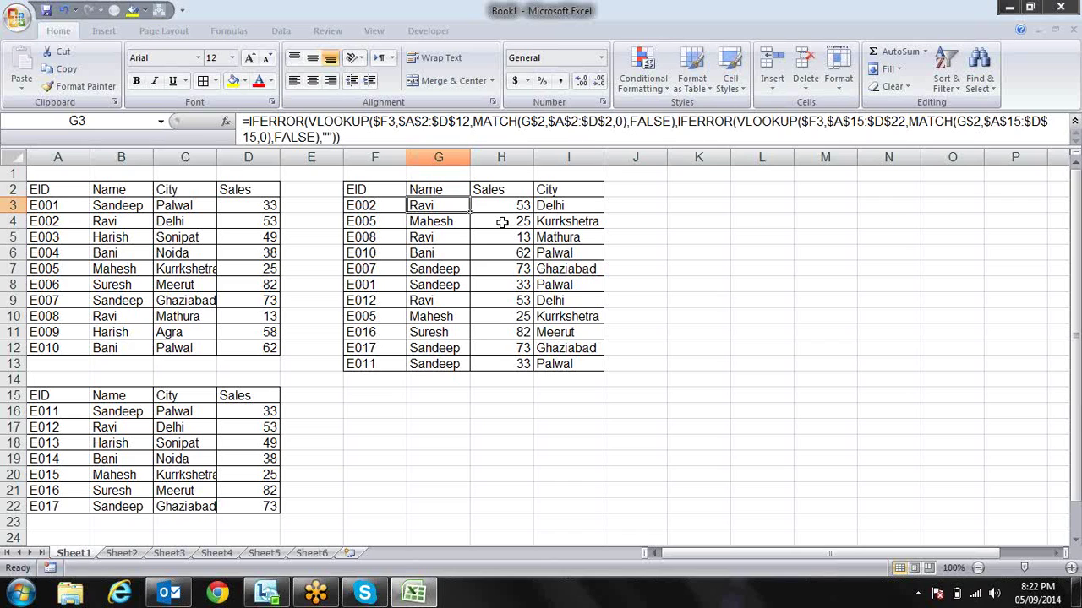
right_click(502, 221)
click(502, 221)
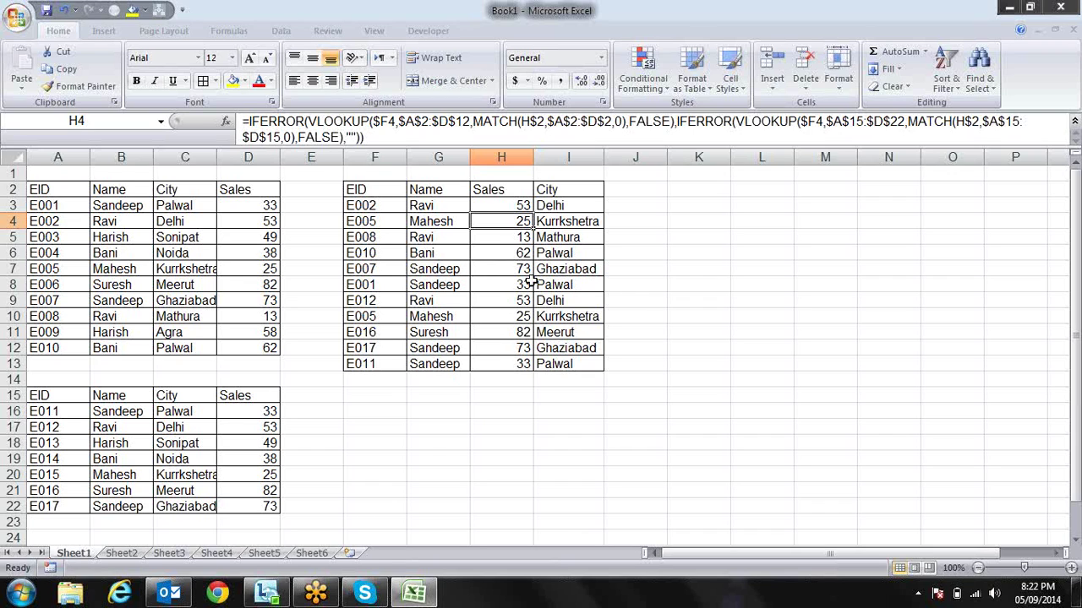
key(Down)
key(Down)
key(Down)
key(Down)
key(Down)
key(Down)
key(Down)
key(Down)
key(Down)
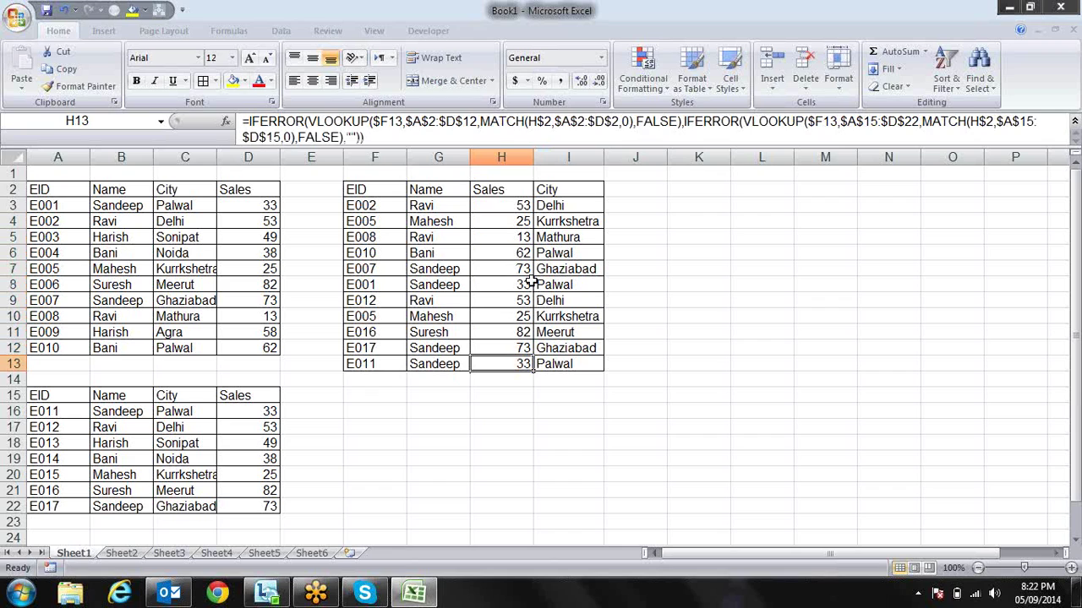
key(Left)
key(Left)
key(Right)
key(Right)
key(Right)
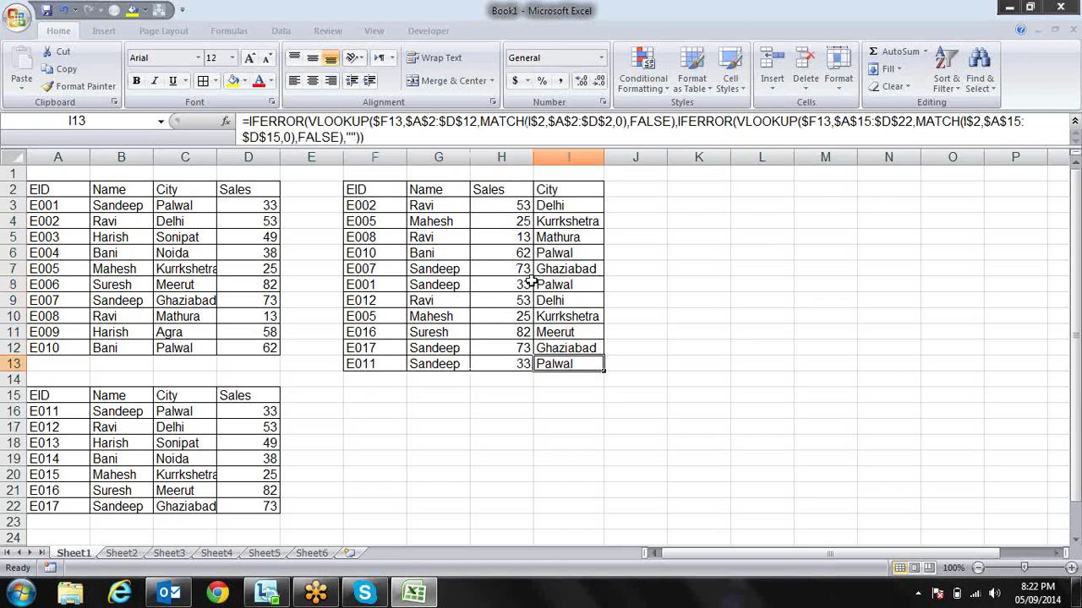
key(Down)
key(Down)
key(Left)
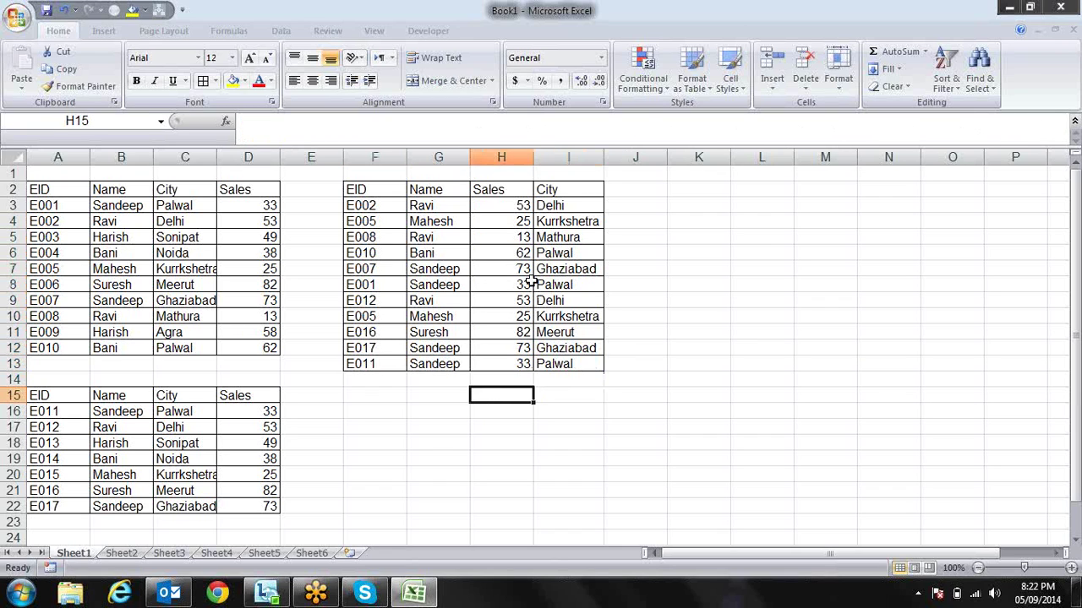
key(Left)
key(Left)
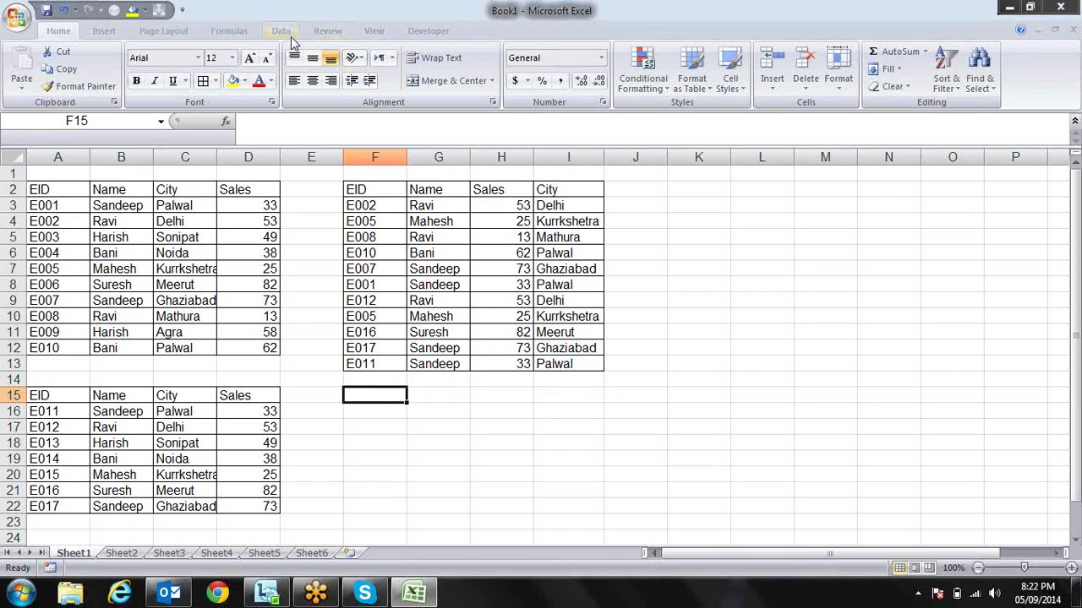
- Show the Formulas library and its Lookup & Reference list, then select cell K4
click(282, 34)
click(326, 28)
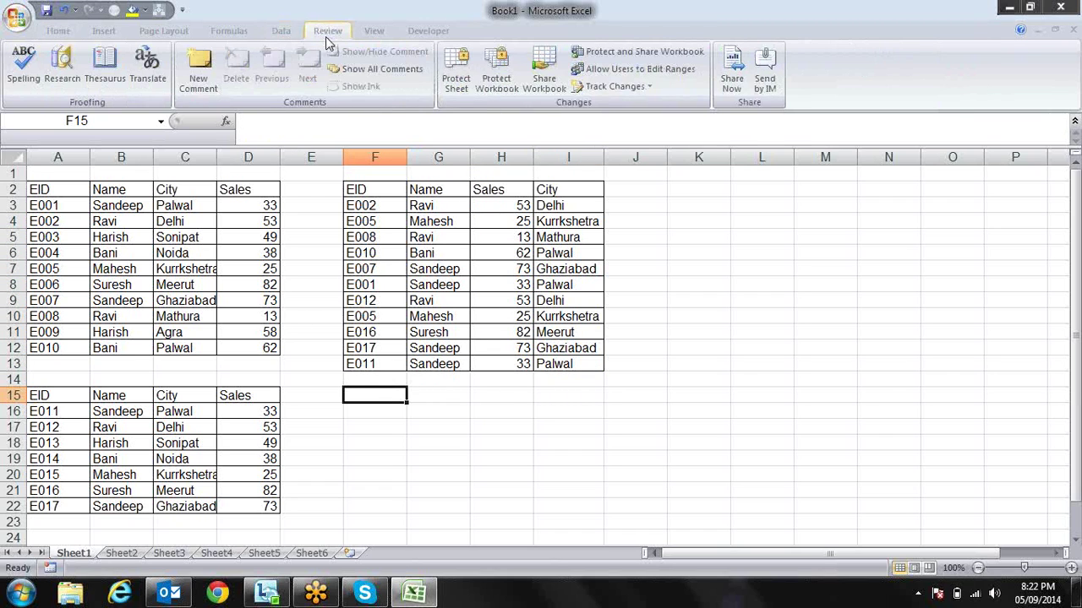
click(229, 30)
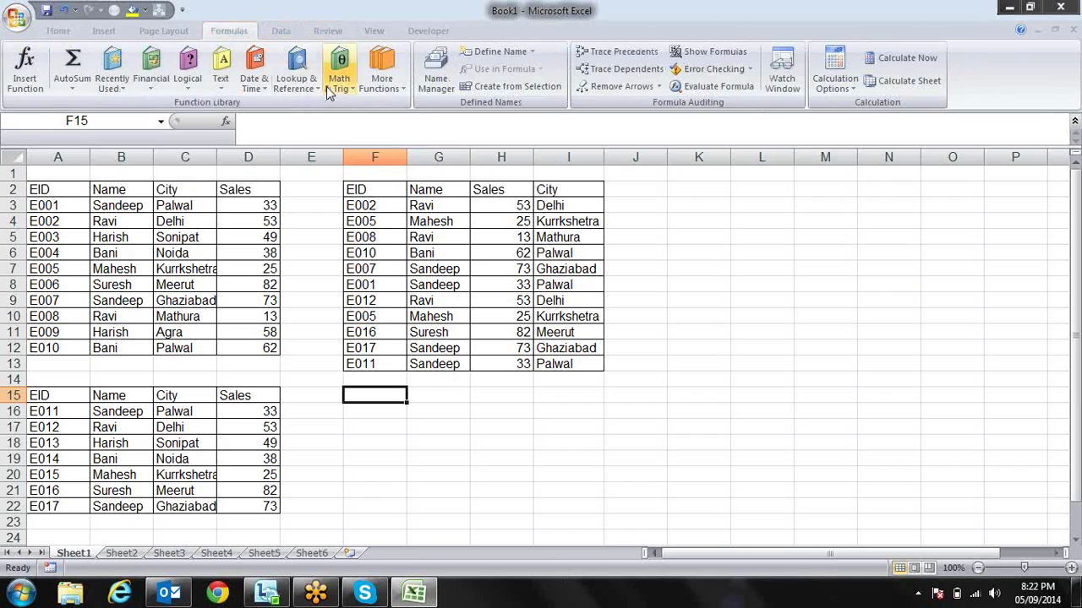
click(300, 84)
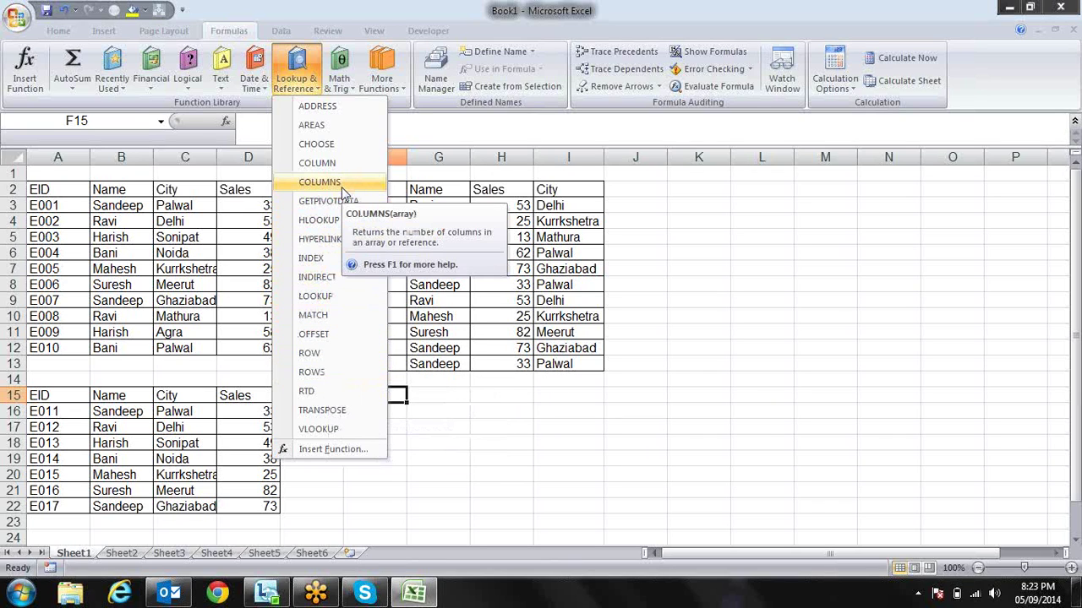
click(676, 235)
click(671, 222)
text(=)
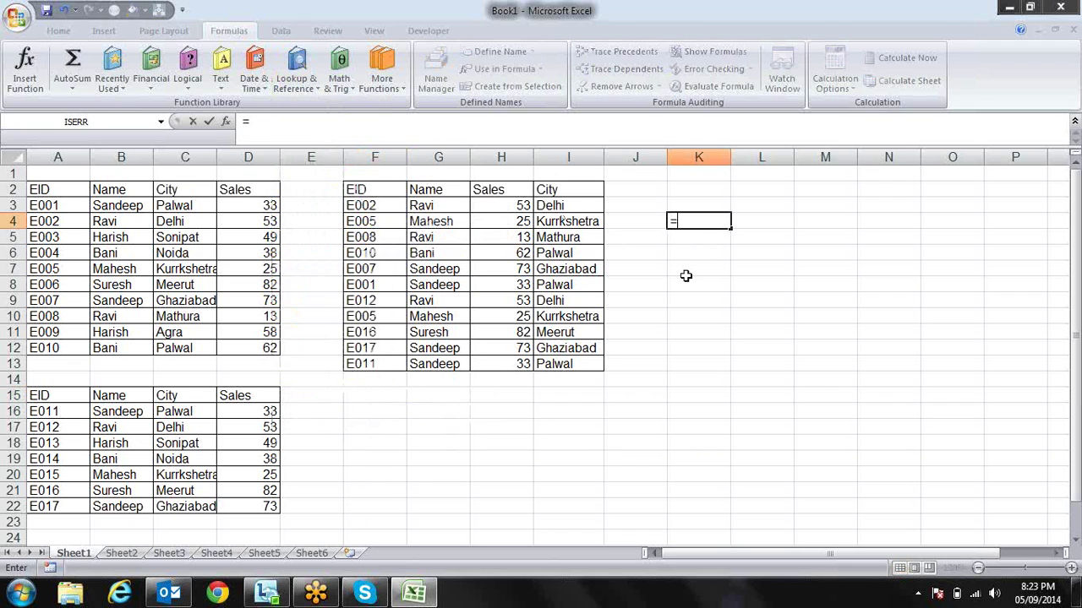
text(ro)
key(Down)
key(Down)
key(Down)
key(Down)
key(Down)
key(Tab)
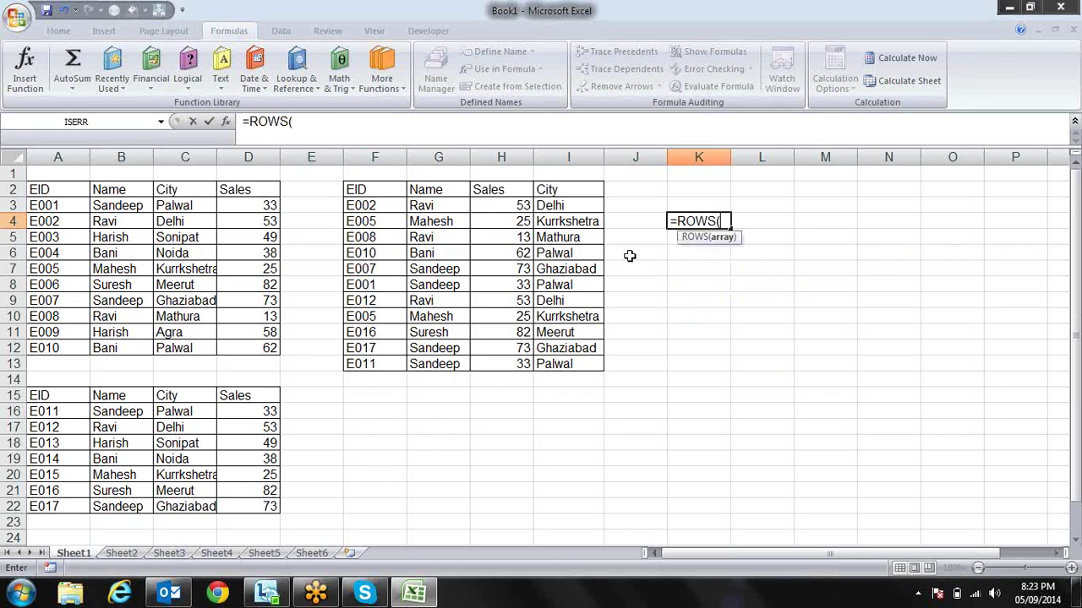
drag(587, 196, 581, 369)
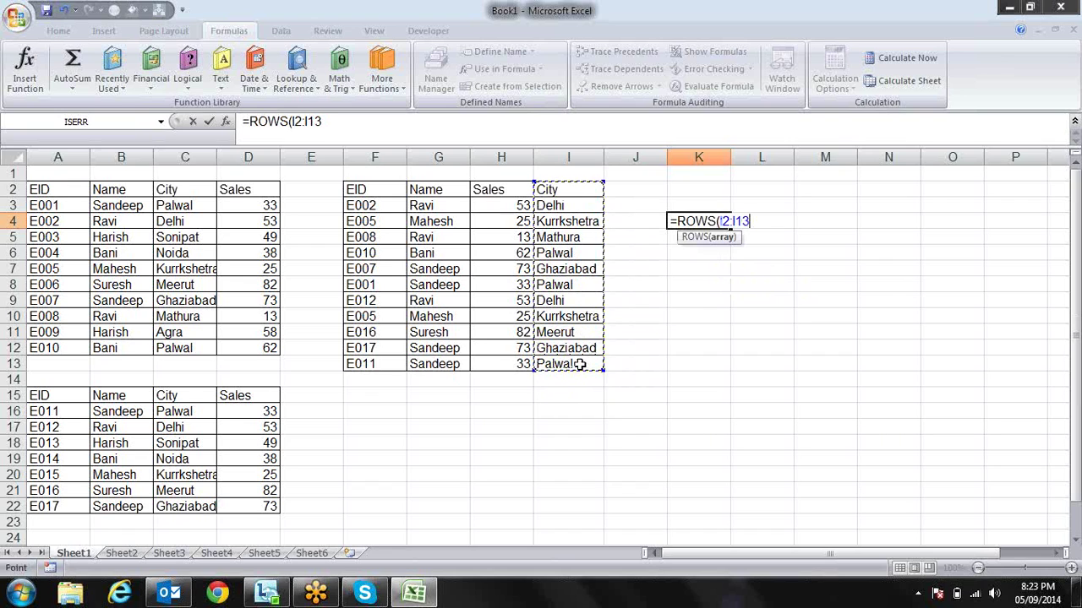
text())
key(Return)
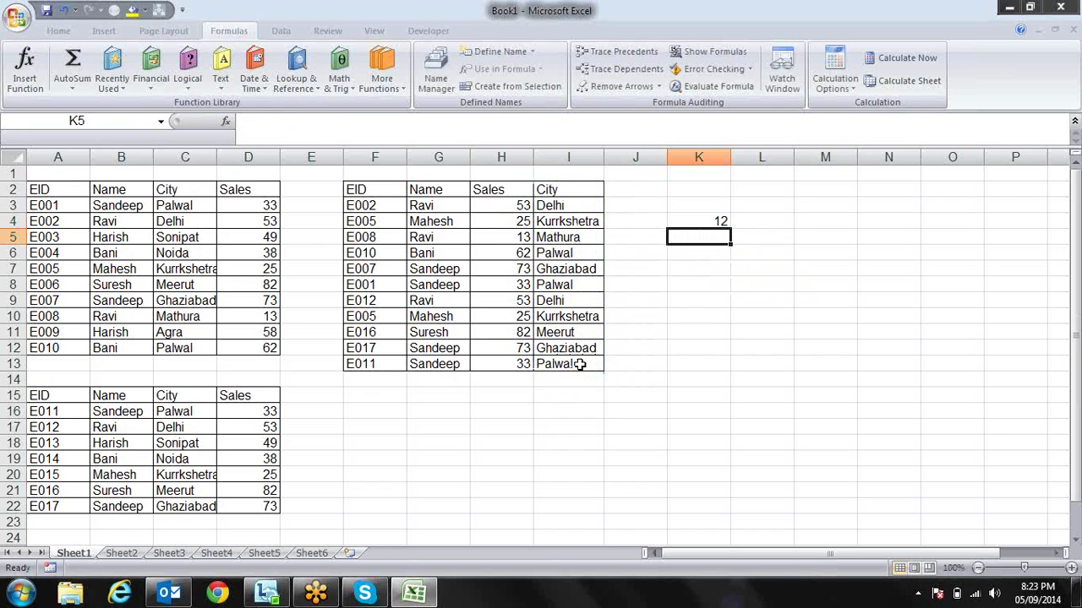
key(Up)
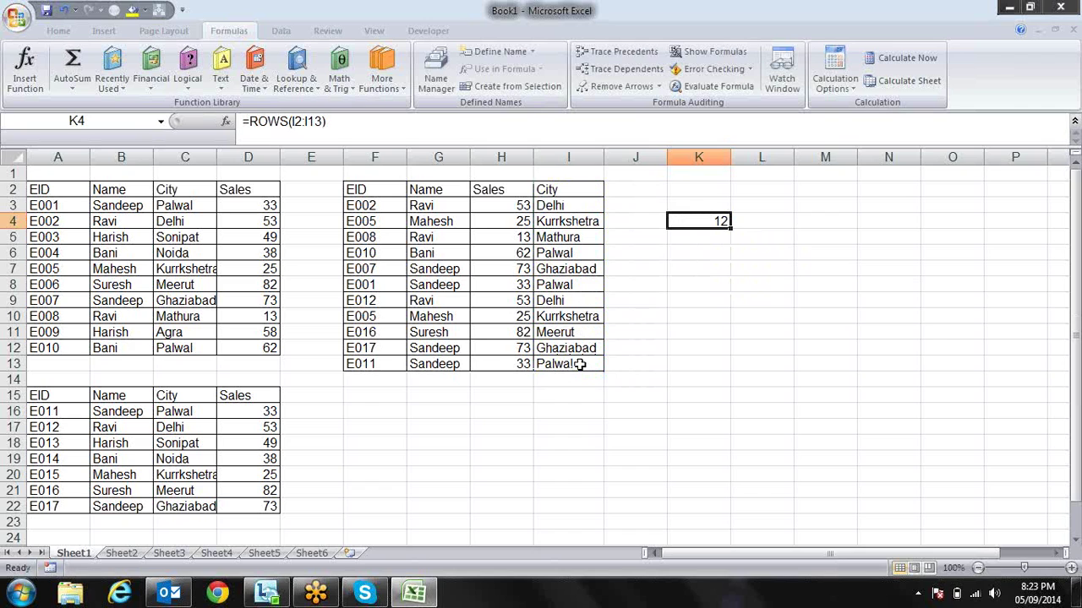
key(Delete)
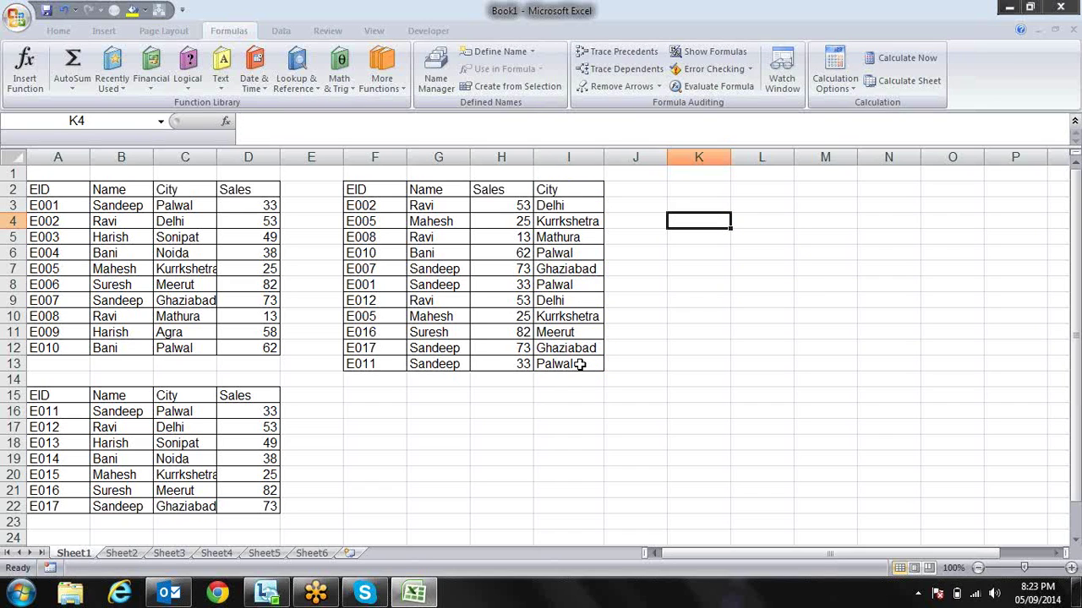
text(=colu)
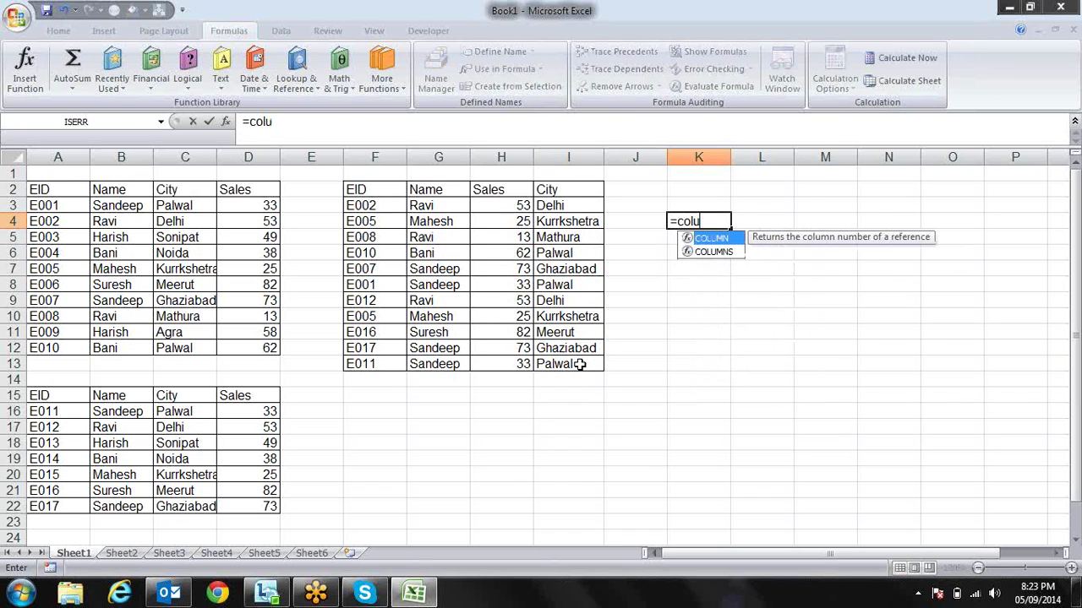
key(Down)
key(Tab)
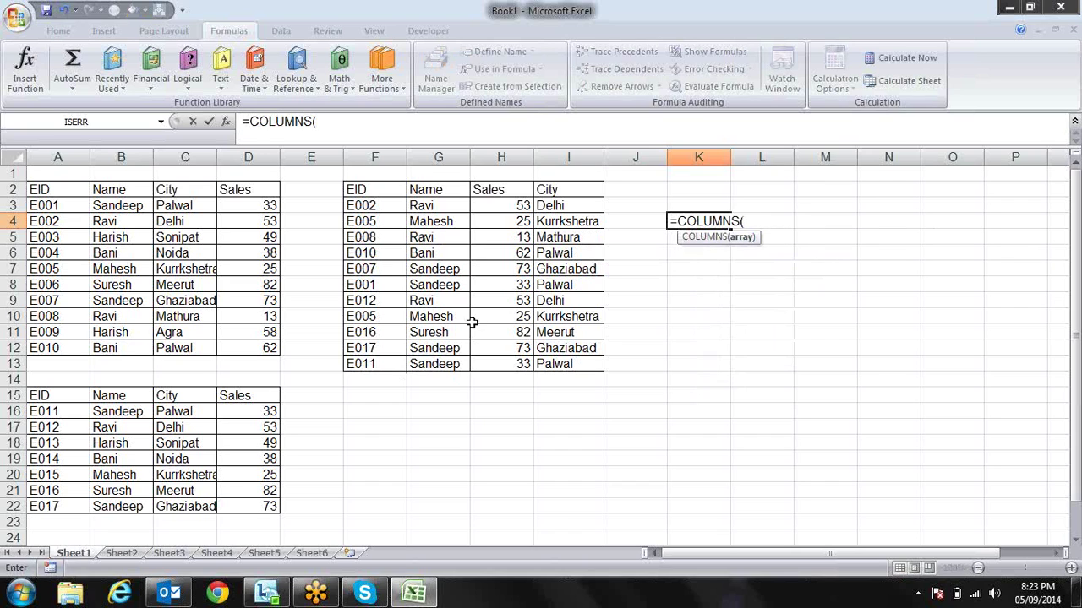
drag(382, 189, 584, 192)
text())
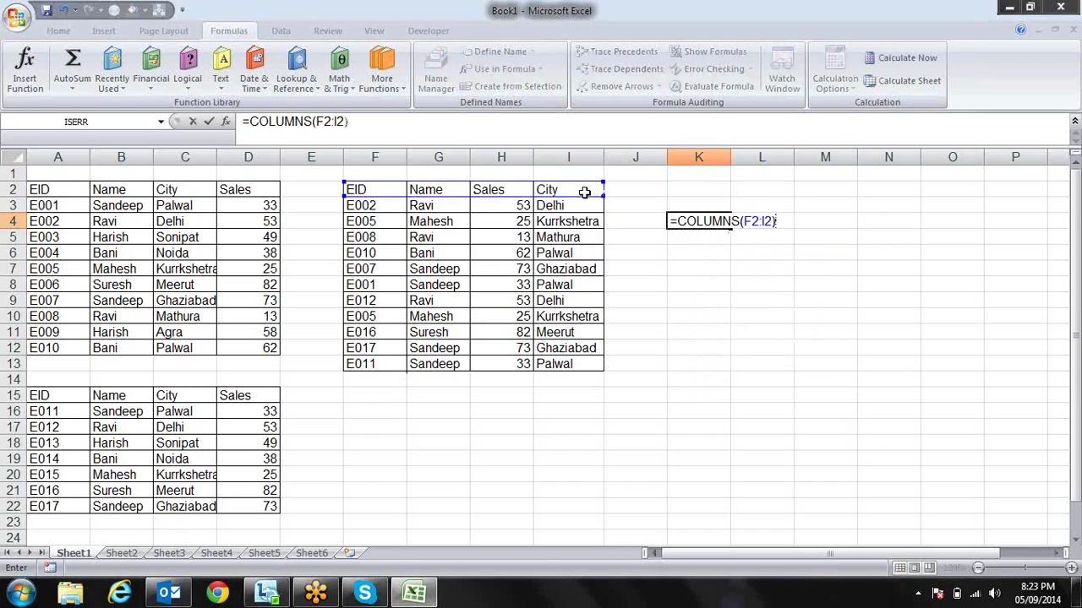
key(Return)
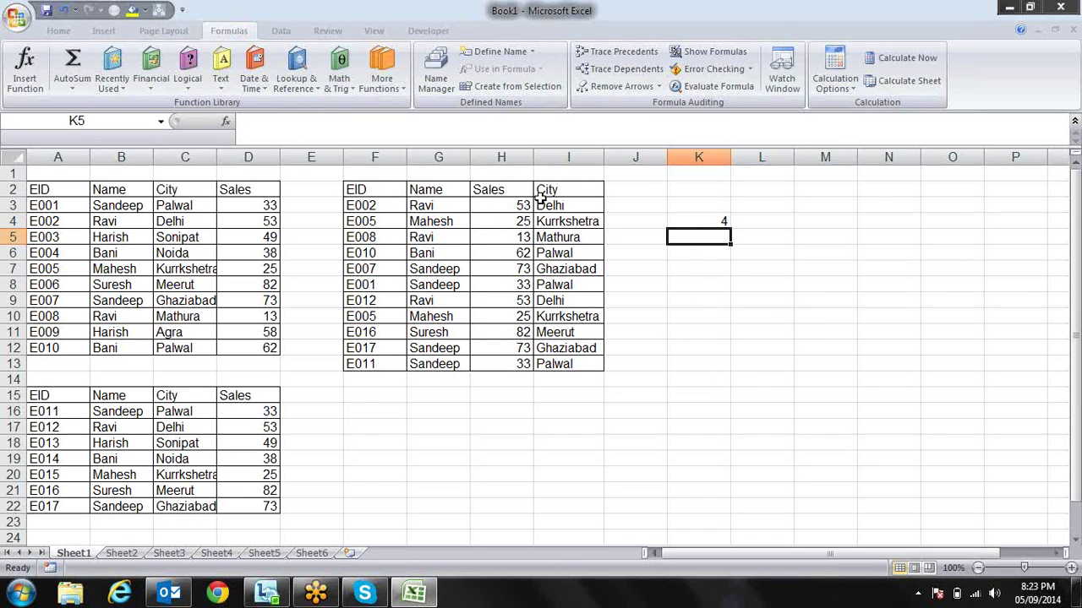
key(Up)
key(Delete)
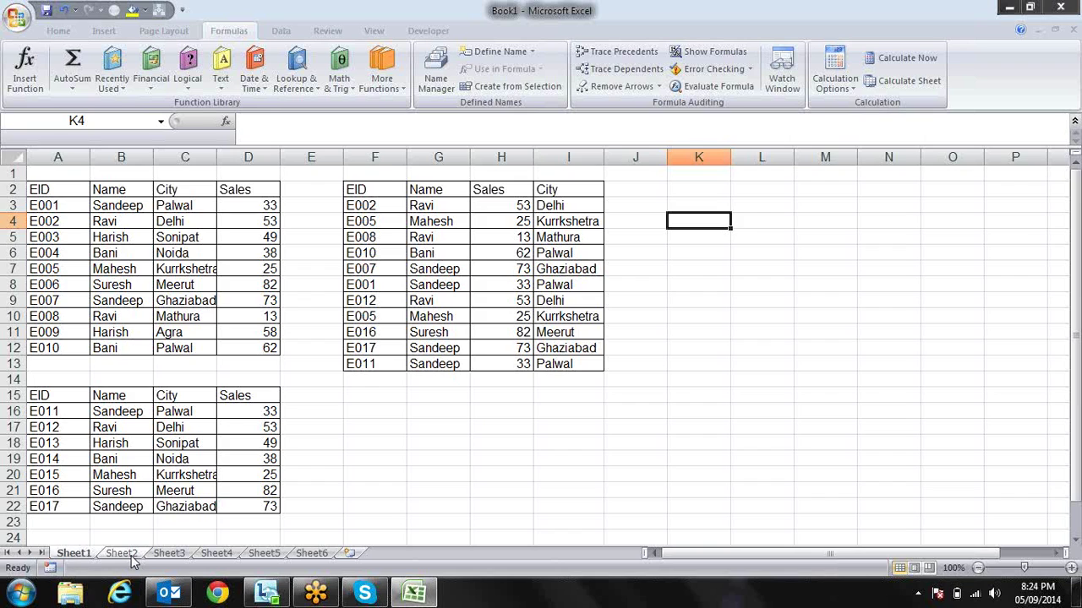
click(131, 556)
click(95, 557)
- On Sheet2, fill A1:D10 with =RANDBETWEEN(10,90)
click(123, 553)
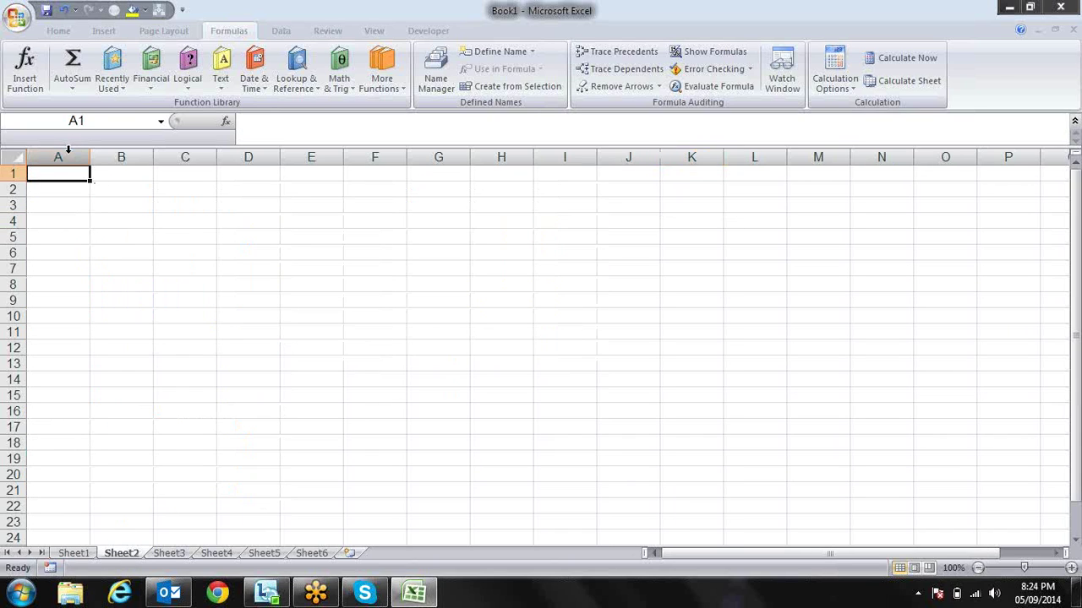
drag(71, 176, 254, 317)
text(=ra)
key(Down)
key(Down)
key(Tab)
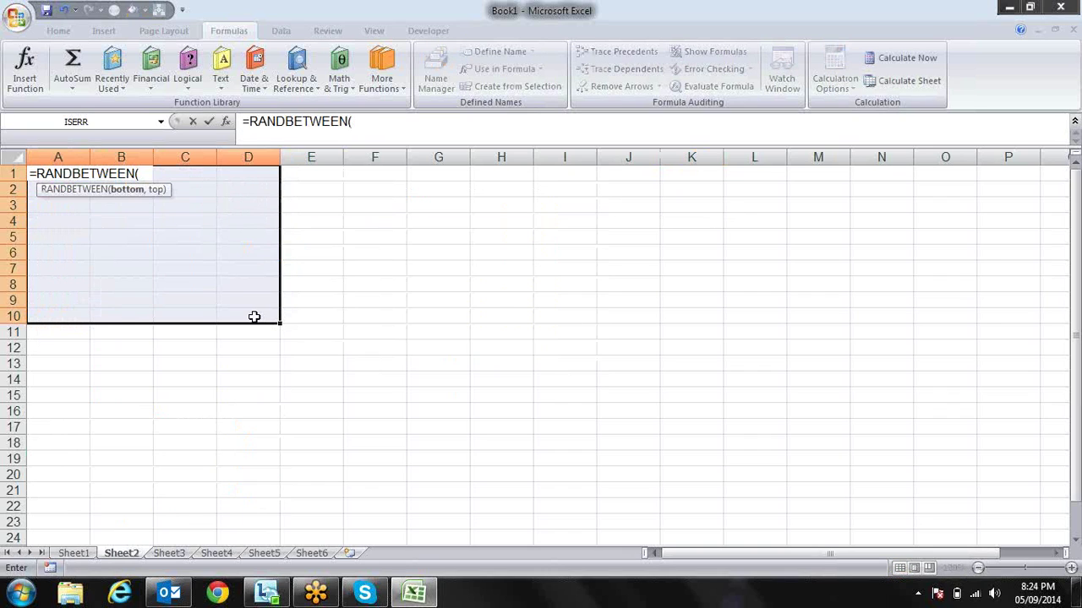
text(10,90)
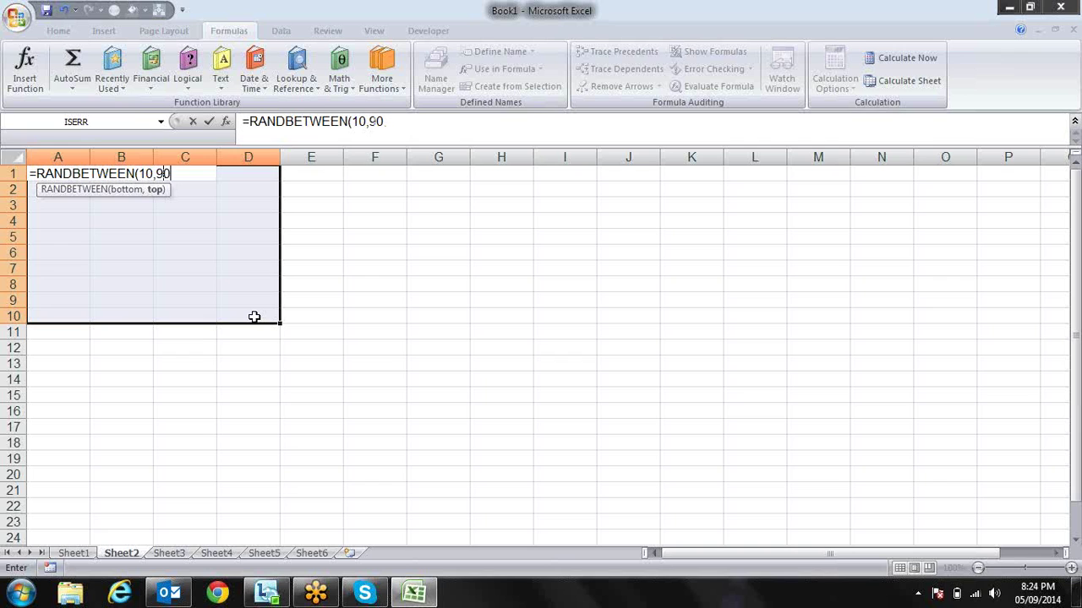
text())
key(ctrl+Return)
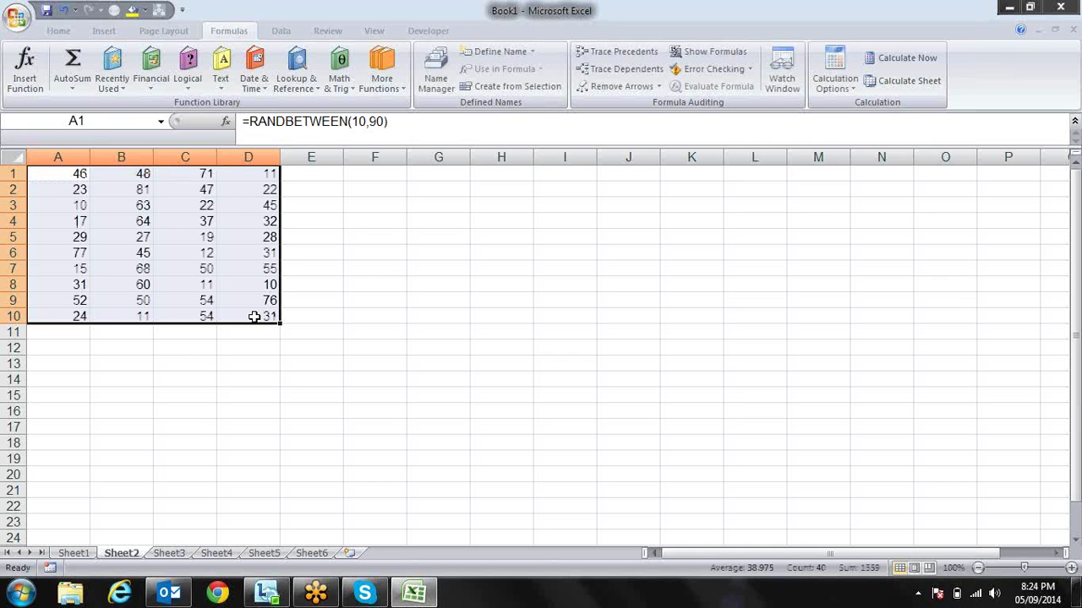
- Convert A1:D10's formulas to fixed values with Paste Special Values
key(ctrl+c)
key(alt+e)
key(s)
key(v)
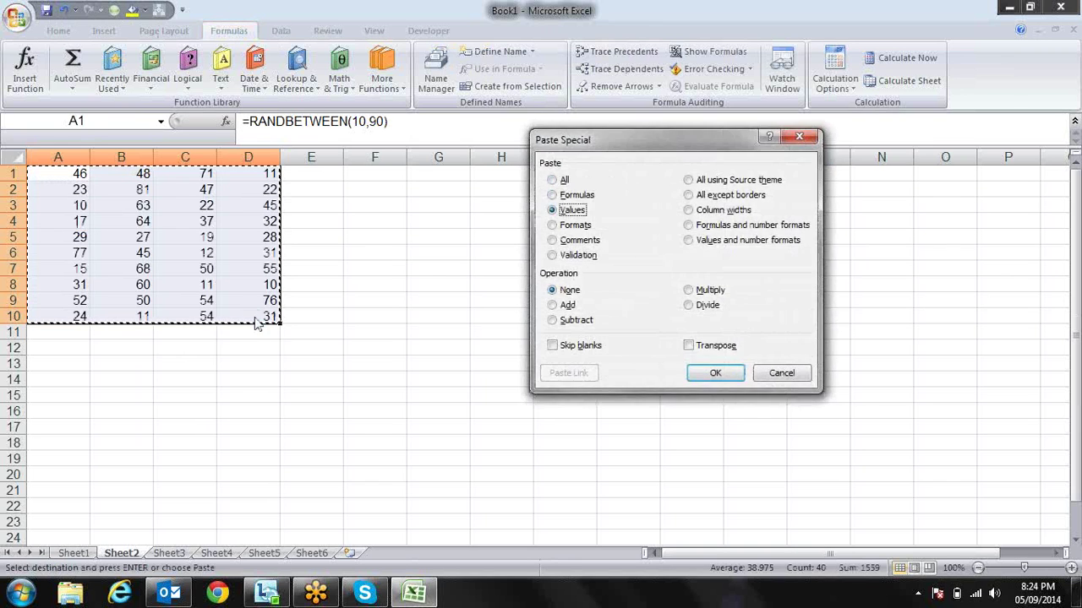
key(Return)
key(Escape)
- Check the values in A1:A3, then select B12
key(Right)
key(Right)
key(Right)
key(Down)
key(Down)
key(Down)
key(Down)
key(Down)
key(Down)
key(Down)
key(Down)
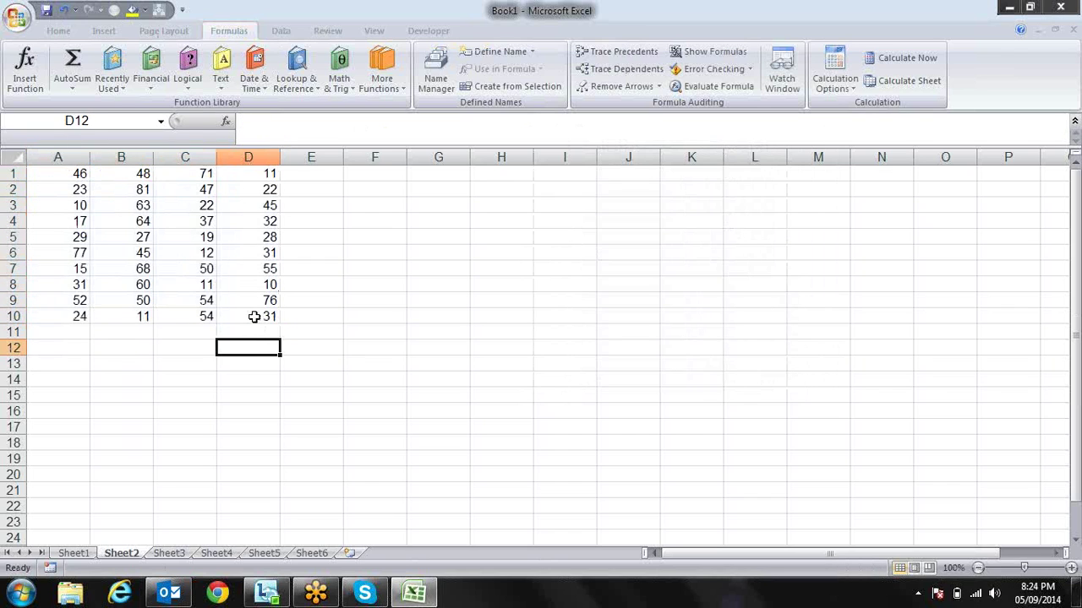
key(Left)
key(Left)
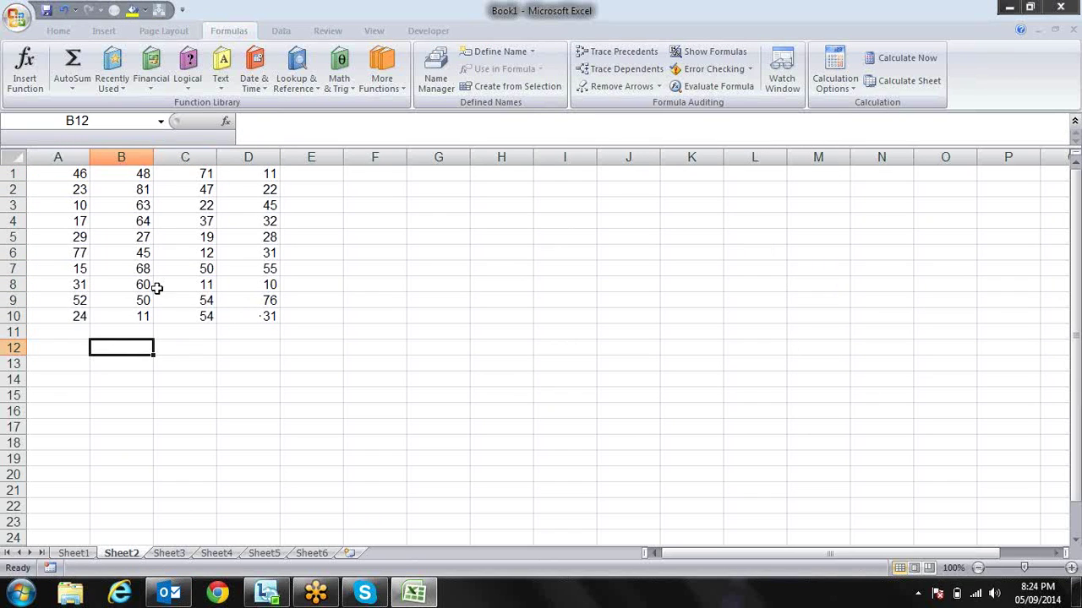
click(77, 174)
click(78, 188)
click(80, 207)
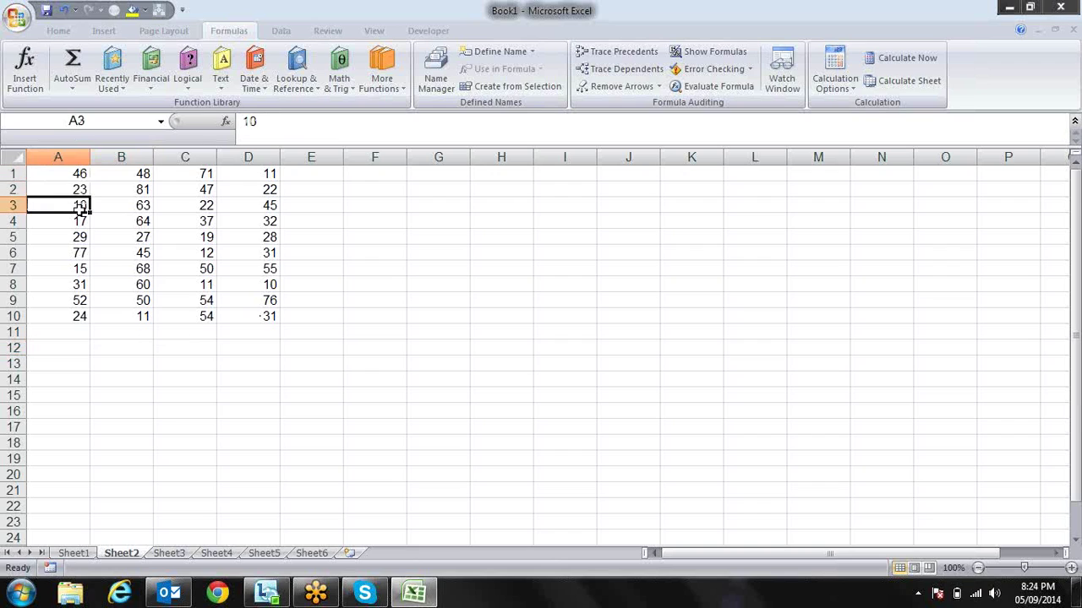
click(85, 174)
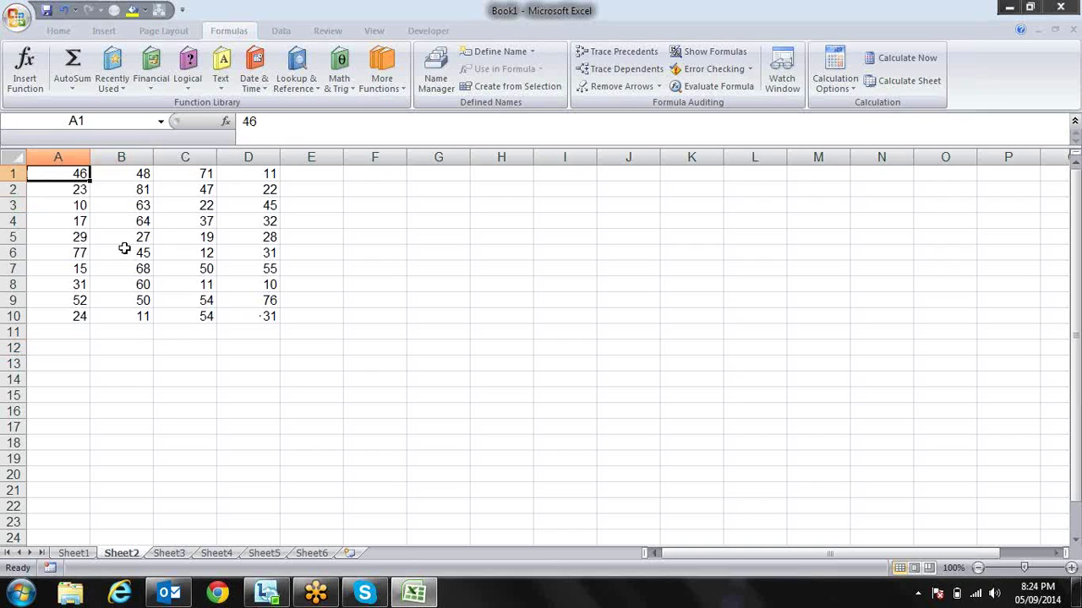
click(137, 347)
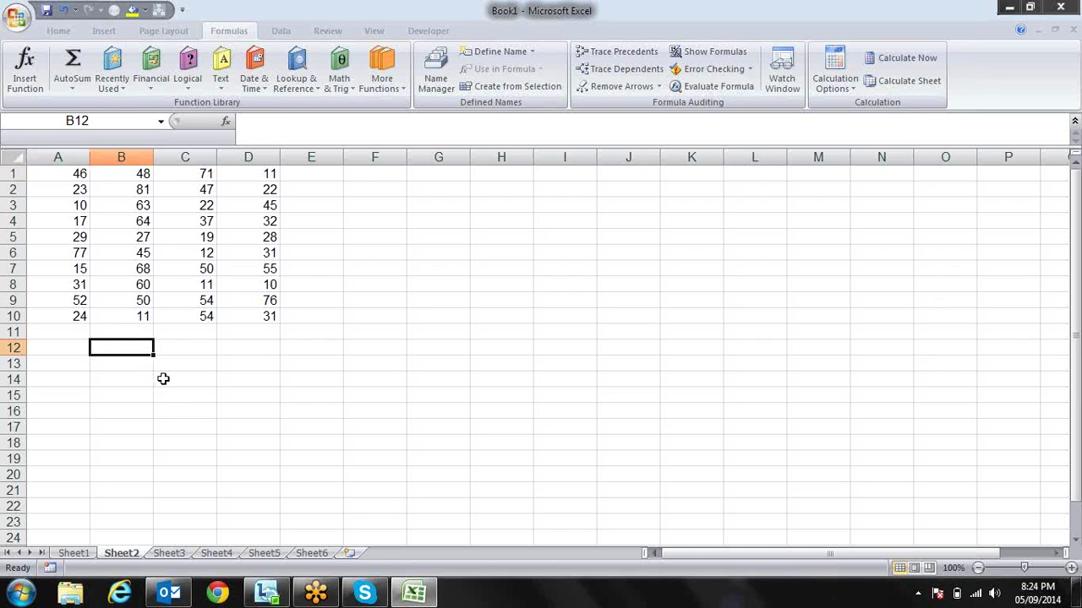
- Enter =OFFSET($A$1,0,0) in B12
text(=)
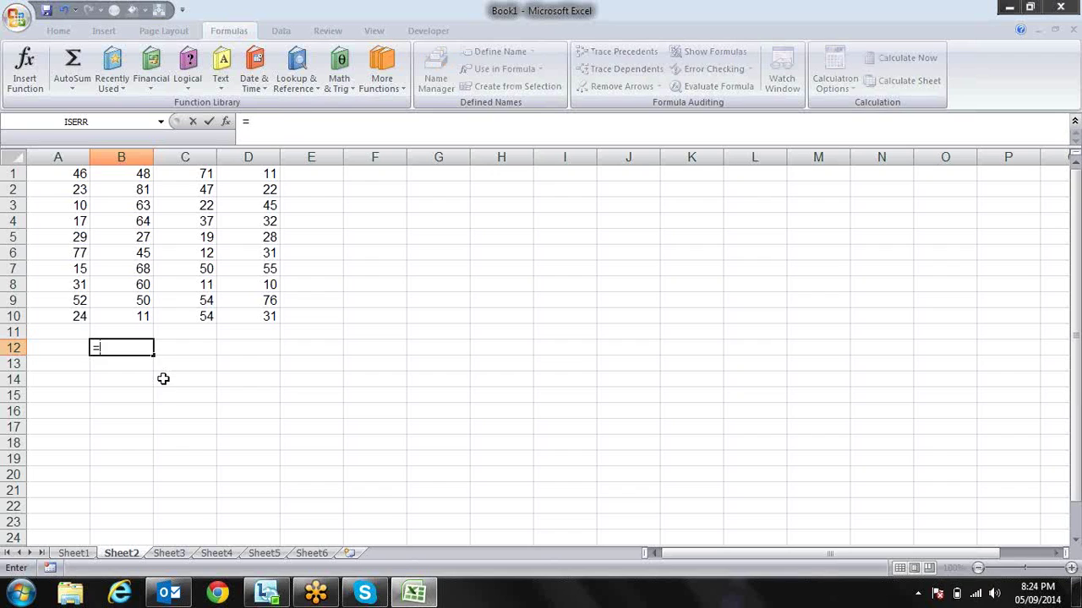
text(of)
key(Tab)
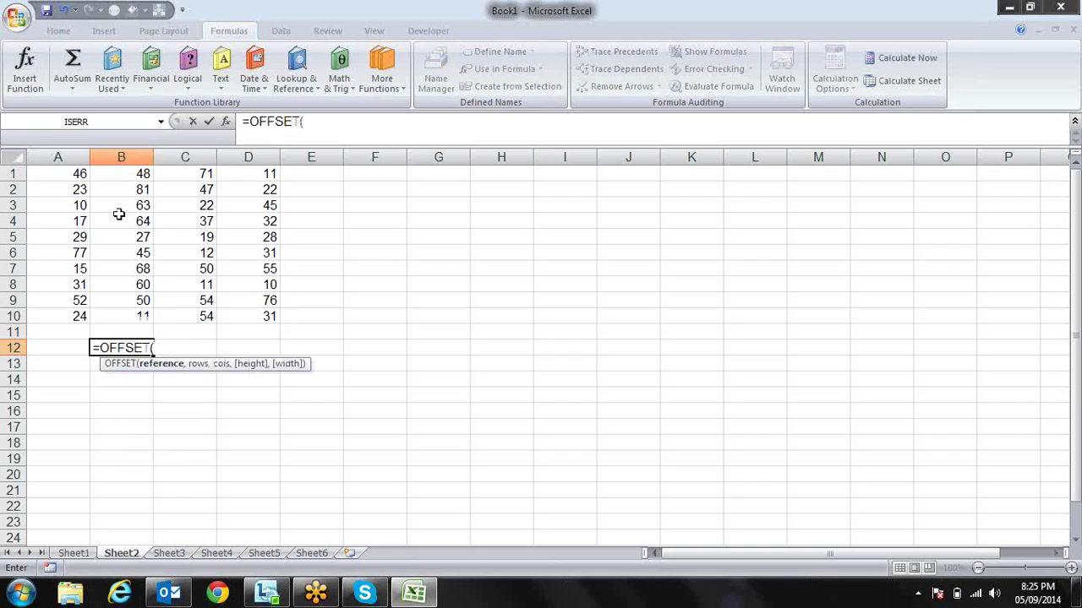
click(76, 172)
drag(172, 347, 155, 347)
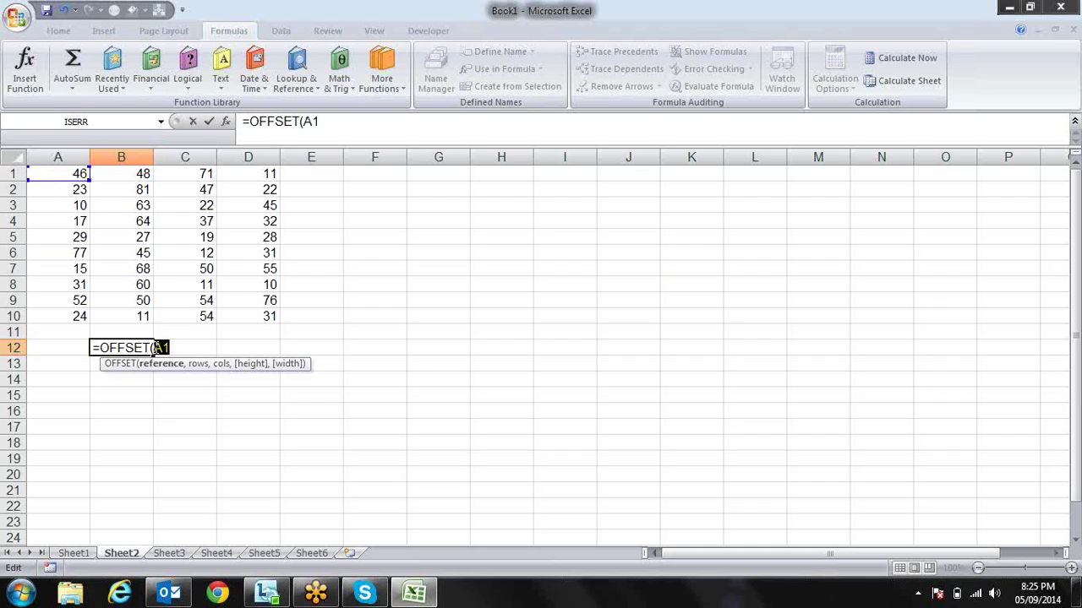
key(F4)
click(208, 347)
text(,)
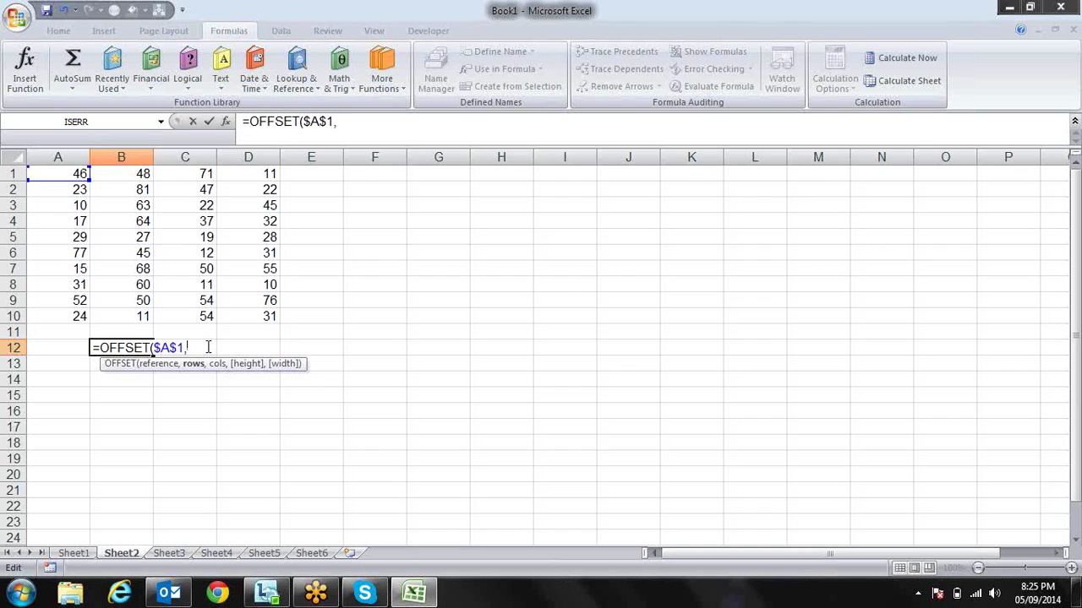
text(0)
text(,0)
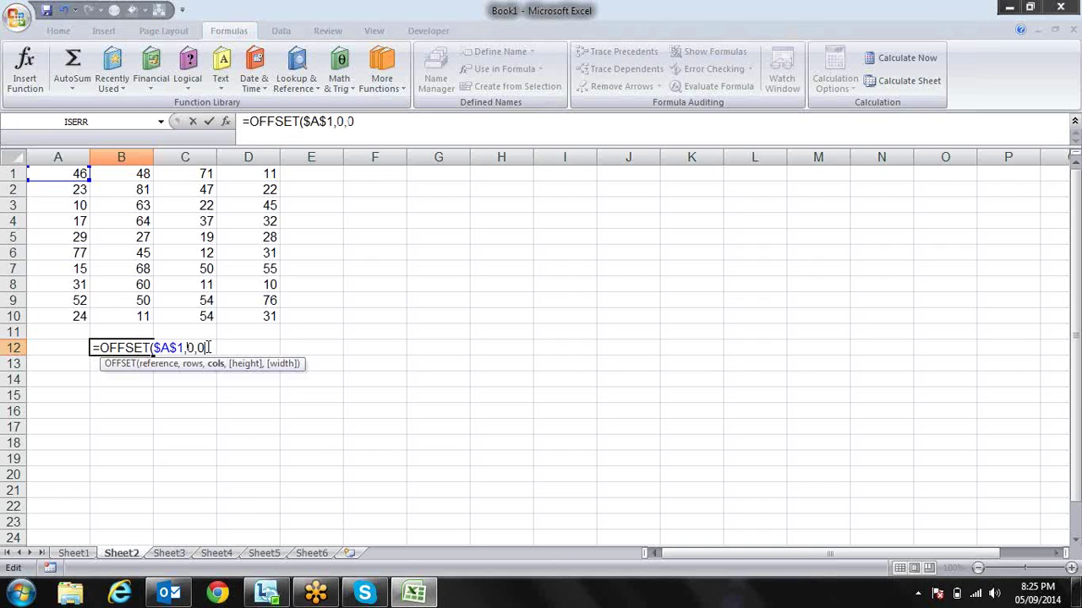
text())
key(Return)
key(Up)
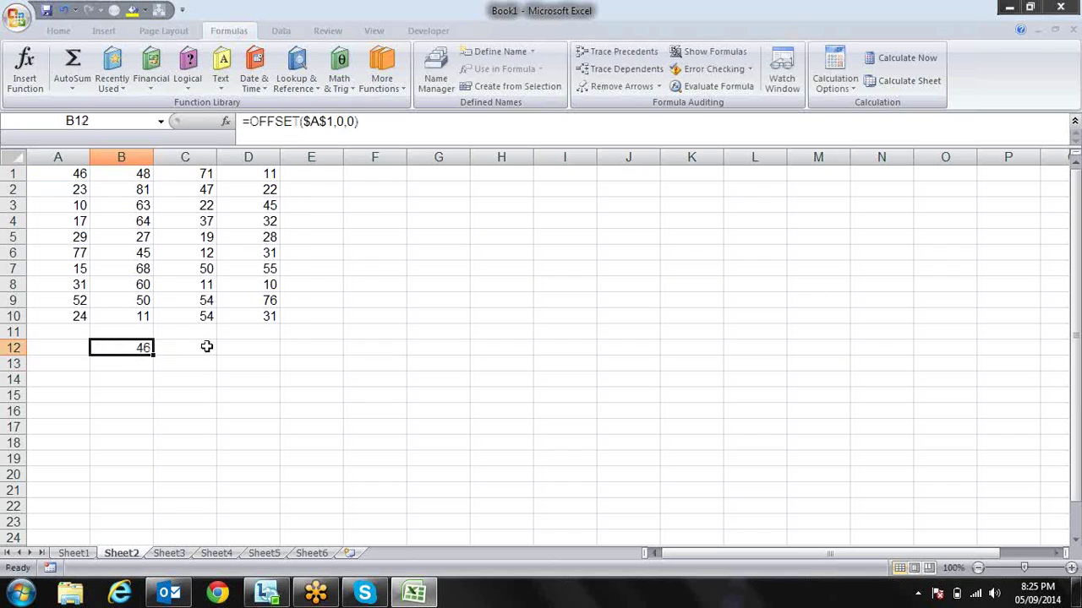
- Confirm B12 returns A1's value 46, then select B14 for the Row label
click(84, 173)
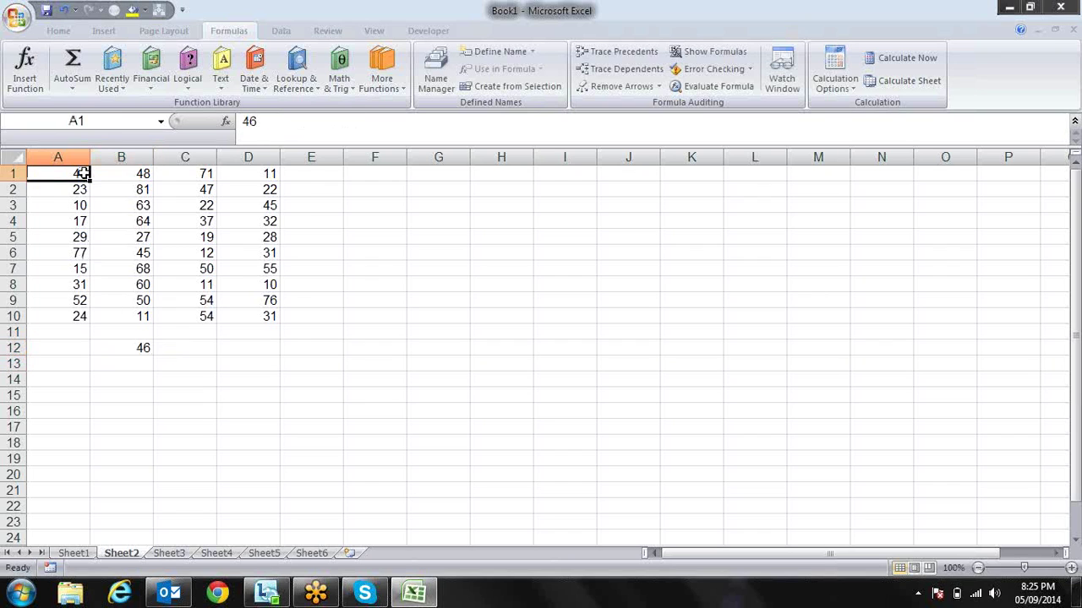
click(137, 348)
key(F2)
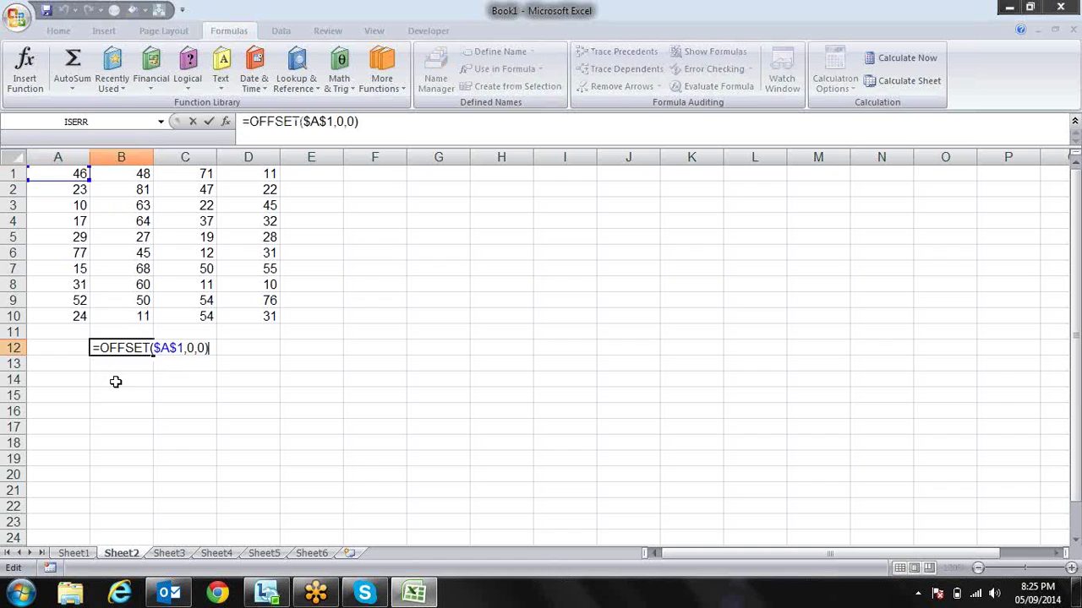
key(Escape)
click(125, 375)
- Label B14 'Row' and C14 'Column', with 1 entered in both B15 and C15
text(Row)
key(Return)
key(Up)
key(Right)
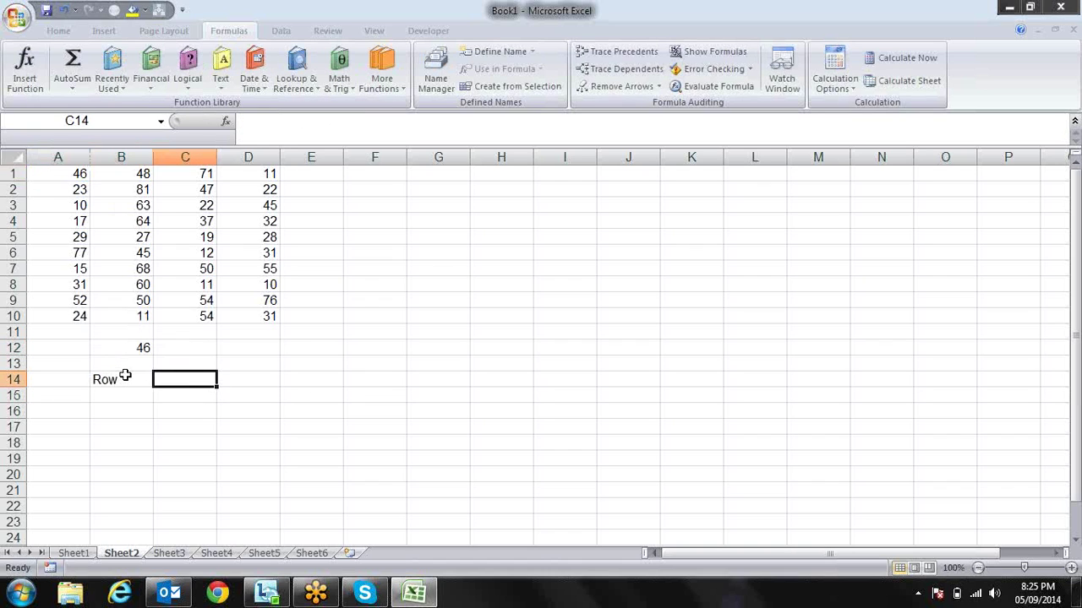
text(Column)
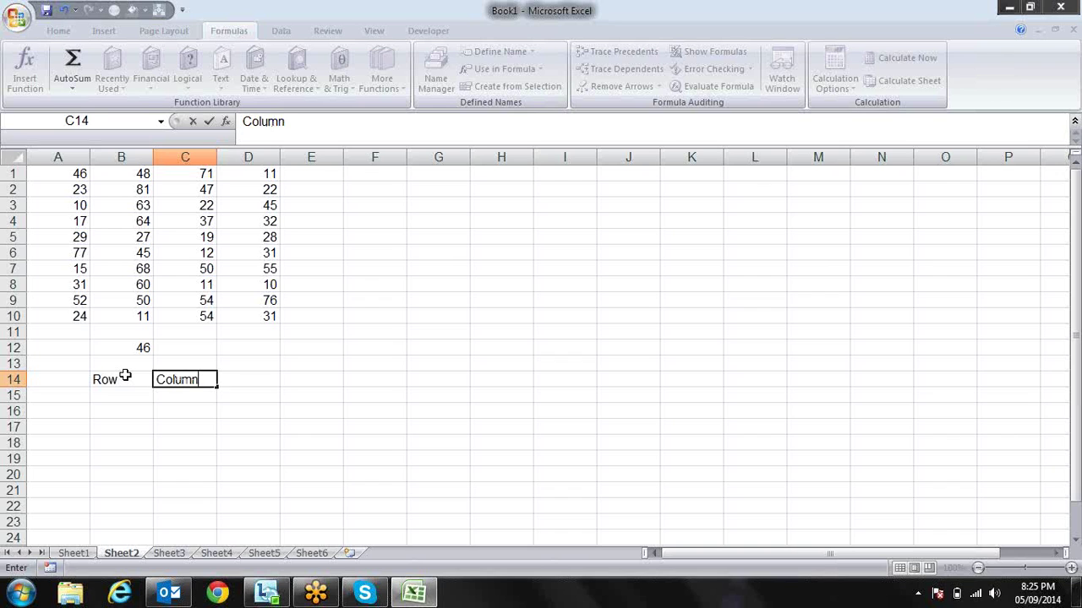
key(Return)
text(1)
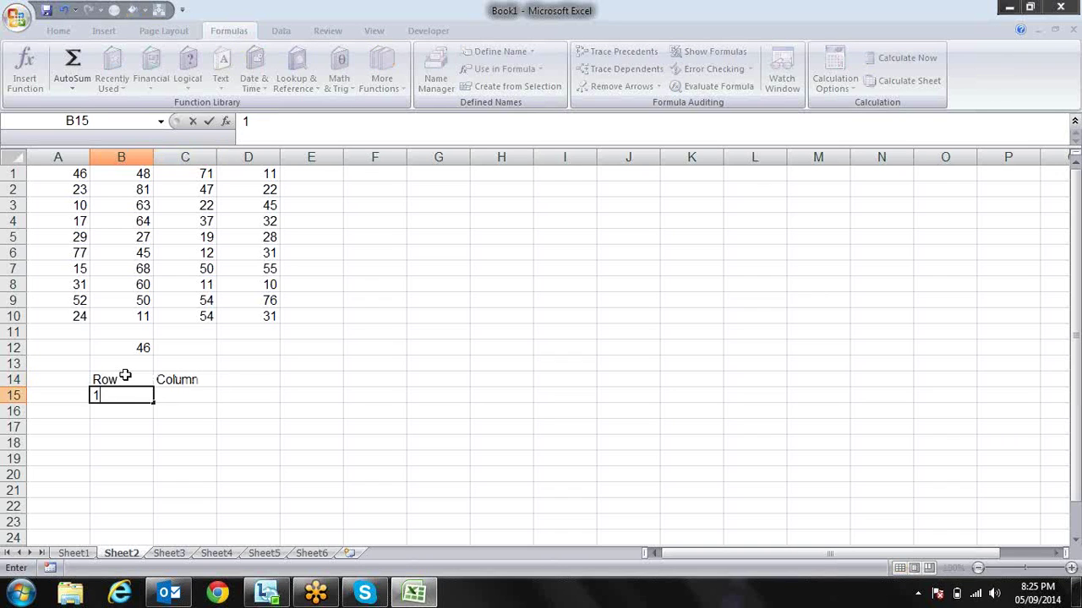
key(Tab)
text(1)
key(Tab)
key(Up)
key(Up)
key(Up)
- Change B12's formula to =OFFSET($A$1,B15,C15), replacing the fixed 0 offsets
key(Left)
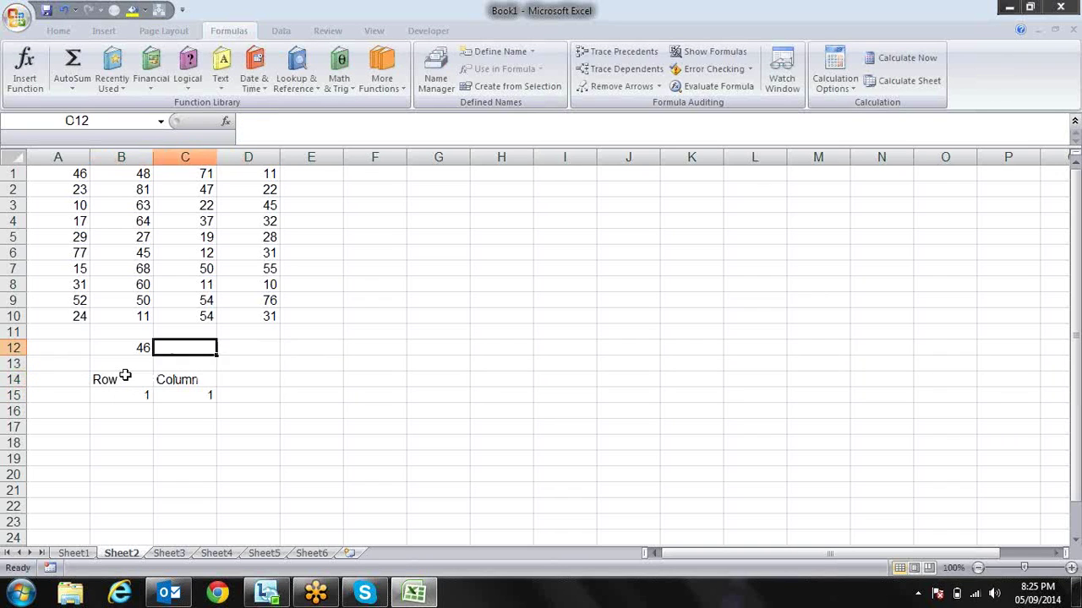
key(Left)
key(F2)
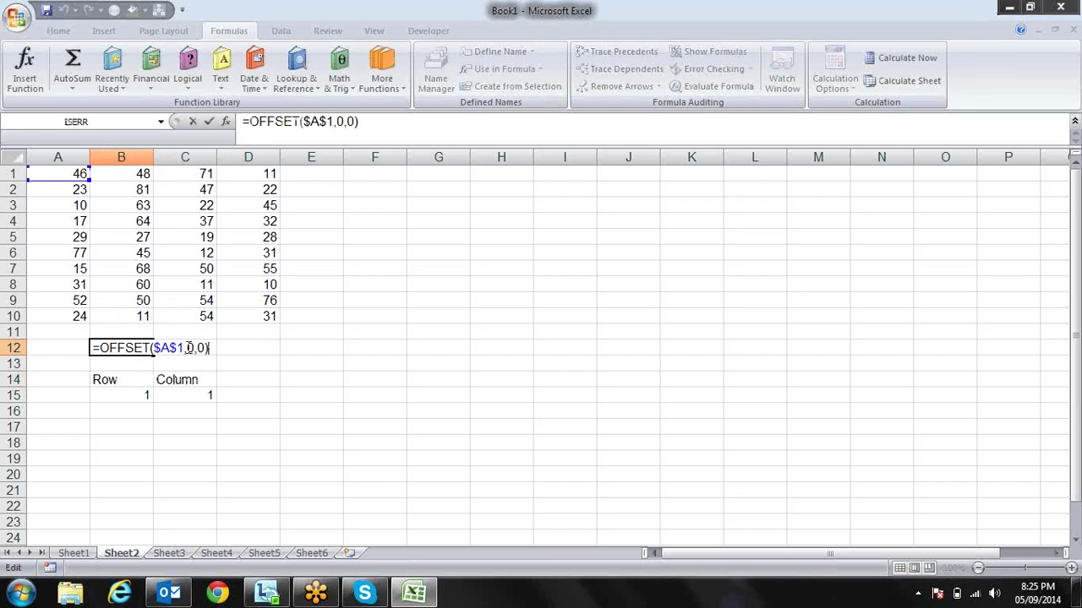
click(193, 347)
key(BackSpace)
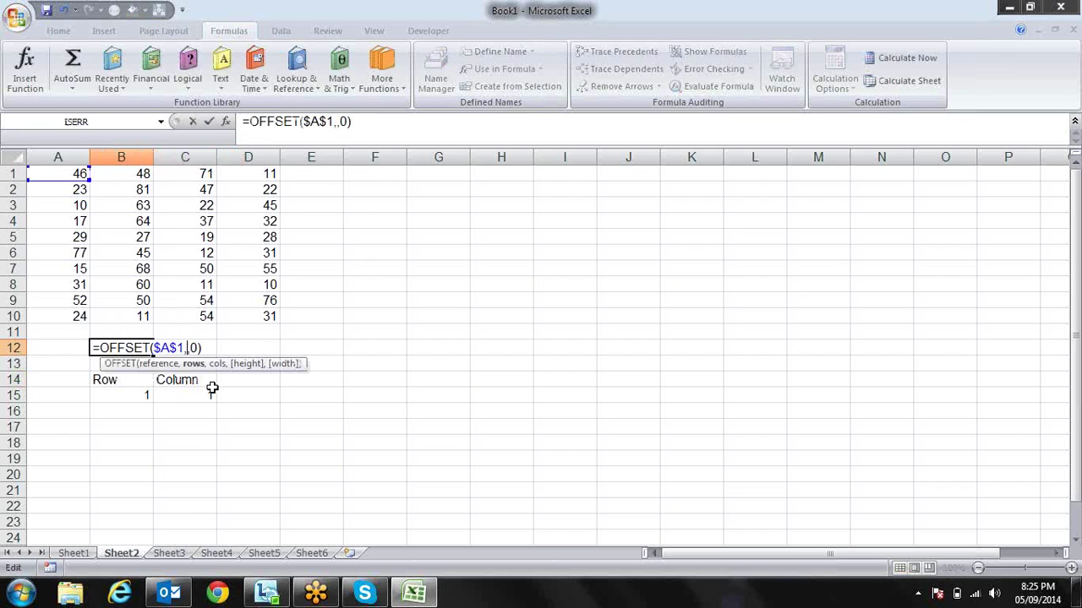
click(135, 394)
click(221, 348)
key(BackSpace)
click(210, 397)
key(Return)
- Set the Row offset in B15 to 0
key(Down)
key(Down)
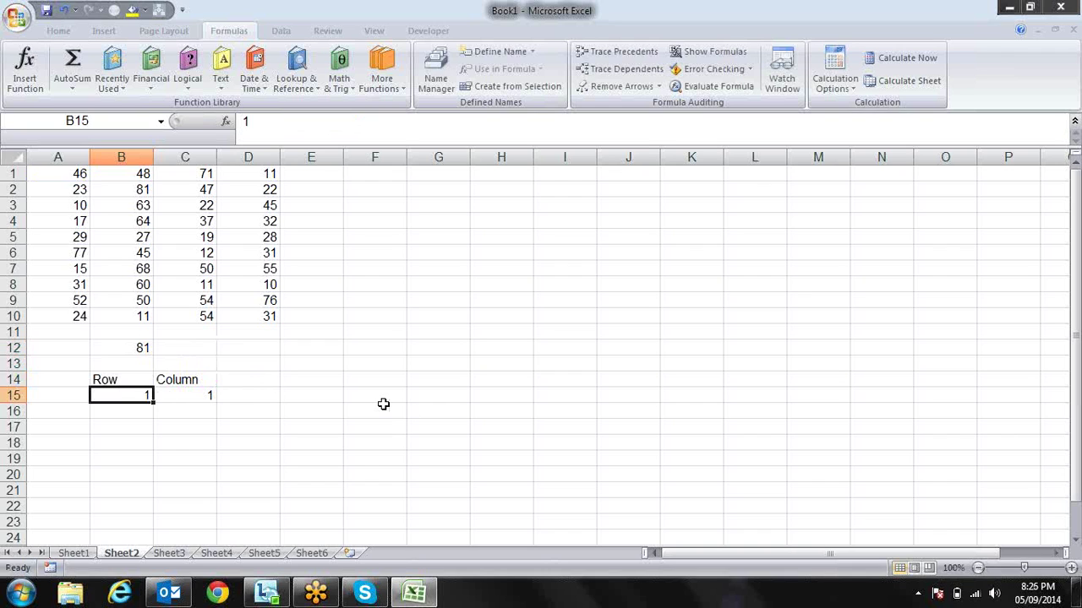
text(0)
key(Tab)
- Set the Column offset to 0 and the Row offset to 1, checking A1's value
text(0)
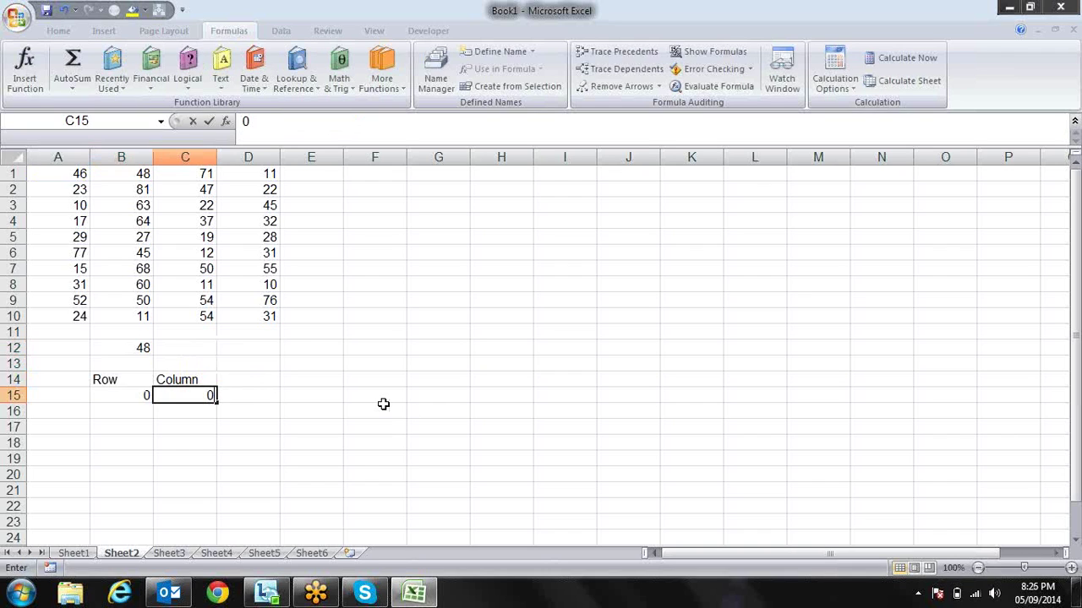
key(Tab)
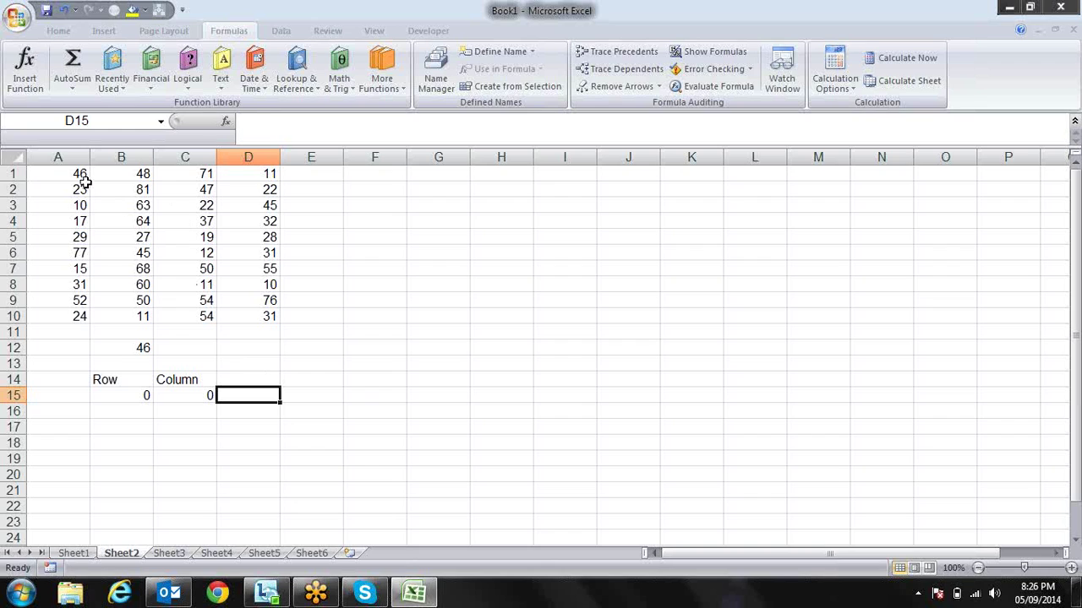
click(83, 179)
click(144, 394)
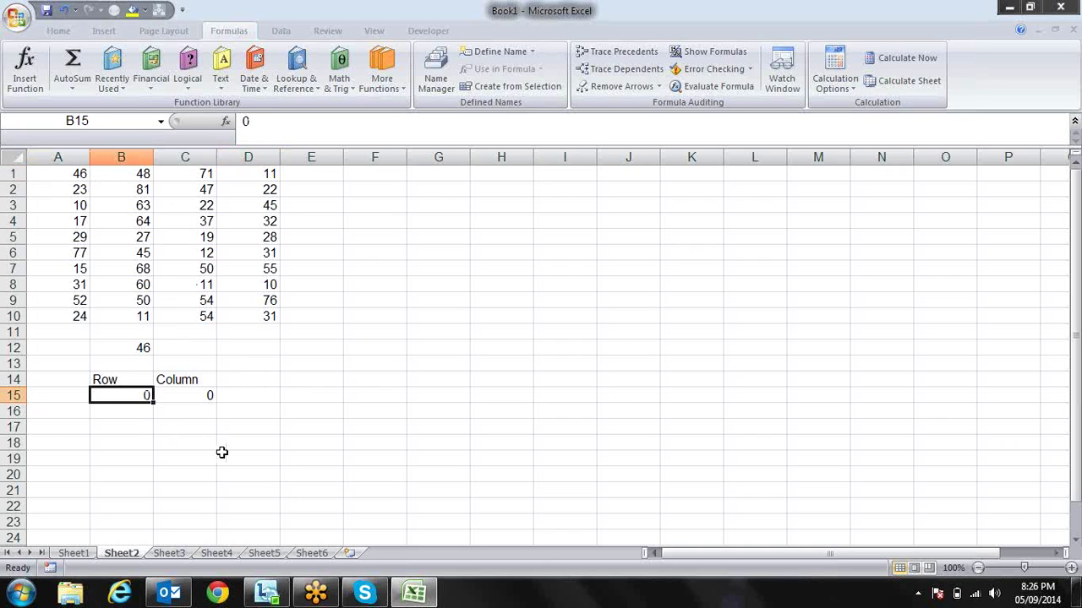
text(1)
key(Return)
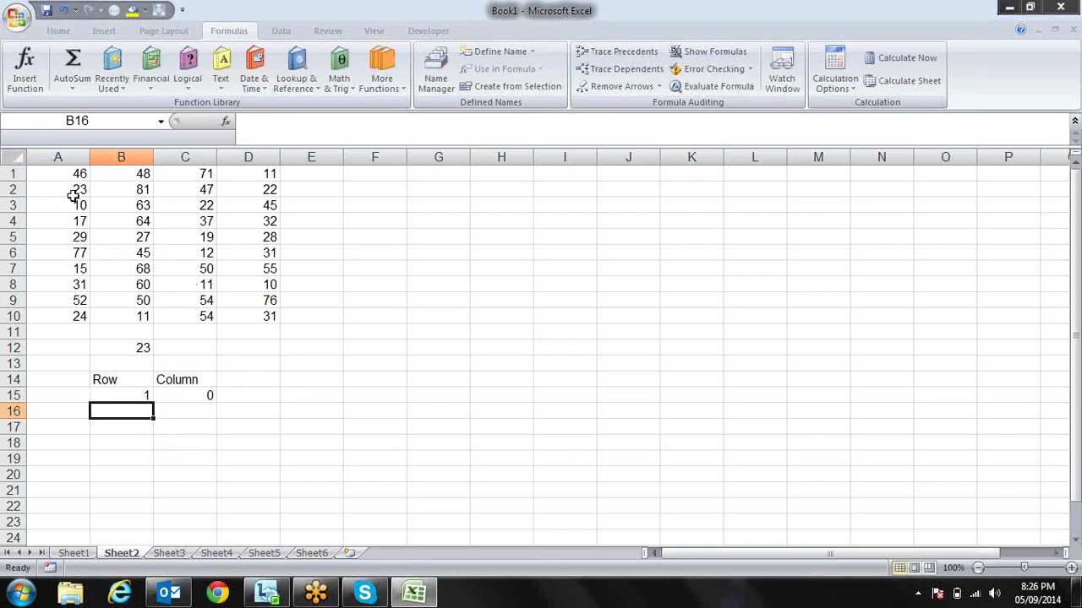
- Set the Column offset to 1 and verify B12 matches cell B2
key(Up)
key(Right)
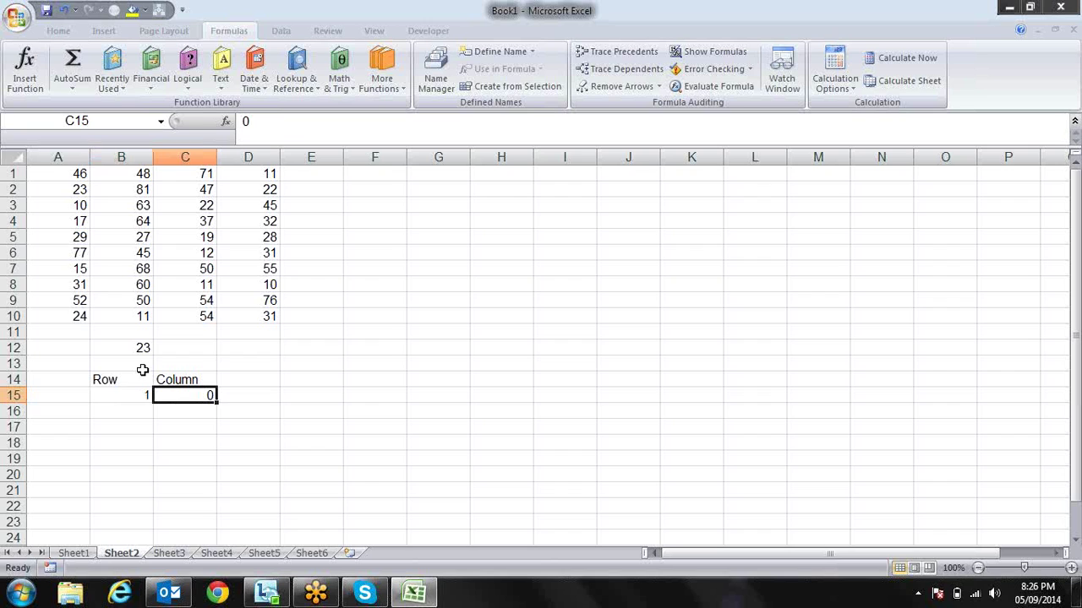
text(1)
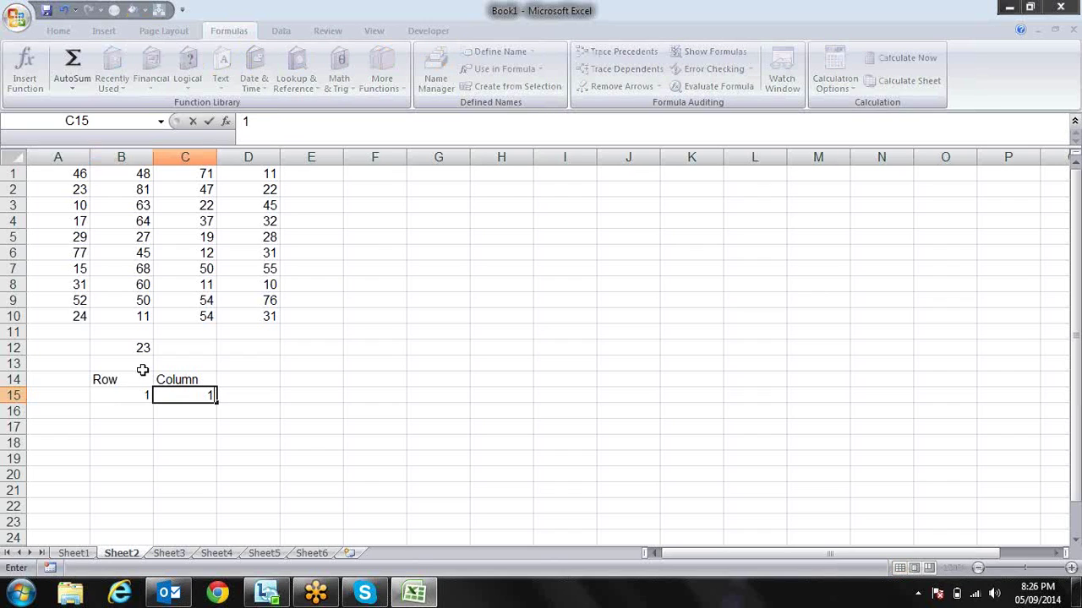
key(Return)
key(Up)
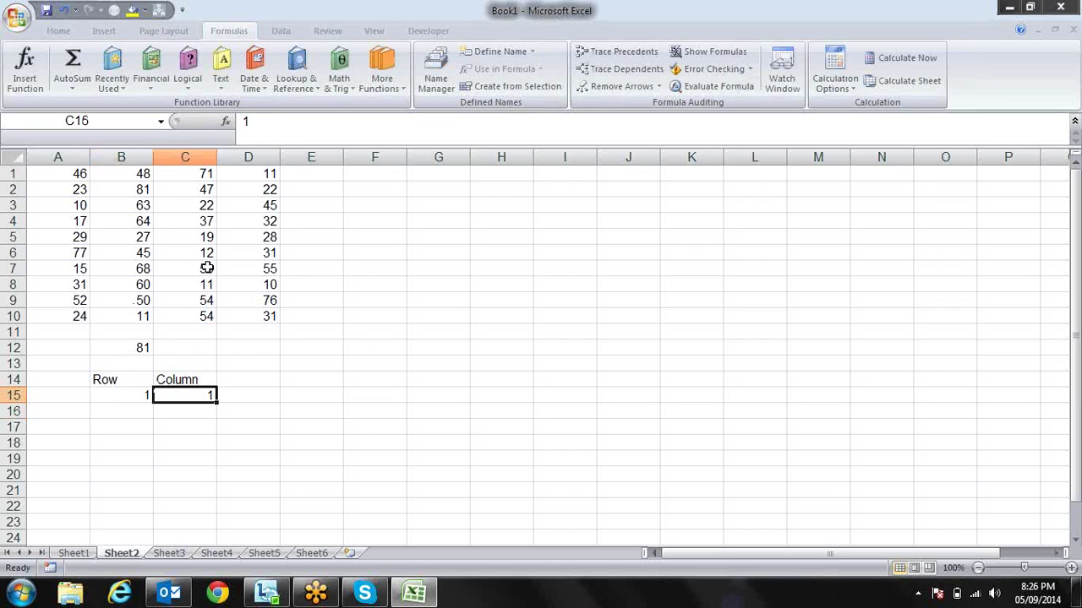
click(147, 190)
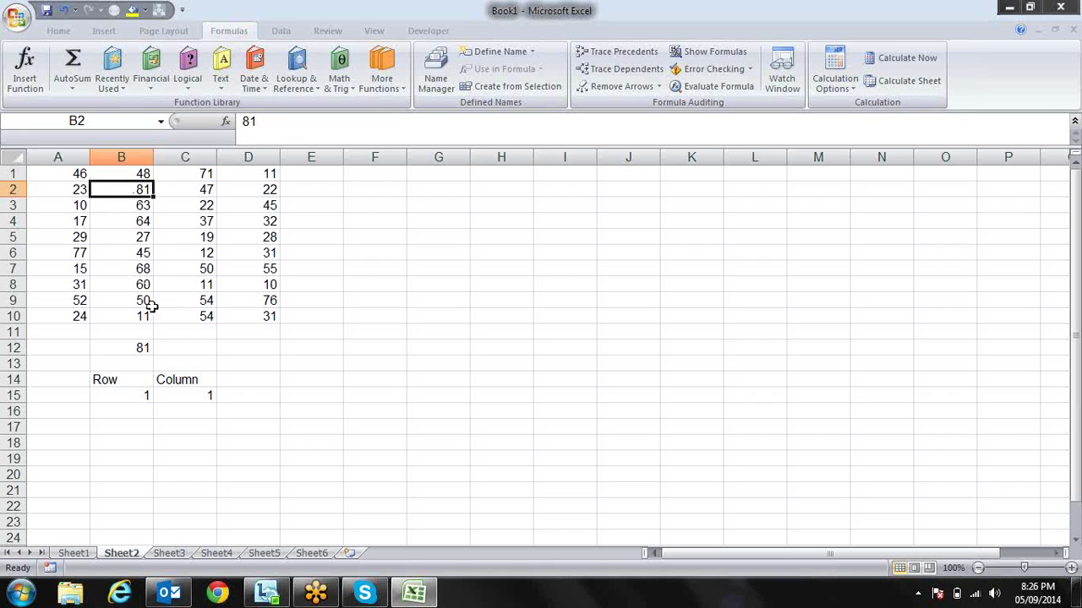
- Change the Column offset to 2 and count the offset from A1 across the grid
click(194, 396)
key(F2)
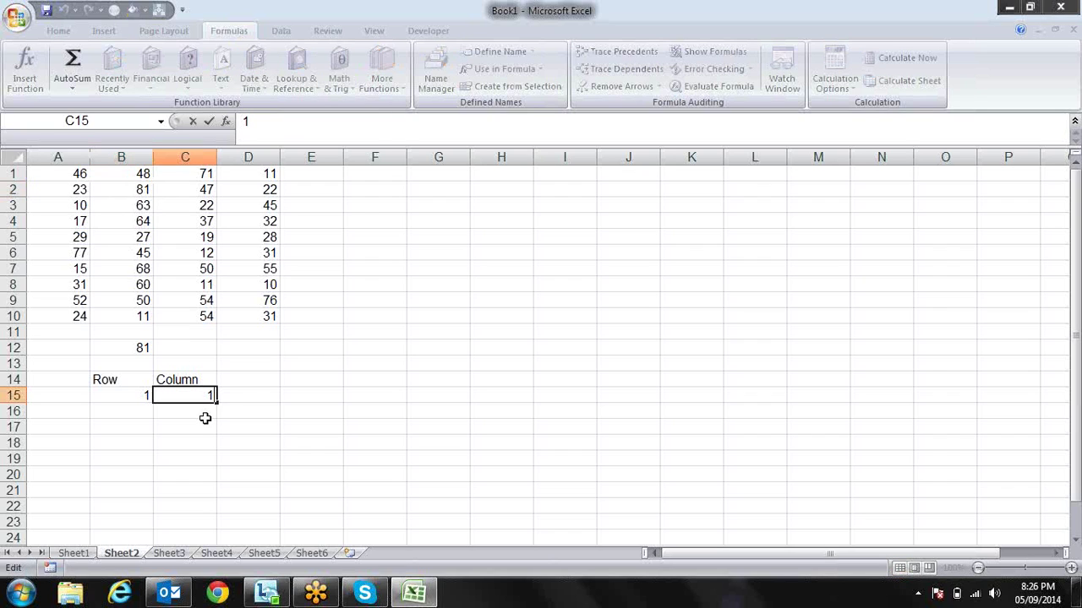
key(BackSpace)
text(2)
key(Return)
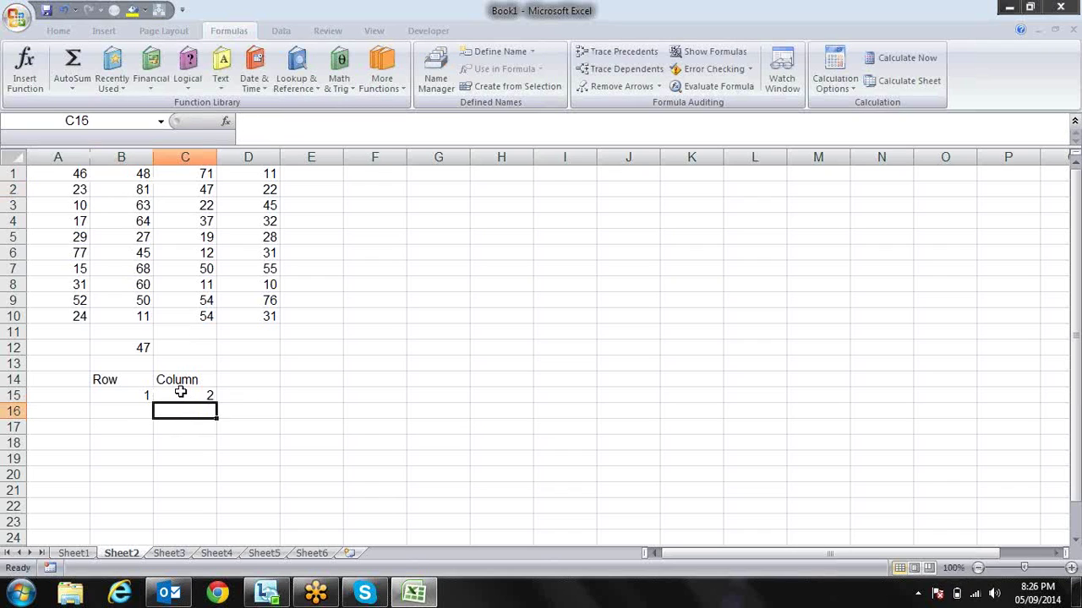
click(180, 395)
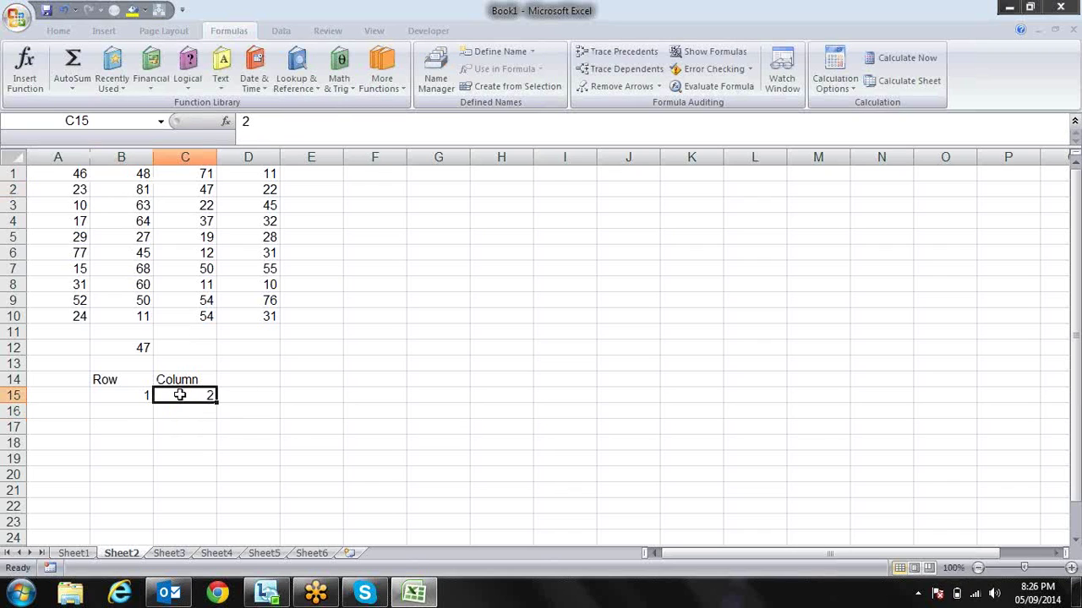
click(77, 171)
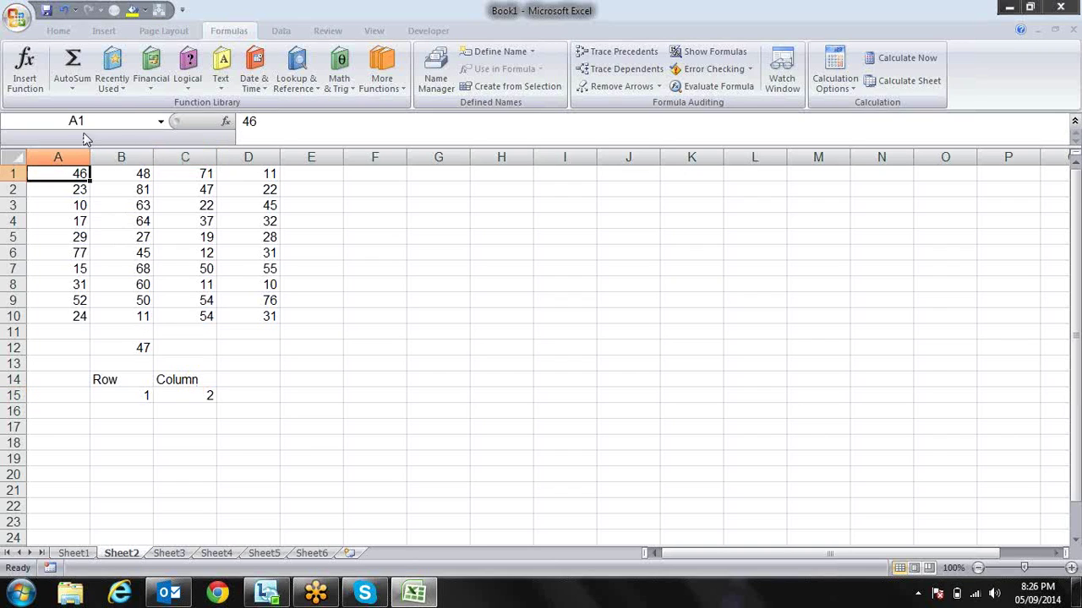
key(Right)
key(Right)
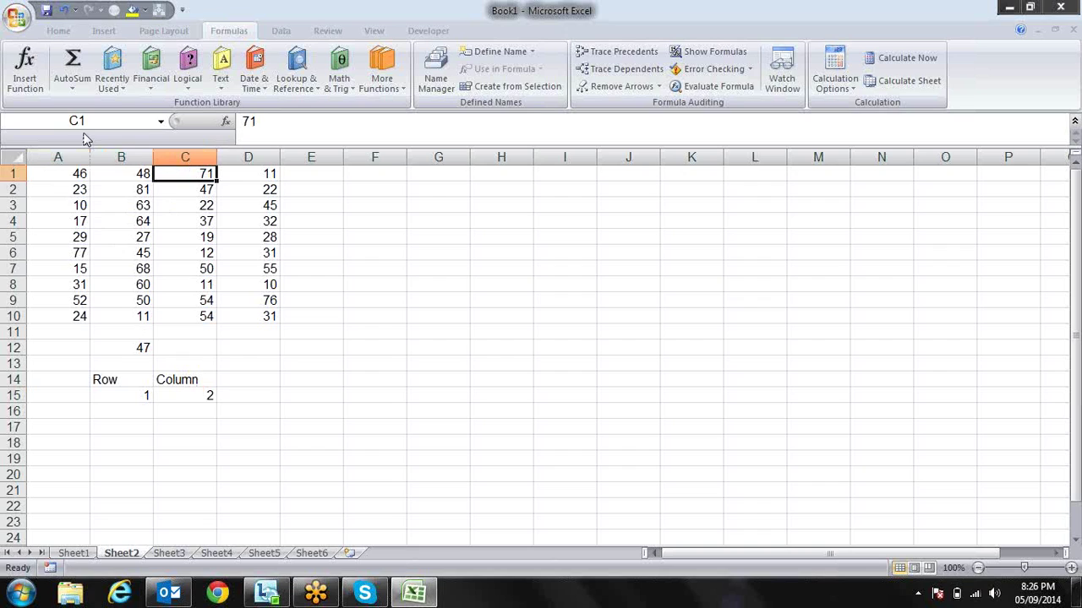
key(Down)
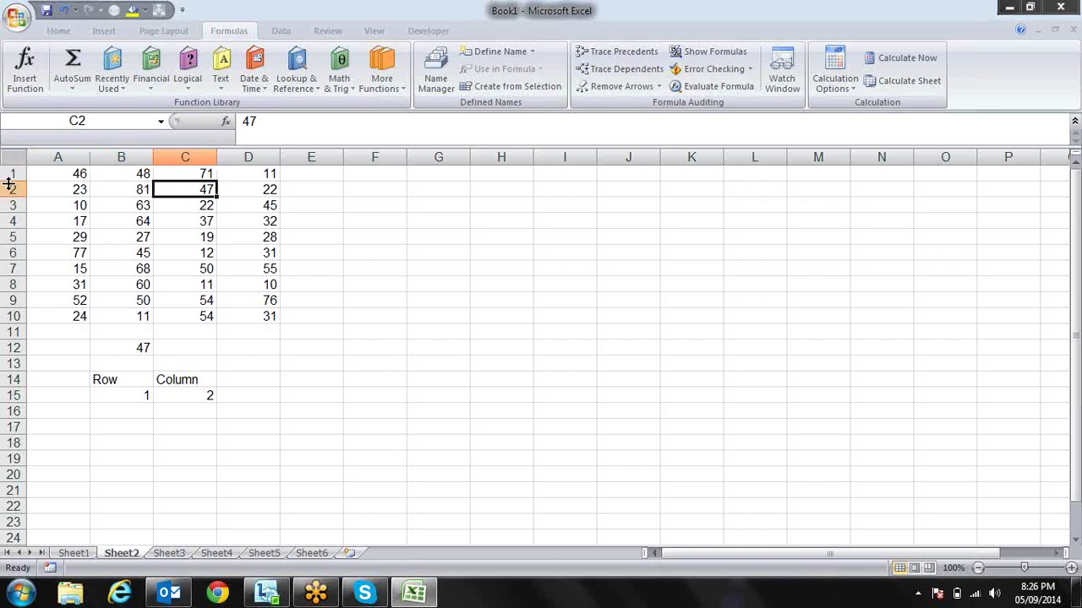
- Set the Row offset to 3 and confirm B12 returns 37, matching C4
click(149, 391)
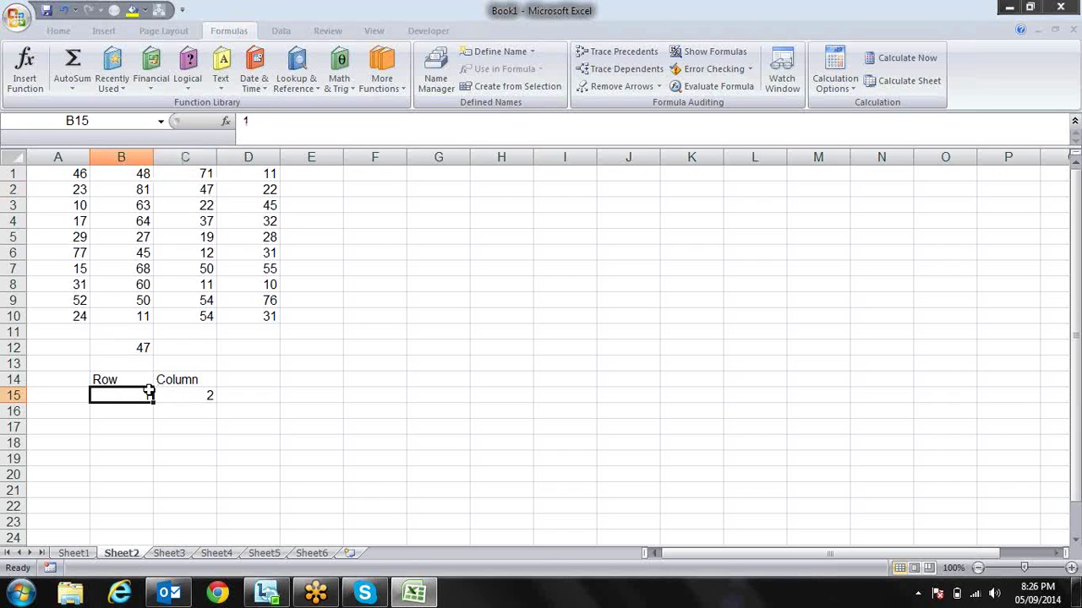
text(3)
key(Return)
click(150, 391)
click(79, 171)
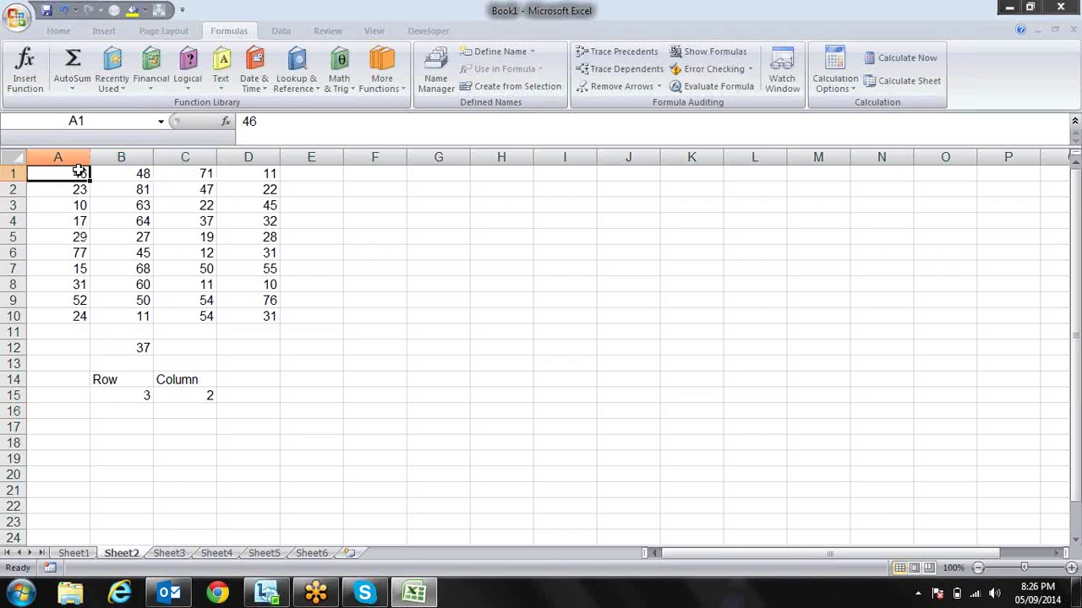
key(Down)
key(Down)
key(Down)
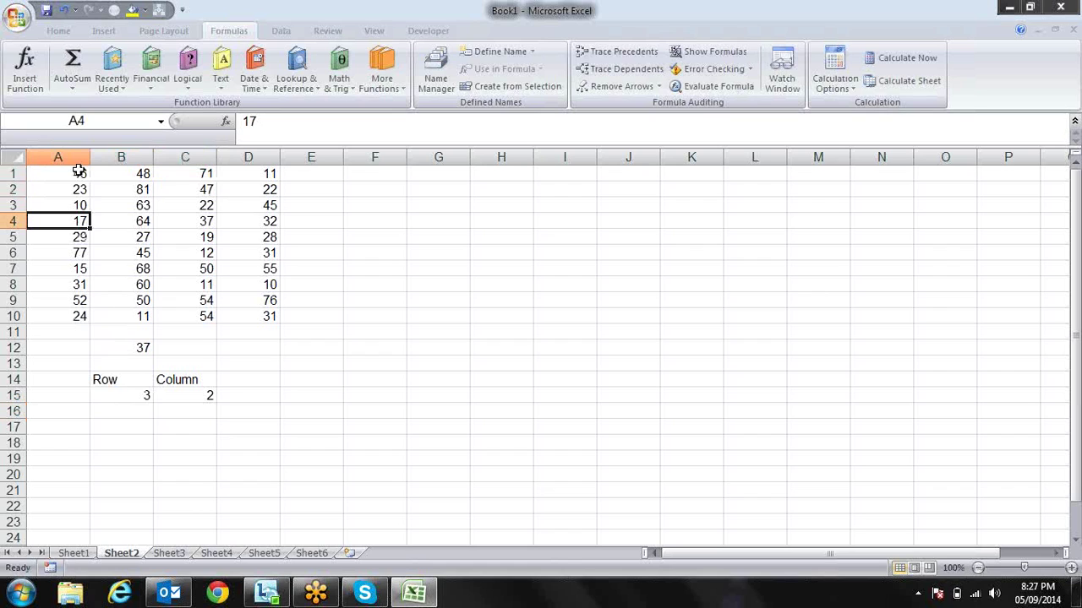
key(Right)
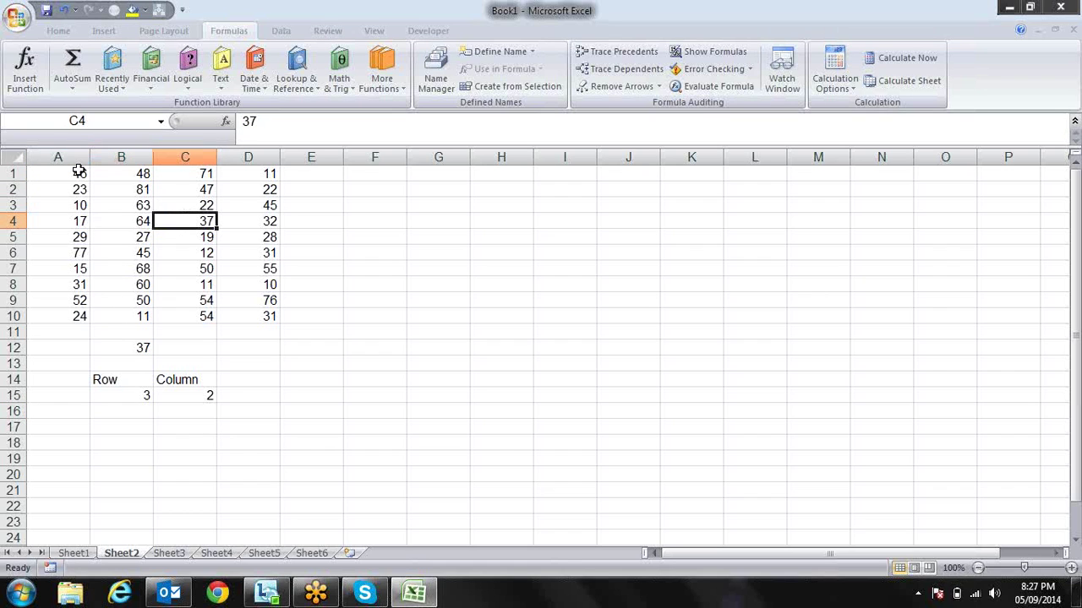
click(137, 344)
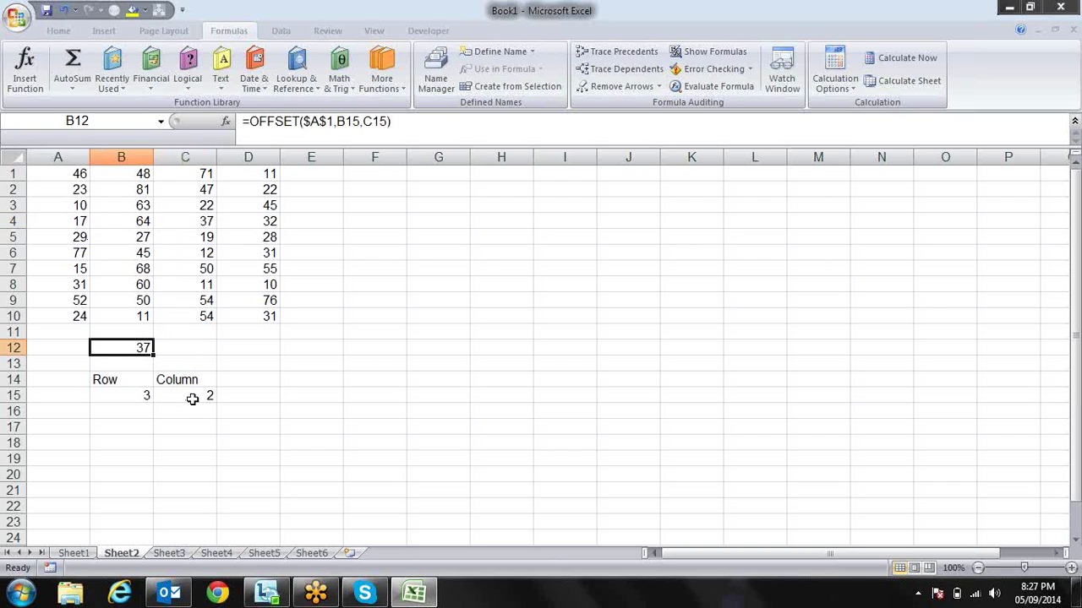
click(211, 225)
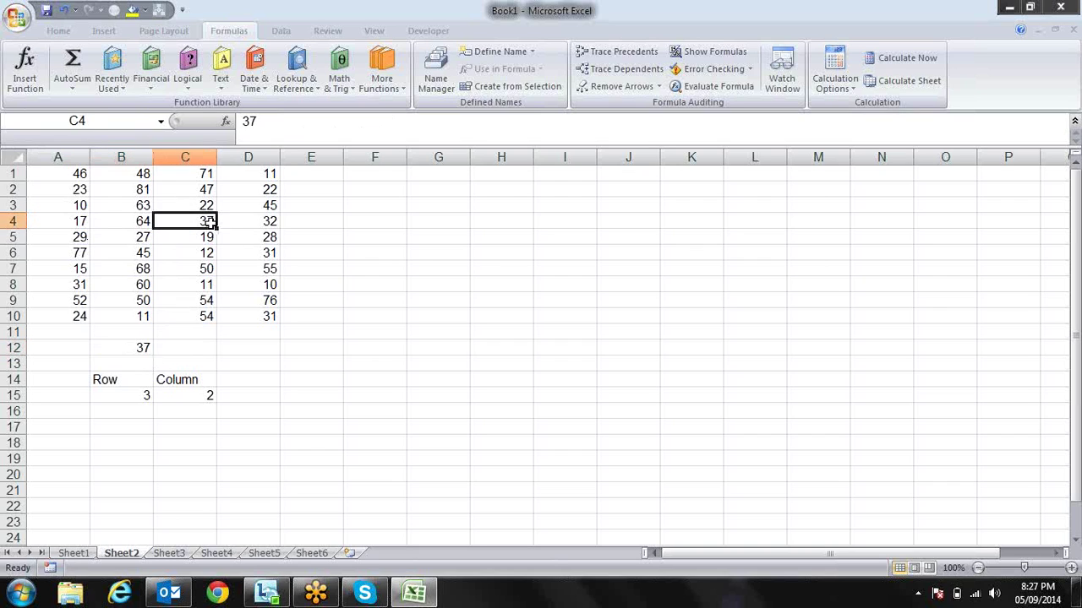
- Recheck B12's OFFSET formula, leaving it unchanged, against C4's value 37
click(136, 346)
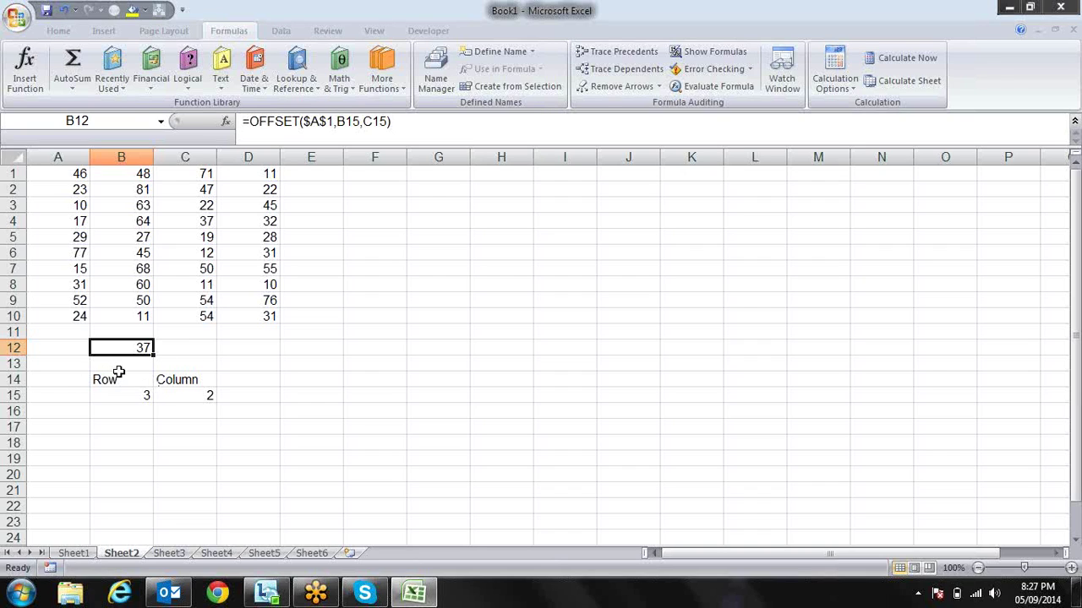
key(F2)
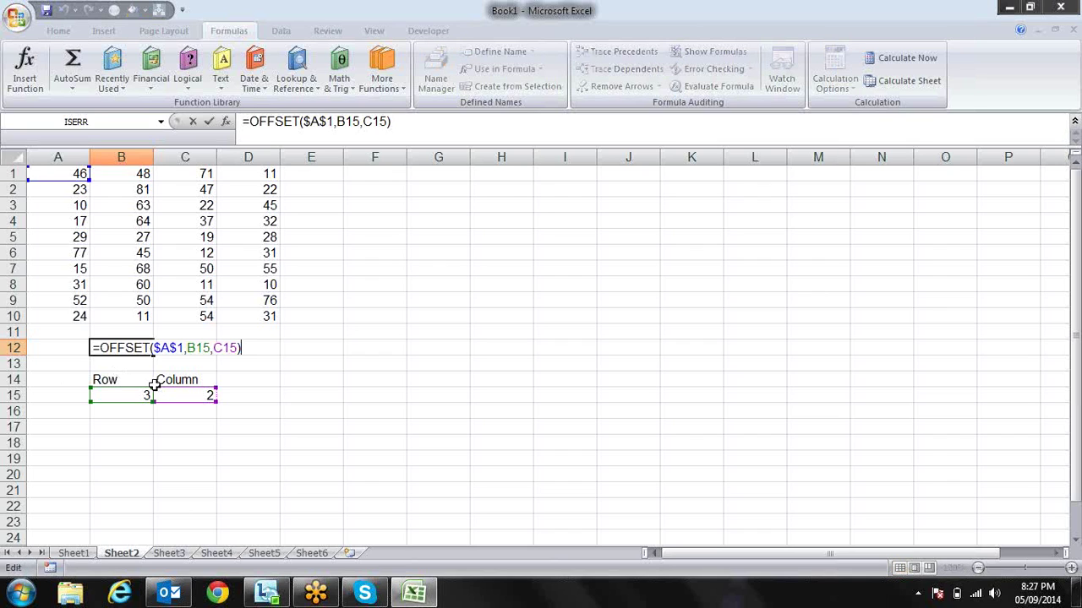
key(Return)
key(Up)
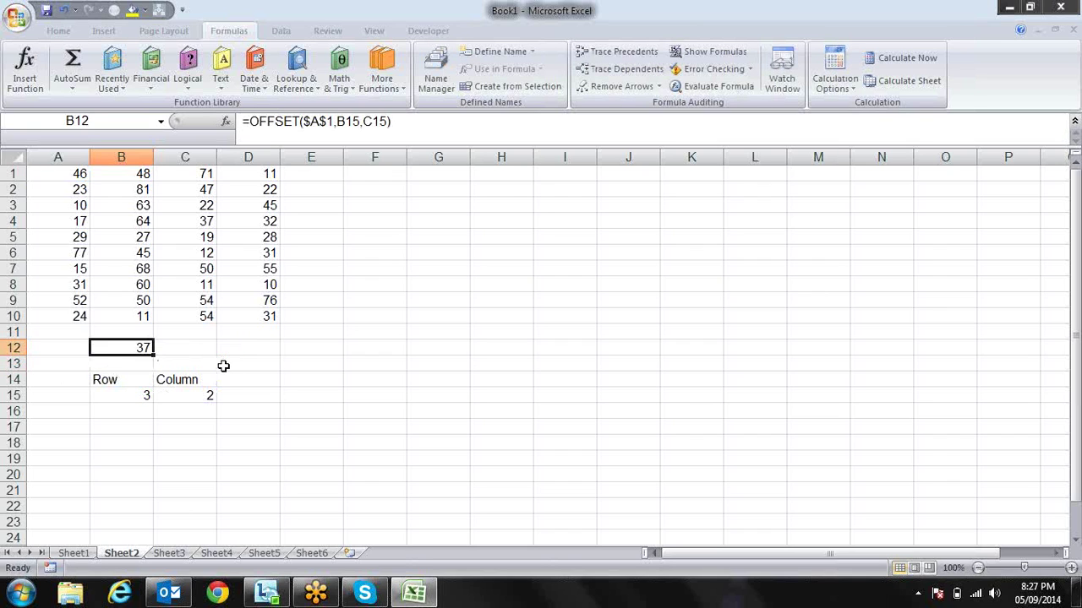
click(207, 222)
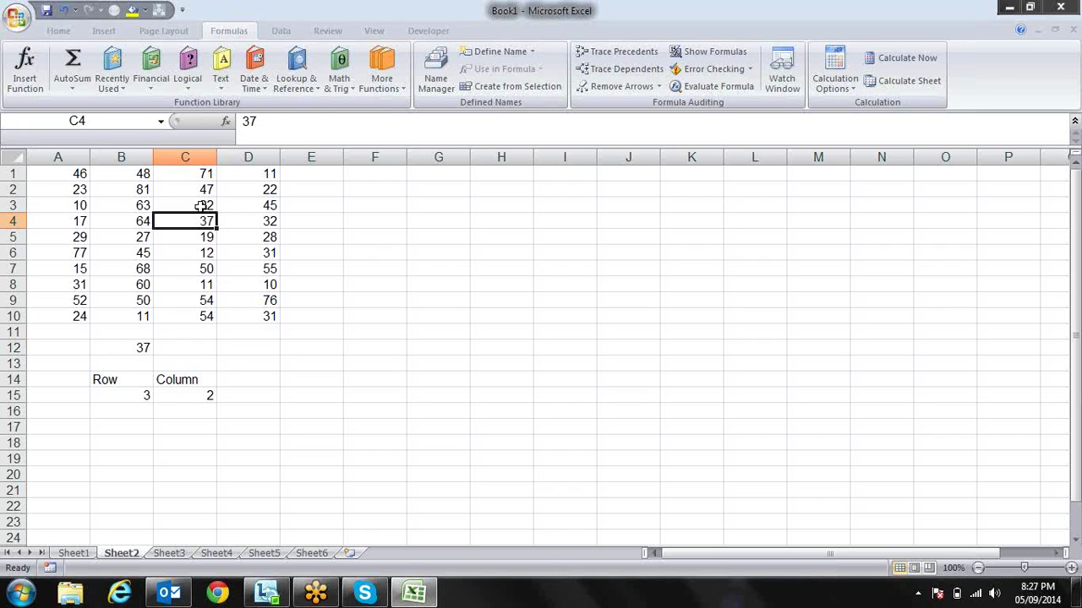
- Begin adding a height argument to B12's formula, then cancel the edit with Esc
click(117, 342)
key(F2)
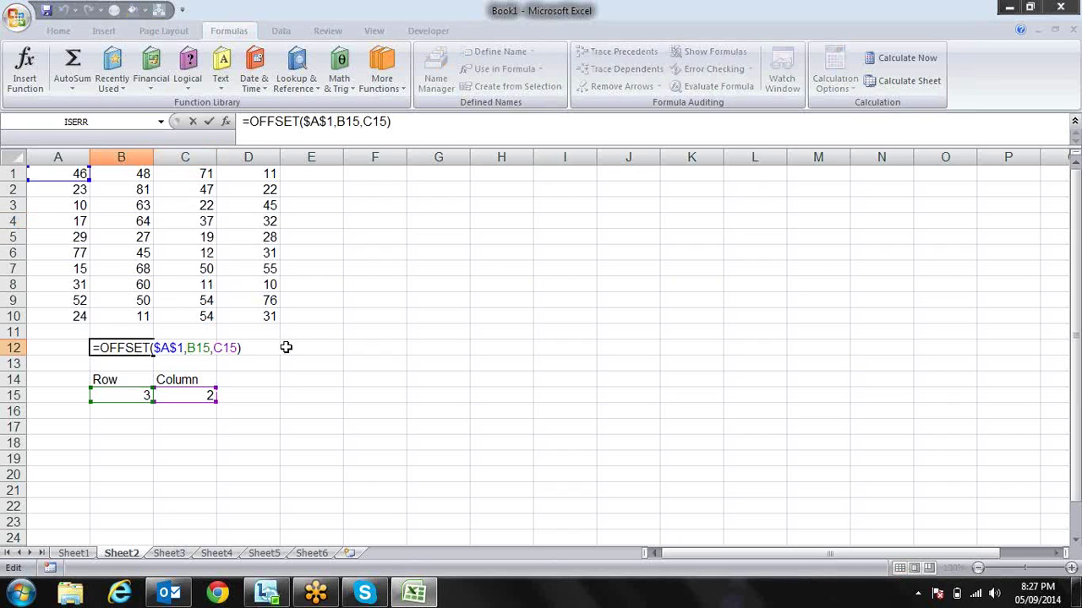
key(Left)
text(,)
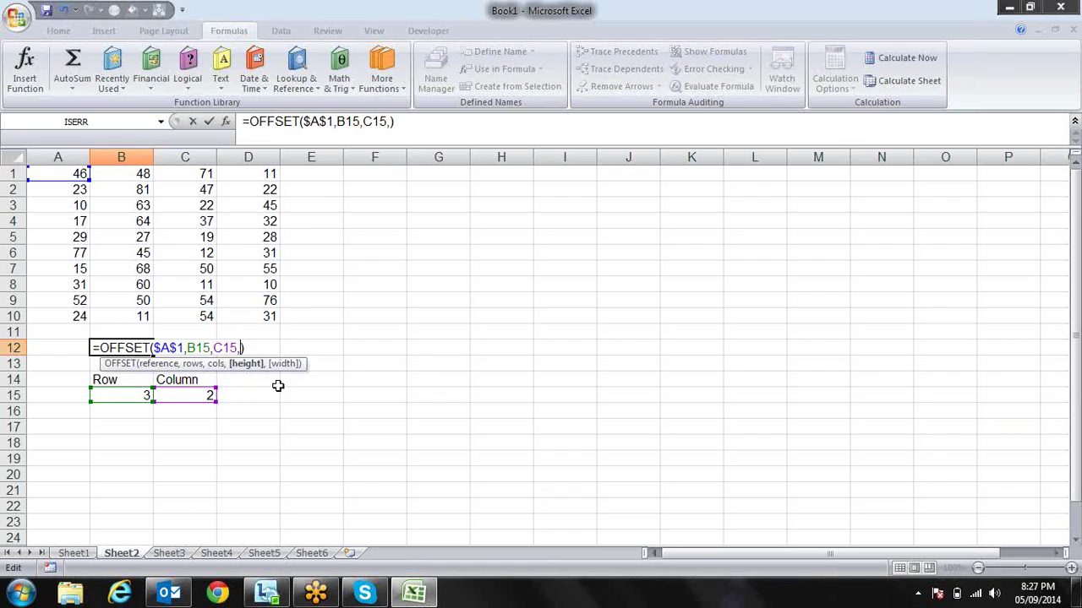
key(Escape)
key(Down)
key(Right)
key(Right)
key(Right)
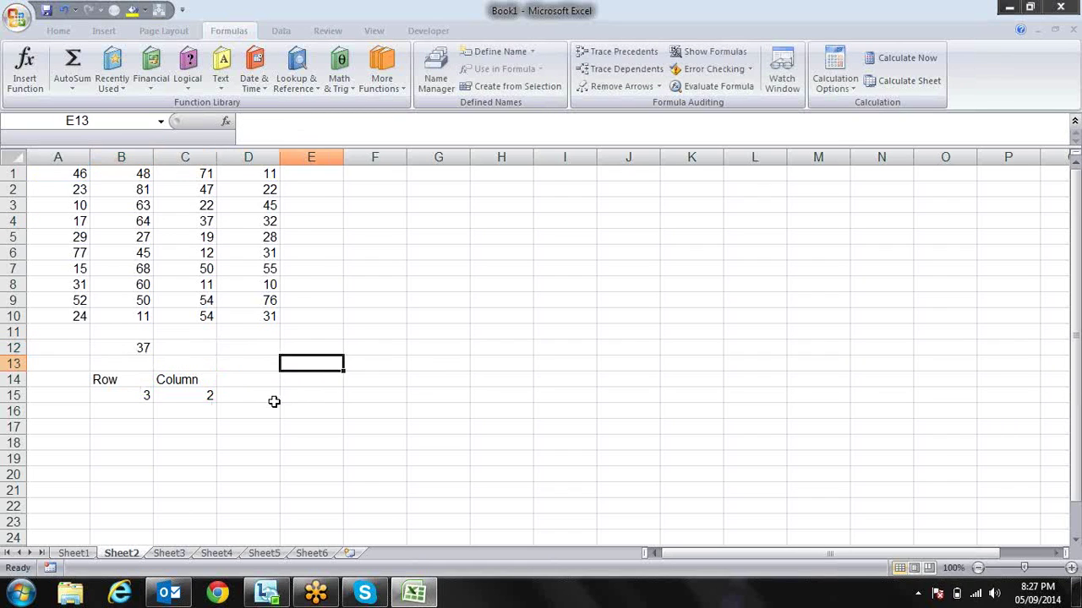
key(Left)
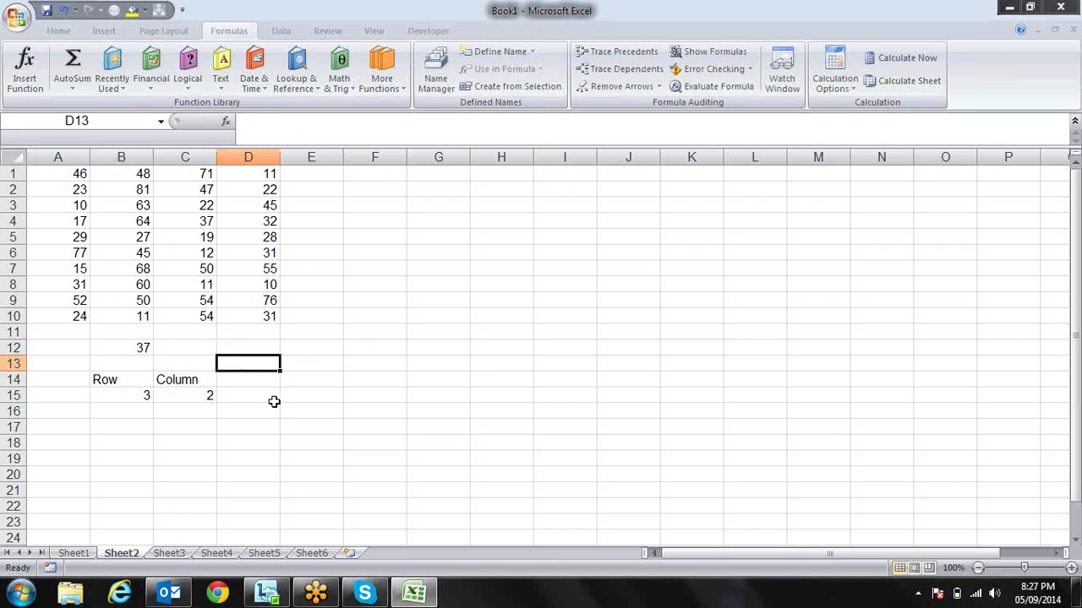
- Label E14 'height' and F14 'width', discarding a half-typed label in D13
text(heigh)
key(BackSpace)
key(BackSpace)
key(BackSpace)
key(BackSpace)
key(Escape)
key(Down)
key(Right)
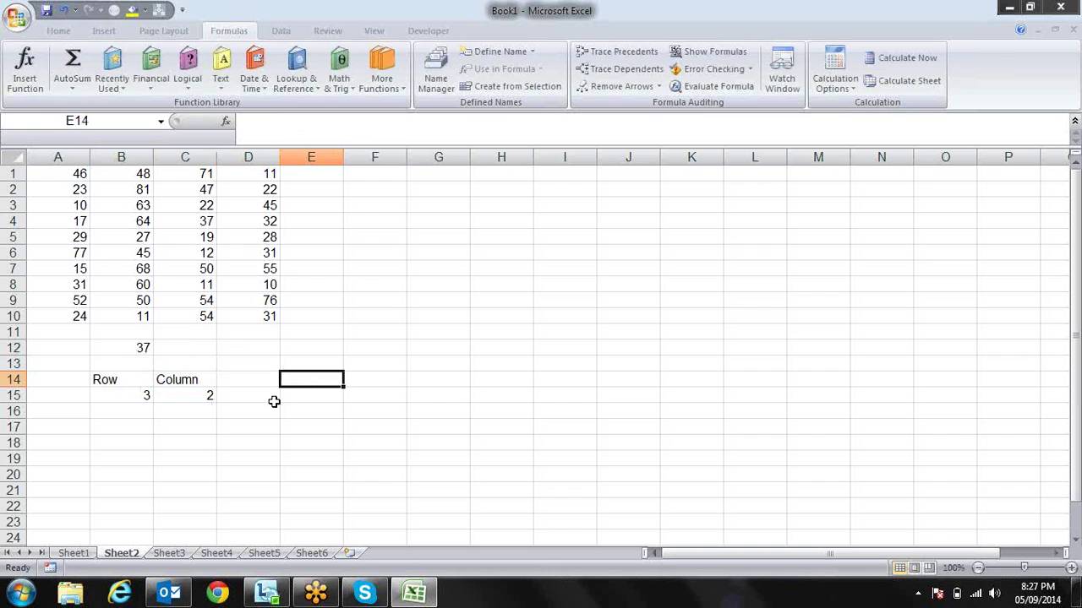
text(height)
key(Tab)
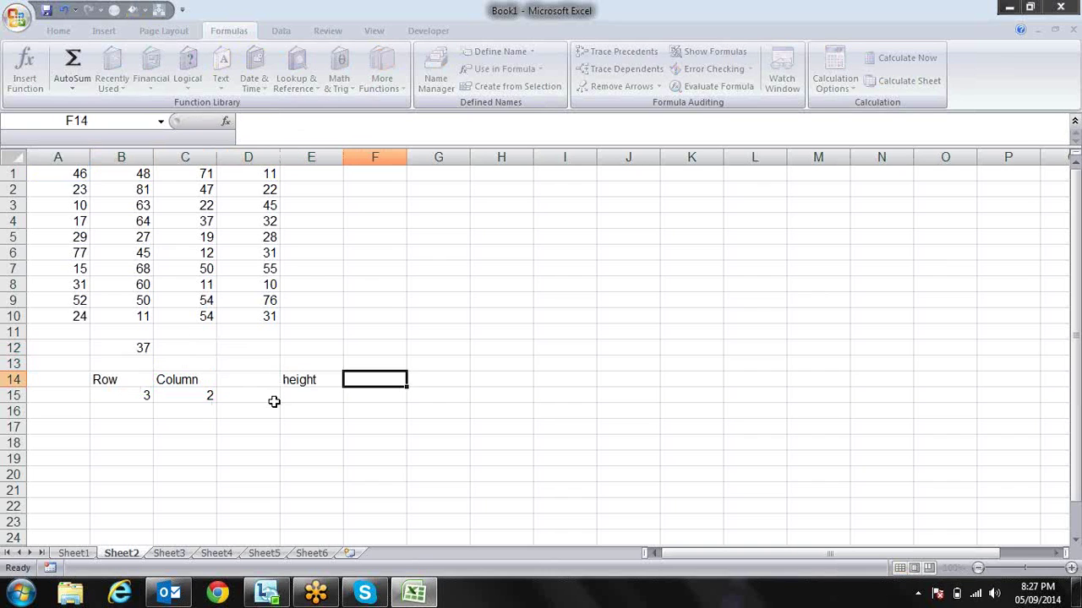
text(widt)
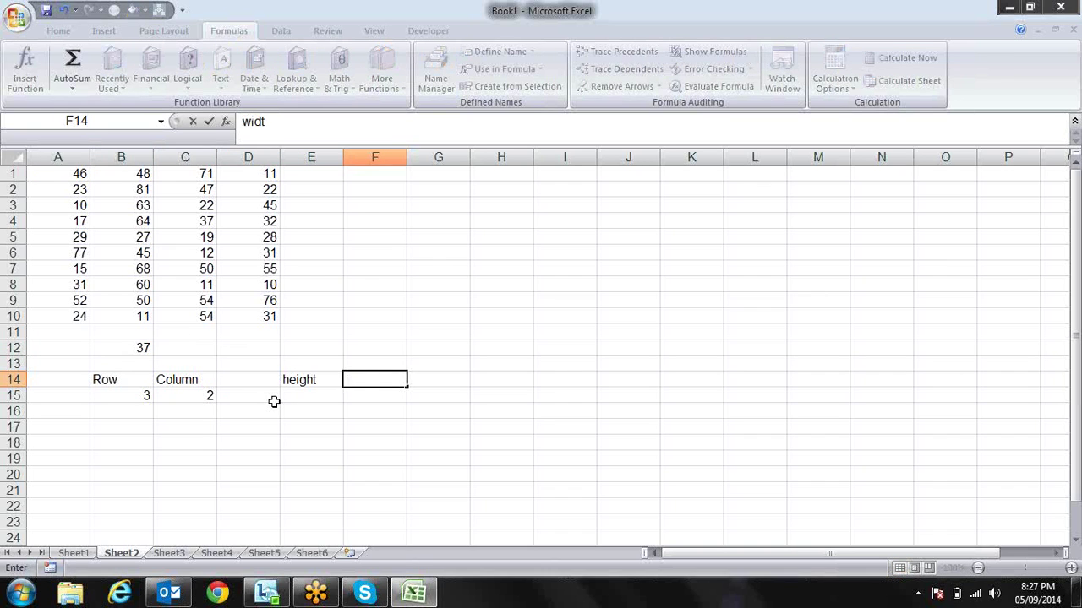
text(h)
key(Return)
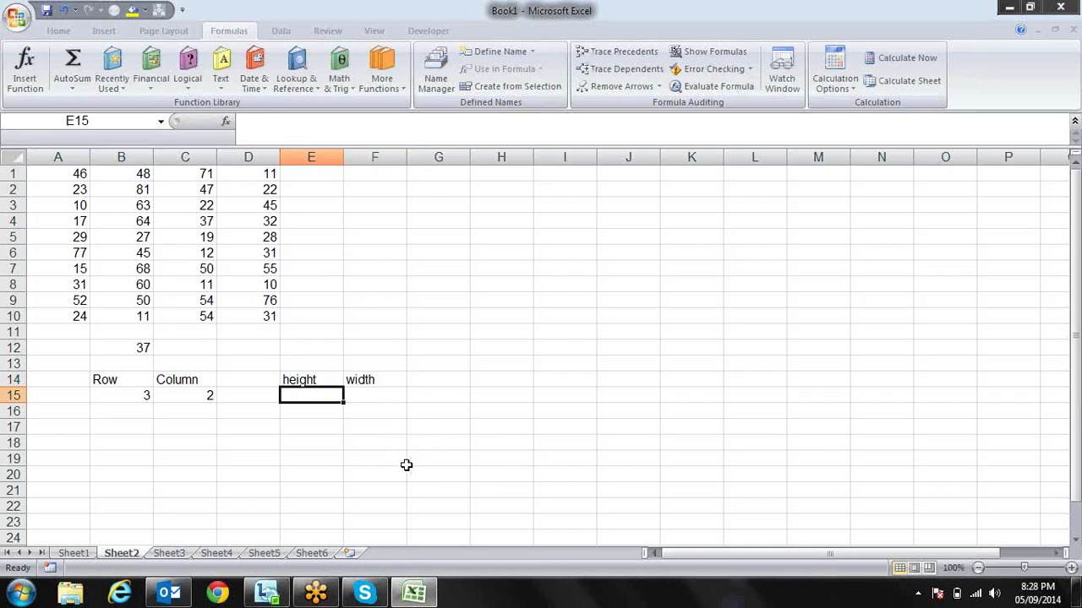
- Enter 1 beneath both the height and width labels in E15 and F15
text(1)
key(Tab)
text(1)
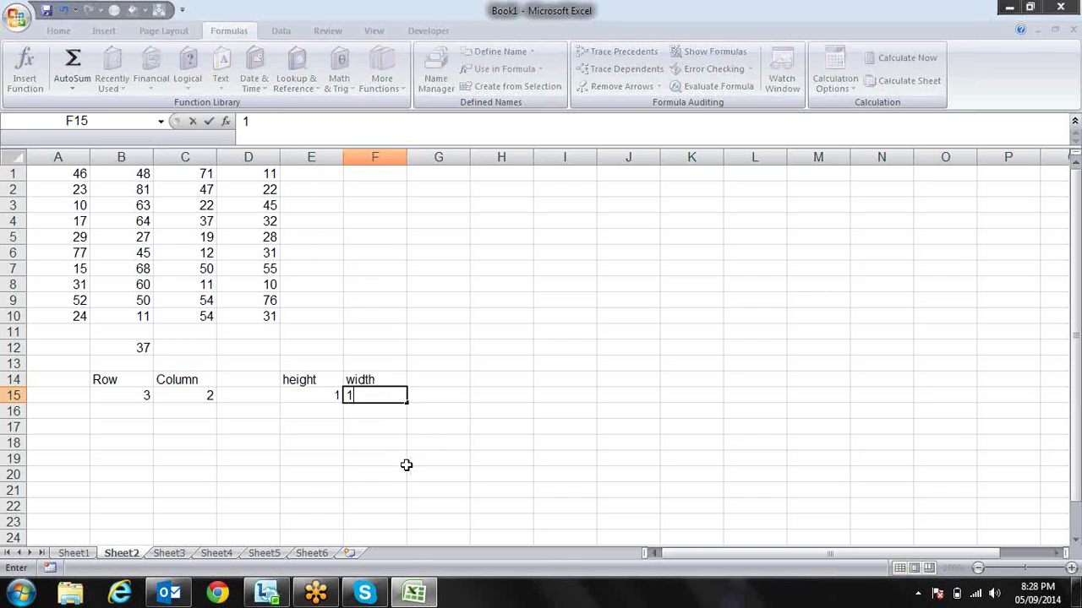
key(shift+Tab)
key(Up)
key(Up)
key(Up)
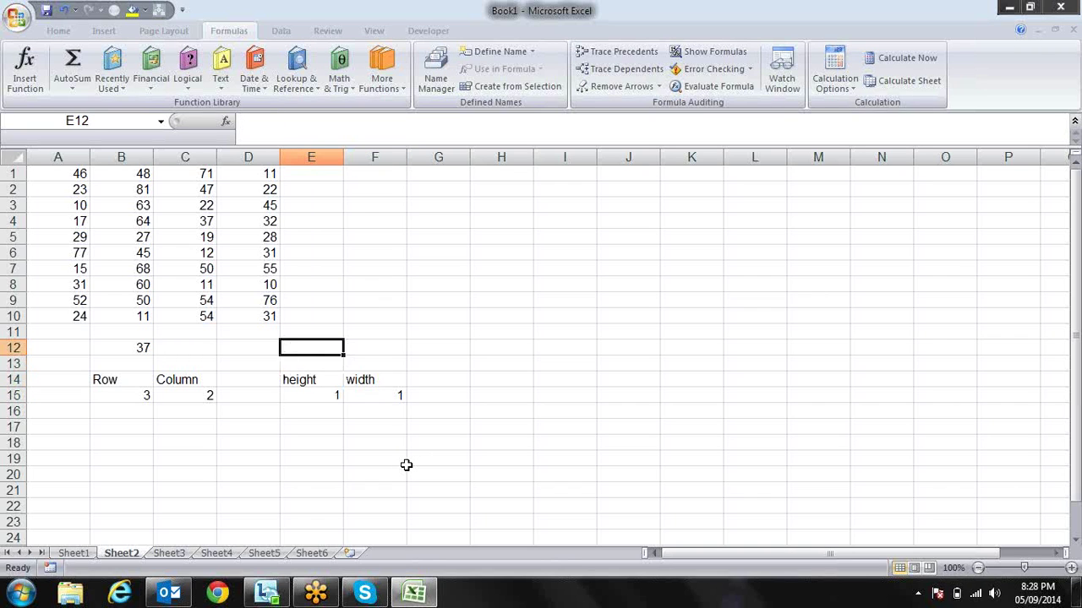
key(Left)
key(Left)
key(Left)
key(F2)
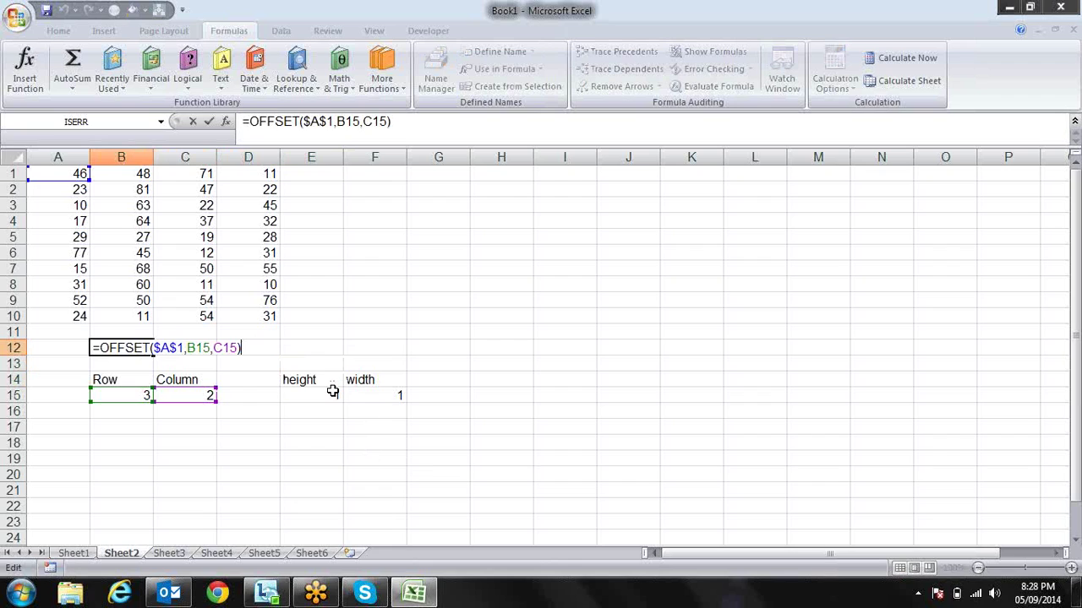
- Extend B12 to =OFFSET($A$1,B15,C15,E15,F15), adding E15 as height and F15 as width
text(,)
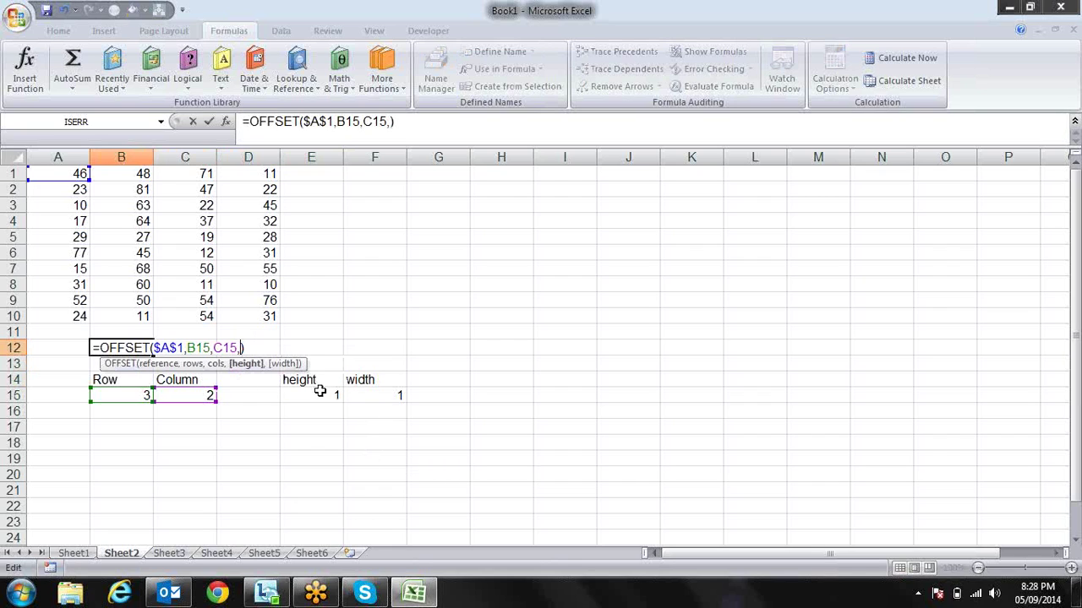
click(320, 392)
text(,)
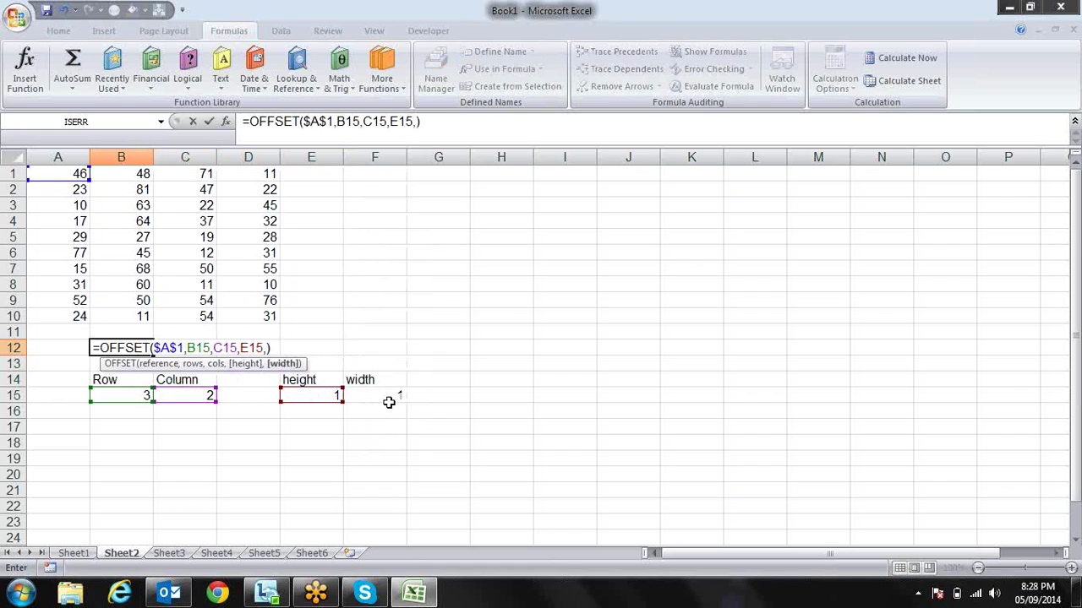
click(396, 397)
key(Return)
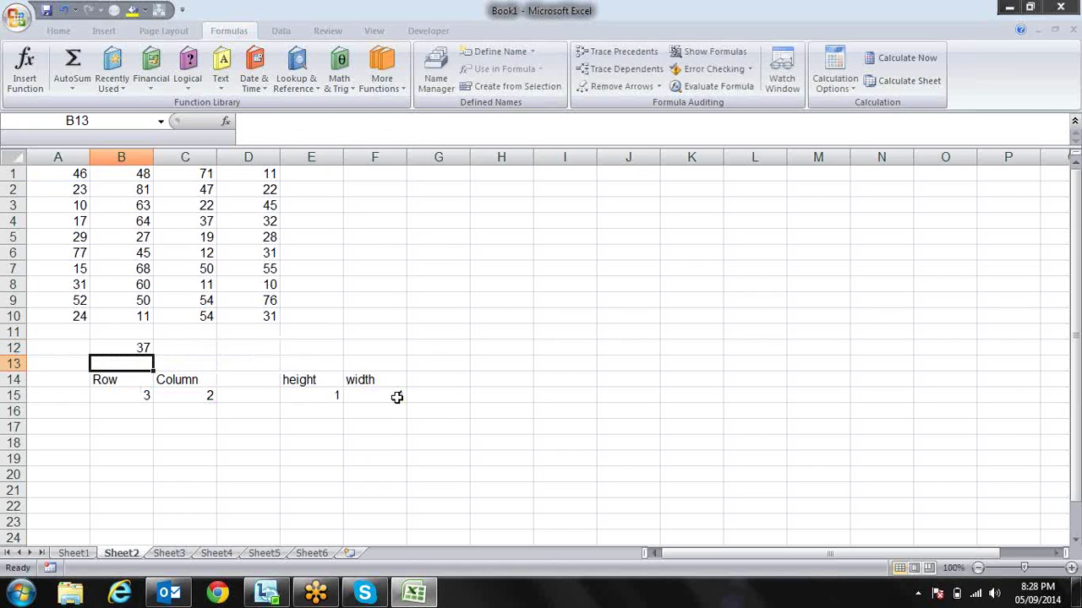
key(Up)
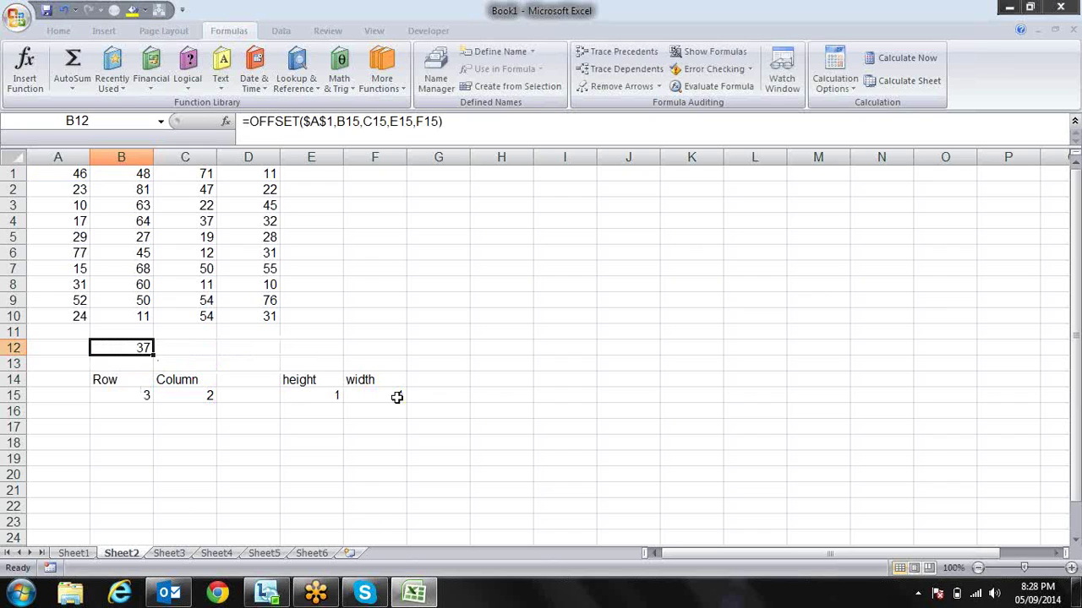
- Move the OFFSET formula out of B12 into cell H5
key(ctrl+c)
key(Right)
key(Right)
key(Right)
key(Right)
key(Right)
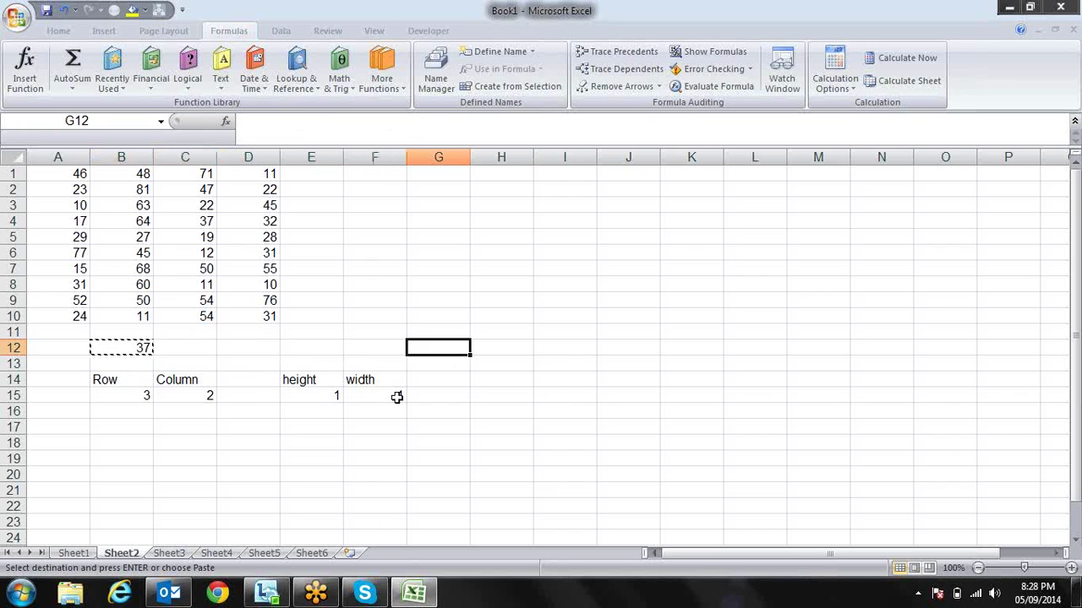
key(Right)
key(Up)
key(Up)
key(Up)
key(Up)
key(Up)
key(Up)
key(Up)
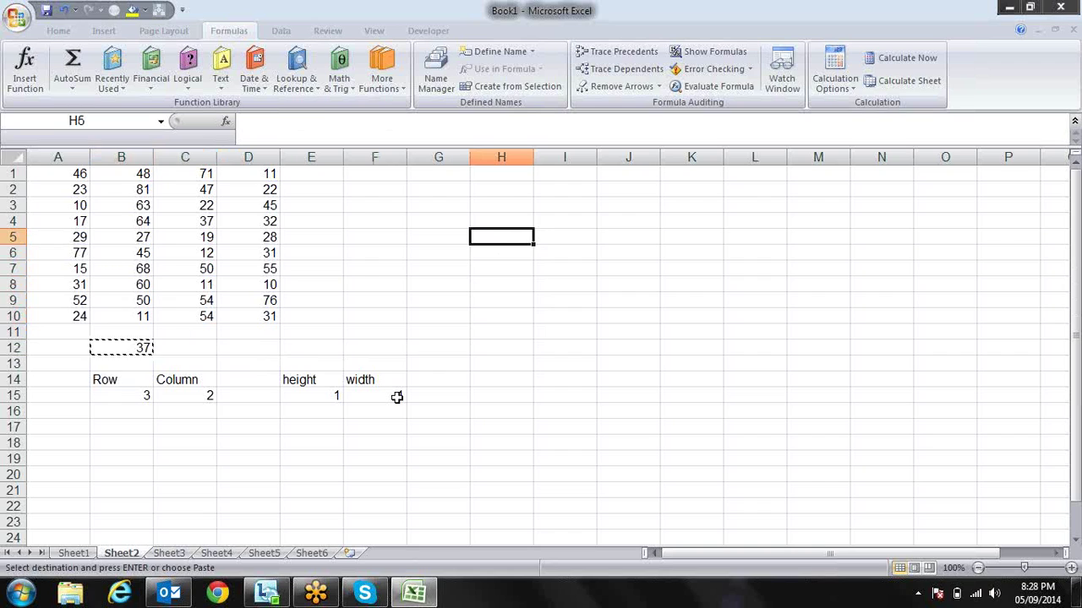
key(Return)
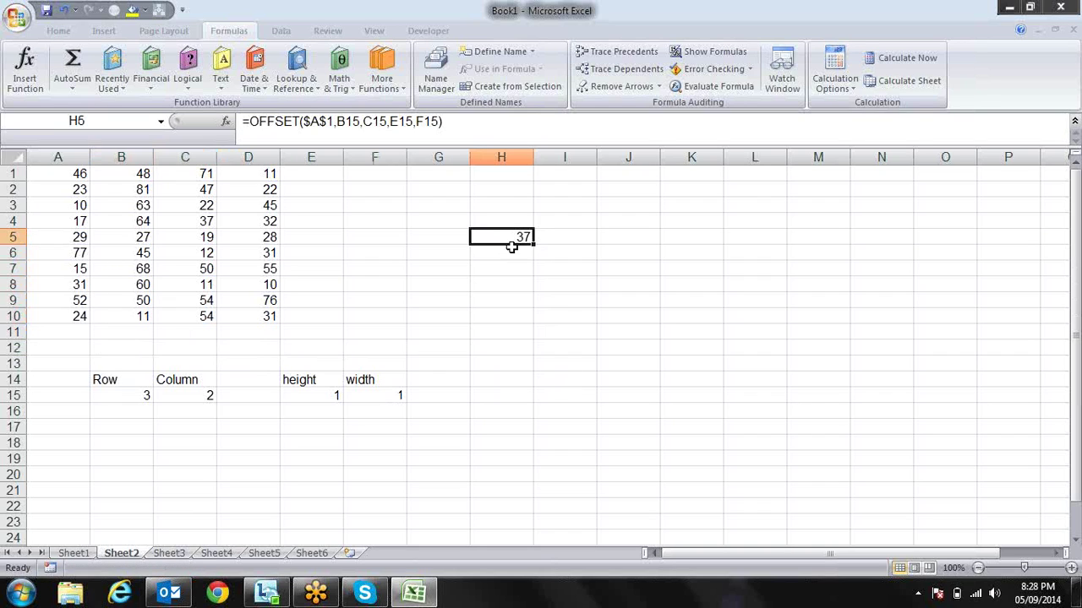
- Make the B15, C15, E15 and F15 references in H5's formula absolute
mouse_move(519, 237)
mouse_down()
mouse_move(612, 321)
mouse_move(623, 383)
mouse_up()
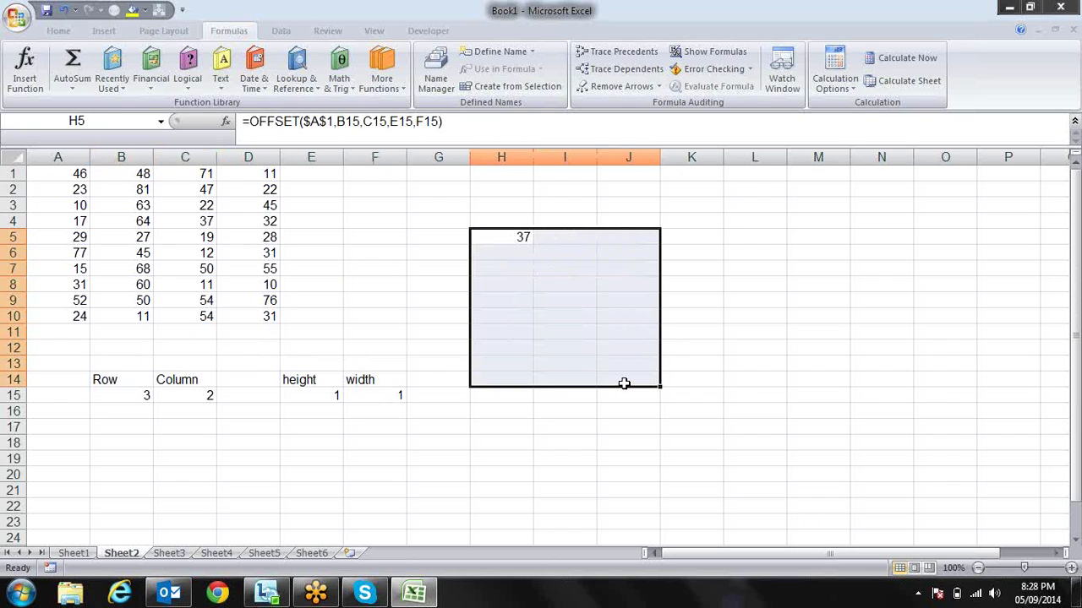
key(F2)
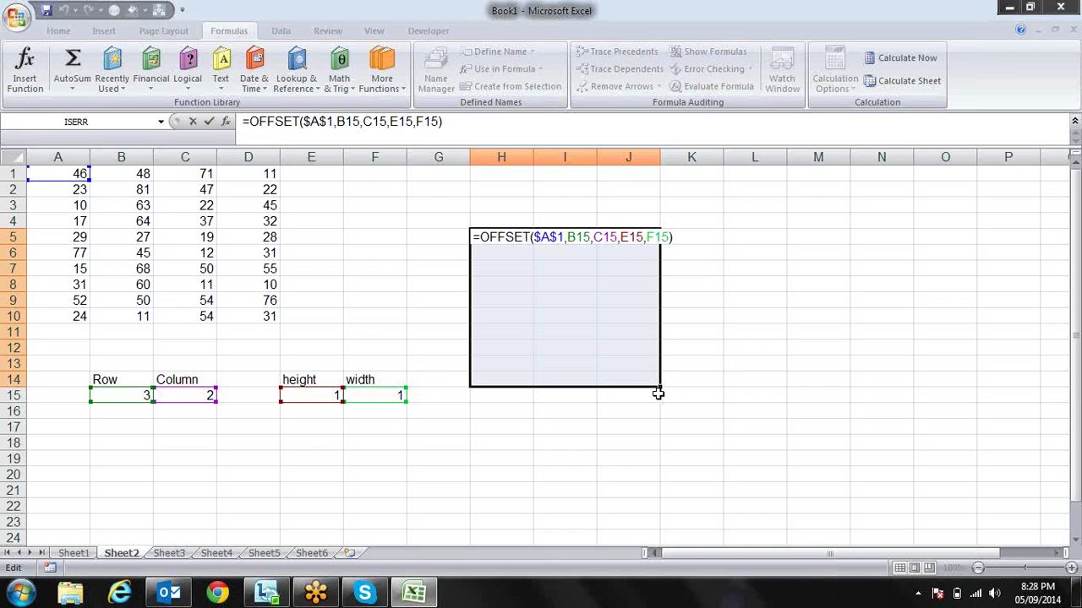
click(582, 234)
key(F4)
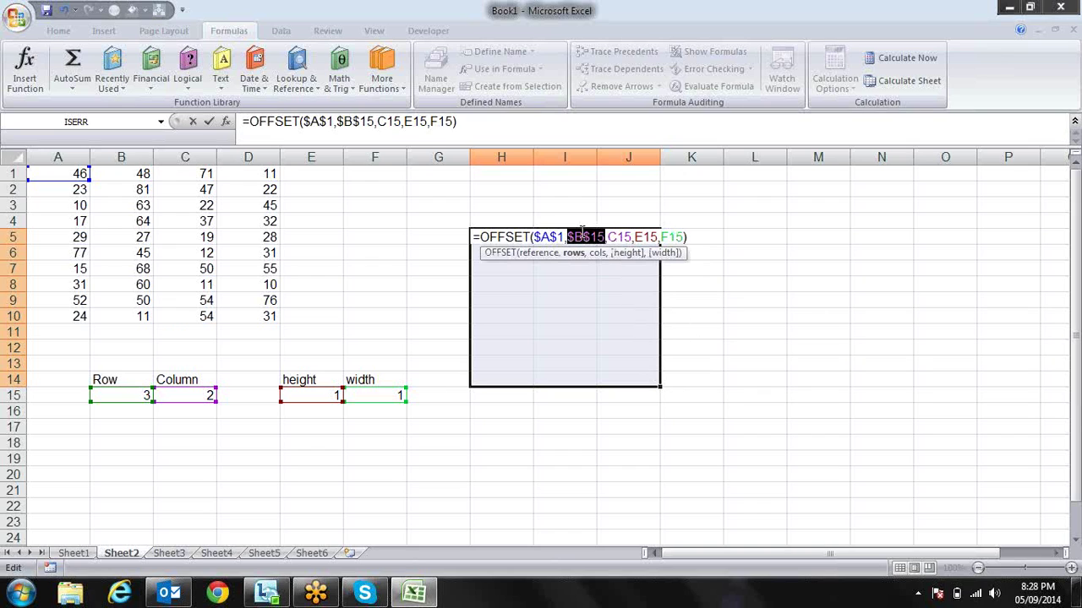
click(619, 237)
key(F4)
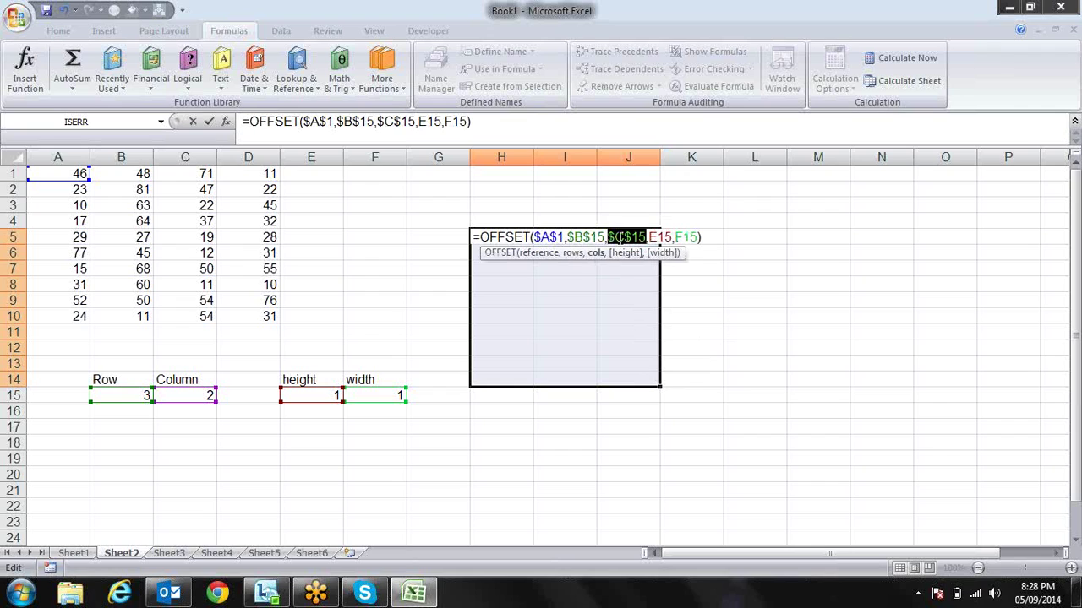
click(655, 237)
key(F4)
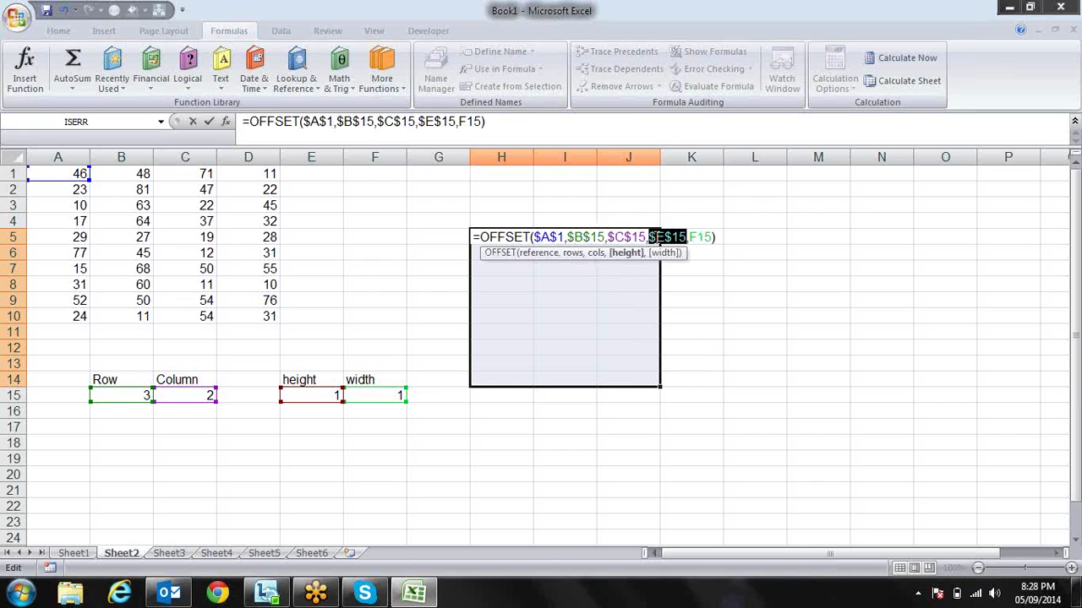
click(703, 238)
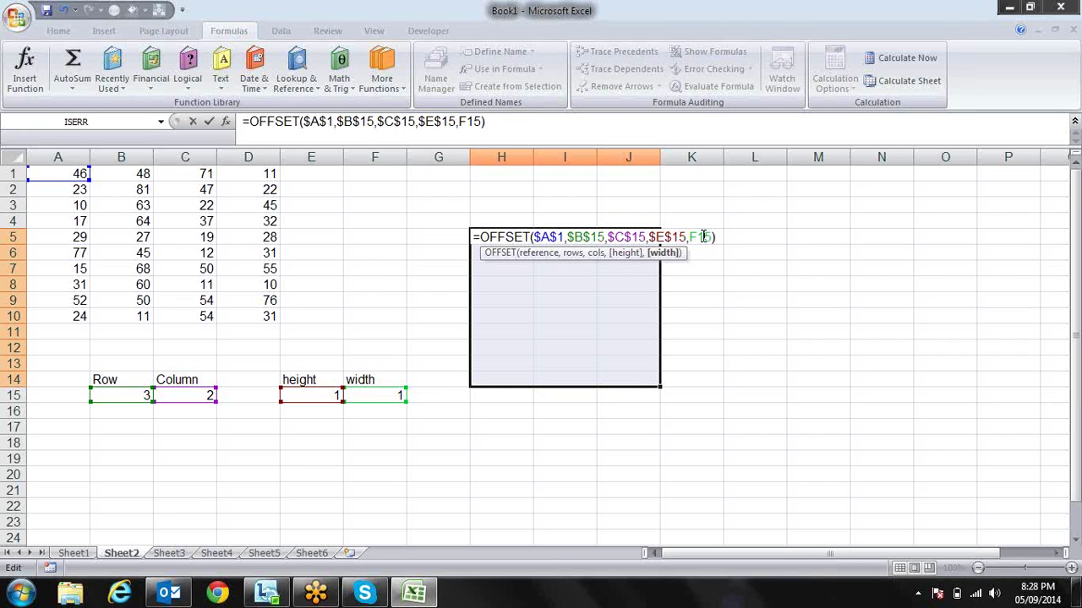
key(F4)
key(Return)
- Array-enter the formula across H5:K15 with Ctrl+Shift+Enter, every cell showing 37
key(Up)
key(shift+Right)
key(shift+Right)
key(shift+Right)
key(shift+Down)
key(shift+Down)
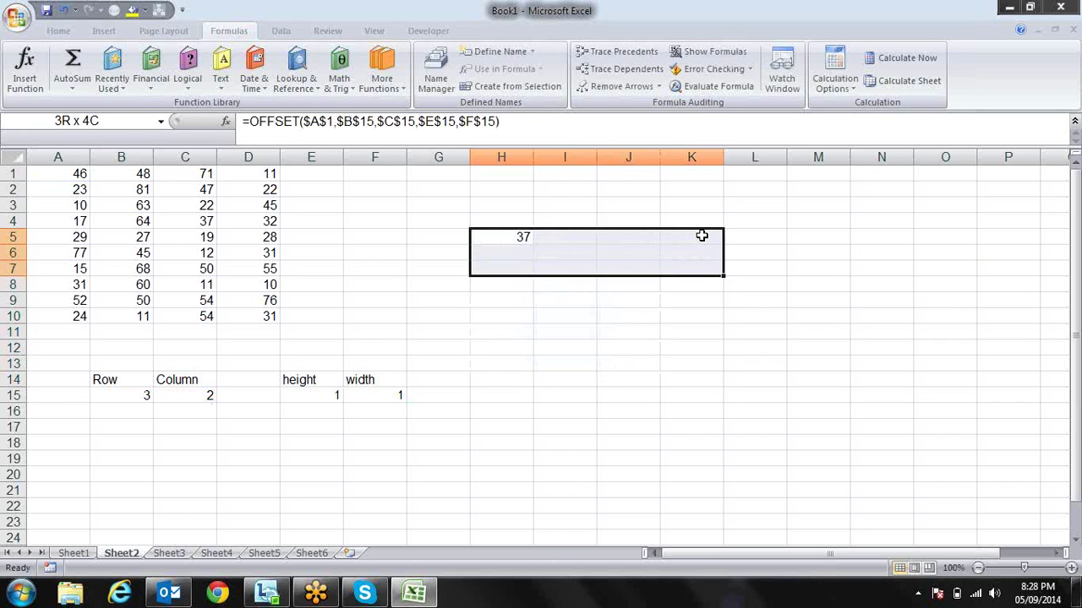
key(shift+Down)
key(shift+Down)
key(shift+Down)
key(F2)
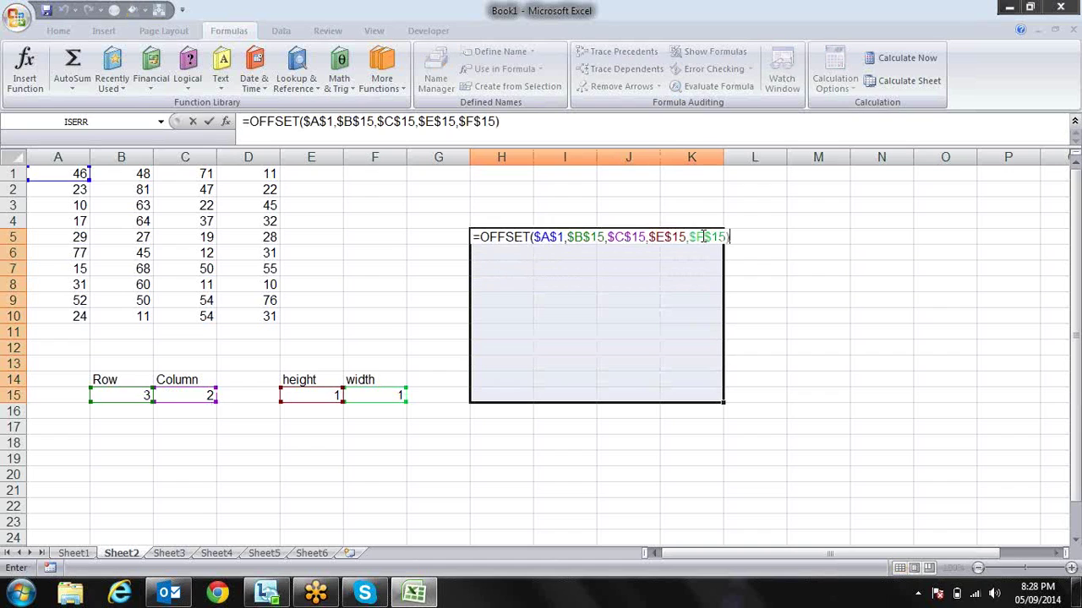
key(ctrl+shift+Return)
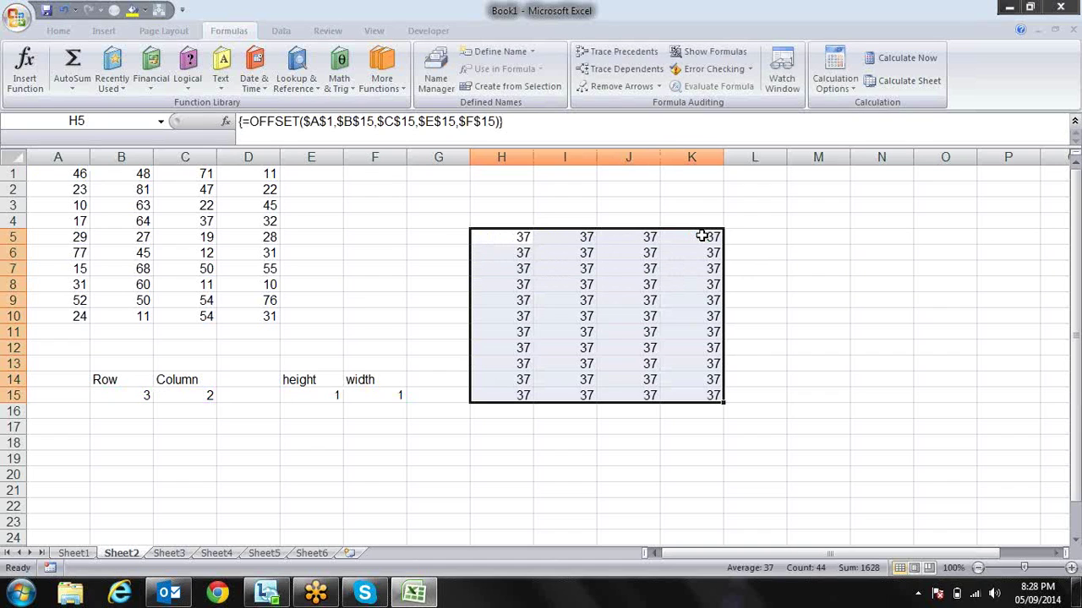
key(Down)
key(Left)
key(Left)
key(Left)
key(Left)
key(Left)
key(Left)
key(Right)
key(Right)
key(Down)
key(Down)
key(Down)
key(Down)
key(Down)
key(Down)
key(Down)
key(Right)
key(Down)
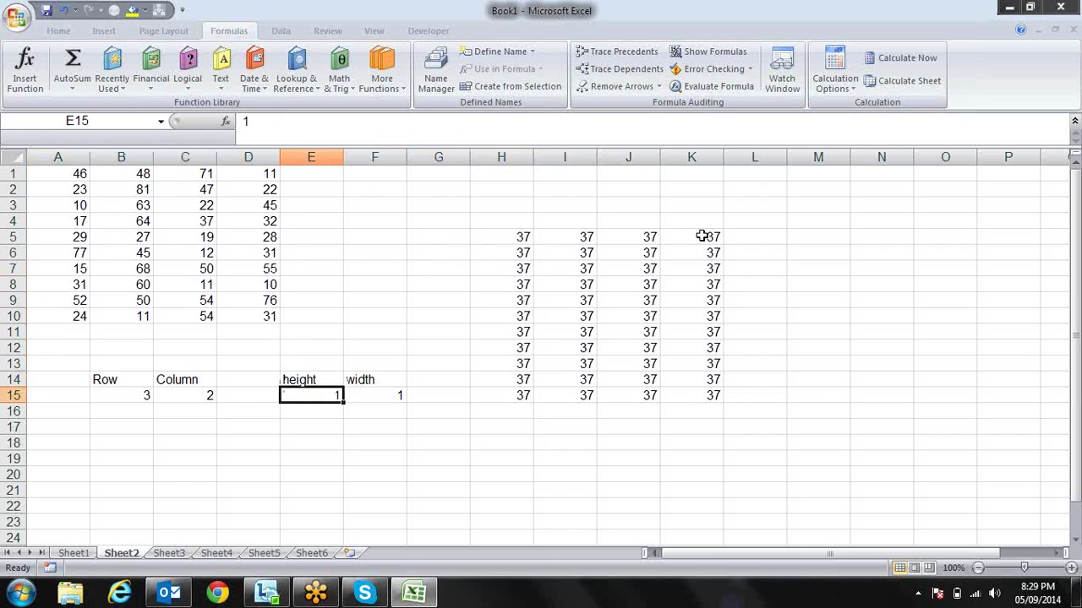
- Set width in F15 to 2 and compare the grid with source cells C4:D4
key(Right)
key(Left)
key(Right)
key(Right)
key(Right)
key(Right)
key(Left)
key(Left)
key(Left)
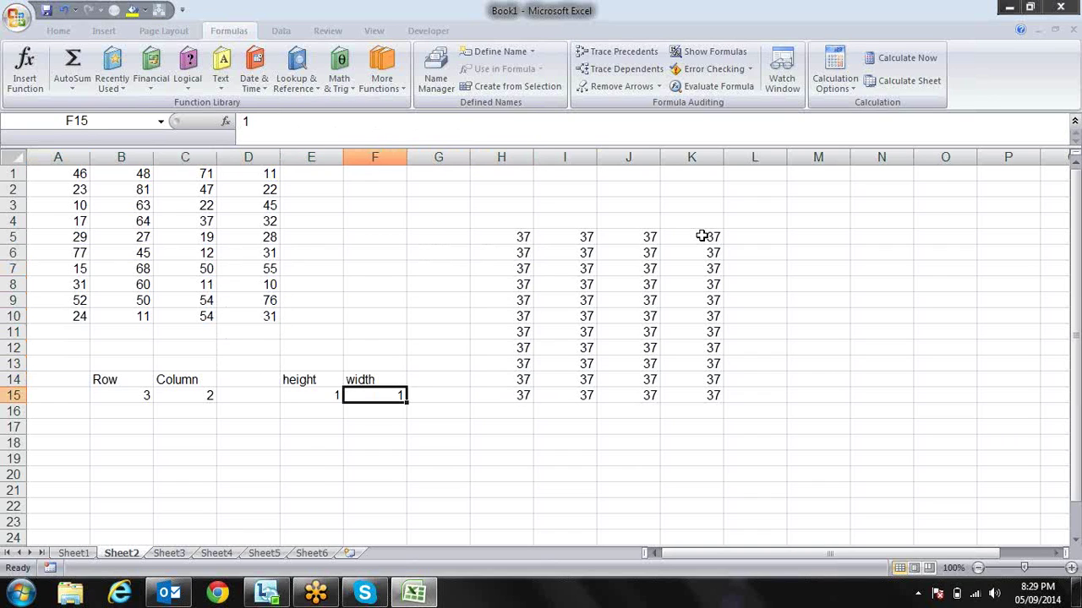
text(2)
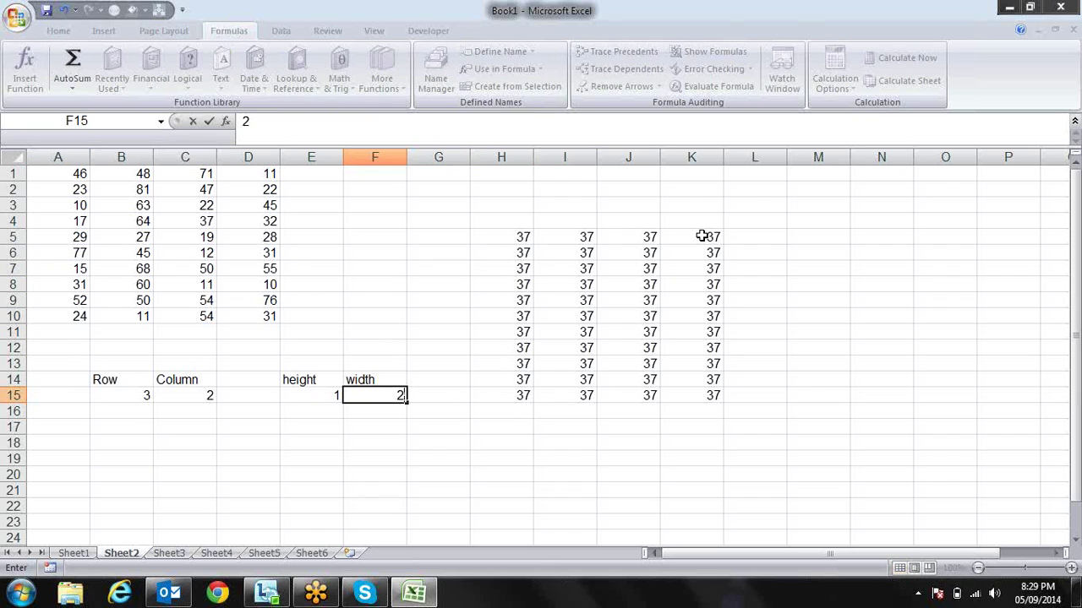
key(Return)
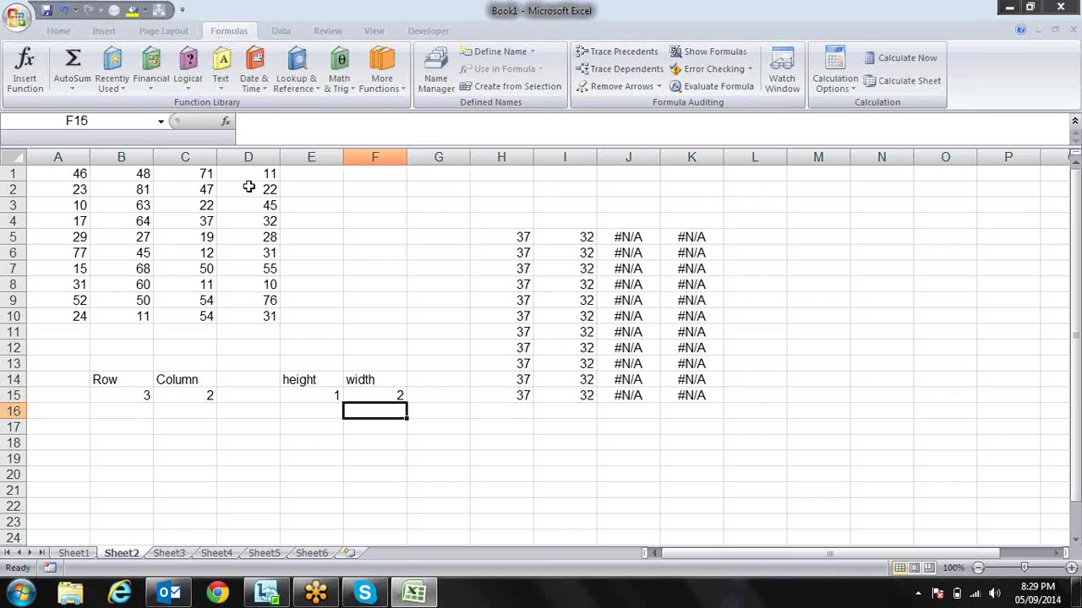
click(210, 220)
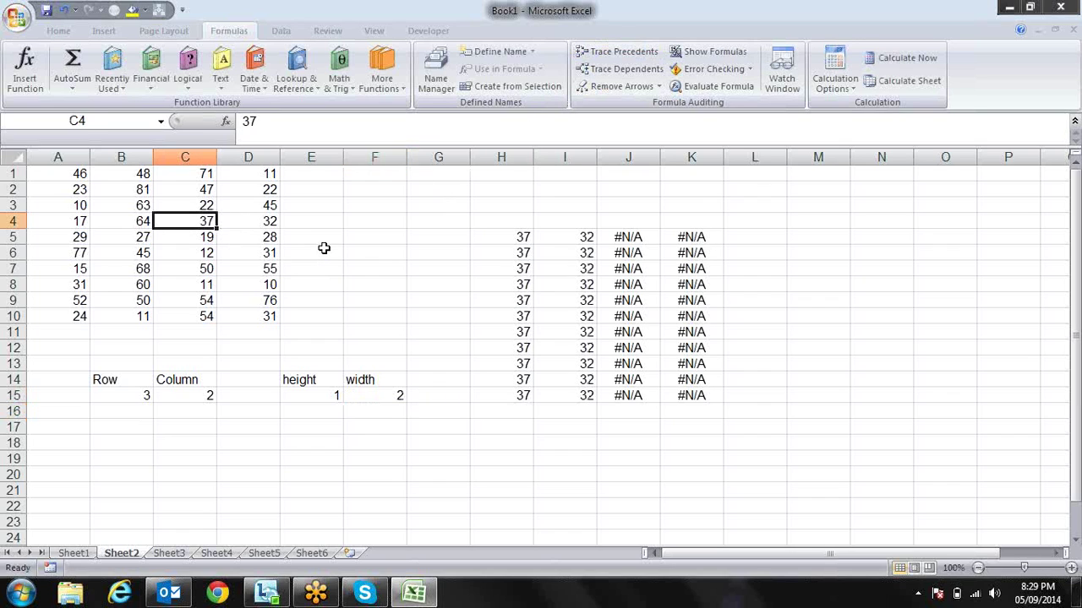
key(shift+Right)
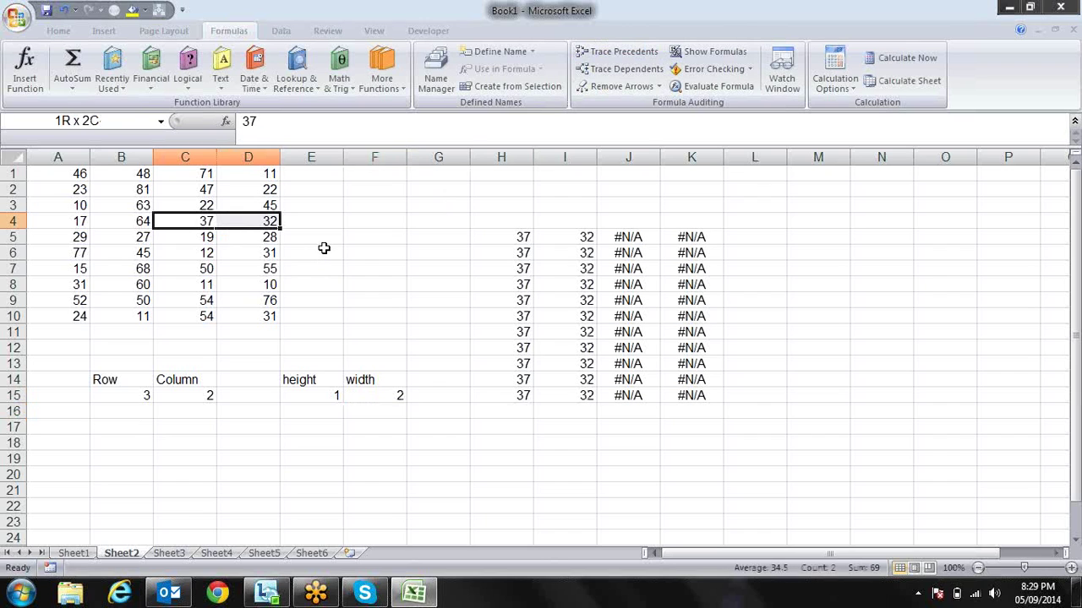
- Set height in E15 to 2 and mark C4:D5 to match the grid's 2x2 result
click(331, 393)
text(2)
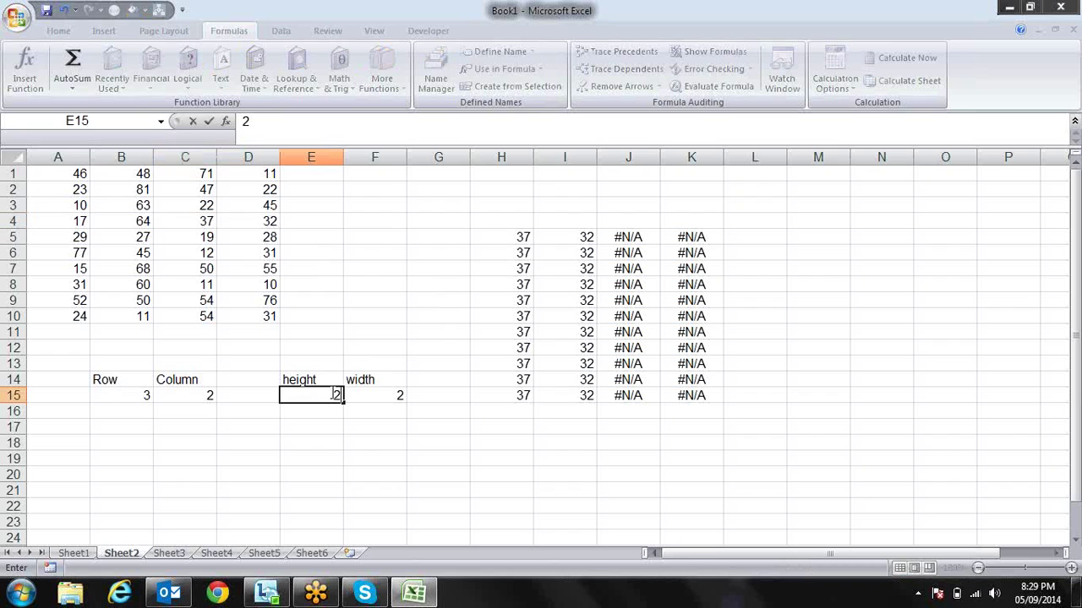
key(Return)
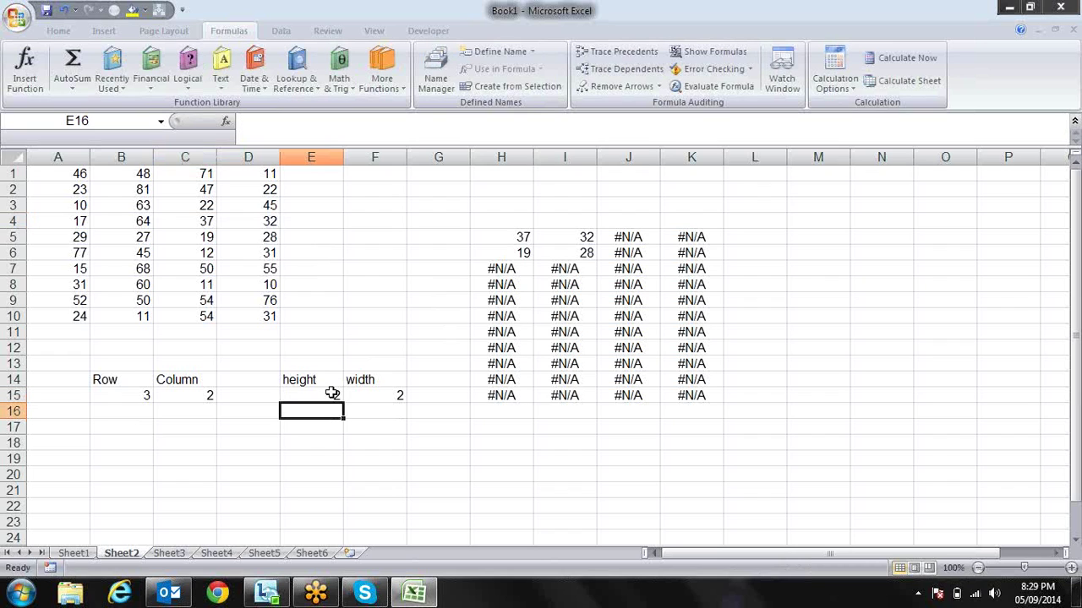
drag(211, 221, 254, 241)
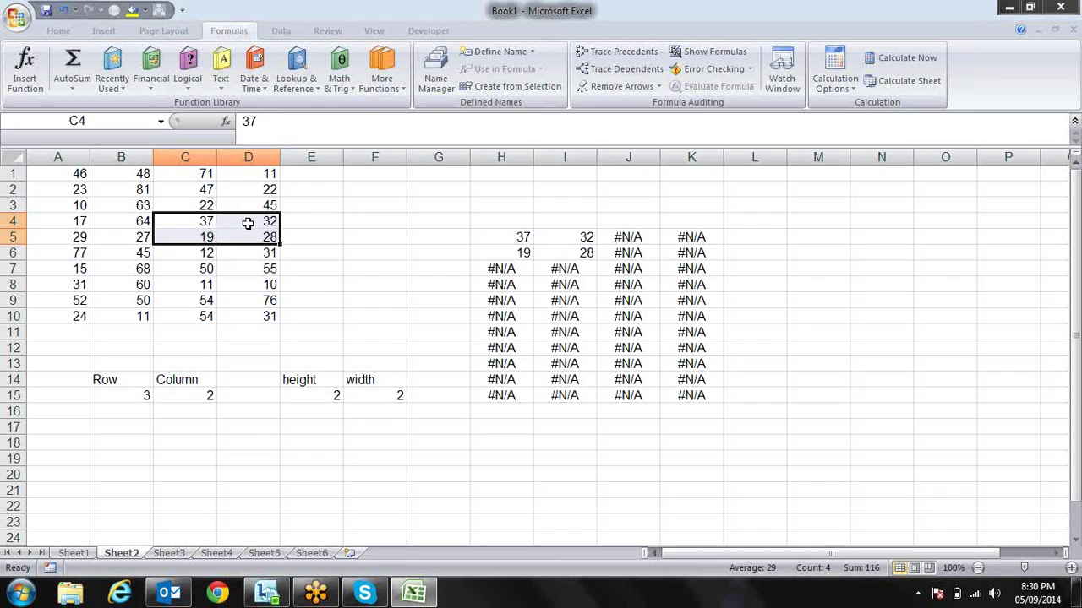
- Set the OFFSET column input in C15 to 1
click(208, 397)
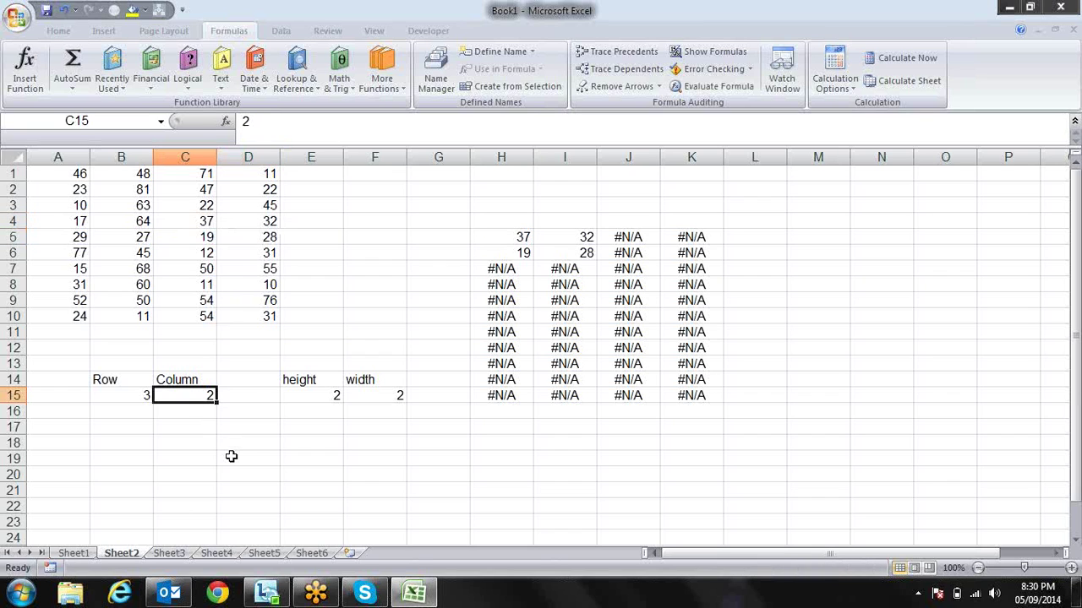
text(1)
key(Return)
key(Up)
key(Right)
key(Right)
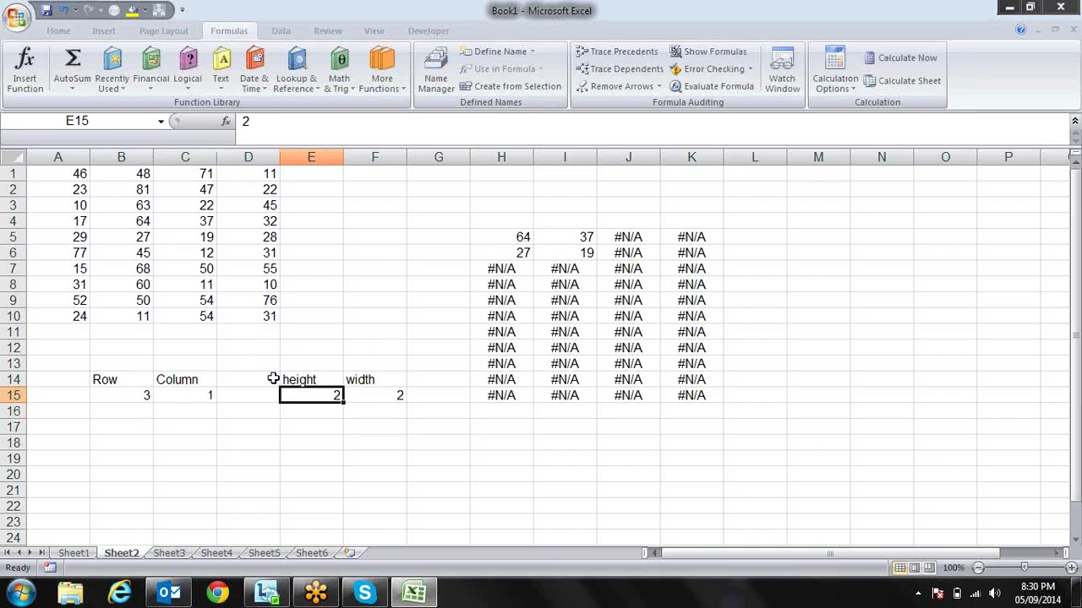
- Show the offset by stepping from A1 to B4 and marking the 2-by-2 block B4:C5
click(149, 220)
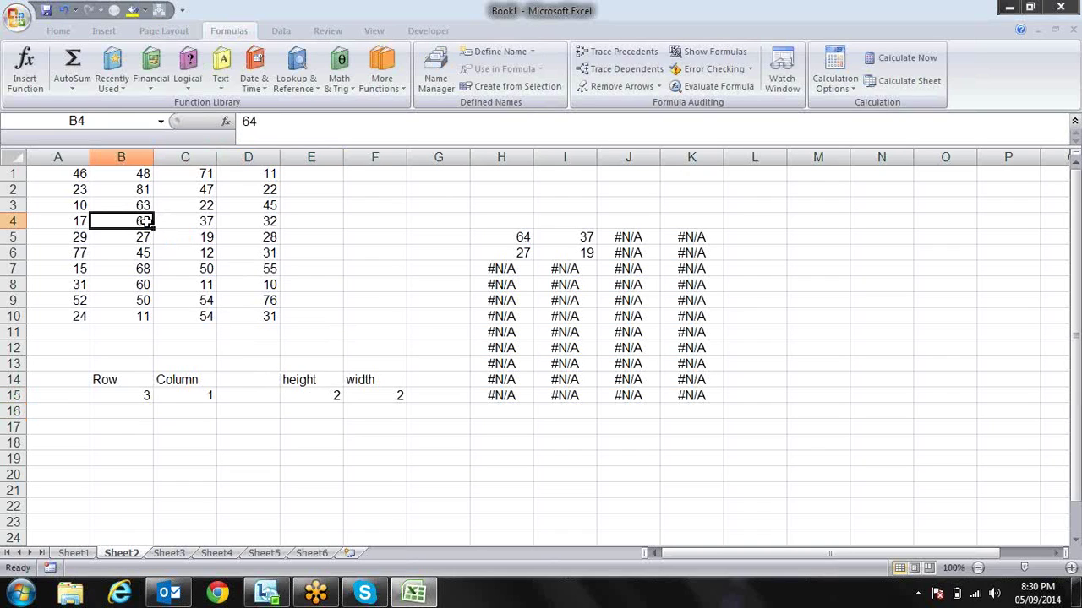
click(74, 174)
key(Down)
key(Down)
key(Down)
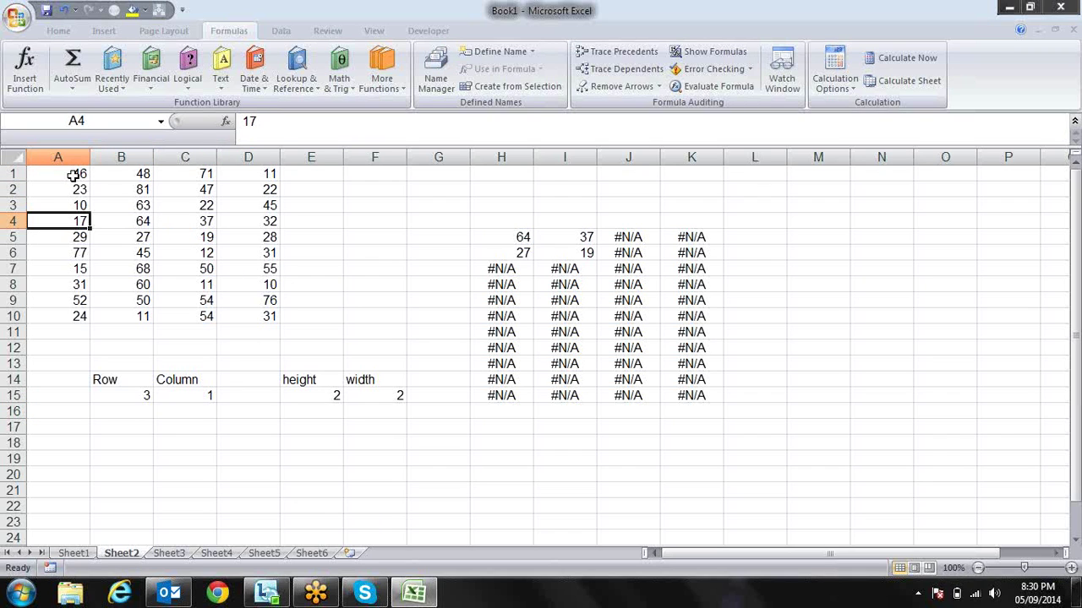
key(Right)
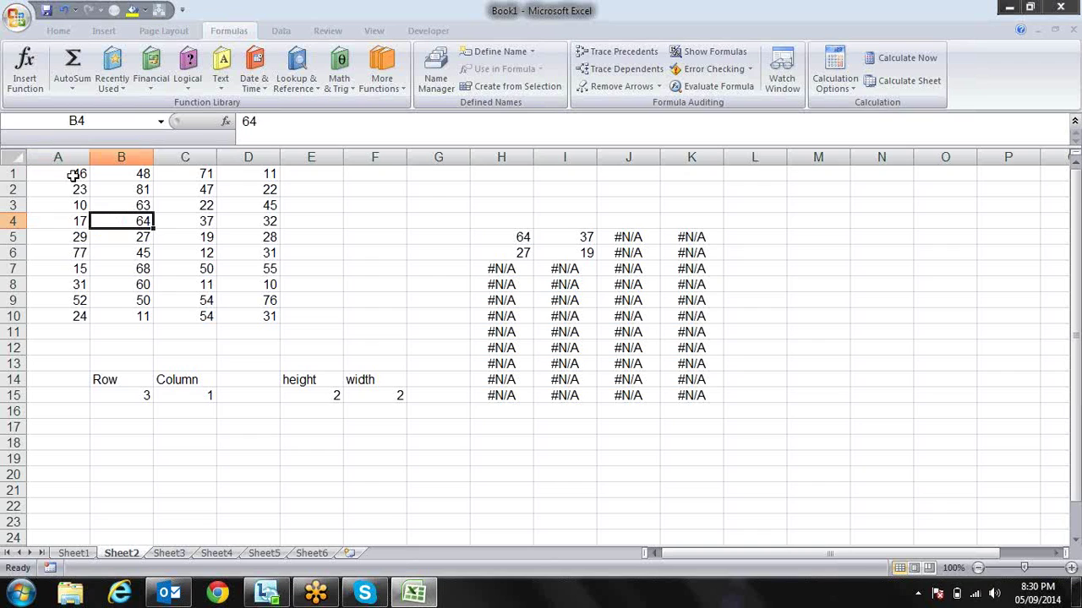
key(shift+Right)
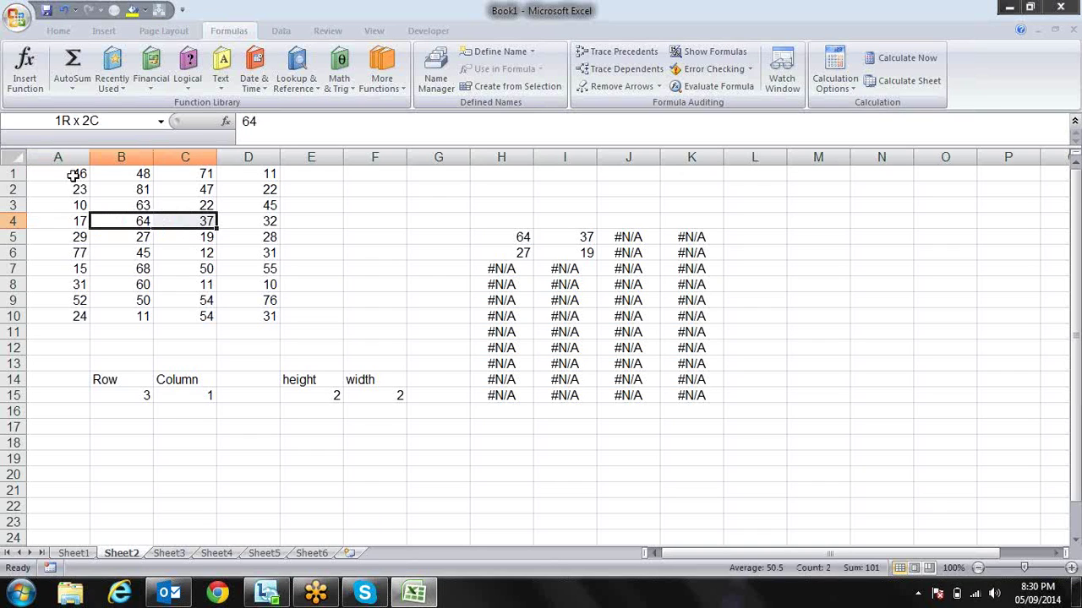
key(shift+Left)
key(shift+Down)
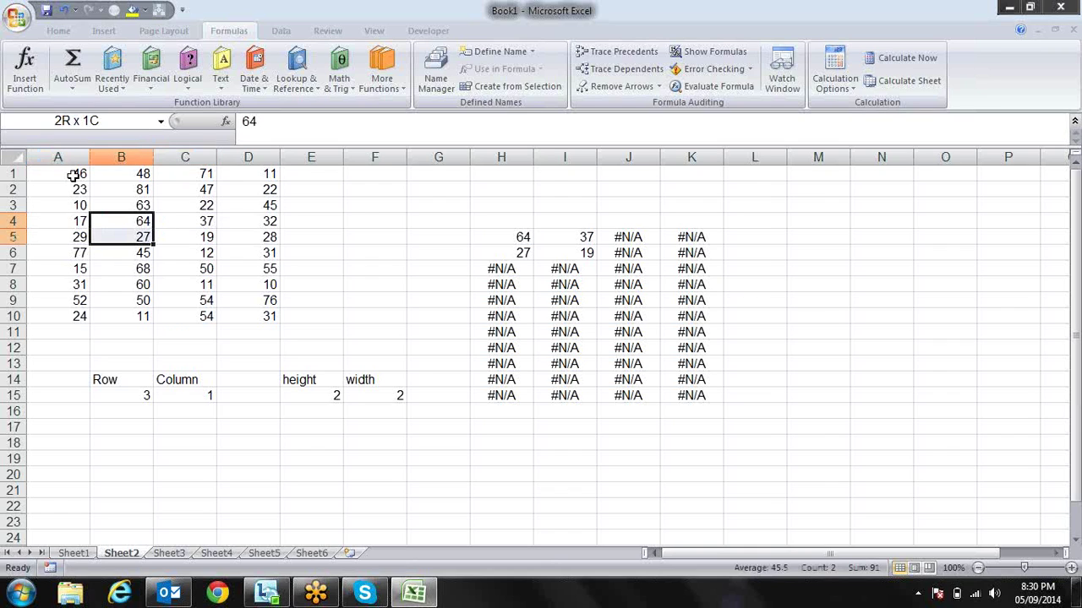
key(shift+Right)
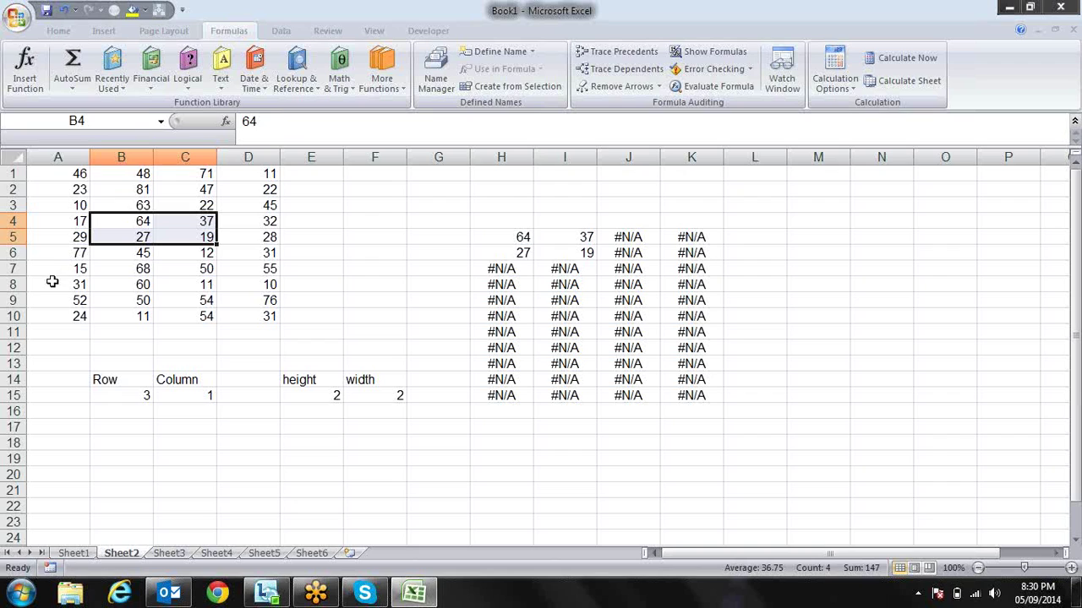
- Set the block width in F15 to 3 and the height in E15 to 4
click(380, 401)
text(3)
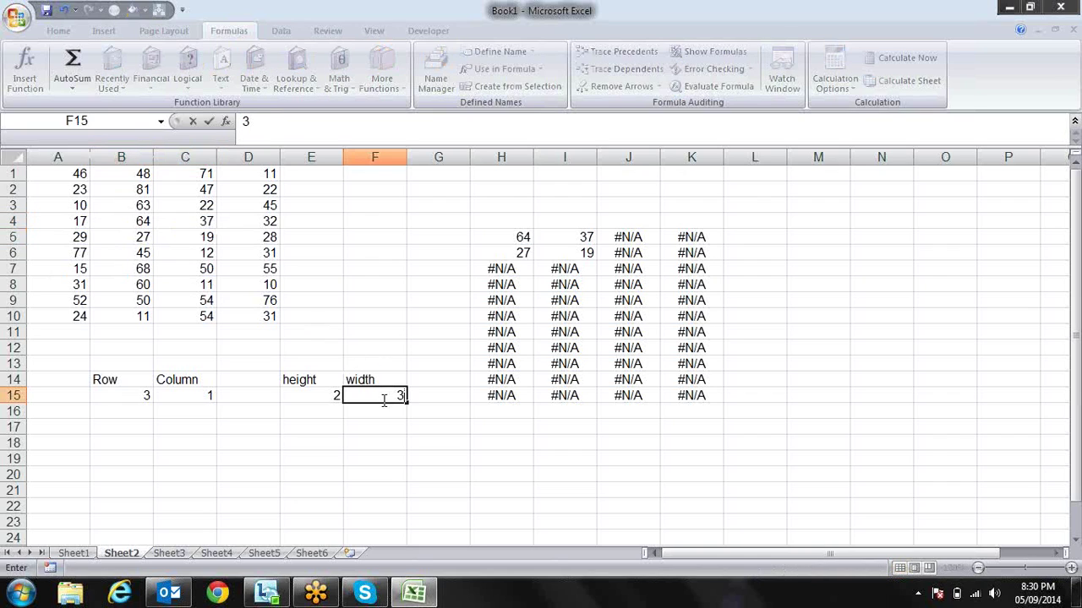
key(Return)
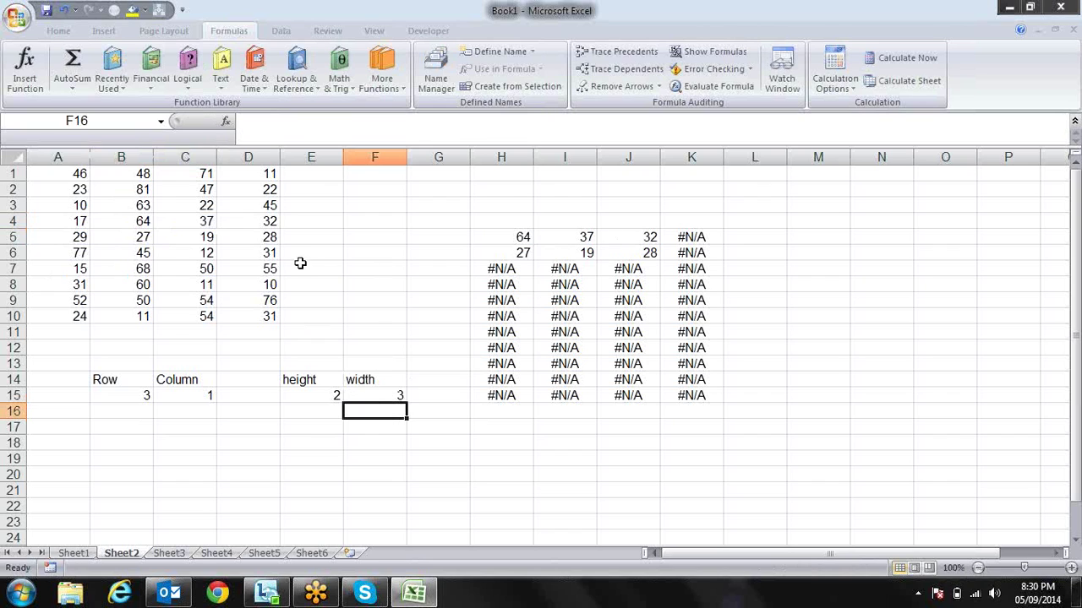
click(323, 393)
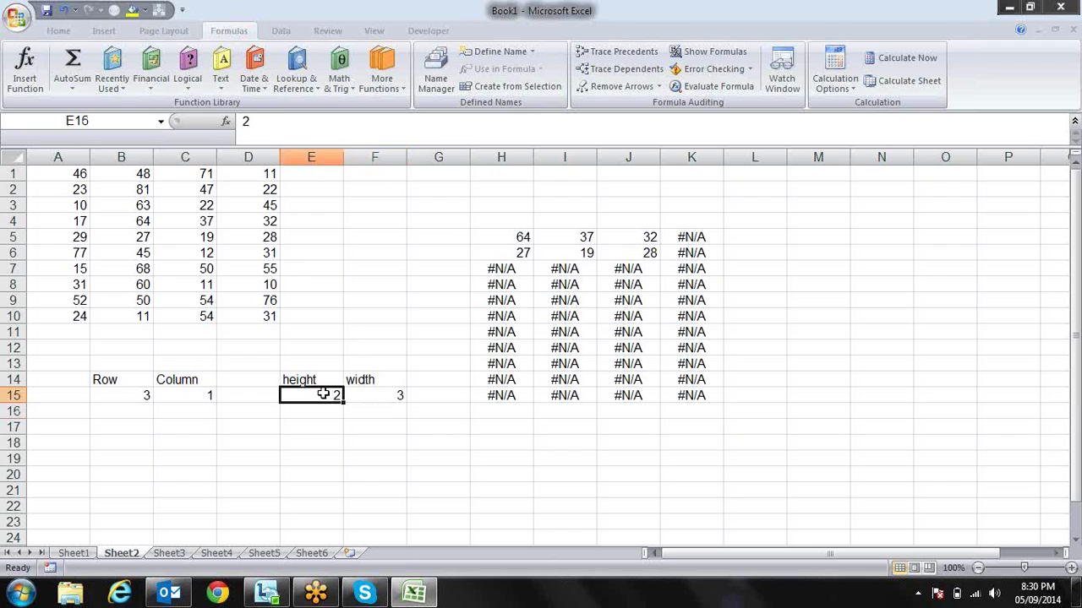
text(4)
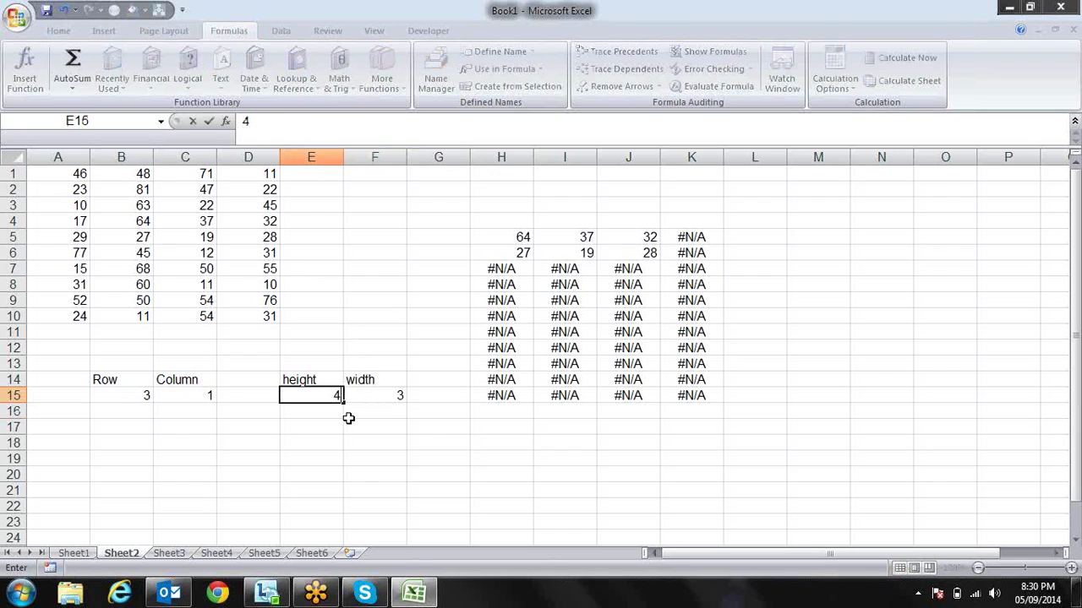
key(Return)
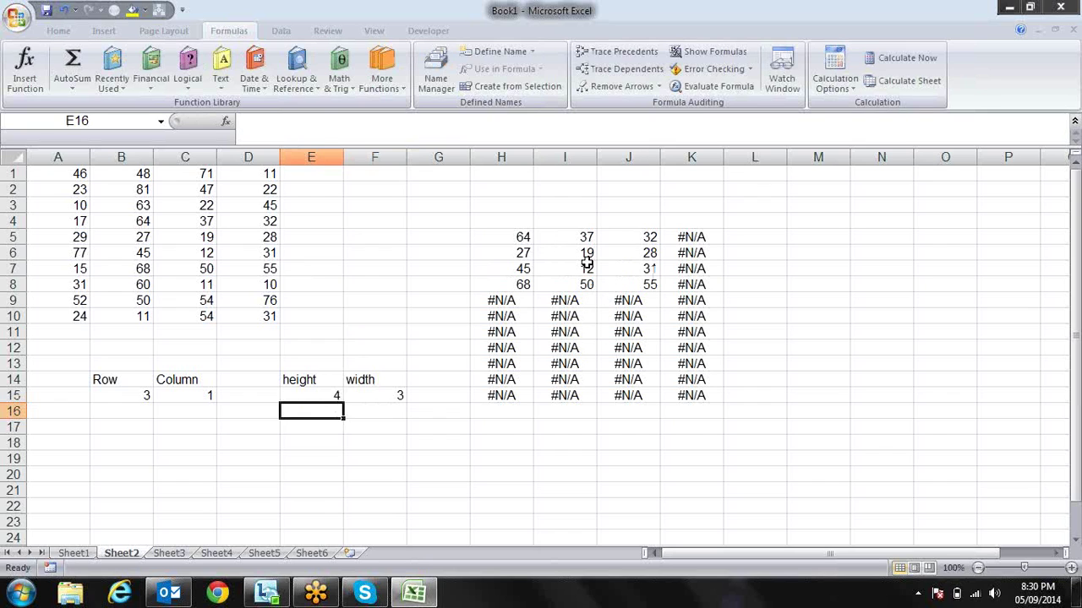
- Inspect the array formula across the cells of the results block starting at H5
click(569, 252)
click(554, 238)
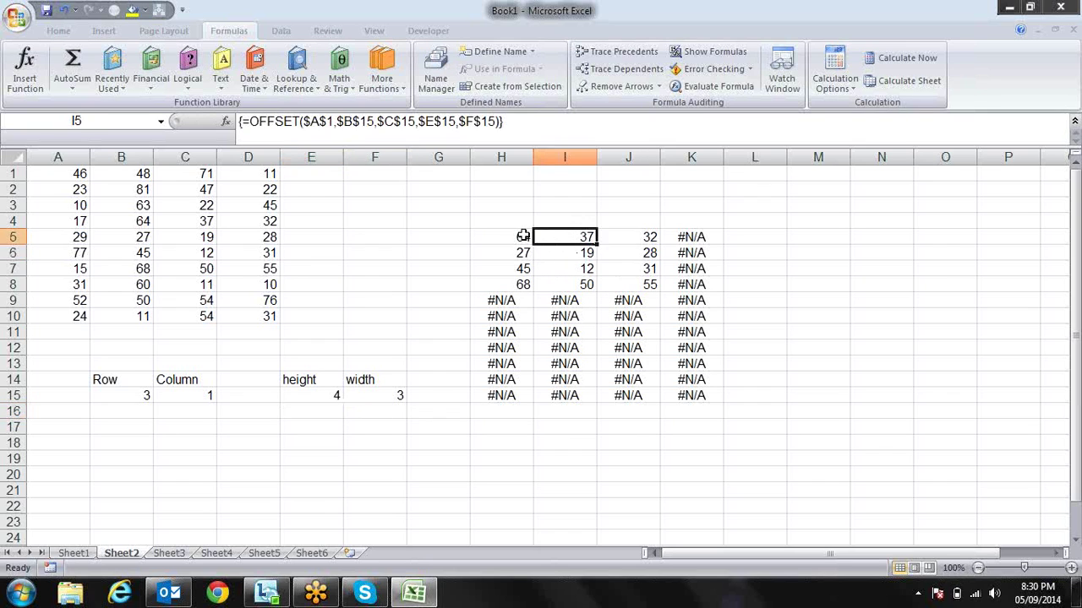
click(524, 235)
click(518, 258)
click(620, 285)
click(625, 254)
click(594, 233)
click(524, 237)
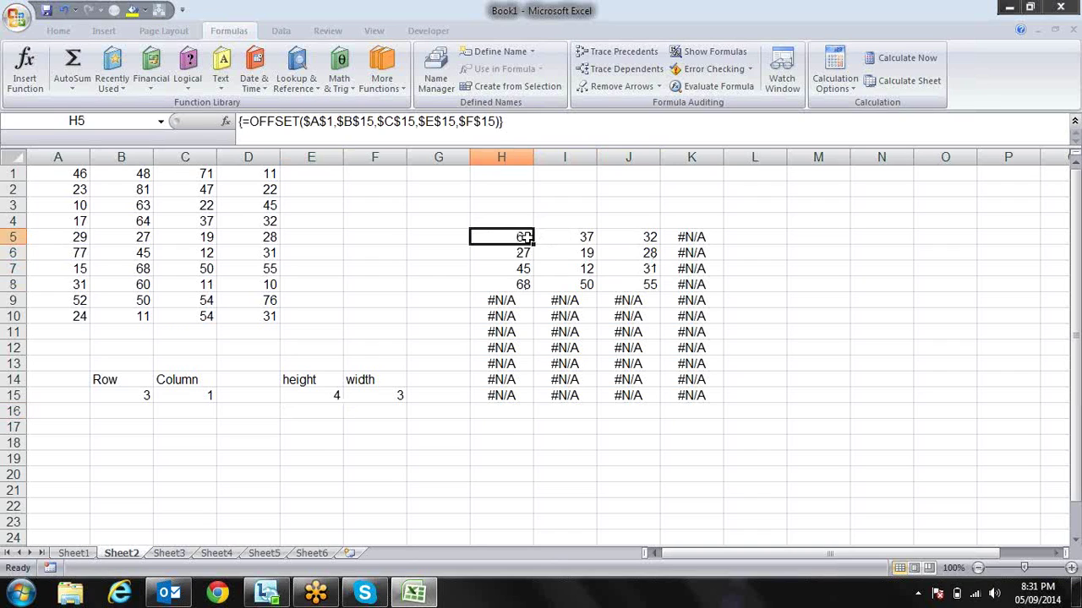
key(Left)
click(524, 238)
- Copy the OFFSET formula text from H5, leaving the array formula unchanged
double_click(525, 238)
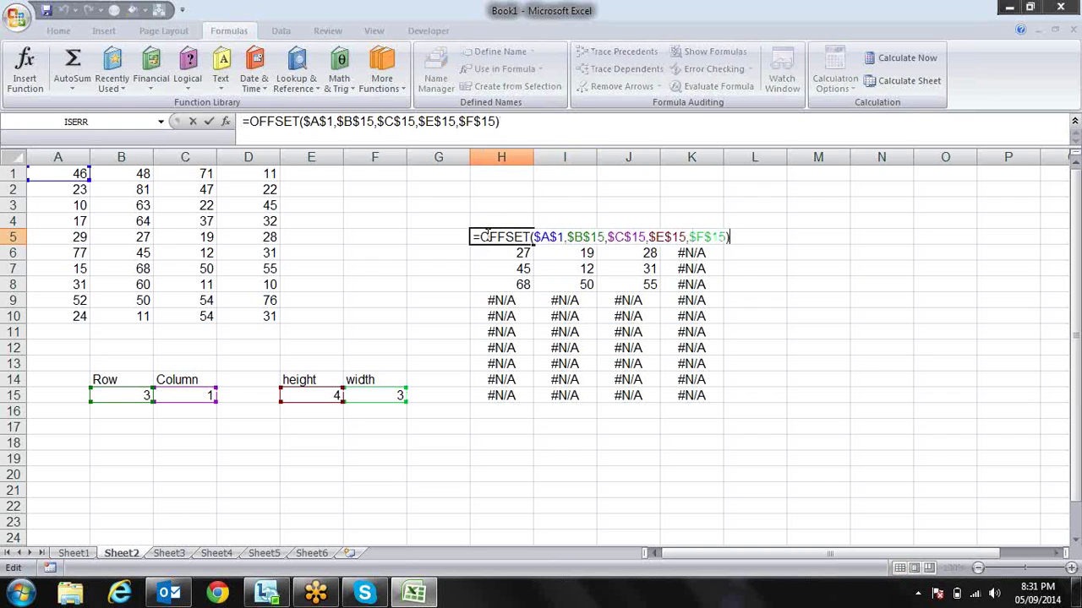
text(sum()
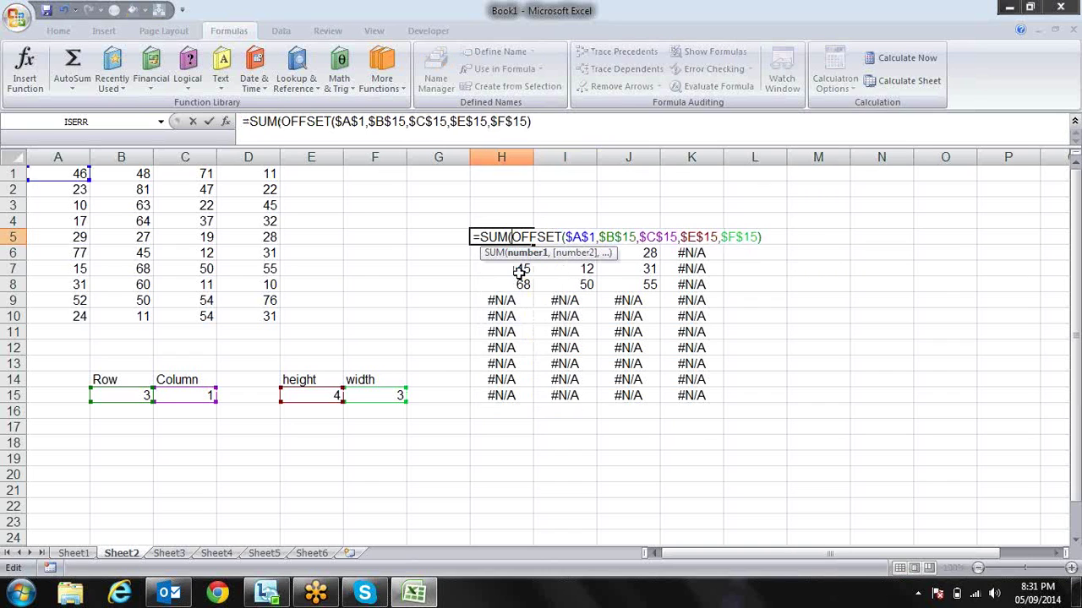
key(Escape)
key(F2)
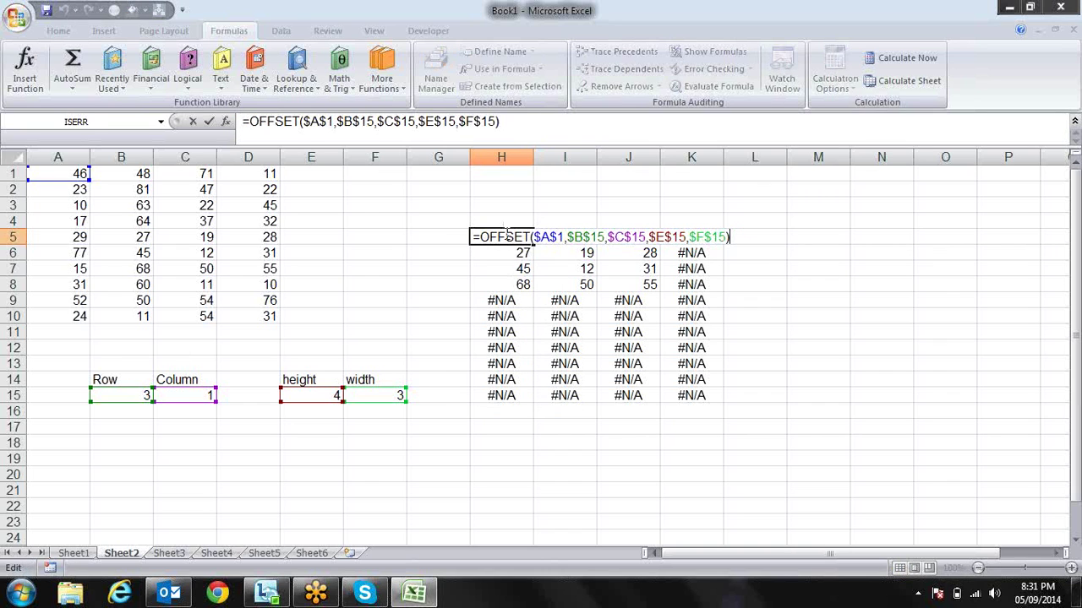
drag(740, 236, 557, 220)
key(ctrl+c)
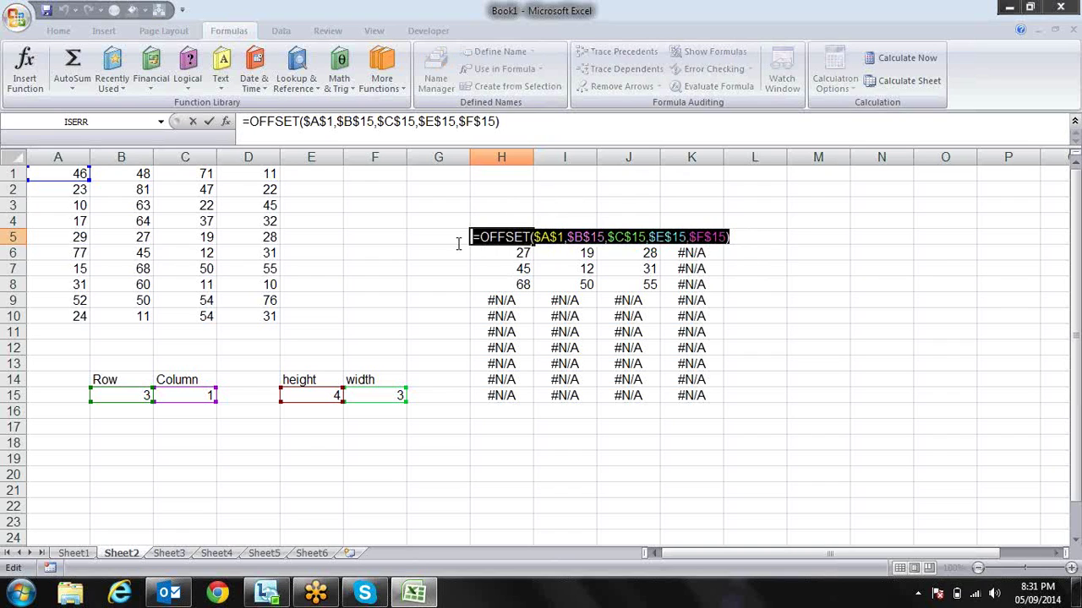
drag(476, 238, 481, 238)
key(Escape)
- Enter =SUM(OFFSET($A$1,$B$15,$C$15,$E$15,$F$15)) in H17, totalling 468
click(507, 427)
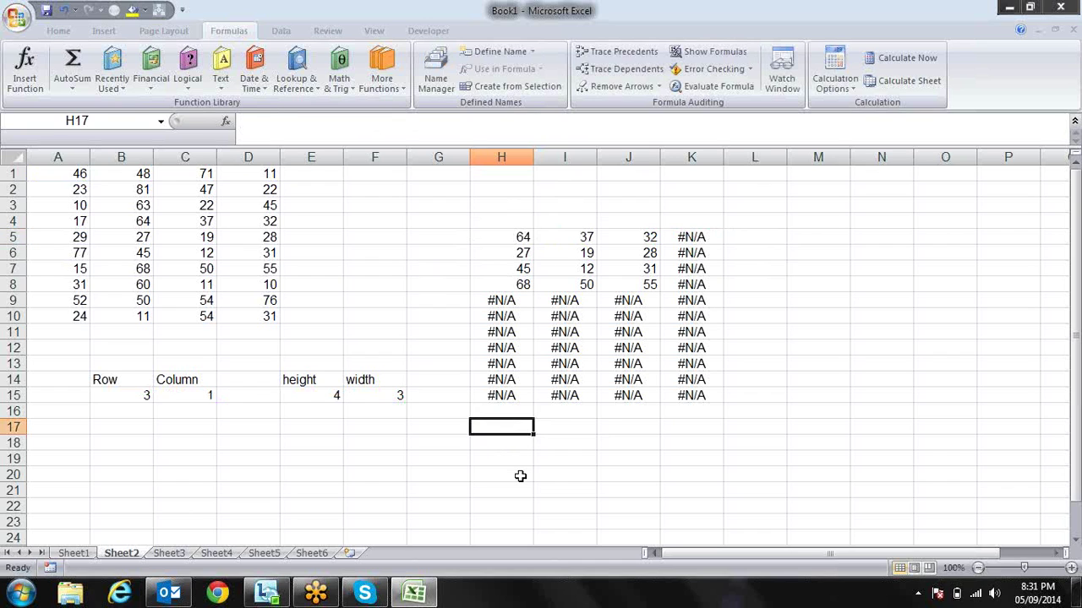
text(=sum)
key(Tab)
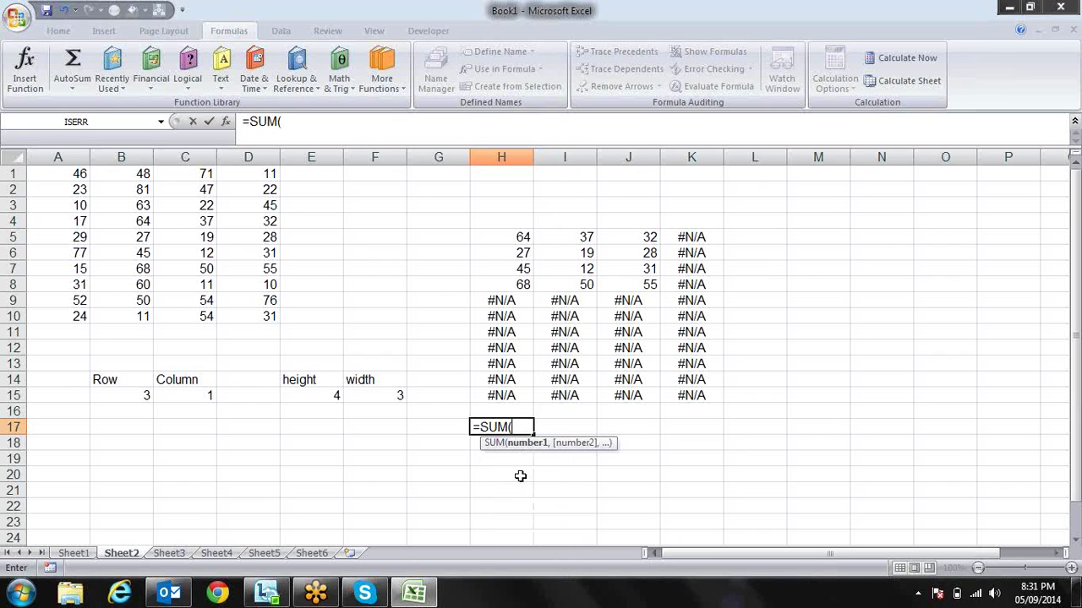
key(ctrl+v)
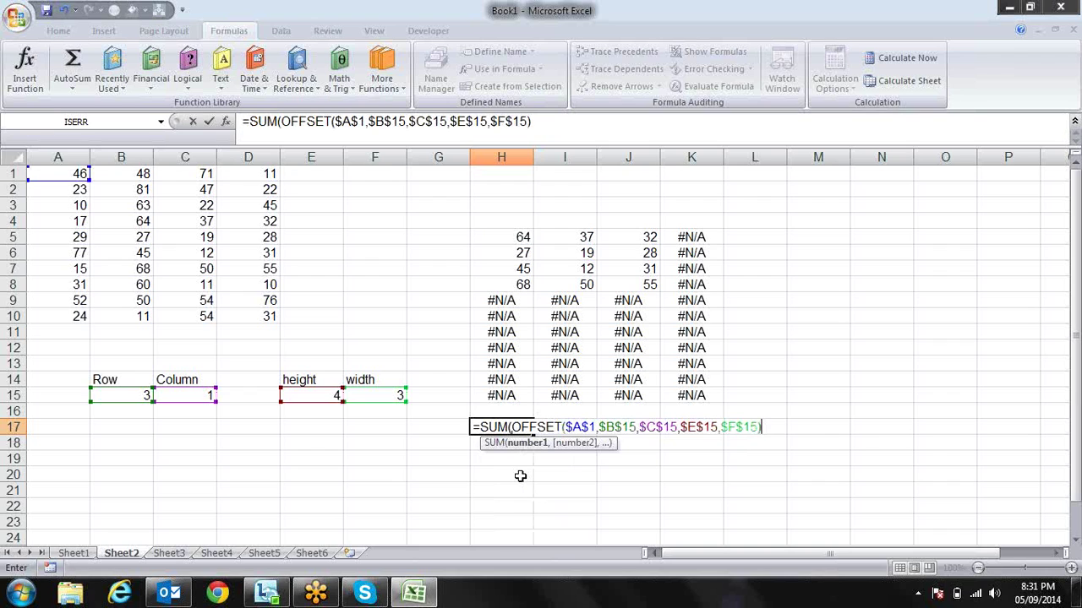
text())
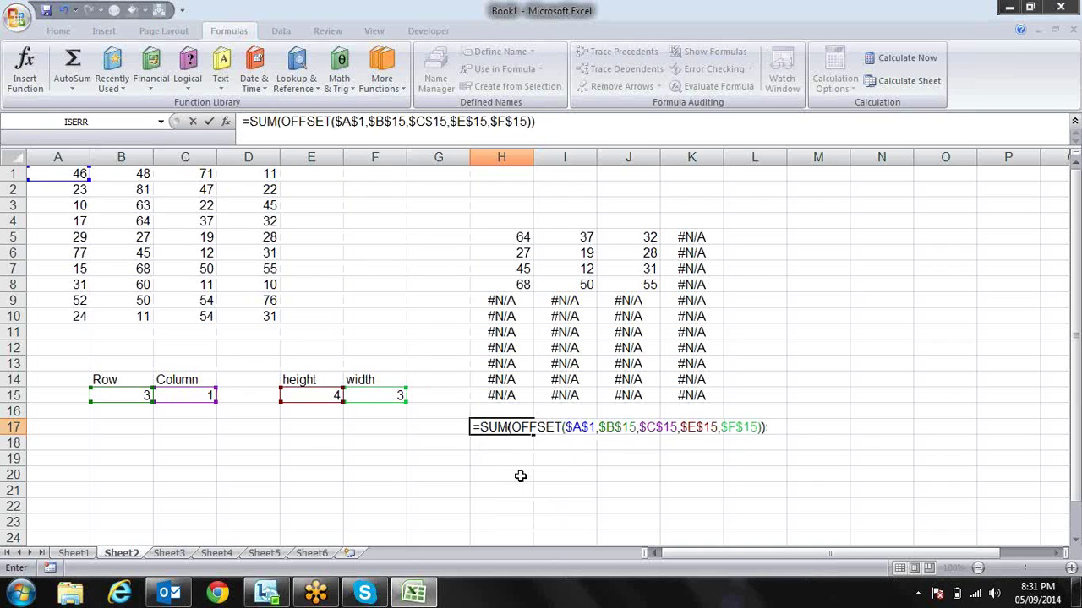
key(Return)
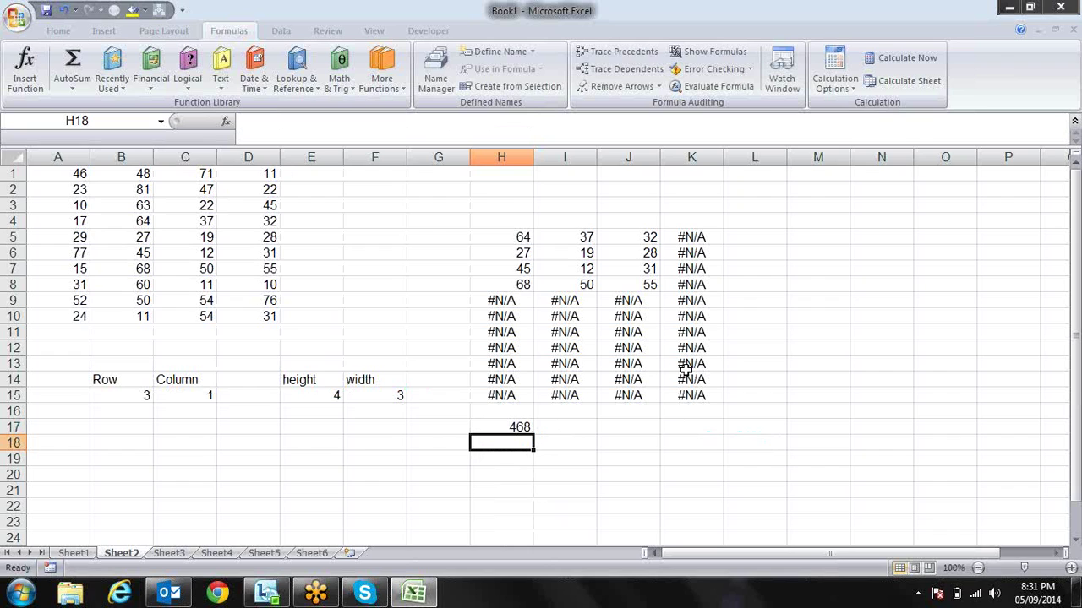
click(760, 236)
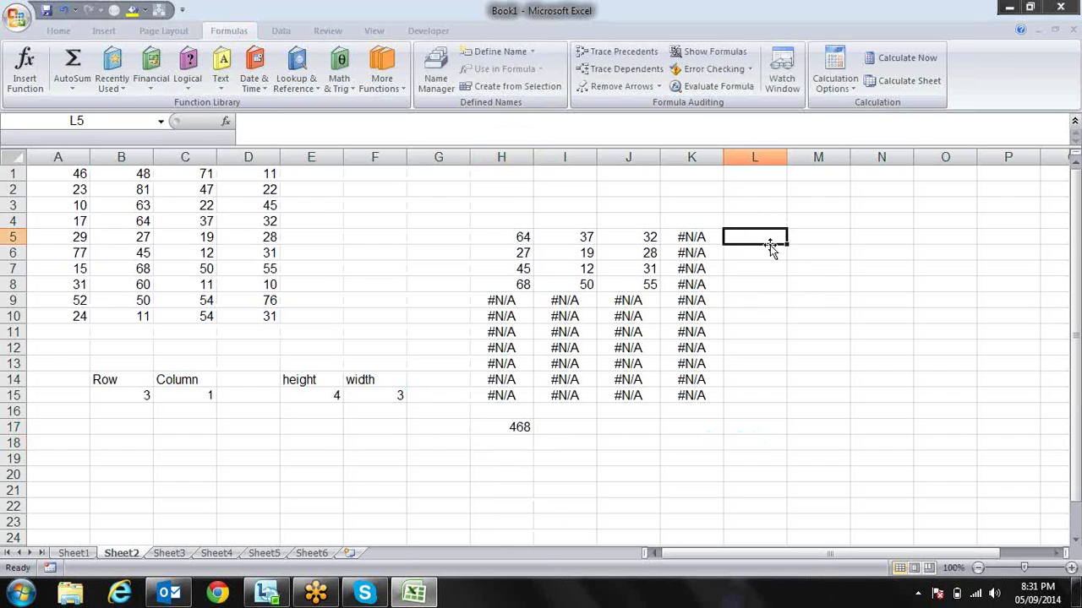
- Enter a SUM of the result block H5:K15 in L5
text(=sum)
key(Tab)
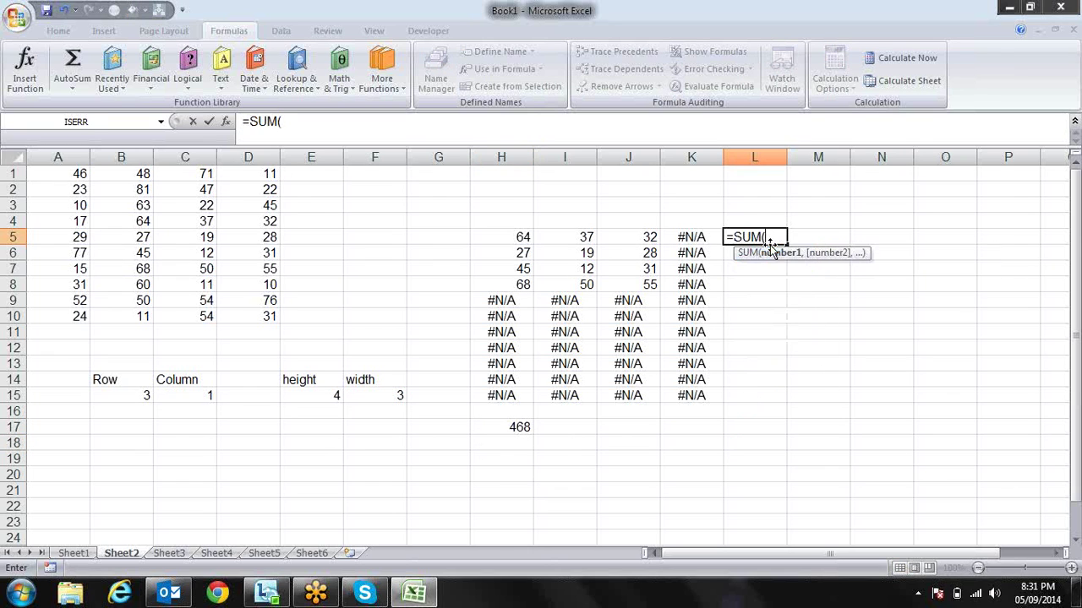
drag(517, 240, 691, 392)
key(Return)
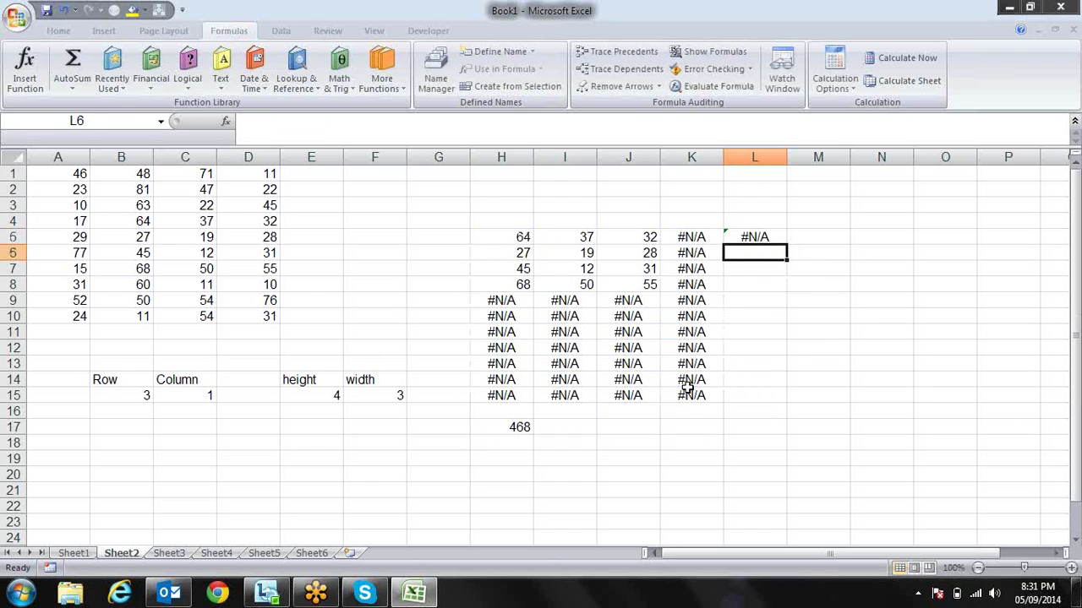
- Wrap the L5 range in IF(ISERROR(...),0, to test for errors
key(Up)
key(F2)
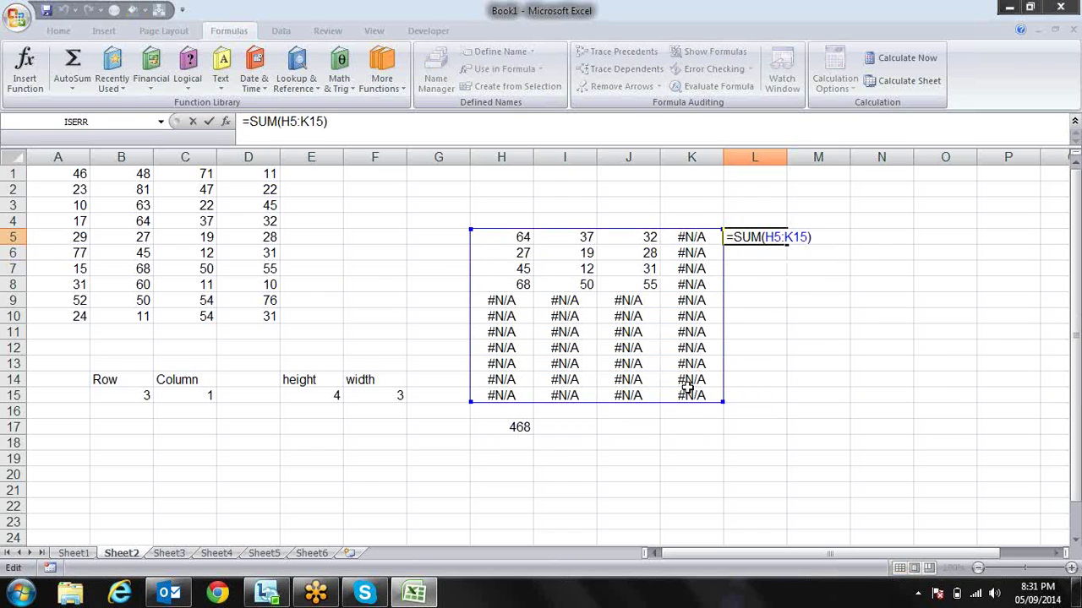
key(Left)
key(Left)
key(Left)
key(Left)
key(Left)
key(Left)
text(if)
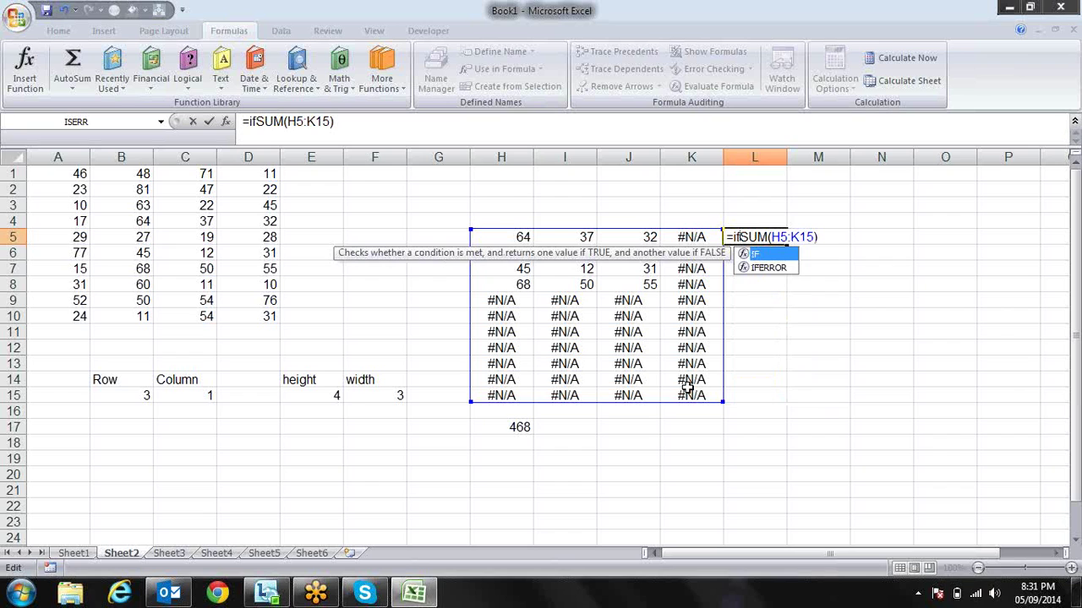
key(Tab)
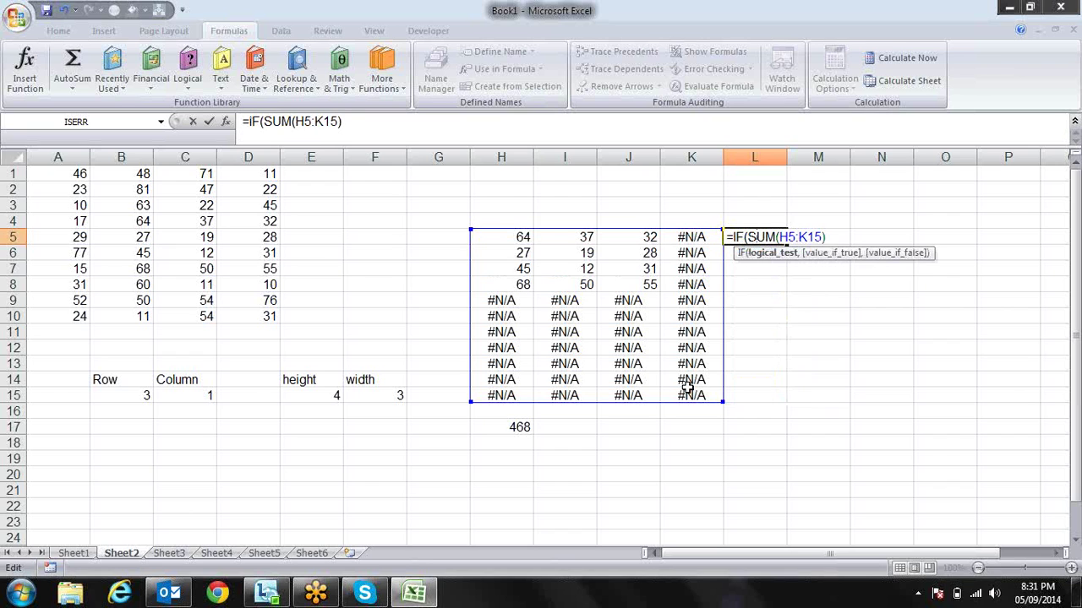
text(is)
key(Down)
key(Tab)
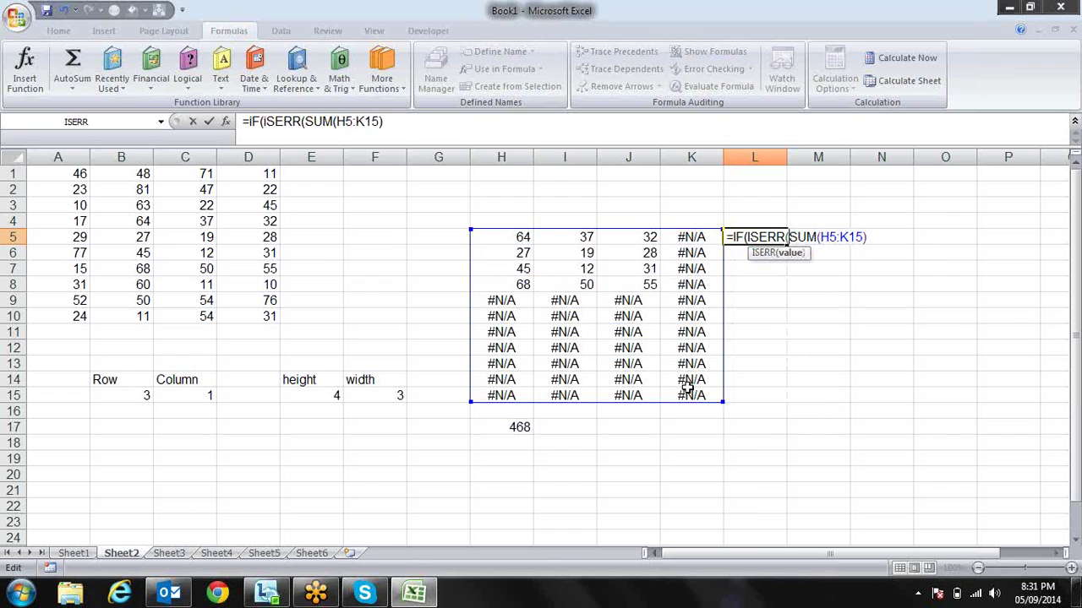
key(BackSpace)
key(BackSpace)
key(BackSpace)
key(BackSpace)
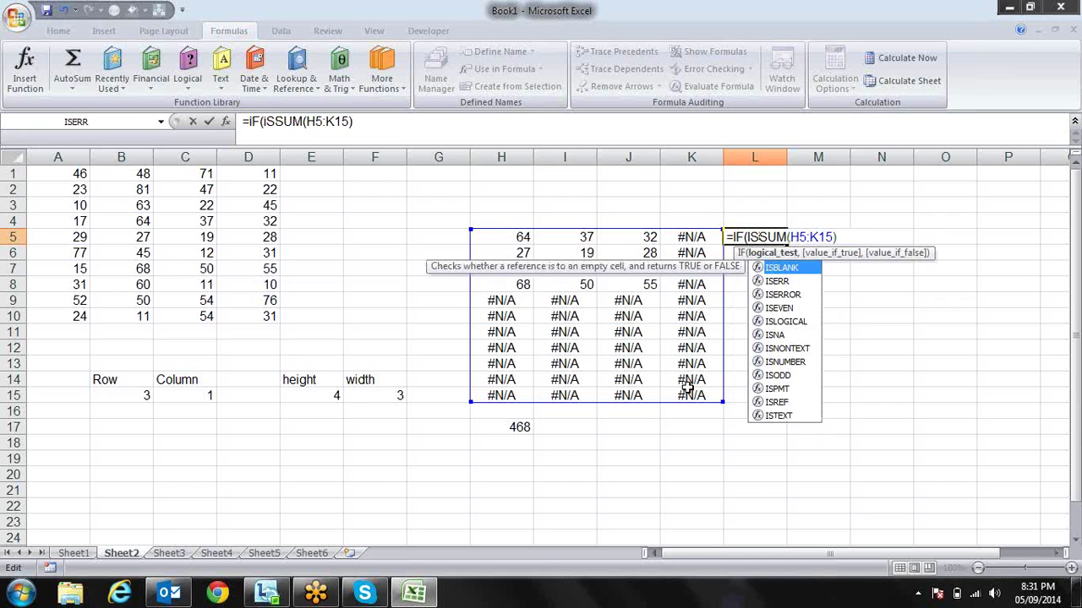
key(Down)
key(Down)
key(Tab)
key(Right)
key(Right)
key(Right)
key(Right)
key(Right)
key(Right)
key(Right)
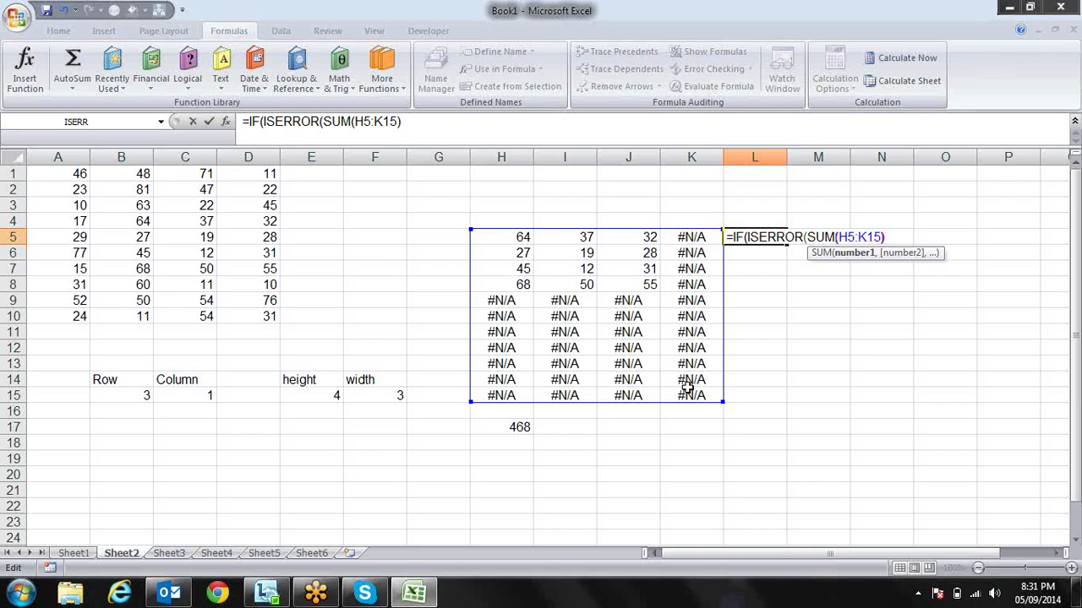
key(Right)
text())
key(Right)
text(,)
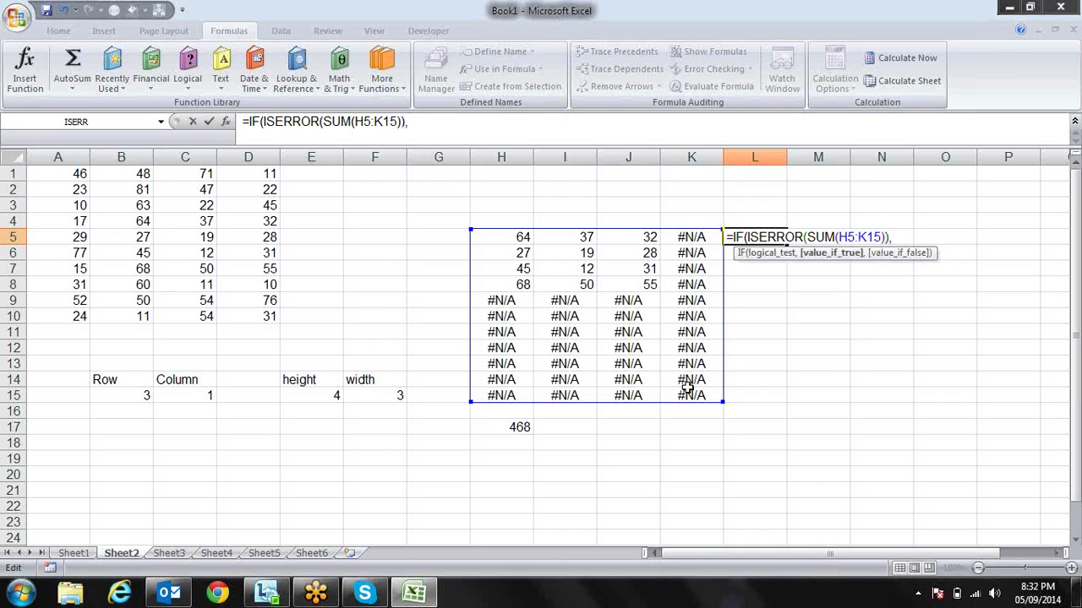
text(0,)
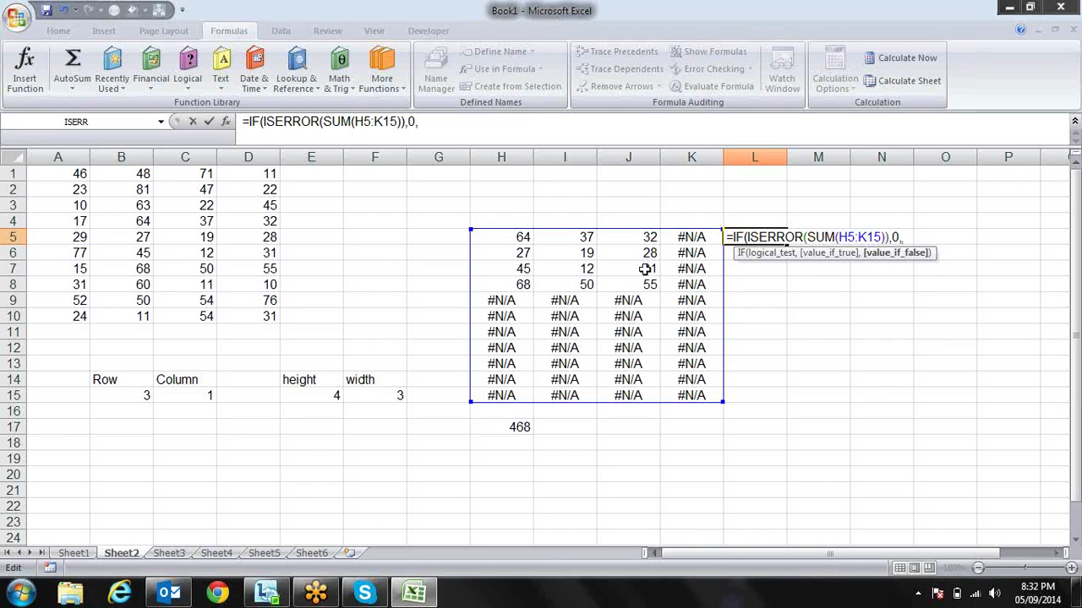
- Finish {=IF(ISERROR(H5:K15),0,H5:K15)} in L5 and confirm it as an array formula
drag(807, 237, 887, 237)
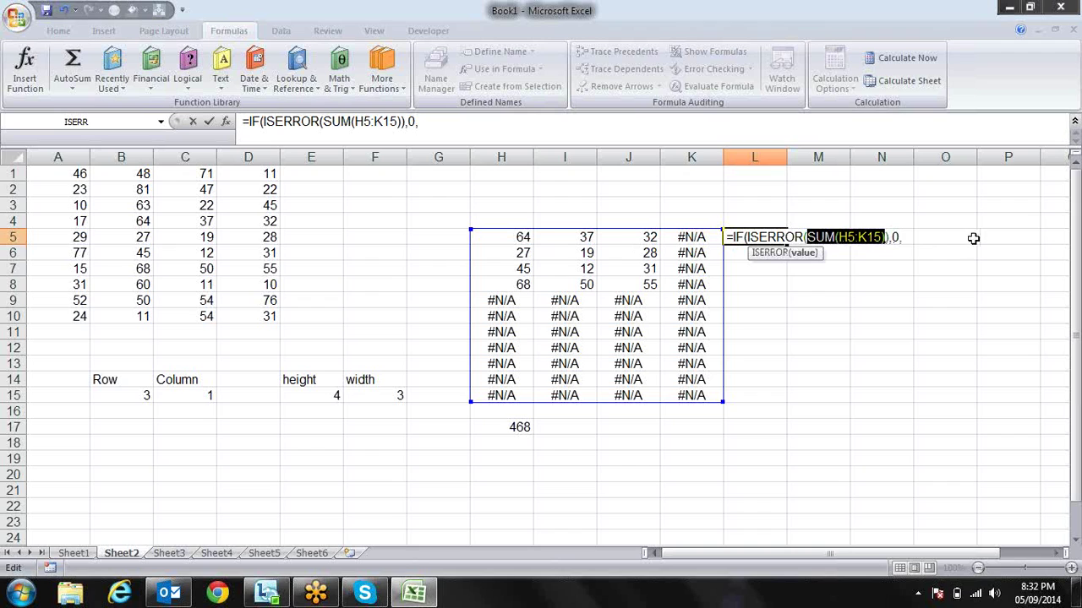
click(910, 237)
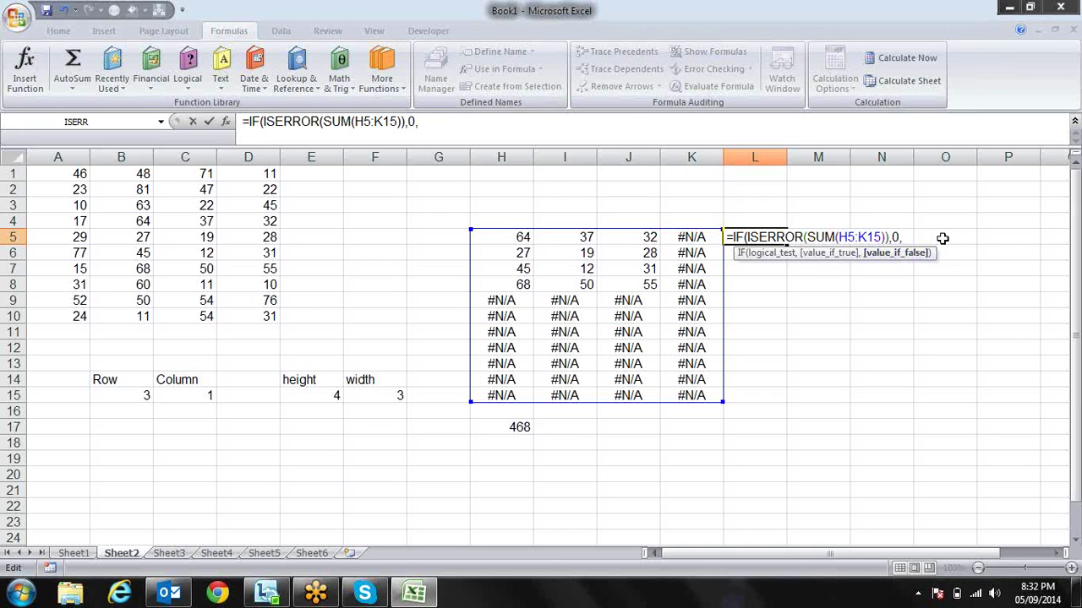
click(839, 237)
key(BackSpace)
key(BackSpace)
key(BackSpace)
key(BackSpace)
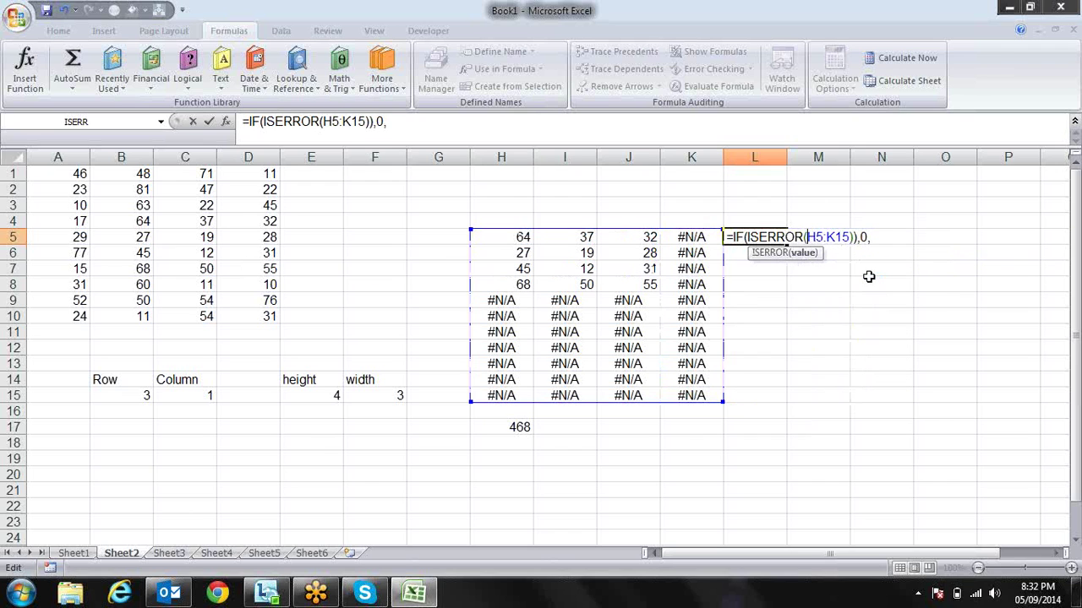
key(BackSpace)
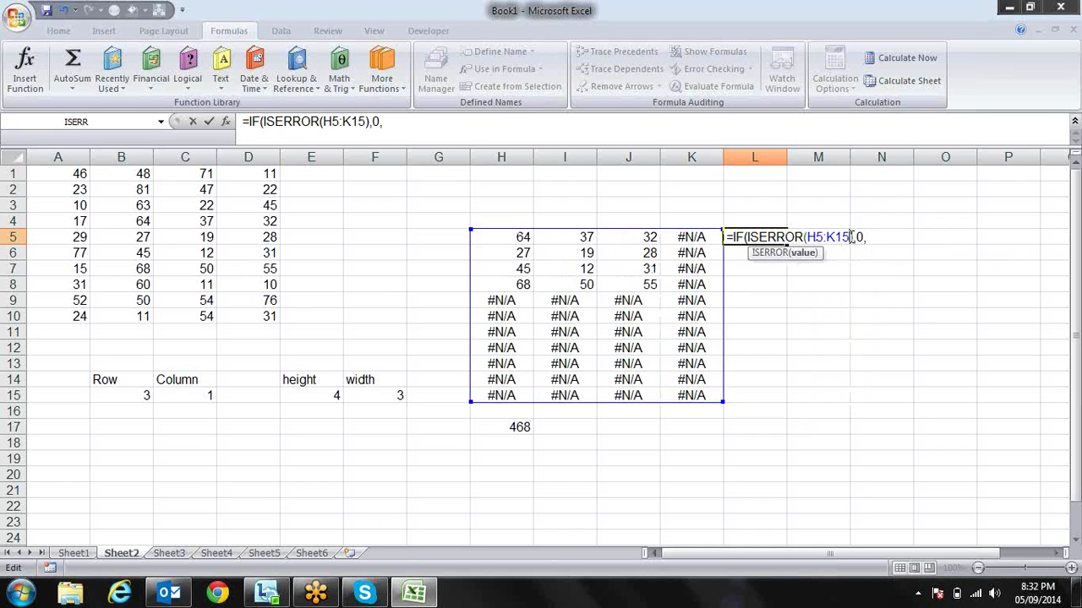
drag(850, 237, 808, 238)
key(ctrl+c)
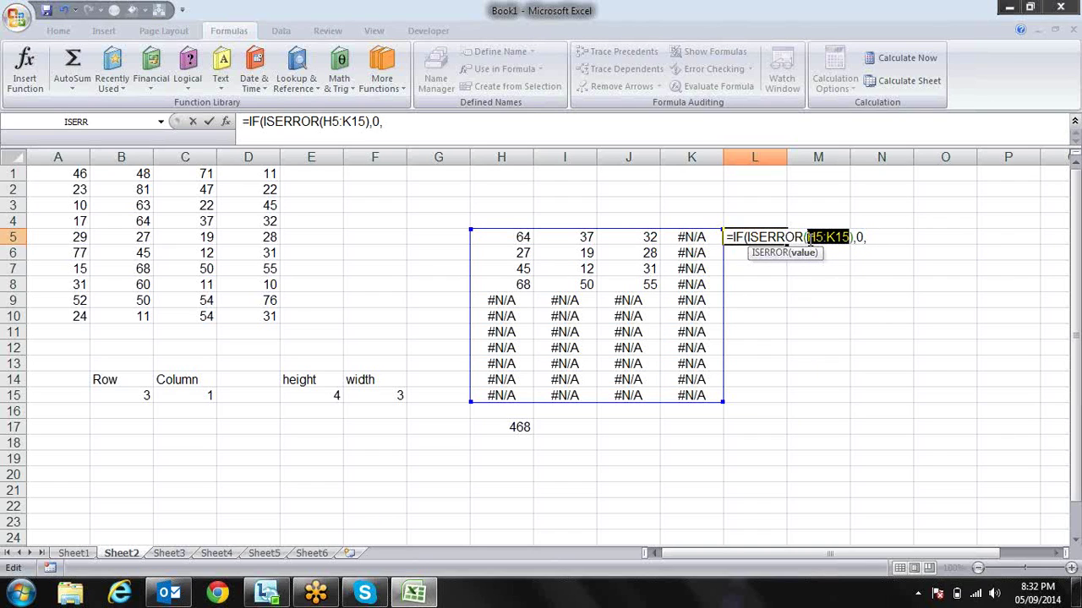
click(887, 241)
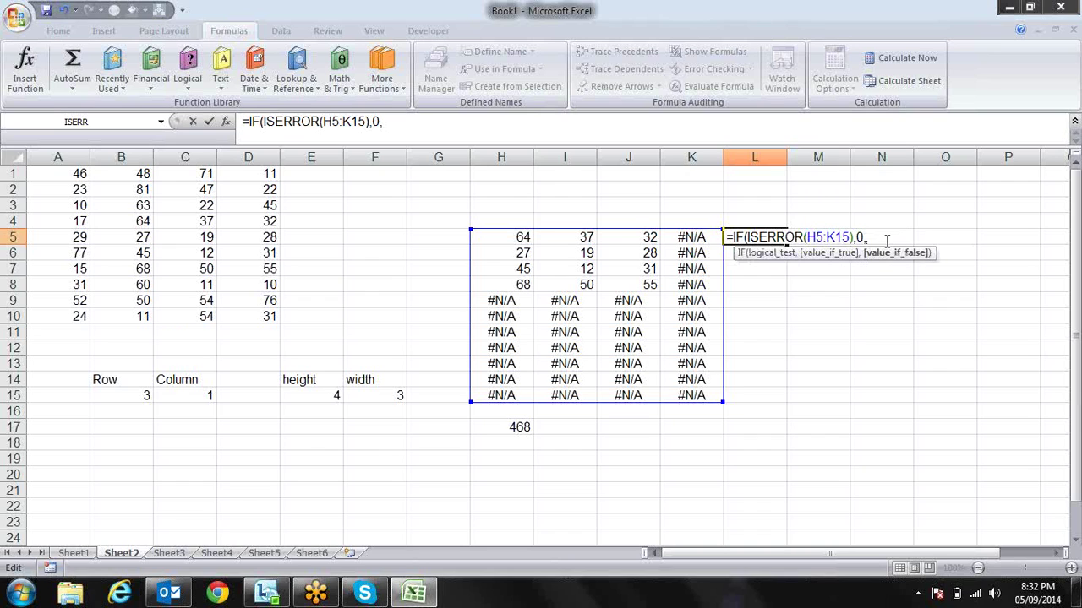
key(ctrl+v)
click(886, 241)
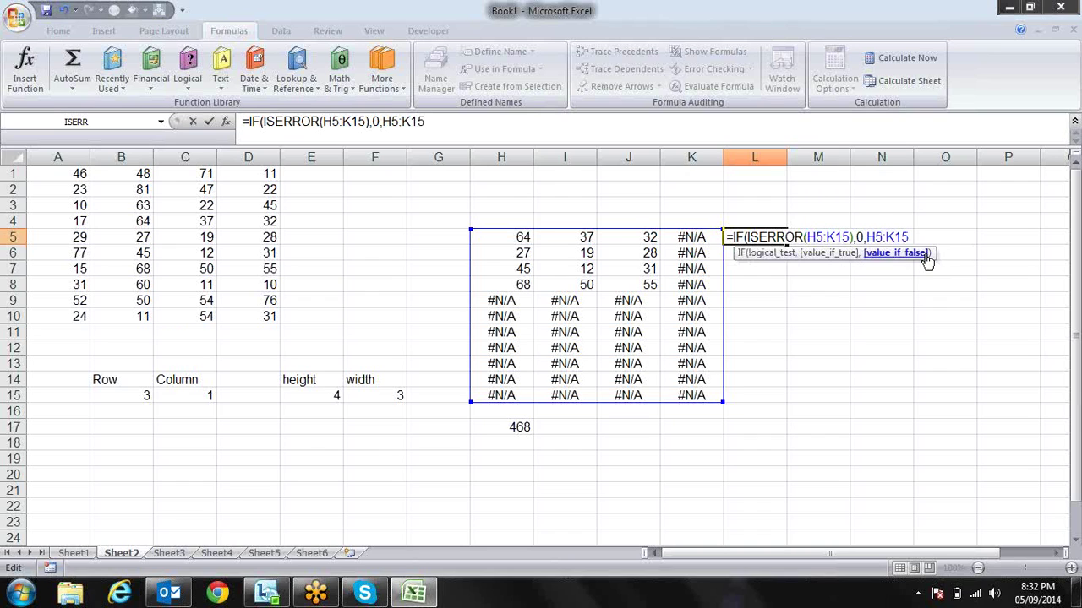
click(955, 237)
key(BackSpace)
key(BackSpace)
click(915, 239)
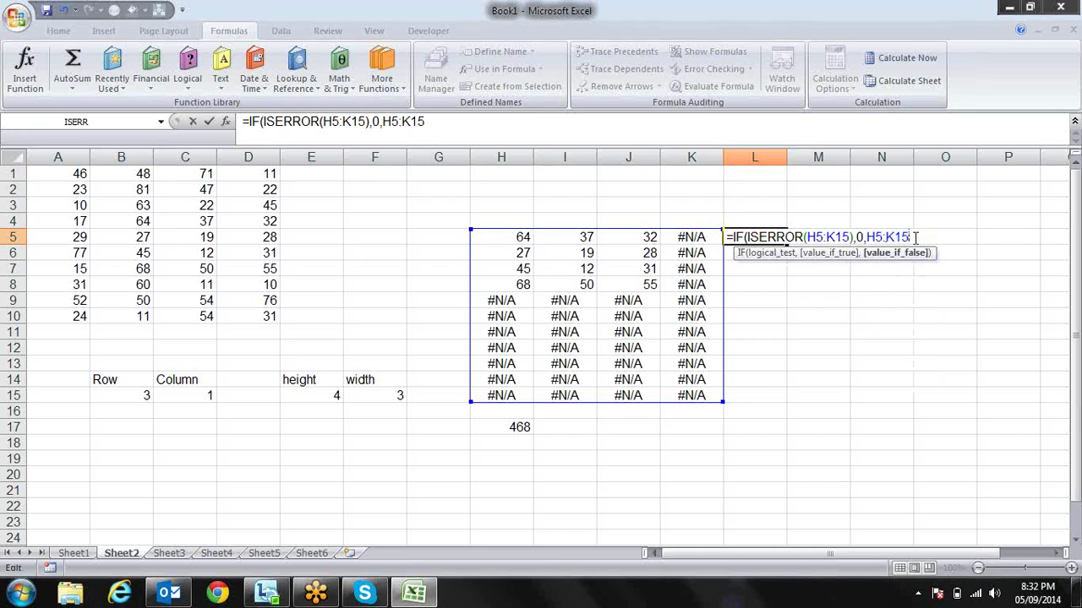
text())
key(ctrl+shift+Return)
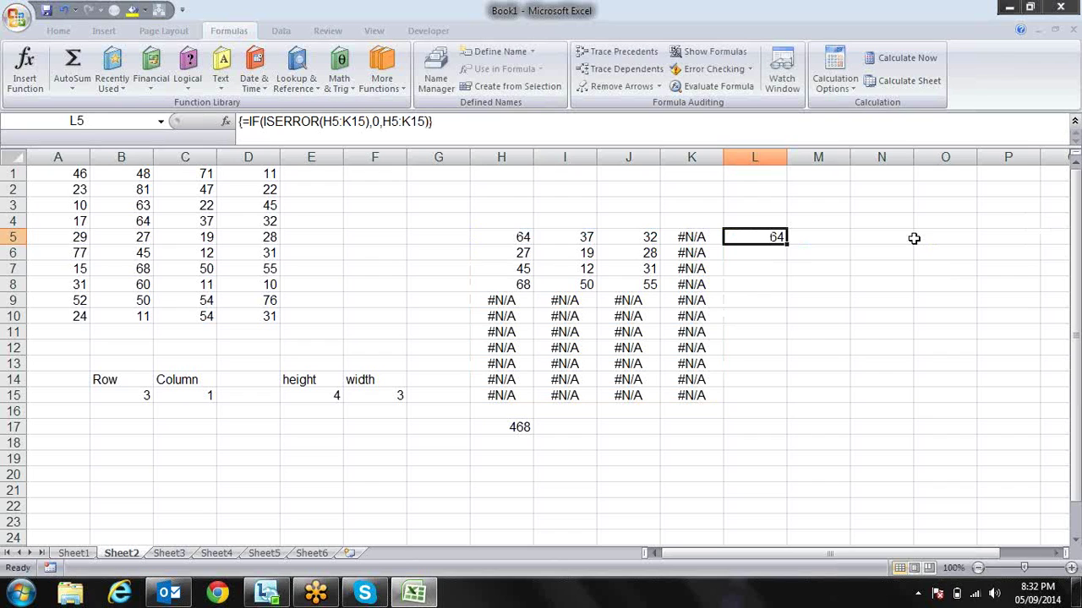
- Wrap L5's IF formula into {=SUM(IF(ISERROR(H5:K15),0,H5:K15))}, totalling 468
key(F2)
click(732, 237)
text(sum)
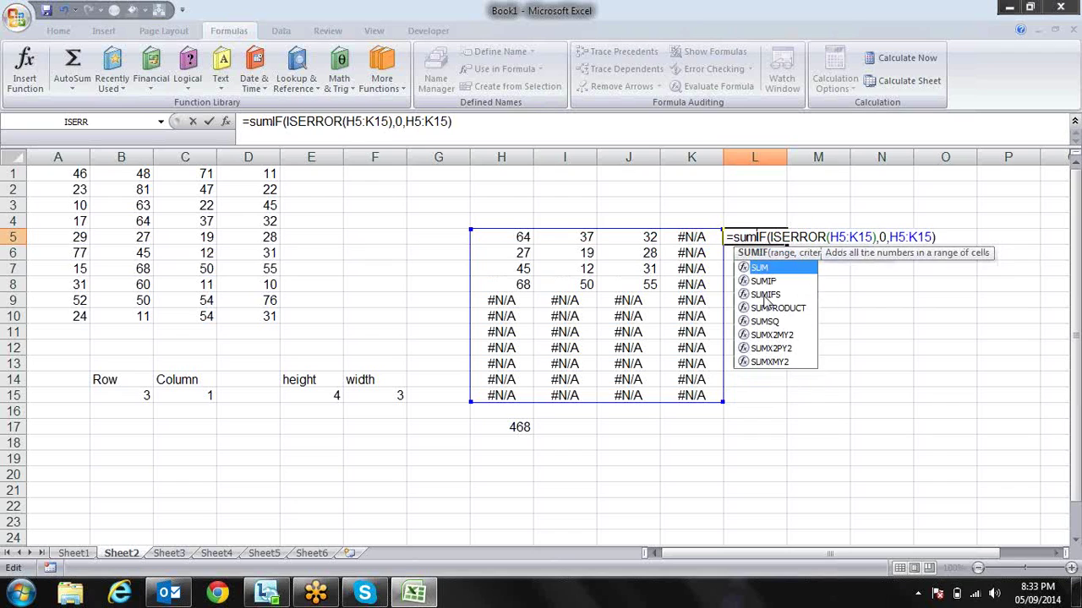
key(Tab)
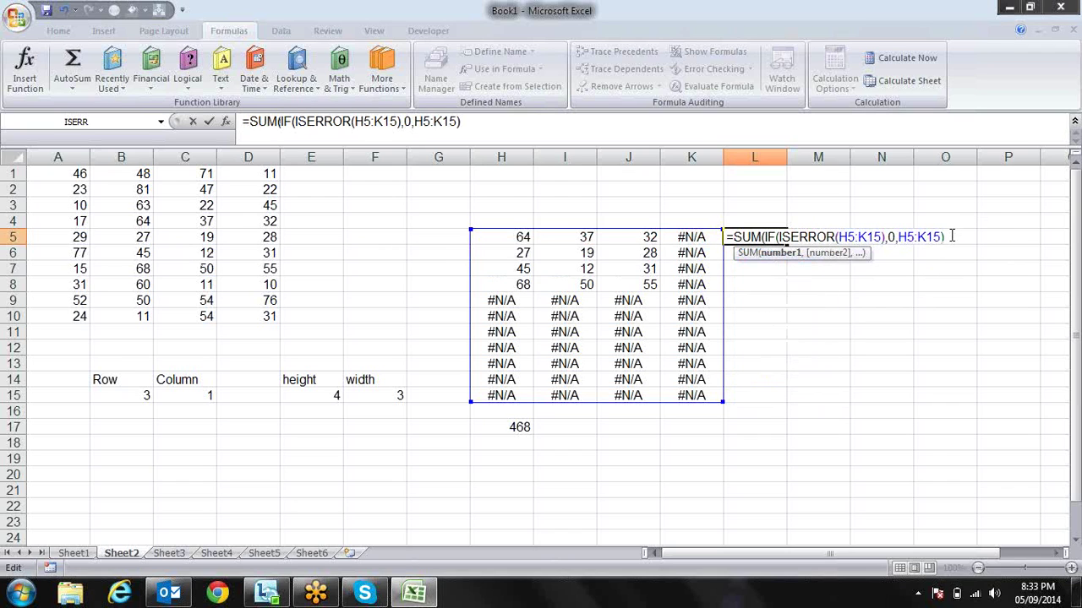
text())
key(ctrl+shift+Return)
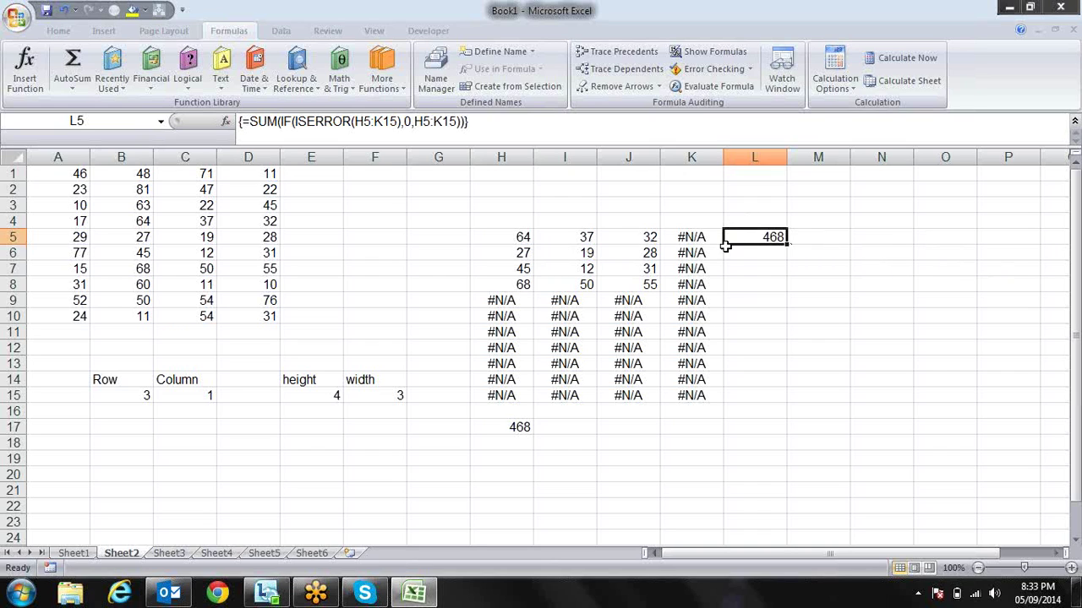
- Compare the 468 totals in H17 and L5 against the H5:J8 block of real values
drag(517, 234, 701, 393)
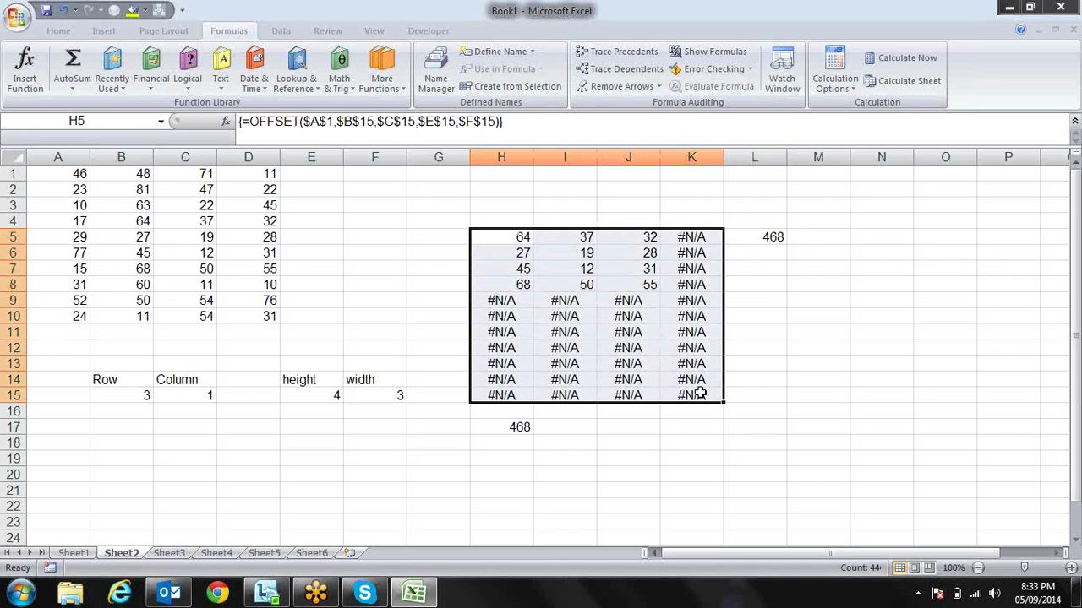
click(774, 233)
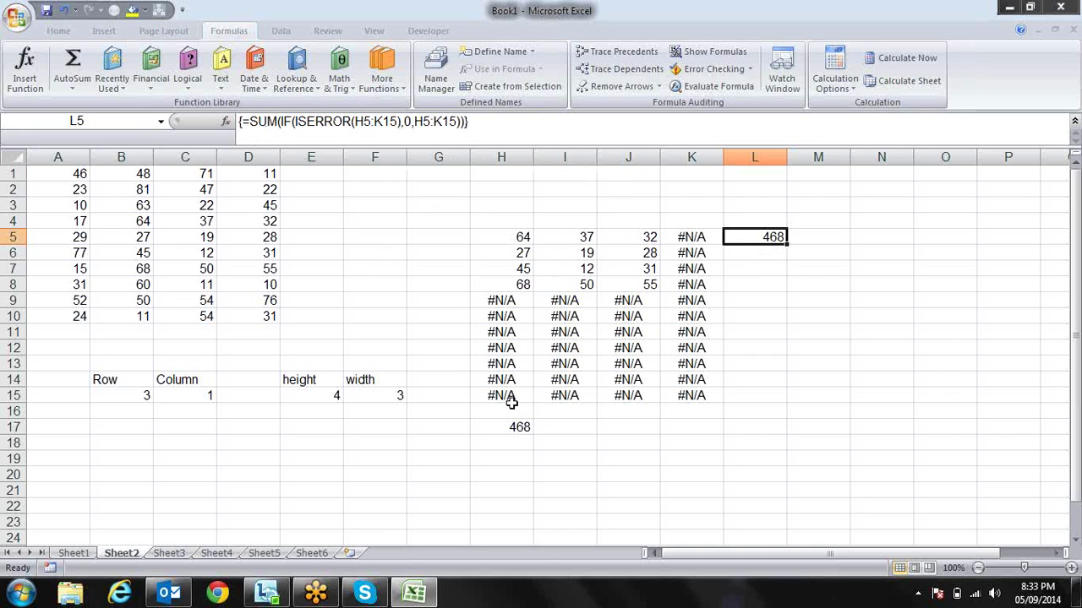
click(519, 429)
double_click(517, 433)
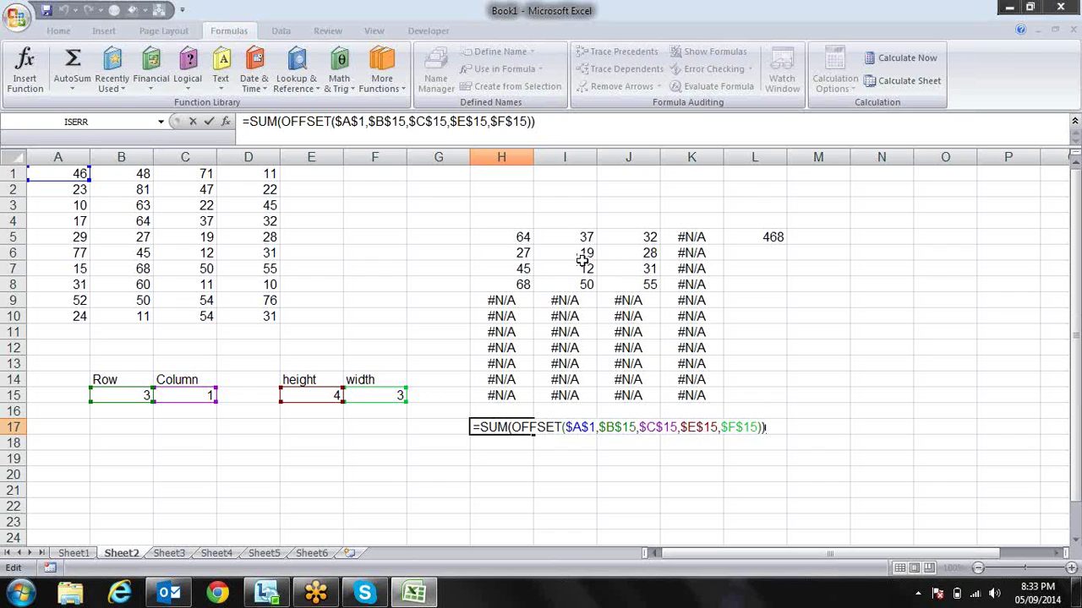
key(ctrl+Return)
drag(522, 237, 628, 284)
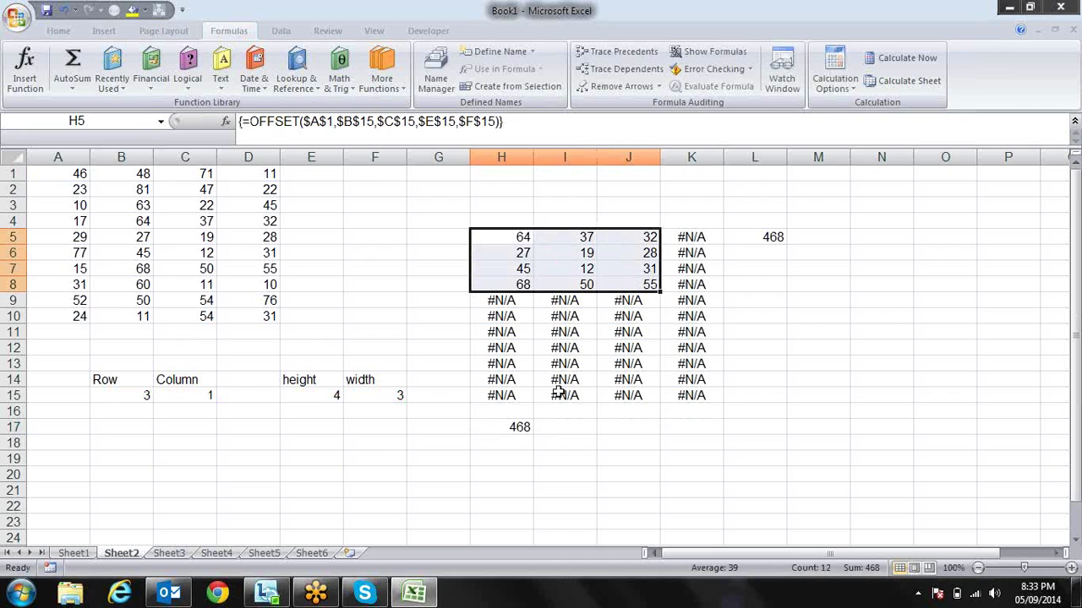
click(512, 427)
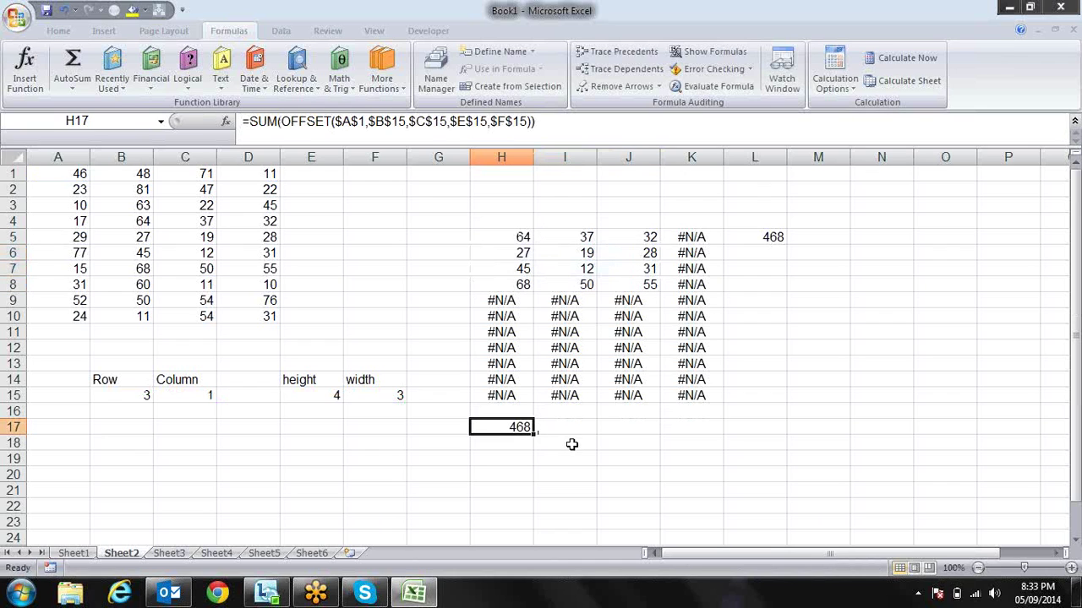
click(776, 247)
click(773, 238)
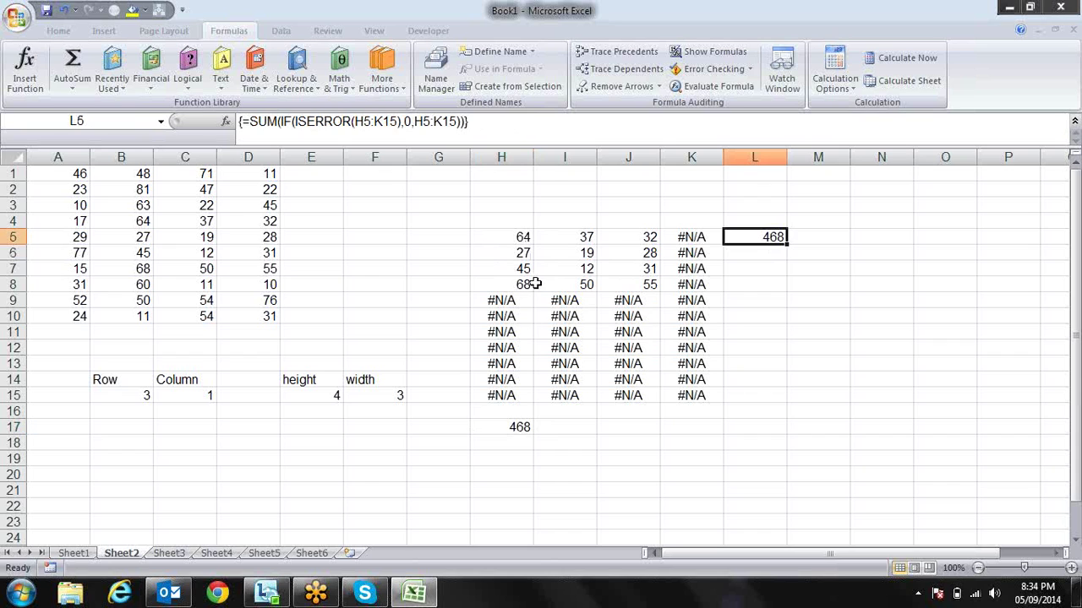
- Set the height in E15 and the width in F15 both to 2
click(333, 396)
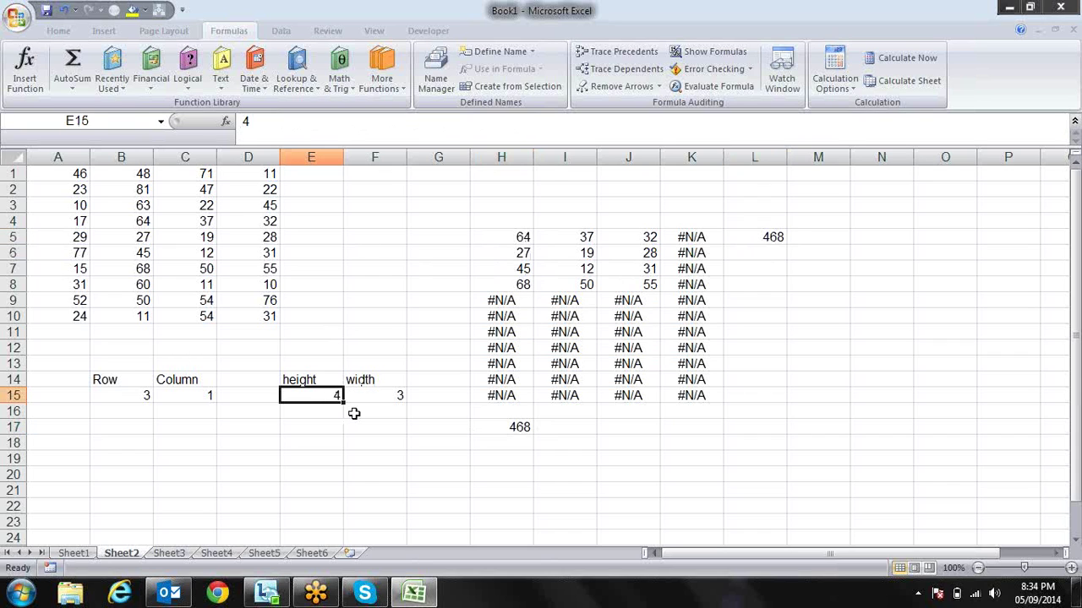
text(2)
key(Tab)
text(2)
key(Return)
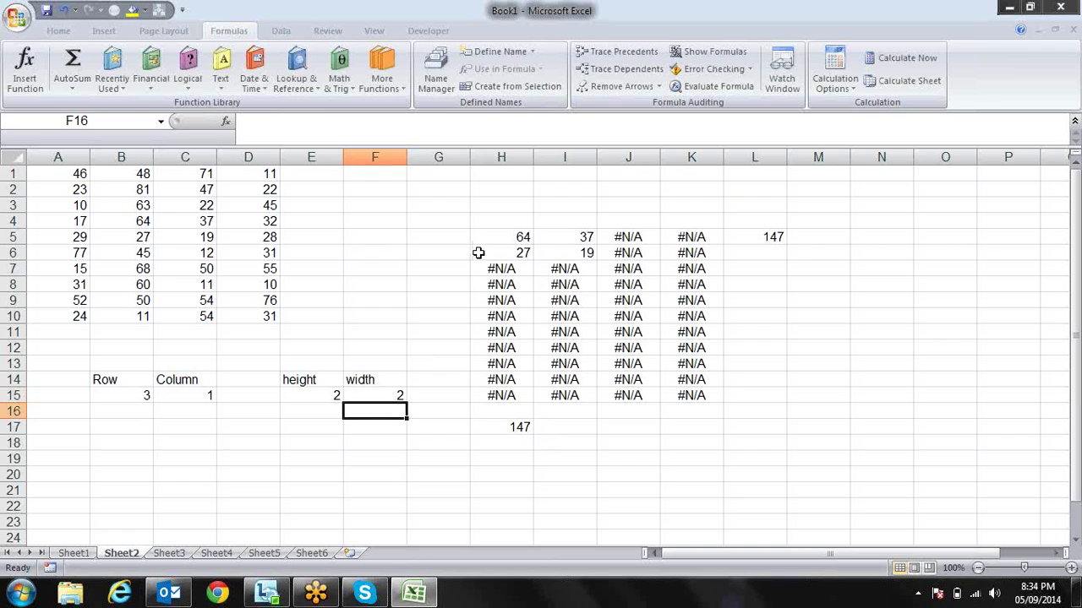
- Check the 2-by-2 block of 64, 37, 27, 19 and its H17 total of 147
drag(513, 238, 585, 257)
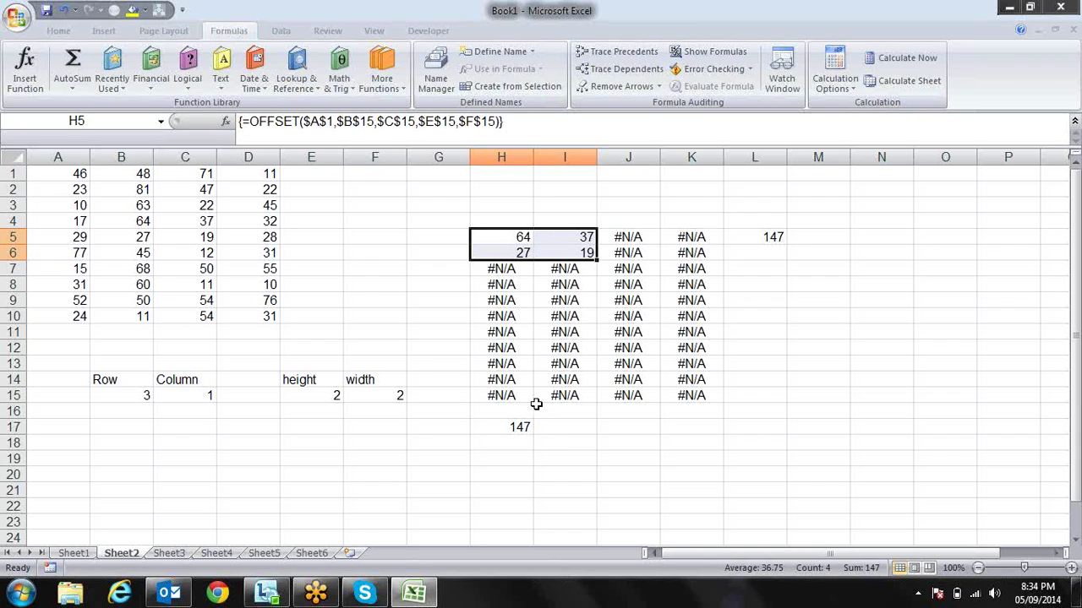
click(517, 427)
drag(528, 237, 586, 255)
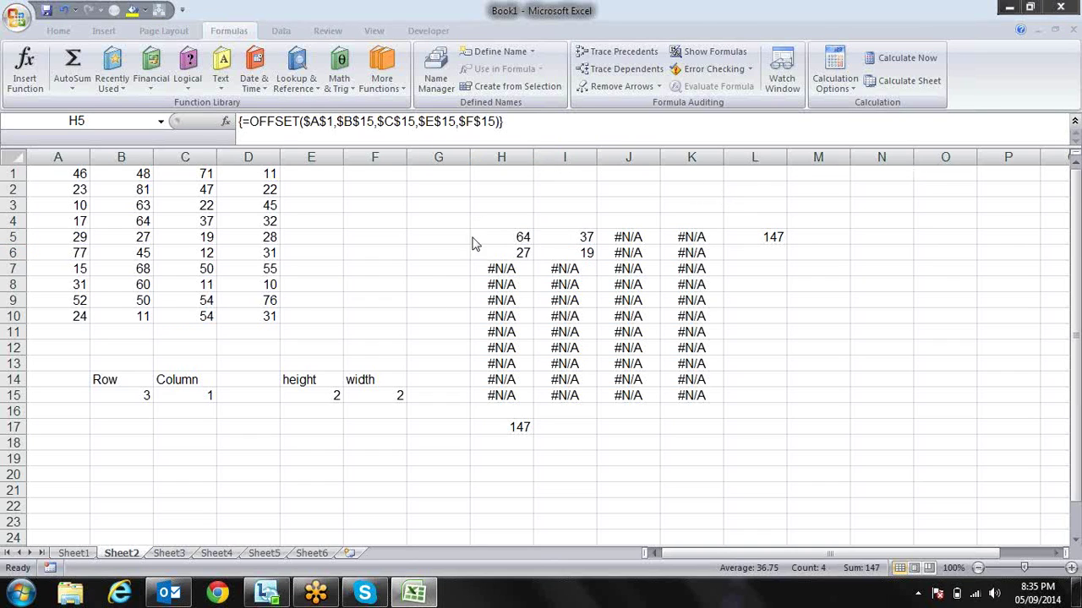
click(188, 396)
click(126, 396)
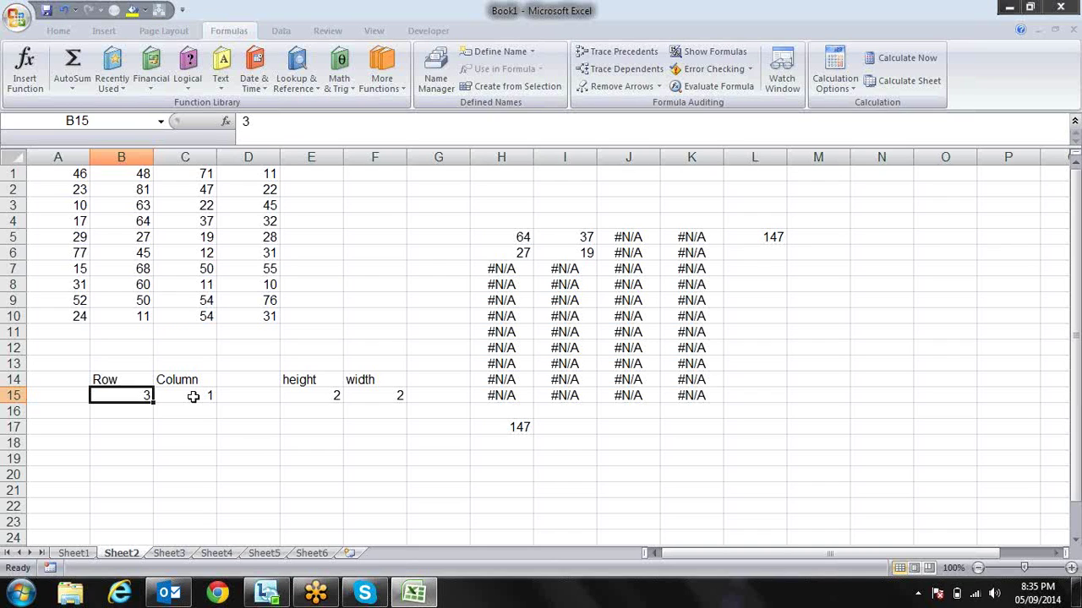
key(Right)
key(Right)
key(Right)
key(Right)
key(Left)
key(Left)
key(Up)
key(Up)
key(Up)
key(Up)
key(Up)
key(Up)
key(Up)
key(Up)
key(Up)
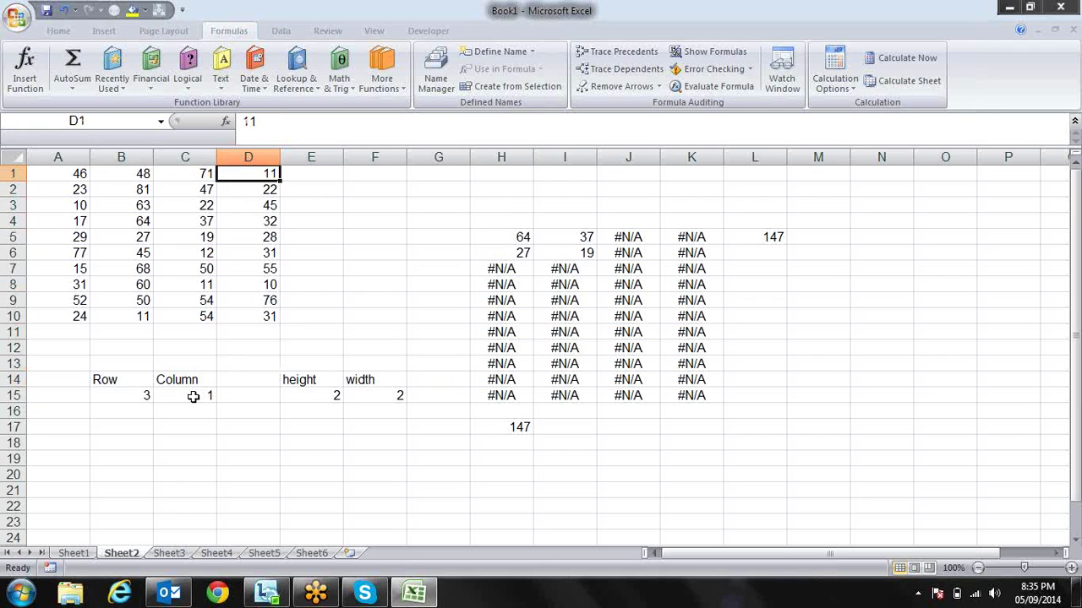
key(Right)
key(Down)
key(Down)
key(Down)
key(Down)
key(Right)
key(Up)
key(Up)
key(Up)
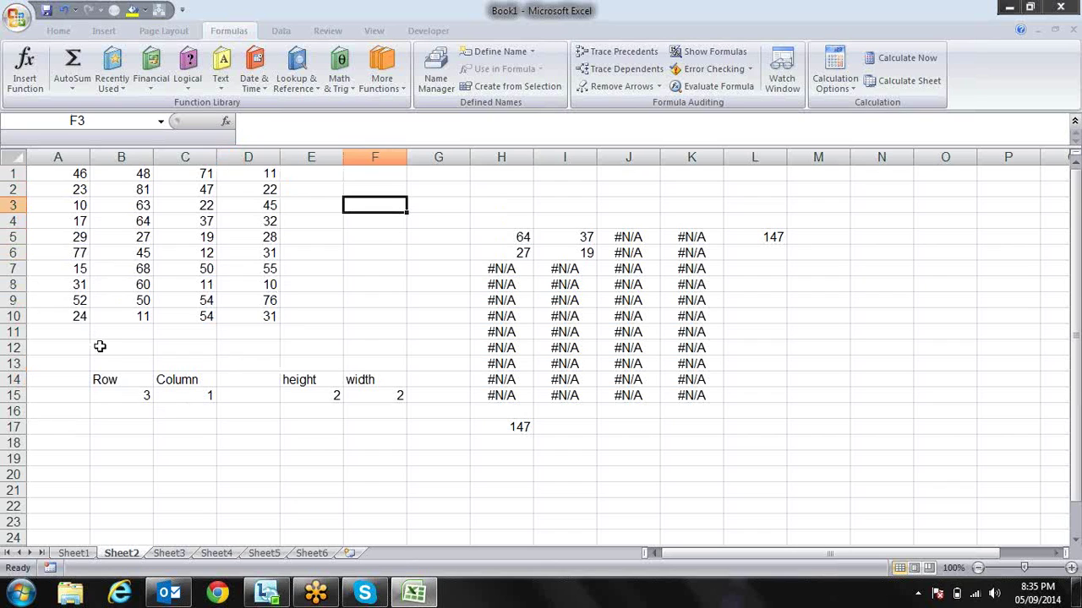
- Enter 15 in F3 as the lookup value
text(15)
key(ctrl+Return)
click(140, 269)
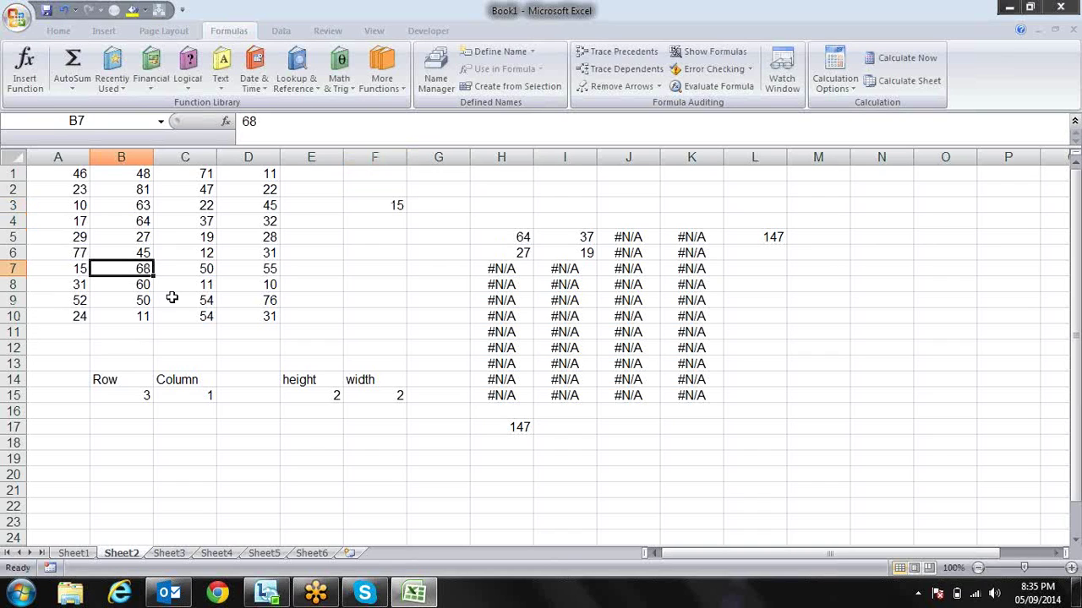
- Enter =MATCH(F3,A:A,0) in G3, returning row 7
click(433, 204)
text(=)
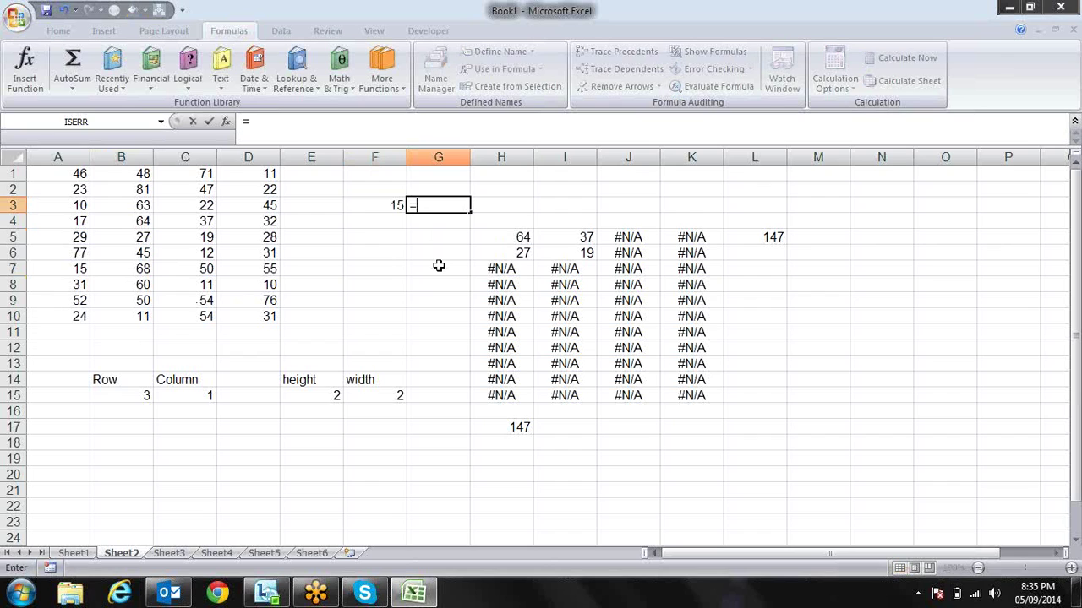
text(ma)
key(Tab)
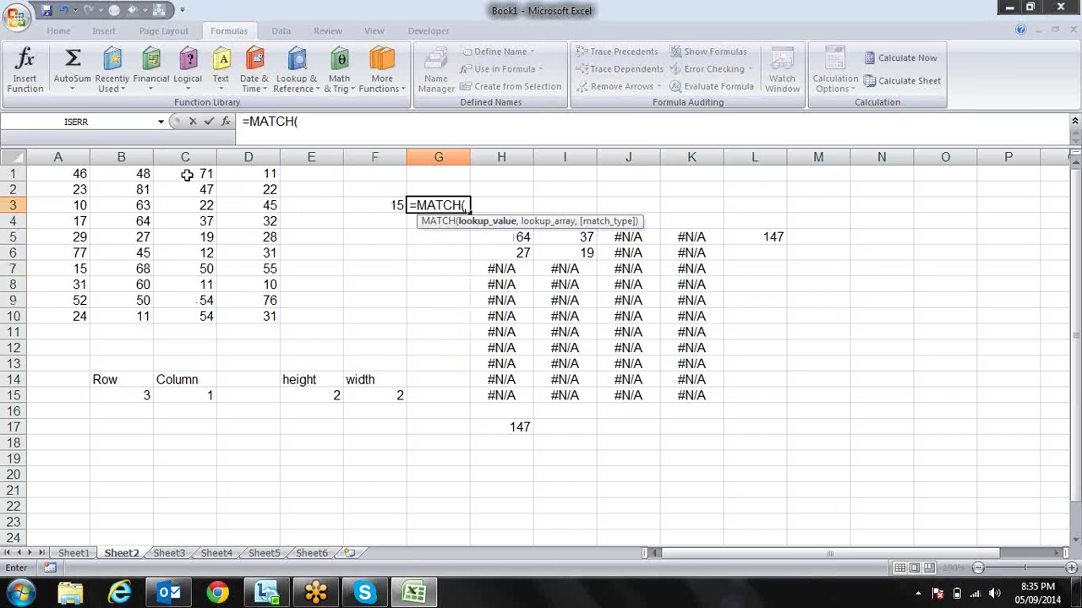
click(387, 206)
text(,)
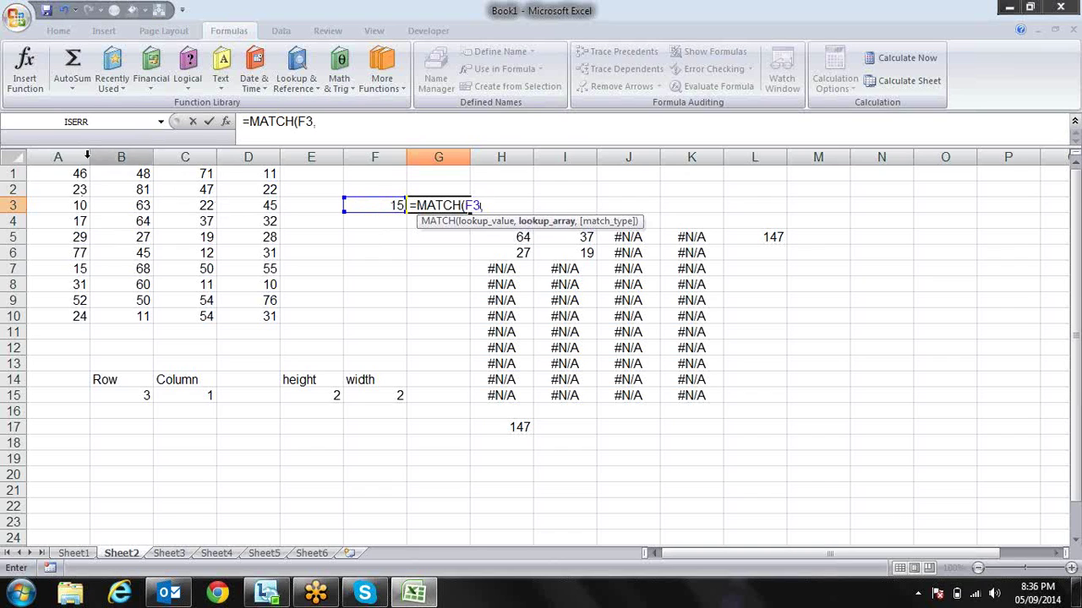
click(80, 156)
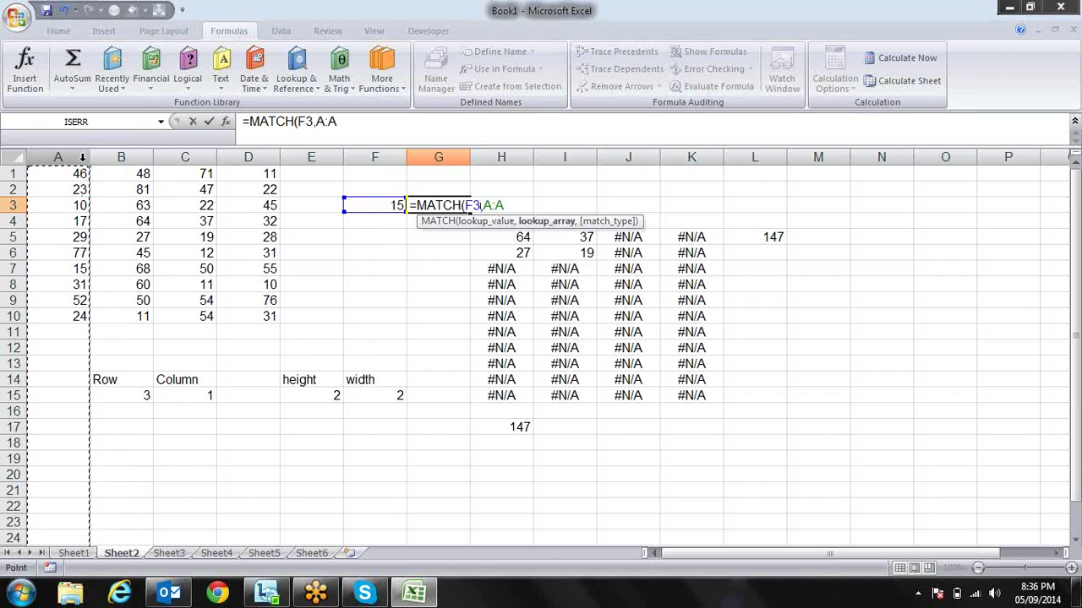
text(,0)
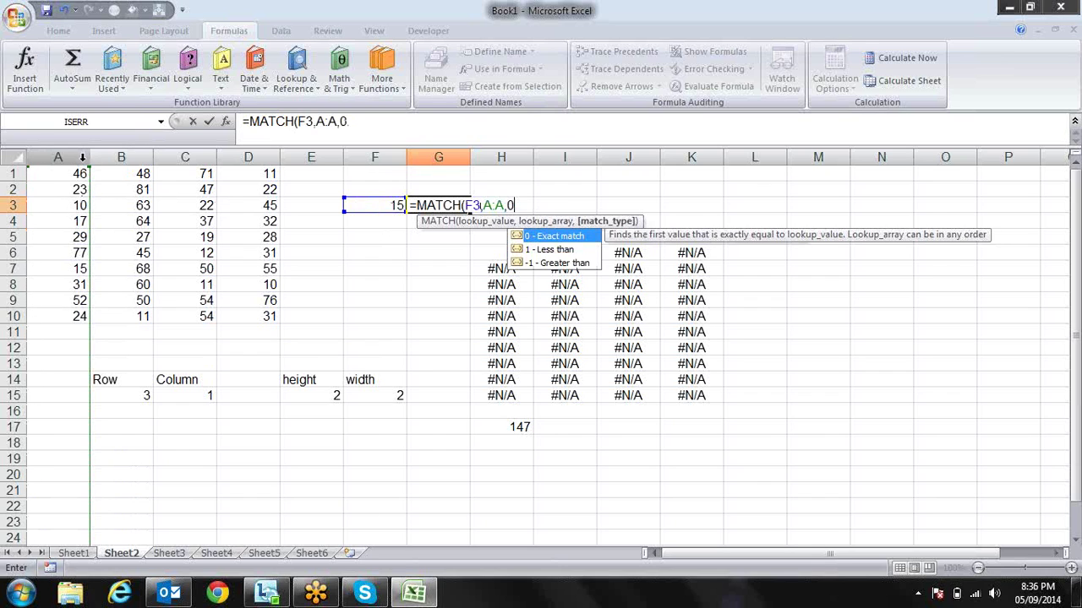
text())
key(Return)
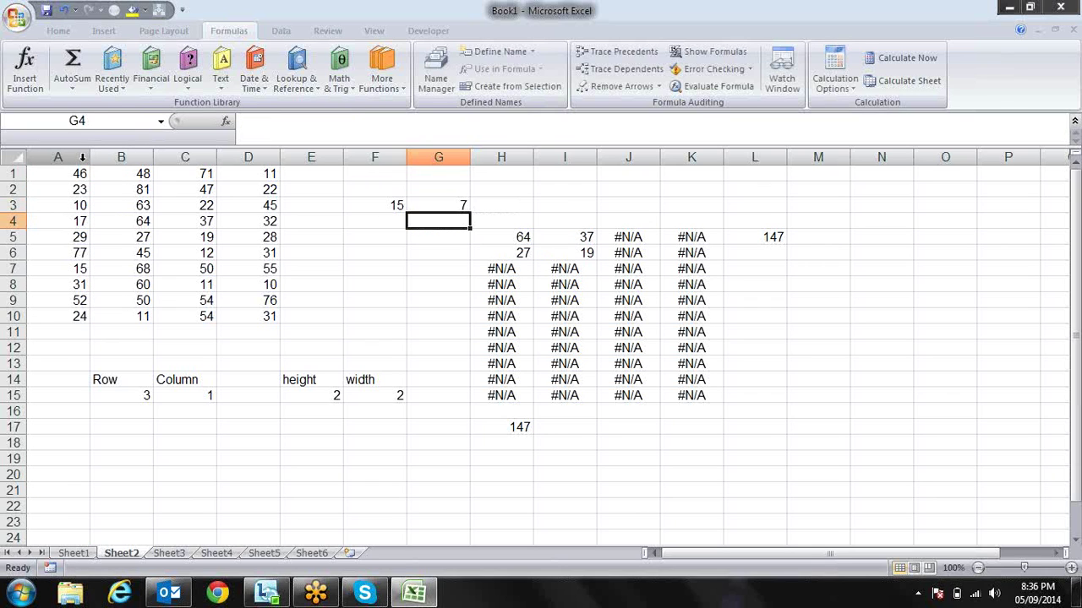
key(Up)
key(Right)
- Enter =OFFSET(A1,G3,2) in H3, returning 11
text(=)
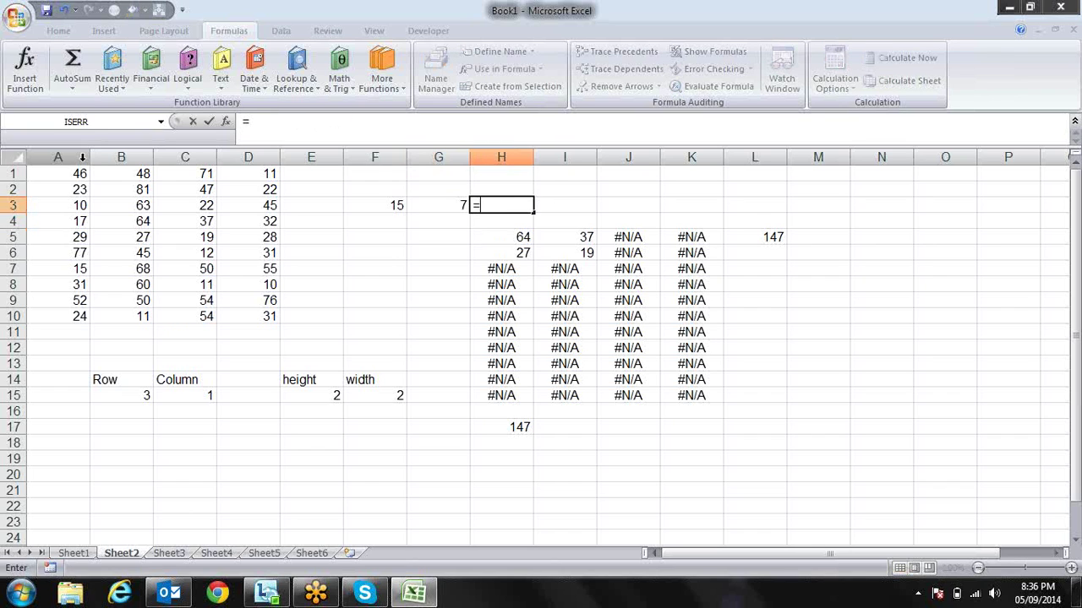
text(off)
key(Tab)
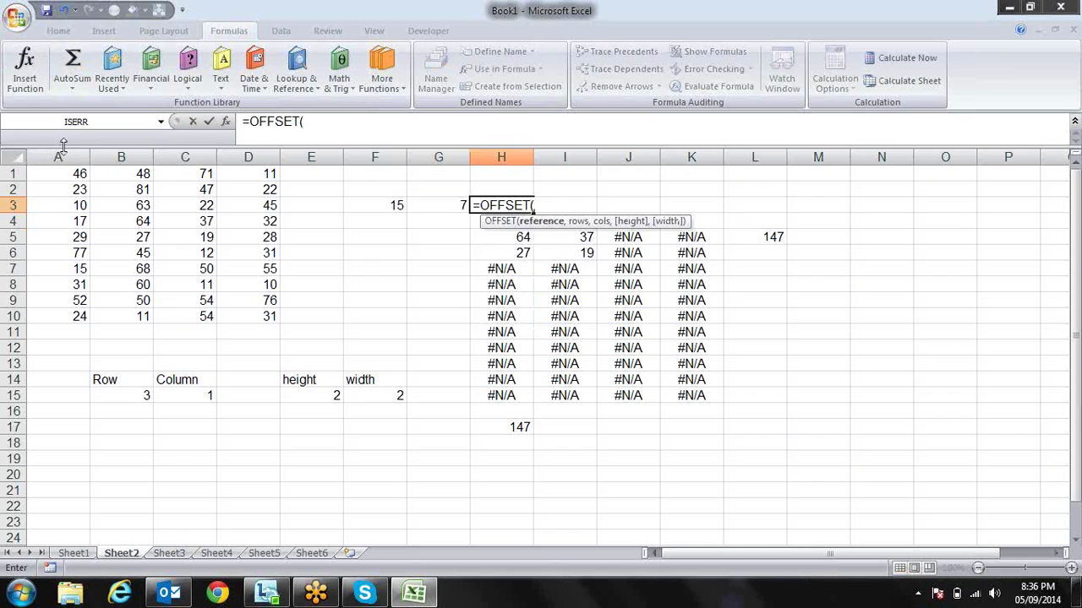
click(78, 173)
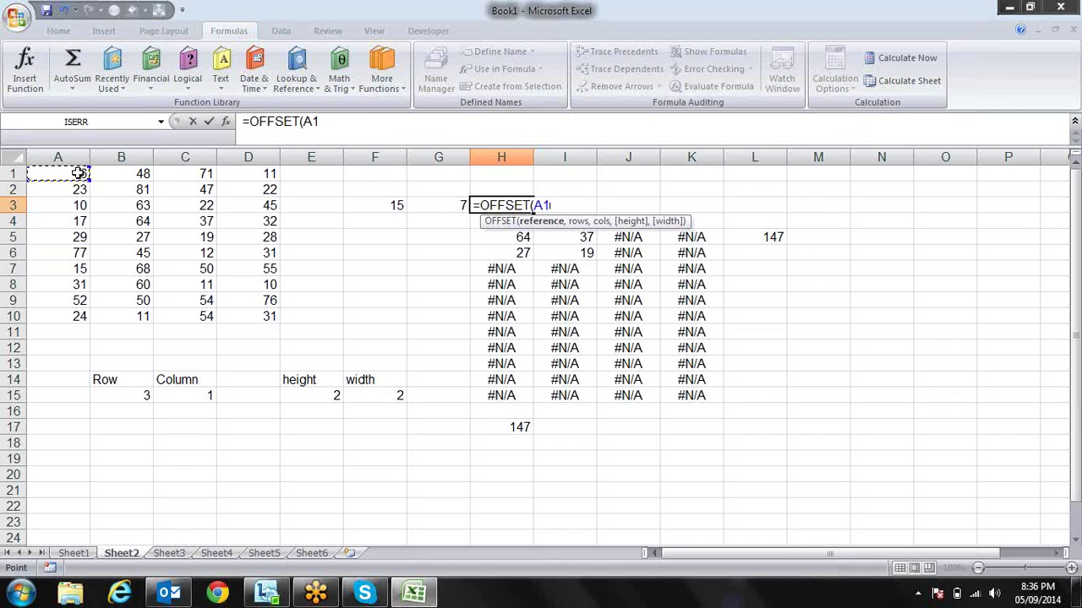
text(,)
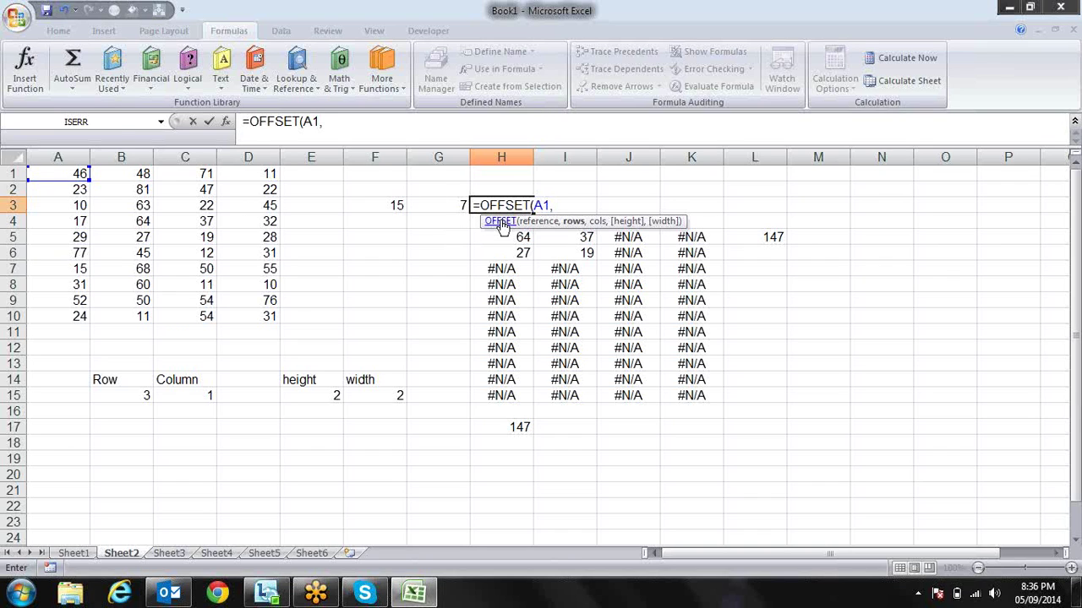
text(2)
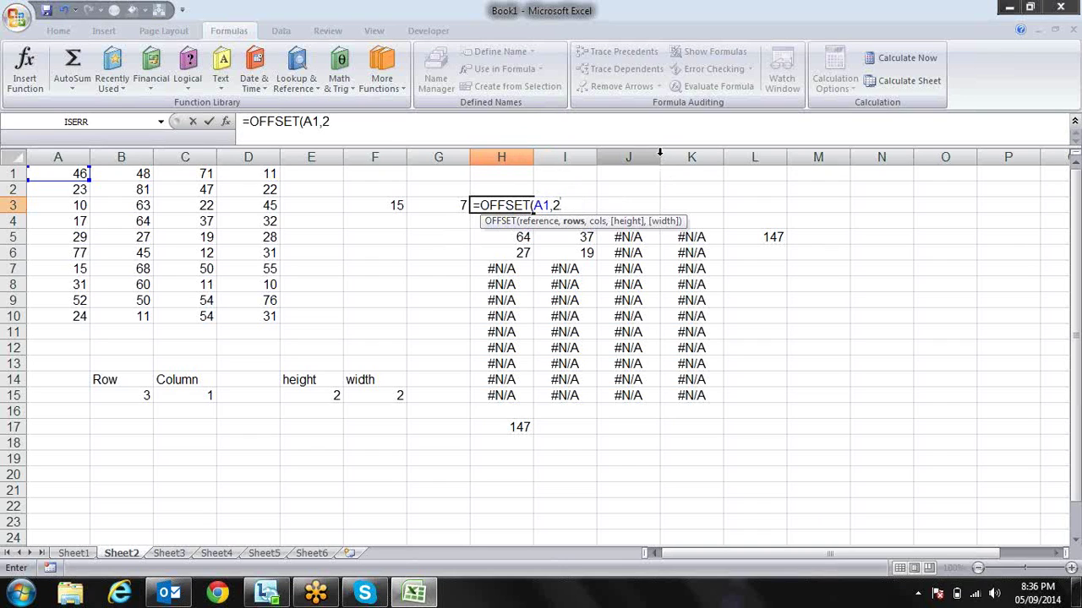
text(,)
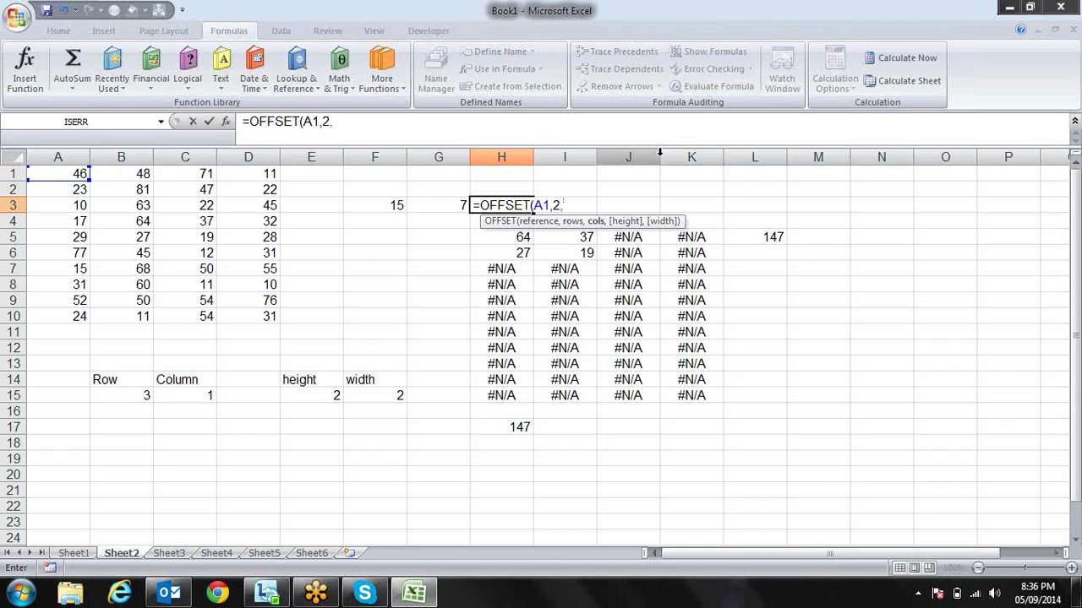
key(BackSpace)
key(BackSpace)
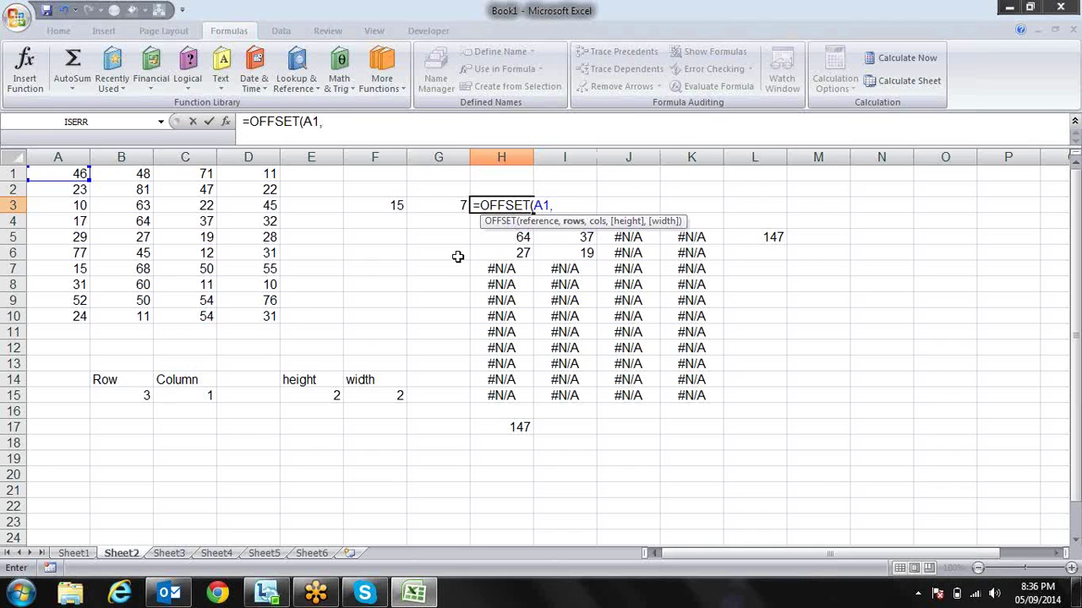
click(434, 199)
text(,)
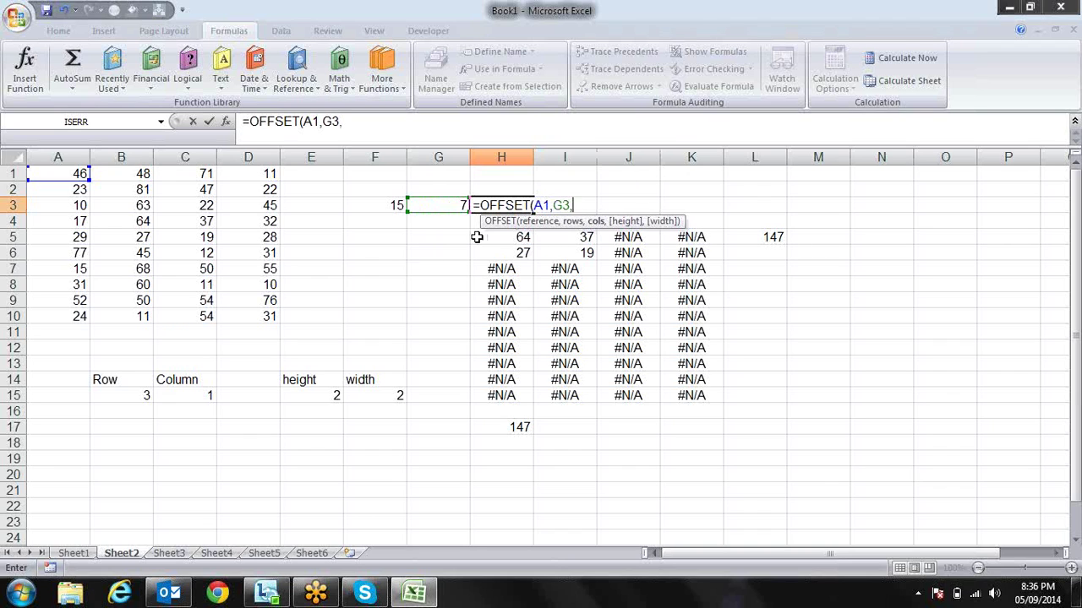
text(2)
text())
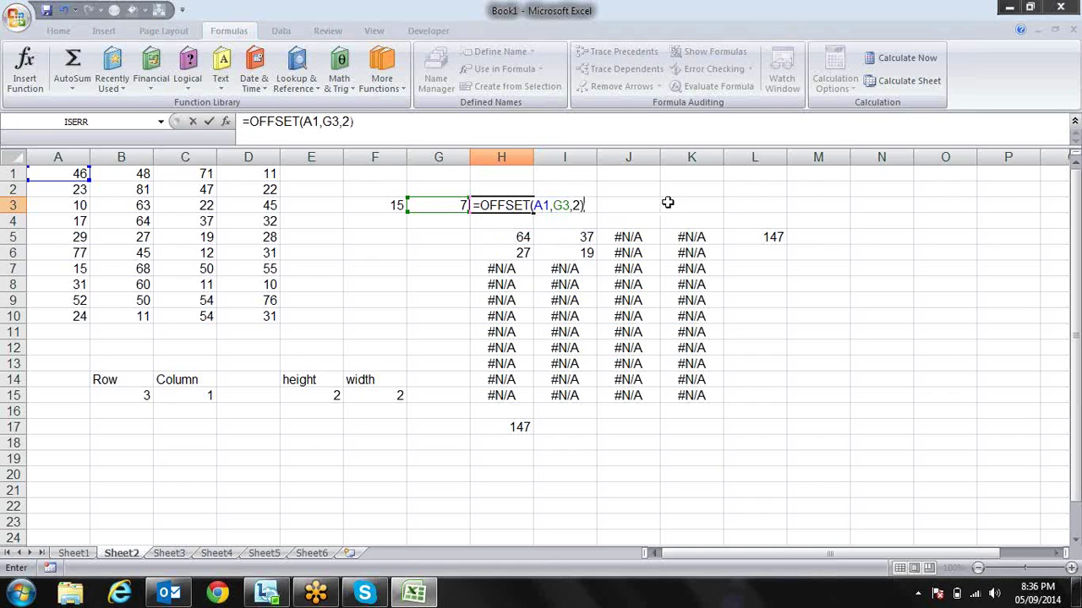
key(Return)
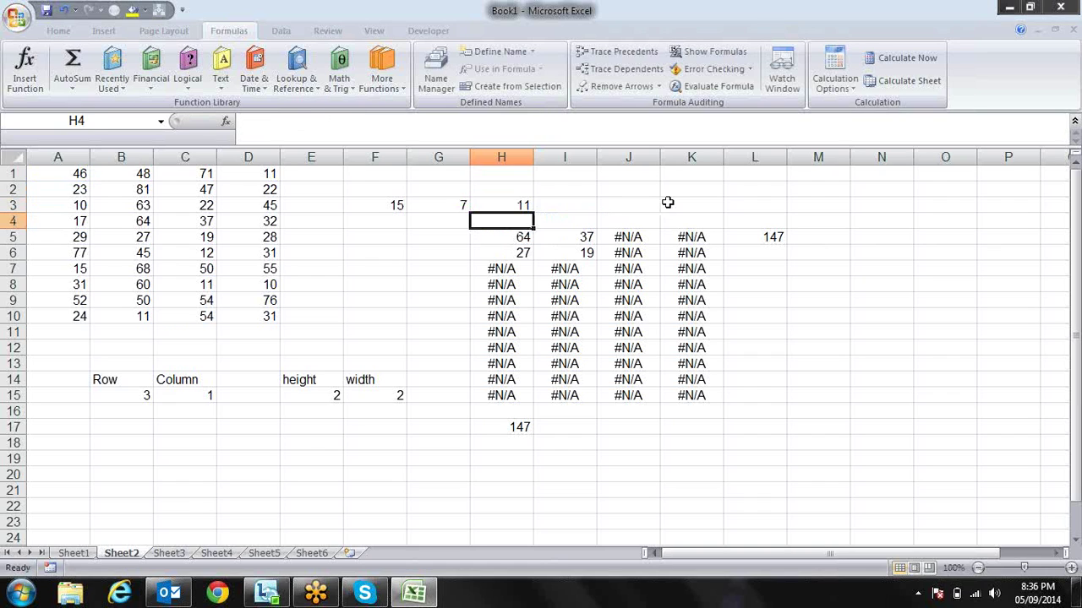
- After checking A7 and B7, change H3's OFFSET column offset from 2 to 1
key(Up)
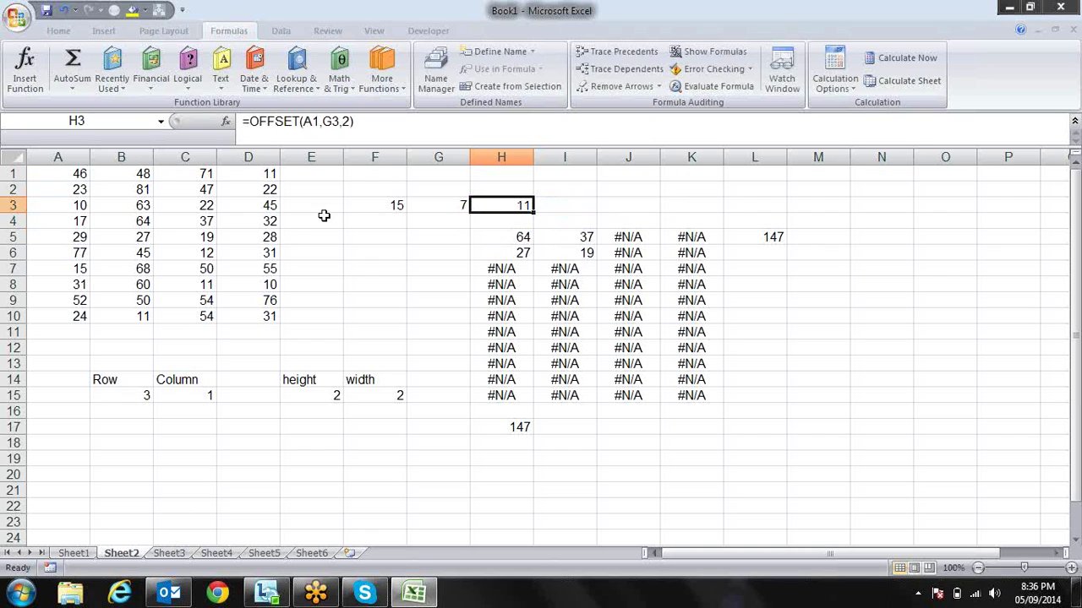
click(83, 265)
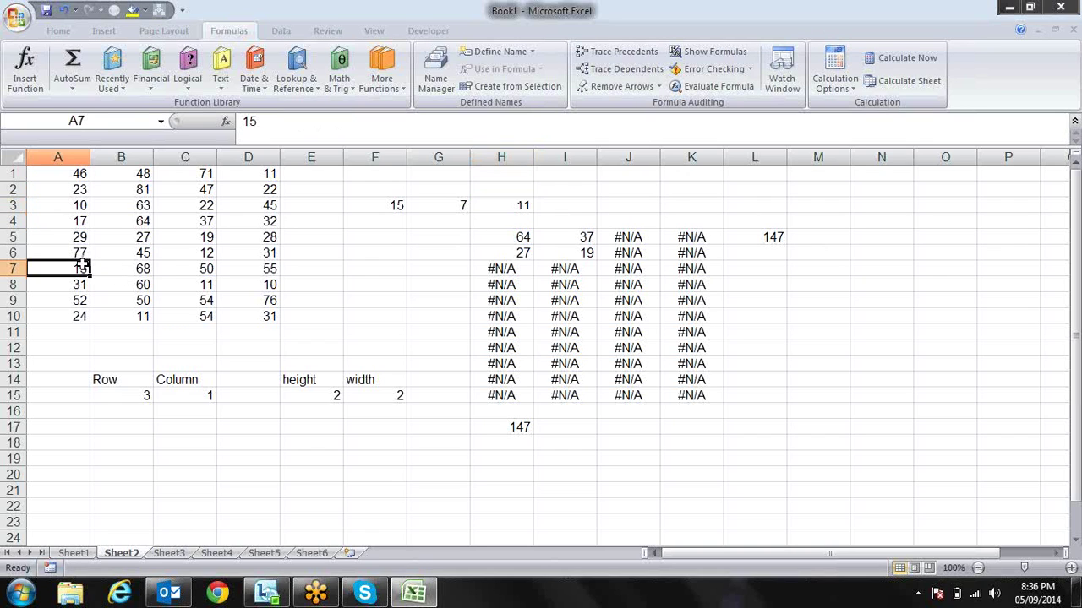
click(129, 267)
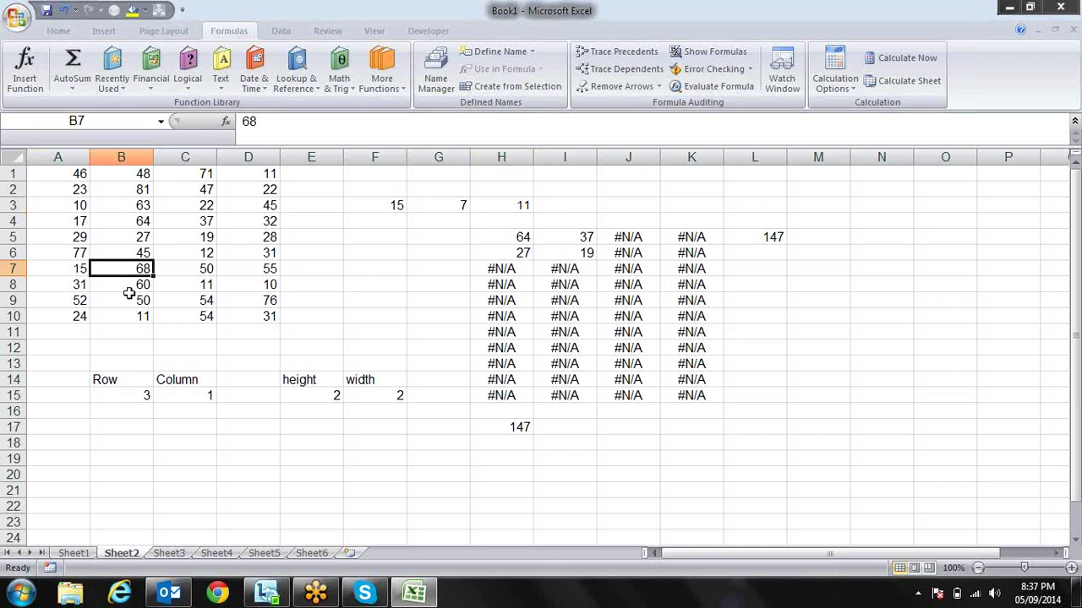
click(510, 202)
key(BackSpace)
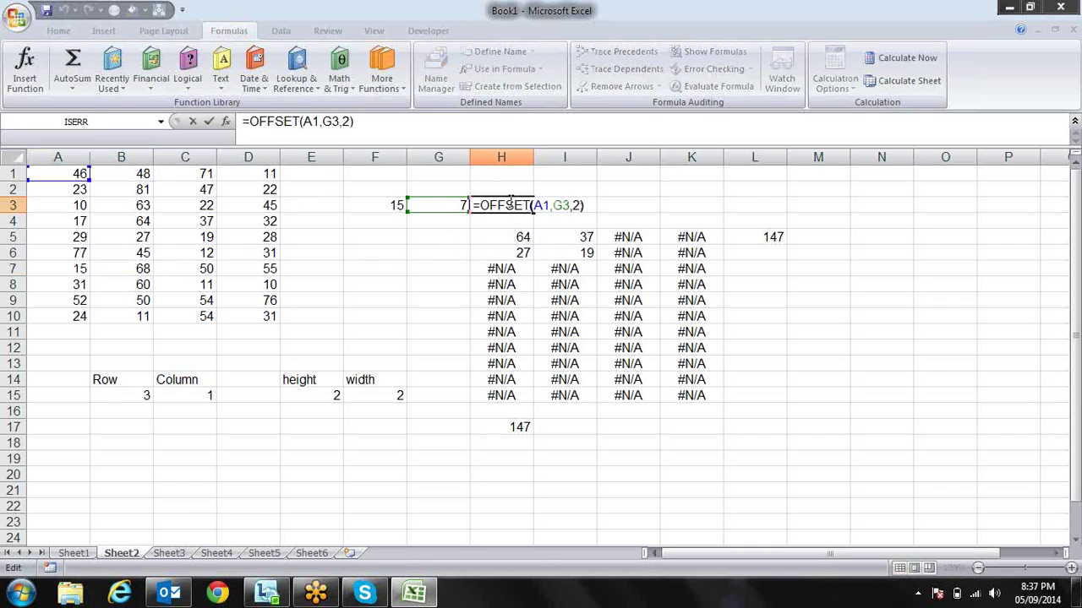
key(BackSpace)
text(1)
key(Return)
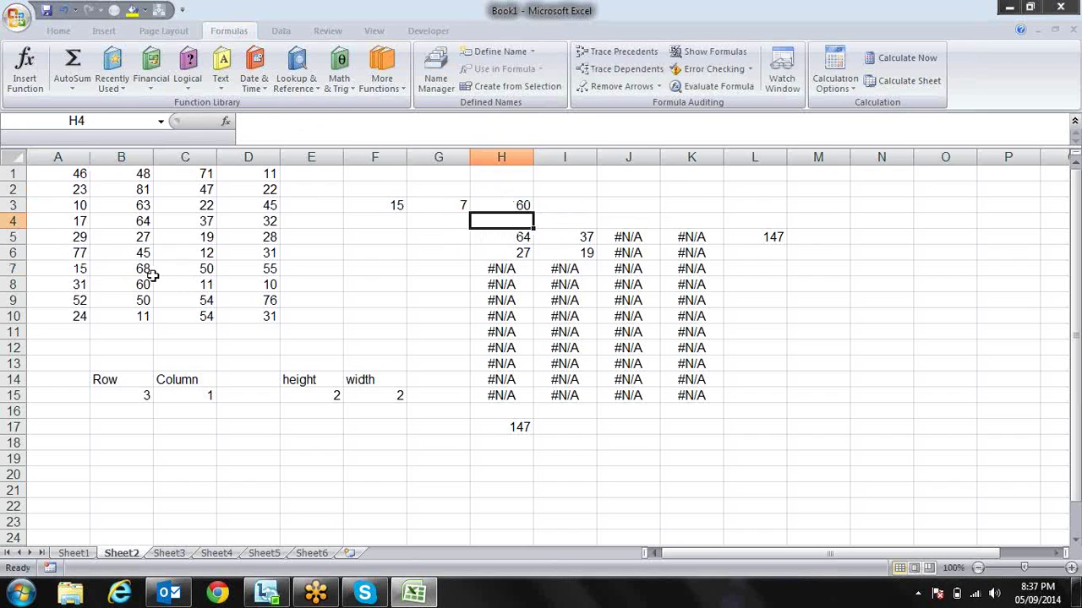
- Change the rows argument to G3-1 so H3 reads =OFFSET(A1,G3-1,1) and returns 68
click(151, 272)
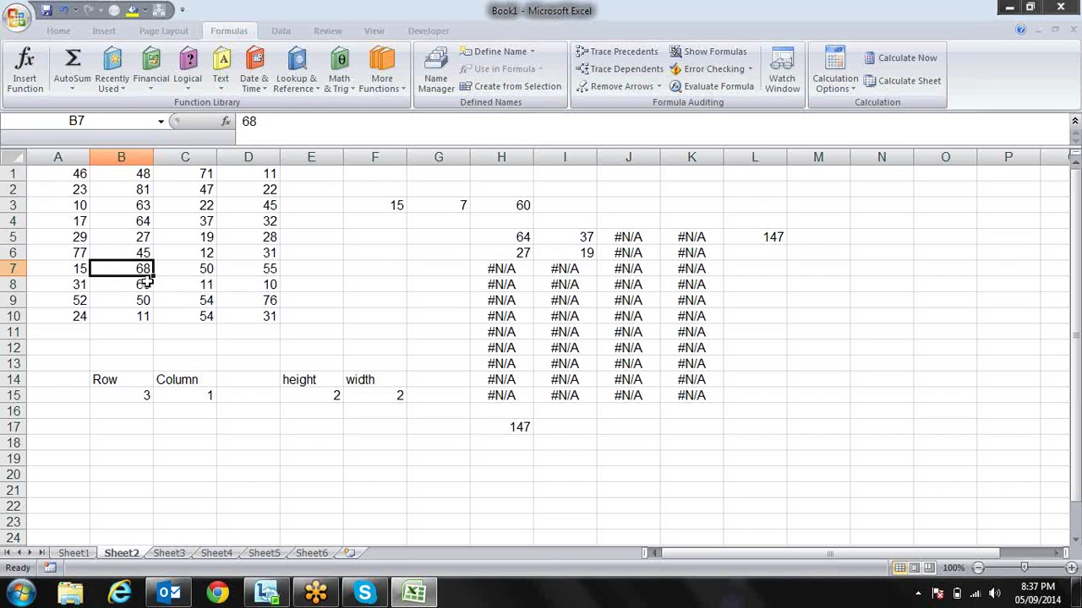
click(145, 286)
click(146, 272)
click(497, 204)
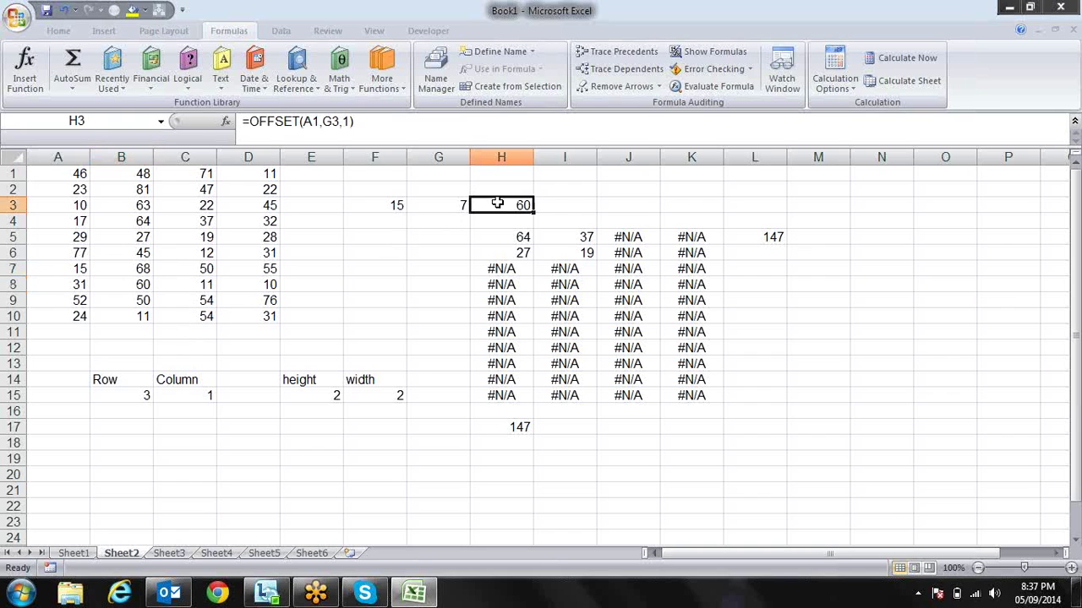
key(F2)
key(Left)
key(Left)
key(Left)
text(-1)
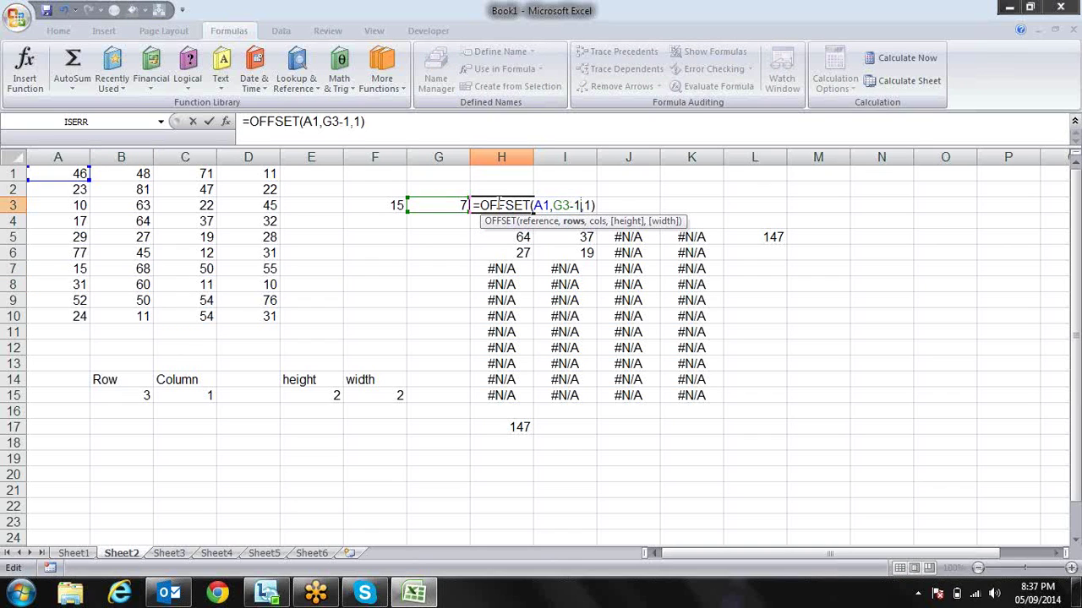
key(Return)
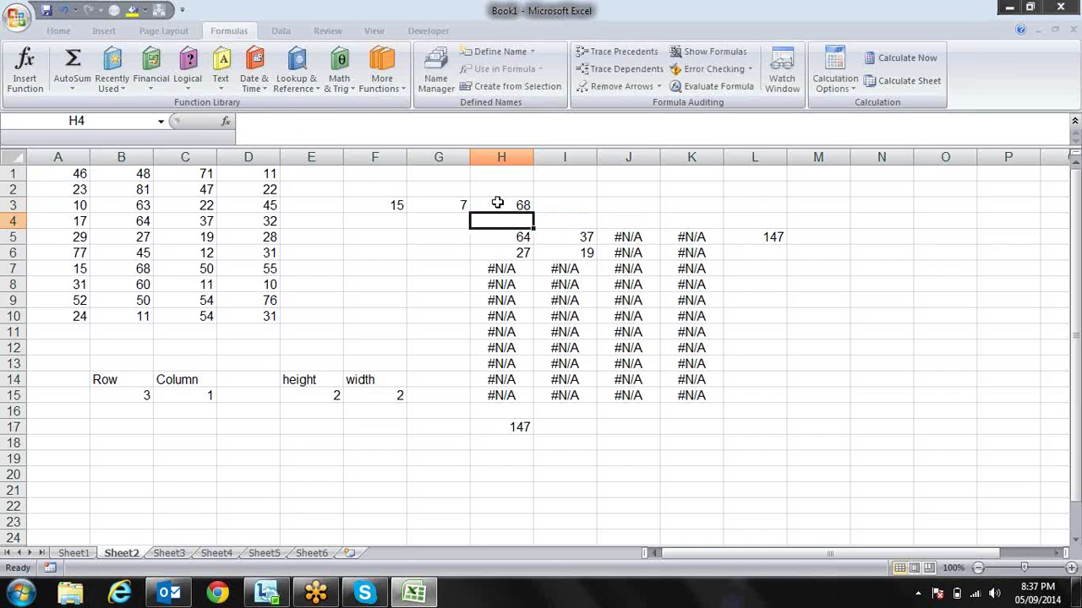
- Review H3's rows argument G3-1 against the 15 in F3 and keep the formula unchanged
click(498, 203)
key(Left)
key(Left)
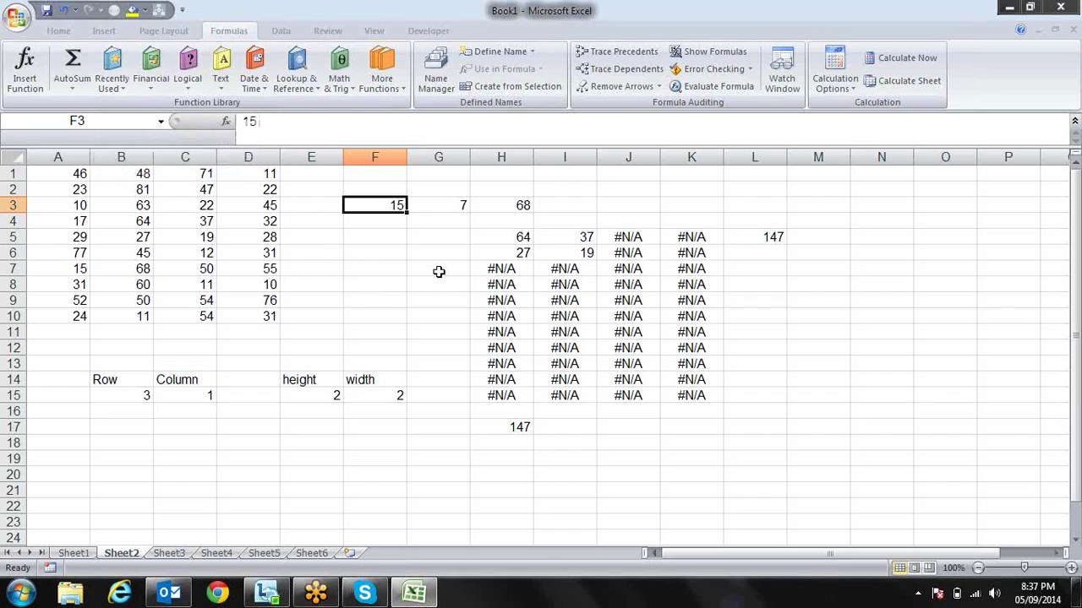
key(Right)
key(Right)
key(F2)
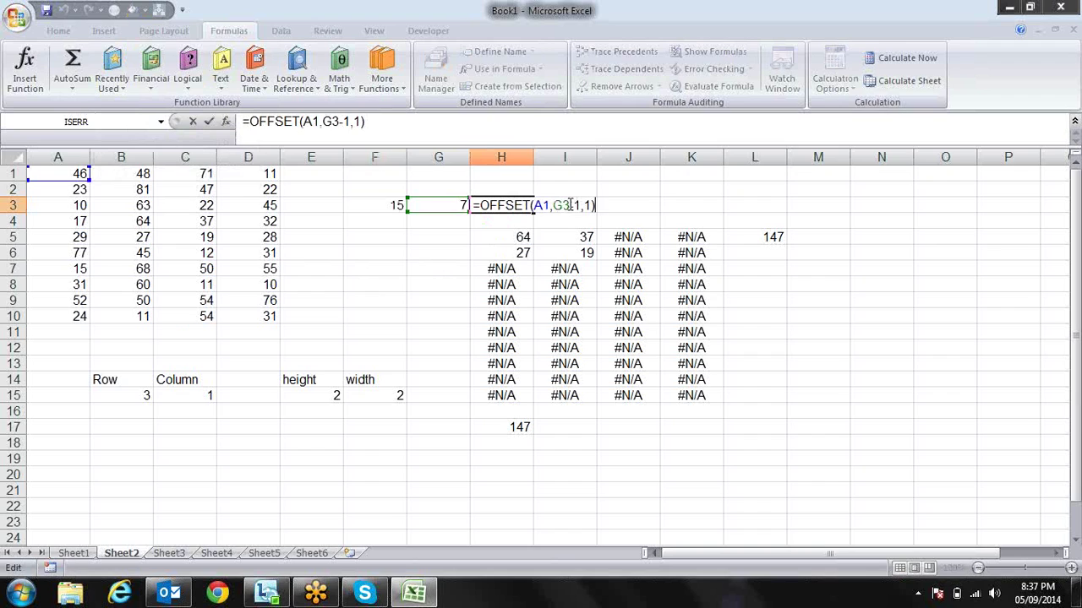
click(571, 205)
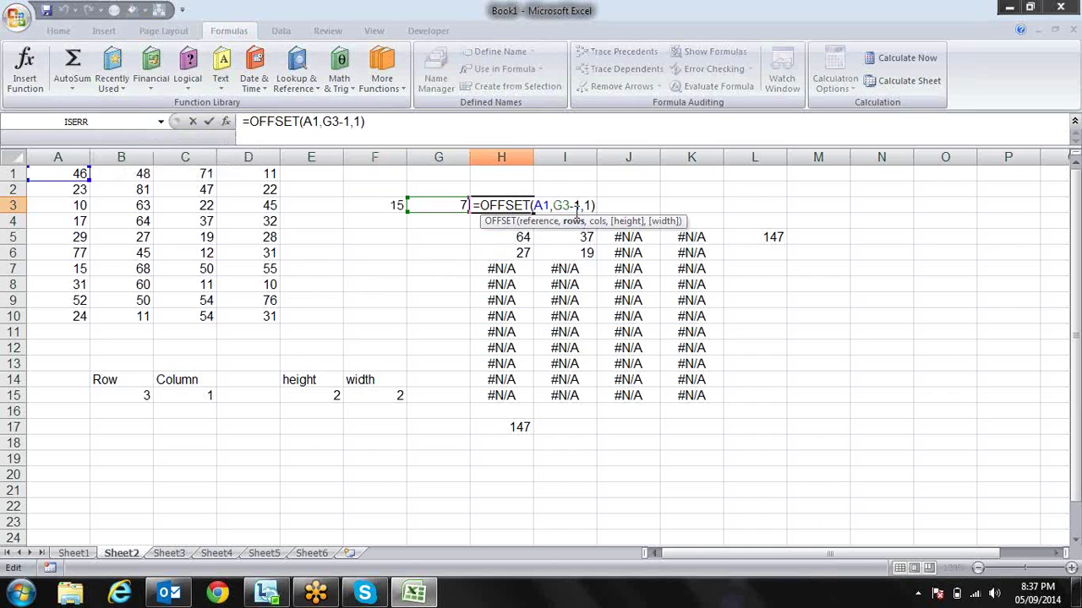
key(Return)
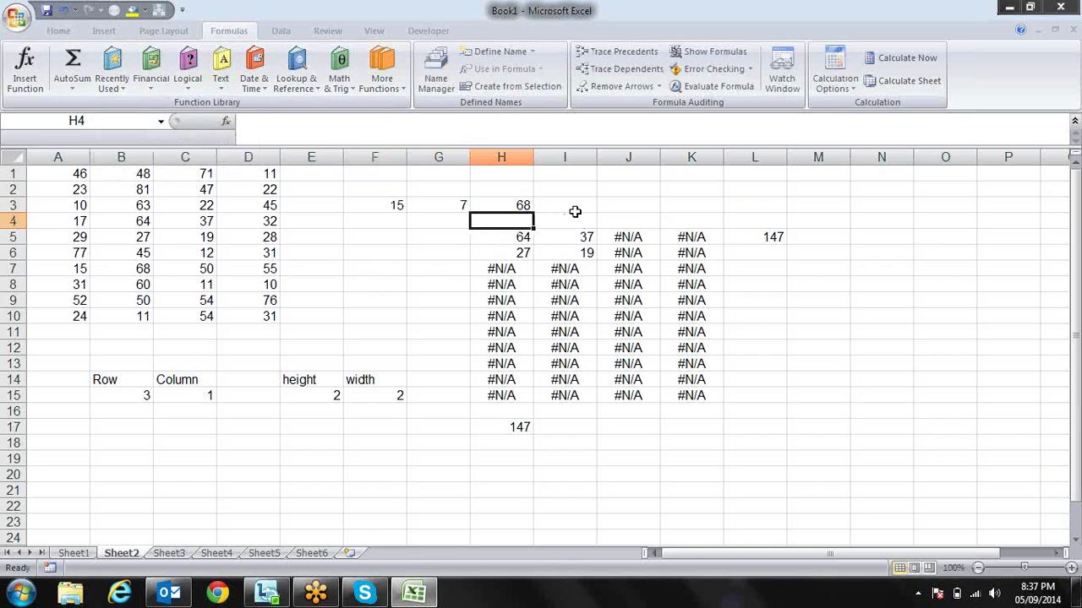
key(Up)
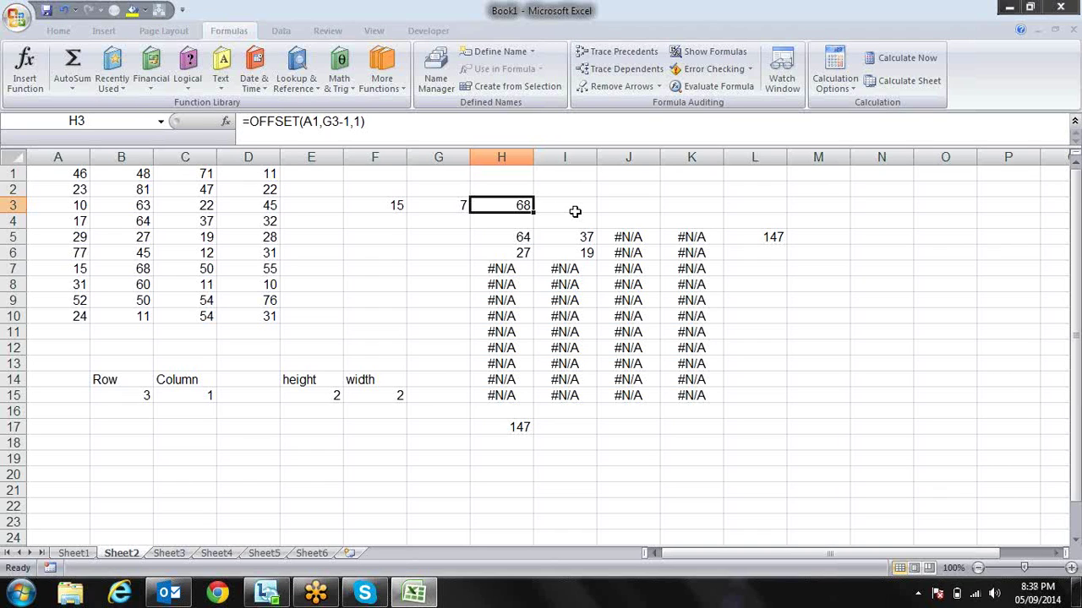
click(297, 81)
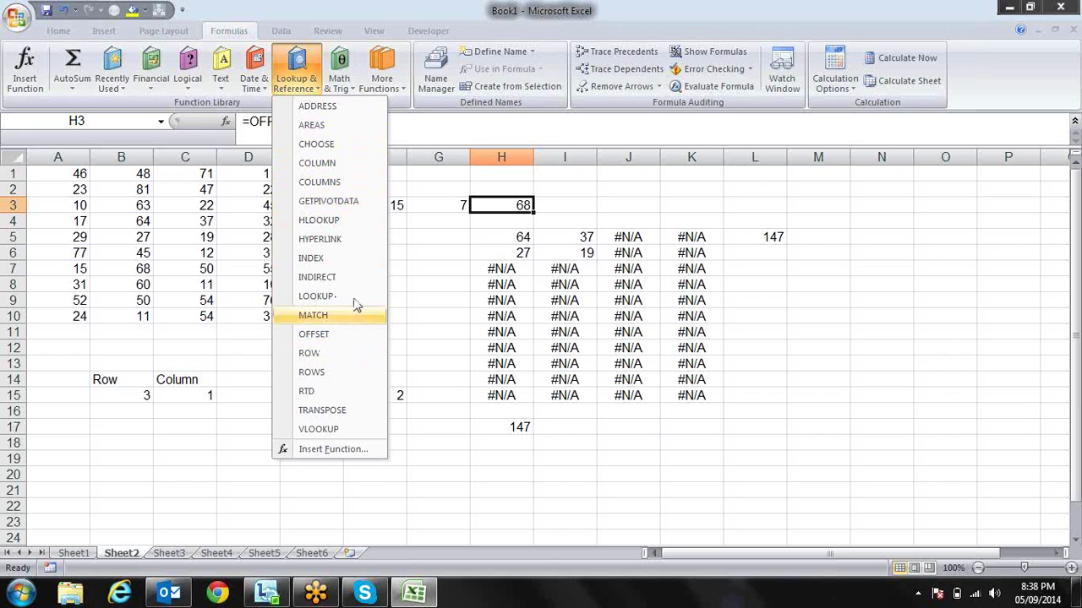
- Leave the function list unused and load the YouTube home page in the browser
click(456, 247)
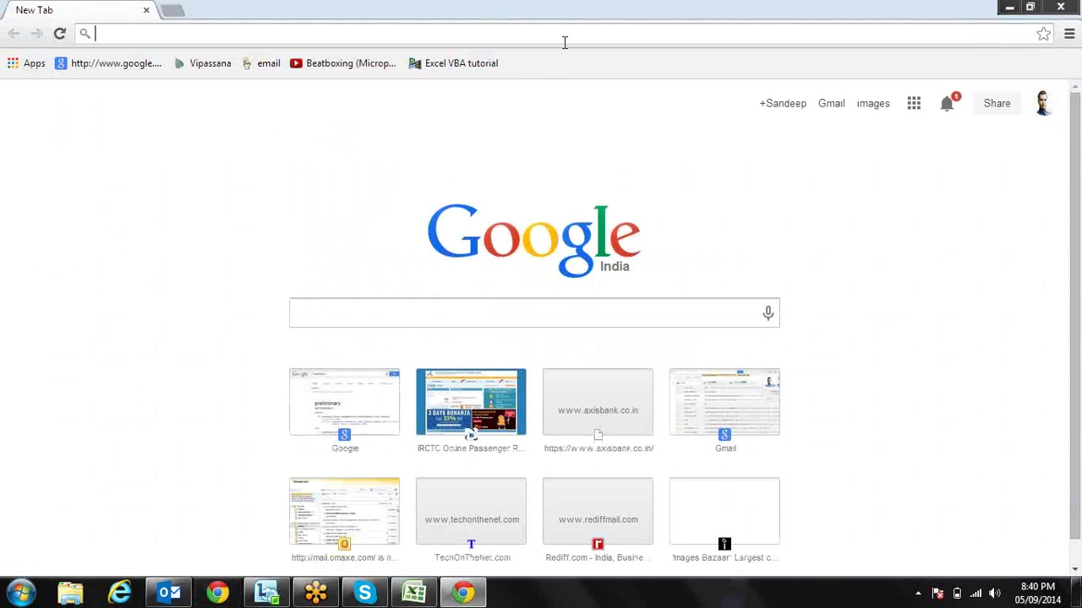
text(yo)
key(Return)
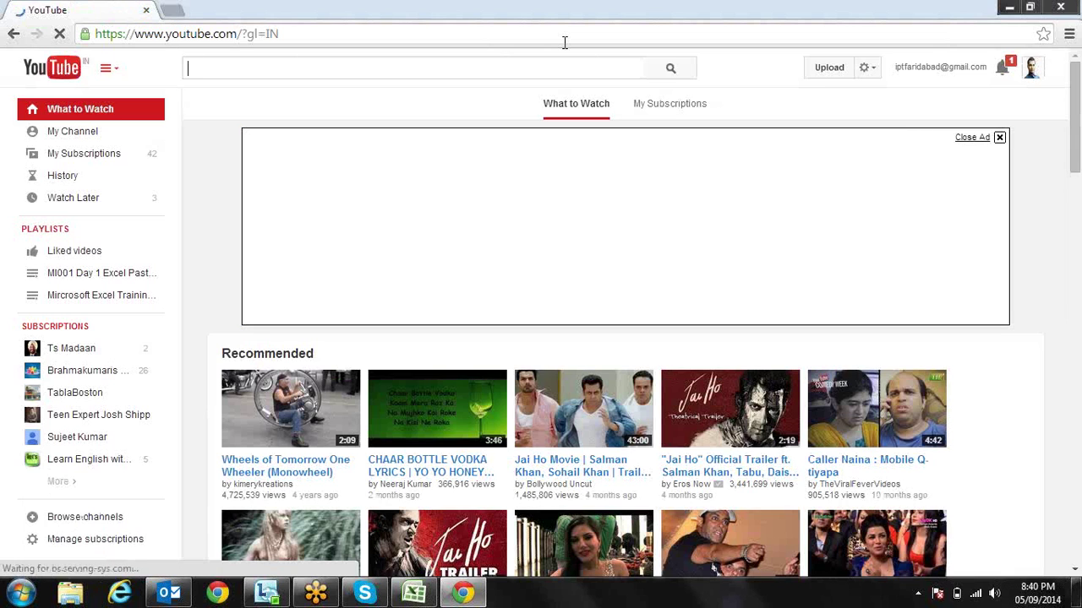
- Search YouTube for '26 vlookup' and snap the browser to the left half beside Excel
text(26 exam)
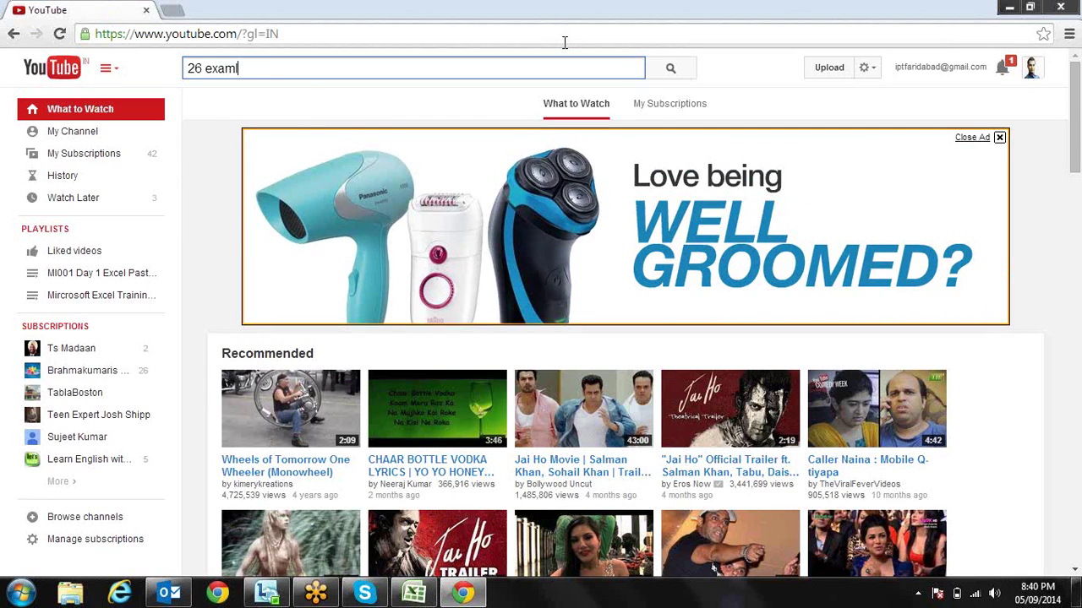
key(BackSpace)
key(BackSpace)
key(BackSpace)
key(BackSpace)
text(v)
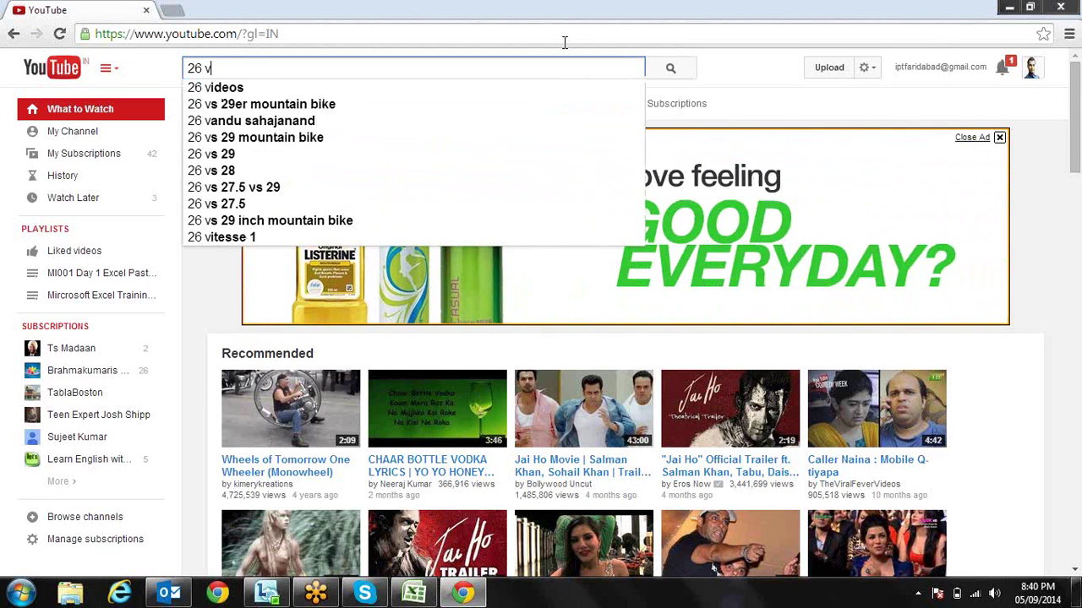
text(loo)
key(BackSpace)
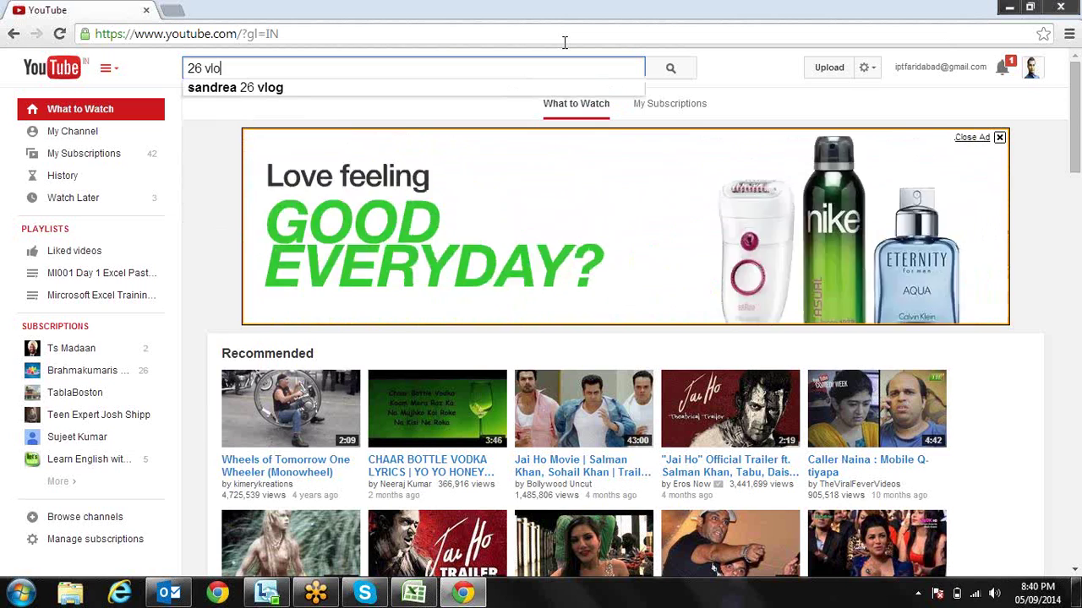
text(okup)
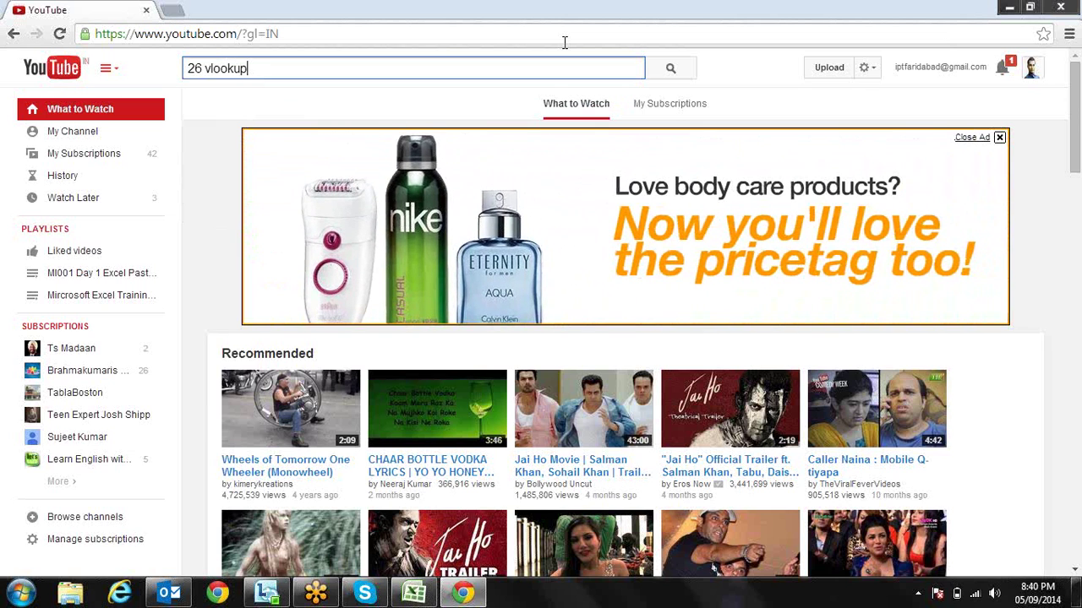
key(Return)
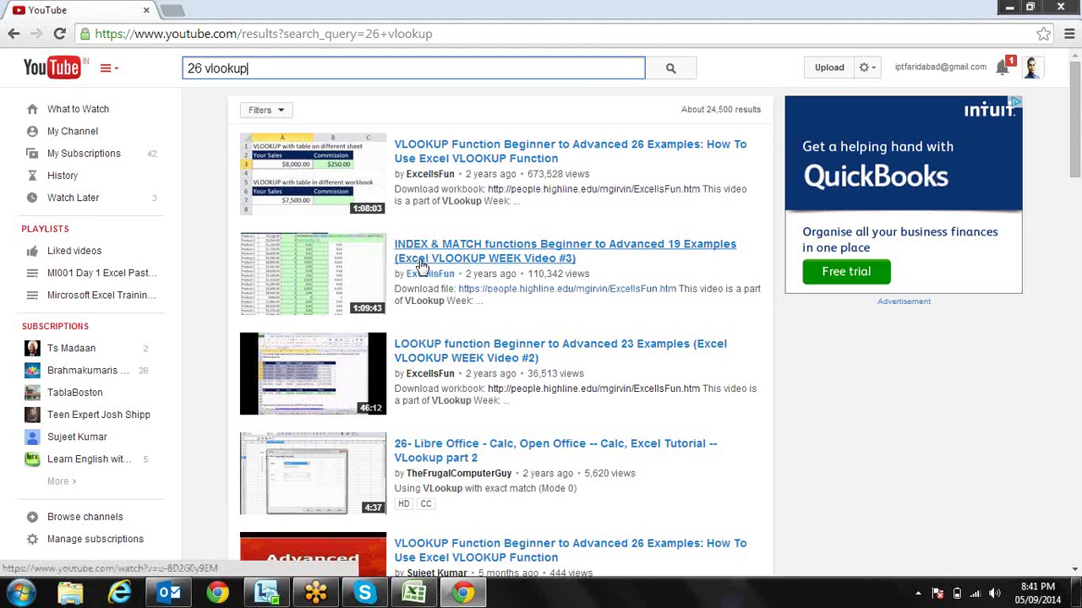
click(434, 173)
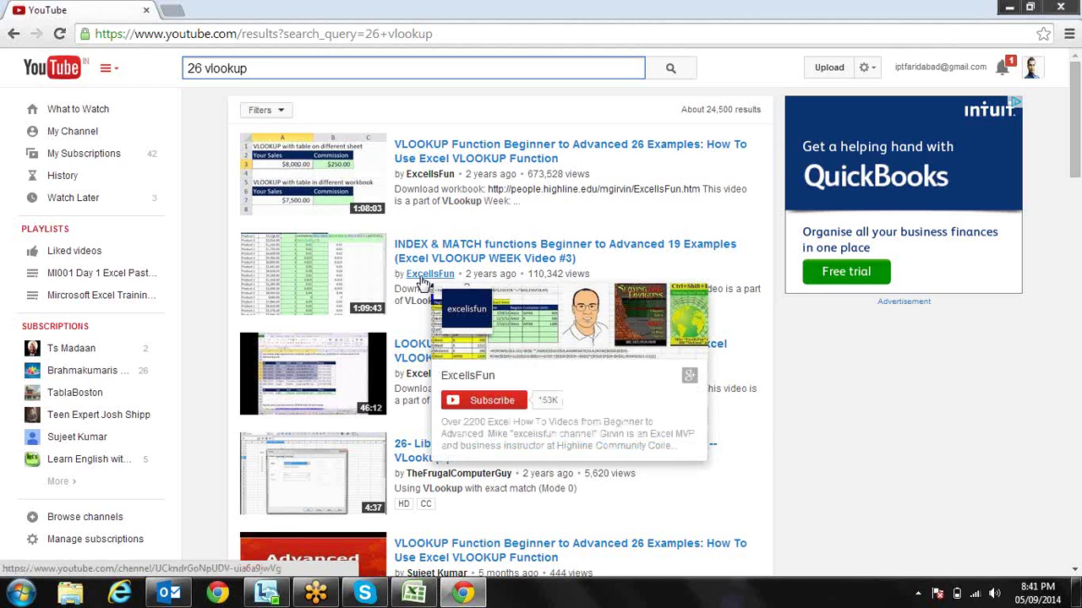
mouse_move(312, 273)
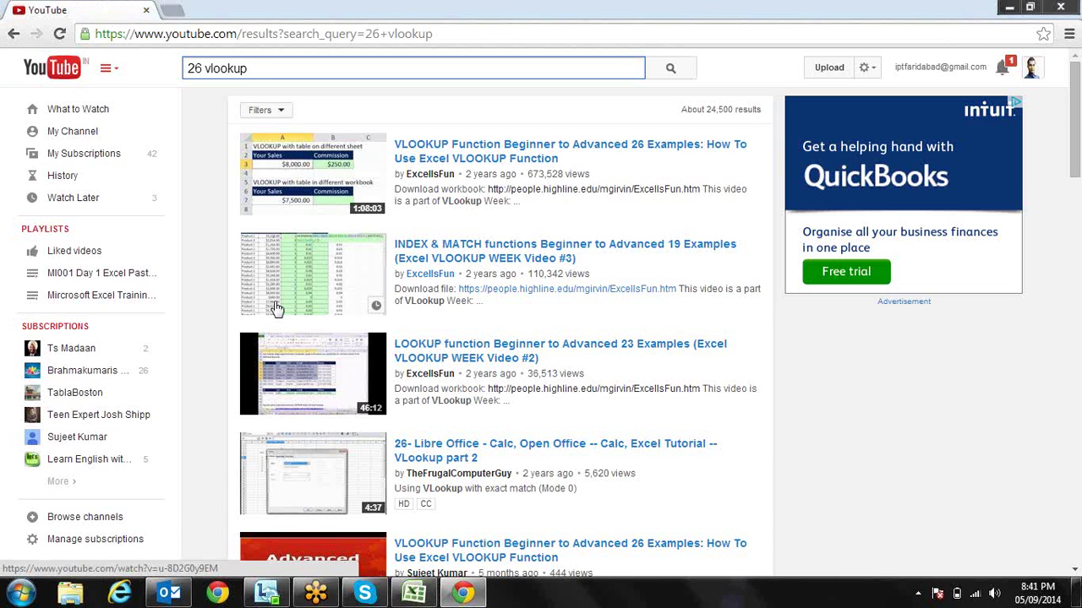
key(super+Left)
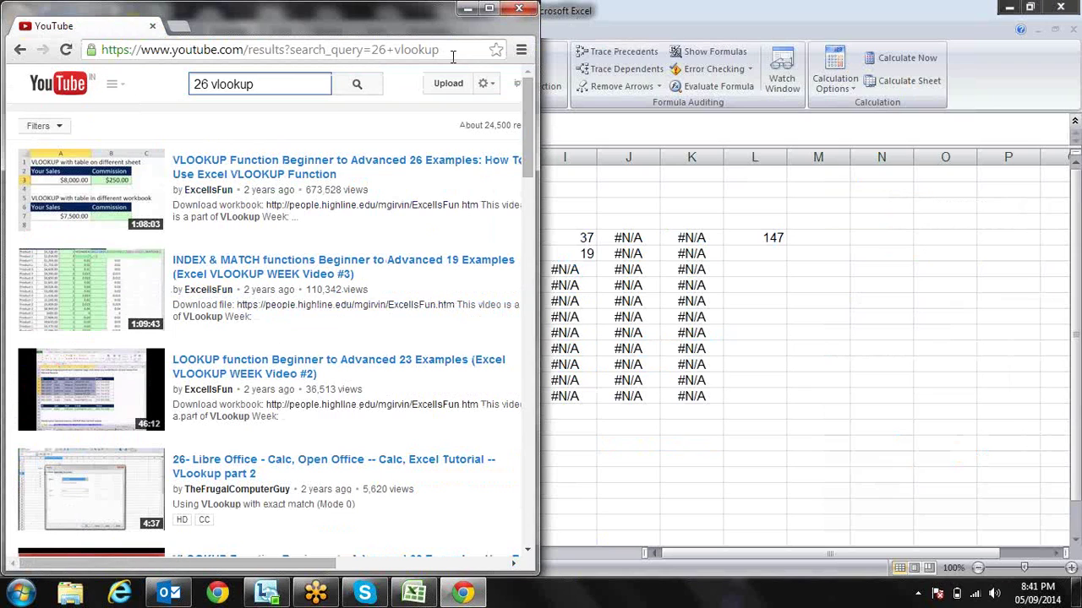